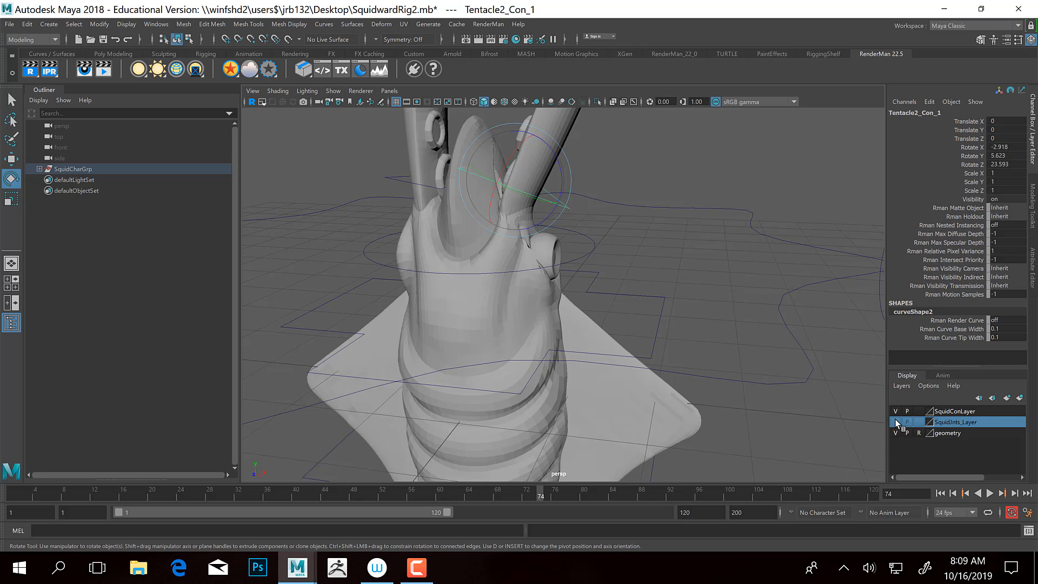
Show the SquidJnts_Layer and turn on X-Ray Joints so the squid's skeleton is drawn through the mesh
left_click(895, 422)
scroll(655, 224, "up", 2)
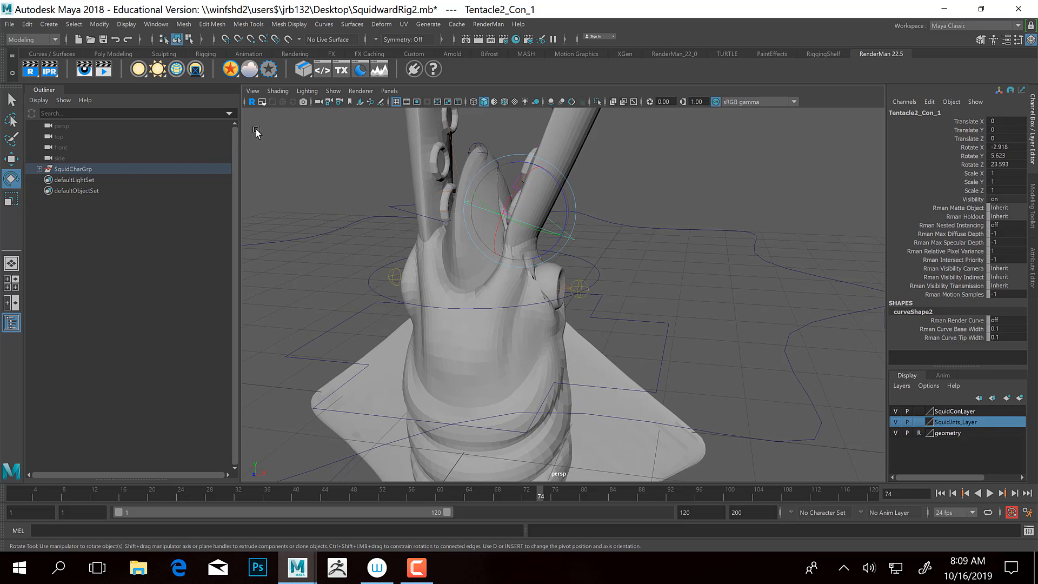
left_click(276, 91)
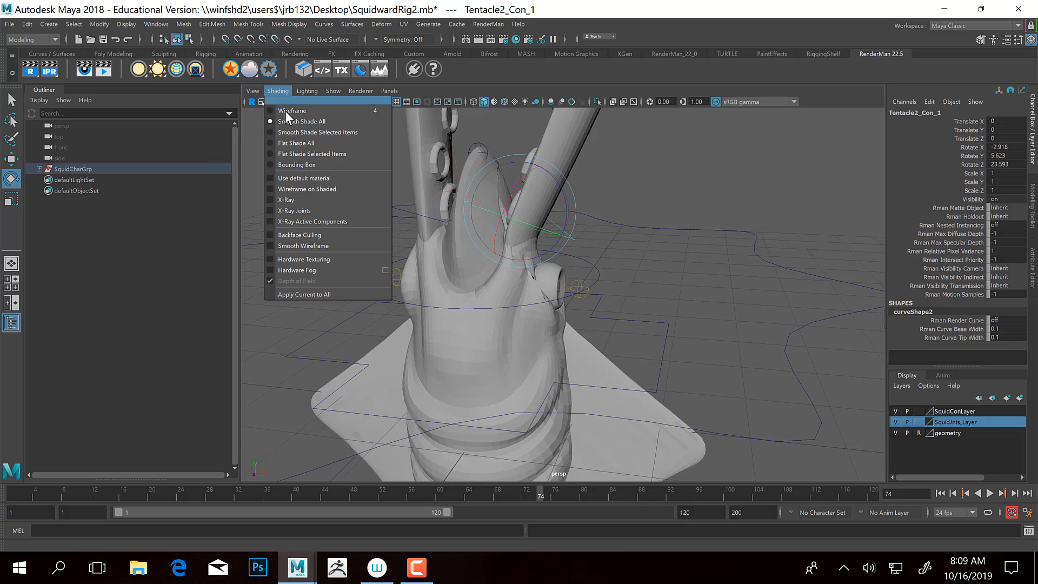
left_click(313, 209)
scroll(570, 262, "up", 1)
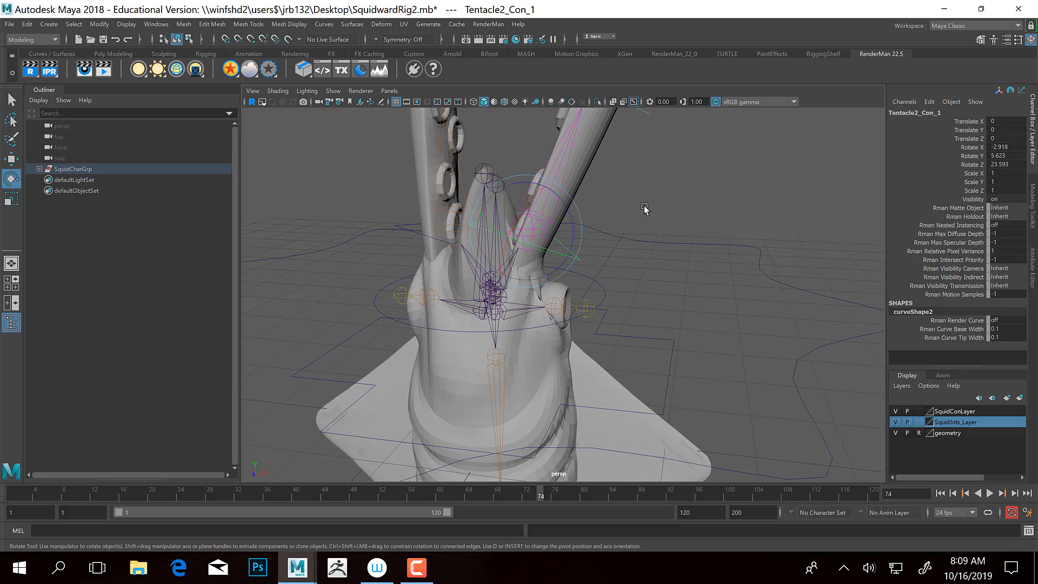
scroll(629, 280, "up", 3)
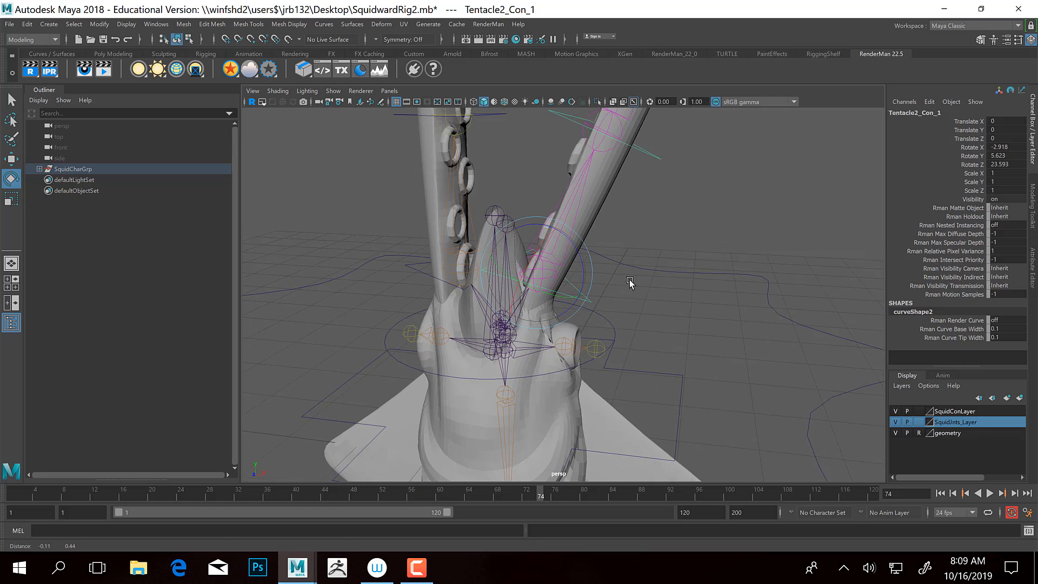
middle_click_drag(591, 285, 594, 249, "alt")
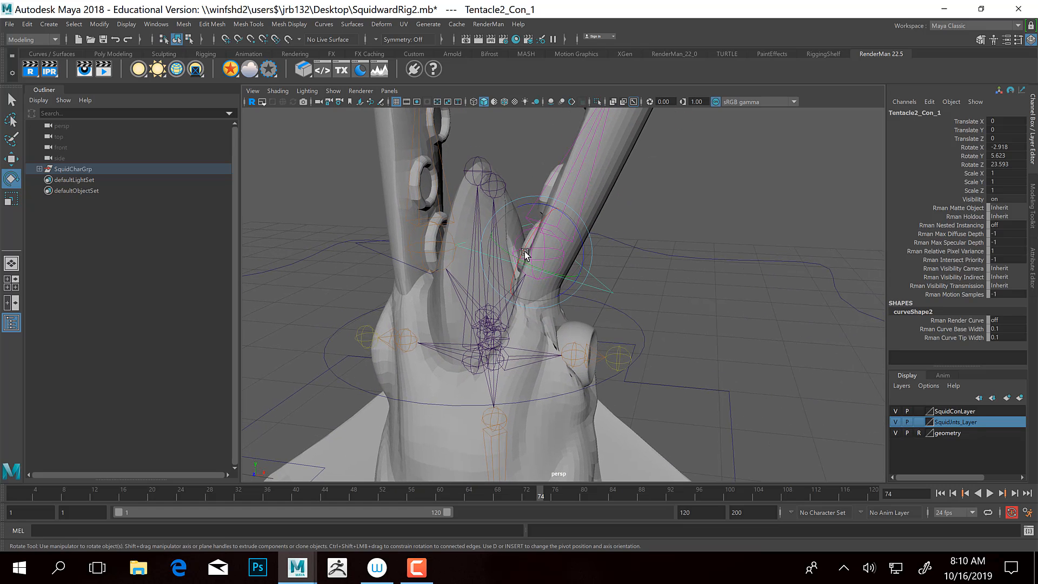
Rotate Tentacle2_Con_1 until the tentacle is nearly upright, at about X -4.6, Y 4.4 and Z 4.8, undoing any further bend
left_click_drag(577, 226, 576, 411)
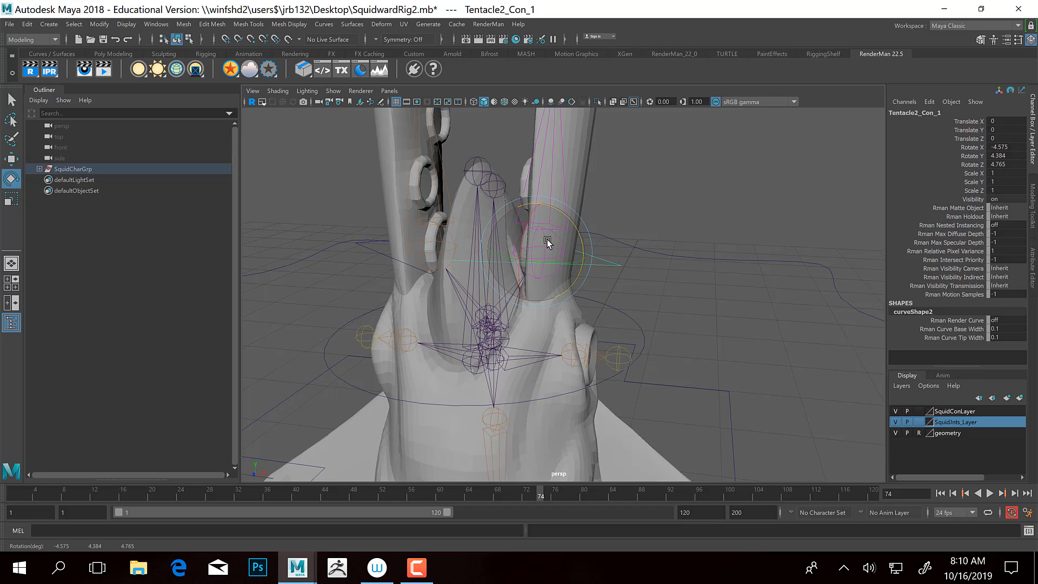
mouse_move(570, 217)
left_mouse_down()
mouse_move(560, 209)
mouse_move(582, 225)
left_mouse_up()
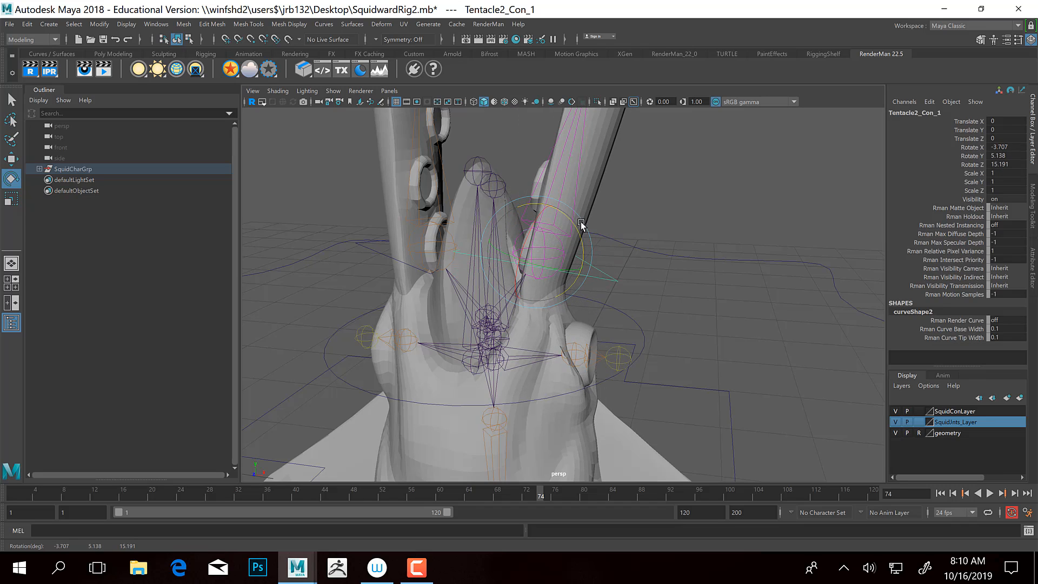
key("ctrl+z")
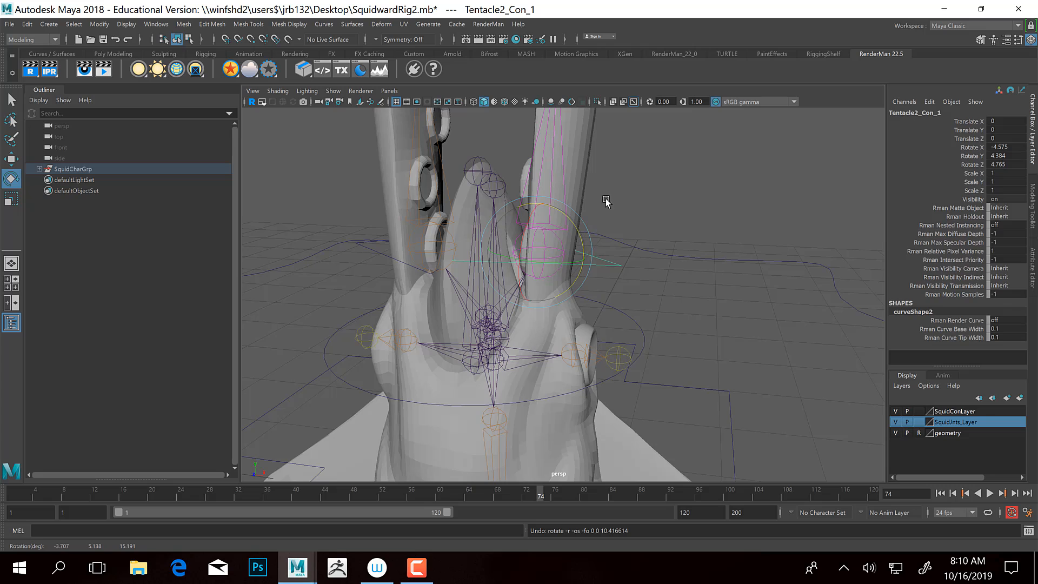
Bend the tentacle outward at Tentacle2_Con_2 and straighten it again to a Rotate Z of about -5.8
middle_click_drag(605, 191, 588, 368, "alt")
middle_click_drag(579, 196, 575, 250, "alt")
scroll(575, 253, "down", 1)
left_click(609, 296)
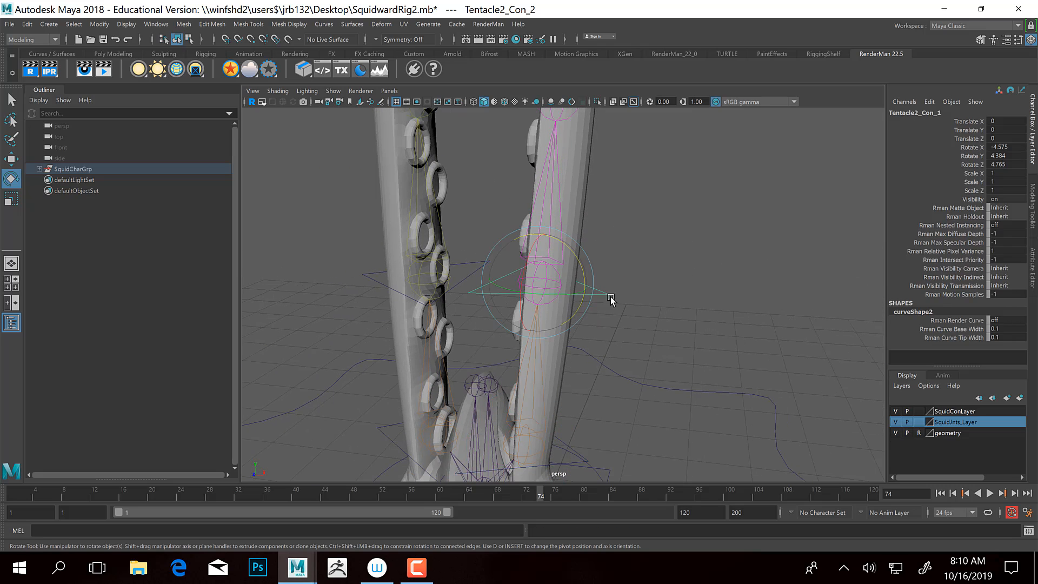
left_click_drag(566, 247, 622, 306)
middle_click_drag(619, 317, 590, 240, "alt")
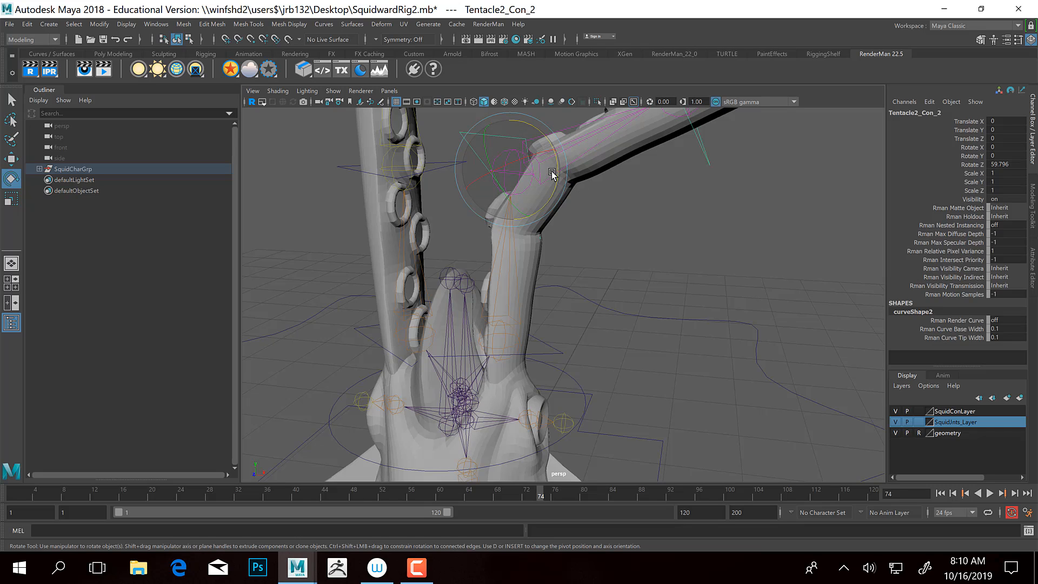
left_click_drag(558, 183, 552, 125)
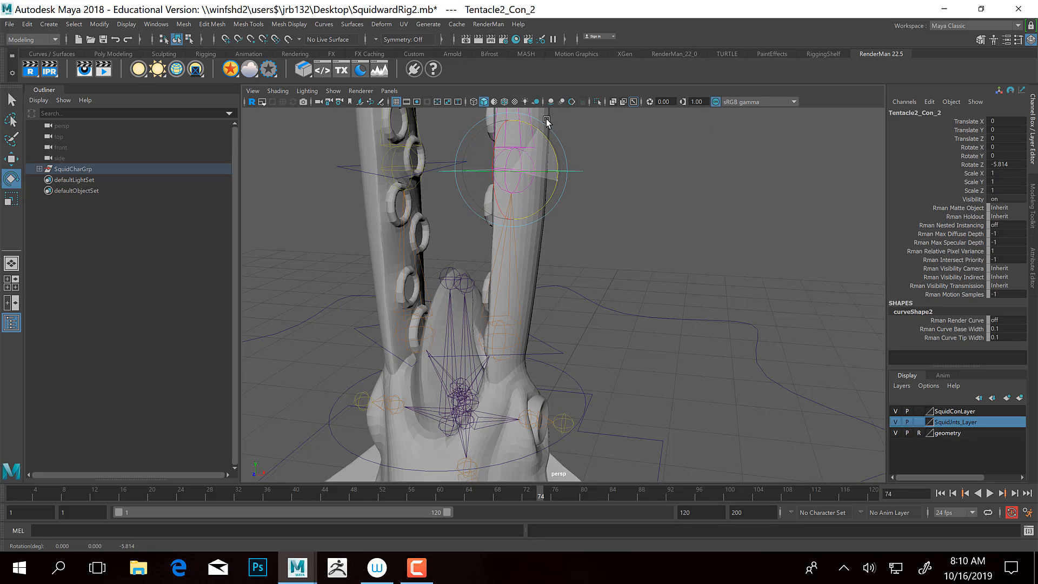
Test the tentacle's bend by rotating Tentacle2_Con_5 about 34 degrees in Z, and undo the rotation
middle_click_drag(618, 171, 617, 344, "alt")
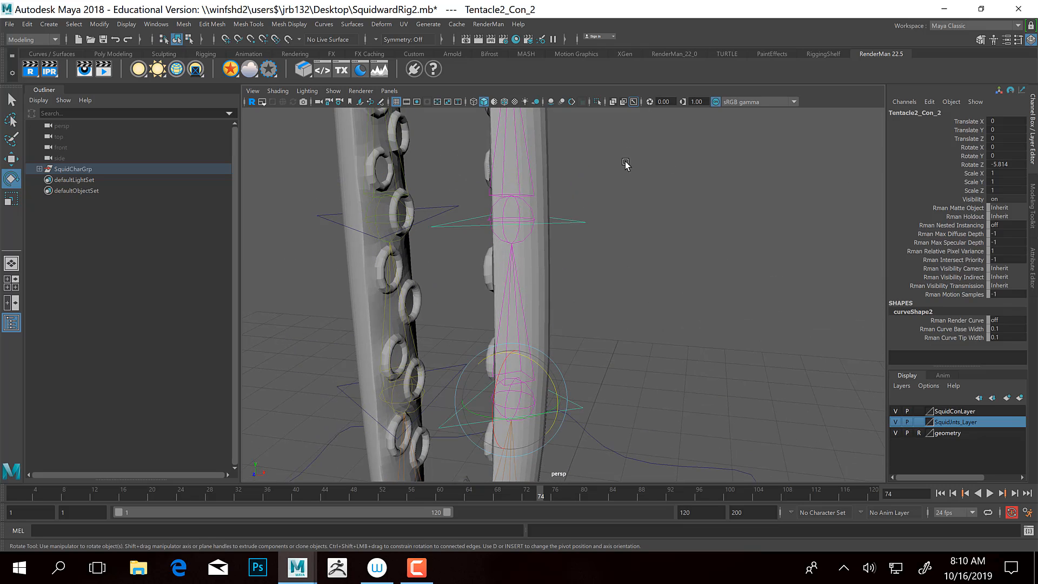
middle_click_drag(625, 161, 635, 309, "alt")
scroll(635, 281, "down", 4)
scroll(635, 281, "down", 2)
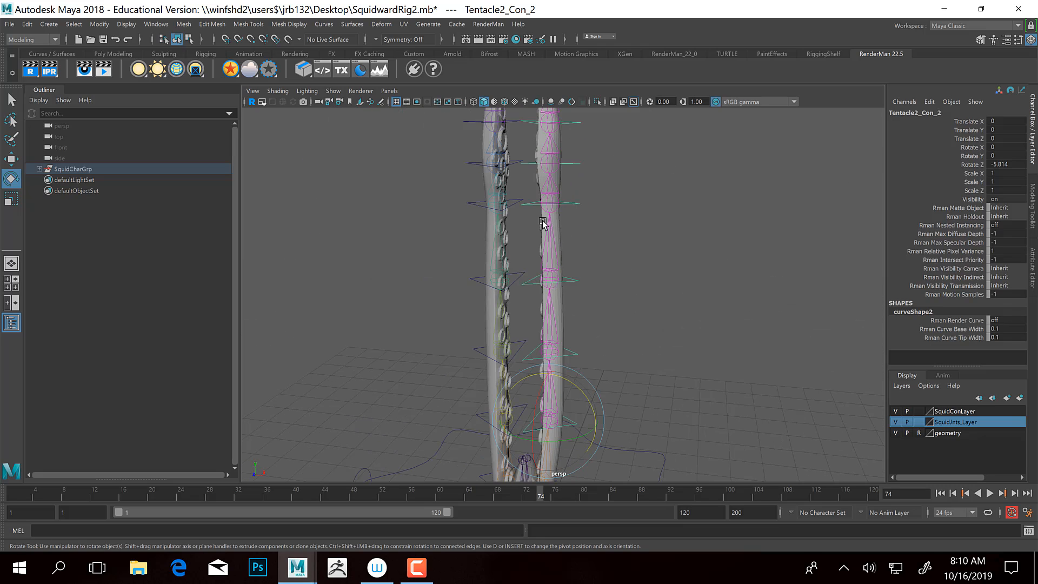
left_click(574, 213)
left_click_drag(578, 163, 594, 185)
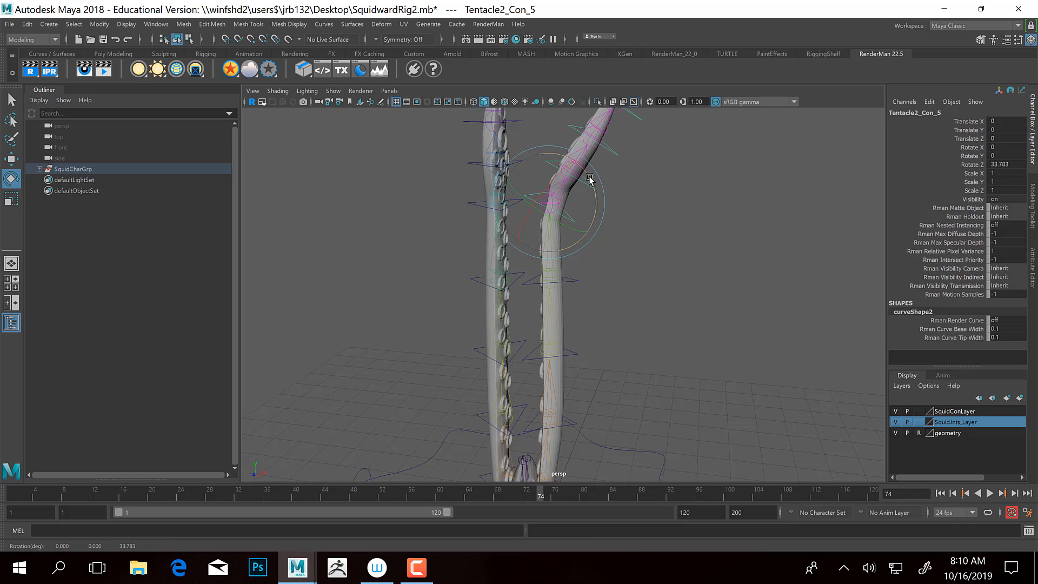
key("ctrl+z")
key("ctrl+z")
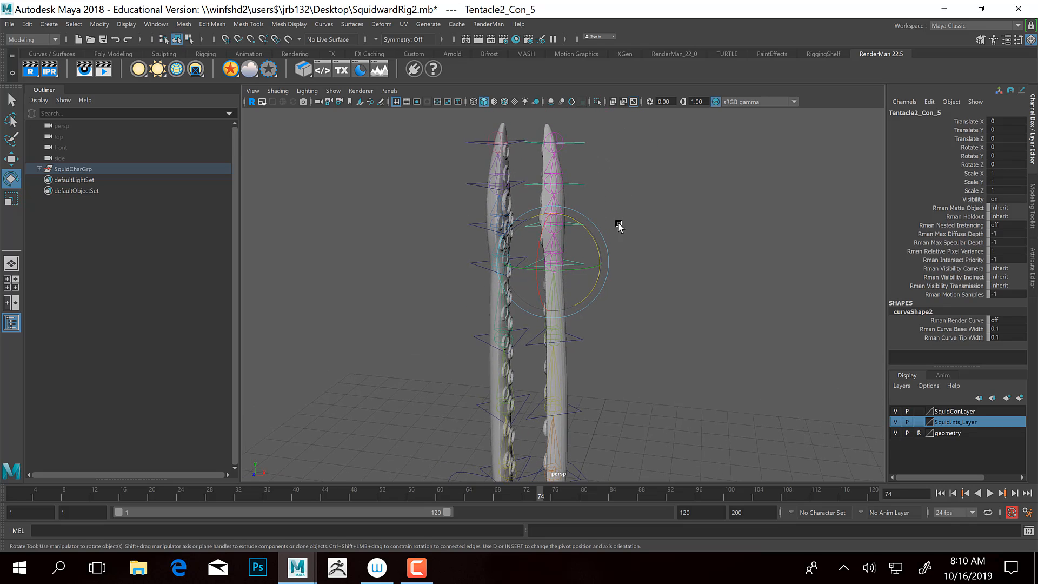
Test curling the tentacle's end by rotating Tentacle2_Con_6 and the controls above it together about 31 degrees in Z, and undo it
left_click(609, 233)
left_click_drag(599, 242, 573, 119)
left_click_drag(583, 184, 607, 204)
key("ctrl+z")
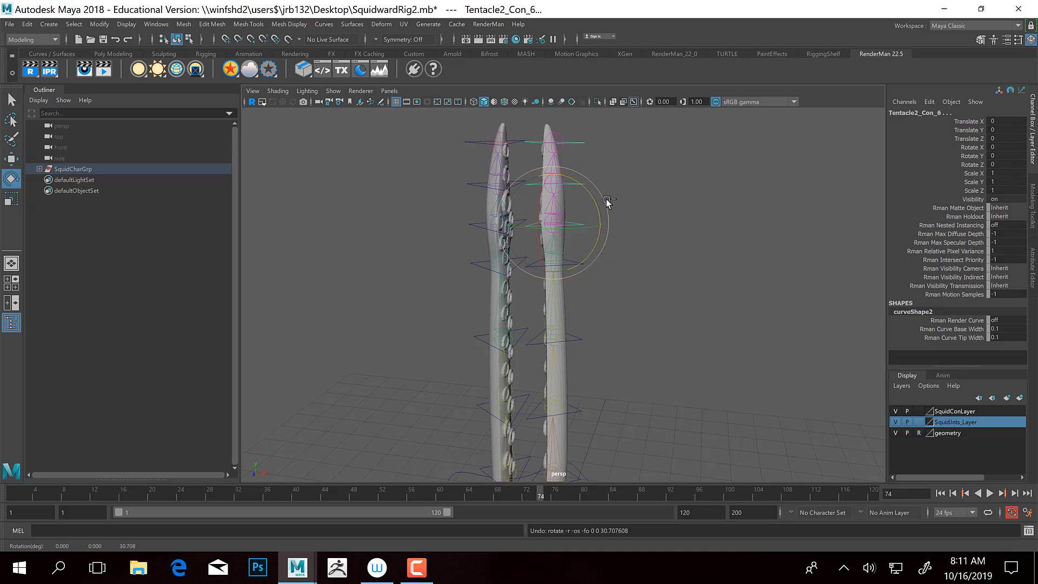
Test the middle of the mantle by rotating SquidMantel_Mid_Con about -17 degrees in Z, and undo the rotation
middle_click_drag(591, 273, 587, 61, "alt")
middle_click_drag(545, 375, 576, 286, "alt")
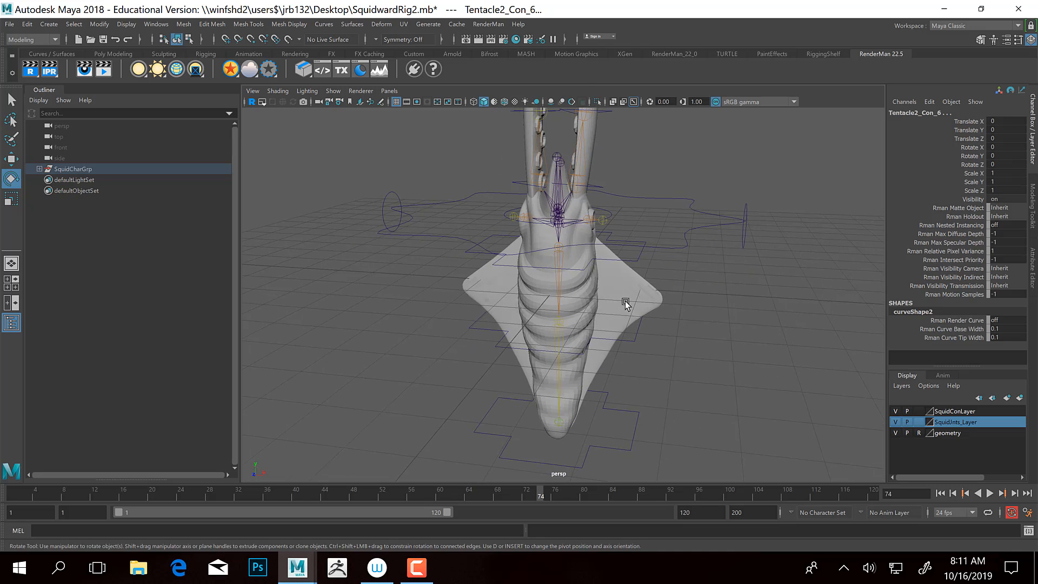
scroll(609, 312, "up", 5)
left_click_drag(609, 312, 625, 267, "alt")
left_click(673, 319)
key("ctrl+z")
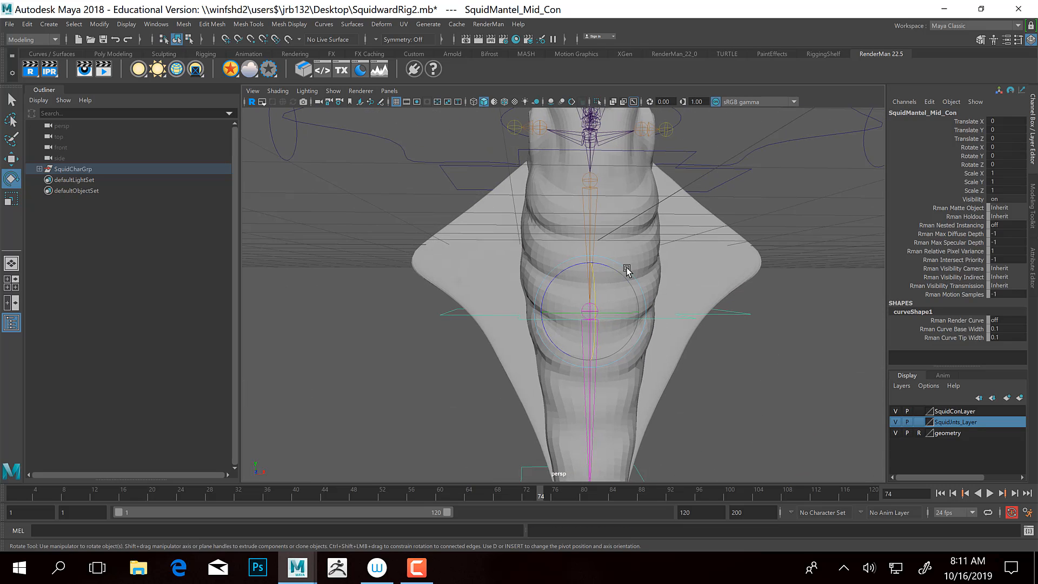
left_click_drag(557, 268, 577, 250)
key("ctrl+z")
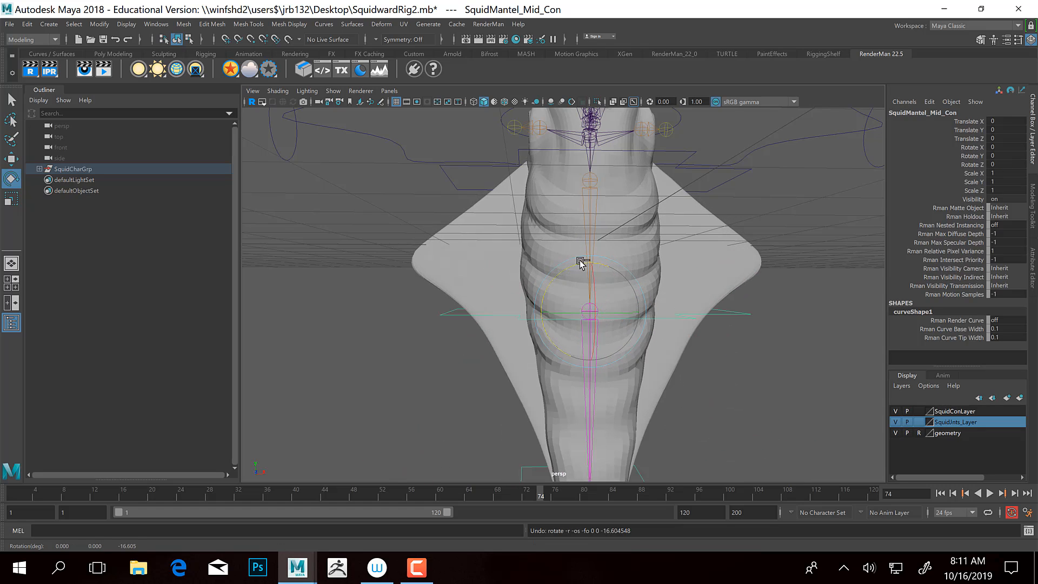
Test the mantle tip by rotating Squid_Mantel_TipCon about 30 degrees in X, and undo the rotation
middle_click_drag(560, 357, 547, 238, "alt")
left_click_drag(537, 319, 682, 354, "alt")
left_click(744, 363)
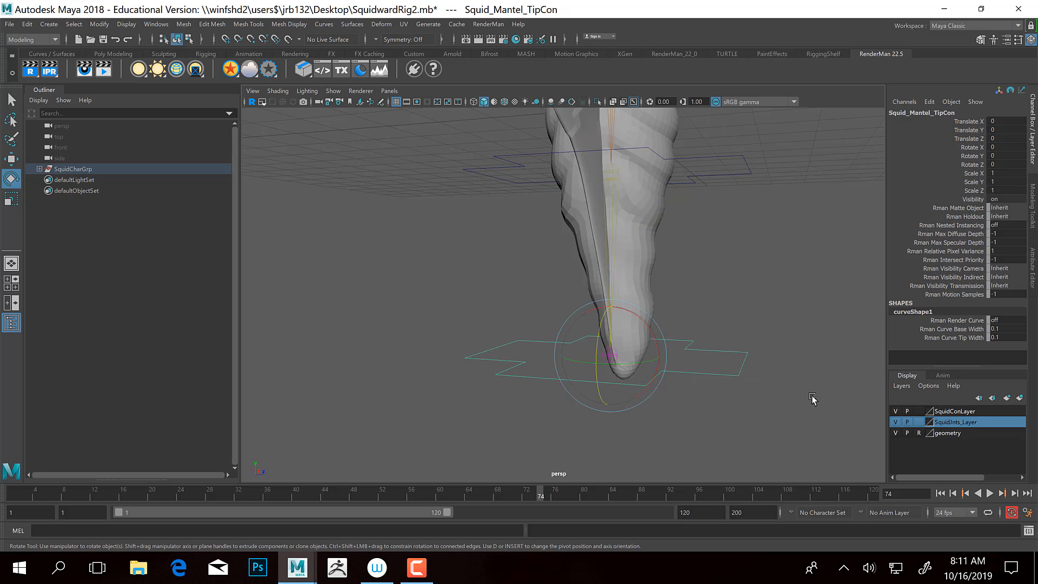
left_click_drag(645, 309, 644, 355)
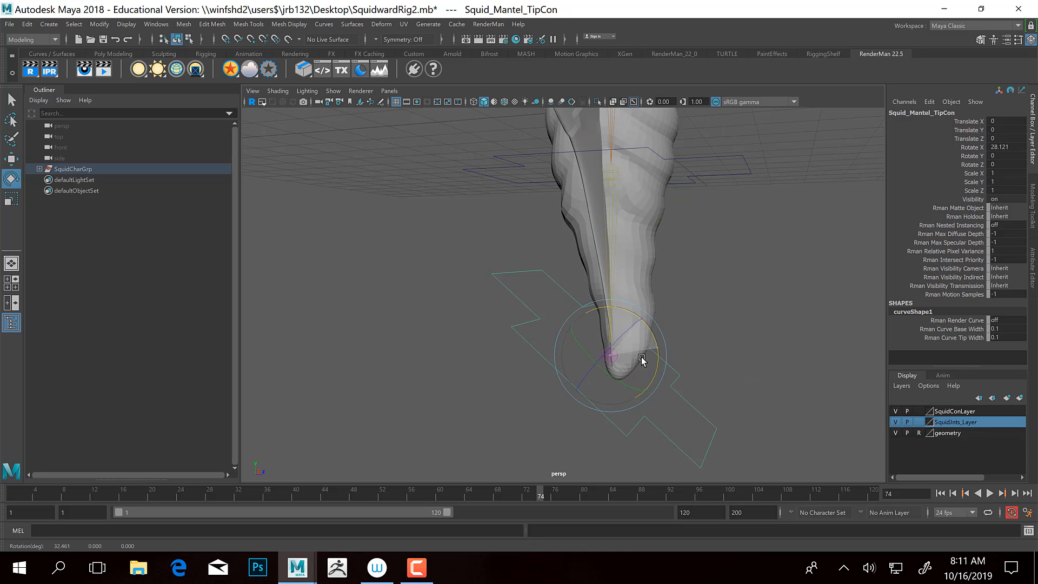
key("ctrl+z")
Test the mantle base by rotating SquidMantel_Base_Con about -53 degrees in X, and undo the rotation
middle_click_drag(684, 224, 639, 382, "alt")
left_click_drag(651, 248, 660, 282, "alt")
left_click_drag(689, 267, 709, 300)
left_click_drag(599, 253, 556, 214)
key("ctrl+z")
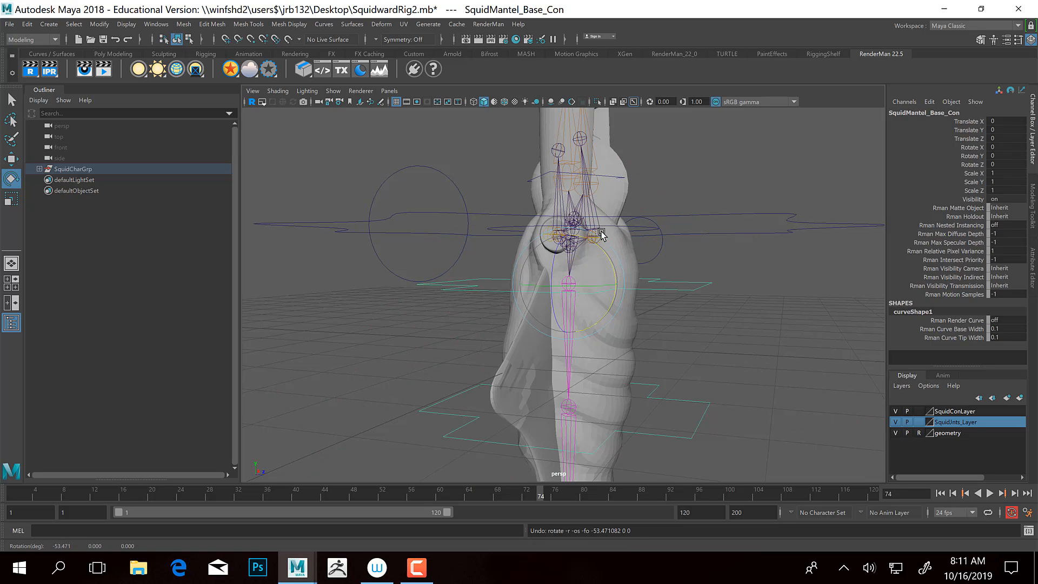
Select Squid_Root_Con and open the beak by raising its Beak Open Close attribute to about 7.9
middle_click_drag(638, 223, 632, 283, "alt")
right_click_drag(632, 282, 690, 294, "alt")
left_click_drag(718, 270, 678, 296, "alt")
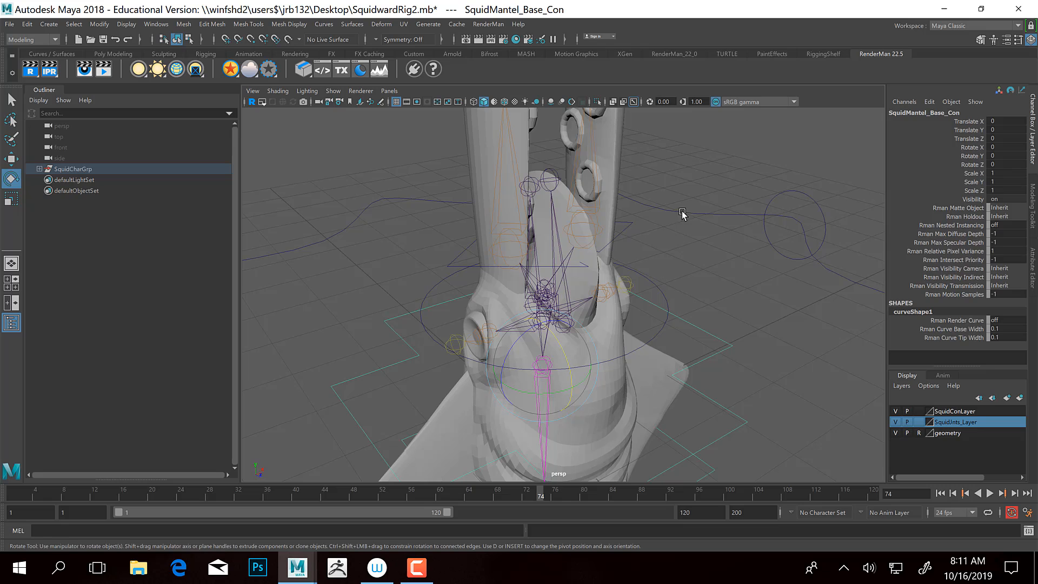
left_click(702, 219)
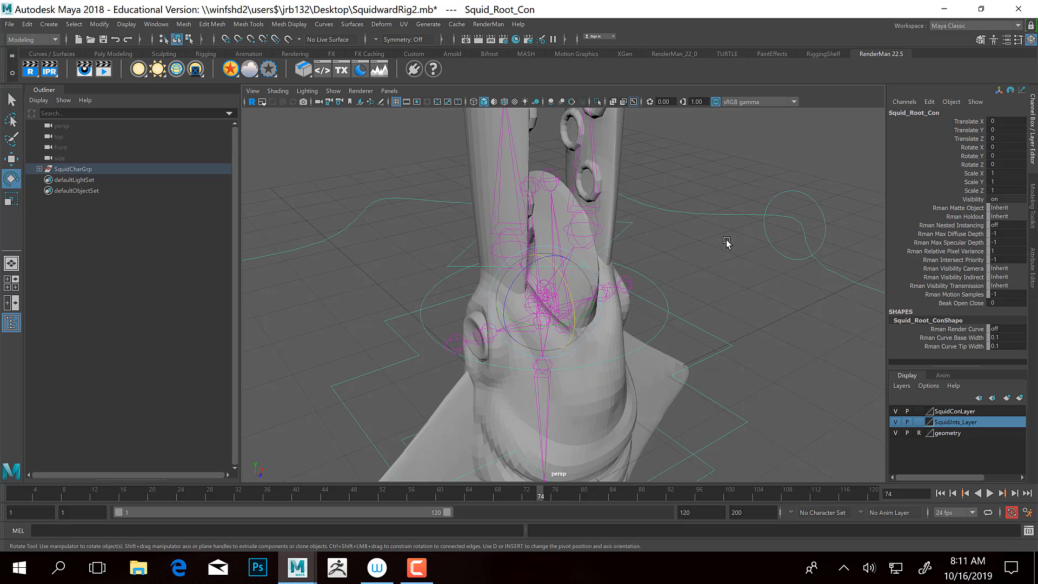
left_click(972, 301)
left_click_drag(676, 243, 676, 280, "alt")
left_click_drag(625, 304, 588, 305, "alt")
middle_click_drag(588, 306, 638, 331)
mouse_move(637, 330)
left_mouse_down("alt")
mouse_move(676, 338)
mouse_move(637, 322)
left_mouse_up("alt")
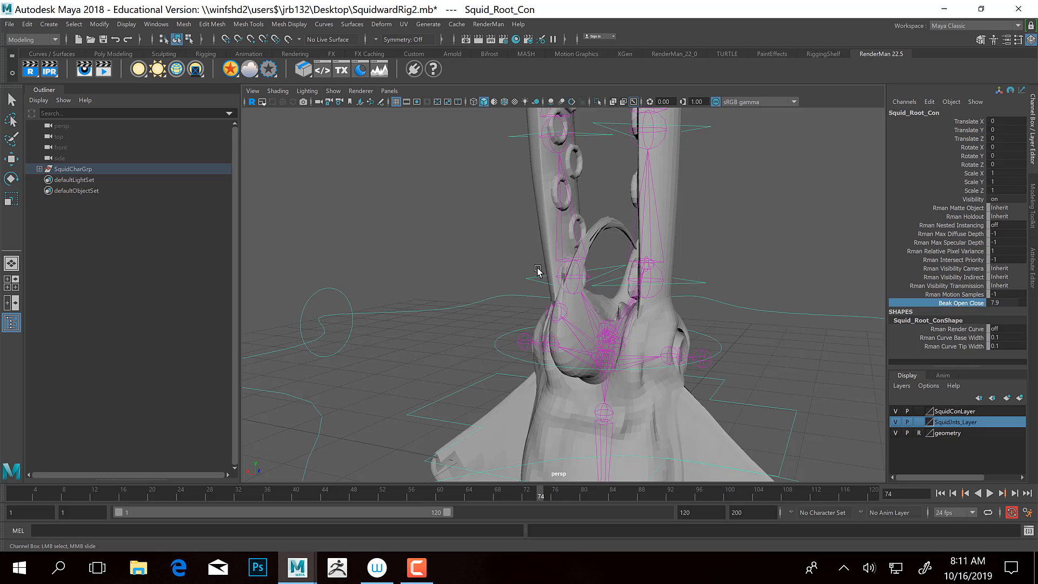
Inspect the open beak from several sides and close it by setting Beak Open Close to 0
right_click_drag(539, 260, 620, 286, "alt")
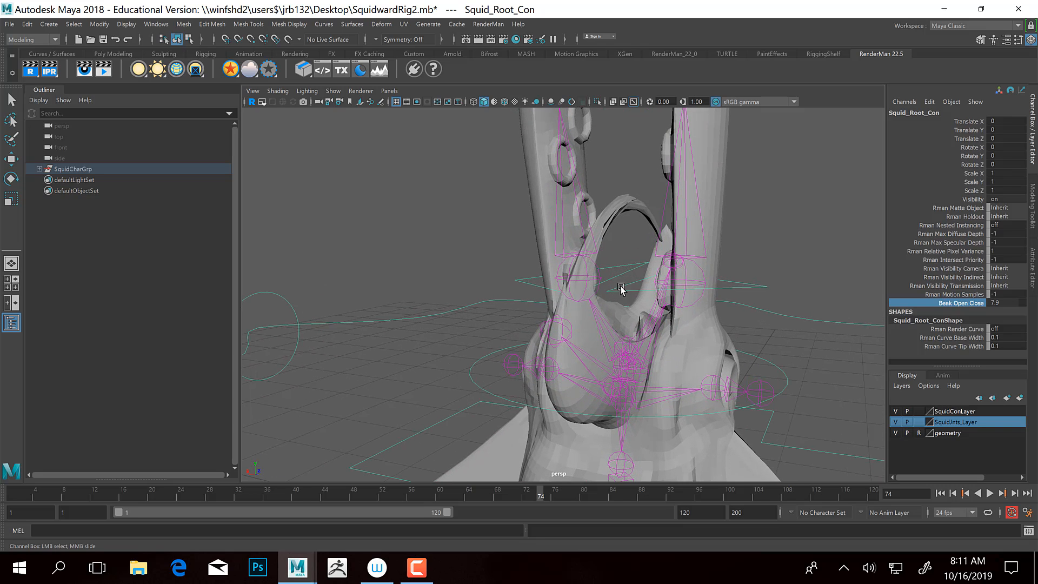
left_click_drag(651, 259, 642, 173, "alt")
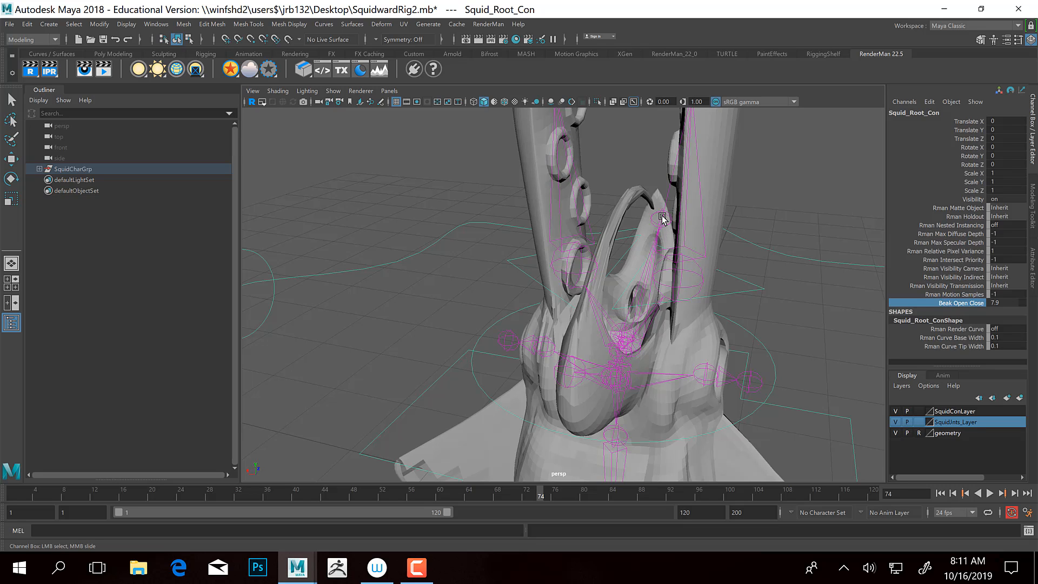
left_click_drag(725, 248, 669, 235, "alt")
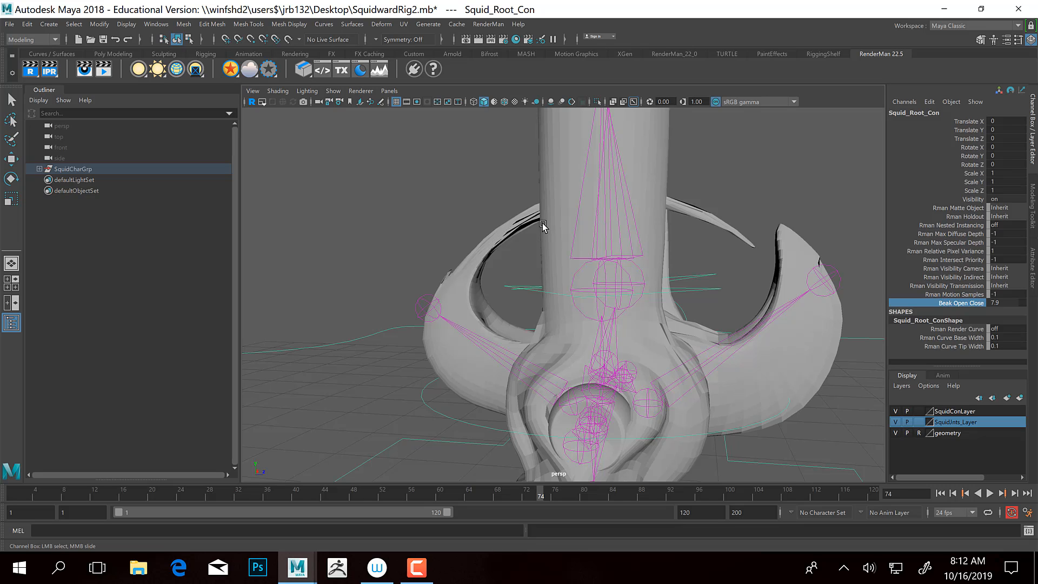
middle_click_drag(699, 342, 649, 199, "alt")
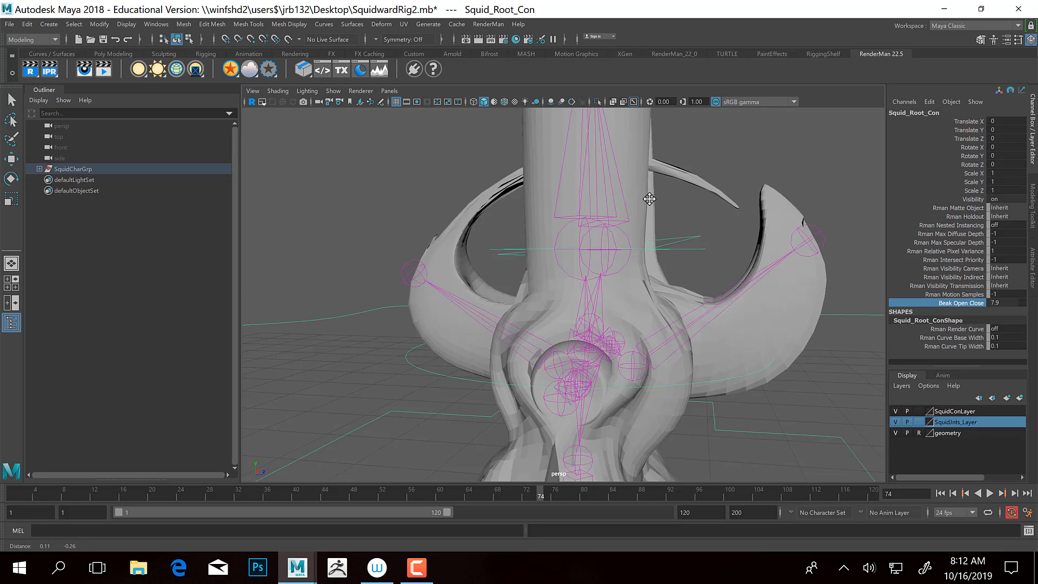
left_click_drag(649, 199, 654, 224, "alt")
right_click_drag(654, 224, 596, 284, "alt")
double_click(1006, 302)
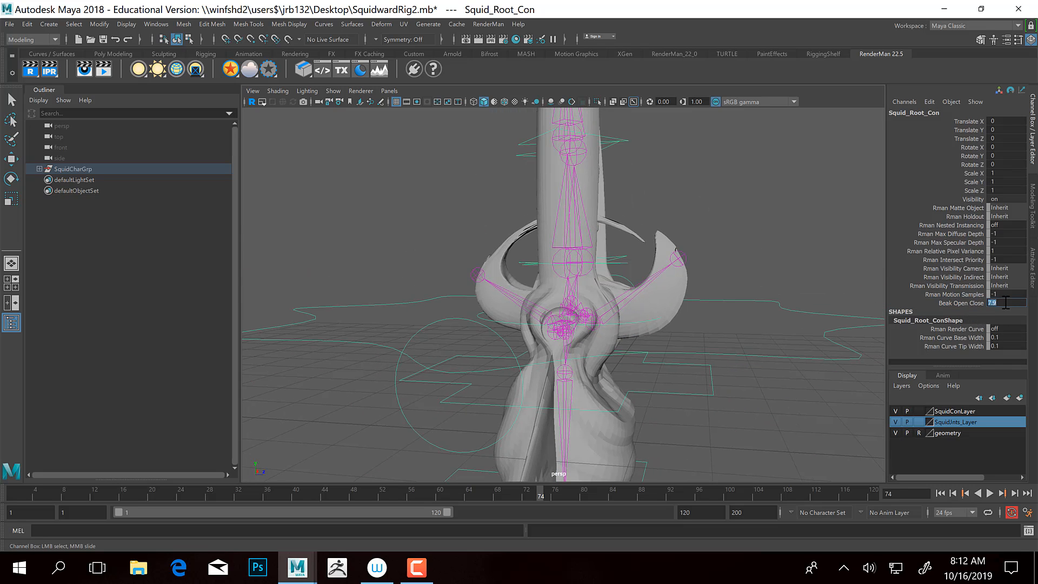
type("0")
key("Return")
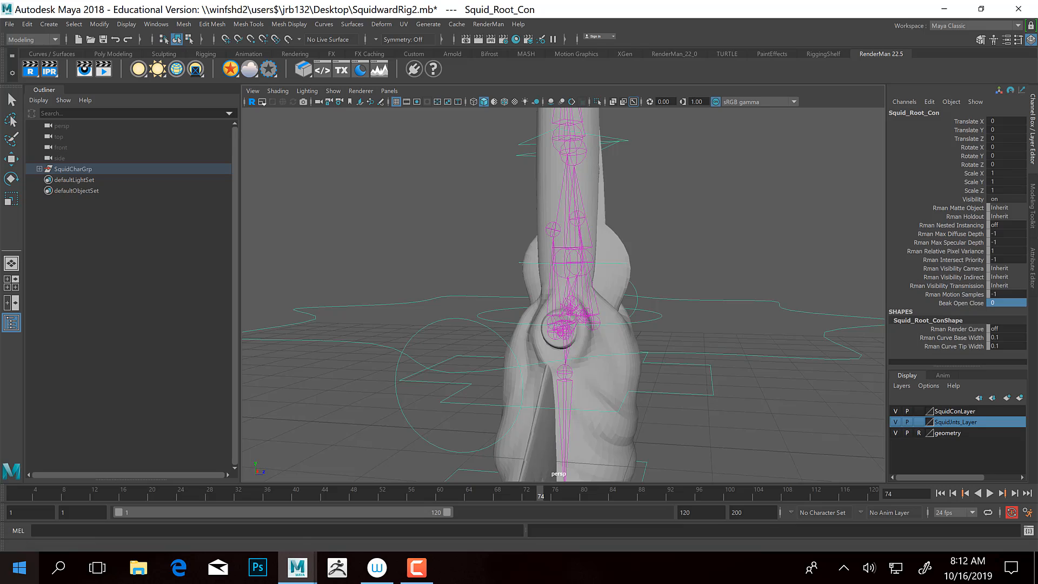
Play the timeline from frame 1, stop the playback and return to frame 1
left_click(15, 493)
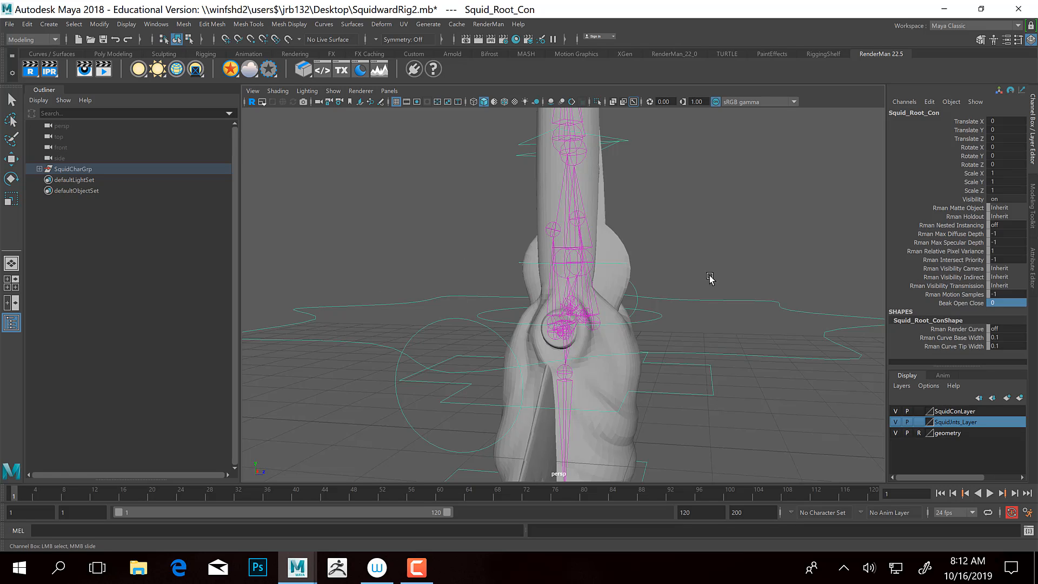
key("alt+v")
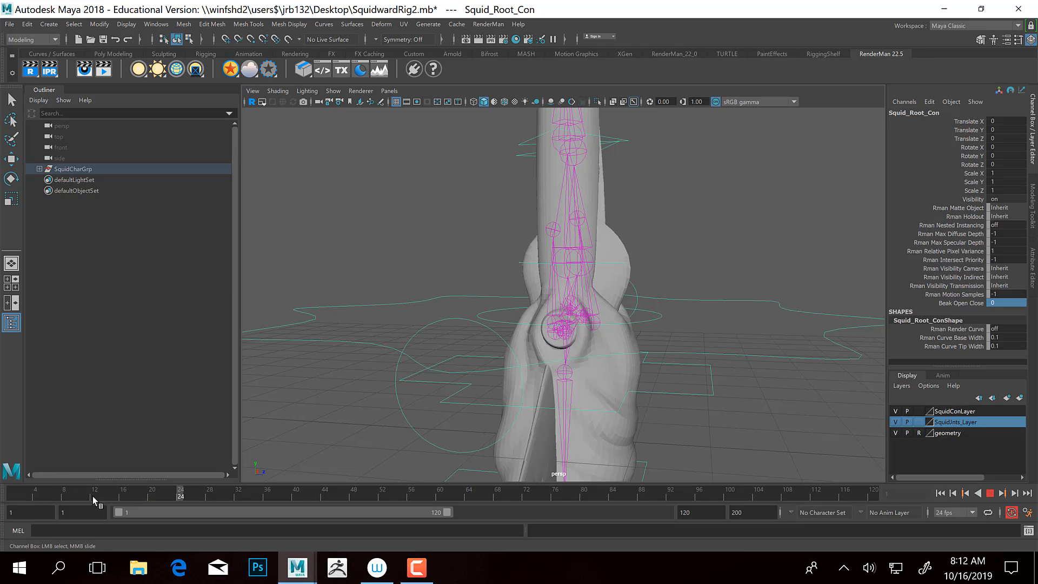
left_click_drag(92, 495, 14, 496)
Key Squid_Root_Con with the beak closed at frame 1
left_click_drag(711, 283, 687, 287, "alt")
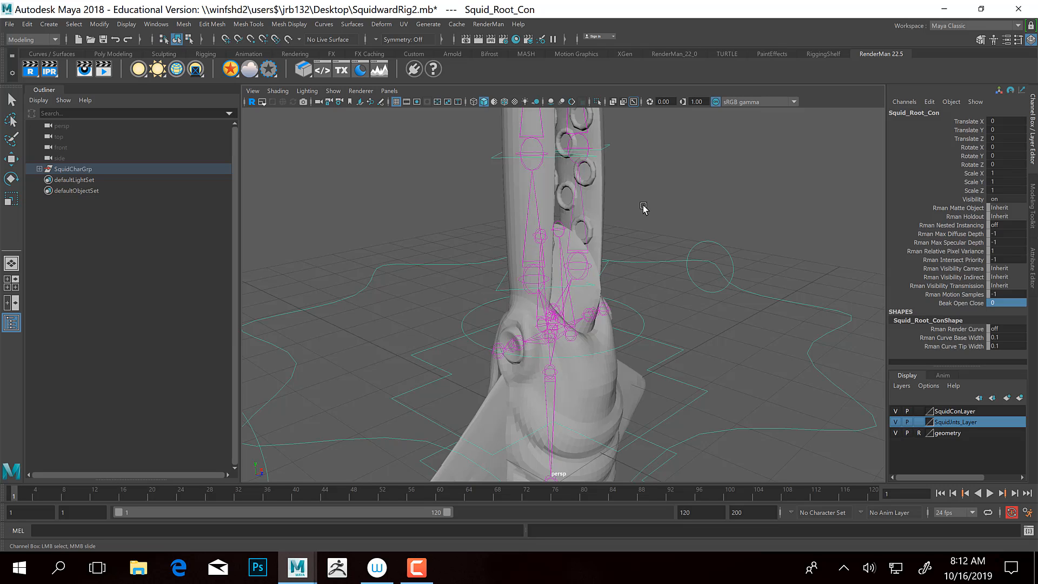
left_click_drag(643, 284, 762, 170, "alt")
key("e")
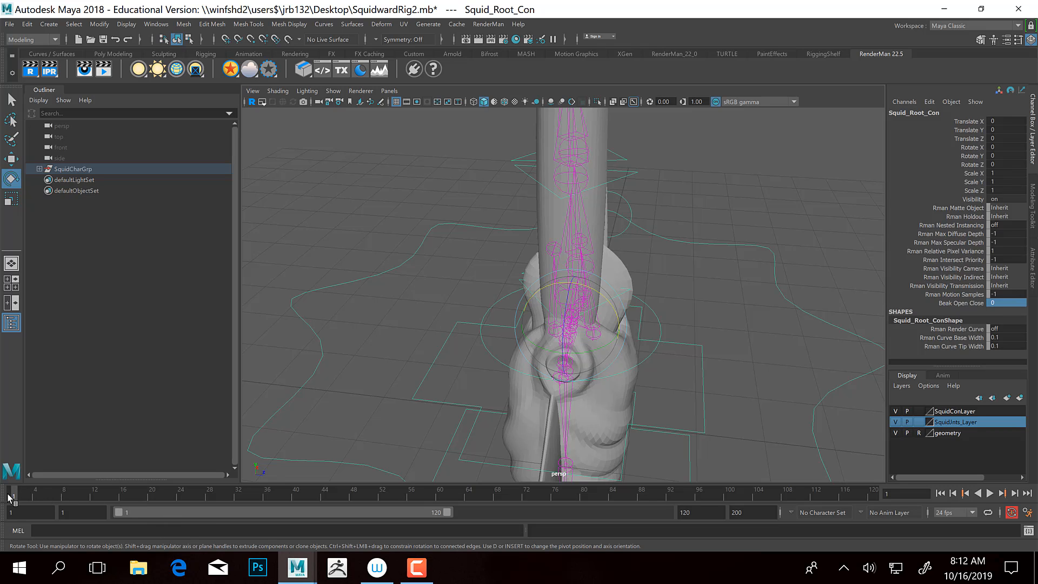
scroll(654, 358, "up", 3)
right_click_drag(589, 405, 636, 404, "alt")
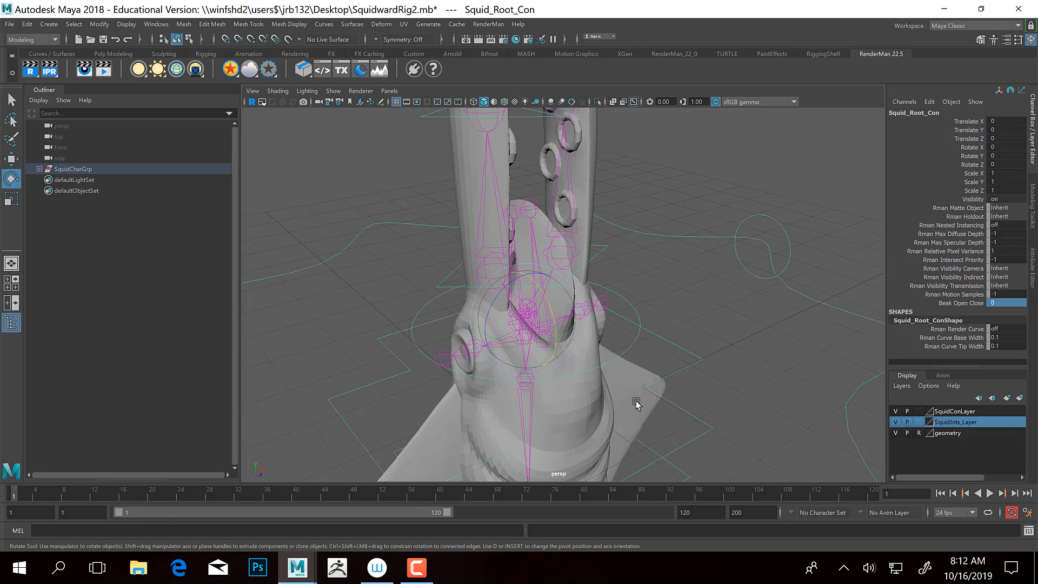
left_click_drag(636, 405, 702, 317, "alt")
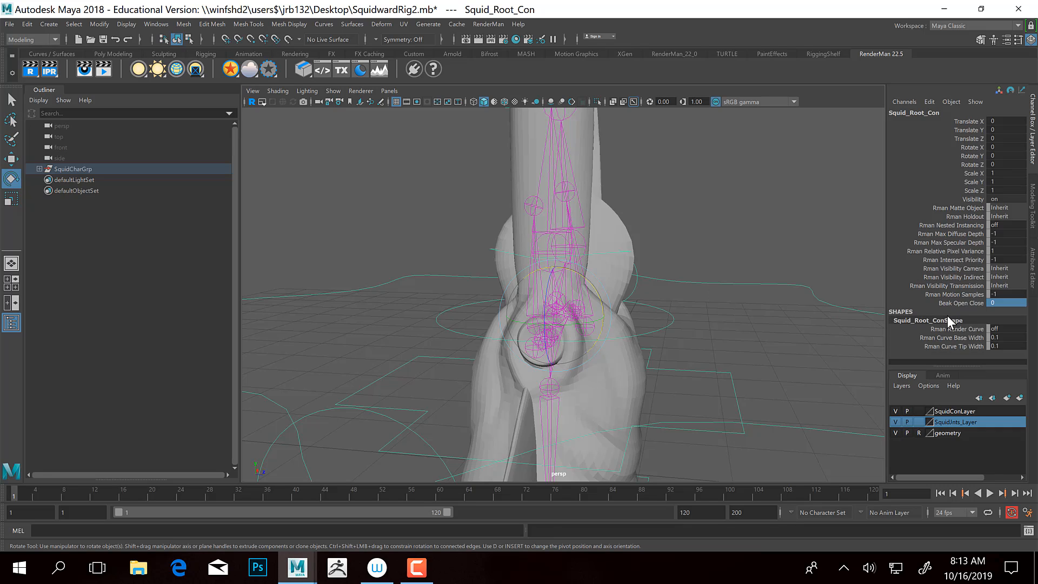
key("s")
At frame 8, key Squid_Root_Con's Beak Open Close at 10, undoing the stray change that closes the beak
left_click(64, 493)
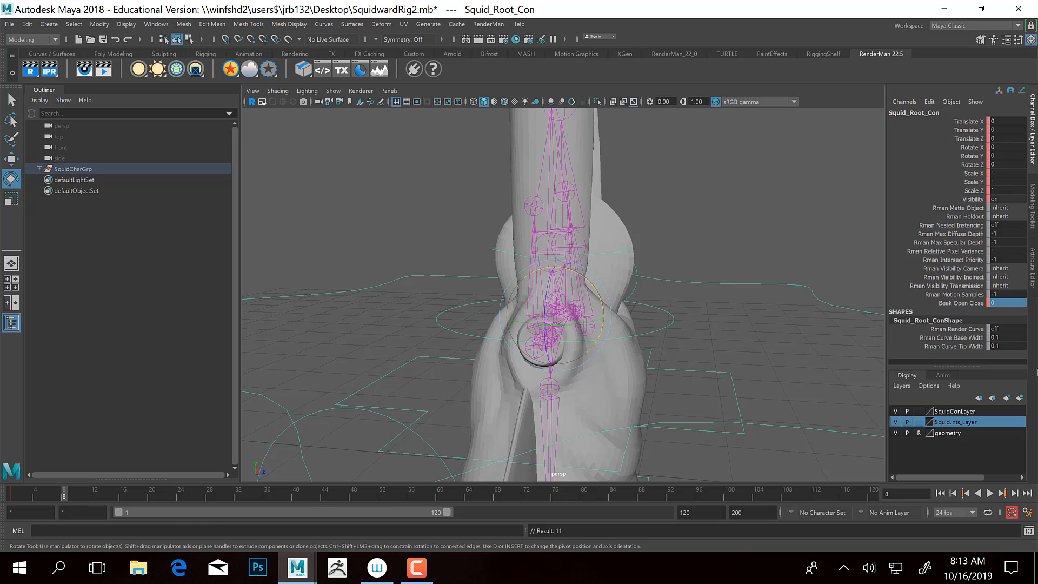
left_click(946, 303)
middle_click_drag(596, 326, 637, 329)
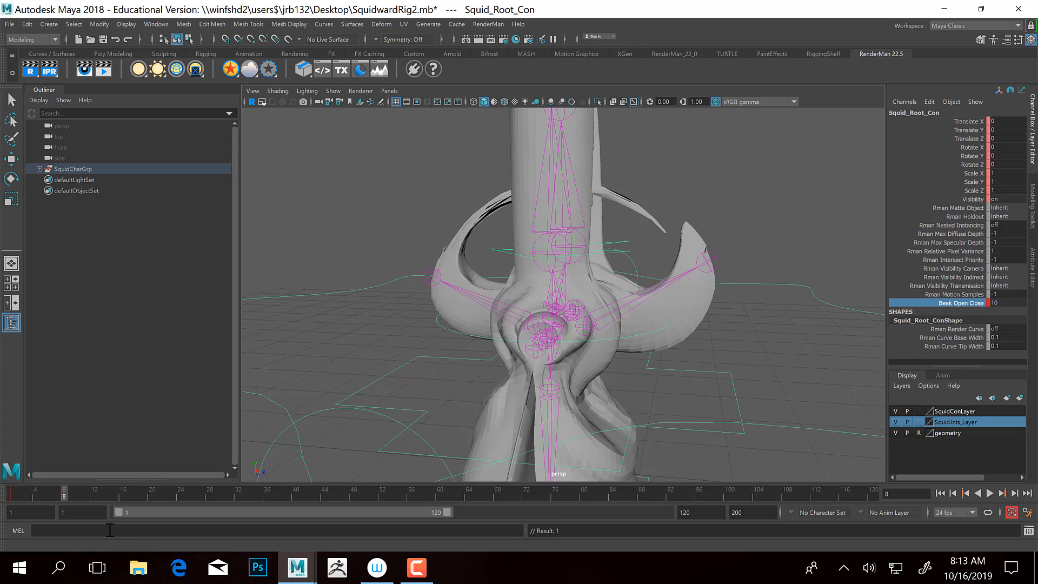
middle_click_drag(781, 267, 658, 282)
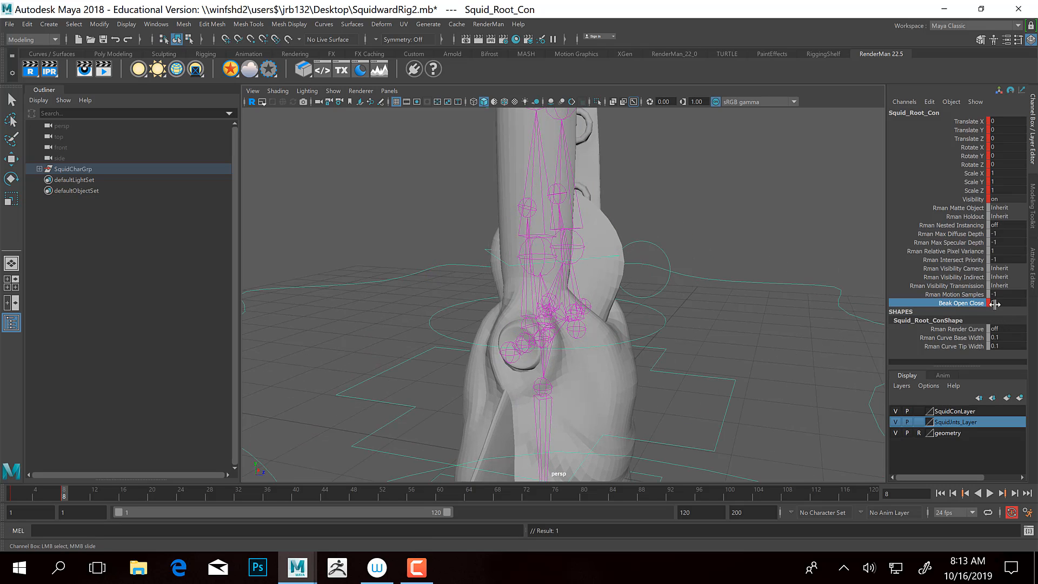
key("ctrl+z")
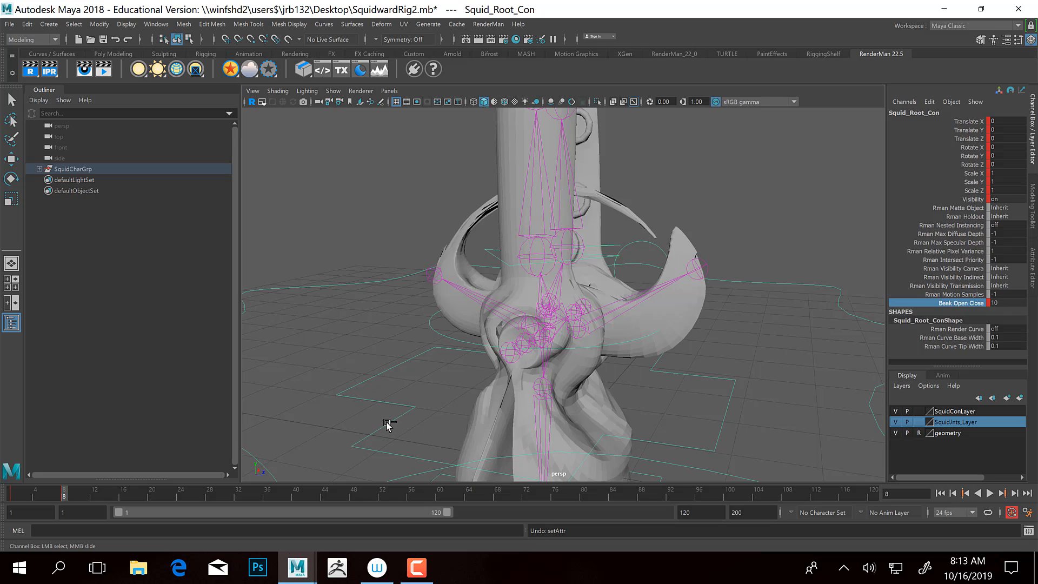
At frame 12, key Beak Open Close at 0 and scrub through the beak animation to frame 16
left_click(93, 494)
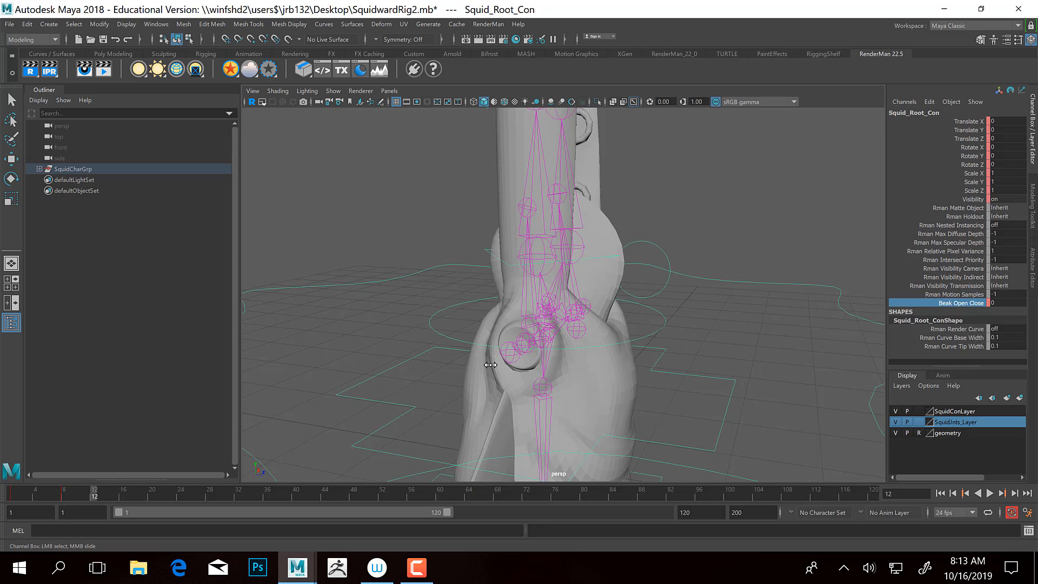
key("s")
left_click_drag(20, 494, 123, 495)
Select all the Tentacle2 controls along the tentacle, from Tentacle2_Con_1 up to Tentacle2_Con_8
left_click_drag(760, 255, 620, 280, "alt")
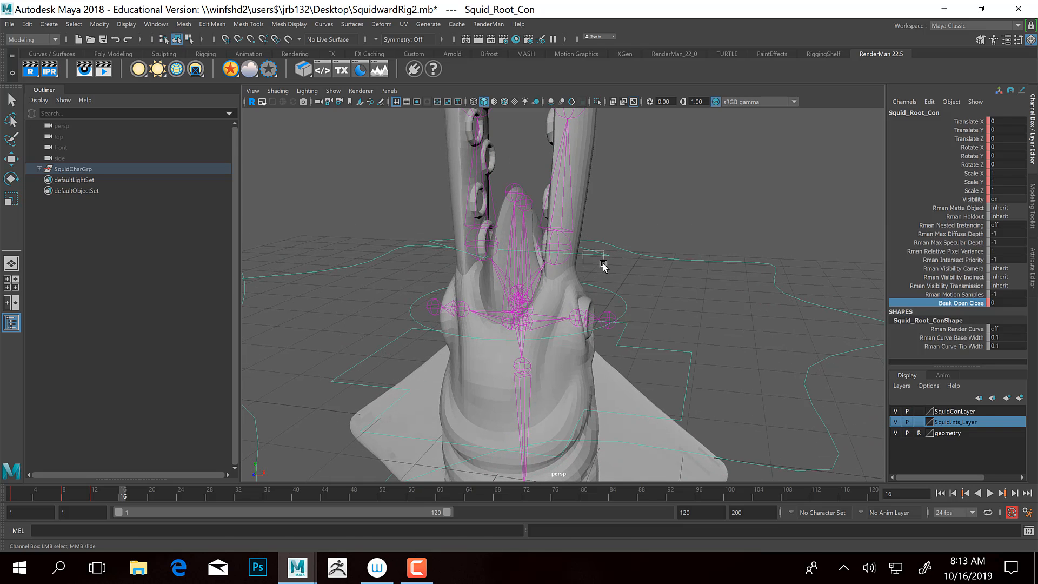
left_click(599, 260)
key("e")
left_click_drag(447, 263, 666, 219, "alt")
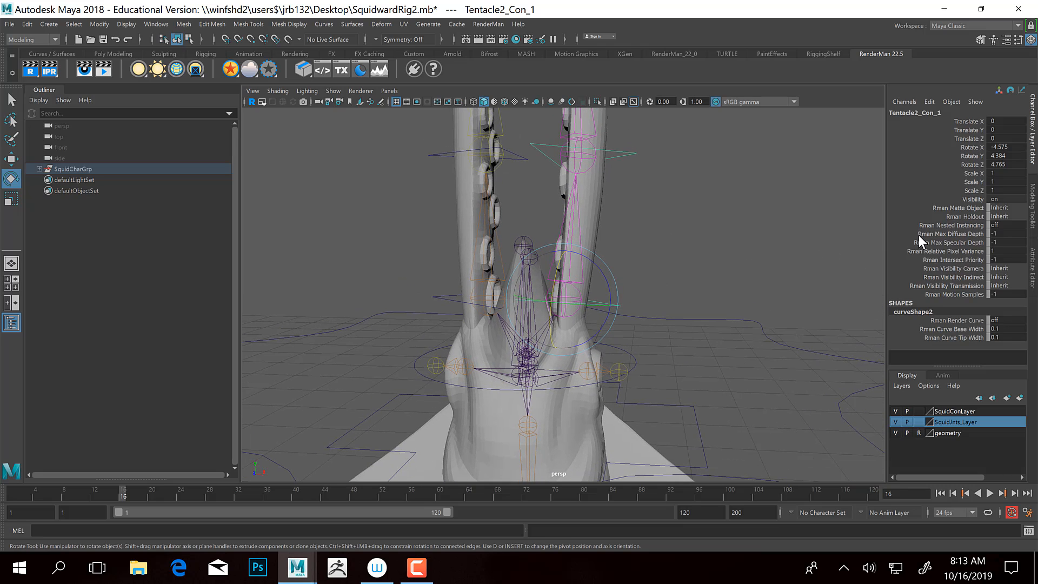
left_click(627, 150)
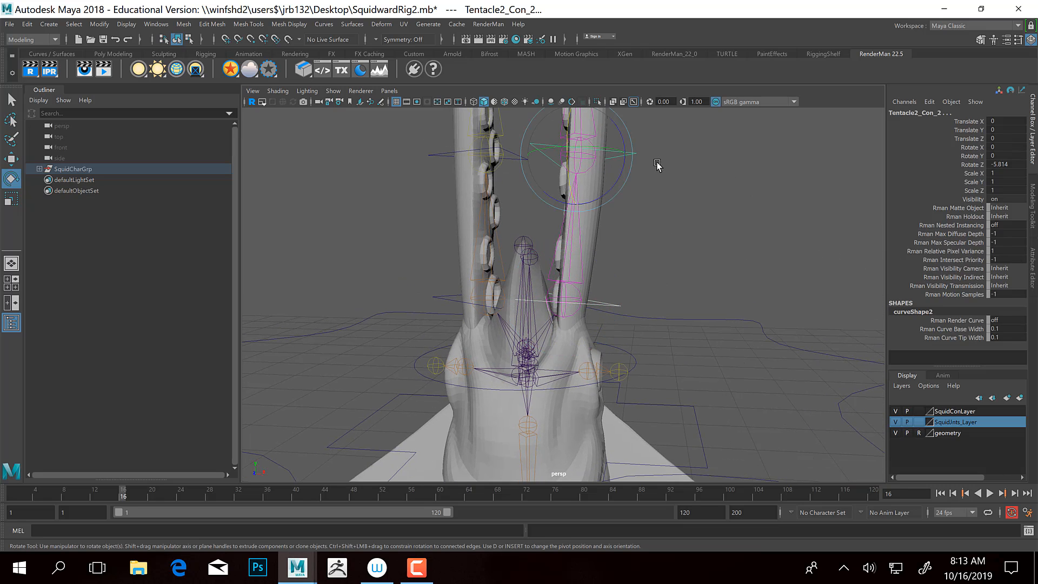
left_click_drag(655, 162, 641, 276, "alt")
left_click_drag(630, 192, 656, 314, "alt")
left_click(640, 247)
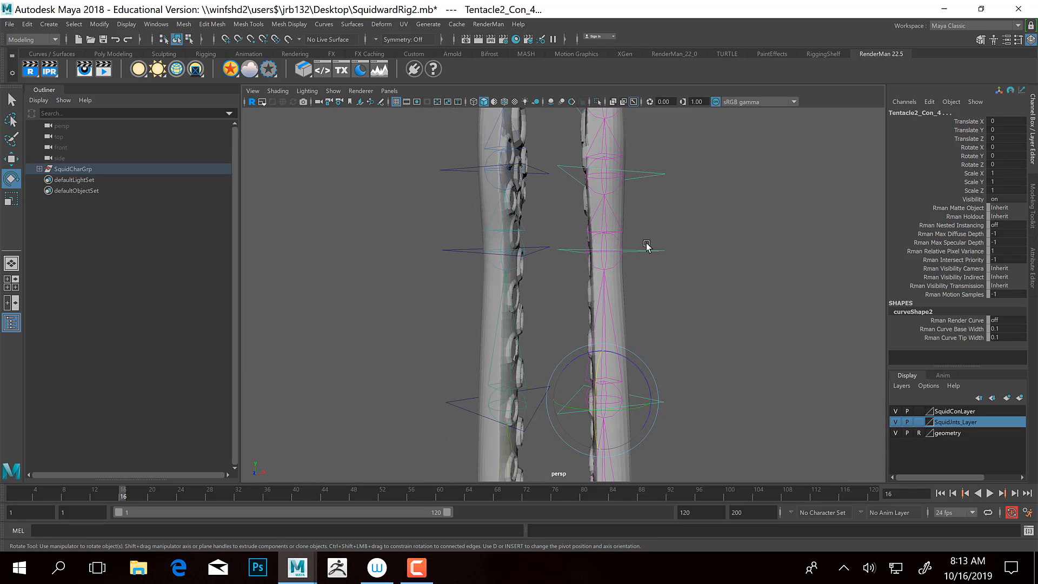
left_click(655, 250)
left_click(636, 170)
left_click_drag(671, 184, 683, 231, "alt")
left_click(660, 211)
left_click(659, 153)
right_click_drag(684, 233, 672, 290, "alt")
middle_click_drag(672, 290, 738, 47, "alt")
Set Translate and Rotate X, Y and Z of the selected Tentacle2 controls to 0 and key them at frame 16
double_click(1007, 120)
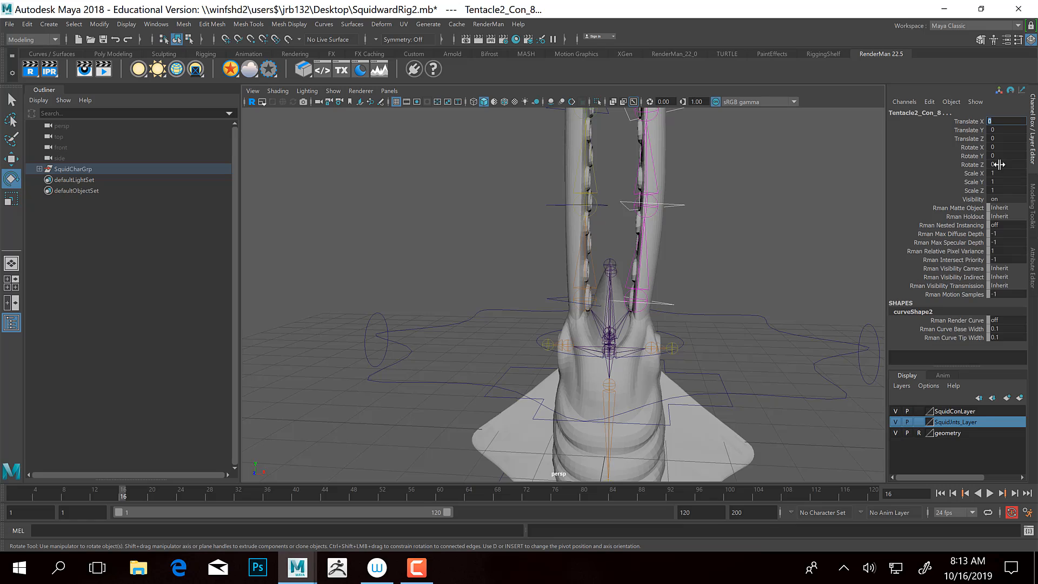
left_click(999, 164, "shift")
type("0")
key("Return")
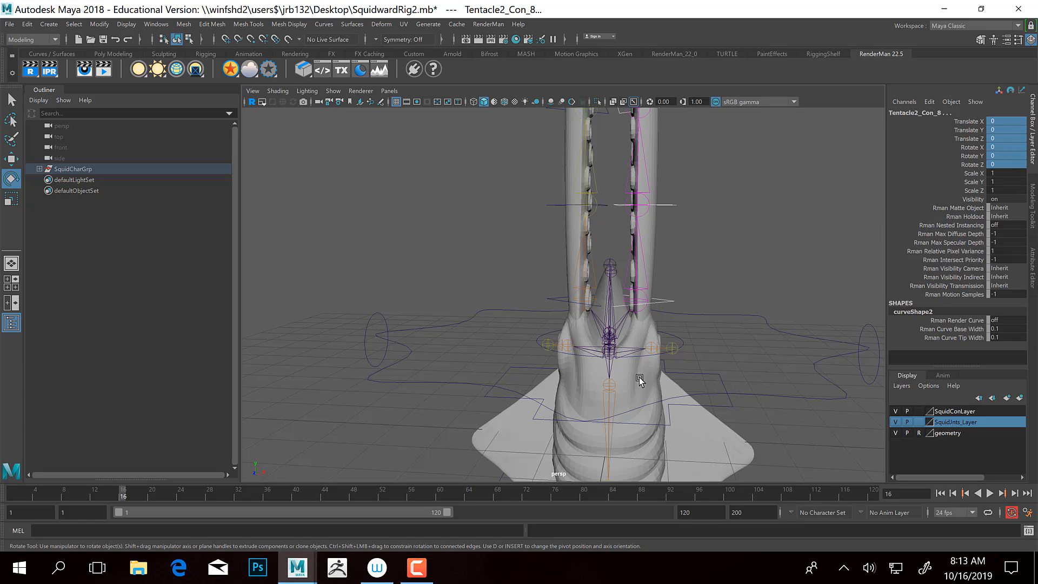
key("s")
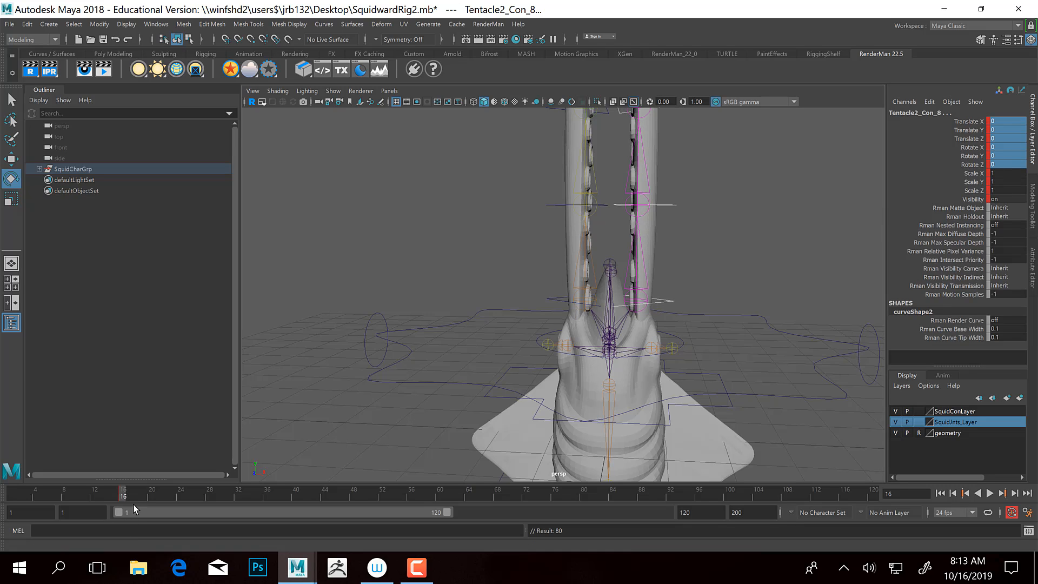
At frame 20, curl the tentacle outward by rotating the Tentacle2 controls about 40 degrees in Z, and key the pose
left_click_drag(132, 495, 153, 494)
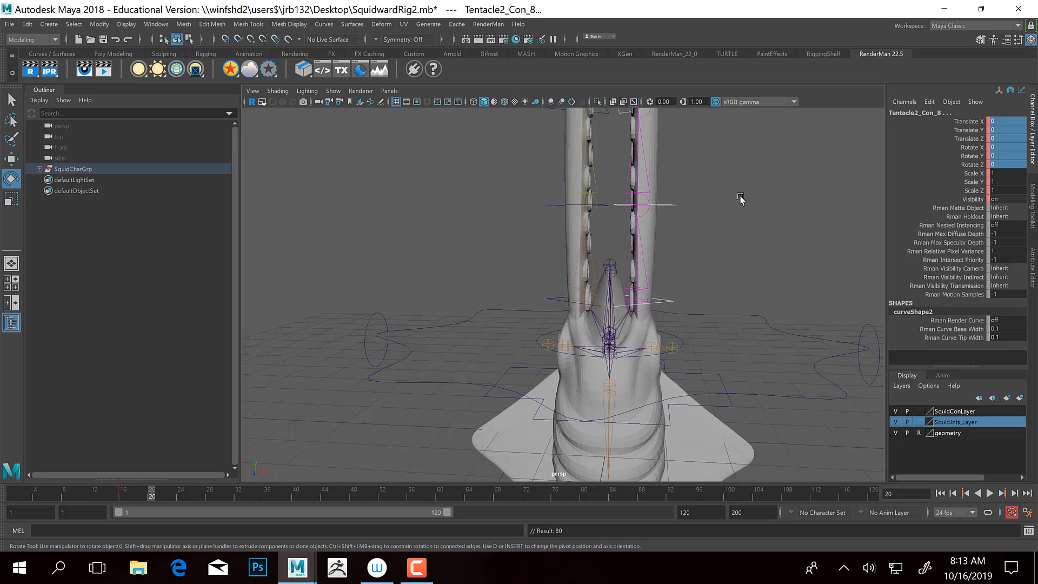
middle_click_drag(741, 198, 666, 361, "alt")
scroll(667, 361, "down", 5)
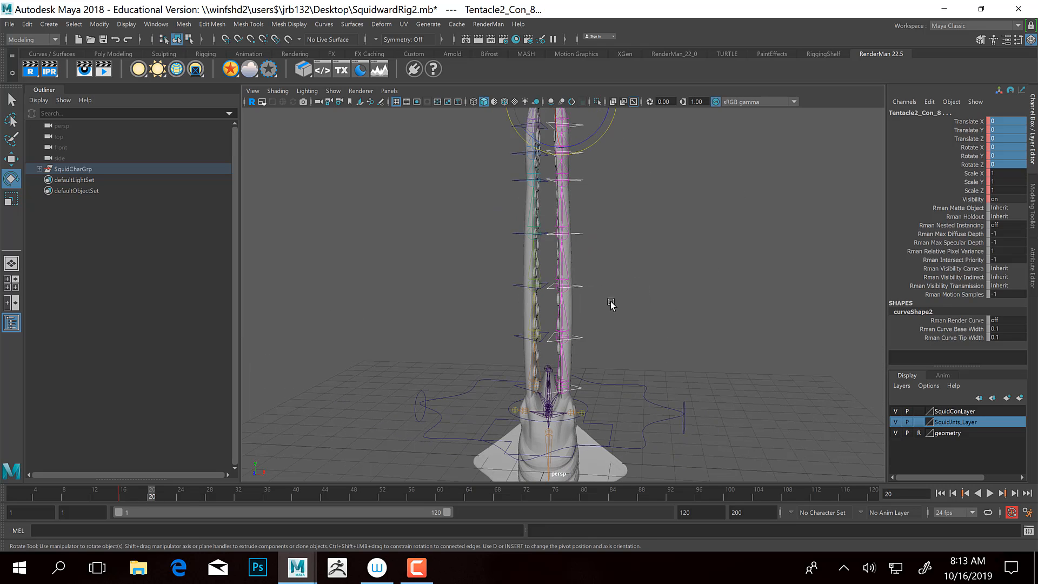
middle_click_drag(624, 172, 610, 175, "alt")
left_click_drag(603, 163, 580, 184)
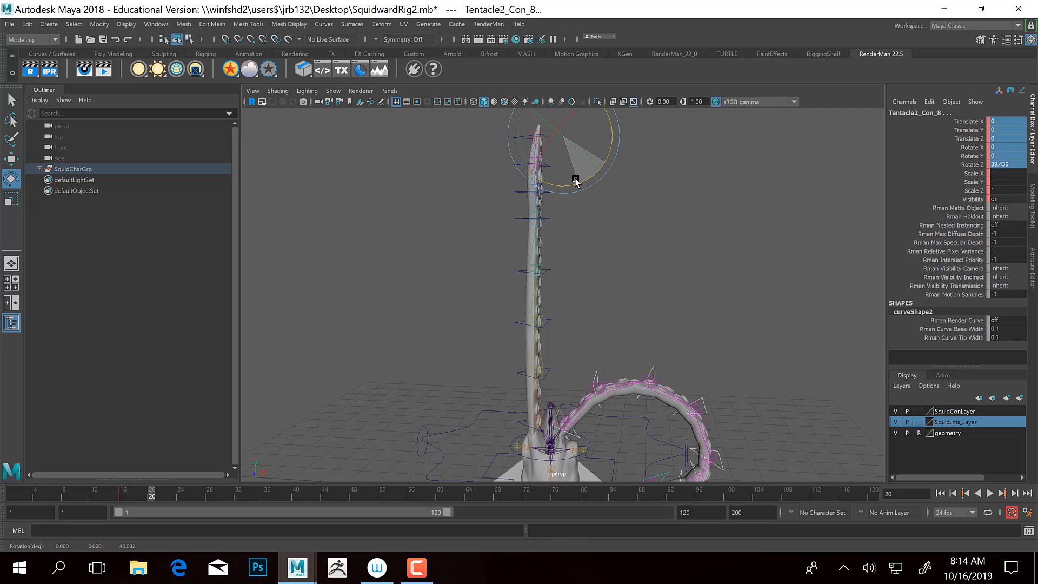
middle_click_drag(731, 427, 737, 289, "alt")
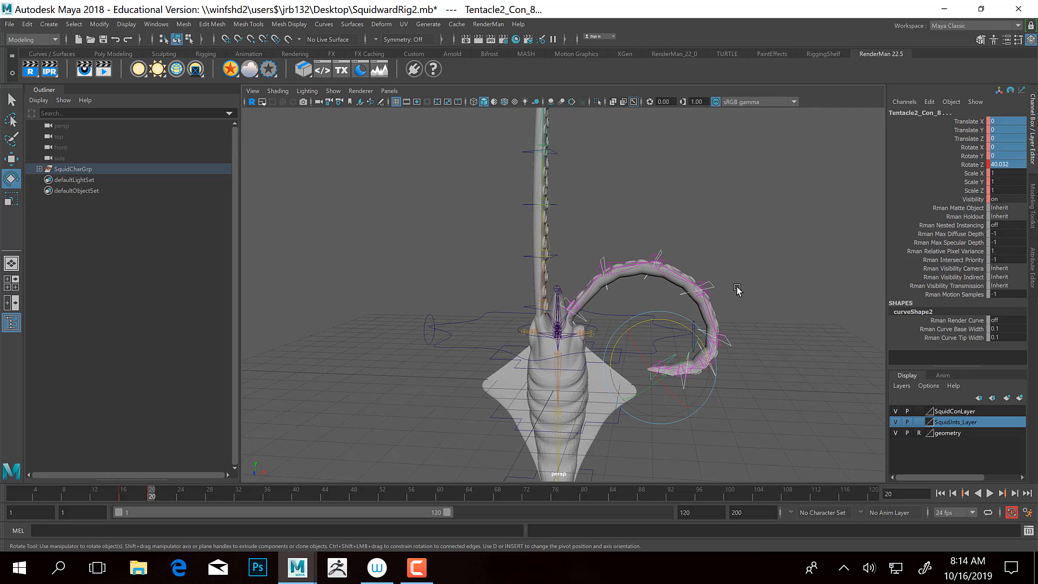
key("s")
At frame 24, set the Tentacle2 controls' Rotate Z to 0 and scrub through the tentacle animation to frame 28
left_click(180, 494)
double_click(1014, 164)
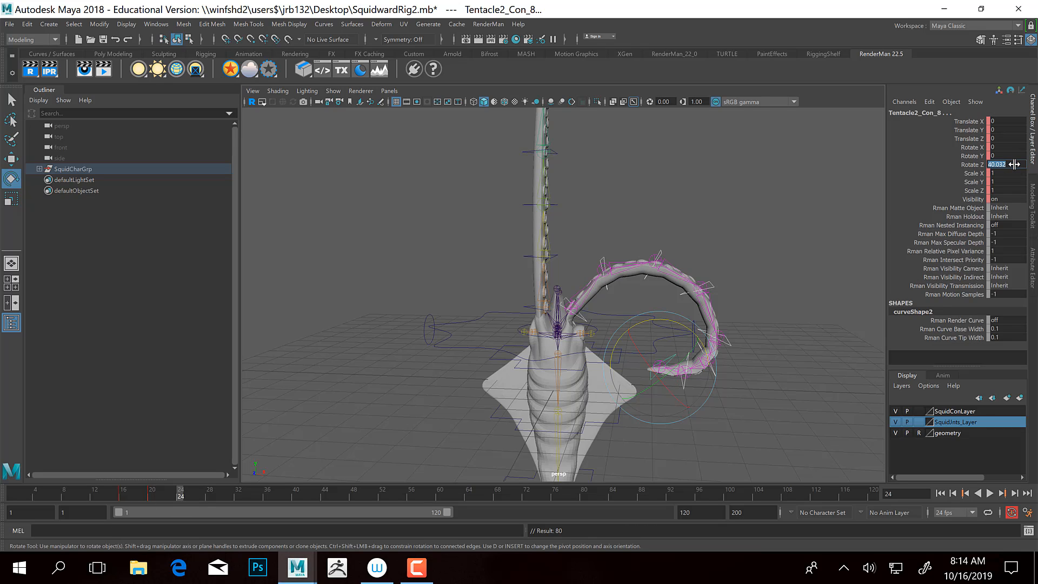
type("0")
key("Return")
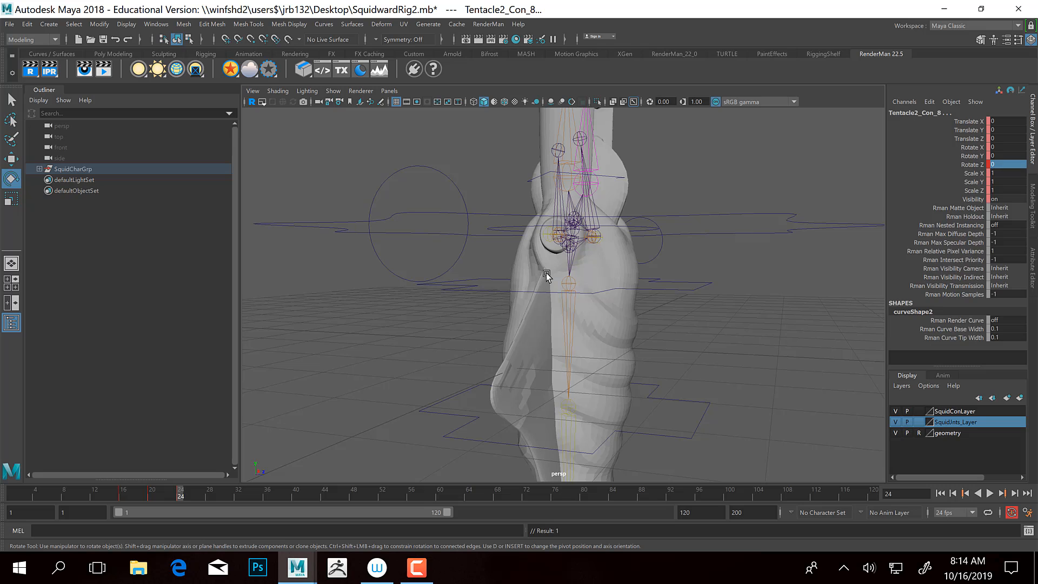
left_click_drag(792, 168, 590, 330, "alt")
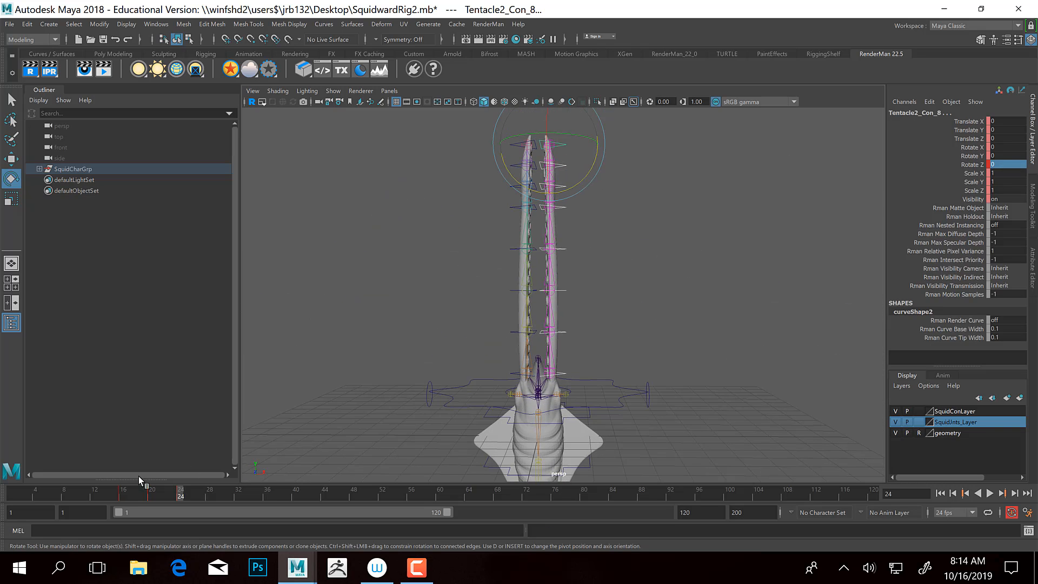
left_click_drag(20, 497, 209, 493)
Select the mantle base, mid and tip controls, key them at frame 28 and move to frame 32
scroll(755, 343, "up", 6)
left_click_drag(657, 272, 678, 285)
left_click(681, 398, "shift")
middle_click_drag(676, 403, 674, 295, "alt")
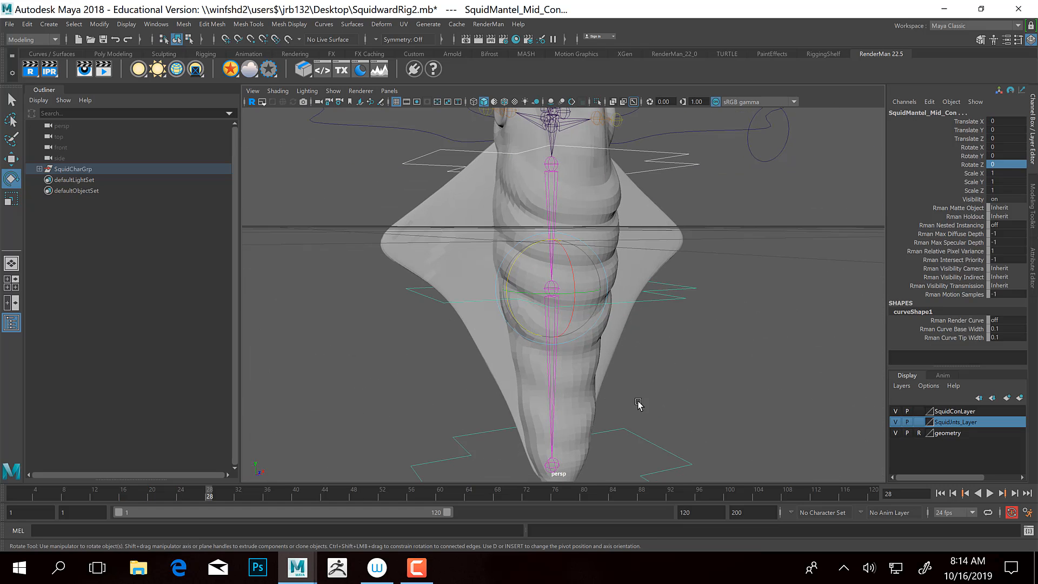
left_click_drag(638, 420, 681, 468)
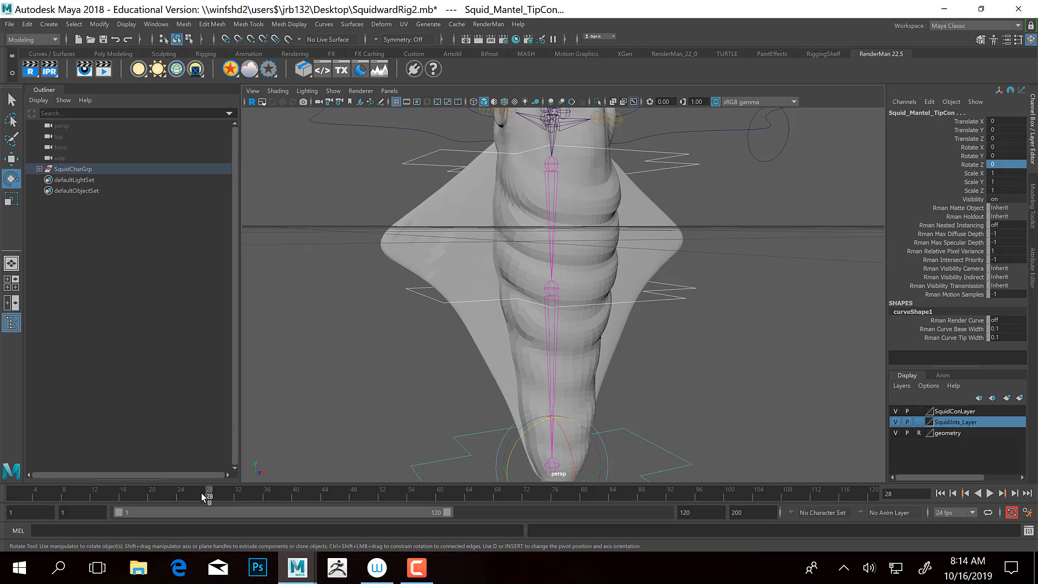
left_click_drag(202, 493, 238, 493)
key("s")
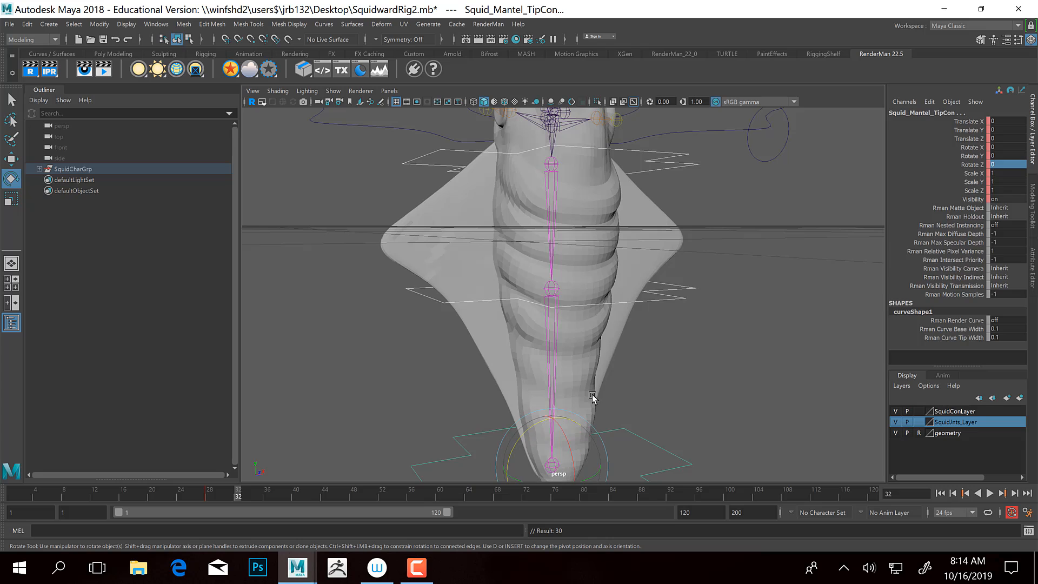
At frame 32, bend the mantle by rotating its three controls about -53.5 degrees in X, and key the pose
left_click_drag(592, 397, 514, 324, "alt")
key("shift+e")
key("s")
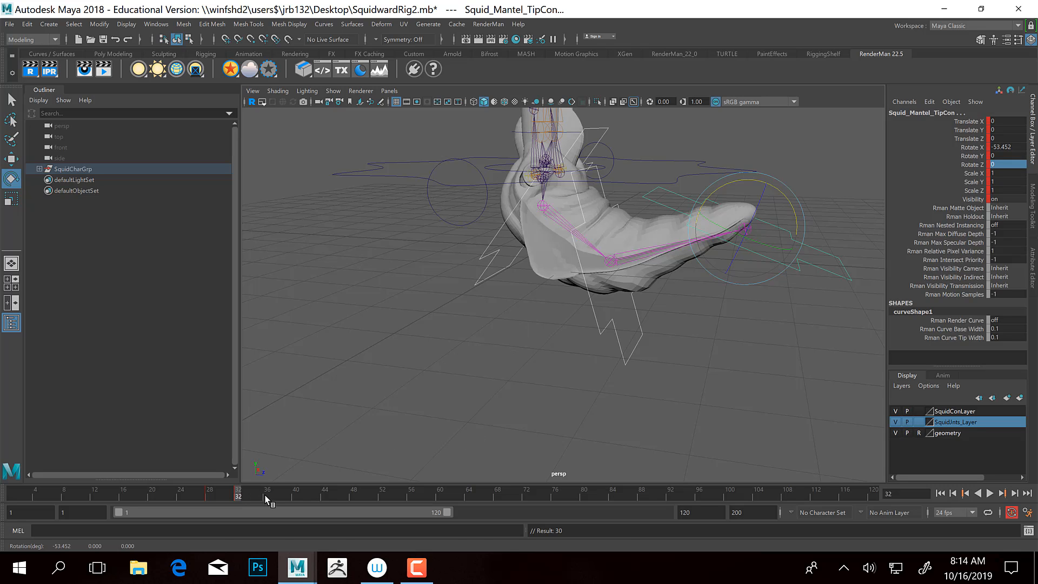
At frame 36, bend the mantle the opposite way with Rotate X at about 78.3 degrees, and key the pose
left_click(266, 496)
left_click_drag(757, 183, 752, 247)
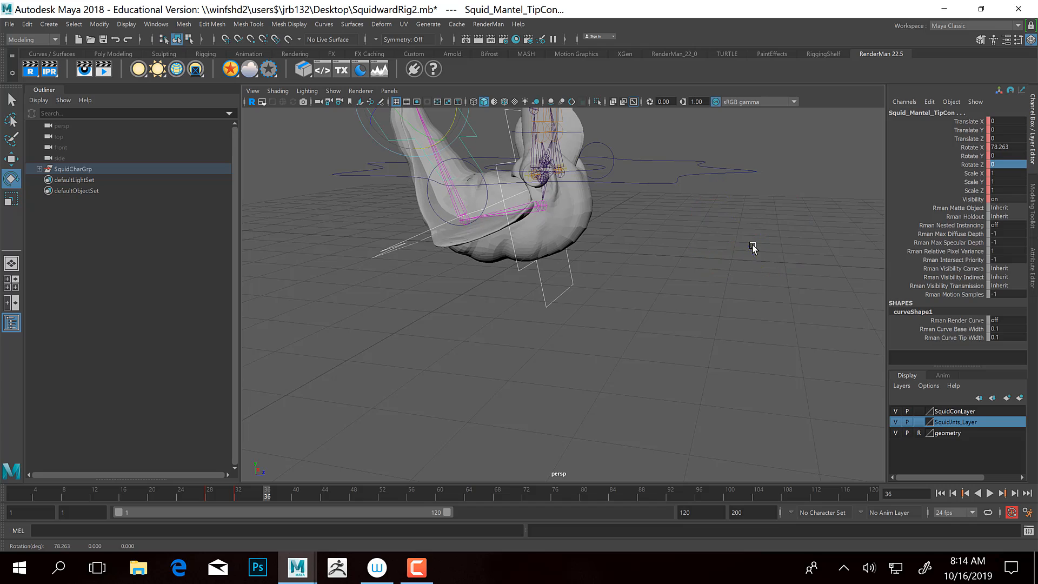
middle_click_drag(637, 210, 647, 227, "alt")
key("s")
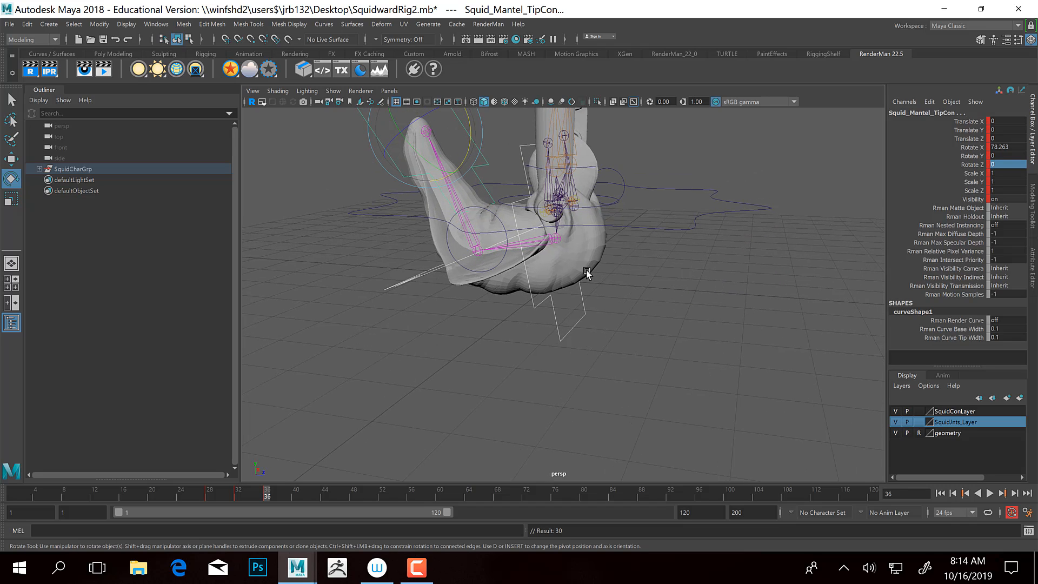
At frame 40, straighten the mantle by setting the three mantle controls' Rotate X to 0
left_click(295, 494)
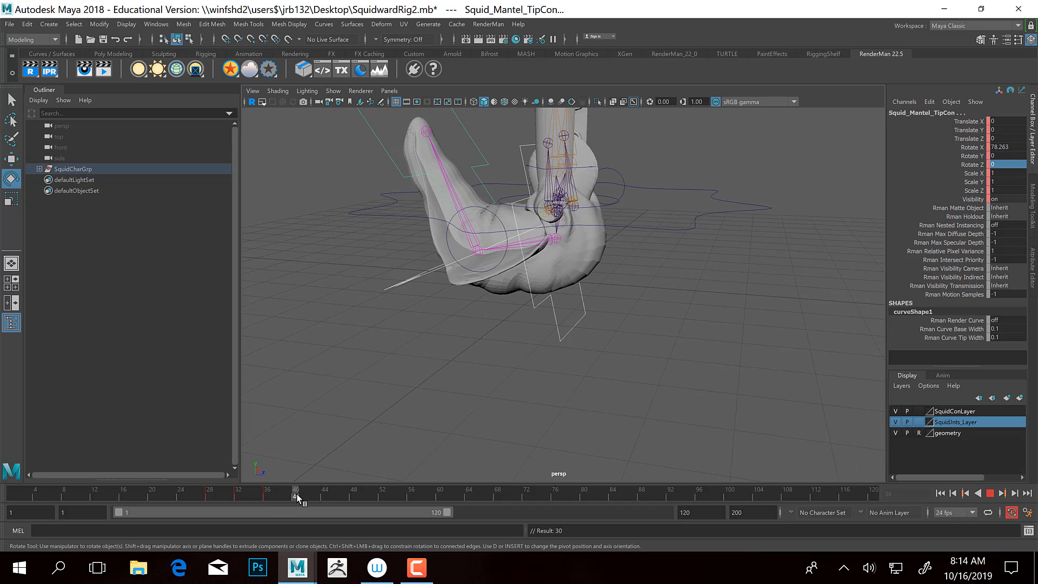
middle_click_drag(672, 248, 705, 274)
key("shift+e")
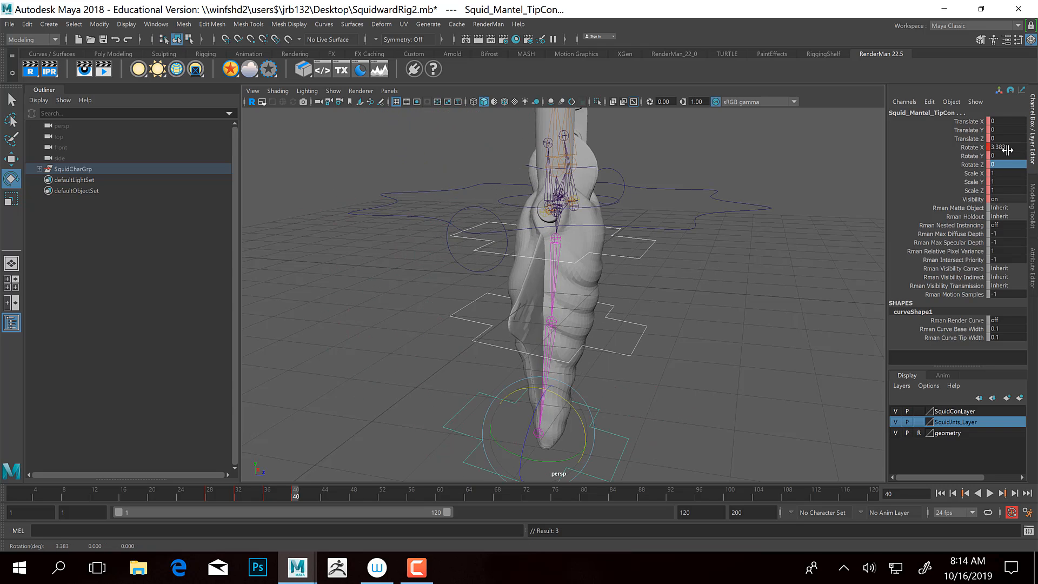
left_click(1007, 150)
type("0")
key("Return")
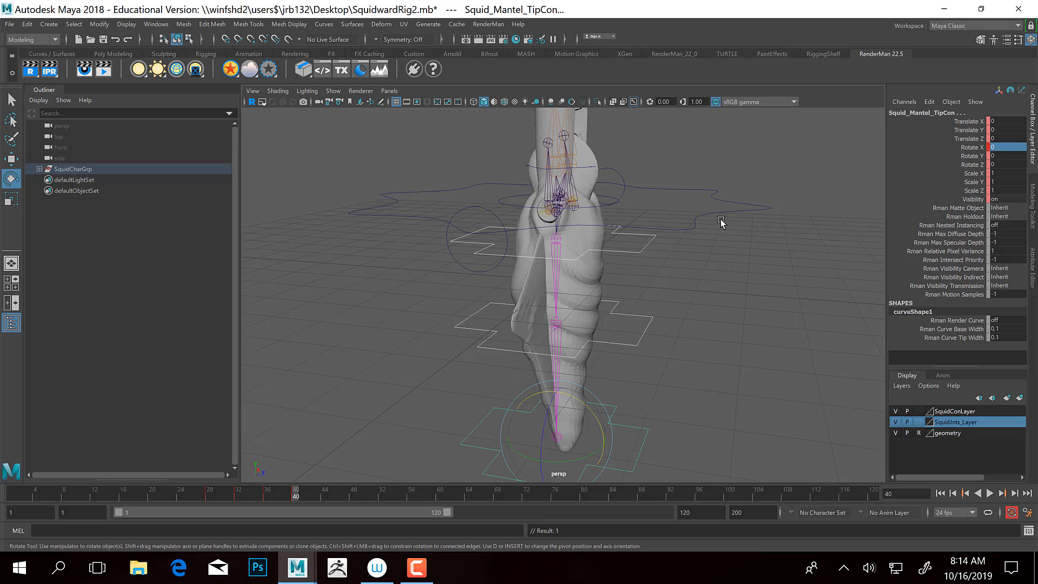
At frame 44, twist the mantle by rotating its three controls about -59.7 degrees in Y, and inspect the deformation
left_click_drag(714, 222, 431, 480, "alt")
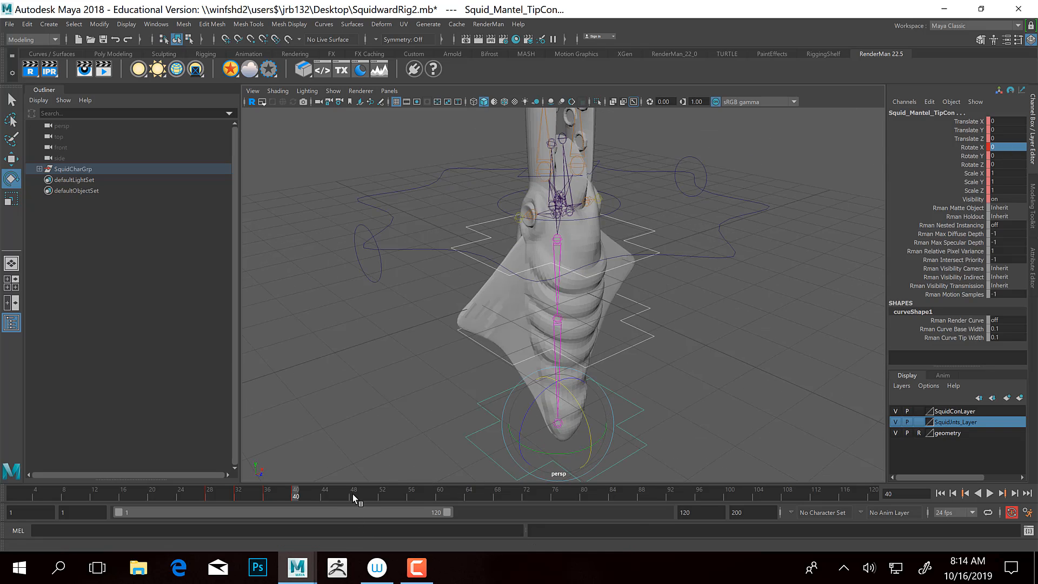
left_click(326, 494)
left_click_drag(579, 454, 537, 440)
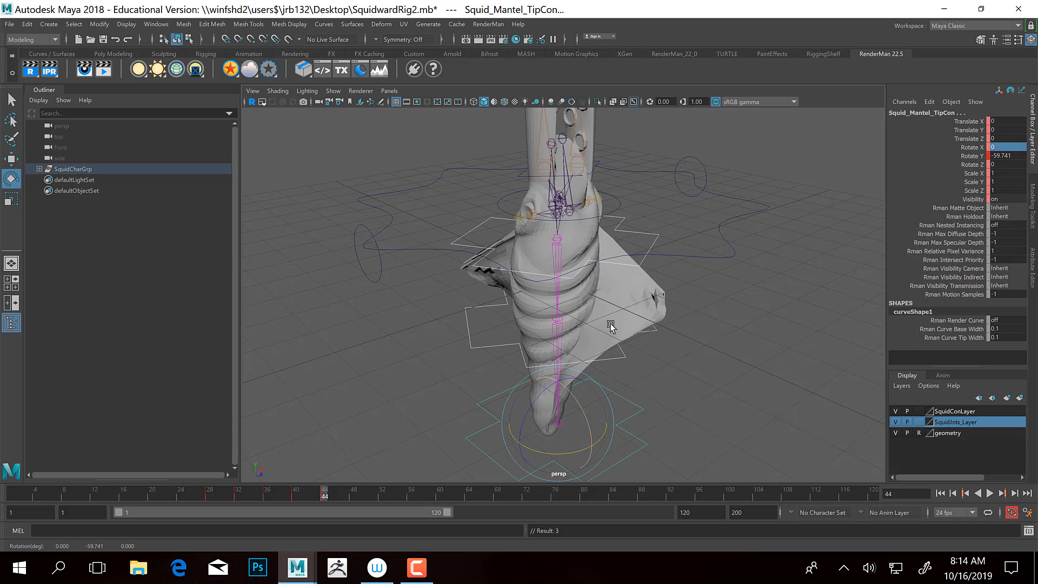
left_click_drag(660, 356, 620, 351, "alt")
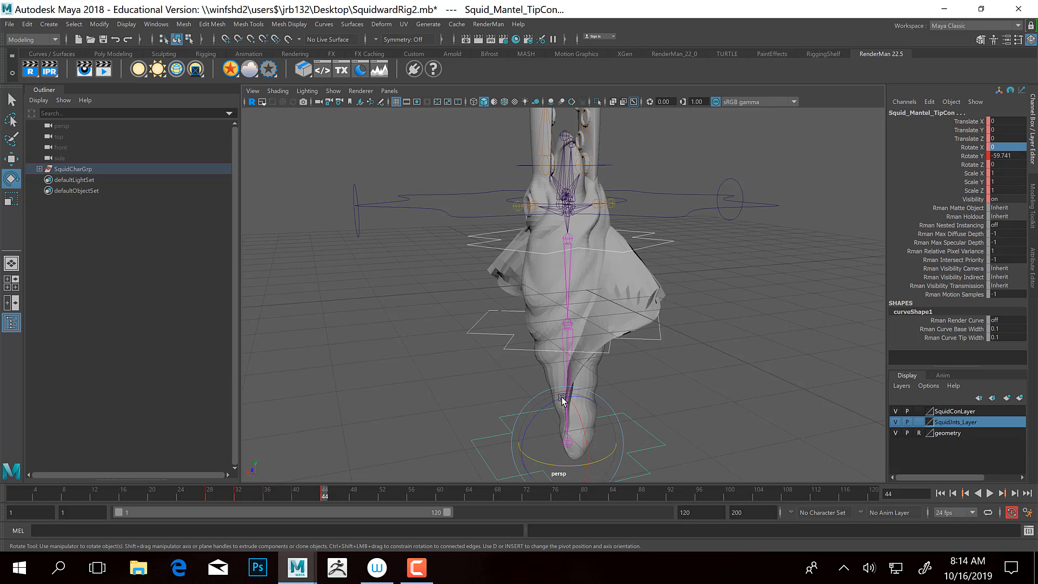
At frame 48, twist the mantle the opposite way by rotating its three controls to about 64.6 degrees in Y
left_click(352, 494)
double_click(1013, 160)
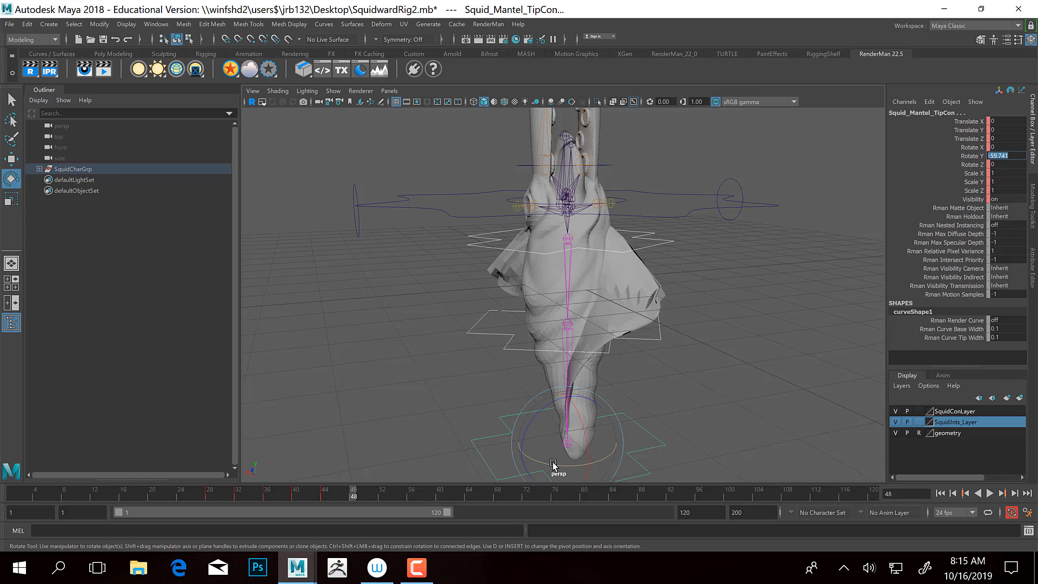
left_click_drag(553, 465, 627, 446)
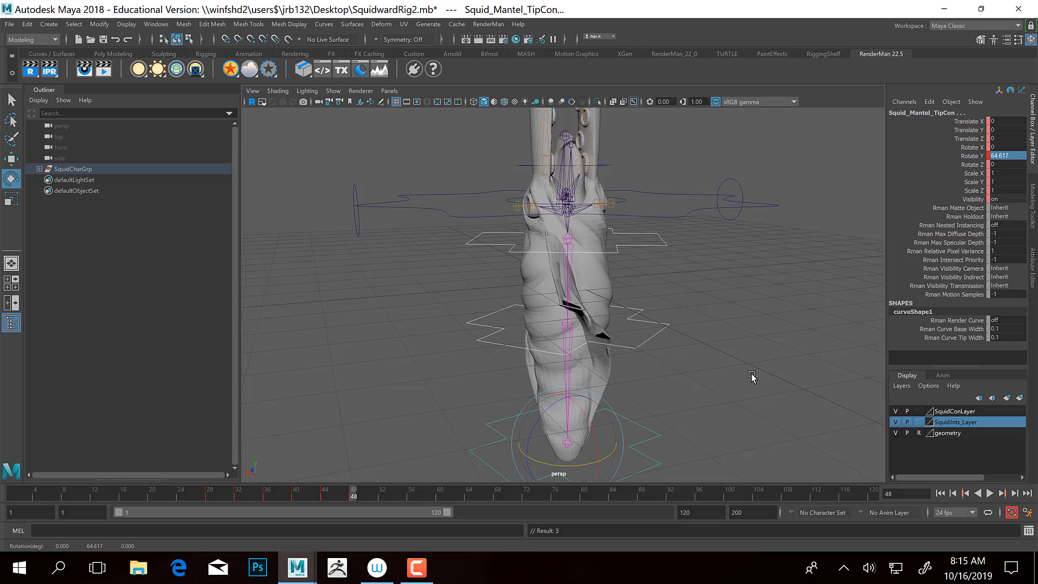
At frame 52, untwist the mantle by setting the three mantle controls' Rotate Y to 0
left_click(383, 493)
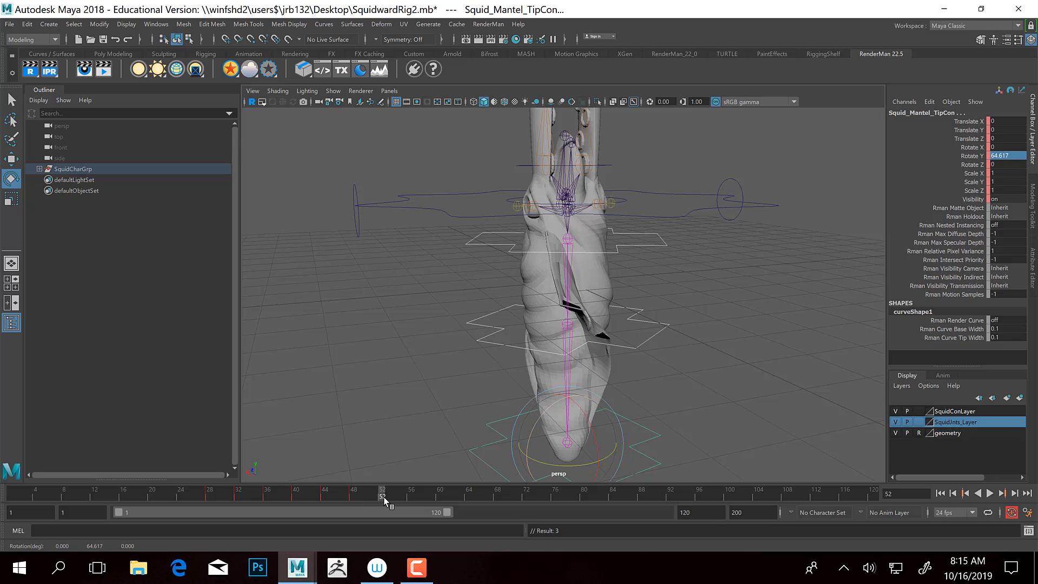
left_click(998, 155)
type("0")
key("Return")
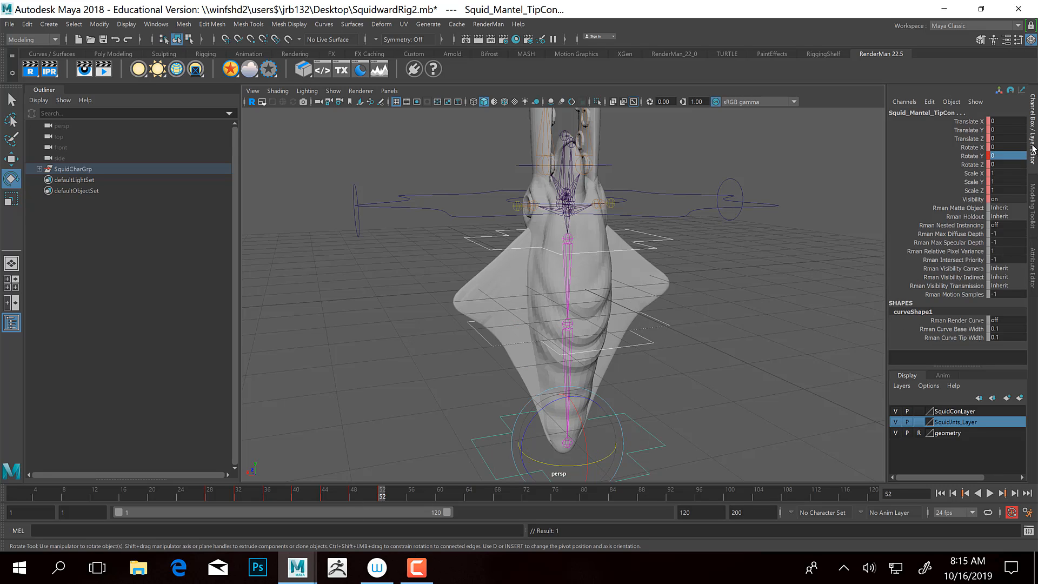
left_click_drag(528, 336, 563, 337, "alt")
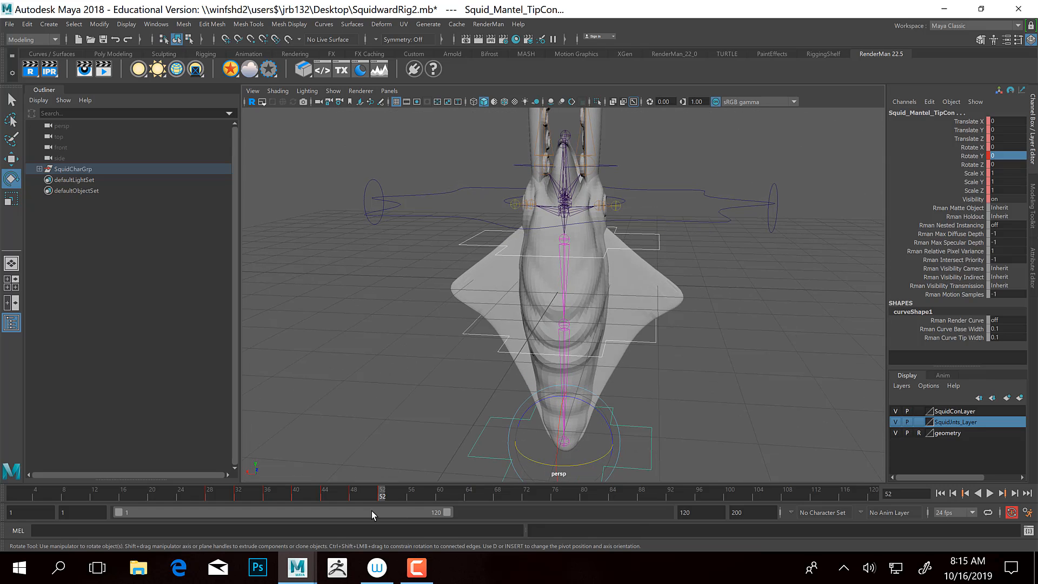
At frame 56, select the left eye's look-at control and key its rest position
left_click_drag(375, 493, 410, 523)
left_click_drag(485, 274, 727, 317, "alt")
left_click_drag(408, 303, 445, 328)
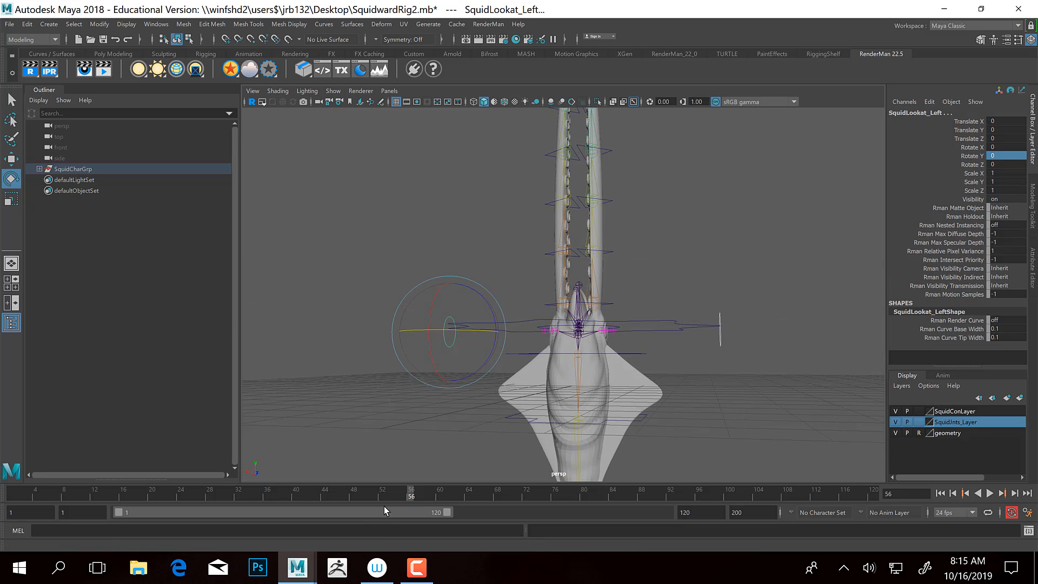
key("s")
At frame 60, lower the left look-at control to about -2.456 in Translate Y
left_click(439, 496)
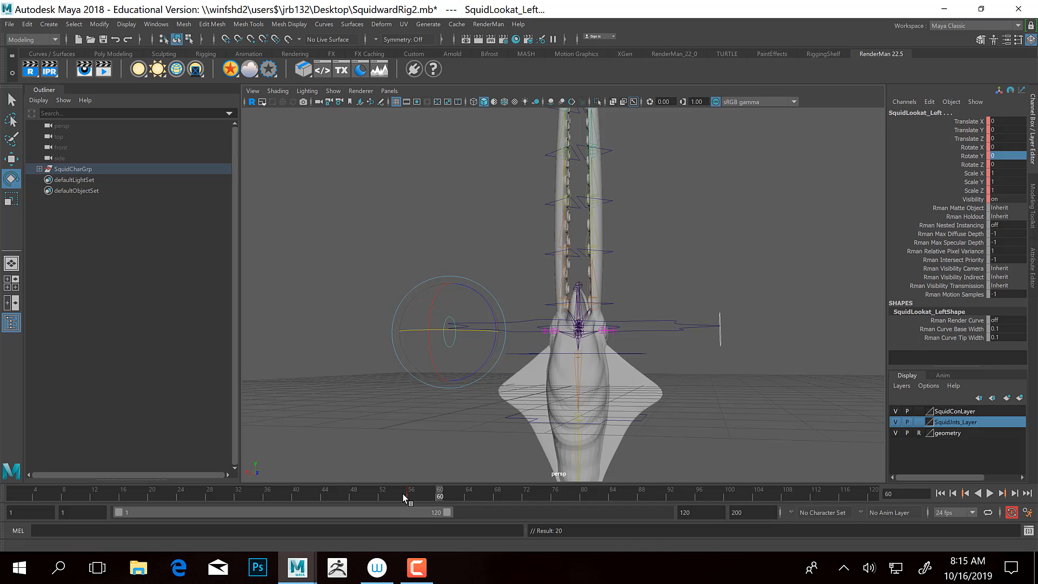
key("w")
left_click_drag(568, 275, 486, 370, "alt")
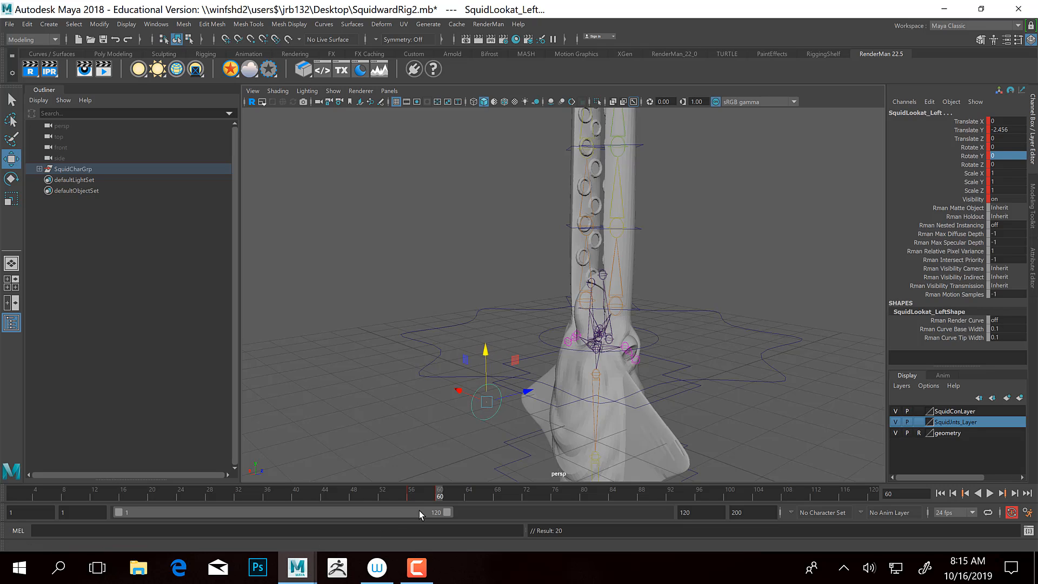
Move the left look-at control to about Y -0.084, Z -2.257 at frame 64, and to about Z 0.715 at frame 68
left_click(467, 495)
left_click_drag(567, 423, 646, 360, "alt")
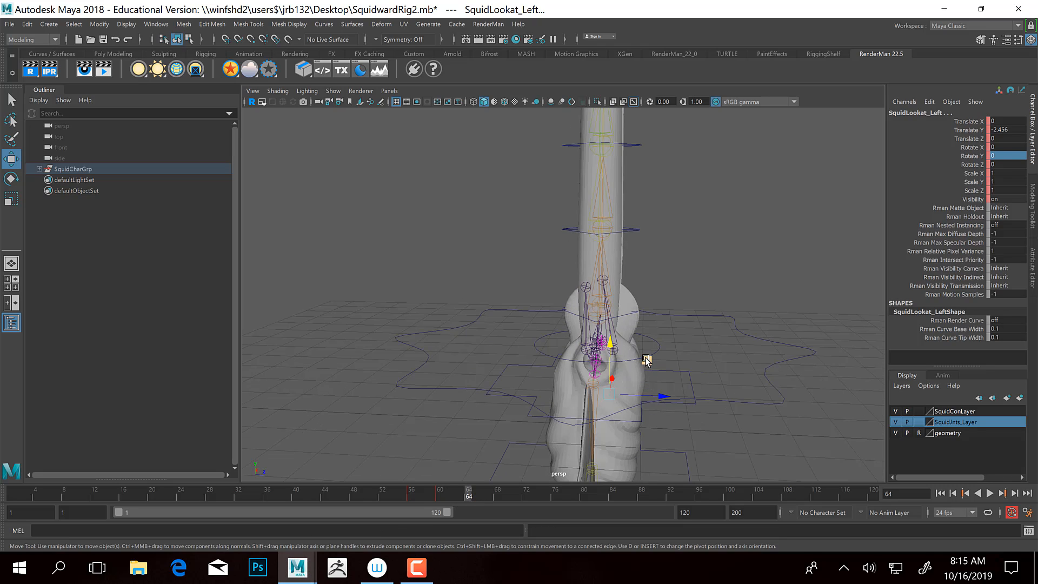
left_click(497, 492)
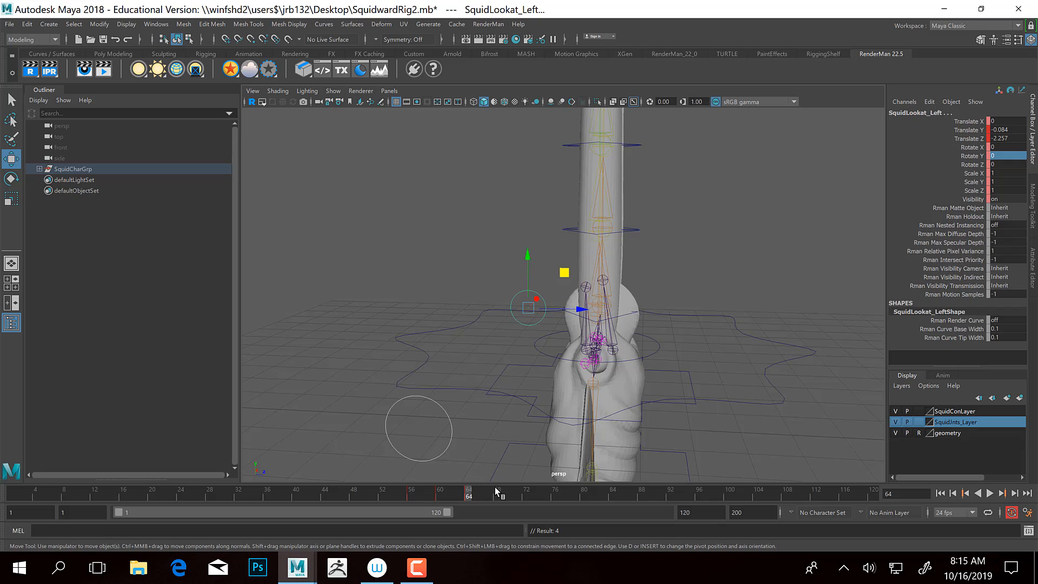
left_click_drag(581, 309, 682, 308)
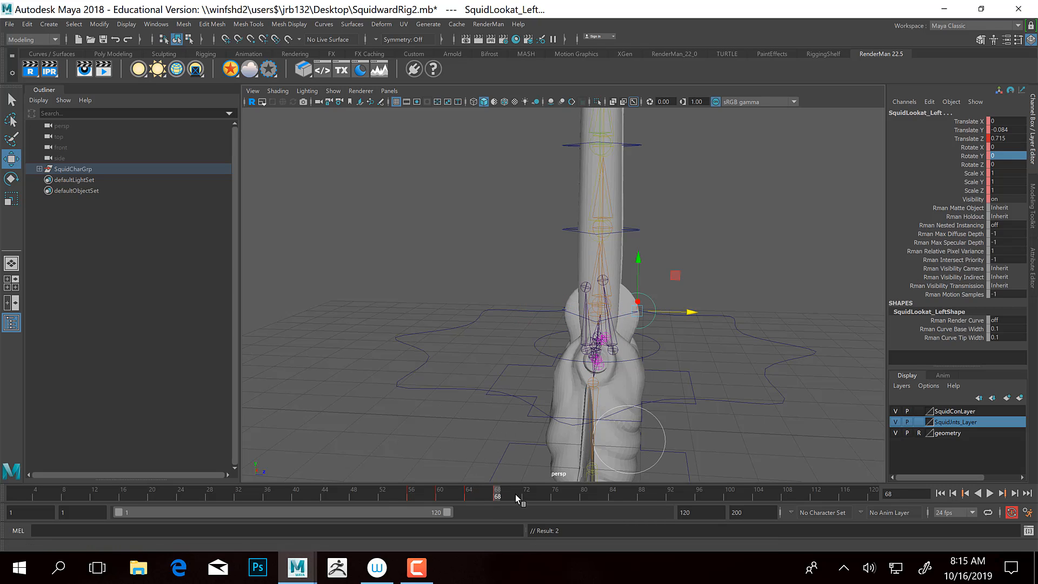
At frame 72, return the left look-at control to rest by setting Translate Y and Translate Z to 0
left_click(526, 496)
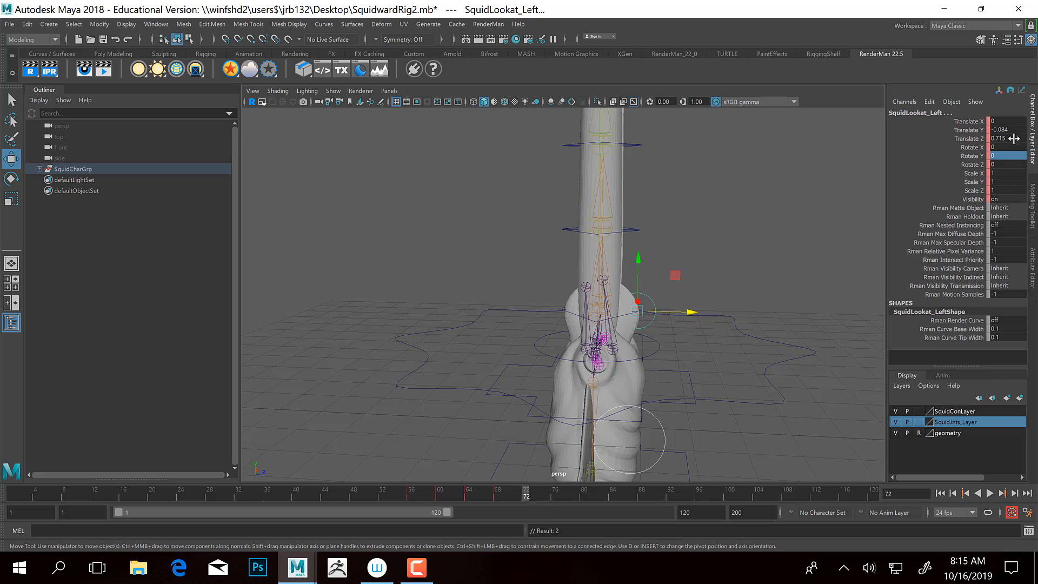
left_click(1014, 130)
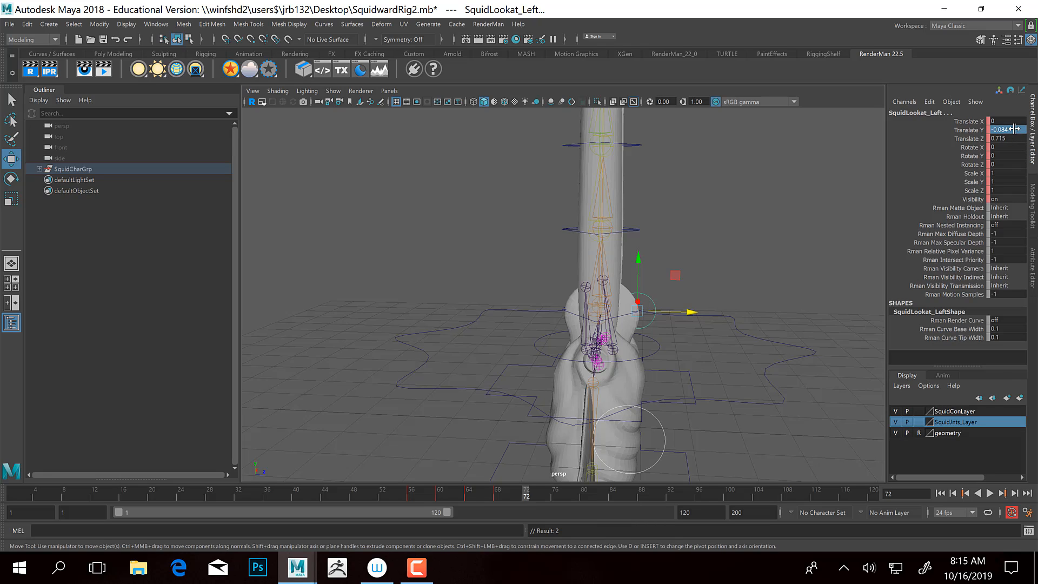
left_click(1012, 135, "shift")
type("0")
key("Return")
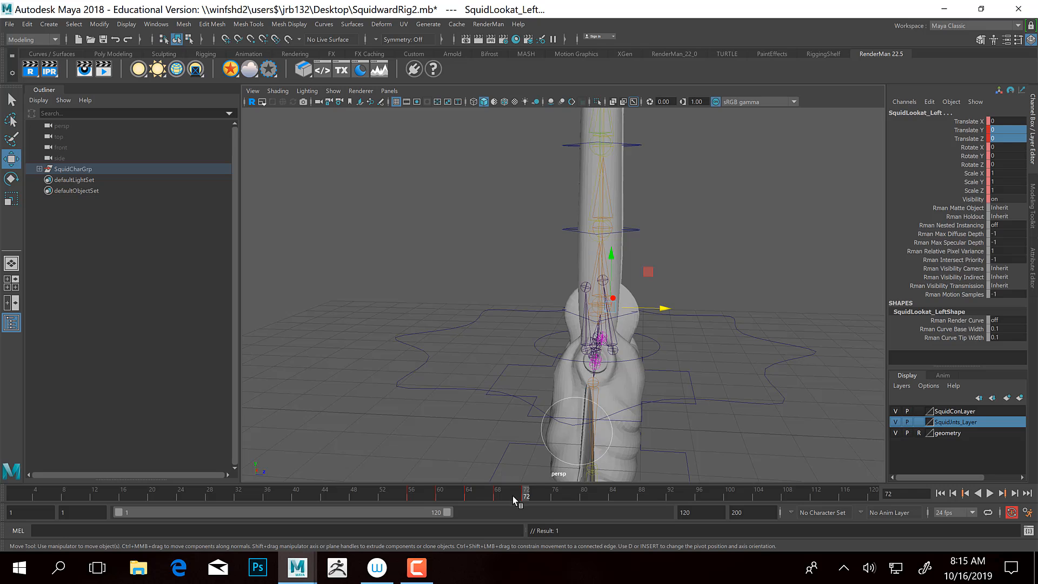
Scrub through the keyframed range-of-motion test and examine the squid's deformation from several angles
left_click_drag(512, 495, 35, 484)
left_click_drag(627, 301, 698, 295, "alt")
middle_click_drag(537, 224, 569, 327, "alt")
right_click_drag(567, 324, 398, 280, "alt")
left_click_drag(479, 275, 504, 312, "alt")
left_click_drag(14, 492, 369, 497)
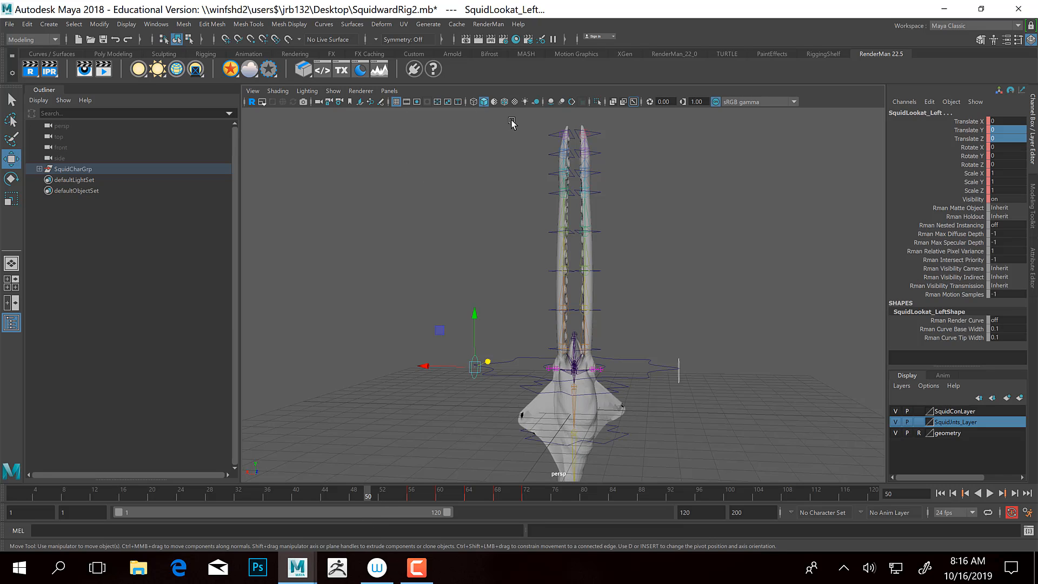
Unhide the RibbonSPineGRP group inside SquidCharGrp by setting its Visibility to 1
scroll(621, 343, "up", 5)
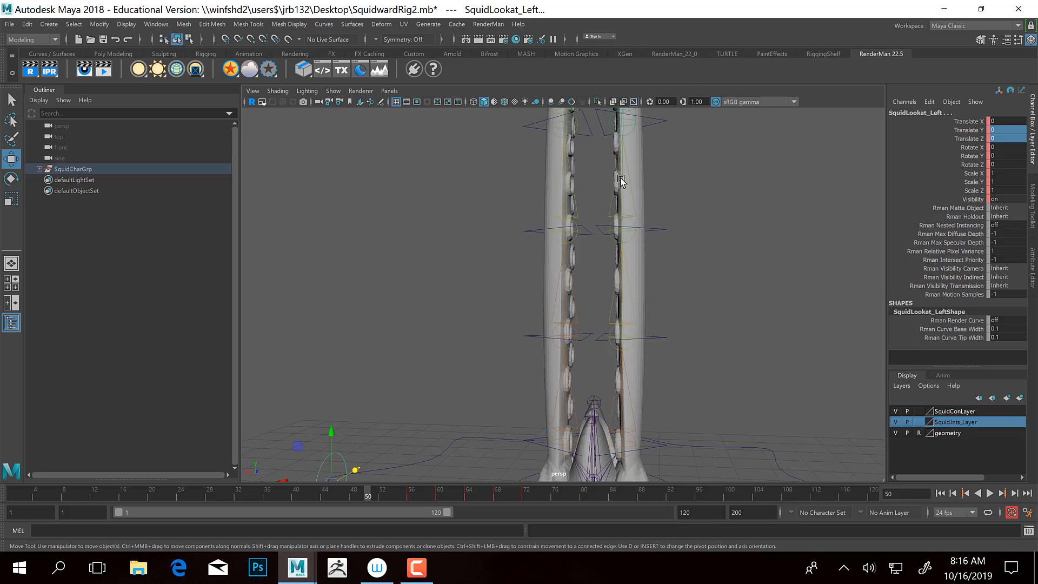
left_click(627, 160)
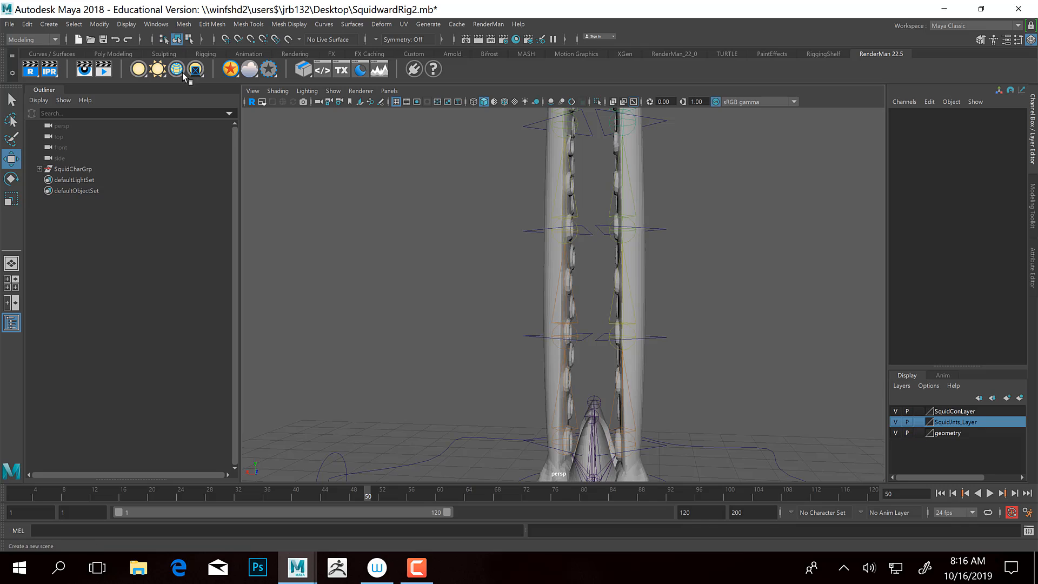
left_click(39, 169)
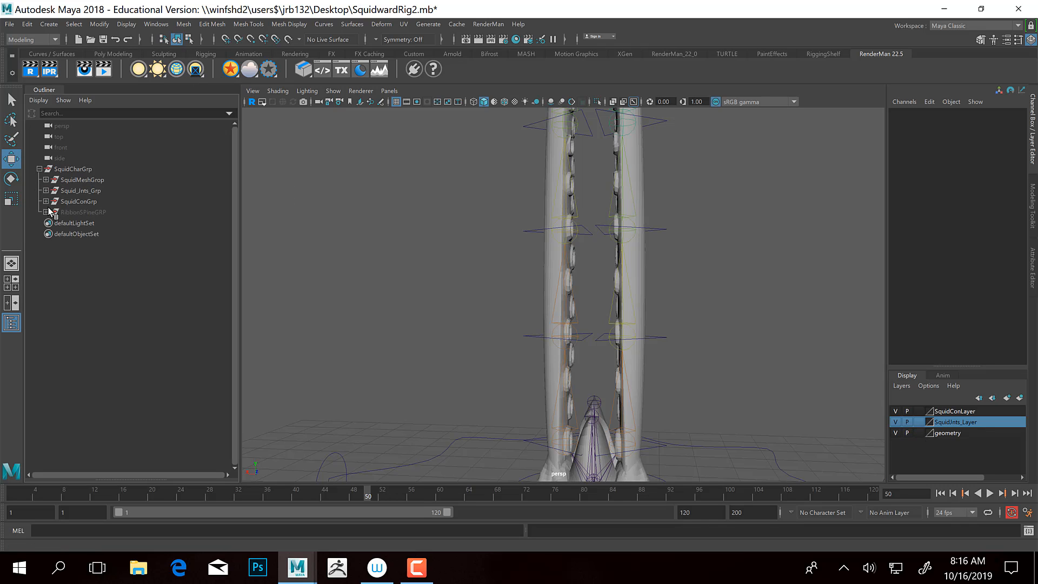
right_click_drag(66, 211, 62, 209)
left_click(61, 209)
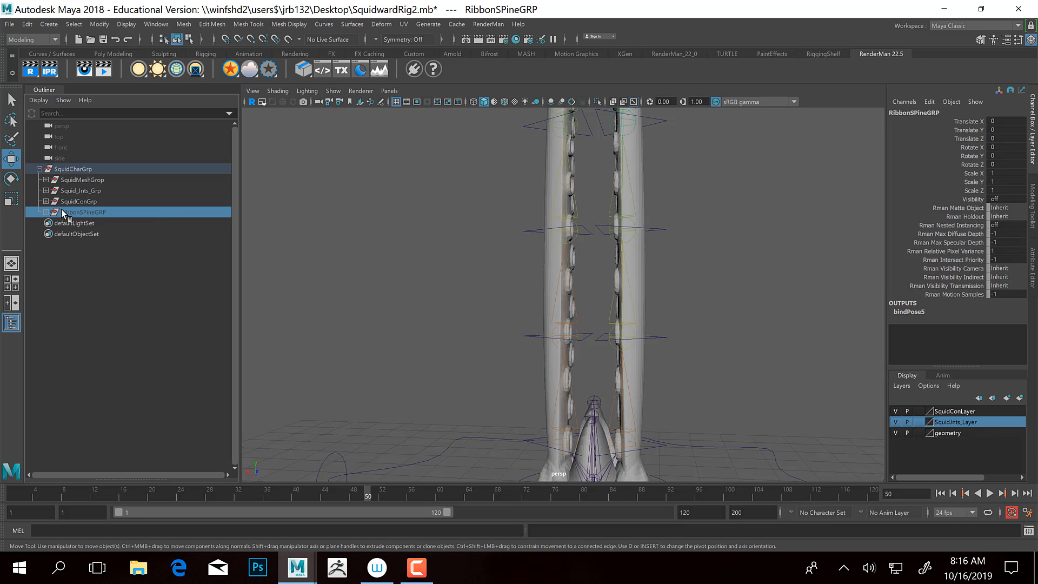
key("ctrl+shift+h")
left_click_drag(73, 200, 248, 283)
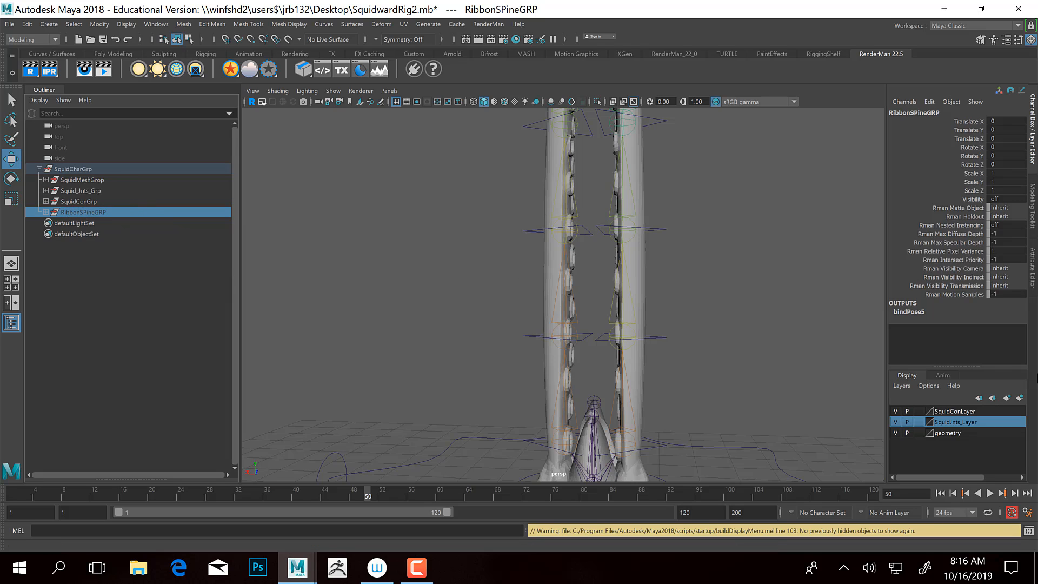
double_click(997, 198)
type("1")
key("Return")
Select the SquidBody_Geo mesh at the tentacles and open the Paint Skin Weights tool with its settings
scroll(610, 222, "up", 3)
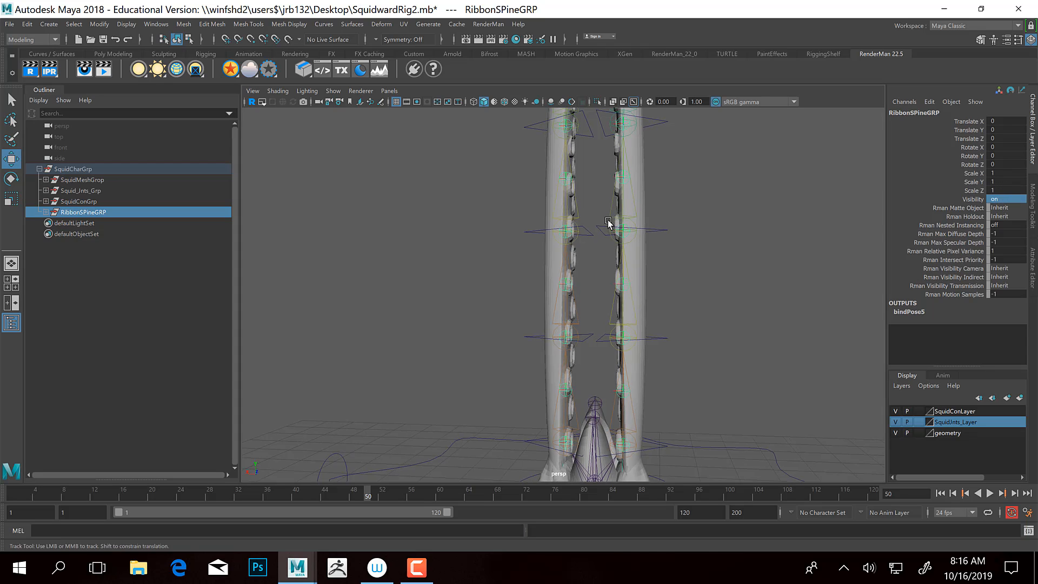
left_click_drag(612, 213, 601, 275, "alt")
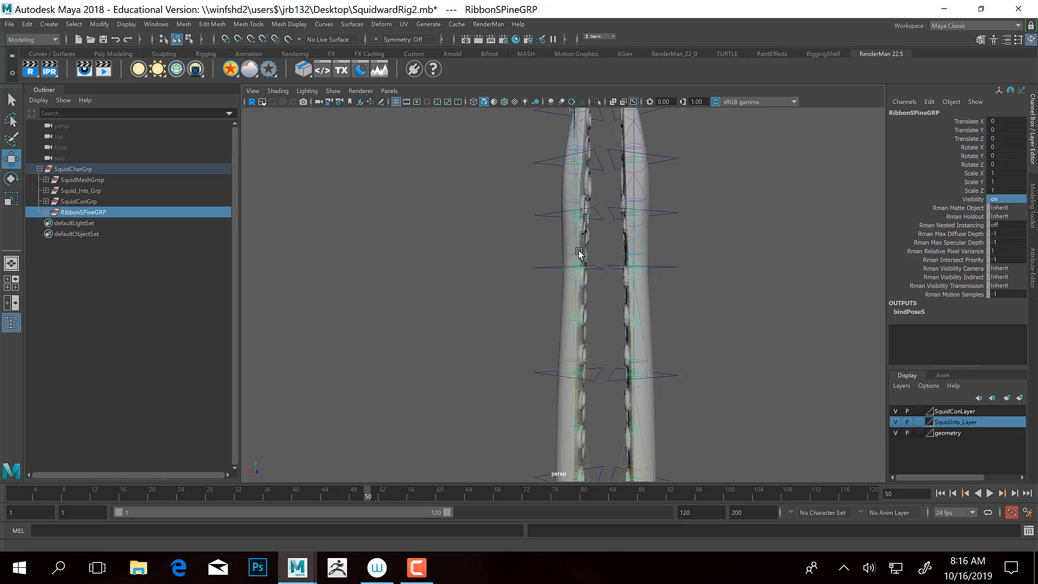
left_click(564, 178)
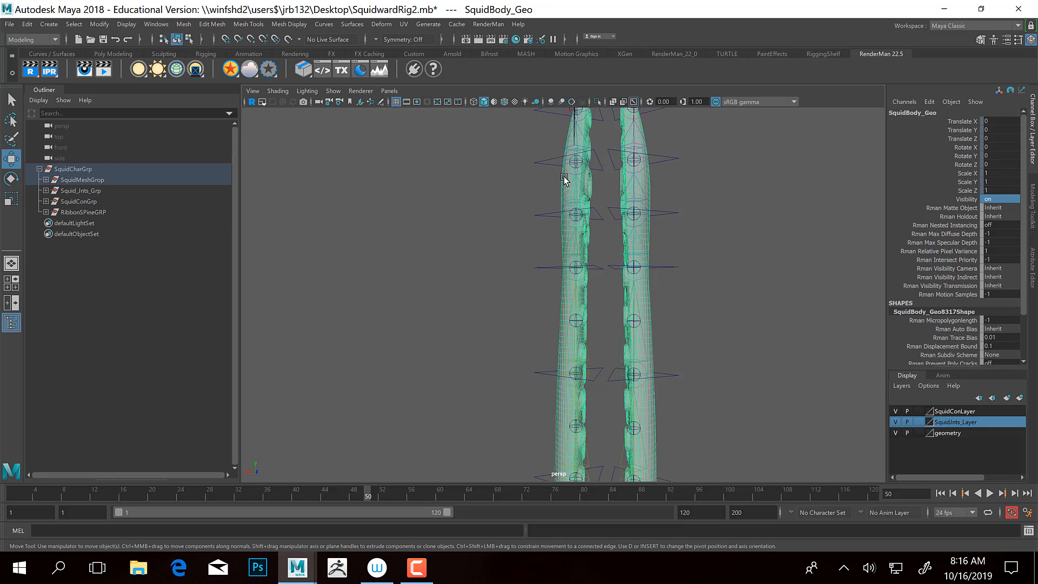
right_click(563, 178)
right_click_drag(562, 177, 494, 162)
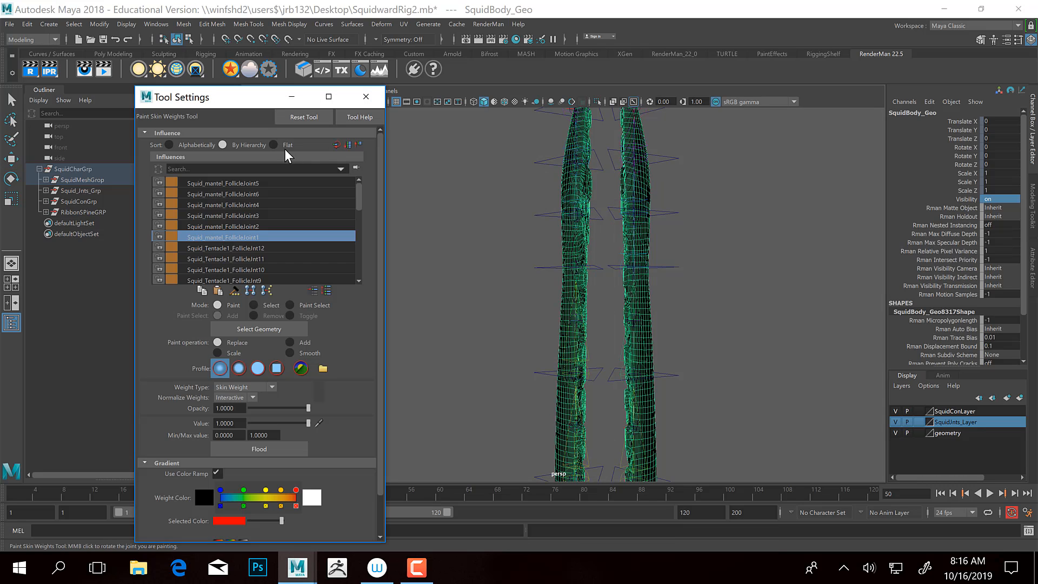
Switch to the Rigging menu set and move the Paint Skin Weights settings window clear of the tentacles
left_click_drag(201, 96, 260, 118)
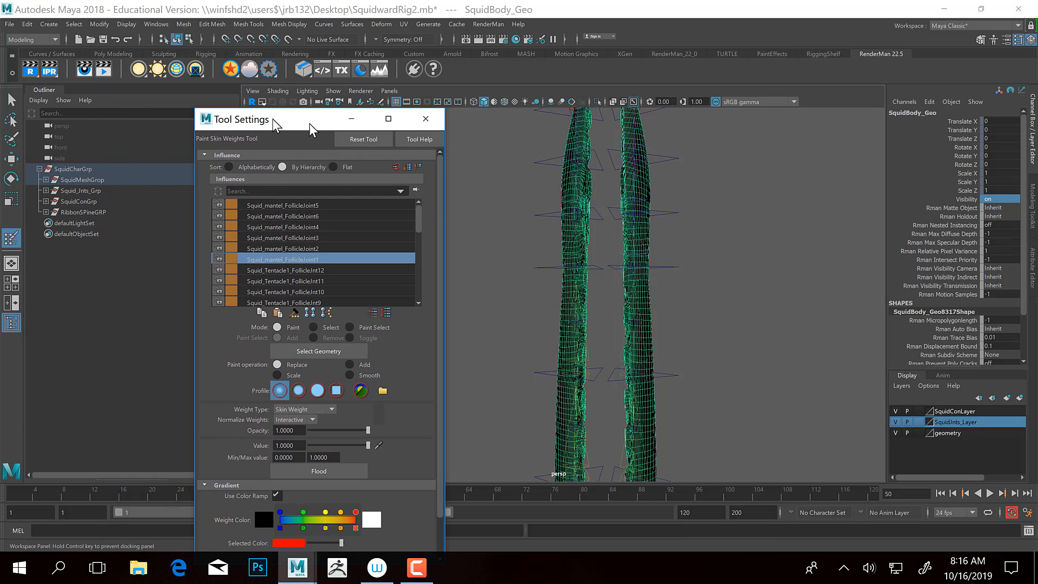
left_click(32, 39)
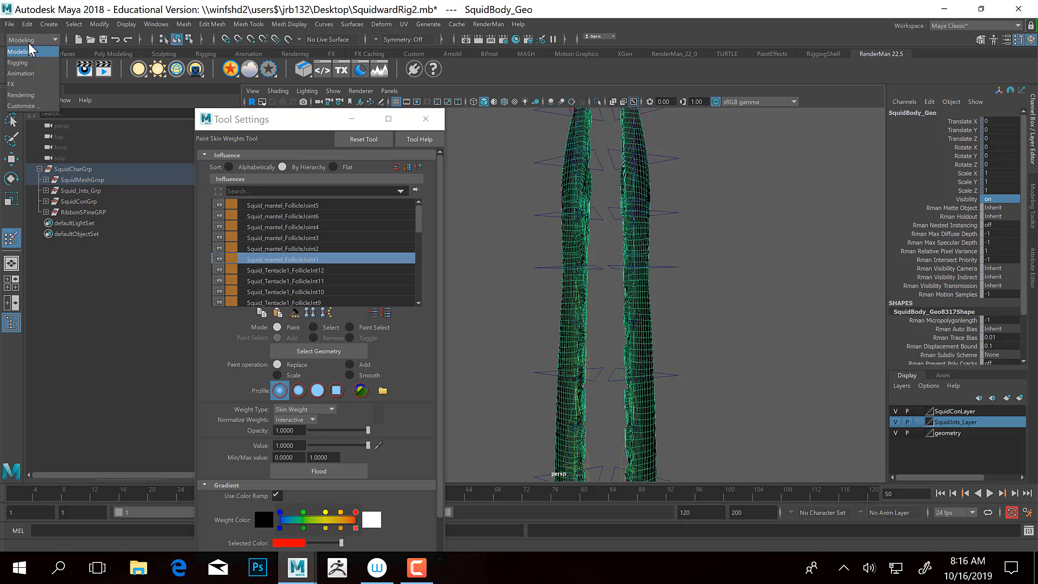
left_click(33, 63)
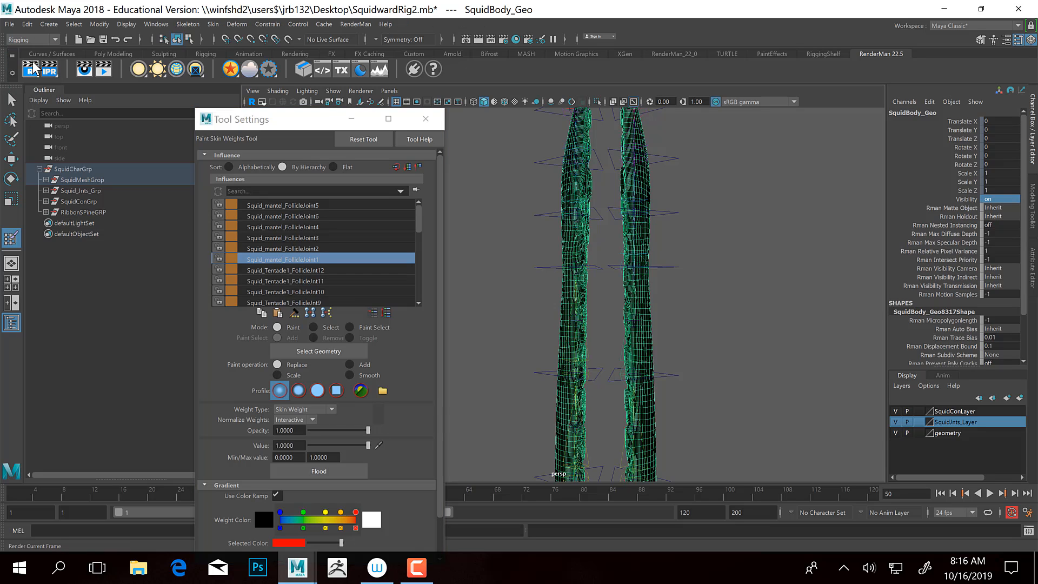
left_click(213, 24)
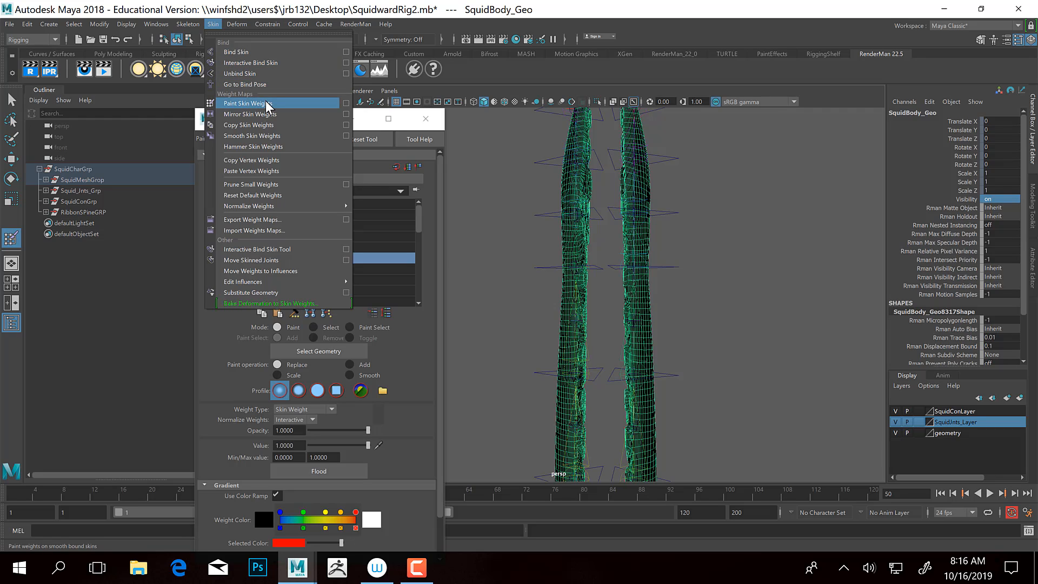
mouse_move(568, 142)
right_mouse_down()
mouse_move(542, 130)
mouse_move(570, 139)
right_mouse_up()
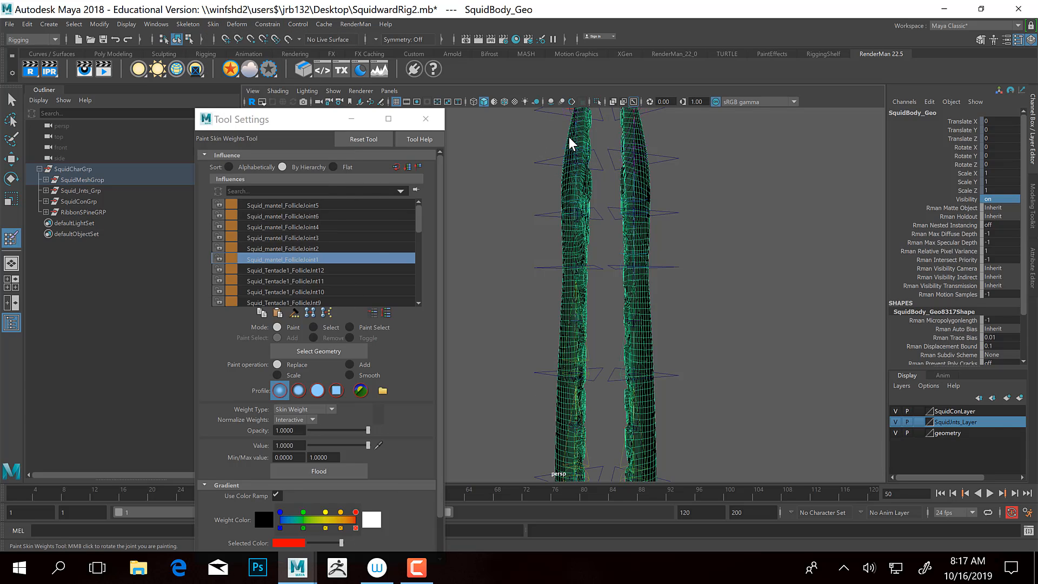
left_click(210, 25)
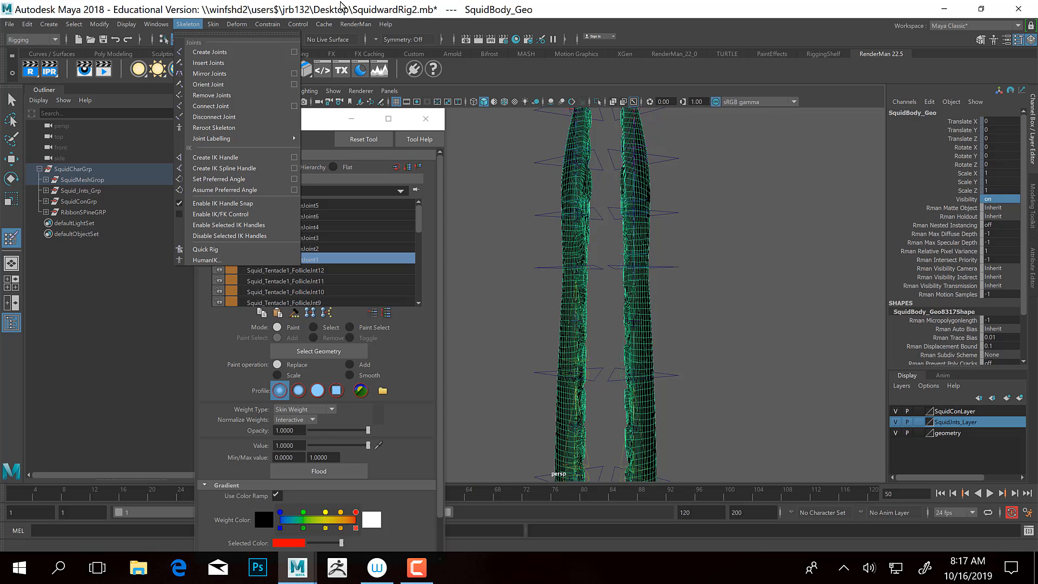
left_click(290, 120)
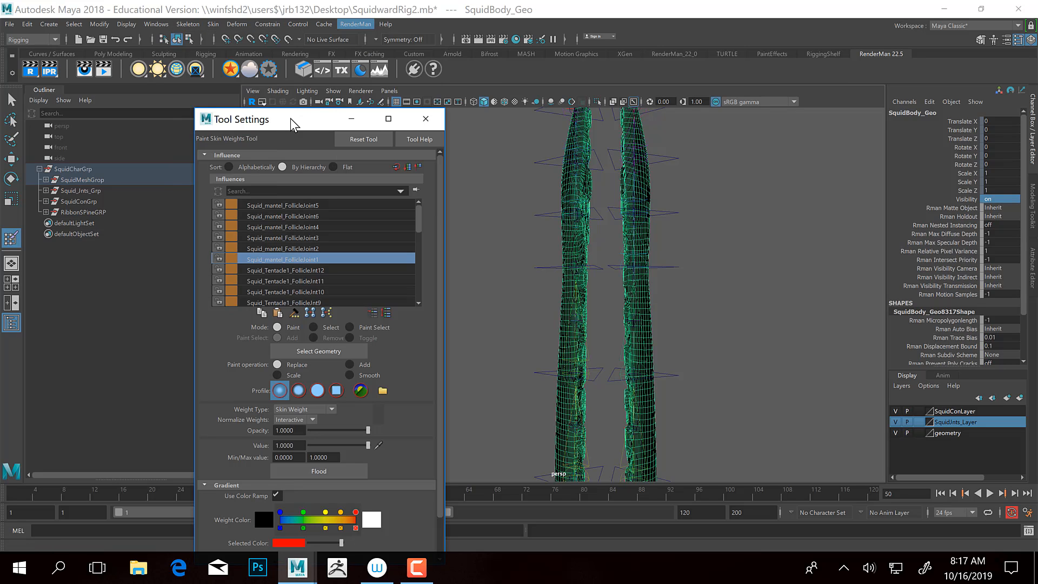
left_click_drag(265, 119, 148, 61)
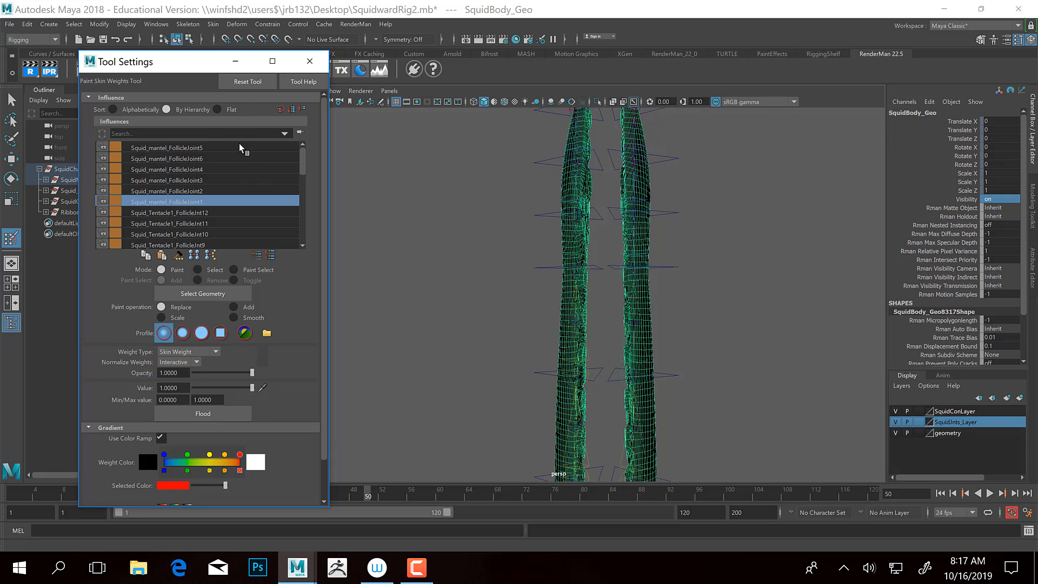
Go through the influences from Squid_mantel_FollicleJoint5 to Squid_Tentacle1_FollicleJnt3 to examine each joint's weights on the body mesh
left_click(204, 147)
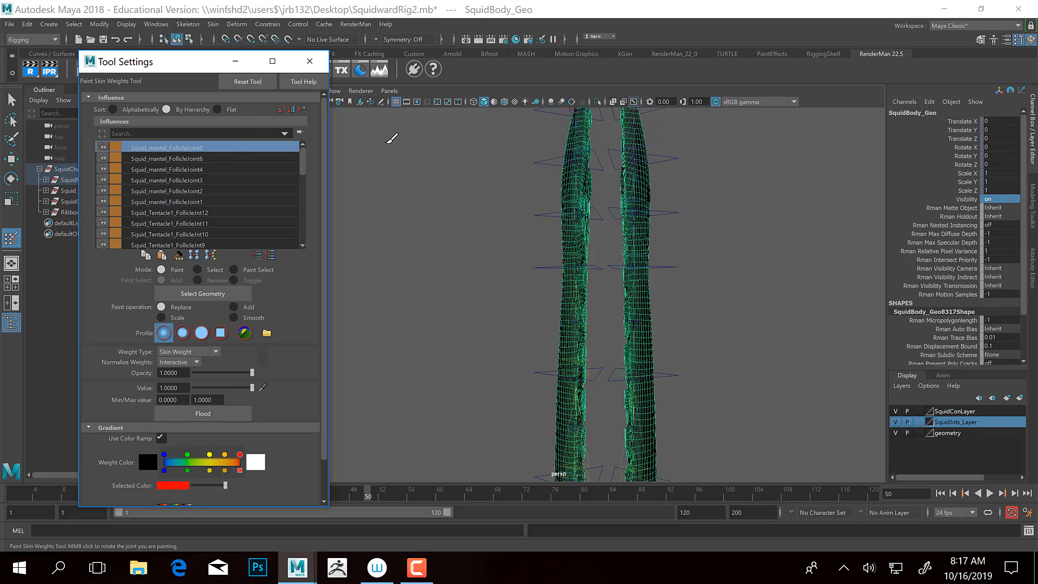
key("Down")
key("Down")
key("Down")
key("Down")
key("Down")
key("Down")
key("Down")
key("Down")
key("Down")
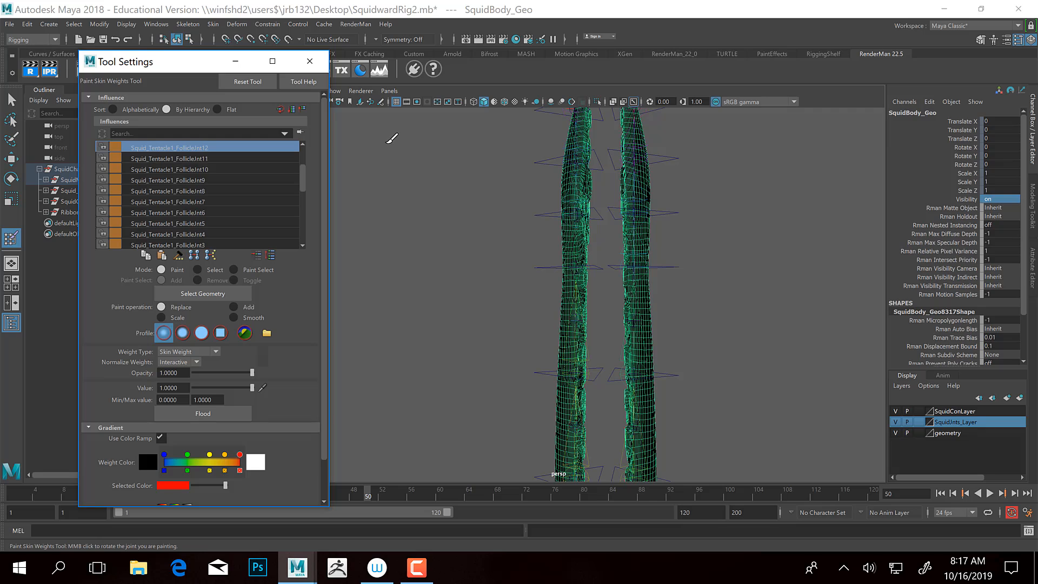
key("Down")
key("Down")
key("Down")
key("Down")
key("Down")
key("Down")
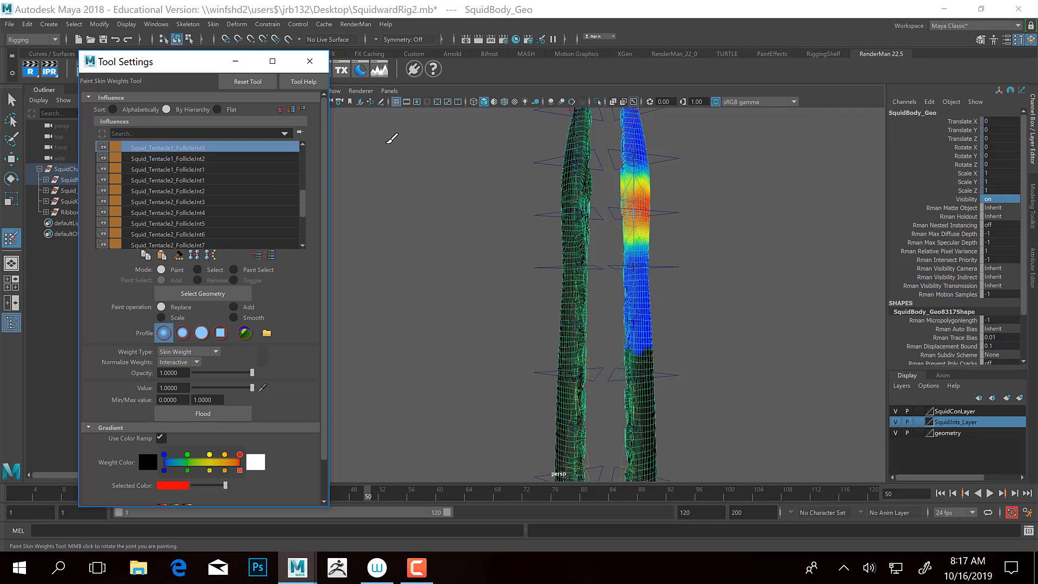
Go through the influences from Squid_Tentacle1_FollicleJnt3 to Squid_Tentacle2_FollicleJnt8 to examine how each joint's weights spread along the tentacles
key("Down")
key("Down")
key("Down")
key("Down")
key("Down")
key("Down")
key("Down")
key("Down")
key("Down")
key("Down")
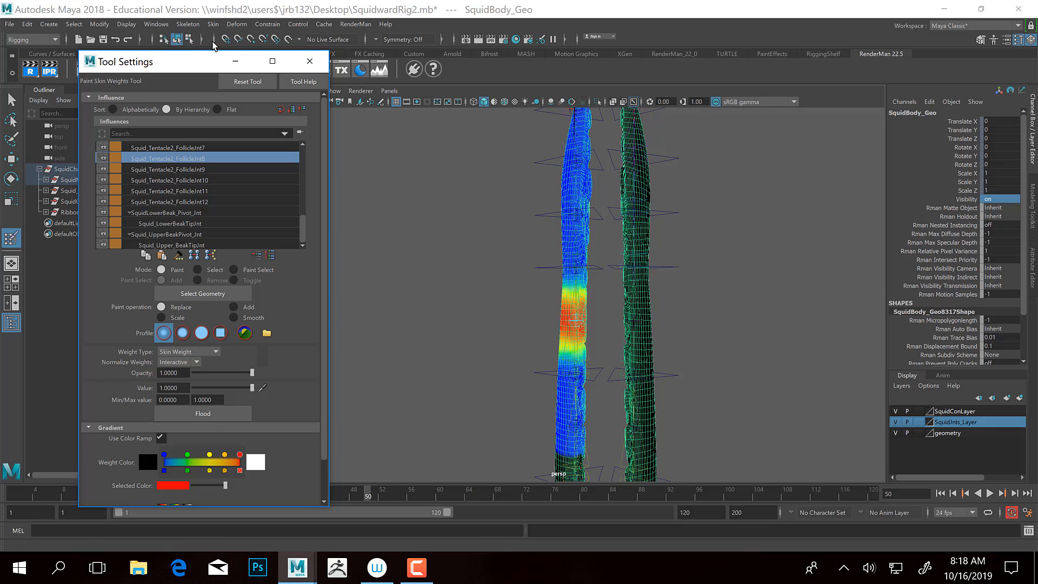
left_click(213, 23)
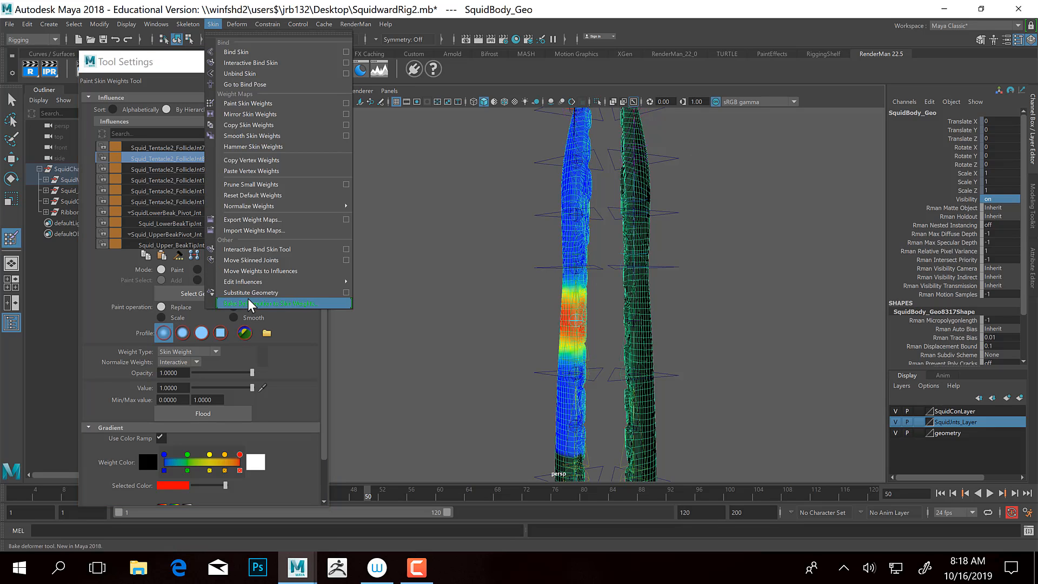
mouse_move(254, 282)
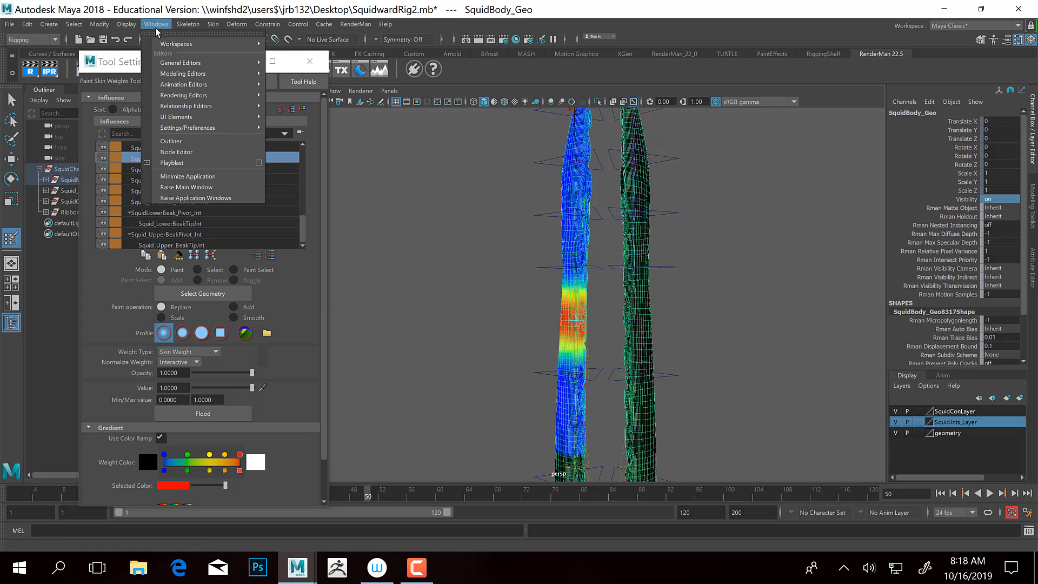
left_click(111, 58)
Select the Squid_Tentacle2_FollicleJnt7 influence and compare its weight display with the color ramp off and on
left_click(202, 148)
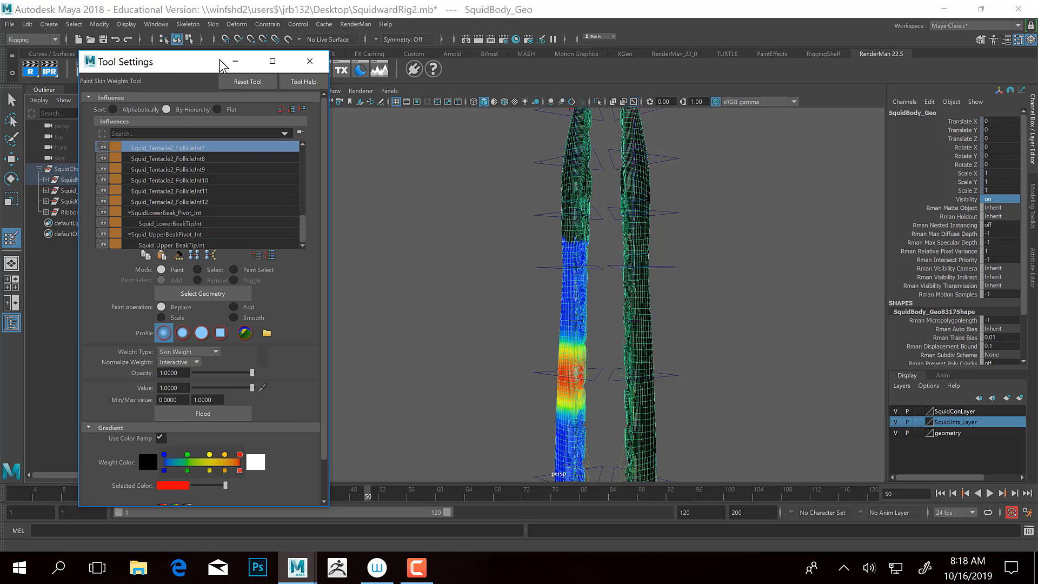
left_click(161, 439)
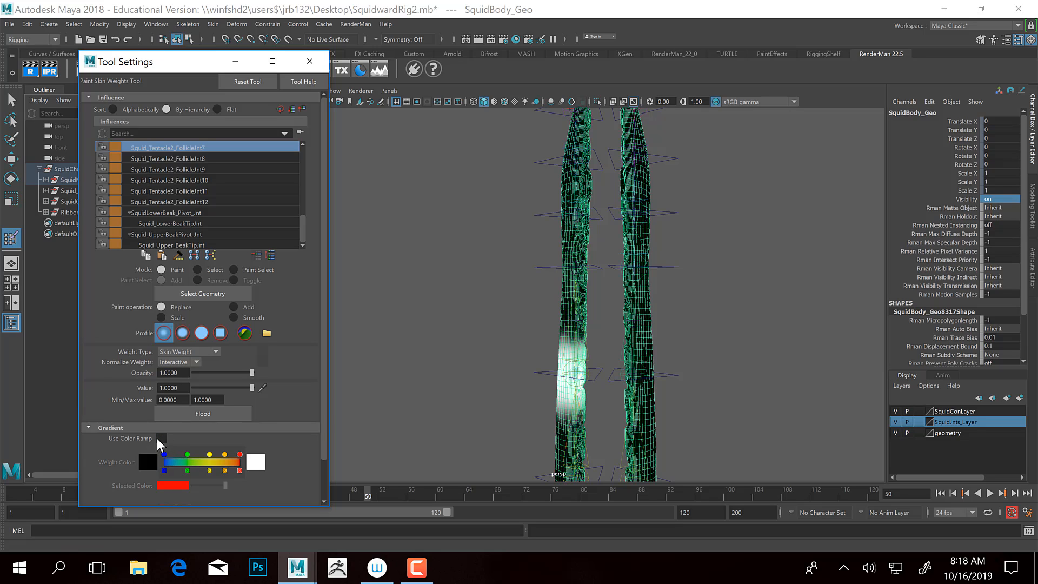
left_click(161, 439)
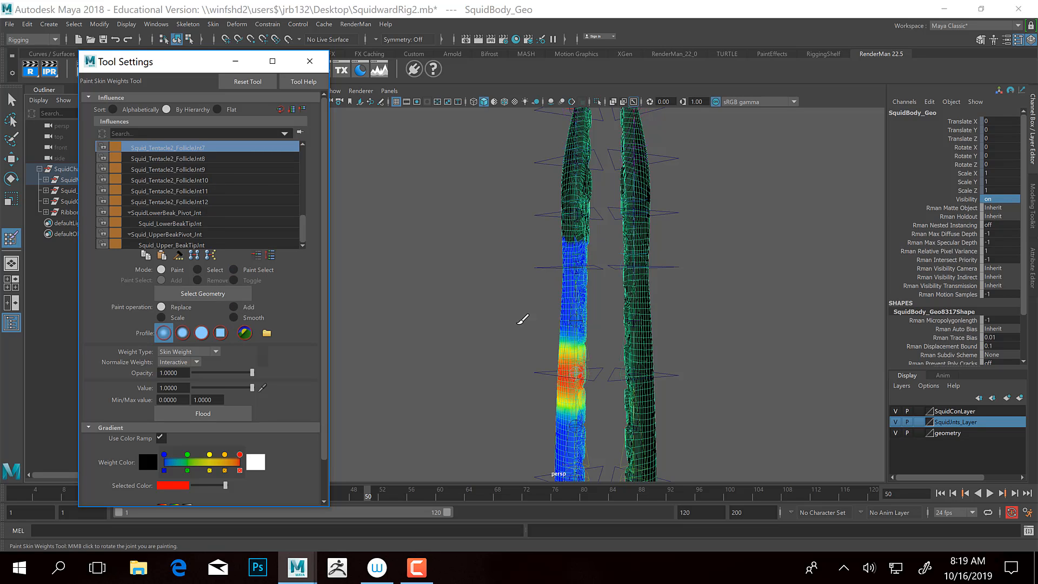
Examine the Squid_Tentacle2_FollicleJnt7 weight falloff around the tentacle from close up and from several sides
middle_click_drag(546, 417, 527, 347, "alt")
right_click_drag(561, 356, 881, 380, "alt")
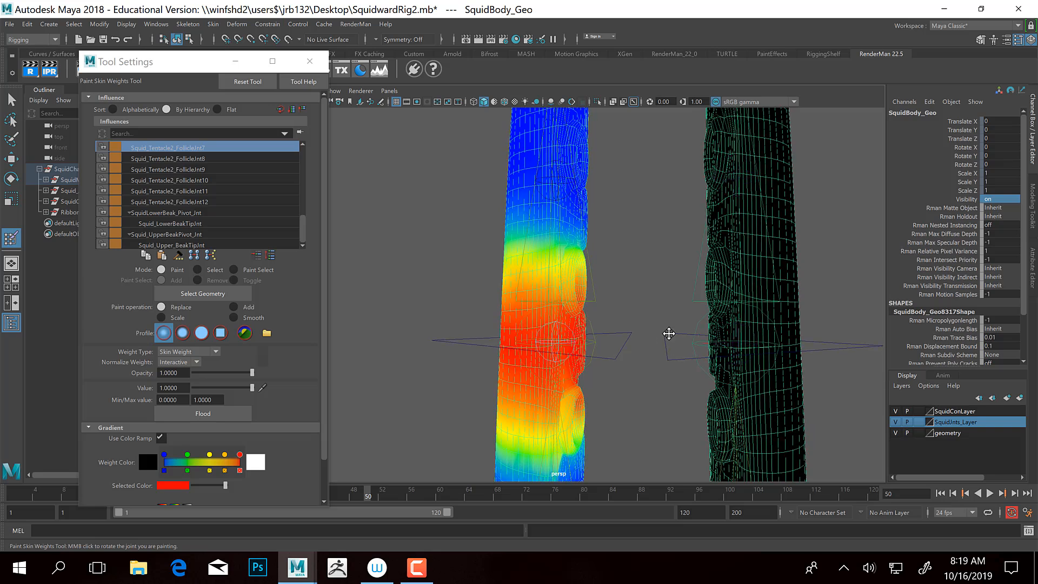
middle_click_drag(669, 333, 668, 303, "alt")
right_click_drag(663, 303, 625, 306, "alt")
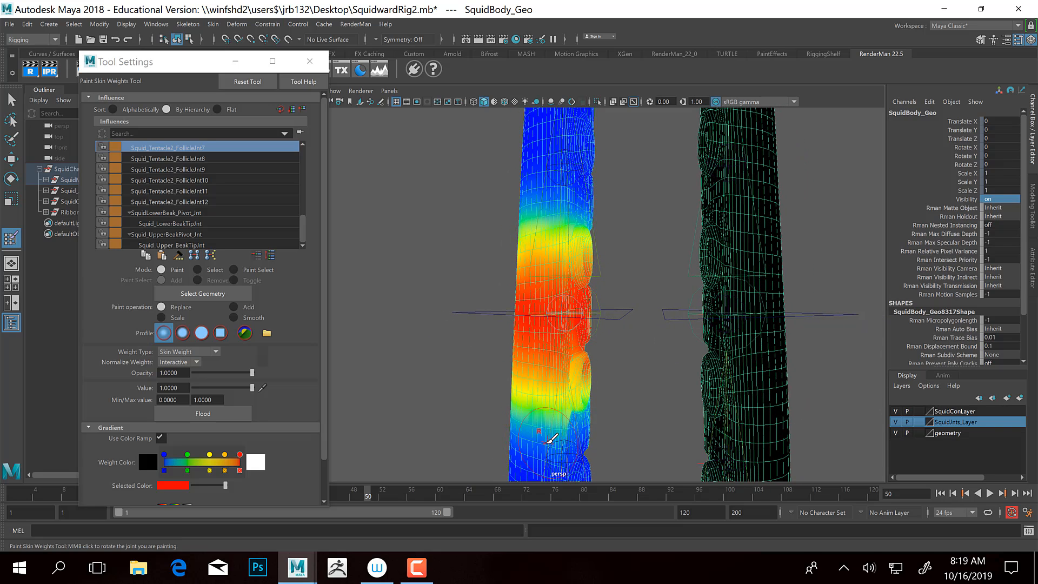
mouse_move(499, 363)
left_mouse_down("alt")
mouse_move(565, 370)
mouse_move(549, 357)
left_mouse_up("alt")
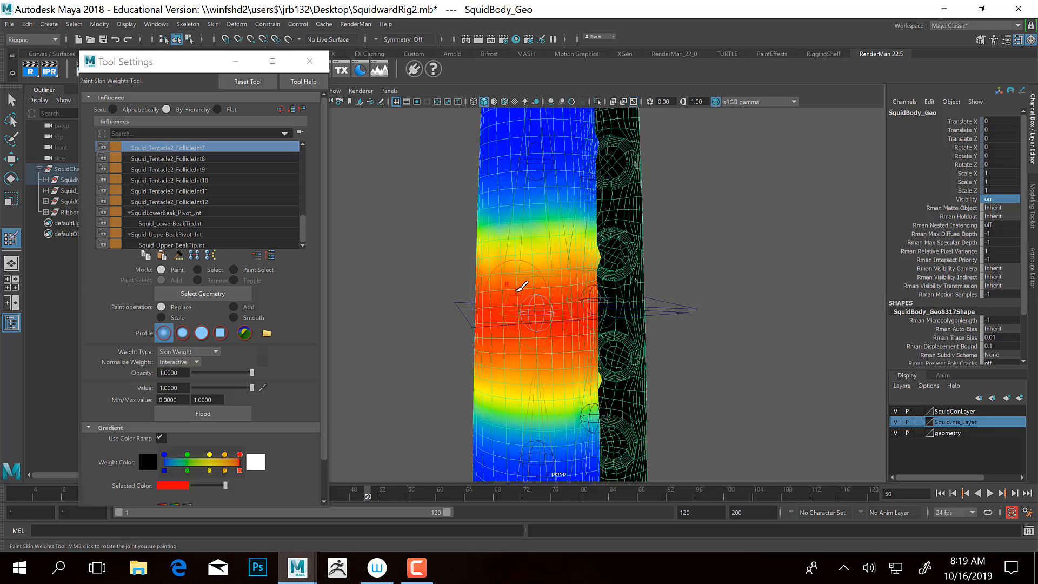
middle_click_drag(568, 201, 590, 313, "alt")
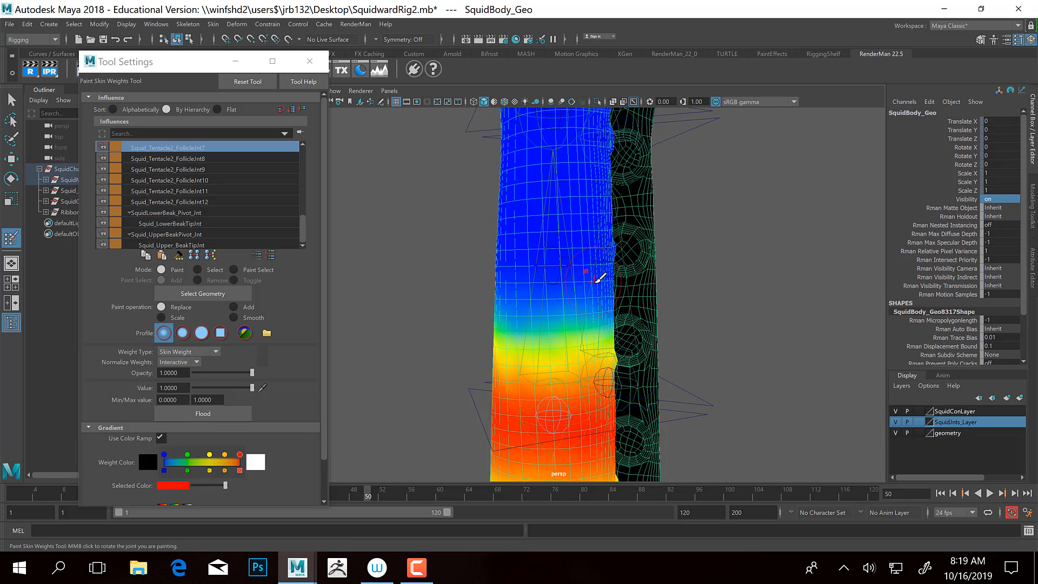
right_click_drag(599, 278, 541, 245, "alt")
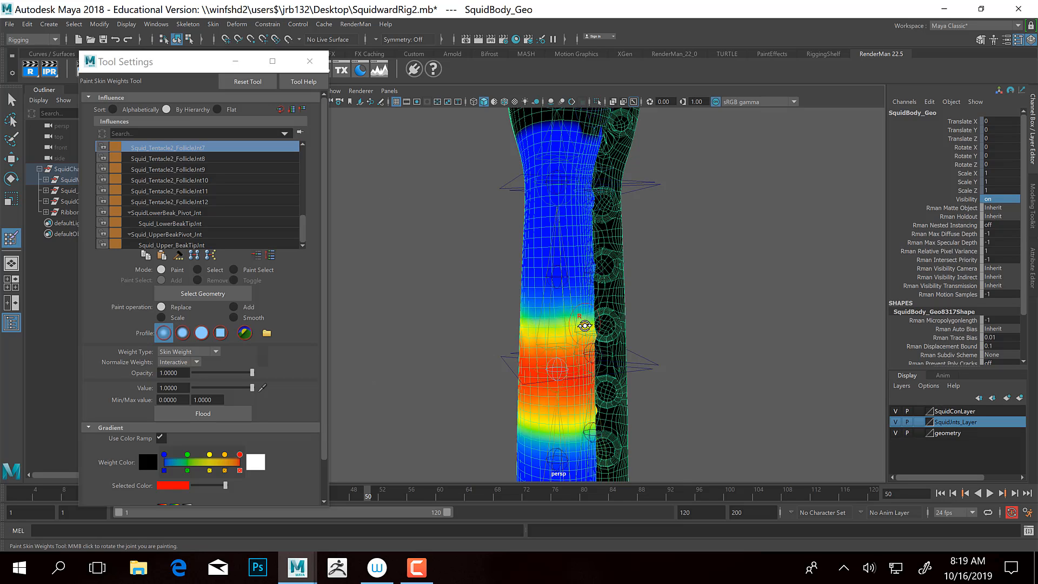
left_click_drag(586, 325, 548, 321, "alt")
middle_click_drag(547, 321, 550, 253, "alt")
scroll(551, 253, "down", 3)
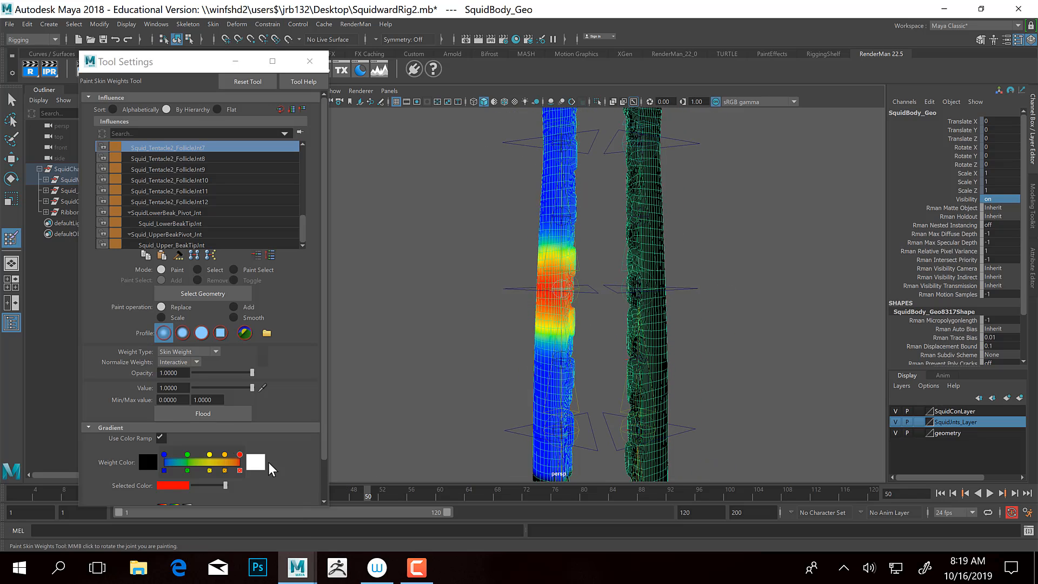
Move the animation to frame 21 and bring the curled tentacle into close view
mouse_move(25, 488)
left_mouse_down()
mouse_move(170, 488)
mouse_move(159, 489)
left_mouse_up()
middle_click_drag(544, 374, 728, 141, "alt")
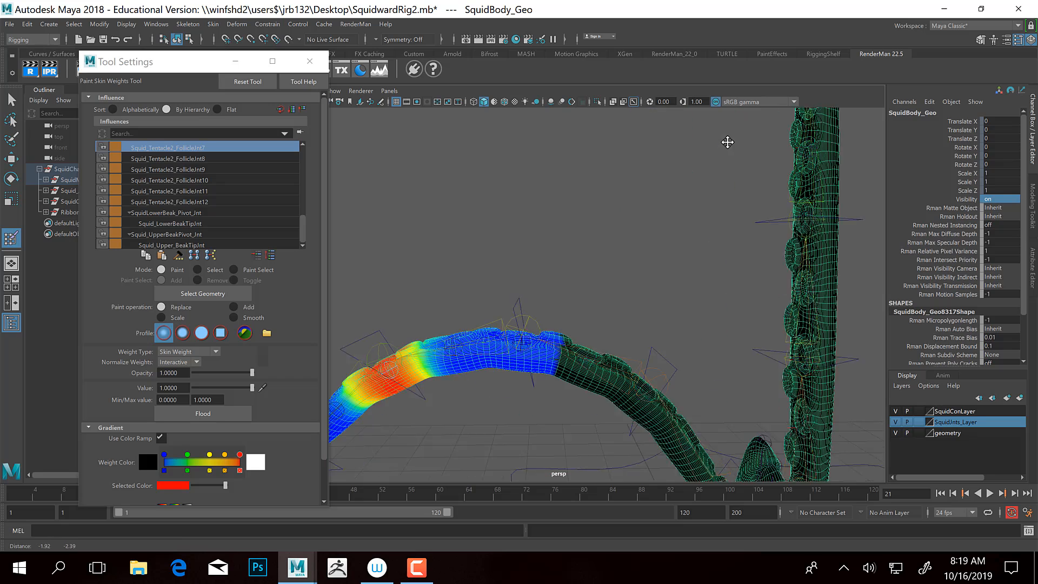
middle_click_drag(611, 257, 655, 211, "alt")
scroll(655, 211, "up", 5)
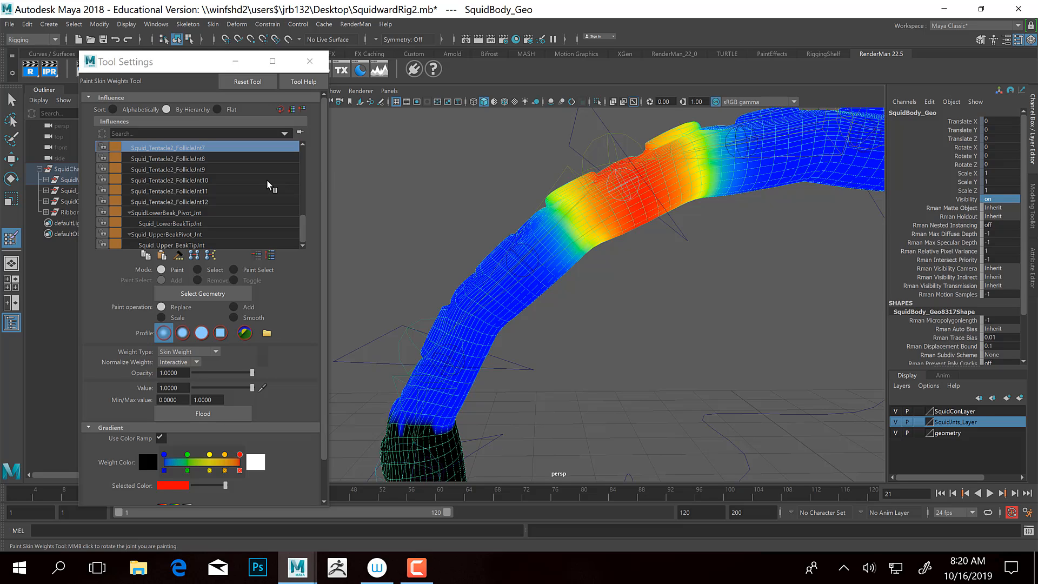
Check the weights of the Squid_Tentacle2_FollicleJnt12 and Squid_Tentacle1_FollicleJnt9 influences on the posed mesh
left_click(191, 202)
scroll(671, 258, "down", 2)
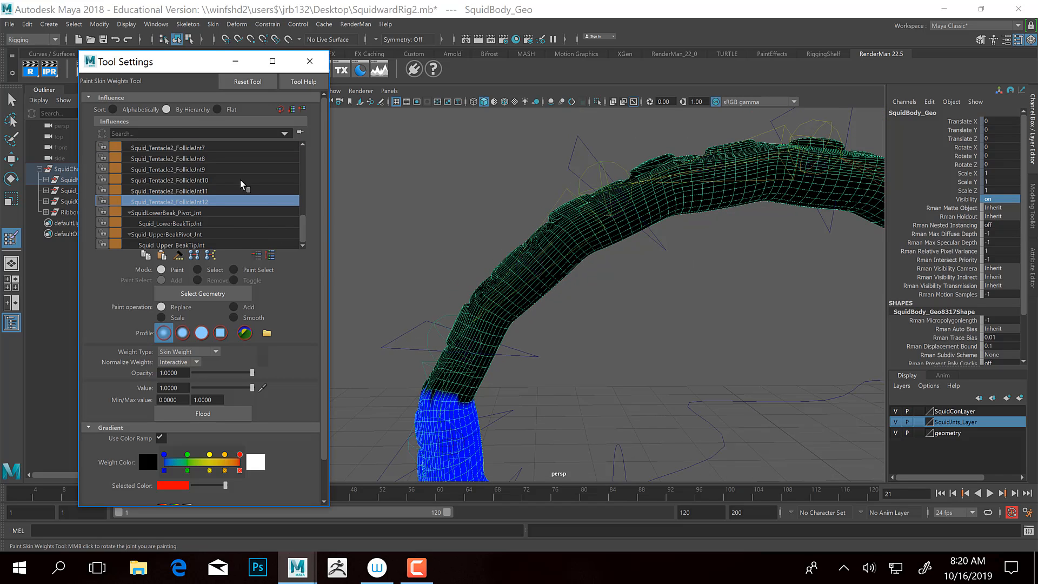
scroll(205, 169, "up", 4)
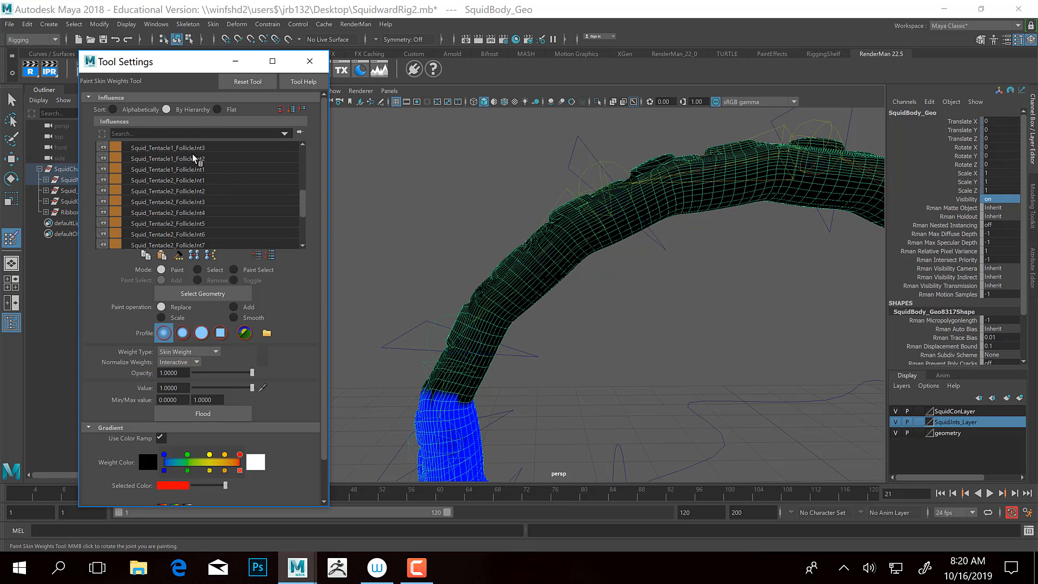
scroll(186, 154, "up", 3)
left_click(193, 182)
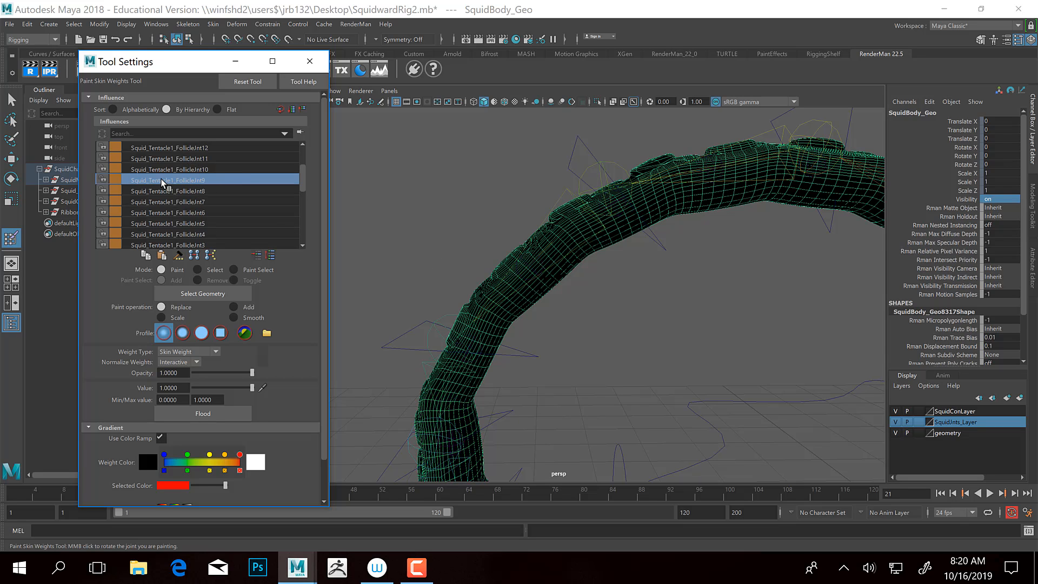
scroll(165, 186, "up", 2)
scroll(368, 236, "down", 4)
middle_click_drag(619, 370, 496, 307, "alt")
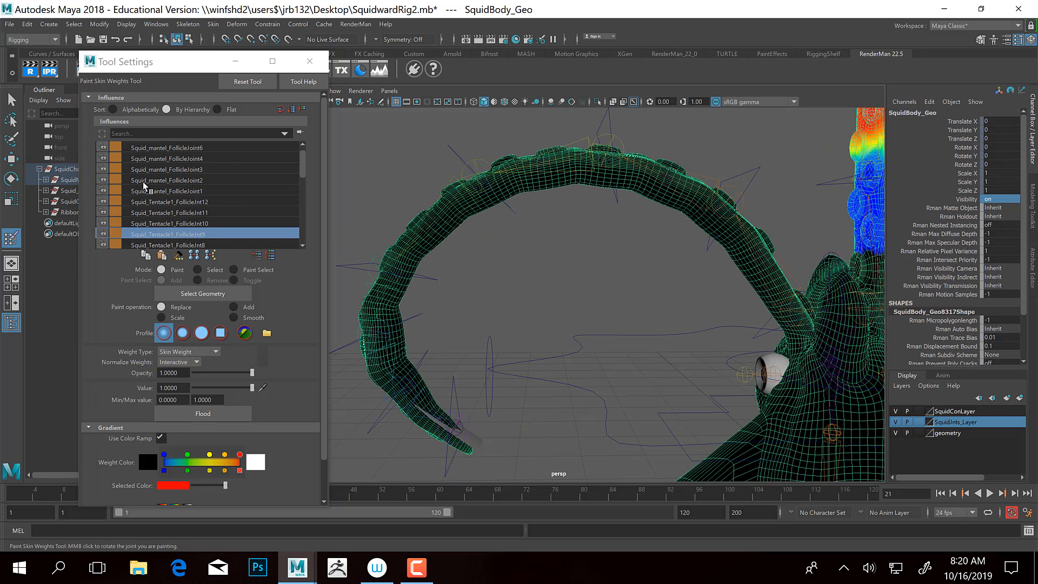
scroll(189, 187, "up", 1)
Go through the influences from Squid_mantel_FollicleJoint5 down to Squid_Tentacle2_FollicleJnt1 and leave that joint at the curled tentacle's base selected
left_click(181, 148)
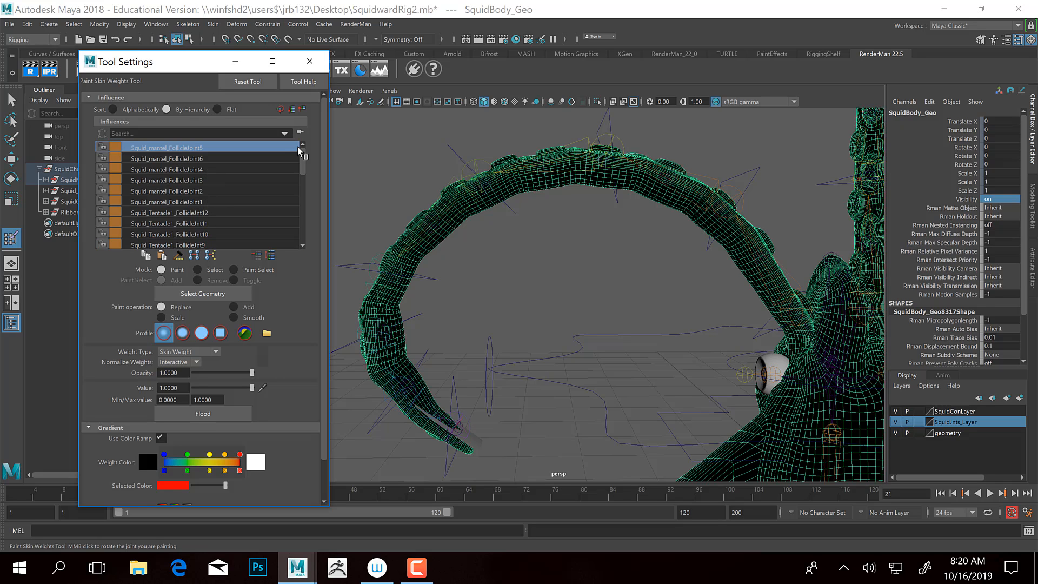
key("Down")
key("Down")
key("Down")
key("Down")
key("Down")
key("Down")
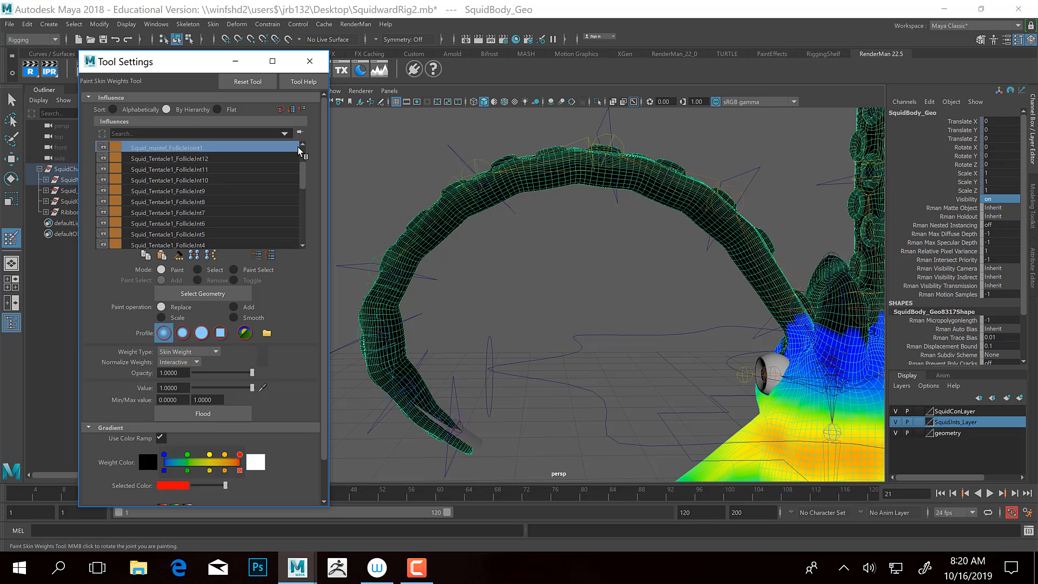
key("Down")
key("Down")
key("Down")
key("Down")
key("Down")
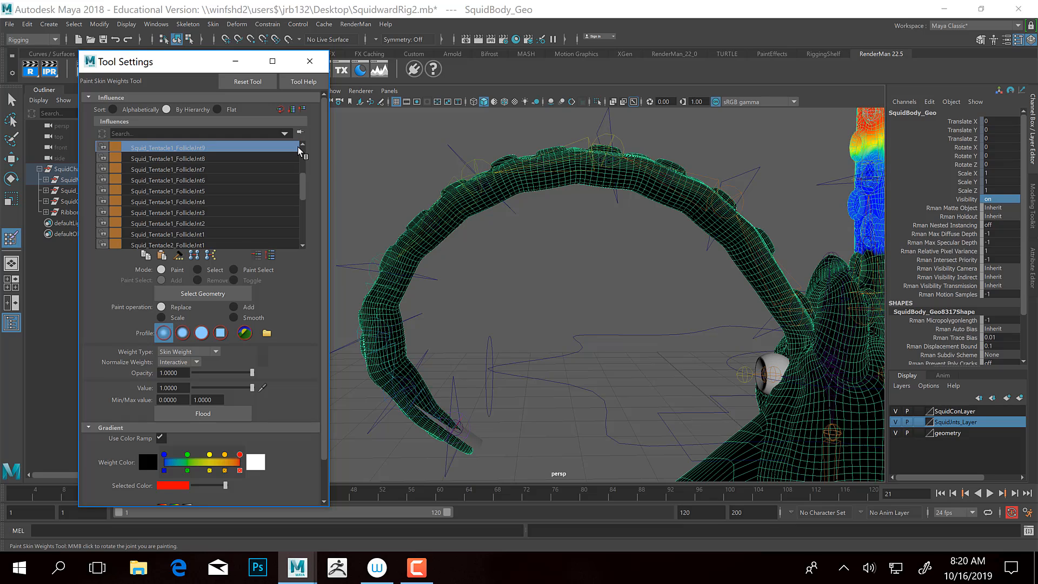
key("Down")
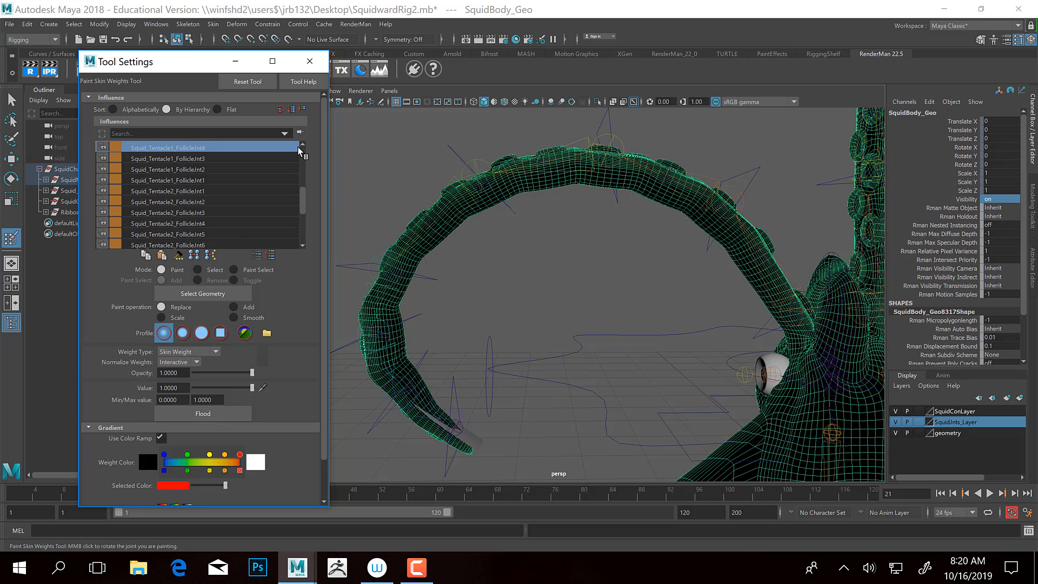
key("Down")
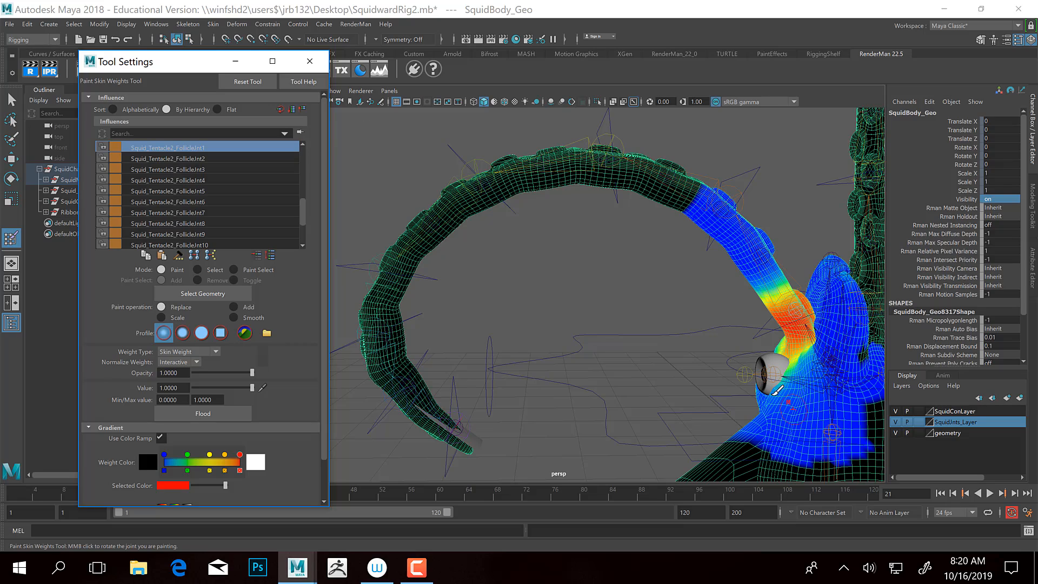
With the paint value at 0 and Replace active, paint Squid_Tentacle2_FollicleJnt1's influence off the skin beside the eye socket
middle_click_drag(705, 351, 609, 303, "alt")
left_click_drag(686, 209, 646, 217, "alt")
mouse_move(654, 302)
left_mouse_down("alt")
mouse_move(720, 317)
mouse_move(546, 327)
mouse_move(530, 364)
mouse_move(542, 363)
mouse_move(426, 325)
mouse_move(559, 301)
left_mouse_up("alt")
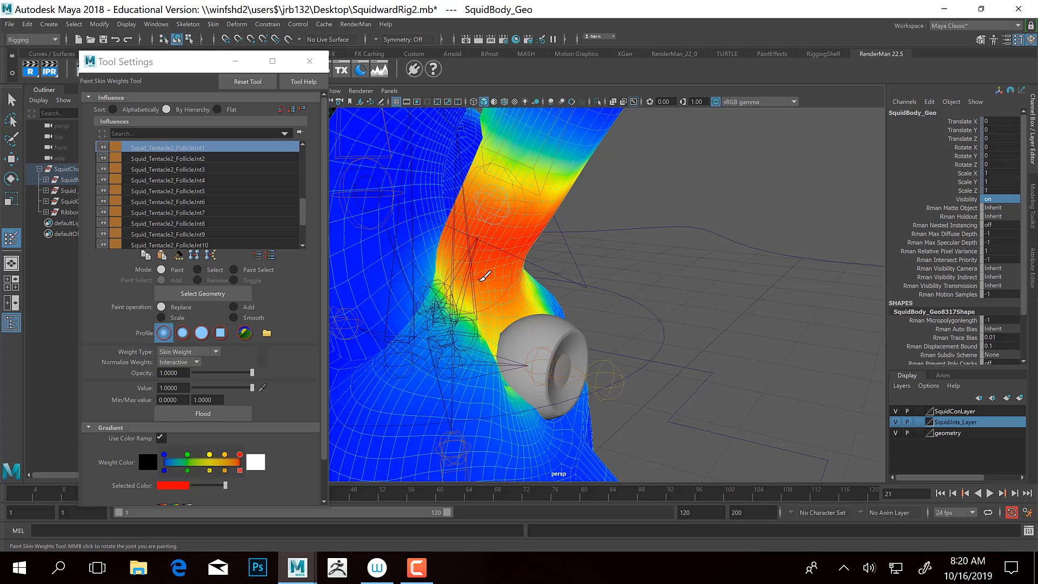
middle_click_drag(481, 312, 491, 329, "alt")
right_click_drag(492, 329, 538, 331, "alt")
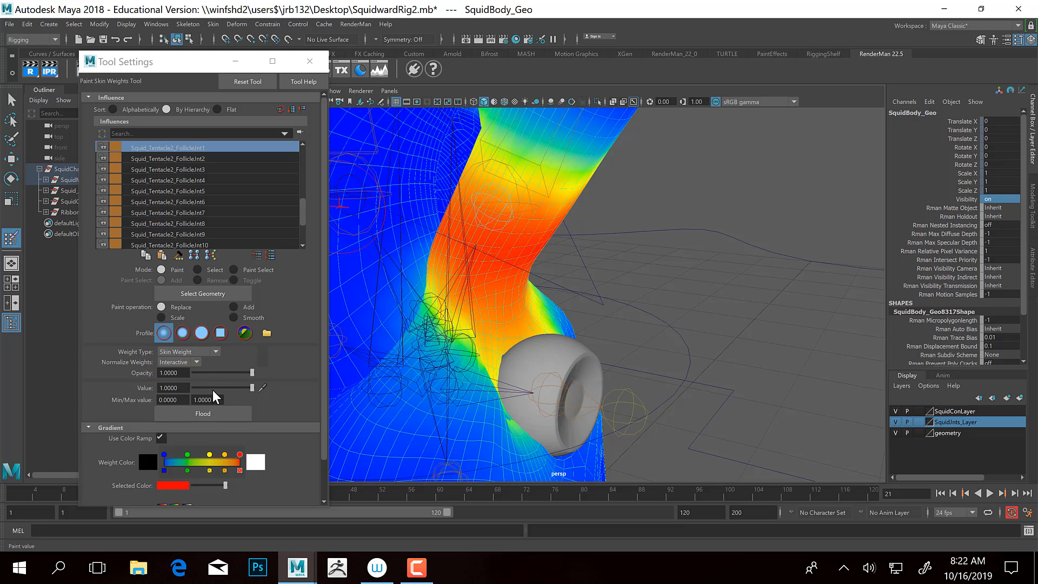
left_click(210, 388)
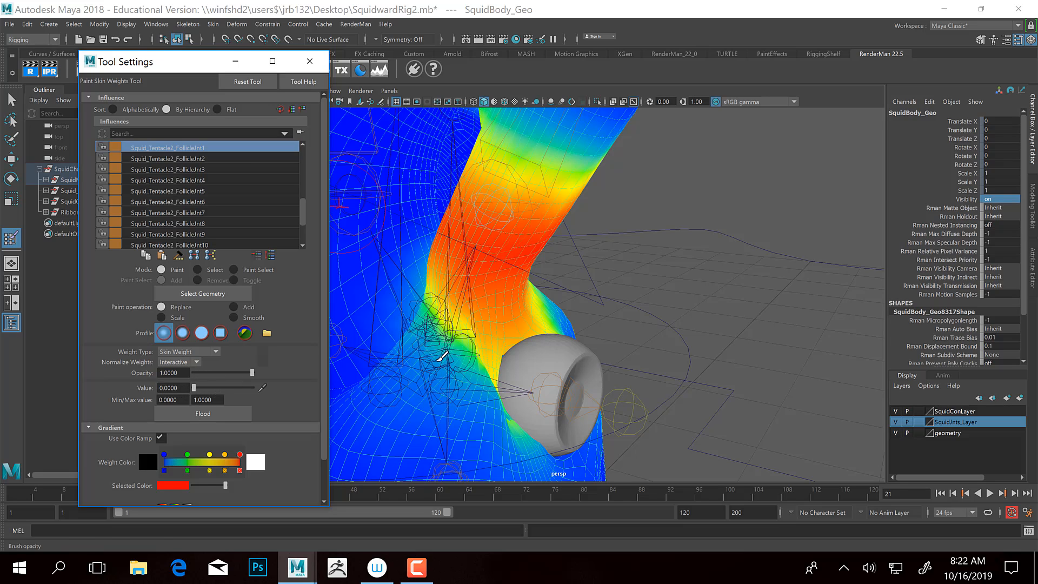
left_click_drag(556, 377, 573, 362, "alt")
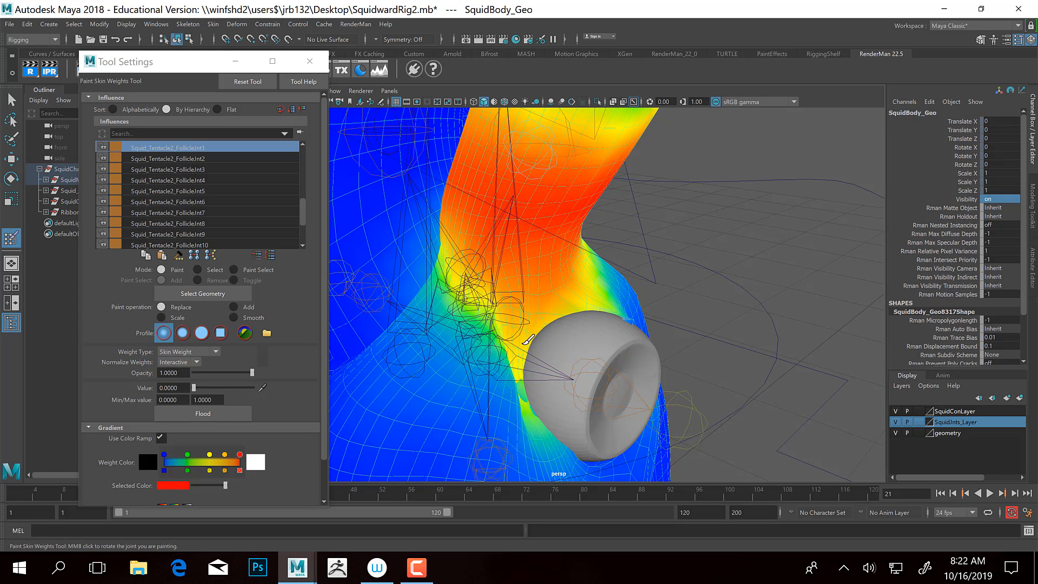
mouse_move(523, 344)
left_mouse_down()
mouse_move(541, 346)
mouse_move(535, 368)
mouse_move(551, 384)
mouse_move(543, 401)
mouse_move(522, 407)
left_mouse_up()
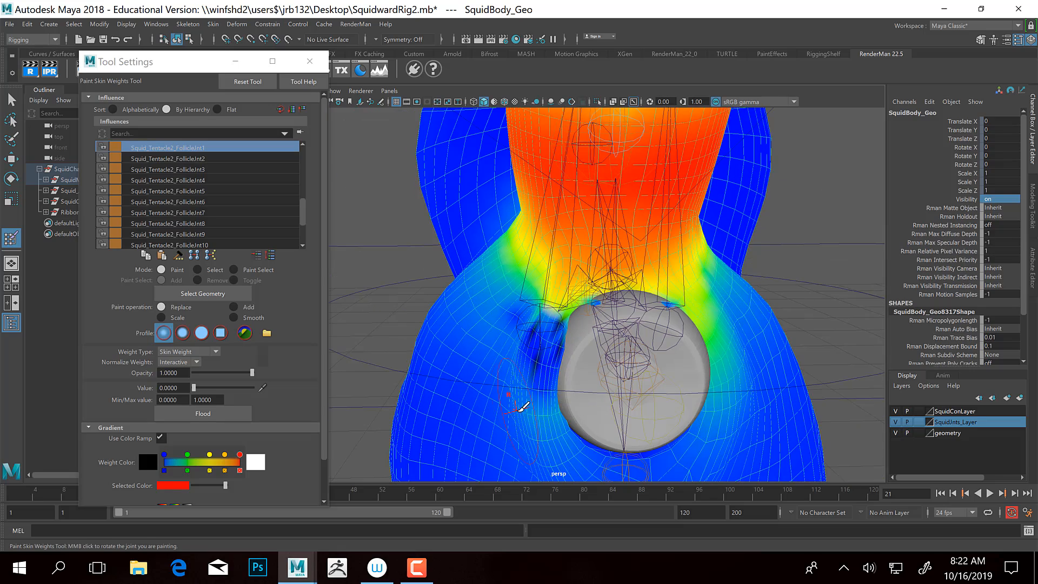
middle_click_drag(520, 410, 528, 379, "alt")
mouse_move(543, 355)
left_mouse_down()
mouse_move(565, 398)
mouse_move(539, 368)
mouse_move(700, 410)
mouse_move(741, 320)
mouse_move(721, 361)
left_mouse_up()
Continue painting zero weight for Squid_Tentacle2_FollicleJnt1 around the rest of the eye socket's rim
mouse_move(722, 361)
left_mouse_down("alt")
mouse_move(694, 393)
mouse_move(621, 347)
mouse_move(614, 327)
left_mouse_up("alt")
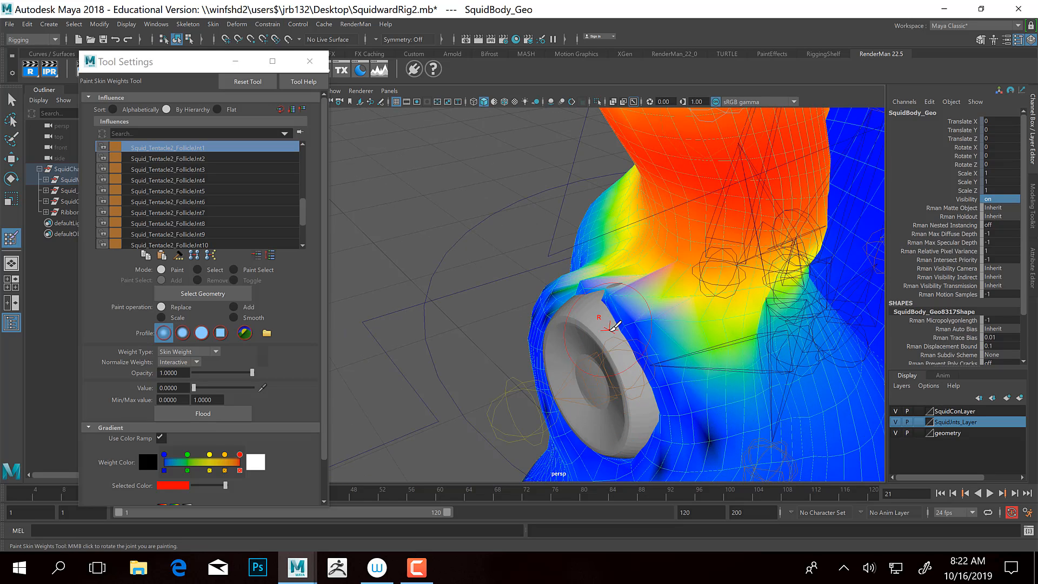
mouse_move(562, 303)
left_mouse_down("alt")
mouse_move(540, 335)
mouse_move(611, 290)
mouse_move(579, 233)
mouse_move(533, 272)
mouse_move(582, 224)
mouse_move(563, 252)
mouse_move(588, 237)
mouse_move(515, 270)
left_mouse_up("alt")
mouse_move(596, 275)
left_mouse_down("alt")
mouse_move(546, 258)
mouse_move(622, 270)
left_mouse_up("alt")
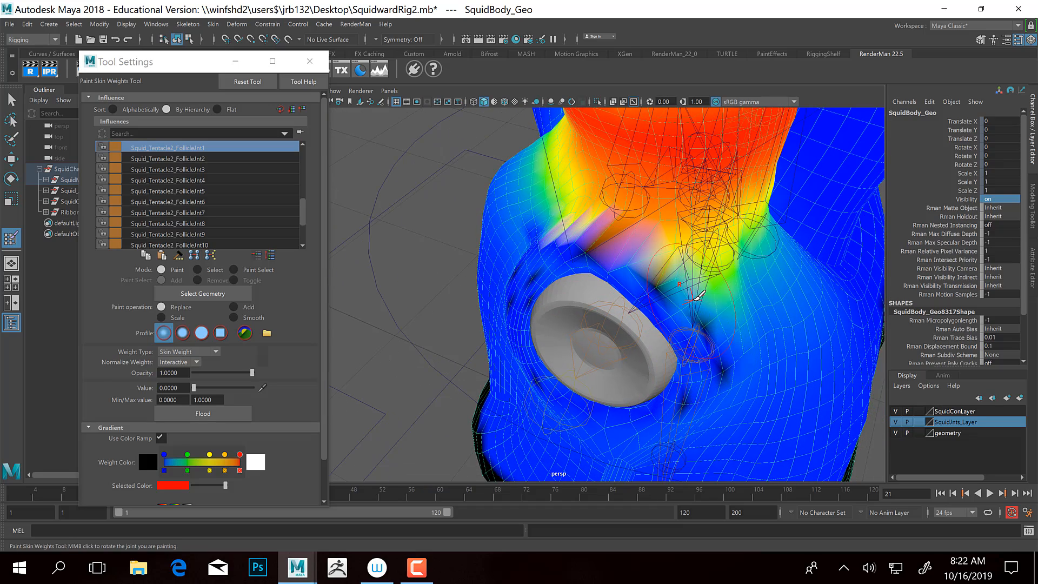
mouse_move(698, 296)
left_mouse_down()
mouse_move(713, 394)
mouse_move(686, 352)
mouse_move(654, 378)
left_mouse_up()
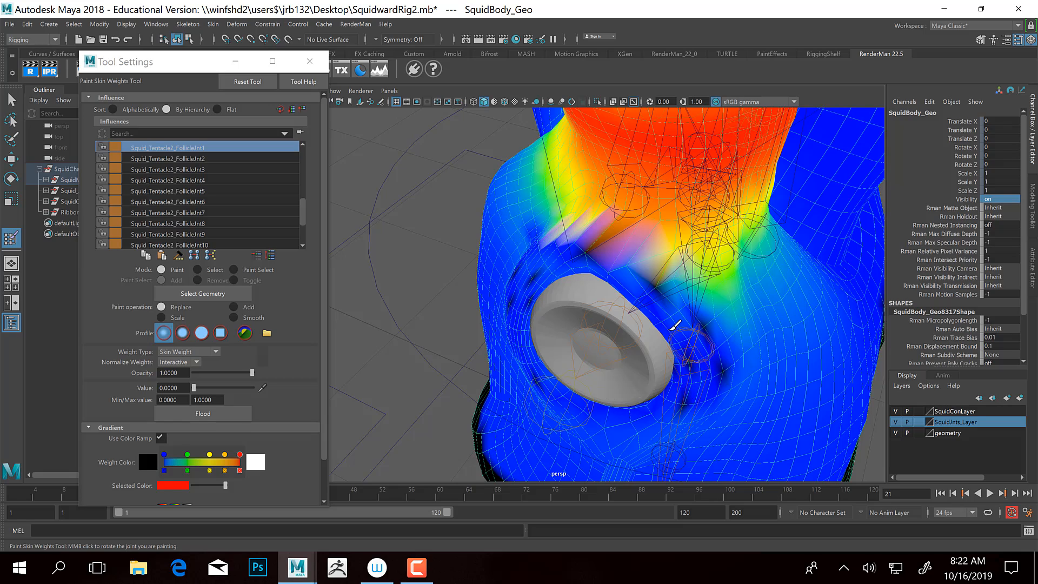
left_click_drag(581, 360, 635, 348, "alt")
mouse_move(574, 254)
left_mouse_down()
mouse_move(579, 379)
mouse_move(613, 336)
left_mouse_up()
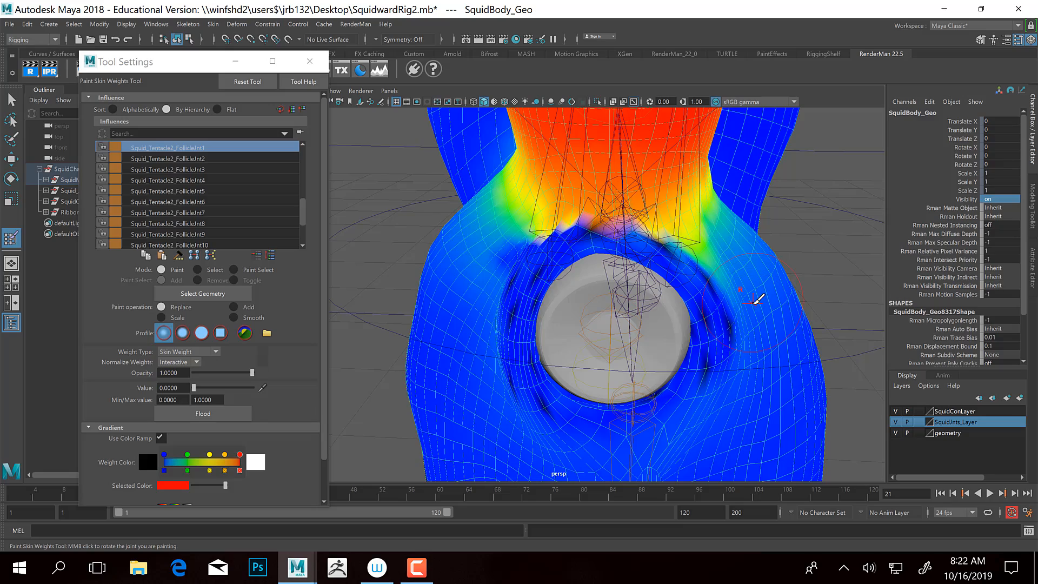
Switch to the solid brush profile and paint zero weight for Squid_Tentacle2_FollicleJnt1 over the skin around the eye socket
left_click_drag(651, 338, 710, 307, "alt")
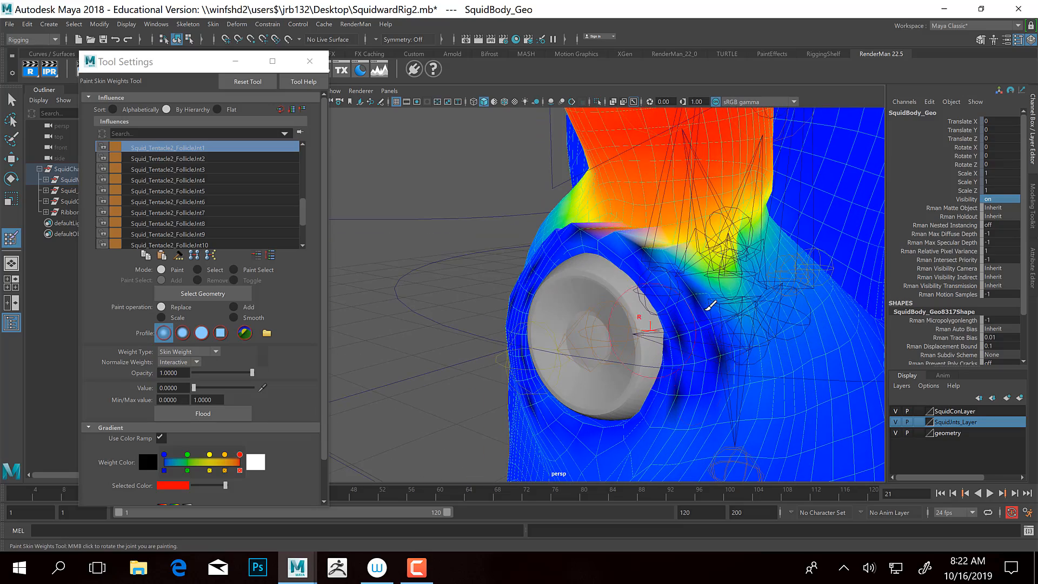
right_click_drag(565, 299, 625, 319, "alt")
mouse_move(625, 319)
left_mouse_down("alt")
mouse_move(654, 281)
mouse_move(641, 273)
left_mouse_up("alt")
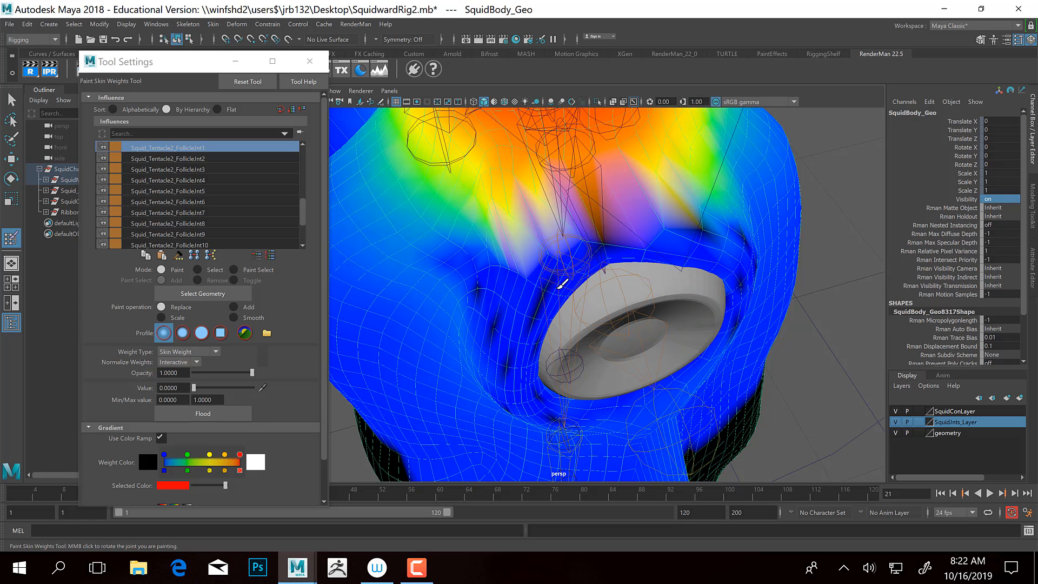
left_click(198, 330)
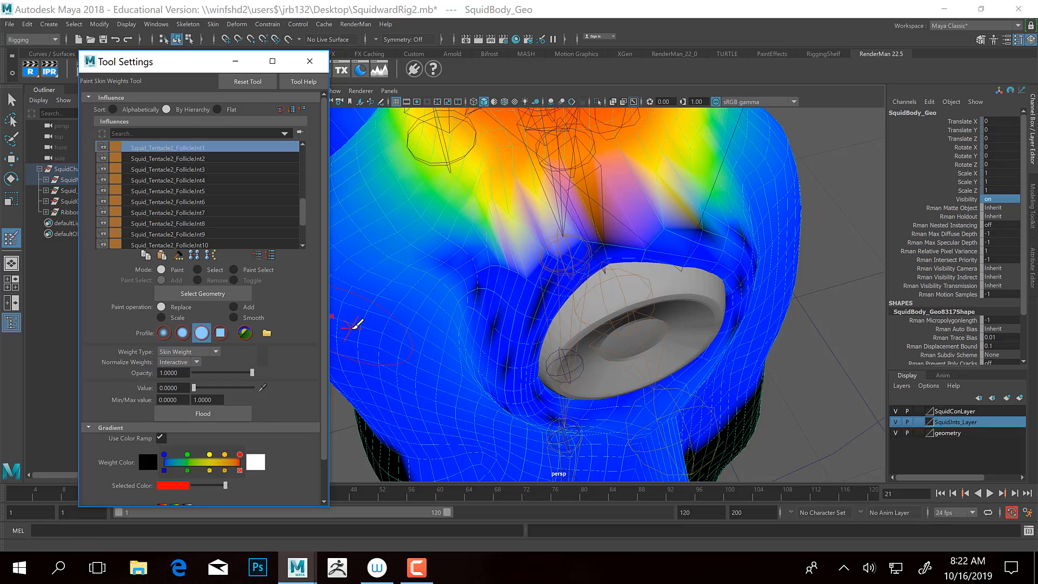
mouse_move(519, 330)
left_mouse_down("alt")
mouse_move(540, 319)
mouse_move(547, 283)
mouse_move(546, 343)
mouse_move(598, 399)
mouse_move(690, 382)
mouse_move(732, 250)
mouse_move(667, 216)
mouse_move(619, 346)
mouse_move(676, 343)
left_mouse_up("alt")
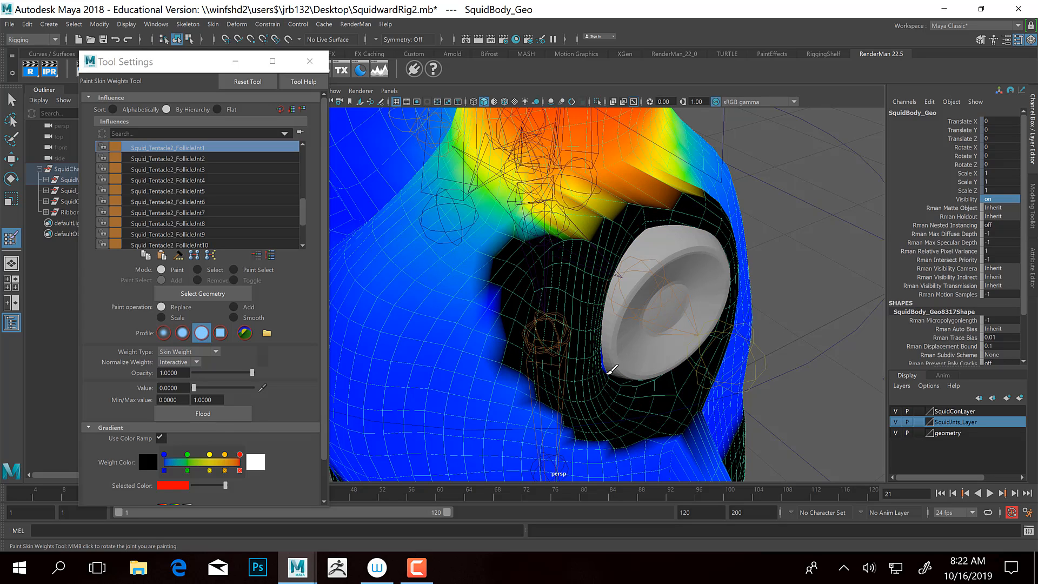
mouse_move(644, 260)
left_mouse_down("alt")
mouse_move(651, 283)
mouse_move(665, 283)
left_mouse_up("alt")
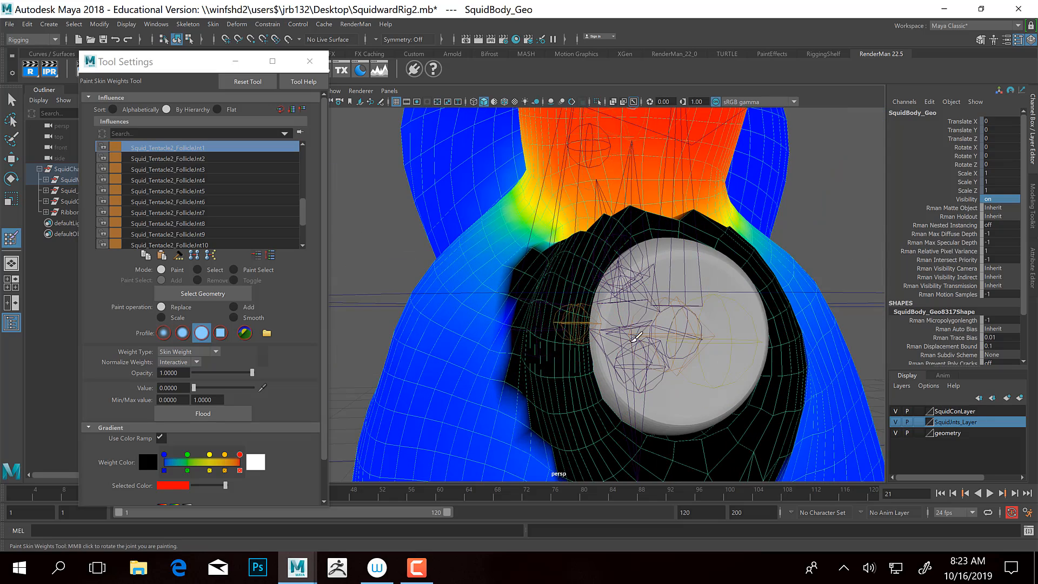
left_click_drag(633, 346, 524, 318, "alt")
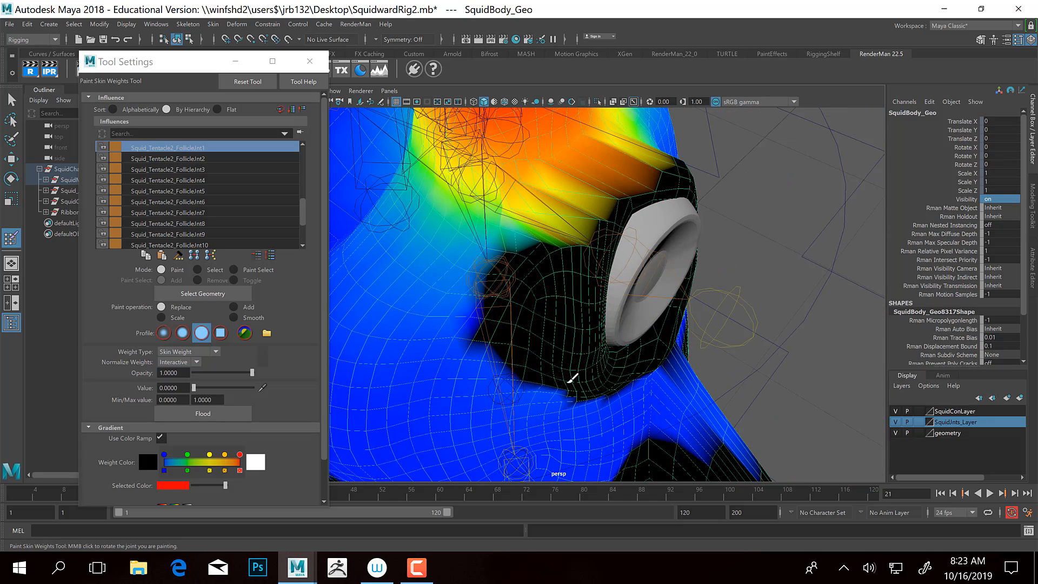
mouse_move(598, 364)
left_mouse_down("alt")
mouse_move(602, 372)
mouse_move(605, 316)
mouse_move(595, 322)
left_mouse_up("alt")
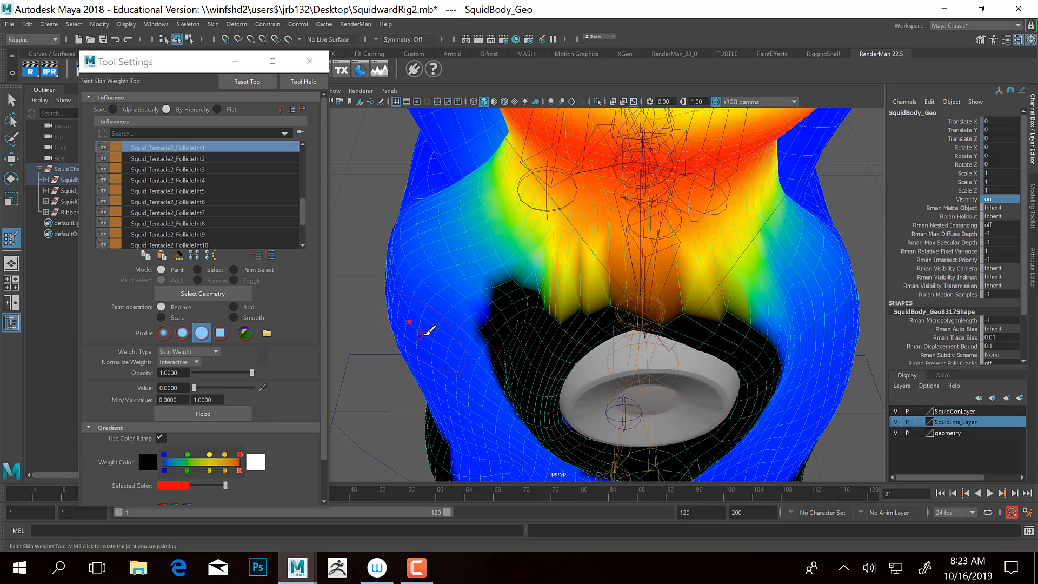
With Replace at value 0, paint the joint's influence off the skin above the eye, up toward the tentacle's base
left_click(246, 318)
left_click_drag(643, 290, 820, 276, "alt")
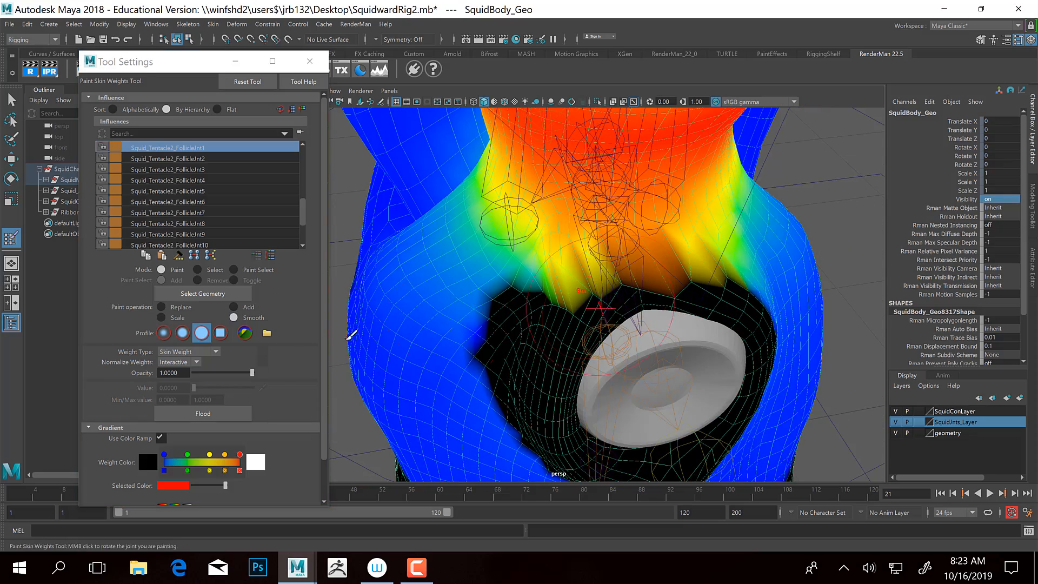
left_click(162, 306)
left_click(719, 271)
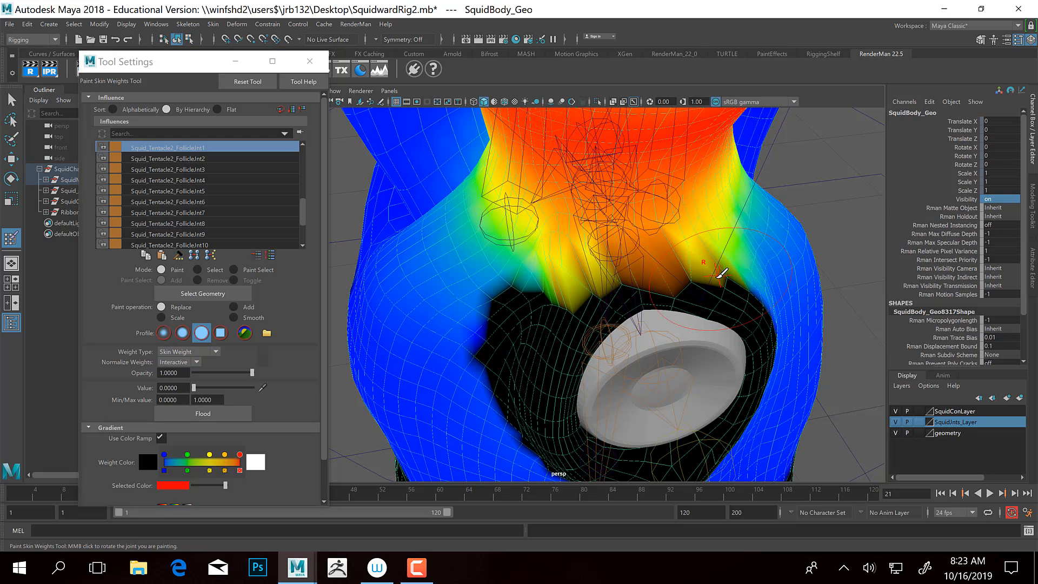
left_click(608, 276)
left_click(643, 251)
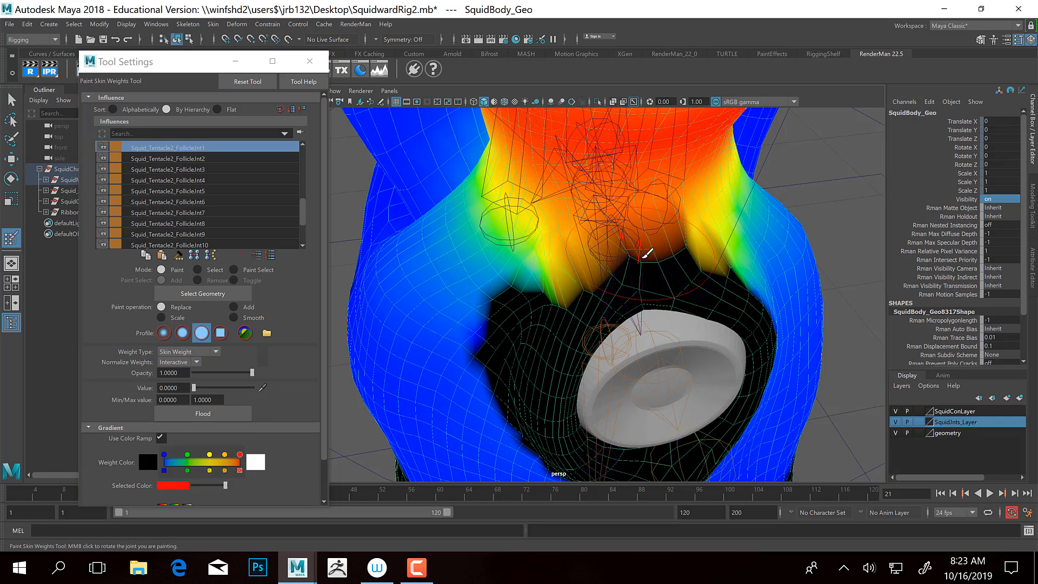
mouse_move(543, 278)
left_mouse_down()
mouse_move(567, 280)
mouse_move(550, 268)
mouse_move(652, 234)
left_mouse_up()
Extend the zero-weight area beside the eye and along the front of the tentacle's base
mouse_move(692, 249)
left_mouse_down("alt")
mouse_move(623, 258)
mouse_move(680, 277)
mouse_move(737, 325)
mouse_move(735, 342)
left_mouse_up("alt")
left_click_drag(732, 306, 723, 308, "alt")
mouse_move(725, 303)
left_mouse_down()
mouse_move(694, 283)
mouse_move(708, 301)
left_mouse_up()
mouse_move(770, 335)
left_mouse_down()
mouse_move(778, 382)
mouse_move(761, 414)
left_mouse_up()
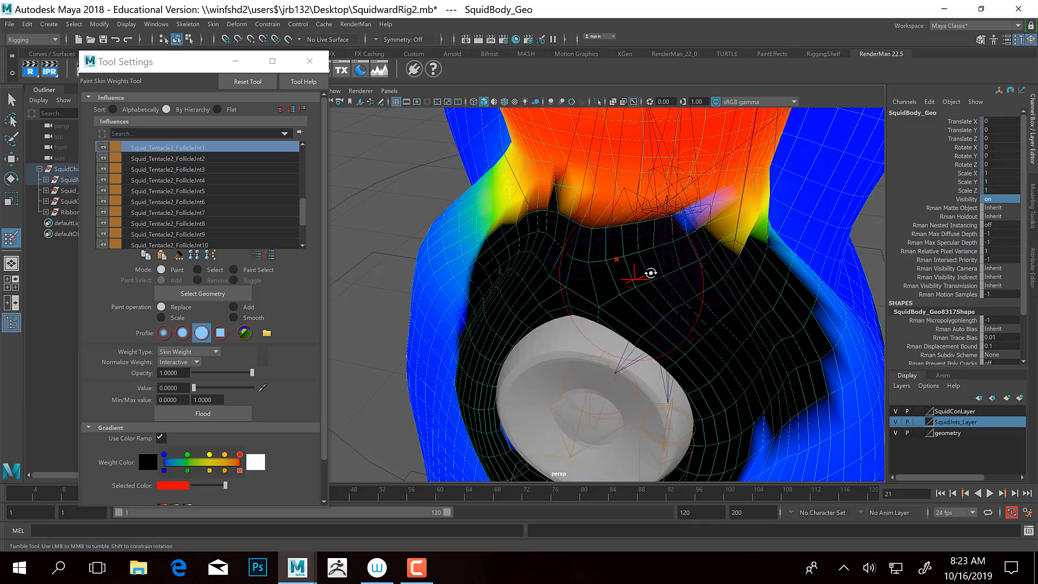
left_click_drag(651, 273, 703, 241, "alt")
middle_click_drag(656, 236, 687, 280, "alt")
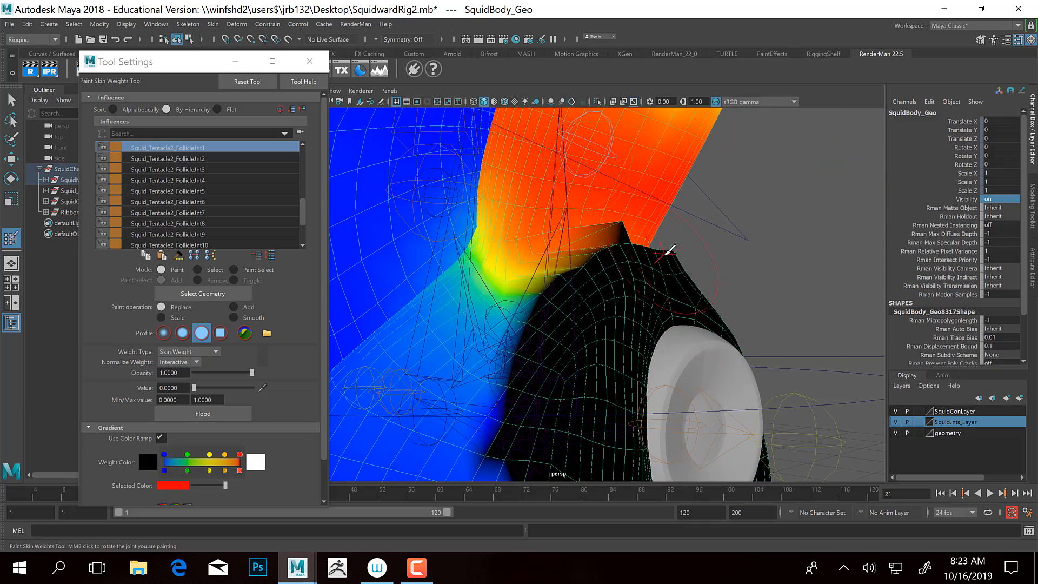
mouse_move(598, 294)
left_mouse_down("alt")
mouse_move(456, 311)
mouse_move(524, 305)
left_mouse_up("alt")
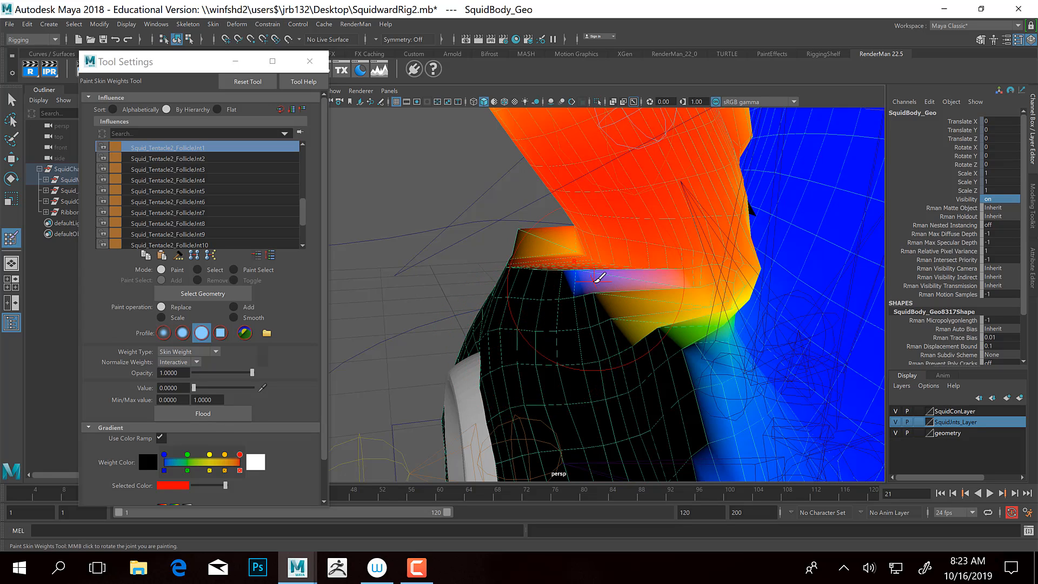
Set the paint operation to Smooth with the soft brush profile and blend the weights between the tentacle's base and the eye socket
left_click(255, 317)
middle_click_drag(422, 411, 423, 391, "alt")
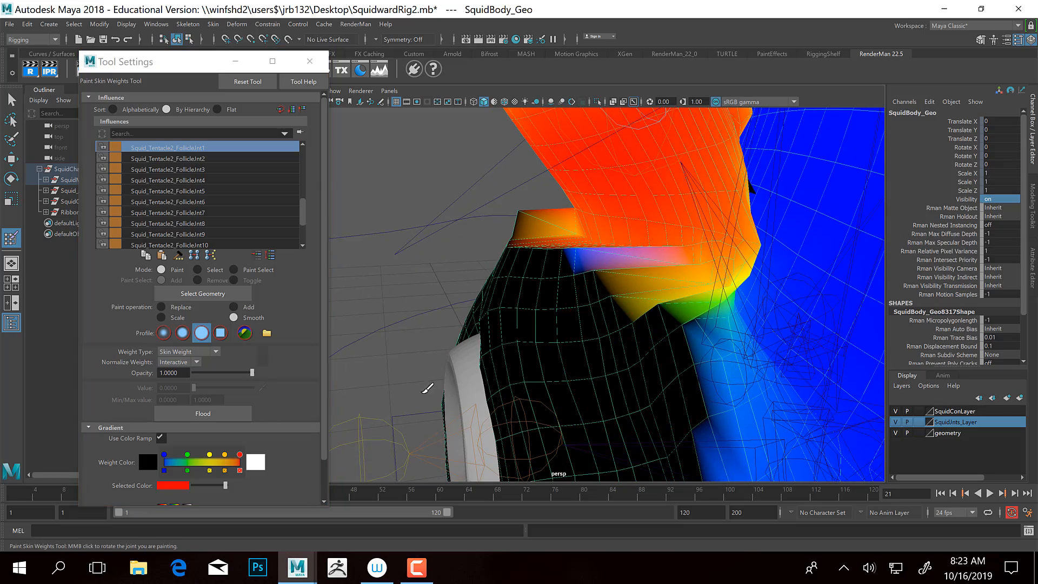
mouse_move(672, 279)
left_mouse_down()
mouse_move(723, 292)
mouse_move(667, 278)
mouse_move(644, 250)
mouse_move(561, 234)
mouse_move(676, 242)
mouse_move(565, 262)
mouse_move(633, 300)
mouse_move(703, 303)
left_mouse_up()
left_click(163, 331)
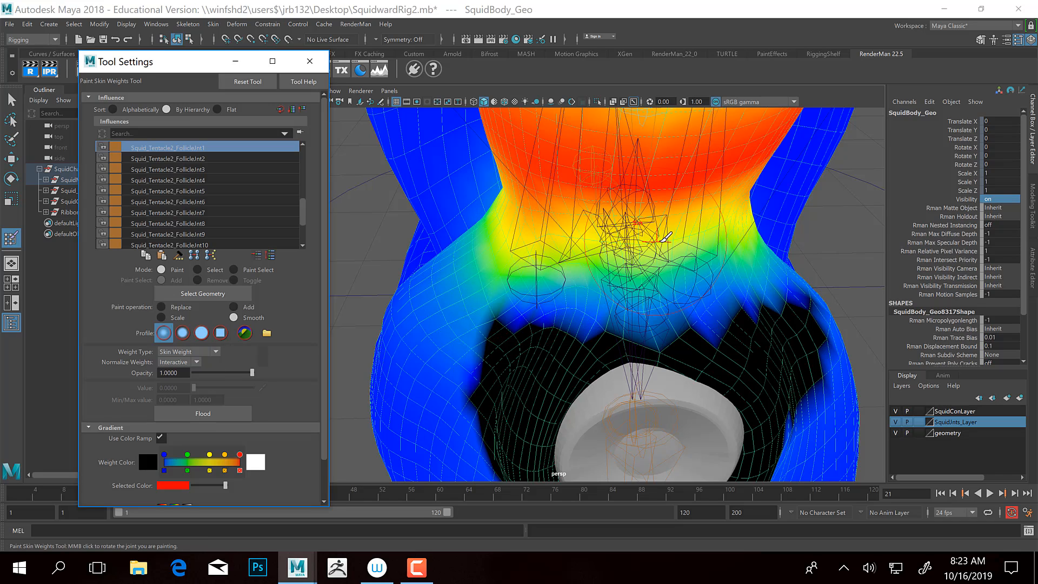
left_click_drag(596, 343, 595, 297, "alt")
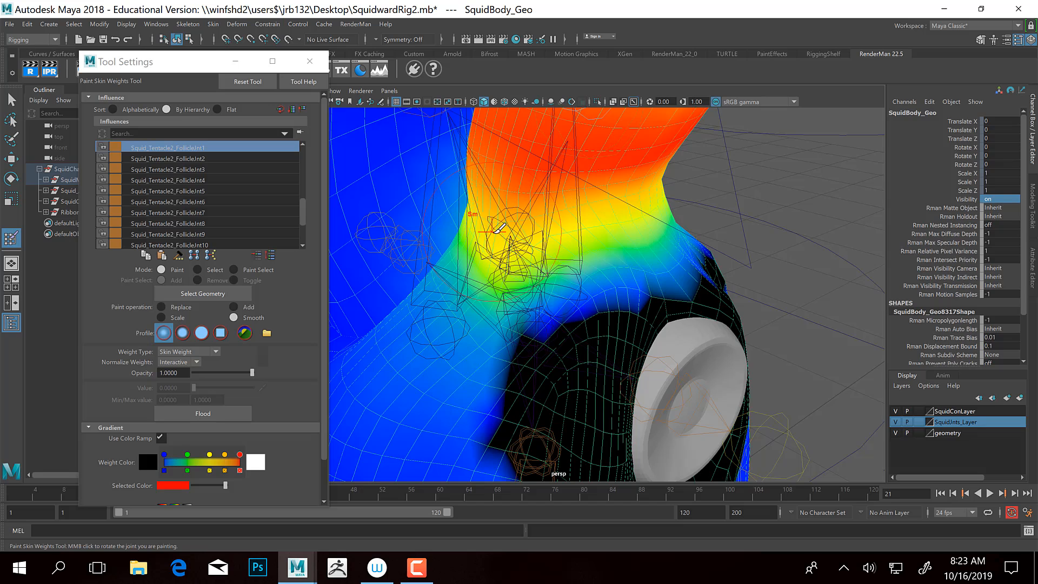
left_click_drag(518, 215, 503, 232, "alt")
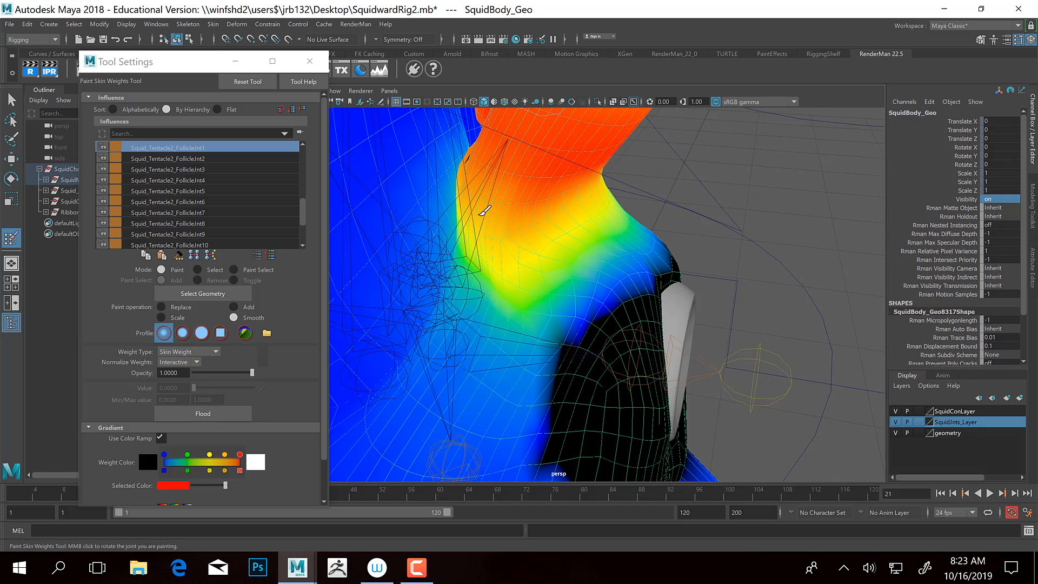
mouse_move(630, 246)
left_mouse_down()
mouse_move(589, 394)
mouse_move(592, 332)
mouse_move(574, 343)
mouse_move(622, 274)
mouse_move(621, 297)
mouse_move(580, 291)
mouse_move(679, 296)
mouse_move(858, 343)
mouse_move(646, 318)
mouse_move(805, 421)
mouse_move(708, 250)
mouse_move(626, 271)
mouse_move(666, 255)
left_mouse_up()
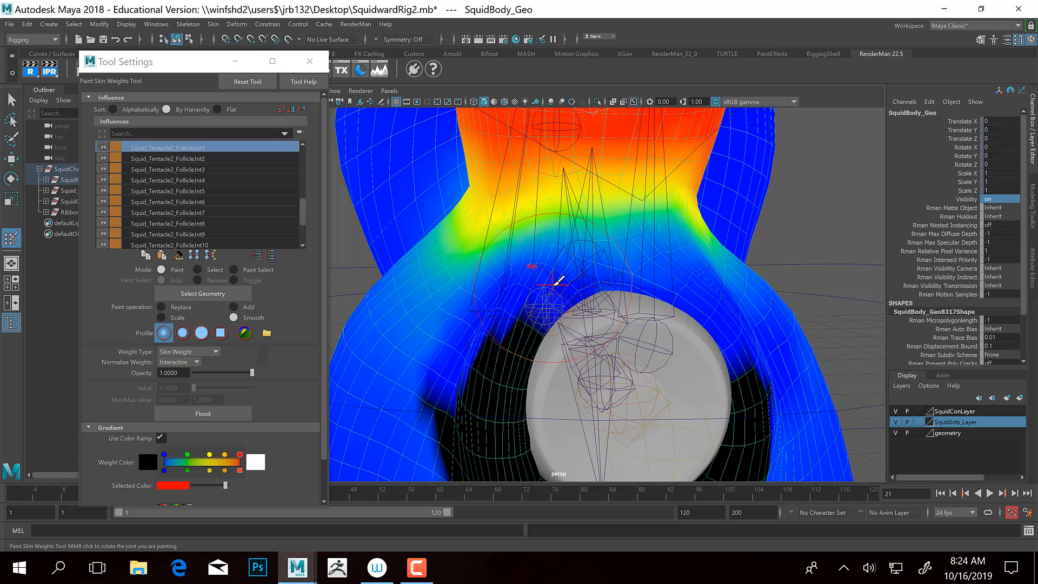
mouse_move(674, 294)
left_mouse_down("alt")
mouse_move(696, 297)
mouse_move(586, 301)
mouse_move(521, 290)
left_mouse_up("alt")
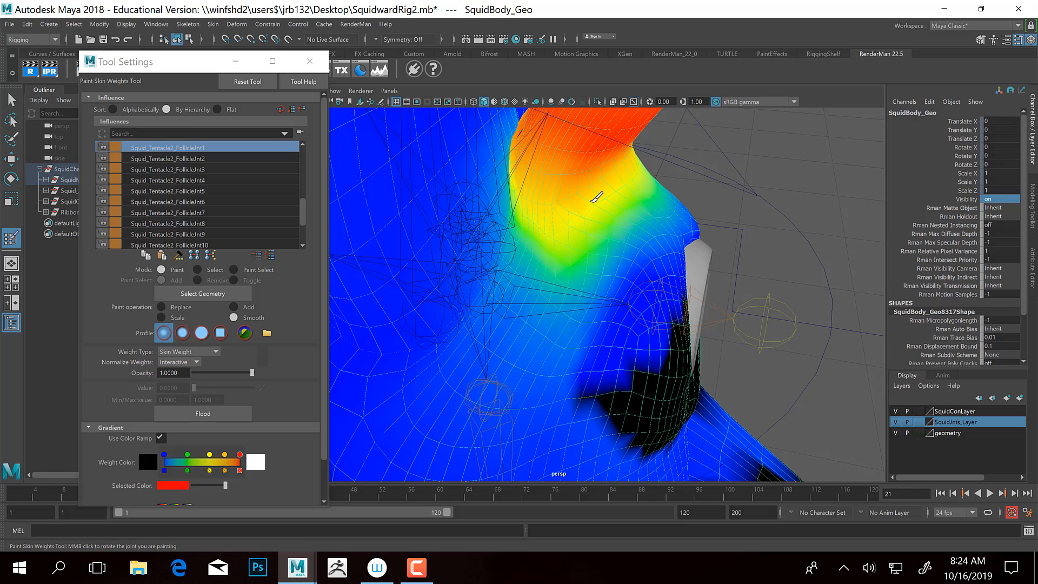
Switch to the solid brush profile and smooth the joint's weights around the tentacle's base and lower section
left_click(201, 333)
scroll(563, 231, "up", 3)
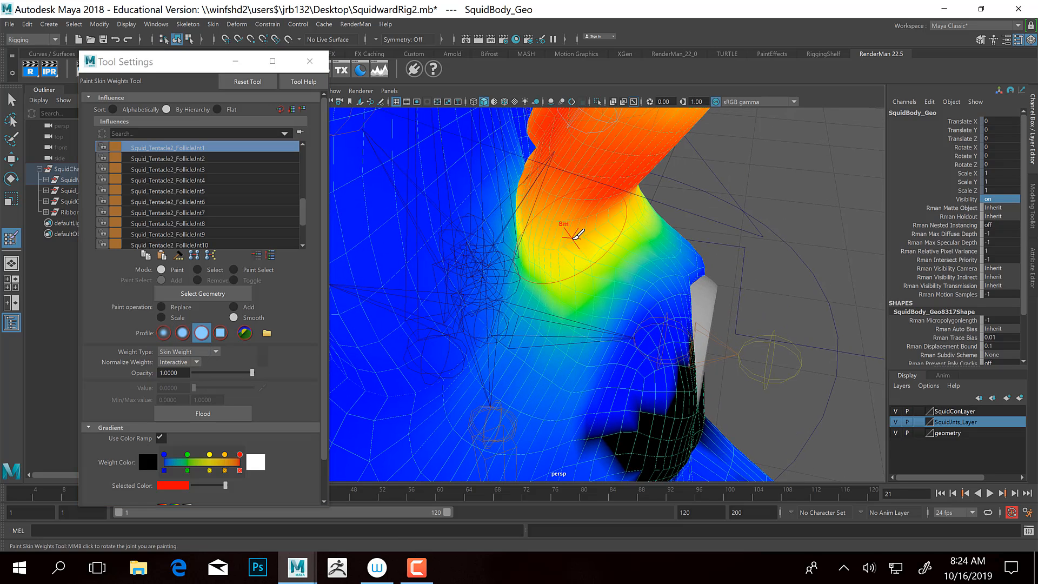
mouse_move(621, 213)
left_mouse_down()
mouse_move(572, 200)
mouse_move(586, 216)
mouse_move(614, 212)
left_mouse_up()
mouse_move(638, 232)
left_mouse_down()
mouse_move(674, 225)
mouse_move(614, 230)
mouse_move(692, 197)
left_mouse_up()
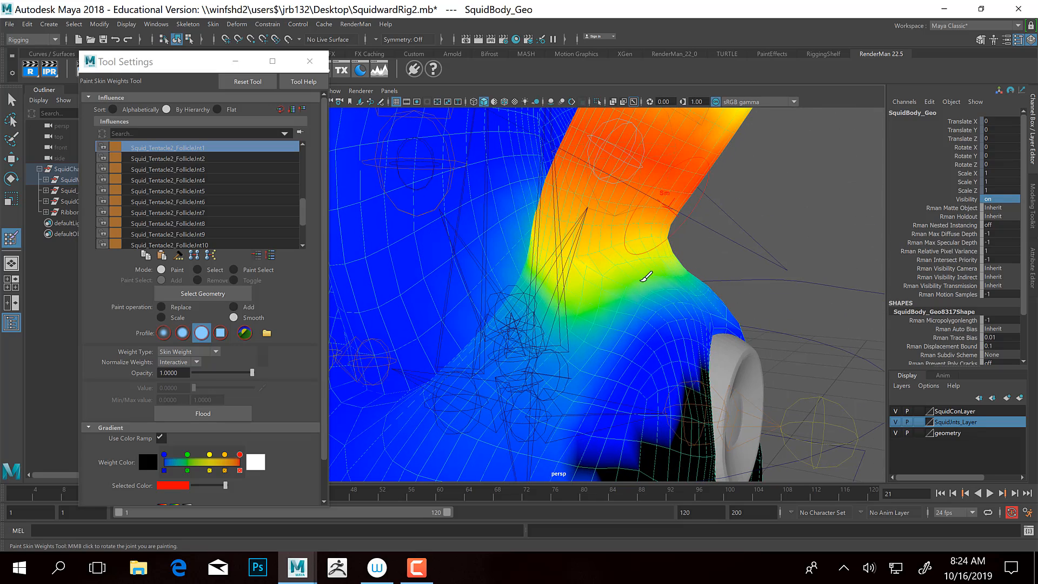
mouse_move(579, 270)
left_mouse_down("alt")
mouse_move(670, 264)
mouse_move(595, 280)
mouse_move(612, 235)
left_mouse_up("alt")
mouse_move(611, 236)
left_mouse_down()
mouse_move(649, 258)
mouse_move(692, 220)
mouse_move(710, 292)
mouse_move(695, 209)
mouse_move(684, 289)
mouse_move(719, 254)
mouse_move(718, 302)
mouse_move(591, 270)
mouse_move(670, 213)
mouse_move(564, 255)
mouse_move(584, 268)
mouse_move(584, 287)
left_mouse_up()
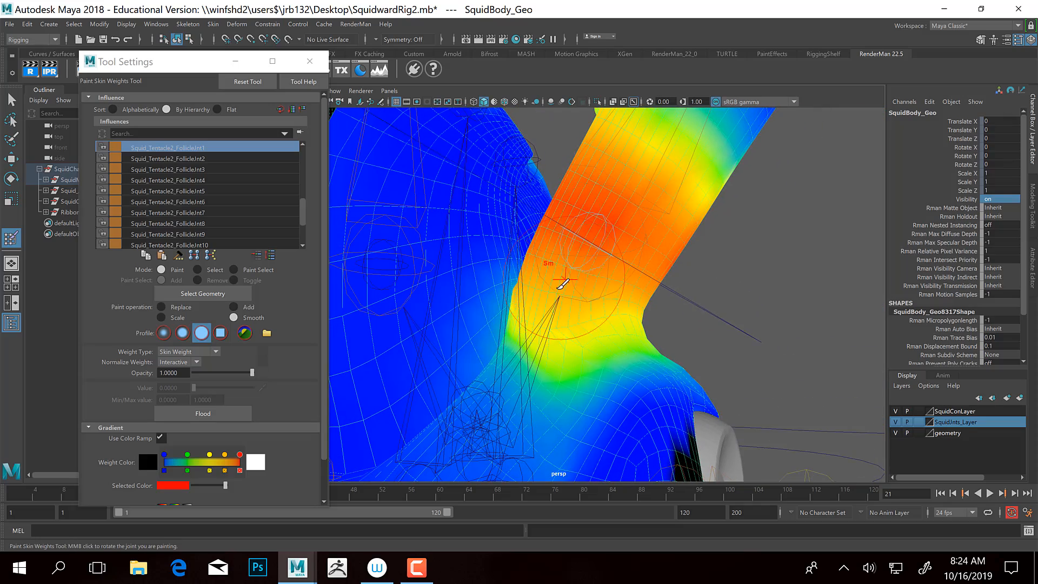
right_click_drag(584, 287, 585, 294, "alt")
middle_click_drag(586, 294, 585, 316, "alt")
mouse_move(651, 186)
left_mouse_down()
mouse_move(632, 255)
mouse_move(584, 229)
left_mouse_up()
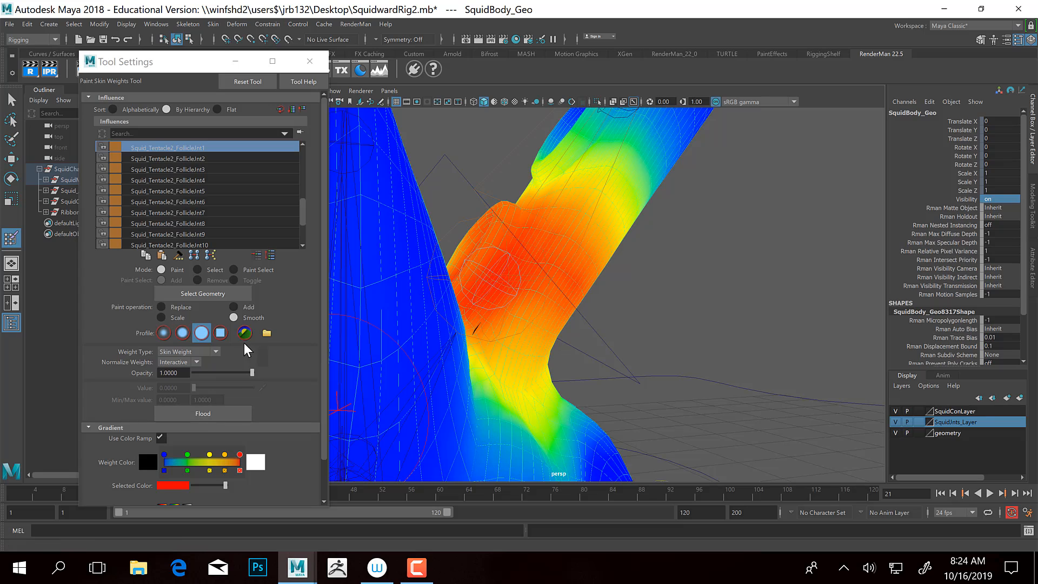
Flood the whole mesh with Smooth to soften Squid_Tentacle2_FollicleJnt1's weight falloff
left_click(203, 411)
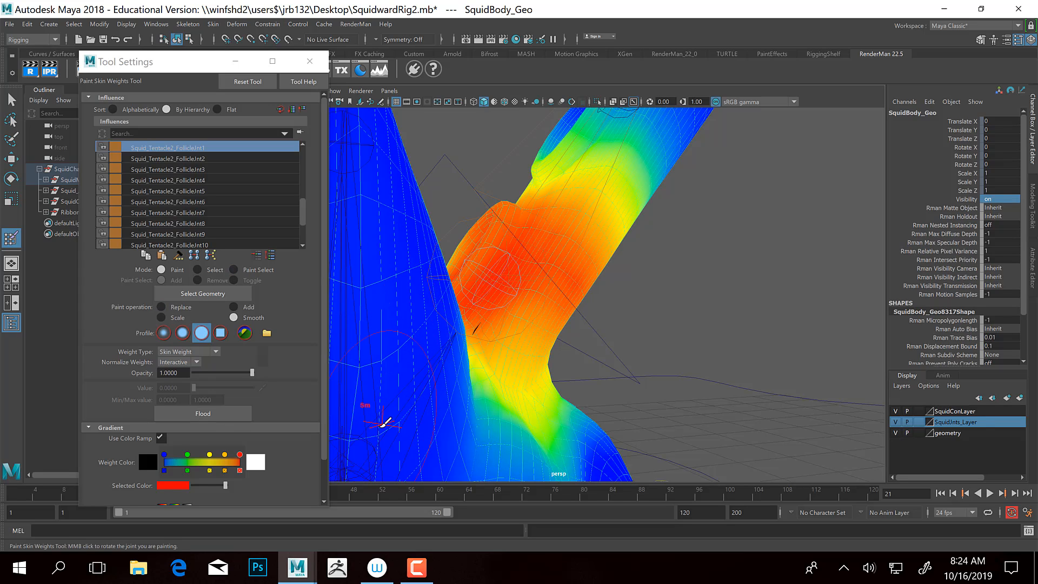
scroll(619, 367, "down", 10)
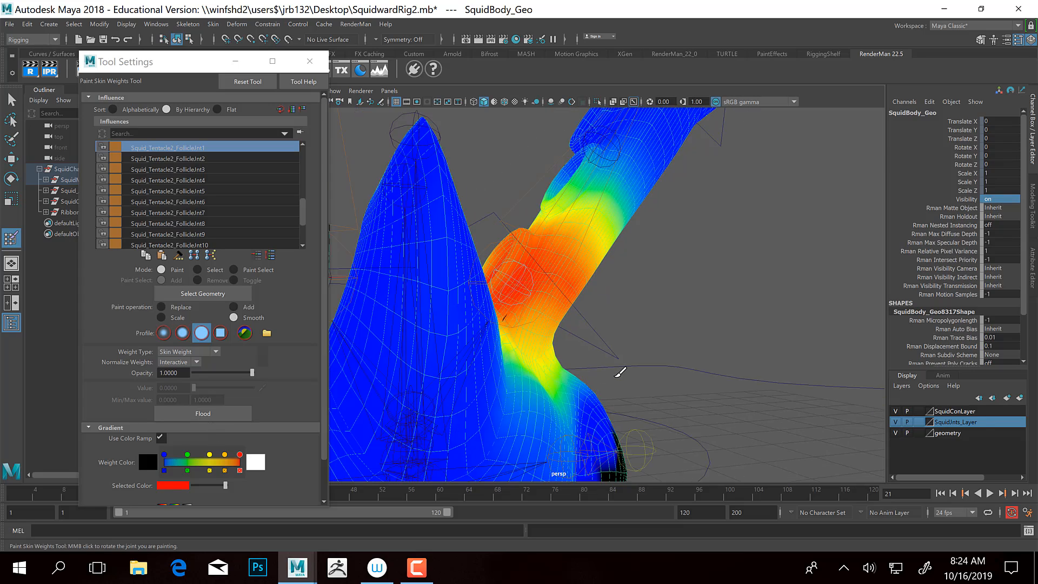
left_click_drag(621, 371, 675, 373, "alt")
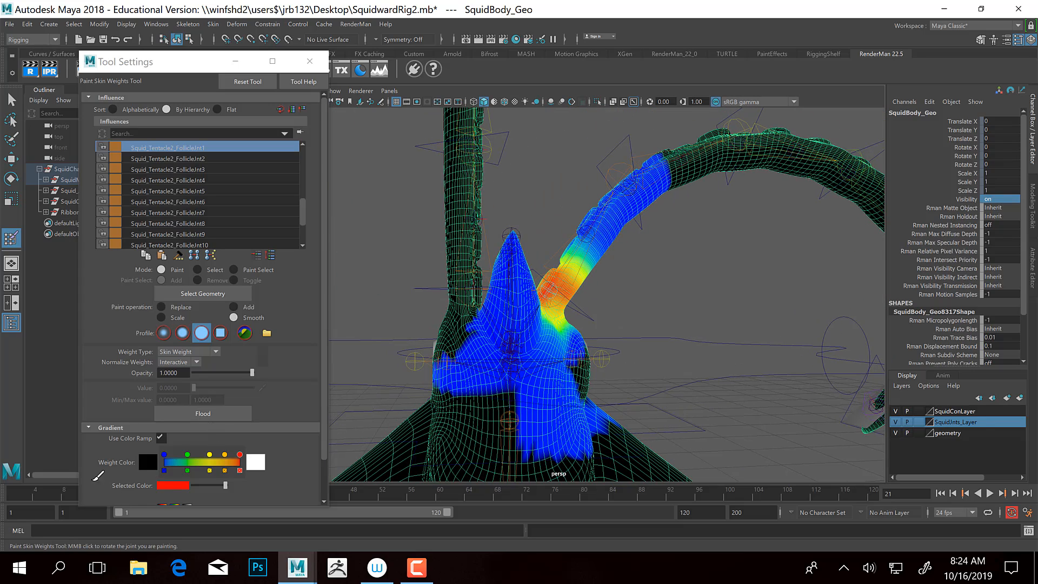
left_click(206, 413)
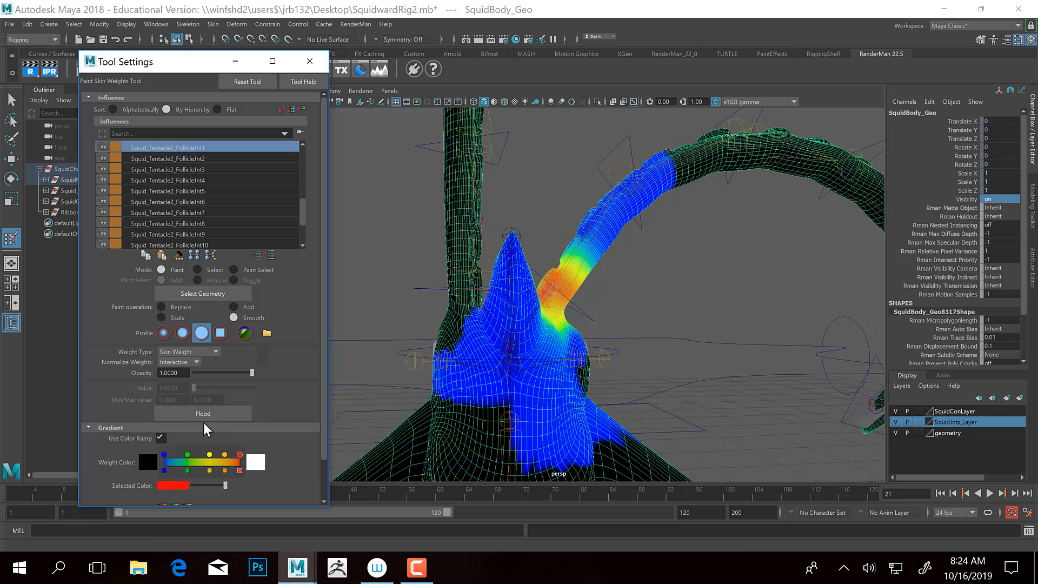
Try flooding the joint's weights with Replace at value 0, and undo the flood
left_click(162, 307)
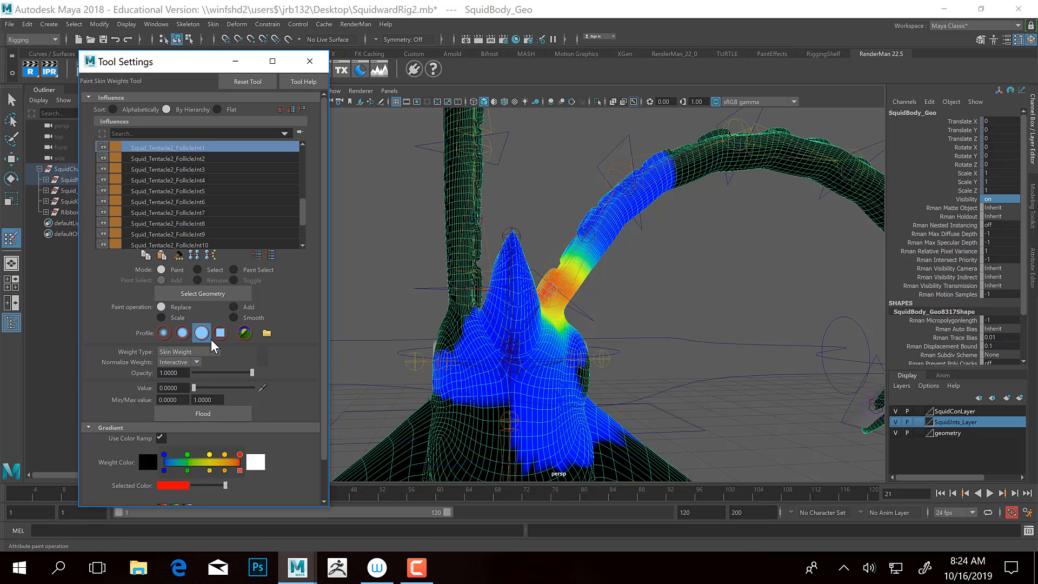
left_click(215, 414)
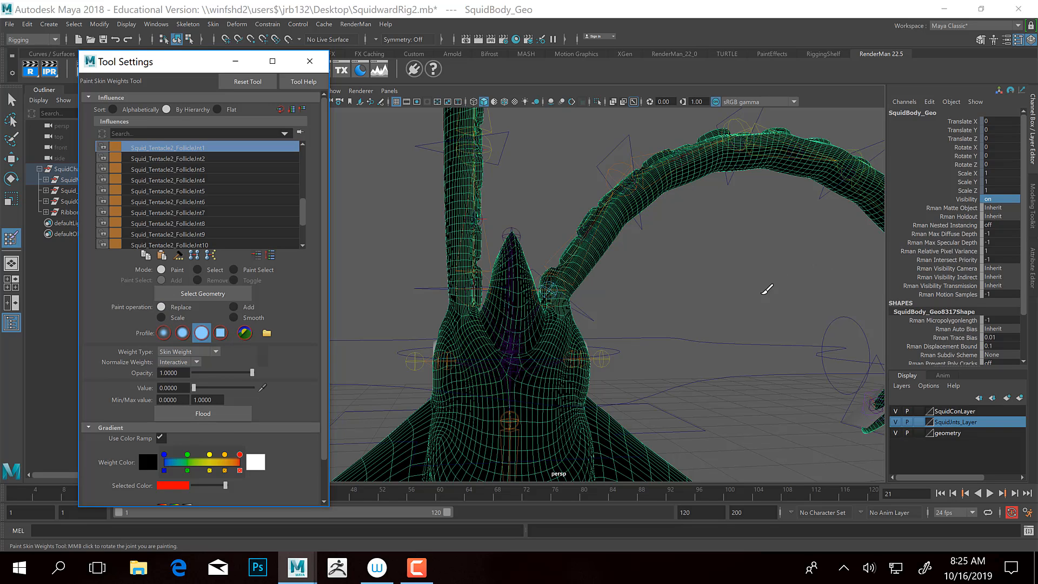
key("ctrl+z")
key("ctrl+z")
key("ctrl+z")
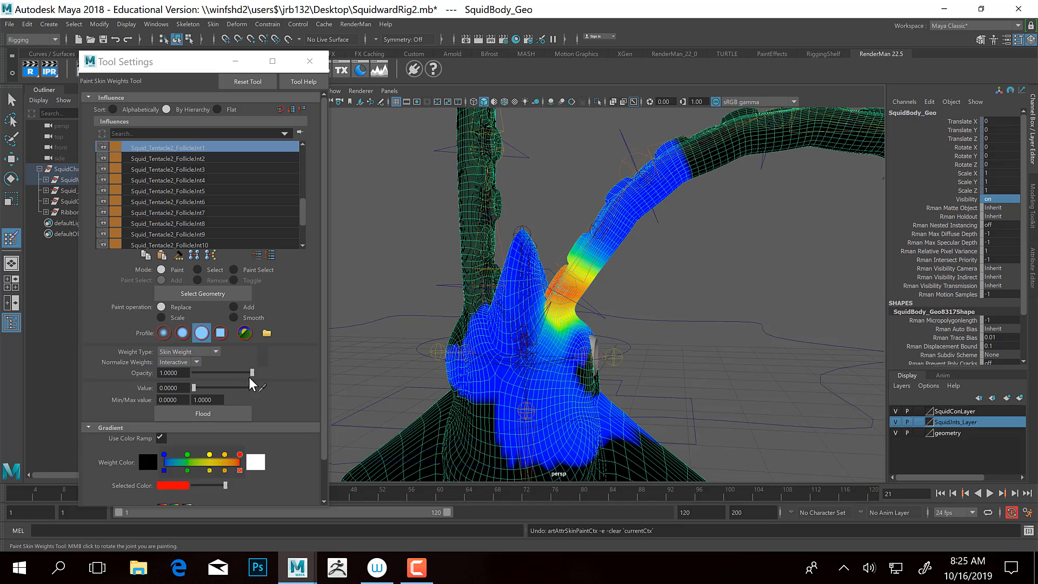
Try flooding the joint's weights with Replace at value 1, and undo the flood
left_click_drag(194, 388, 278, 387)
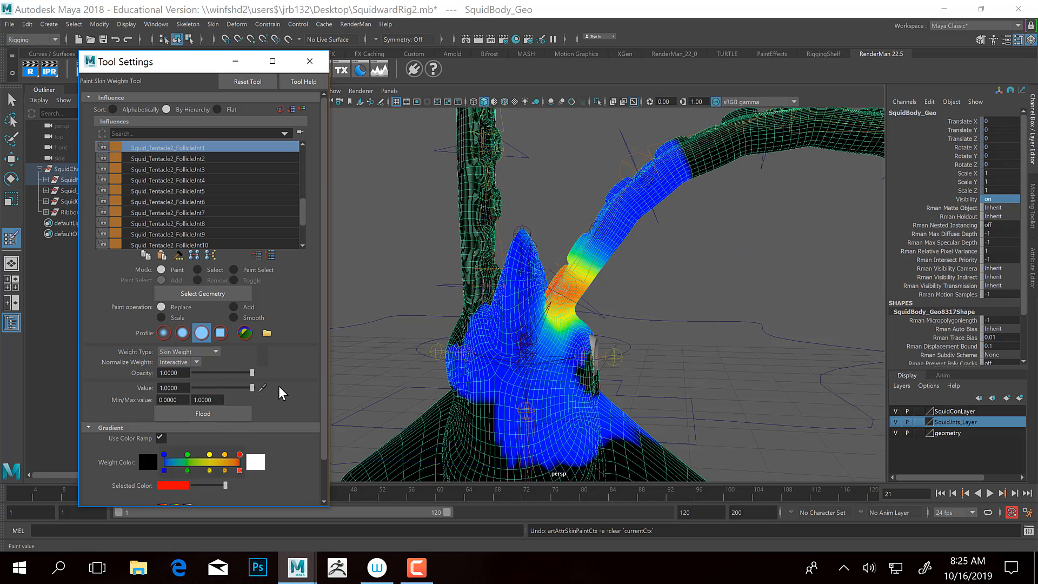
left_click(214, 414)
left_click_drag(647, 273, 541, 301, "alt")
mouse_move(541, 300)
right_mouse_down("alt")
mouse_move(534, 323)
mouse_move(598, 340)
right_mouse_up("alt")
left_click_drag(598, 340, 598, 336, "alt")
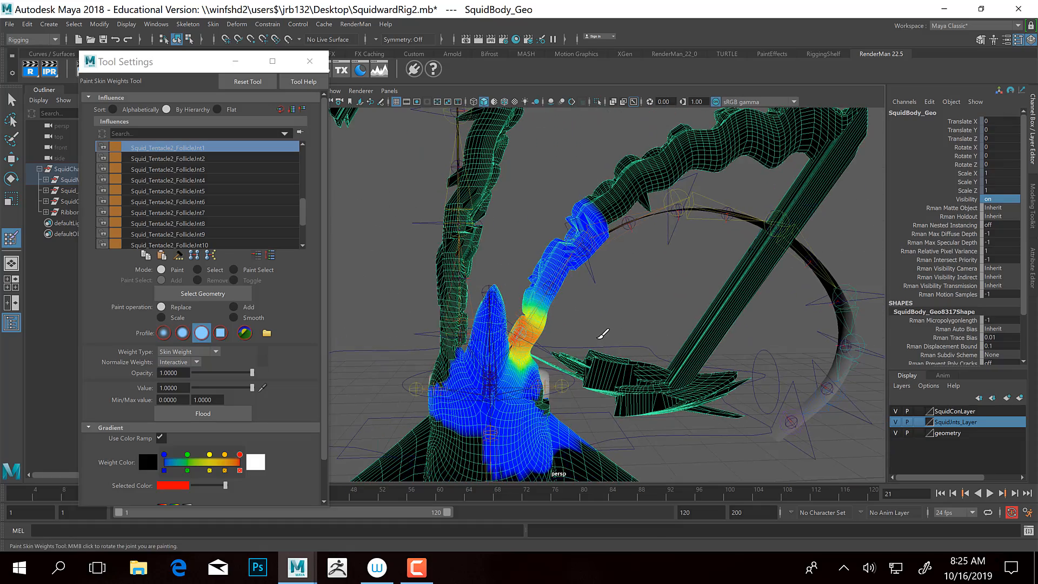
key("ctrl+z")
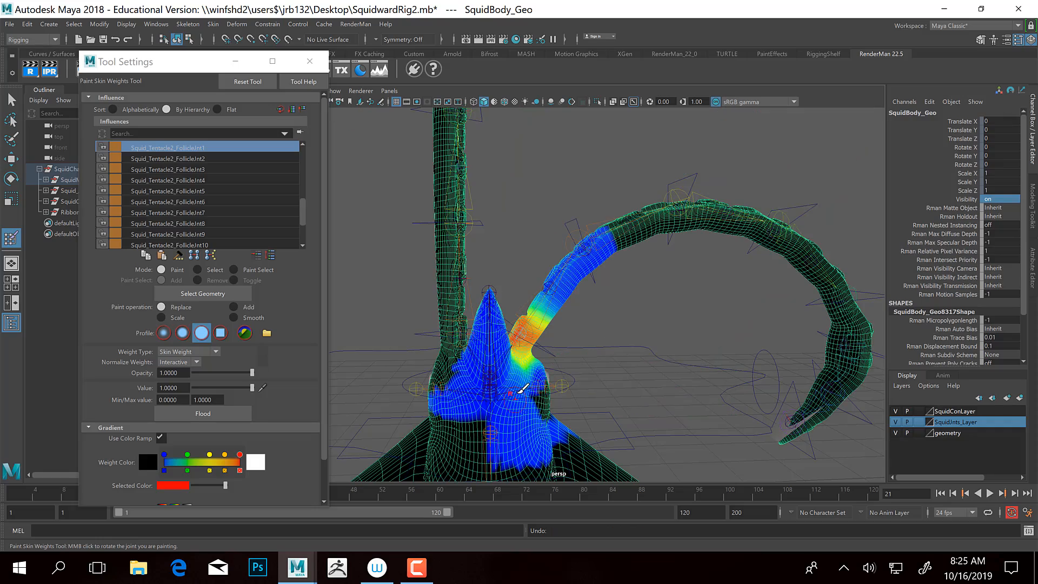
Set the paint operation to Smooth and flood Squid_Tentacle2_FollicleJnt1's weights repeatedly to soften the tentacle's base
right_click_drag(523, 387, 384, 297, "alt")
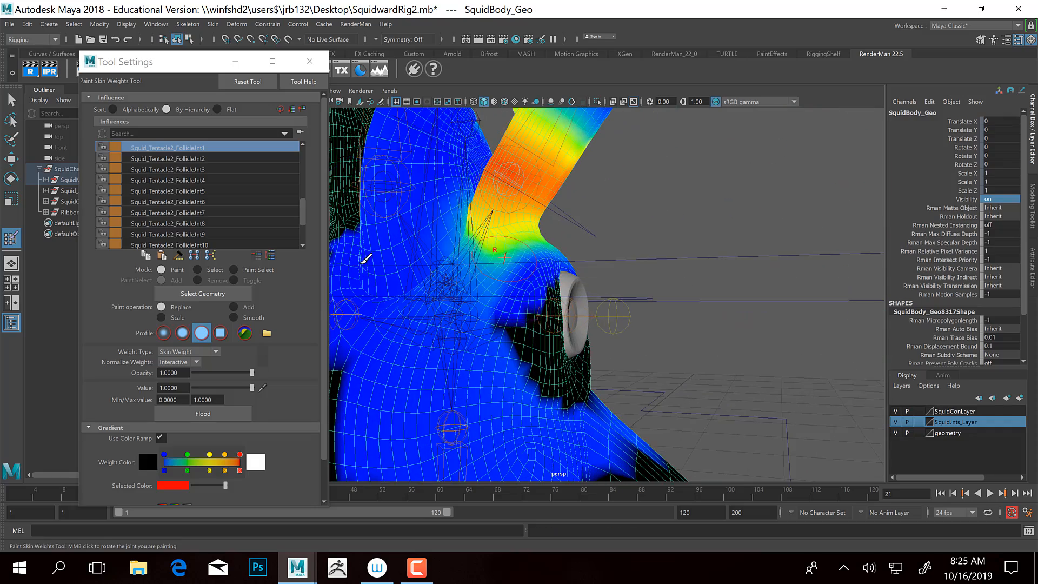
left_click_drag(366, 259, 391, 273, "alt")
right_click_drag(390, 273, 427, 286, "alt")
left_click(254, 319)
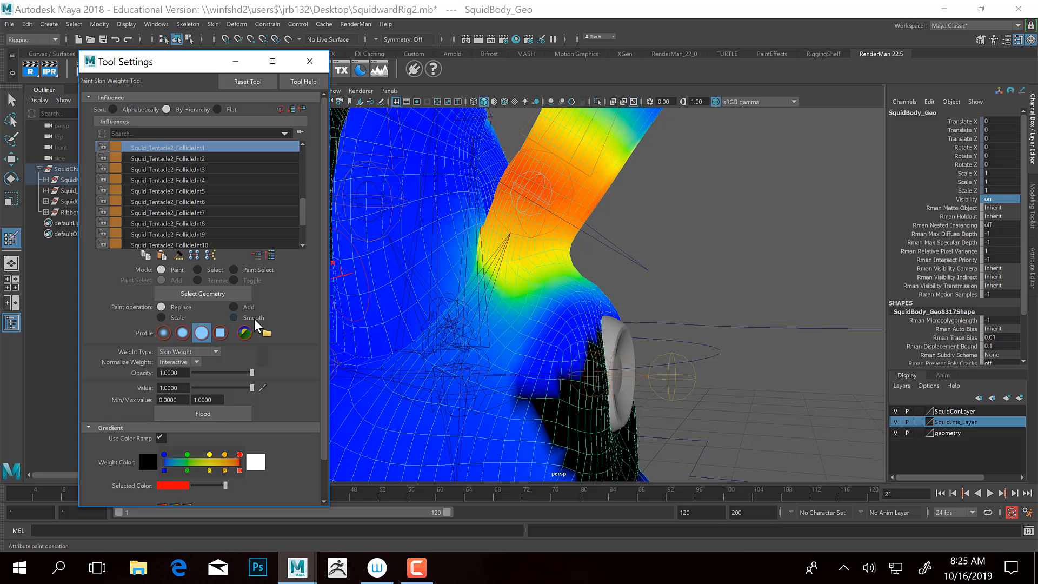
left_click(209, 413)
left_click(210, 413)
left_click(210, 413)
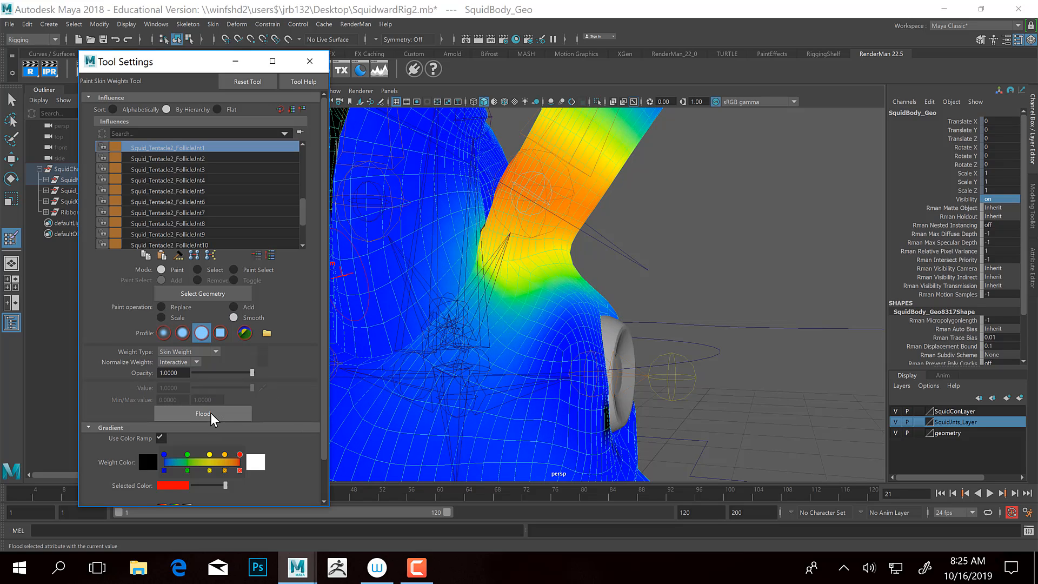
left_click_drag(579, 248, 556, 280, "alt")
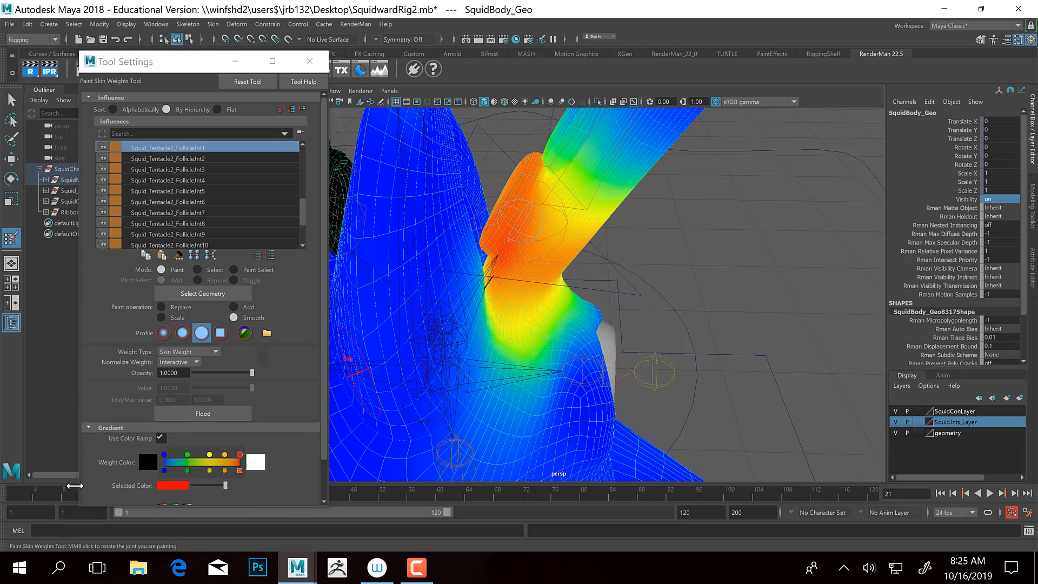
left_click(208, 417)
left_click(208, 416)
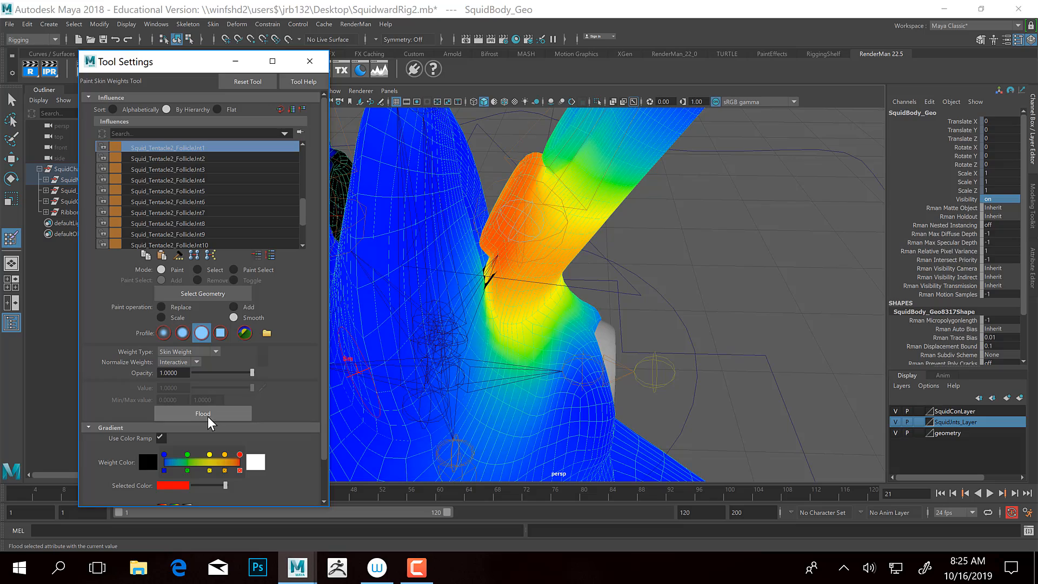
left_click(208, 416)
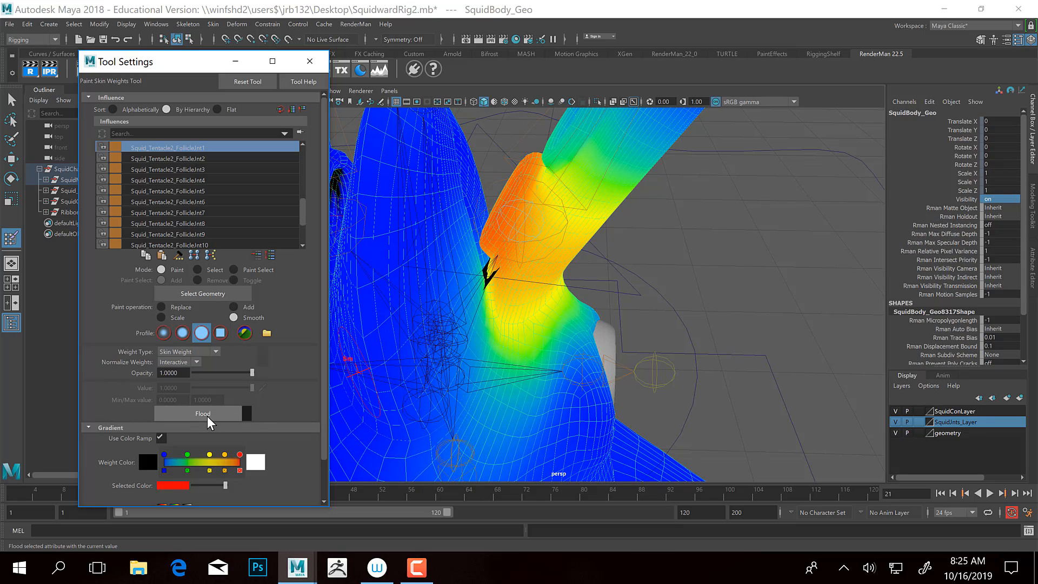
left_click(207, 416)
Select the Squid_Tentacle2_FollicleJnt2 influence and flood its weights with Smooth
left_click_drag(564, 309, 456, 287, "alt")
middle_click_drag(630, 243, 665, 401, "alt")
right_click_drag(665, 401, 589, 308, "alt")
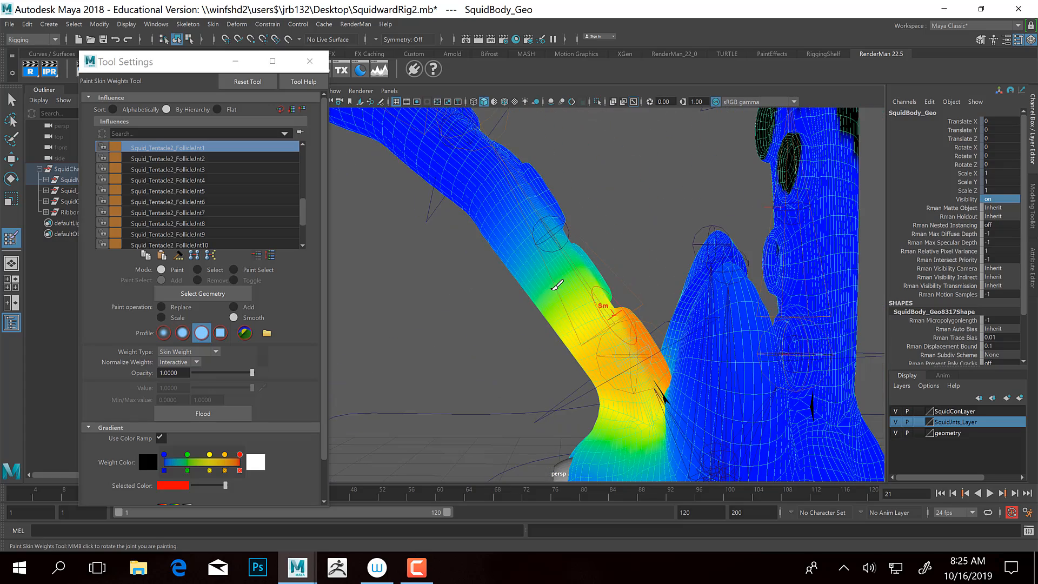
left_click(172, 158)
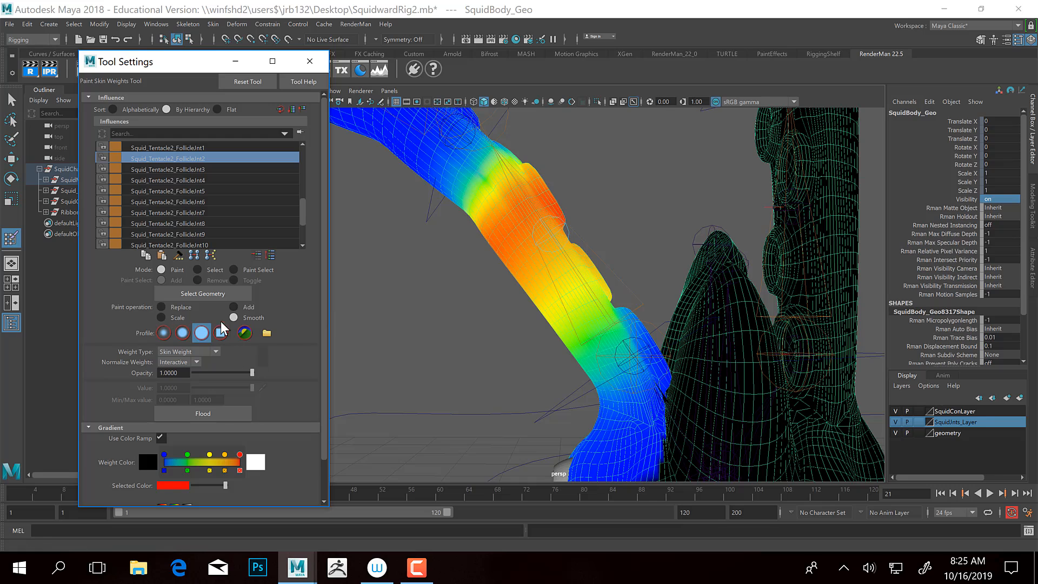
left_click(219, 415)
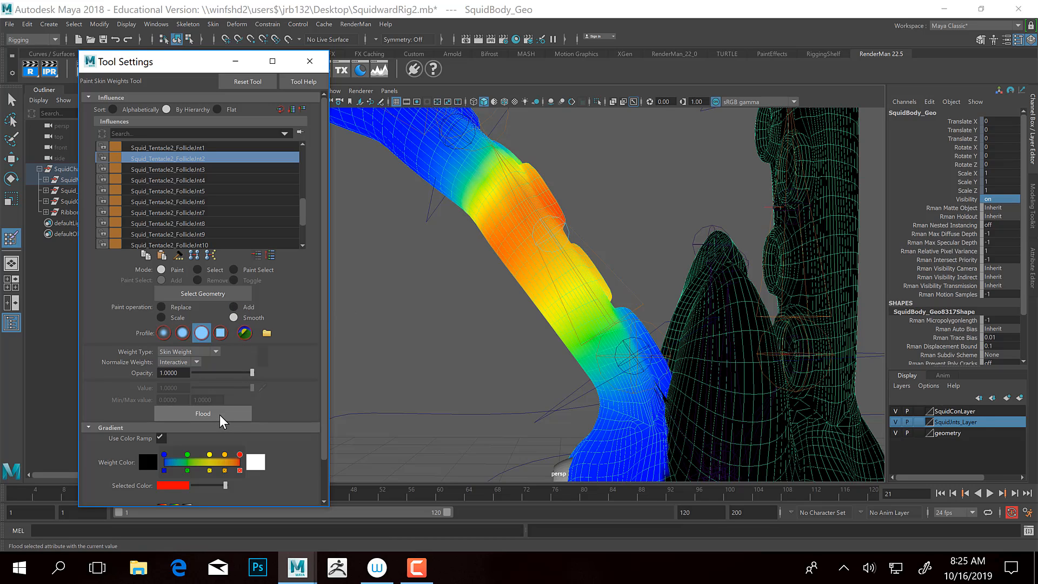
left_click(221, 413)
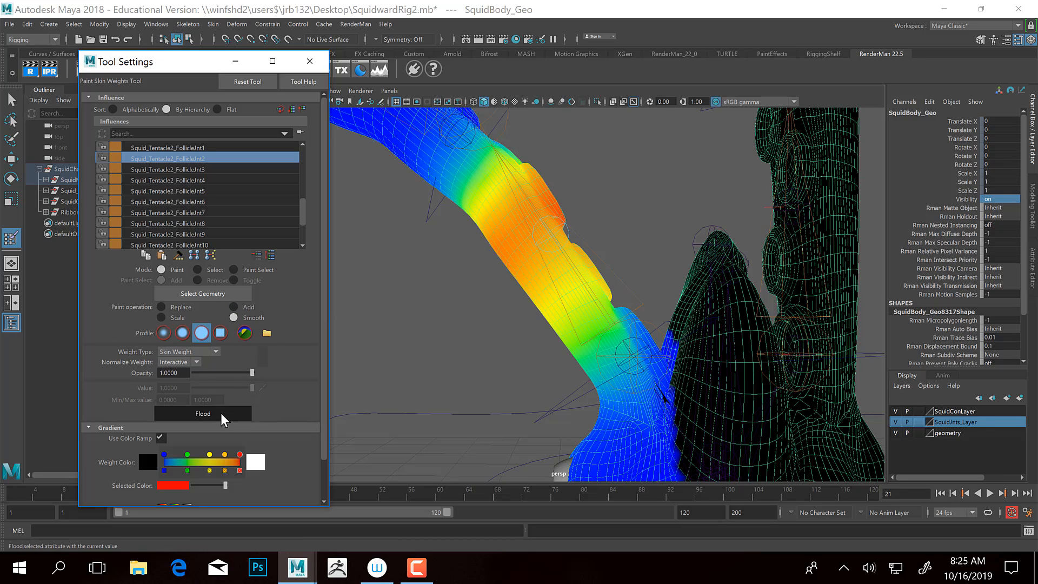
Smooth the weights of Squid_Tentacle2_FollicleJnt3 by flooding them twice
left_click(177, 172)
middle_click_drag(475, 241, 545, 306, "alt")
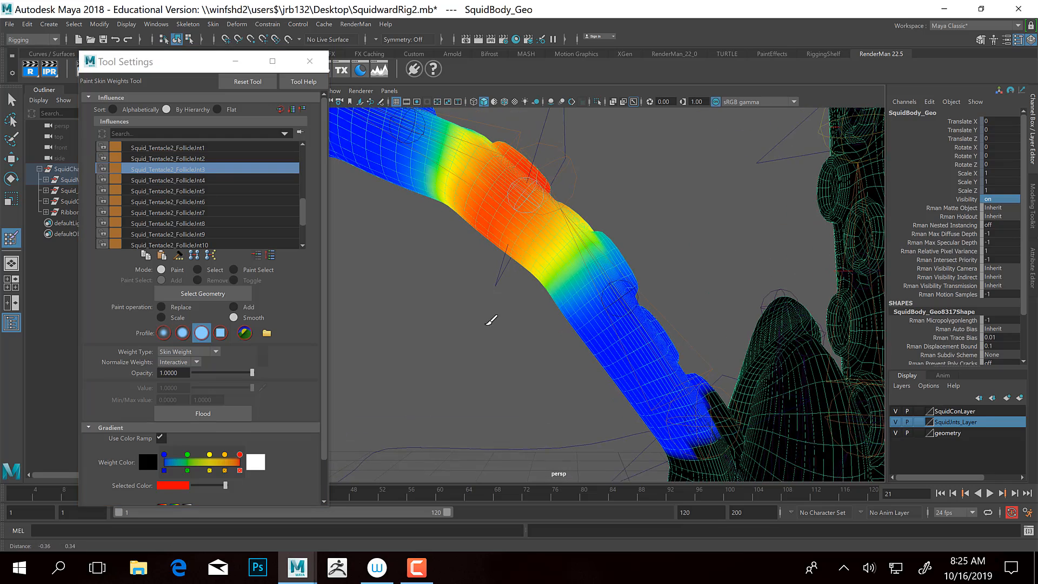
left_click(206, 412)
left_click(205, 414)
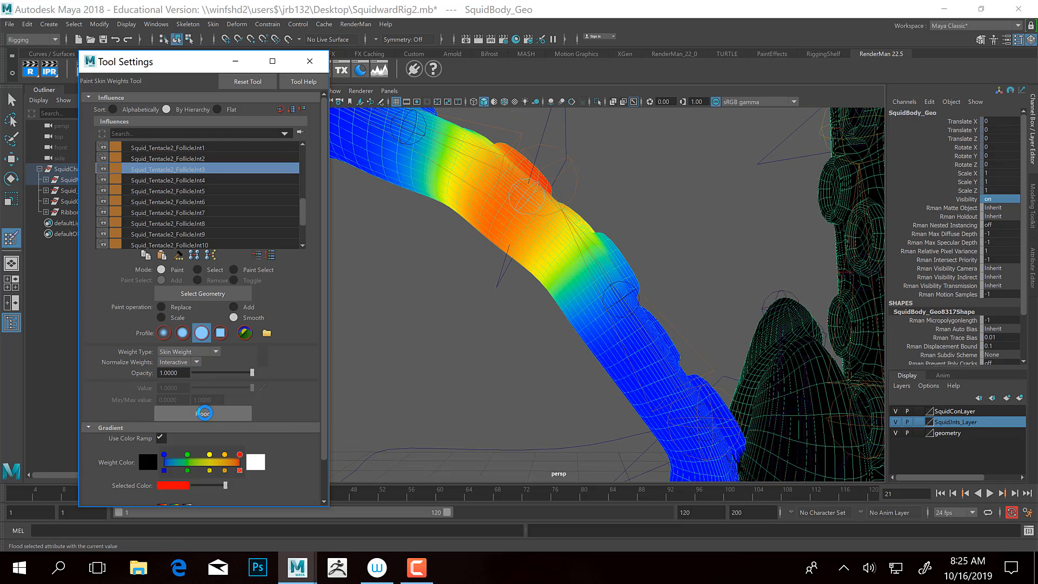
Switch to the Squid_Tentacle2_FollicleJnt4 influence and flood-smooth its weights along the tentacle
middle_click_drag(394, 267, 556, 319, "alt")
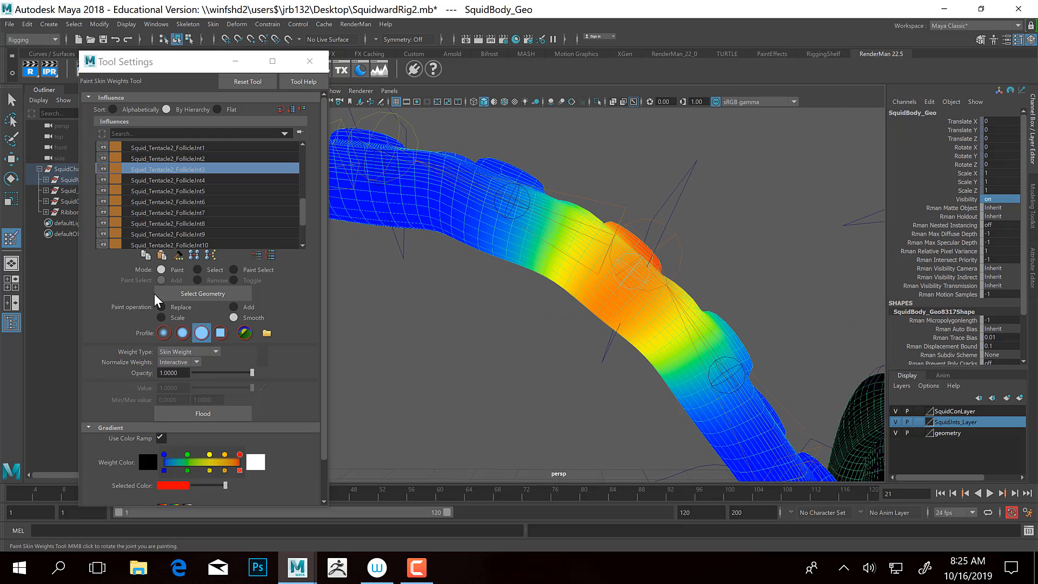
left_click(179, 180)
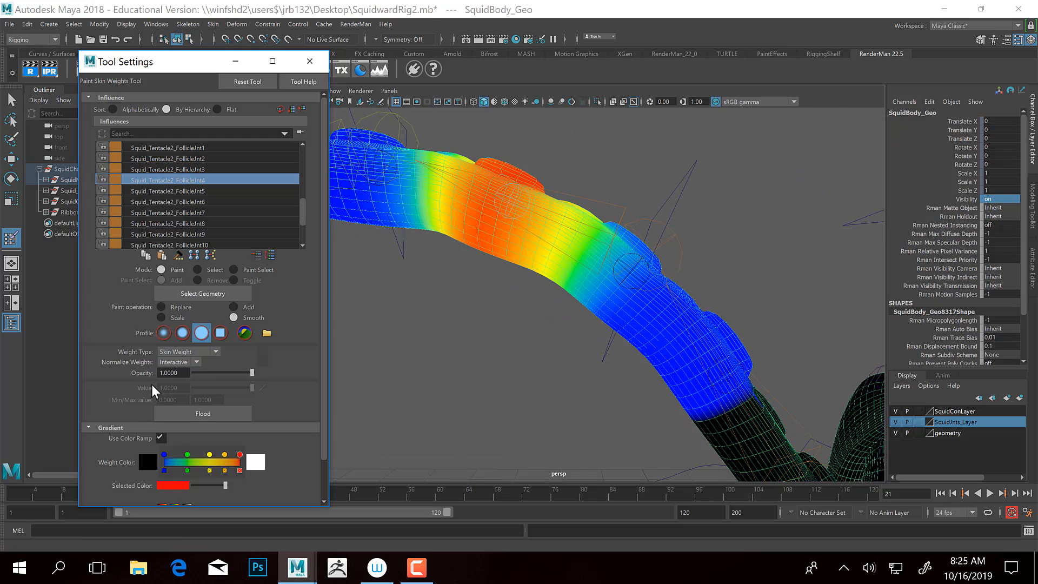
left_click(193, 414)
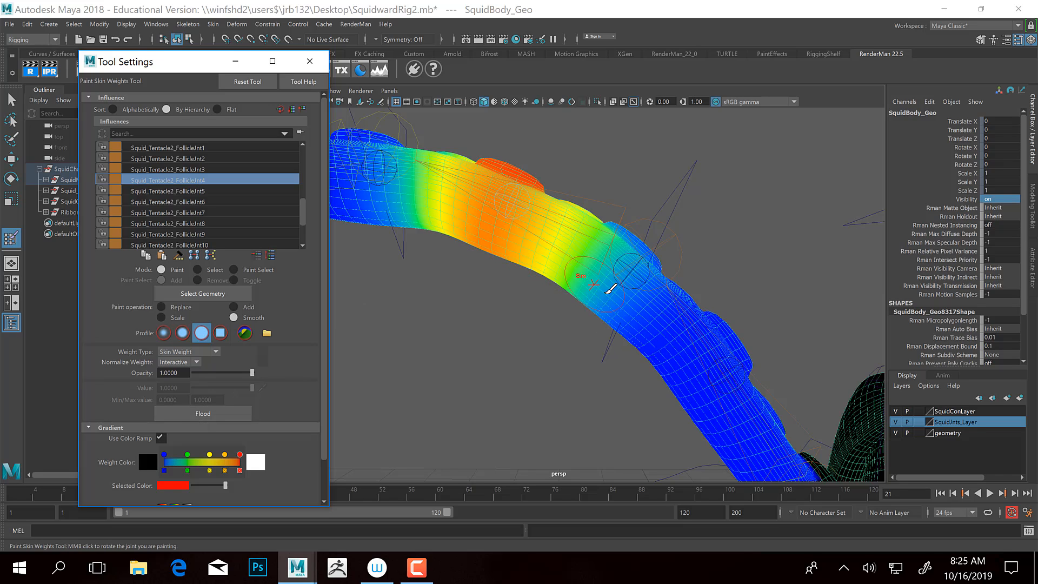
left_click_drag(472, 260, 273, 427, "alt")
left_click(209, 414)
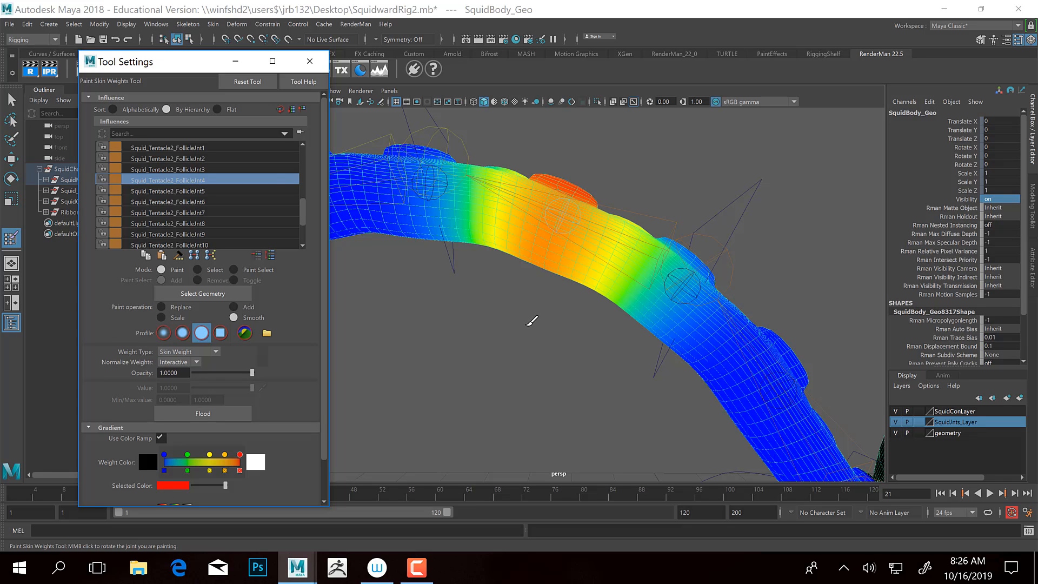
Select Squid_Tentacle2_FollicleJnt5 and flood its weights with Smooth to soften the falloff
left_click(195, 191)
middle_click_drag(422, 278, 491, 297, "alt")
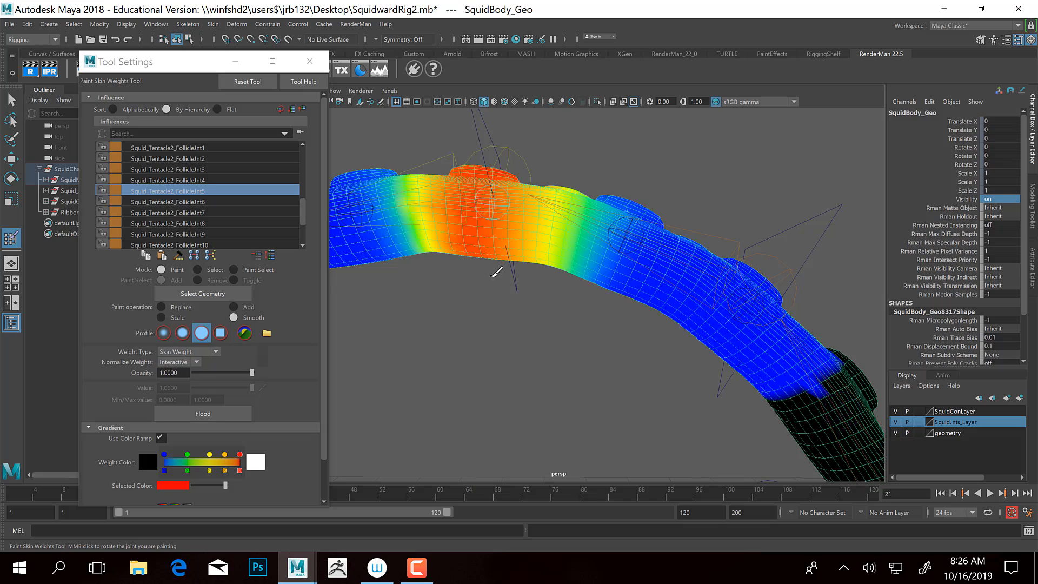
left_click(206, 412)
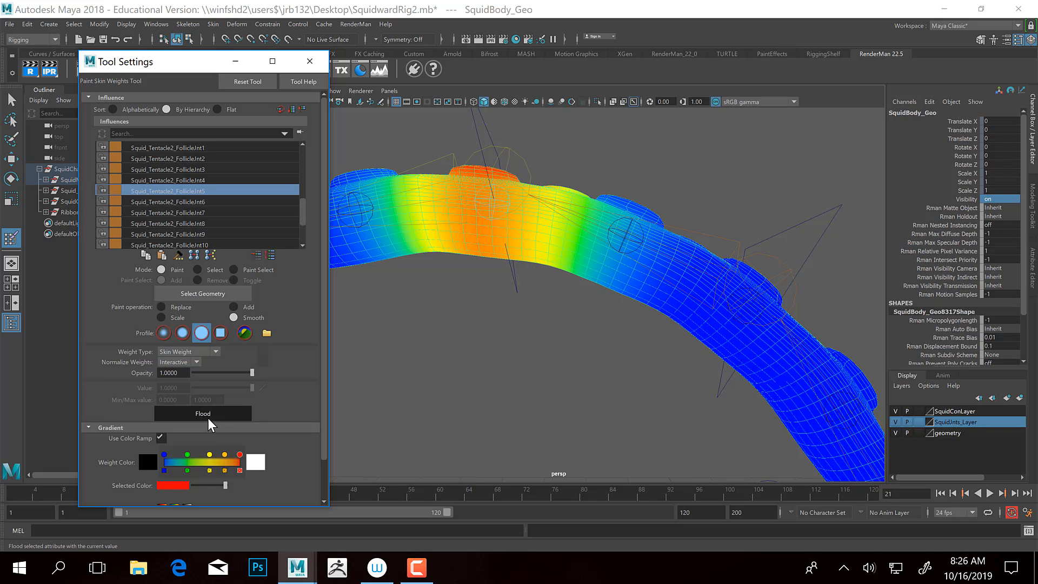
Choose Squid_Tentacle2_FollicleJnt6 and flood its weights with Smooth four times
left_click_drag(579, 317, 607, 325, "alt")
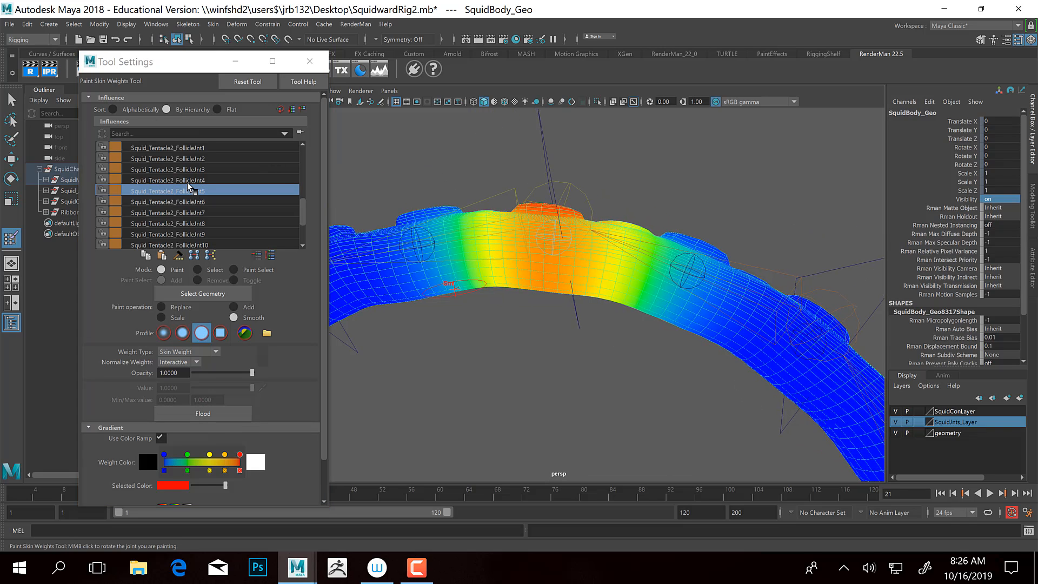
left_click(186, 203)
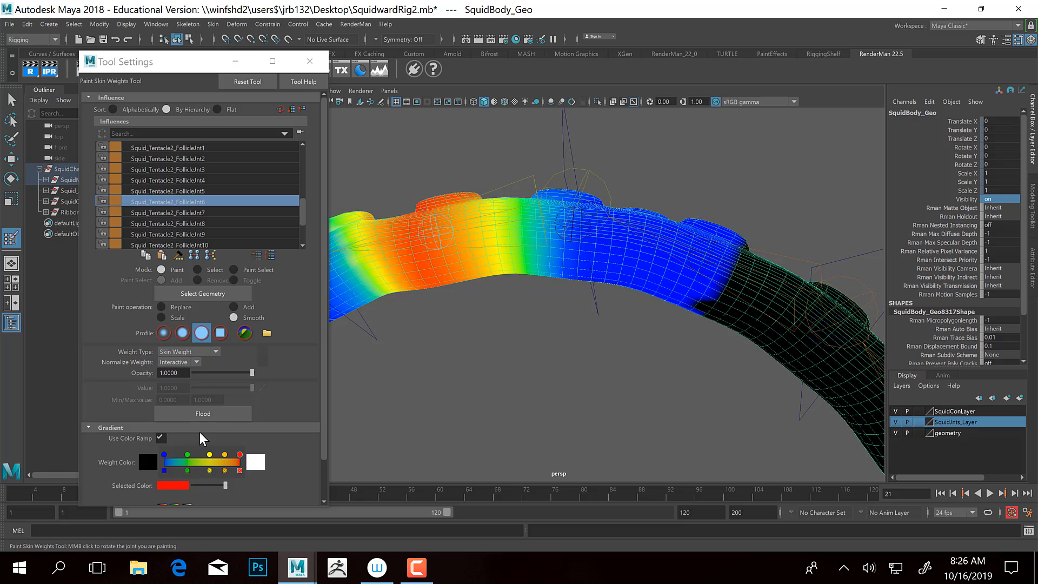
left_click(216, 415)
left_click(214, 415)
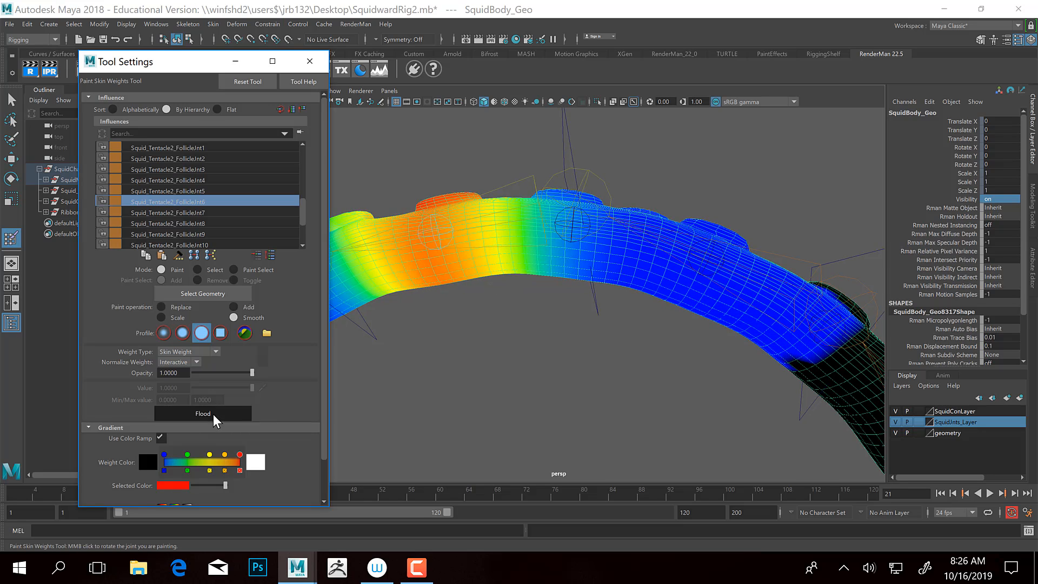
left_click(213, 416)
left_click(211, 417)
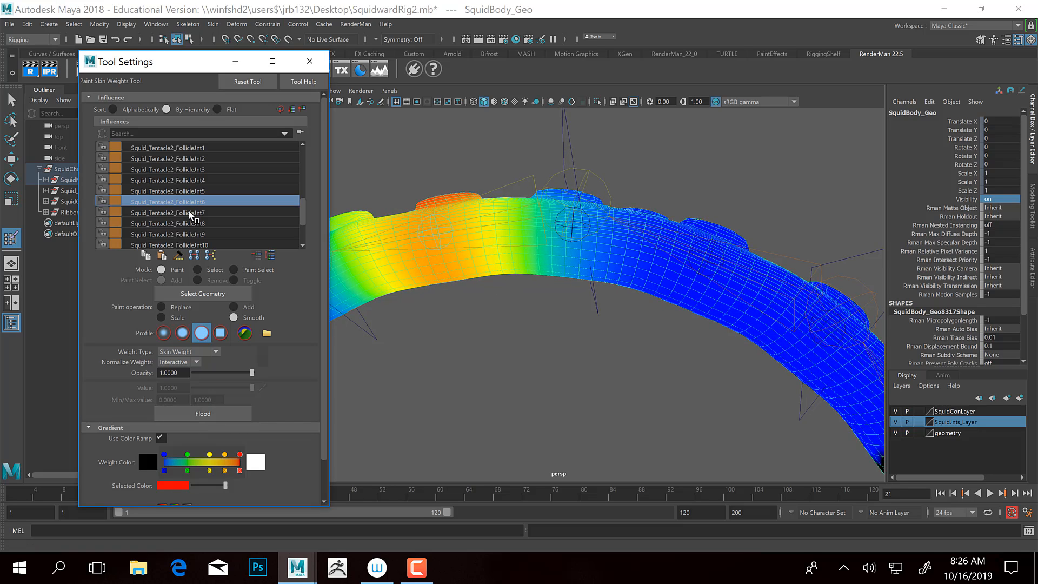
Soften Squid_Tentacle2_FollicleJnt7's weights with four Smooth floods
left_click(183, 214)
left_click_drag(519, 324, 407, 387, "alt")
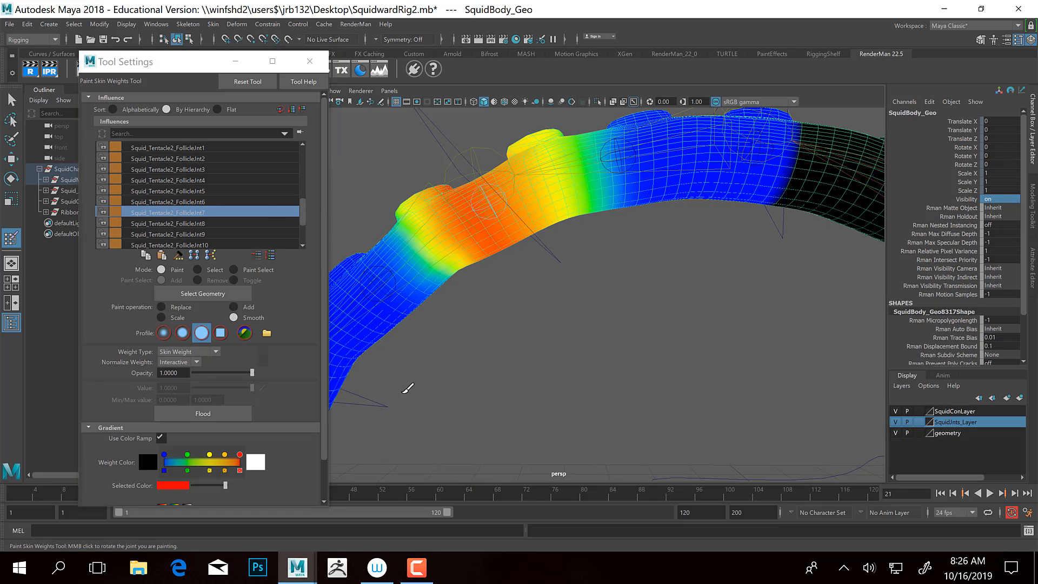
left_click(204, 415)
left_click(205, 415)
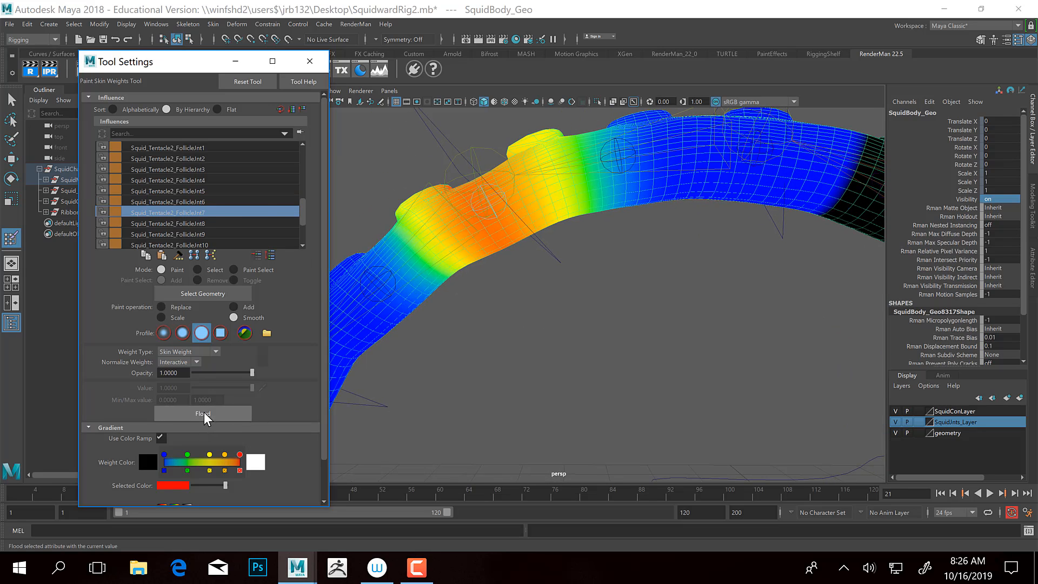
left_click(205, 417)
left_click(205, 416)
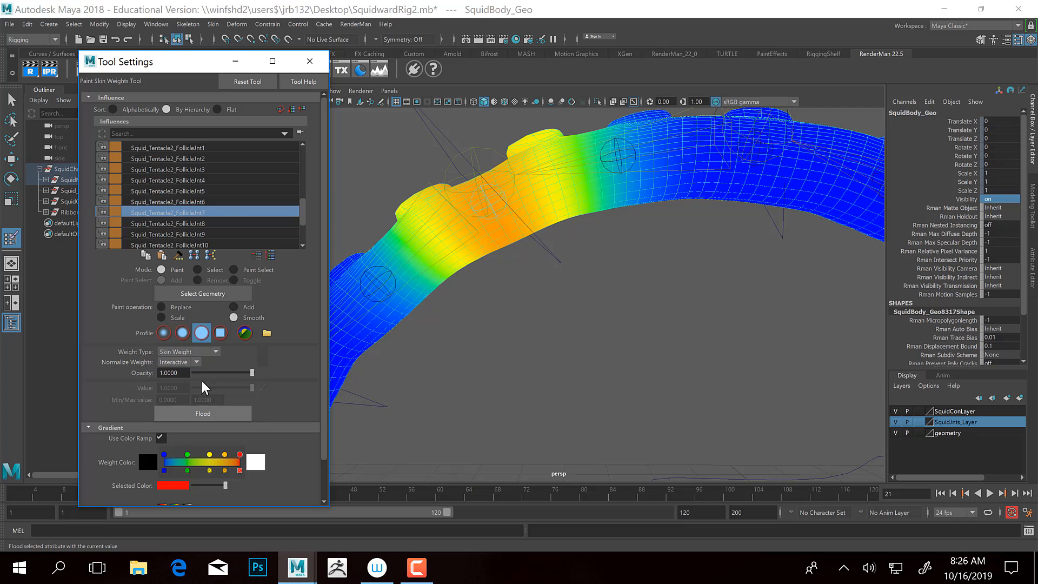
Select the Squid_Tentacle2_FollicleJnt8 influence and flood its weights with Smooth repeatedly
left_click(177, 222)
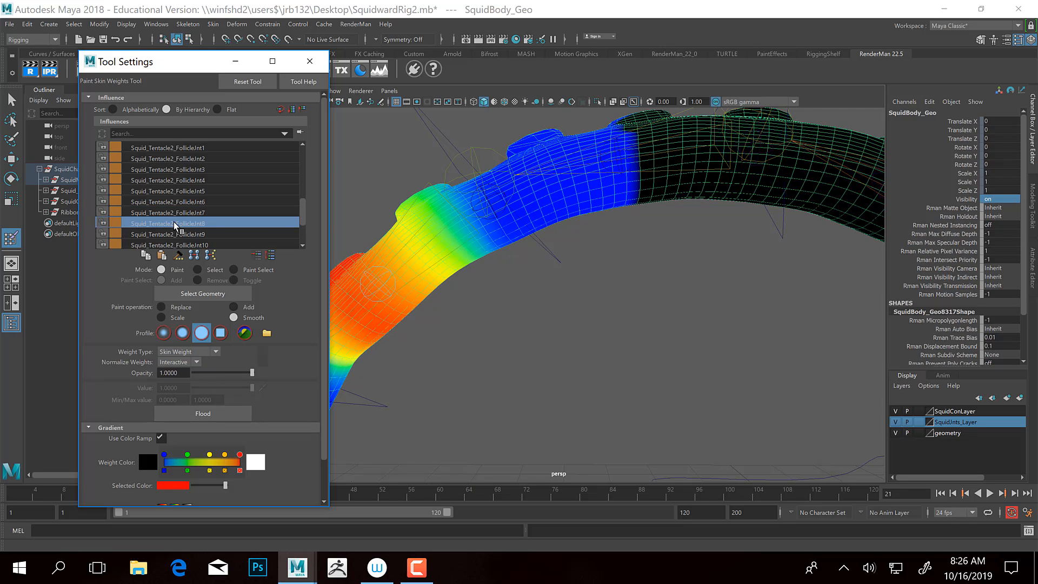
left_click(205, 415)
left_click(205, 415)
left_click_drag(519, 340, 607, 290, "alt")
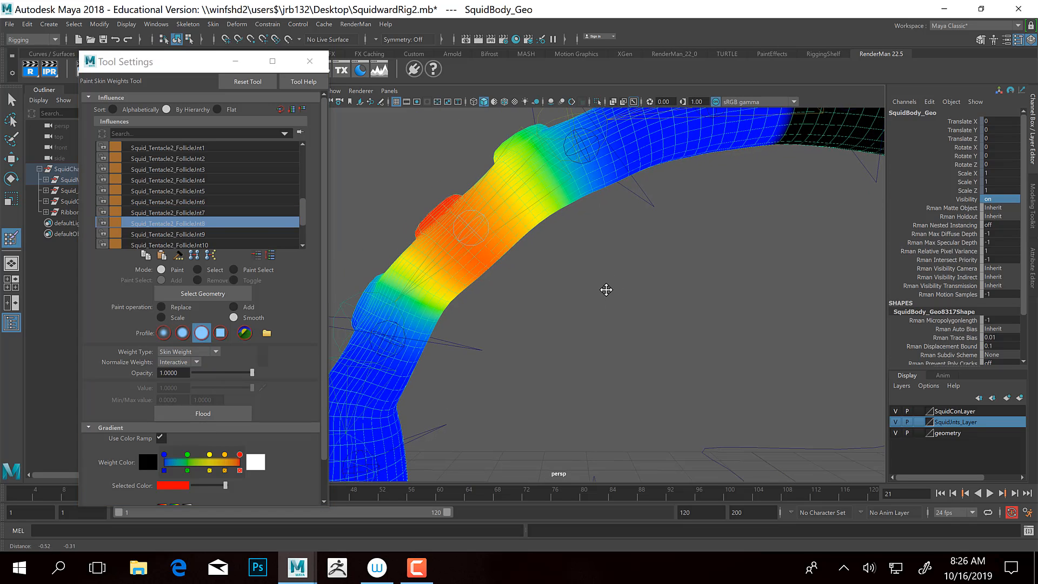
left_click(210, 415)
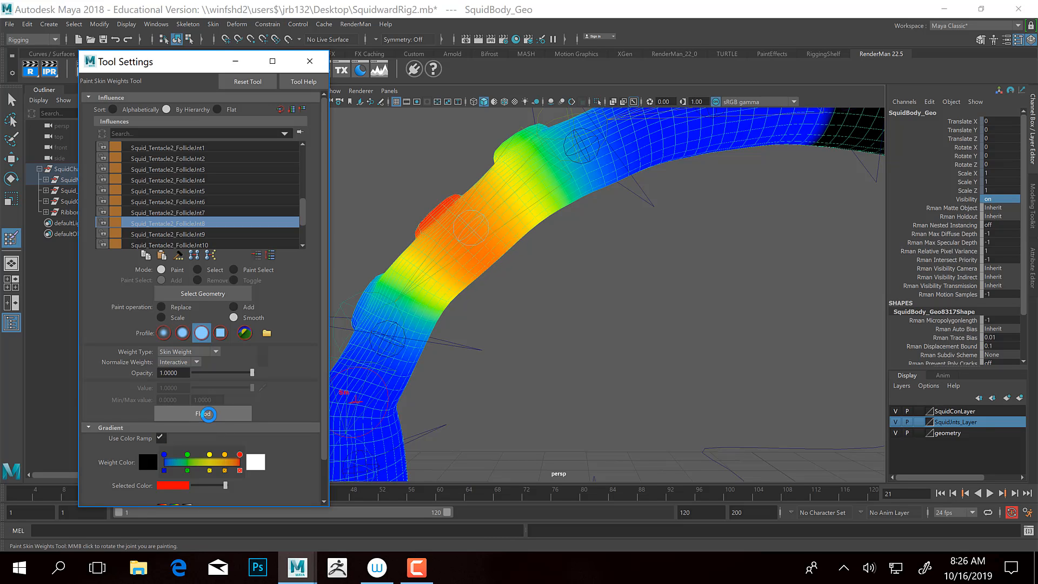
left_click(209, 414)
left_click(209, 415)
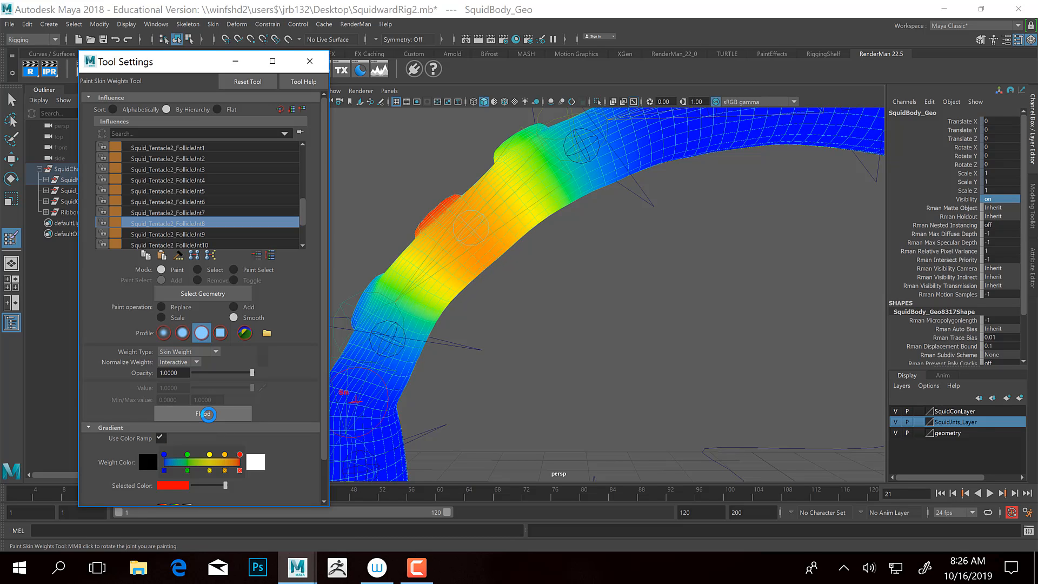
Select Squid_Tentacle2_FollicleJnt9 near the tentacle's tip and smooth its weights with four floods
scroll(567, 316, "down", 3)
middle_click_drag(646, 316, 579, 244, "alt")
scroll(528, 325, "down", 4)
left_click_drag(578, 245, 546, 288, "alt")
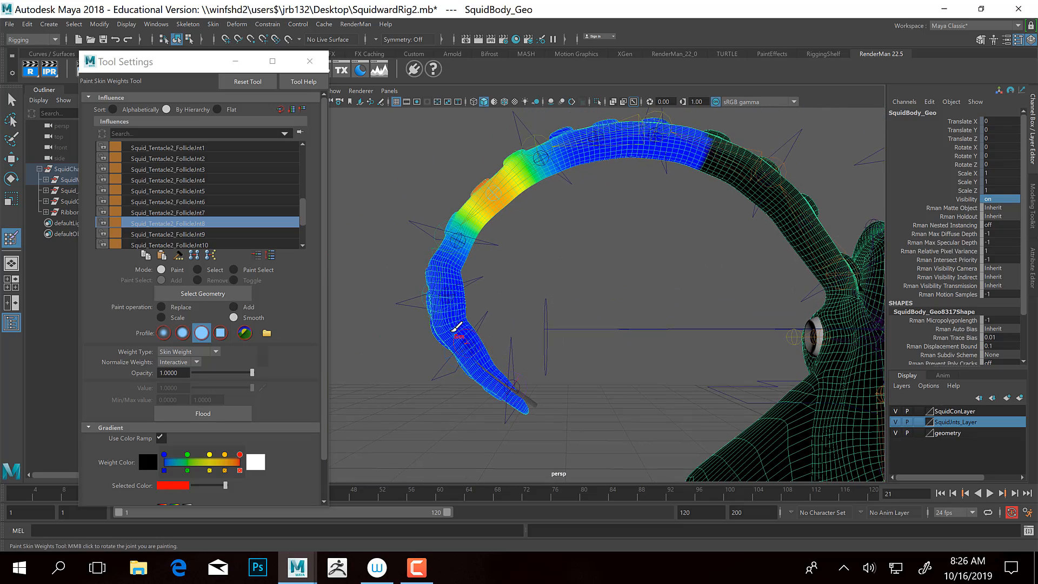
mouse_move(482, 274)
left_mouse_down("alt")
mouse_move(472, 316)
mouse_move(432, 273)
left_mouse_up("alt")
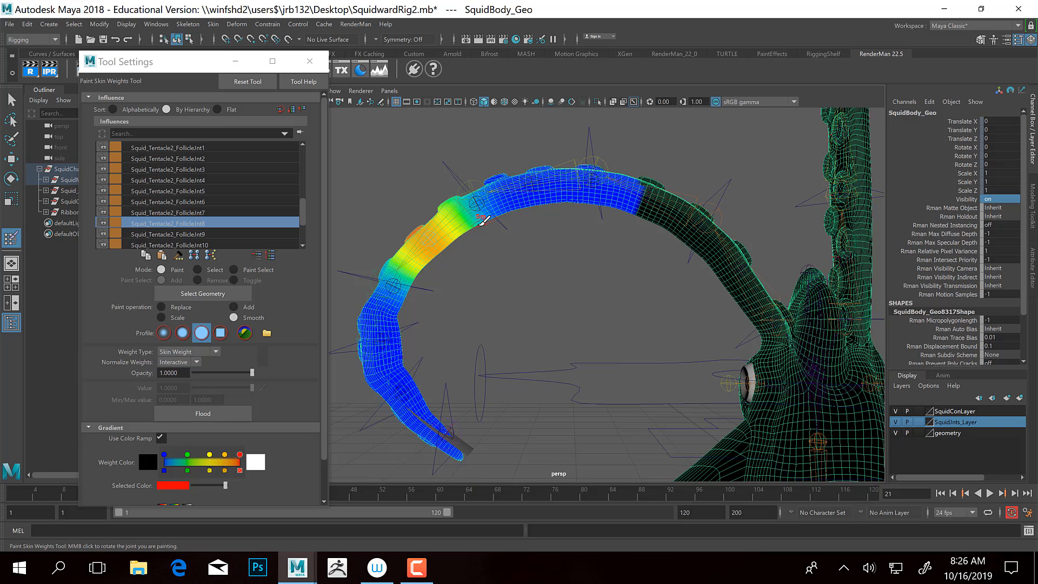
left_click(158, 234)
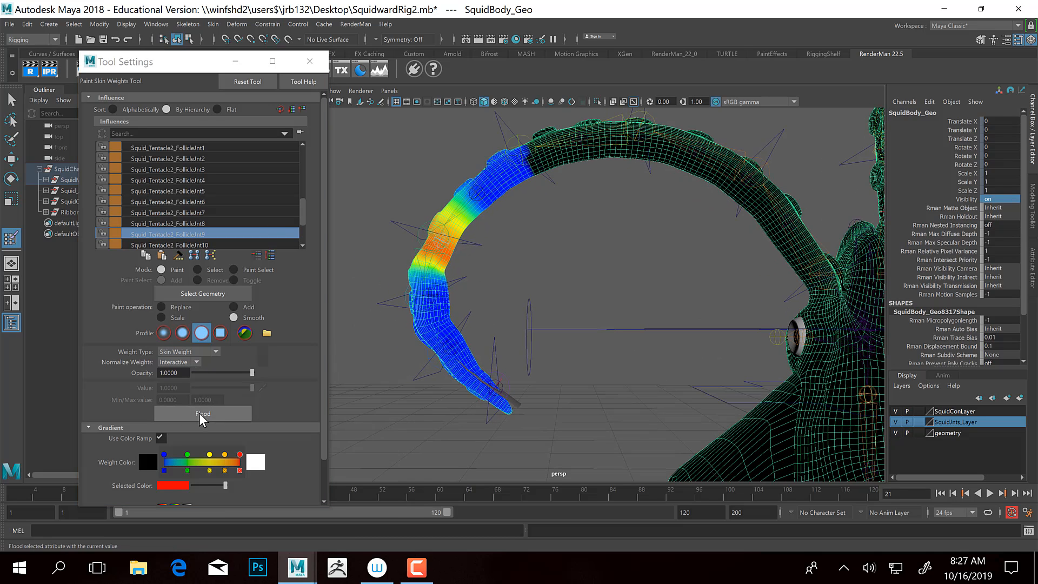
left_click(201, 415)
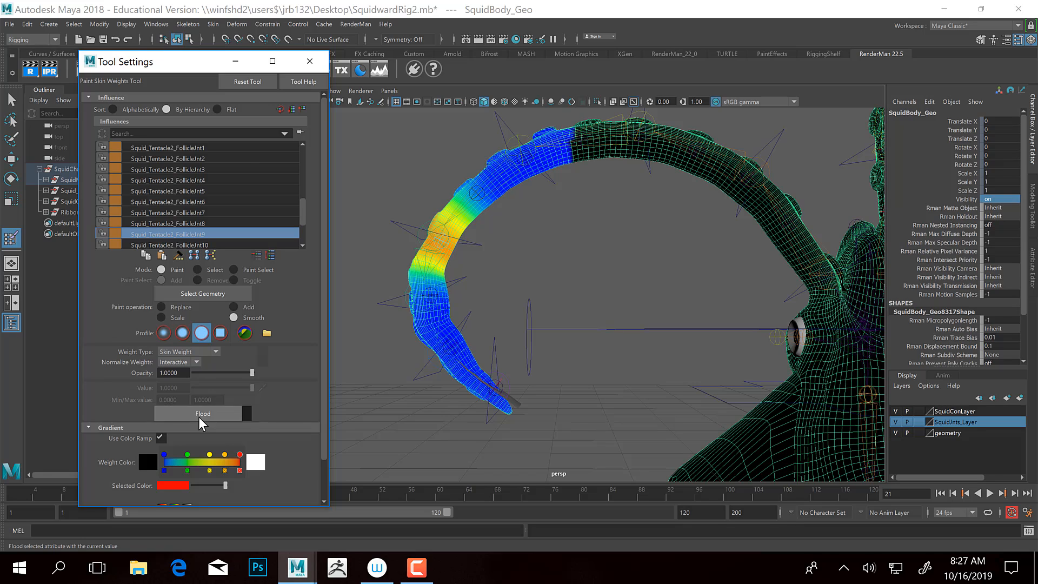
left_click(200, 416)
left_click(199, 416)
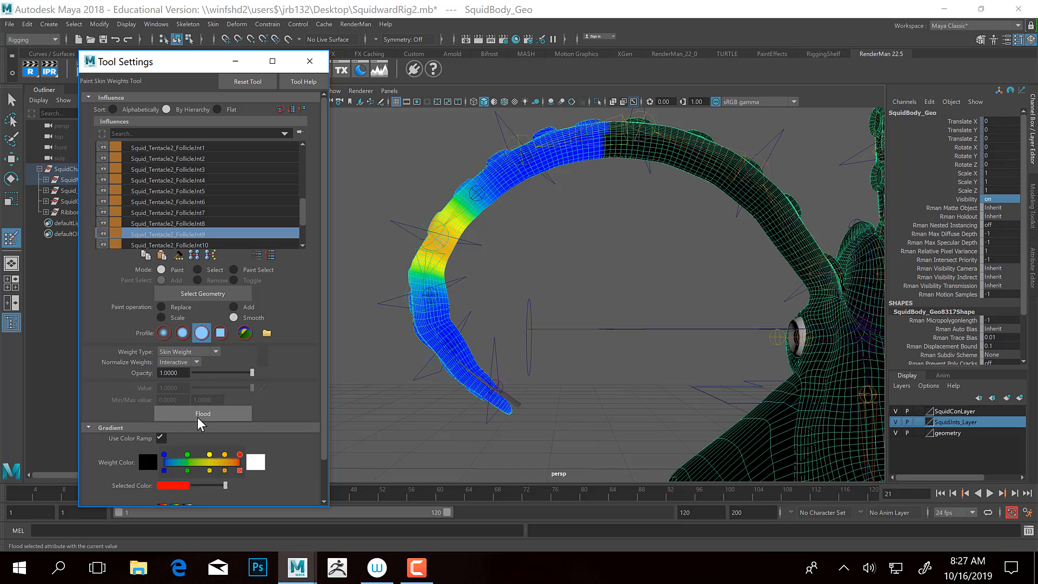
left_click(198, 418)
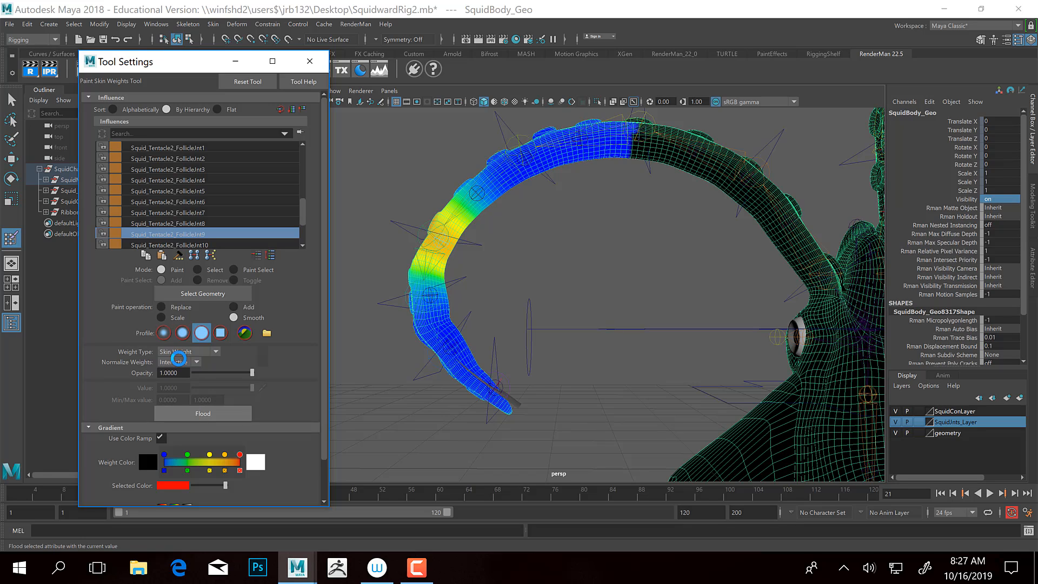
Select the Squid_Tentacle2_FollicleJnt10 influence and flood its weights with Smooth six times
left_click(186, 245)
left_click(191, 415)
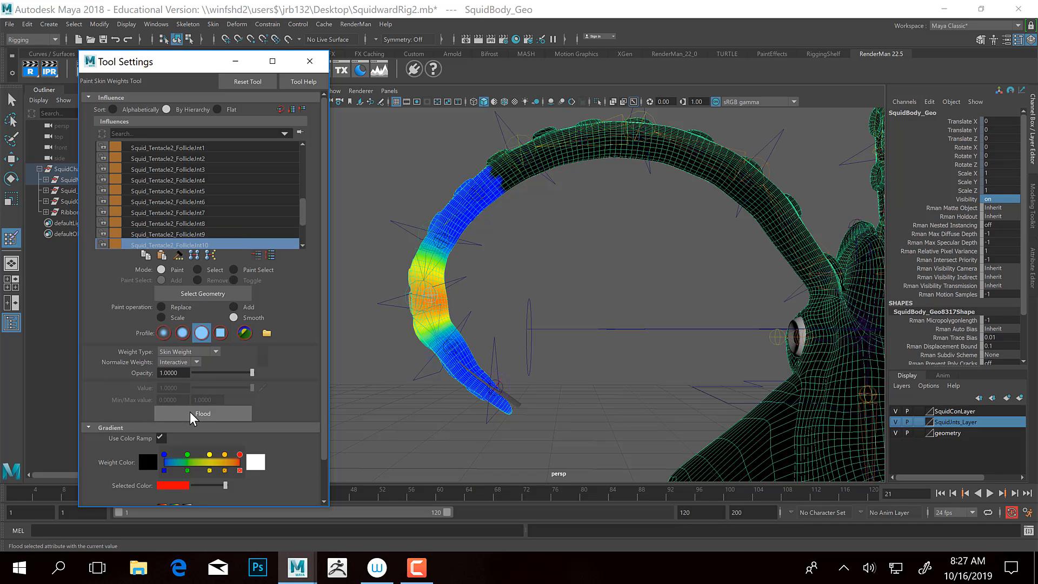
left_click(191, 415)
left_click(191, 415)
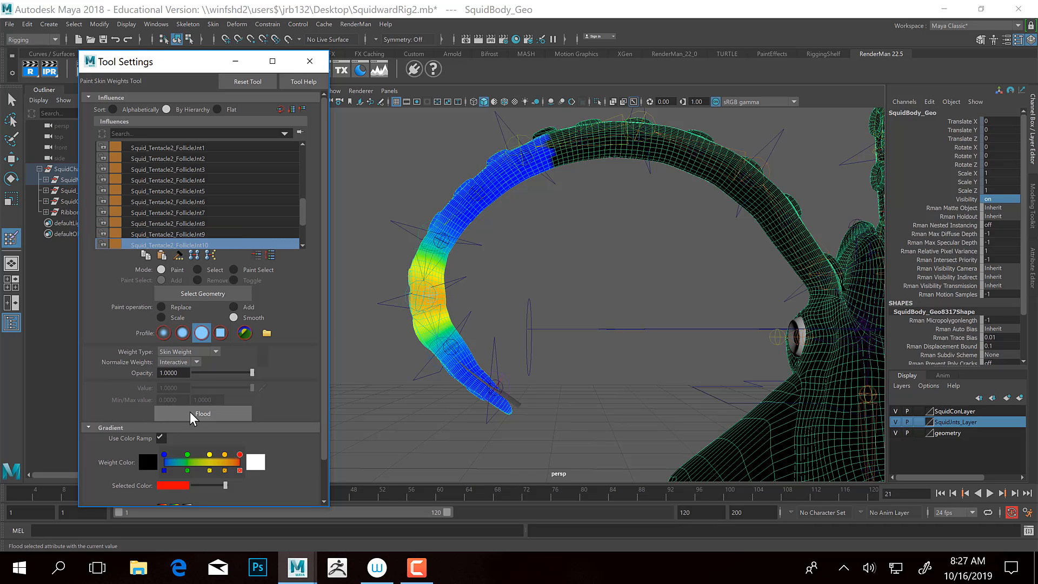
left_click(191, 415)
left_click(191, 415)
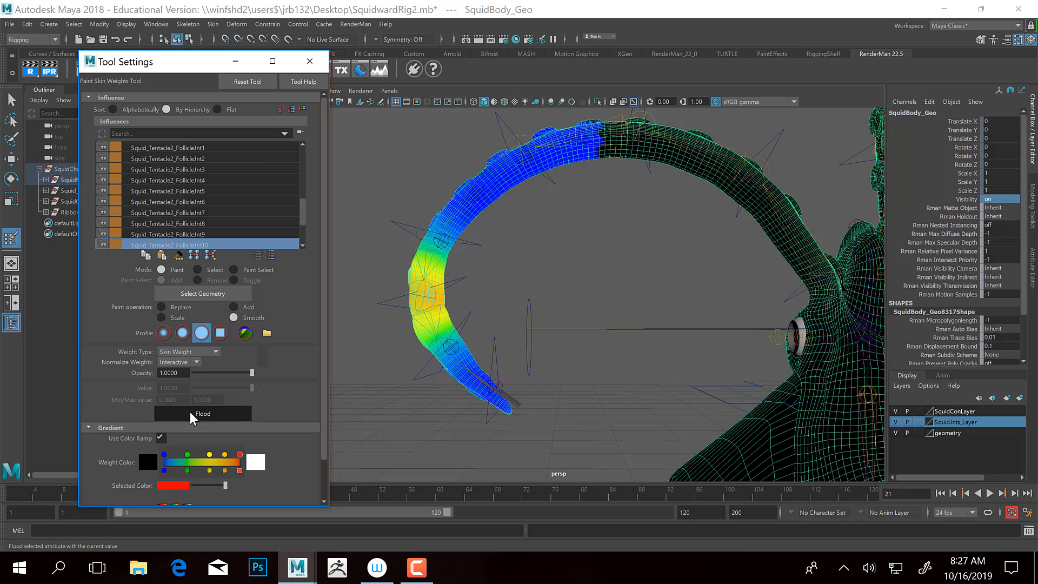
left_click(192, 415)
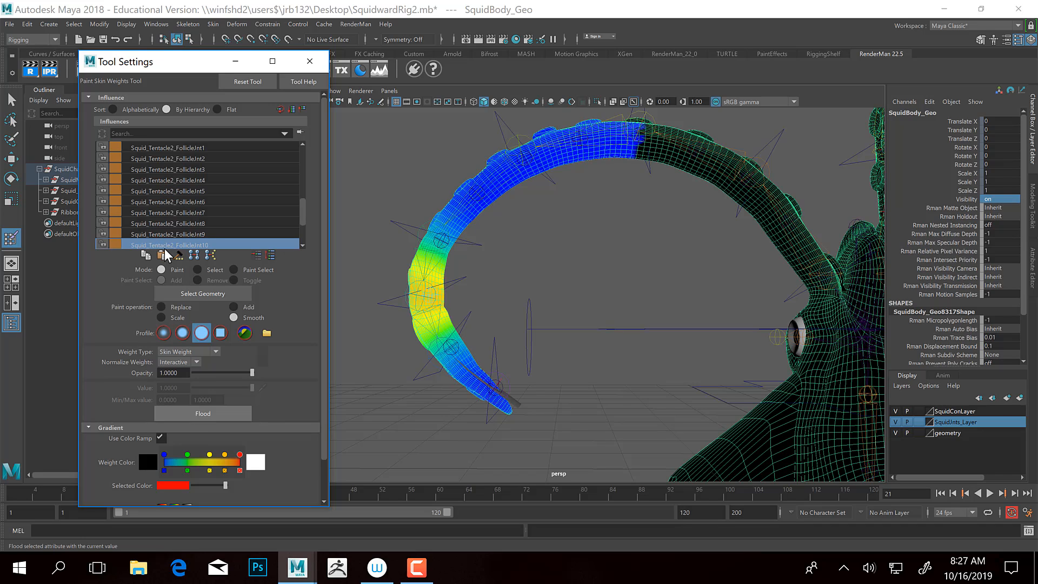
Choose Squid_Tentacle2_FollicleJnt11 and soften its weights with three Smooth floods
scroll(161, 225, "down", 1)
left_click(181, 235)
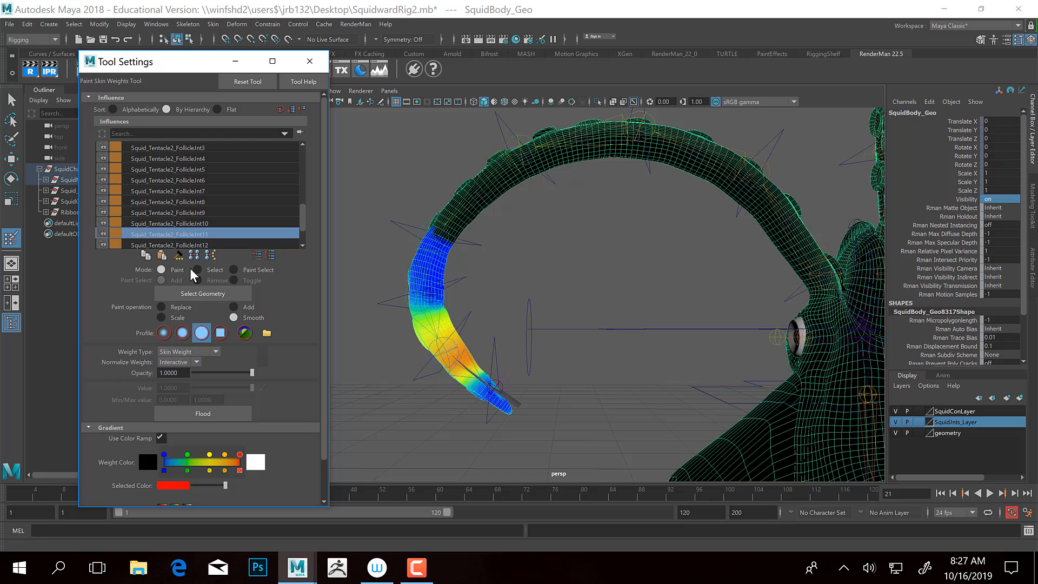
left_click(202, 414)
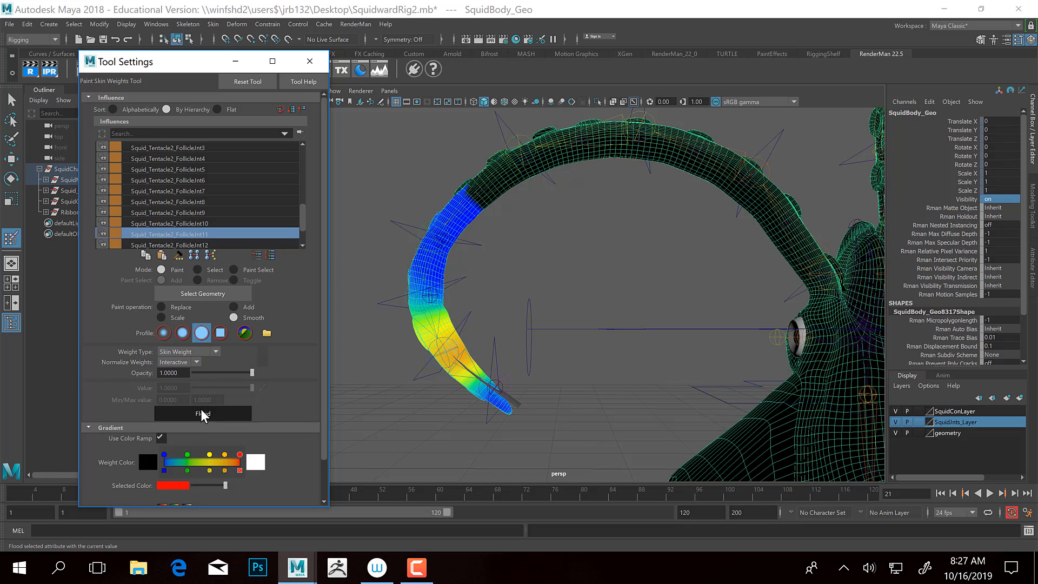
left_click(201, 414)
left_click(201, 414)
Smooth Squid_Tentacle2_FollicleJnt12's weights at the tentacle's tip with repeated floods, about nine in total
scroll(170, 204, "down", 1)
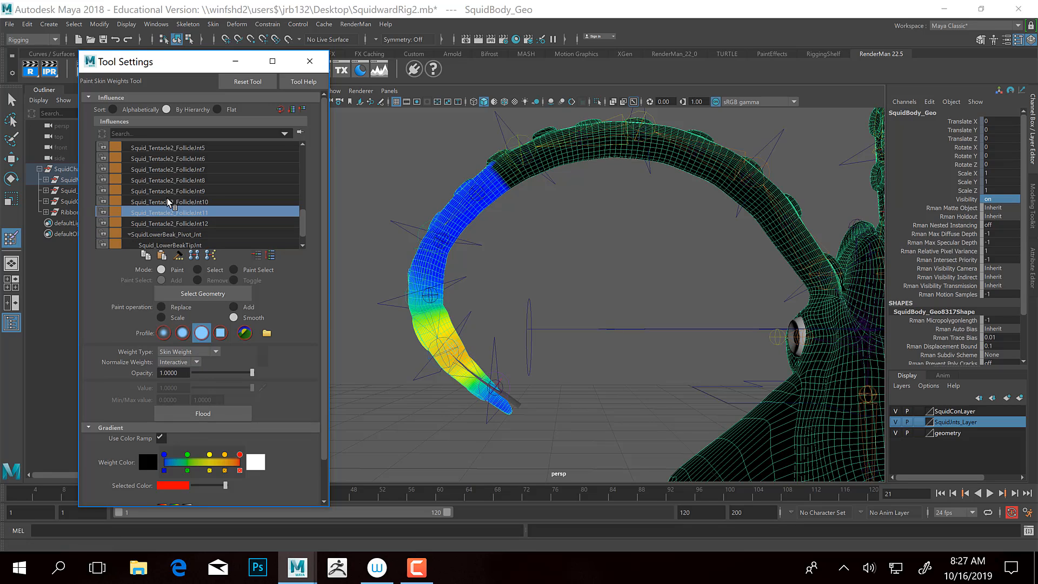
left_click(200, 223)
left_click(202, 414)
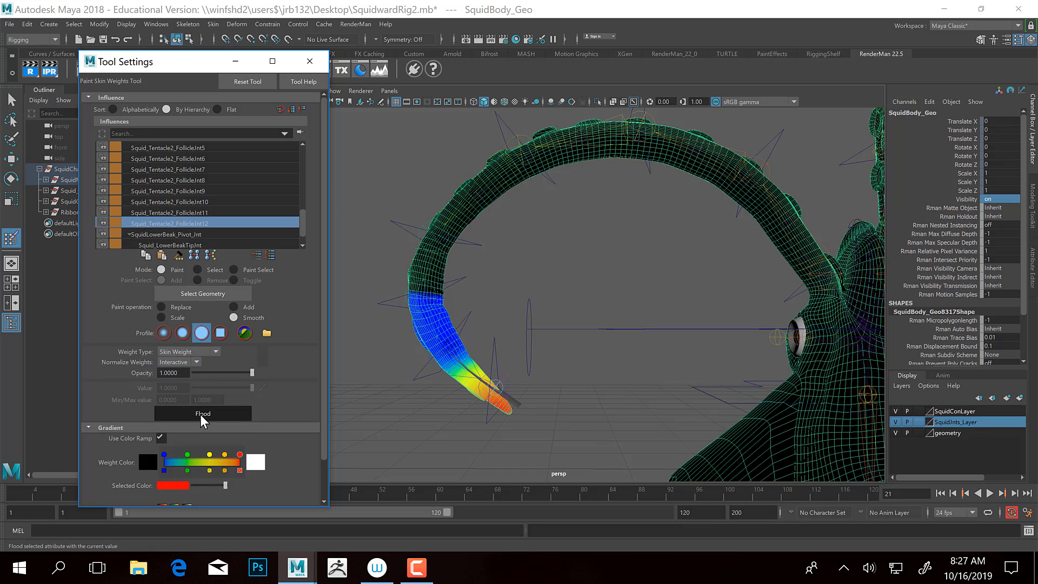
left_click(202, 414)
left_click(201, 415)
left_click(201, 415)
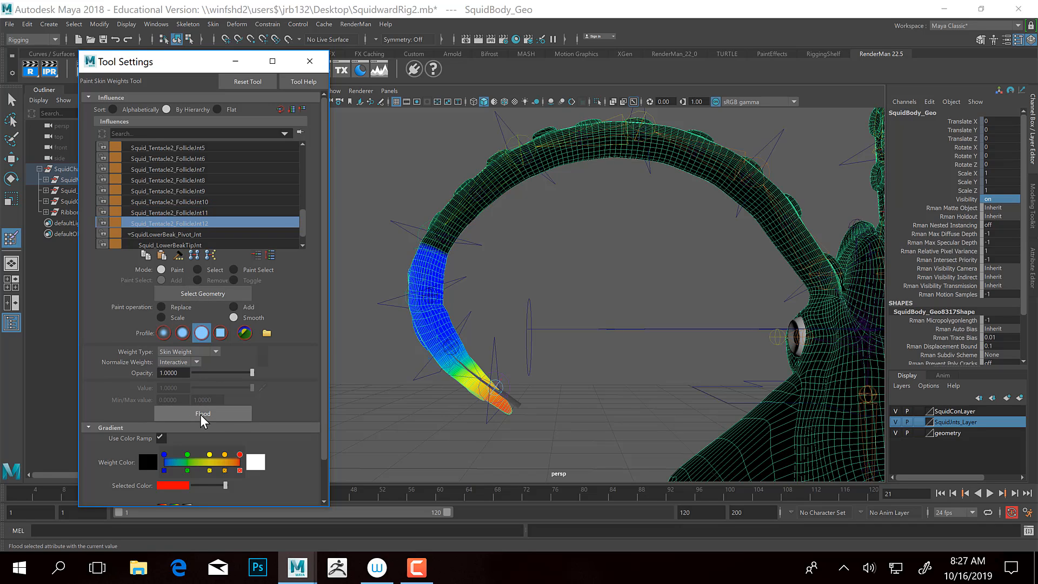
left_click(202, 415)
left_click(200, 415)
left_click(201, 415)
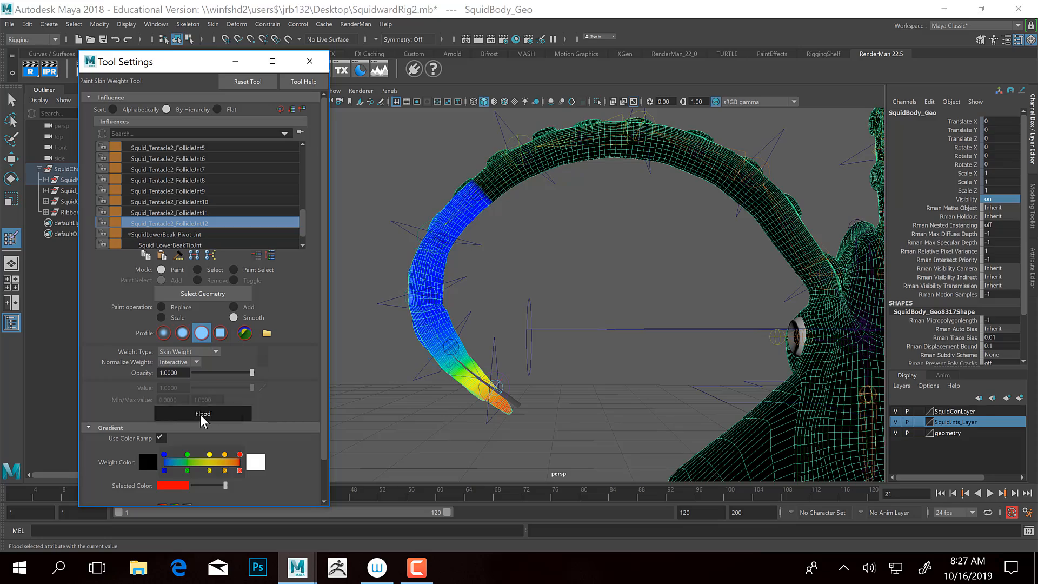
left_click(200, 415)
left_click(201, 415)
Hide the geometry layer, select squid_Tentacle_Ribbon_2 and activate the Paint Skin Weights tool on it
mouse_move(490, 371)
left_mouse_down("alt")
mouse_move(560, 364)
mouse_move(493, 363)
mouse_move(563, 329)
mouse_move(530, 346)
mouse_move(537, 338)
left_mouse_up("alt")
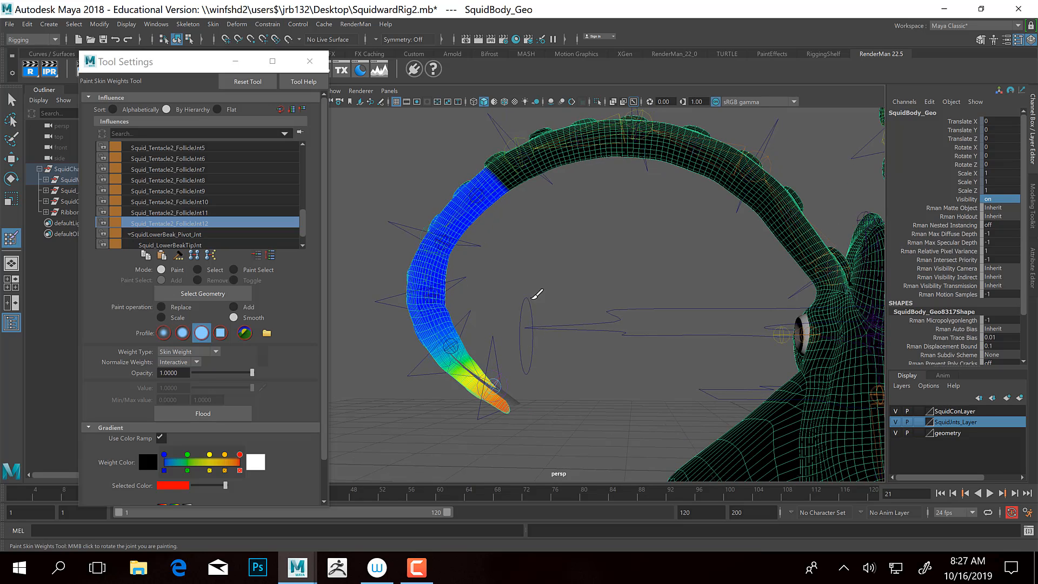
left_click(895, 433)
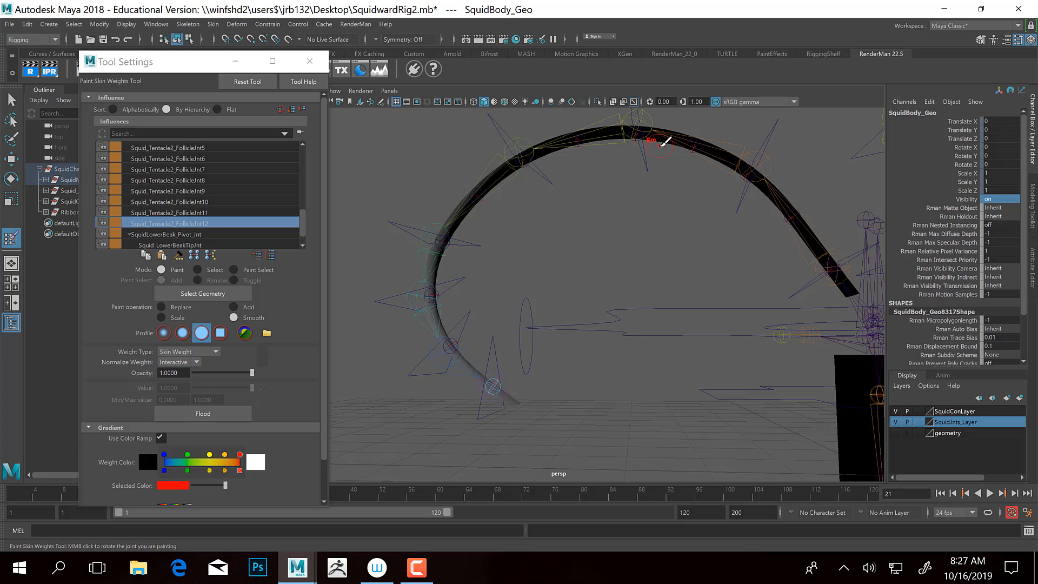
key("1")
key("q")
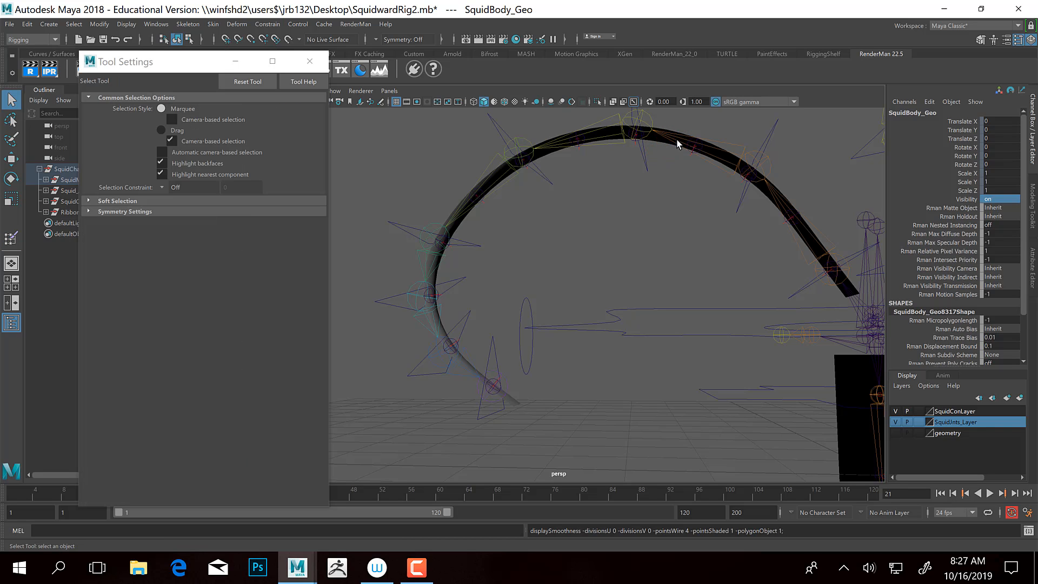
left_click(647, 168)
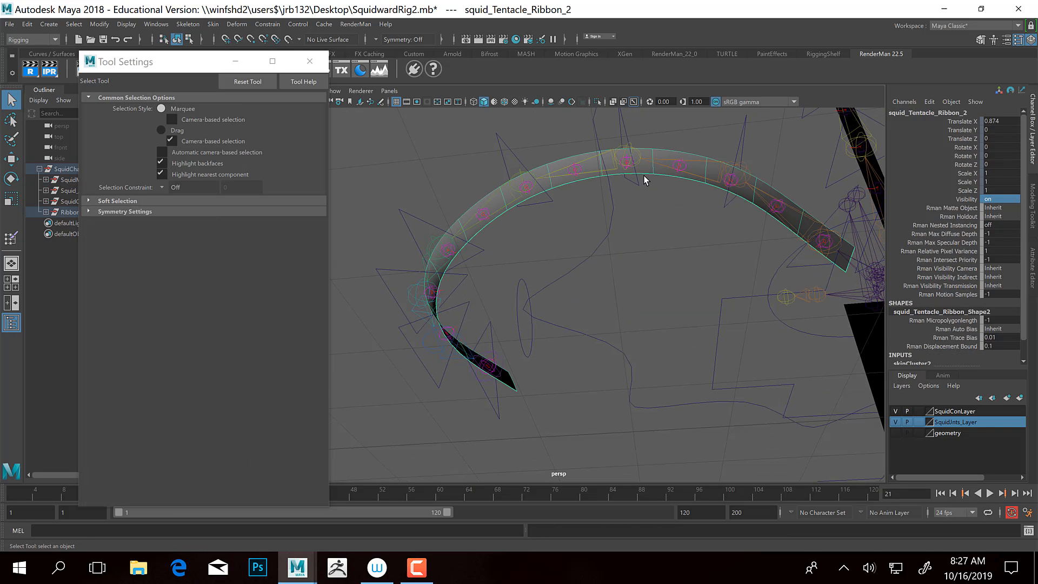
left_click_drag(644, 174, 647, 192, "alt")
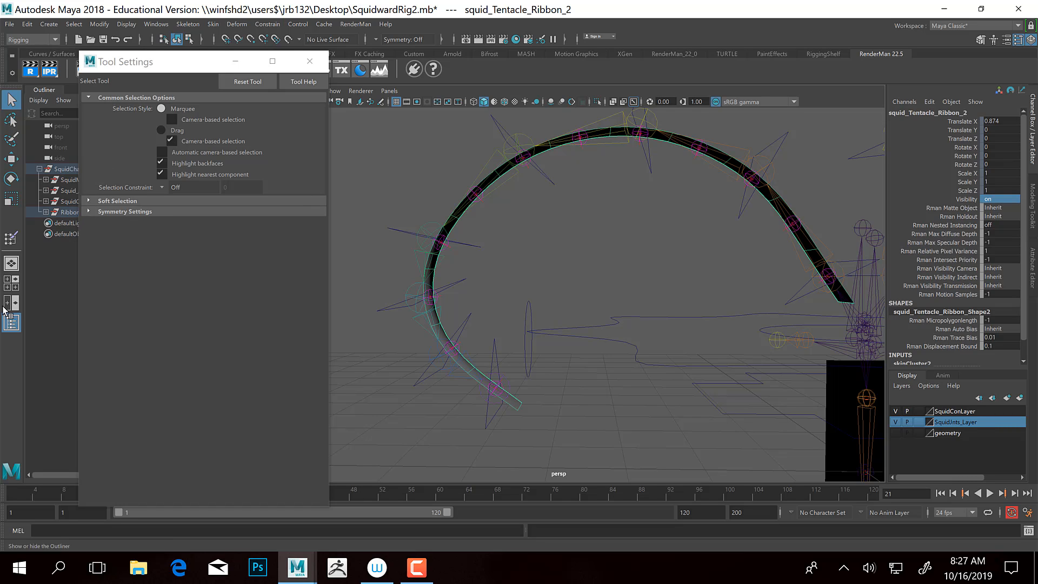
left_click(12, 240)
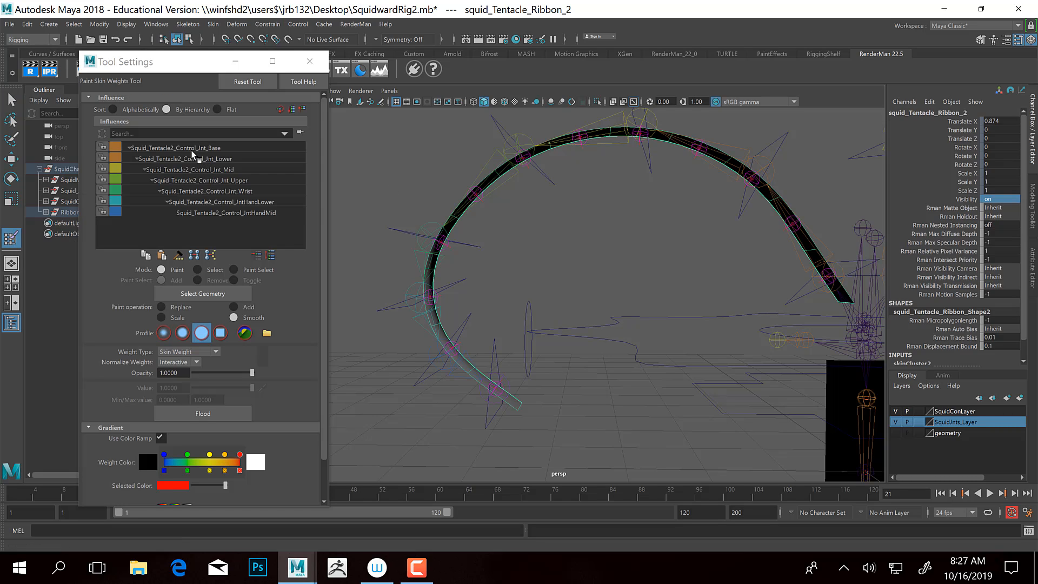
Smooth the ribbon's weights with one flood on Squid_Tentacle2_Control_Jnt_Base and two floods on Squid_Tentacle2_Control_Jnt_Lower
left_click(197, 148)
scroll(612, 358, "up", 6)
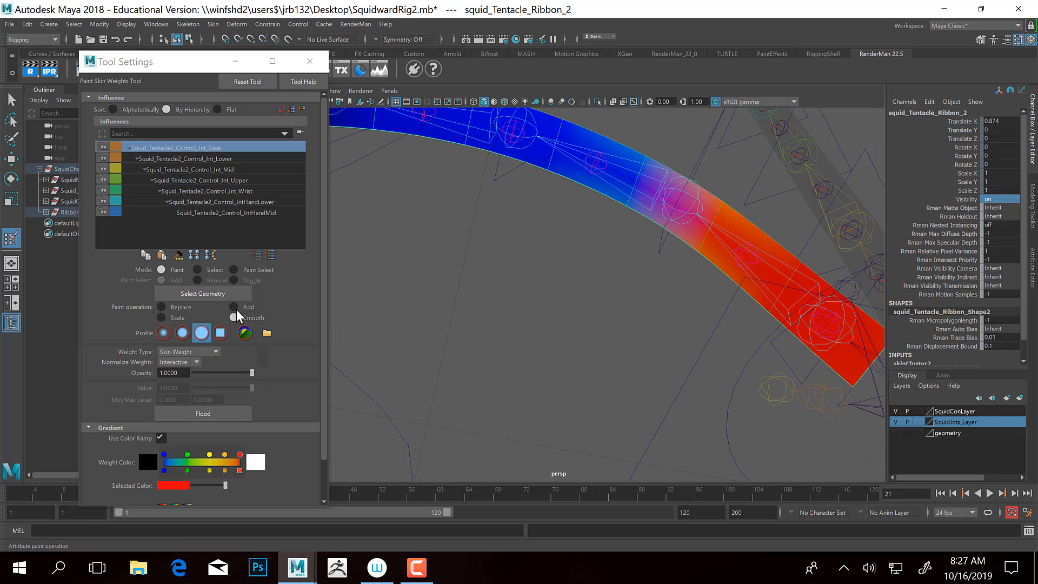
left_click(230, 416)
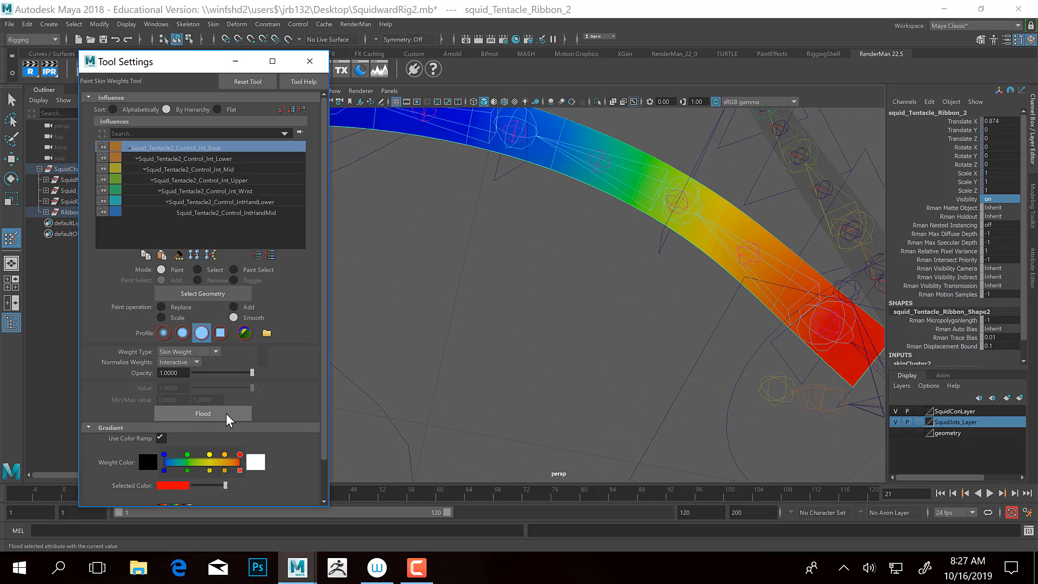
left_click(197, 158)
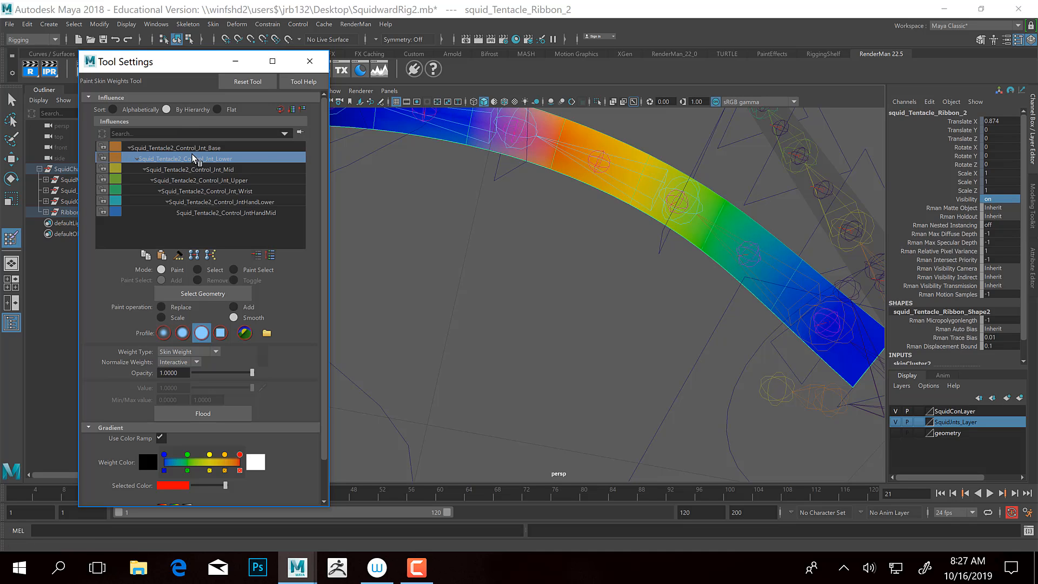
left_click_drag(427, 221, 522, 308, "alt")
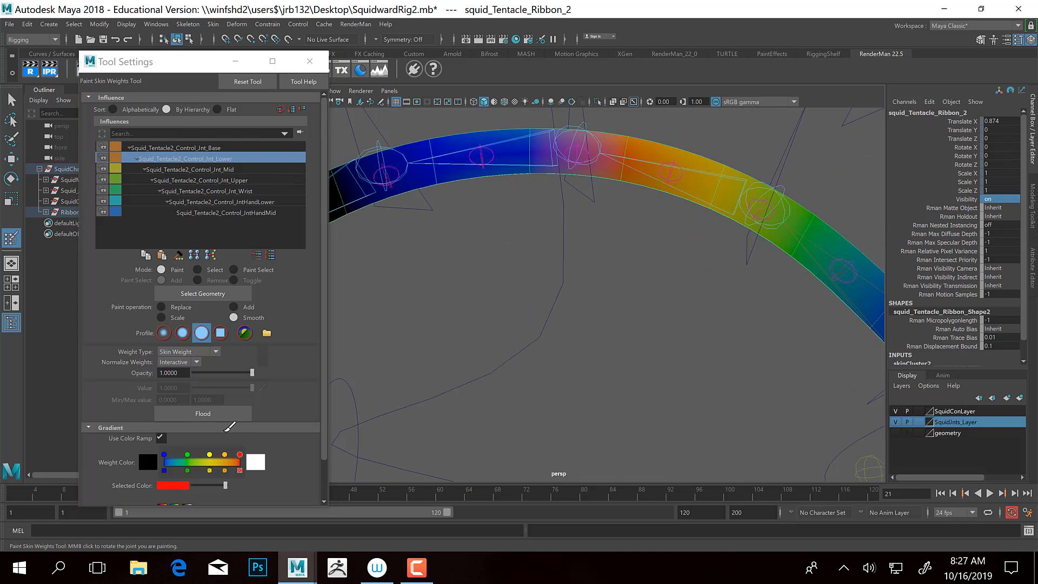
left_click(215, 413)
left_click(215, 413)
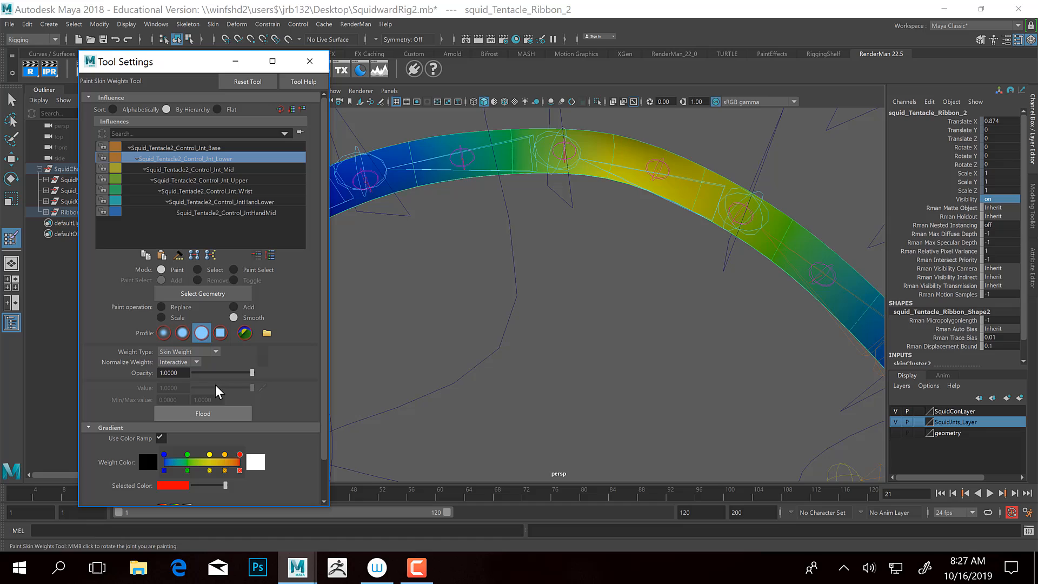
Flood the ribbon's Squid_Tentacle2_Control_Jnt_Mid weights with Smooth twice
left_click(192, 169)
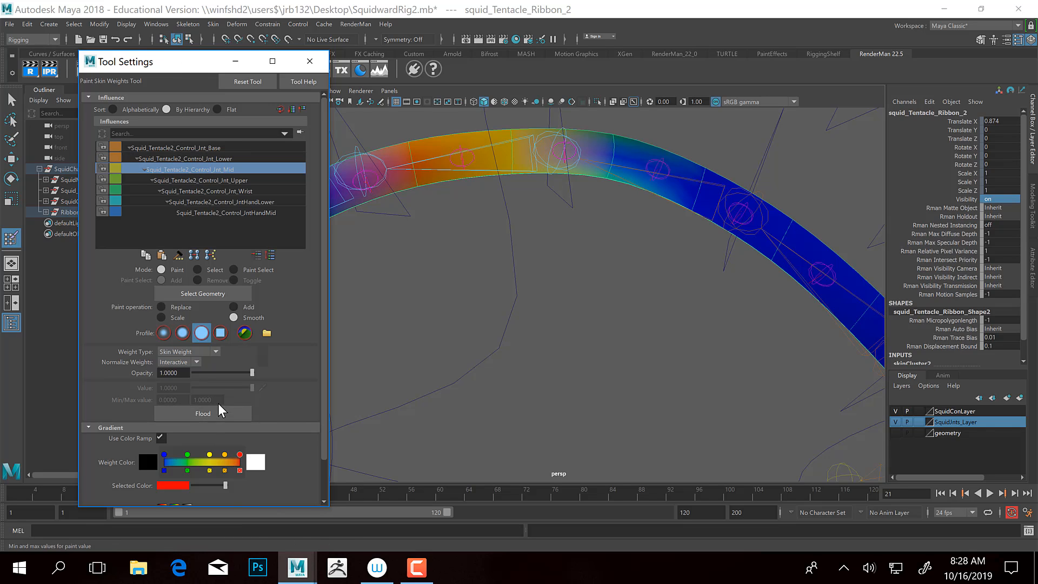
left_click(211, 413)
left_click(211, 413)
middle_click_drag(423, 318, 482, 322, "alt")
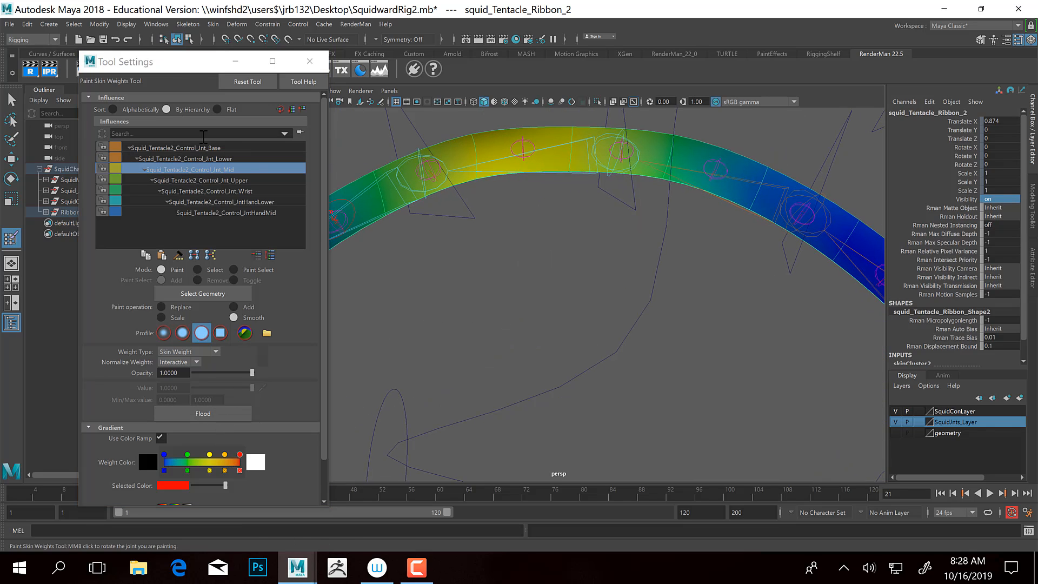
Soften the weights of Squid_Tentacle2_Control_Jnt_Upper and Squid_Tentacle2_Control_Jnt_Wrist with two Smooth floods each
left_click(204, 181)
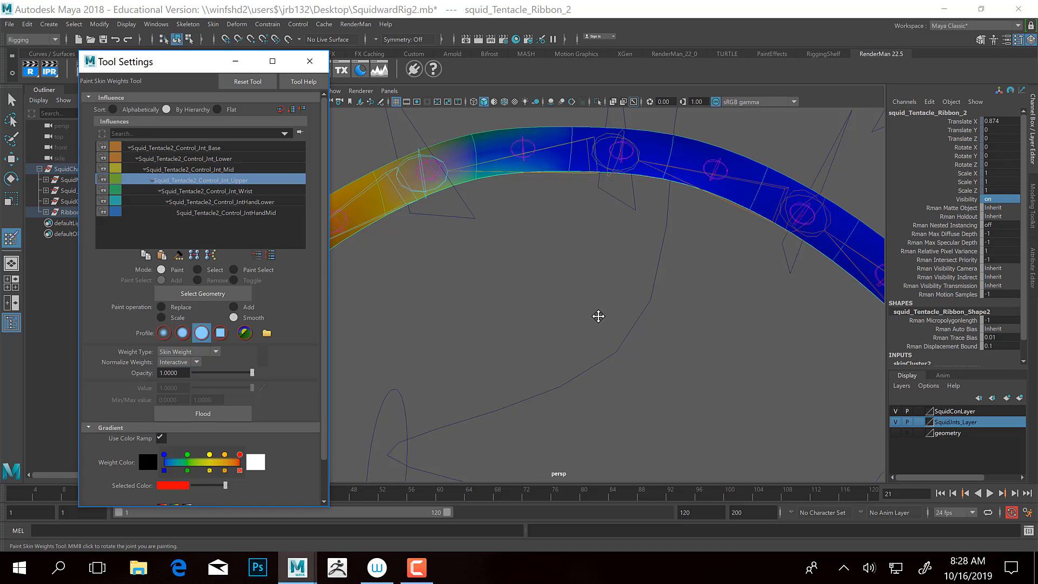
left_click_drag(597, 315, 443, 373, "alt")
left_click(208, 413)
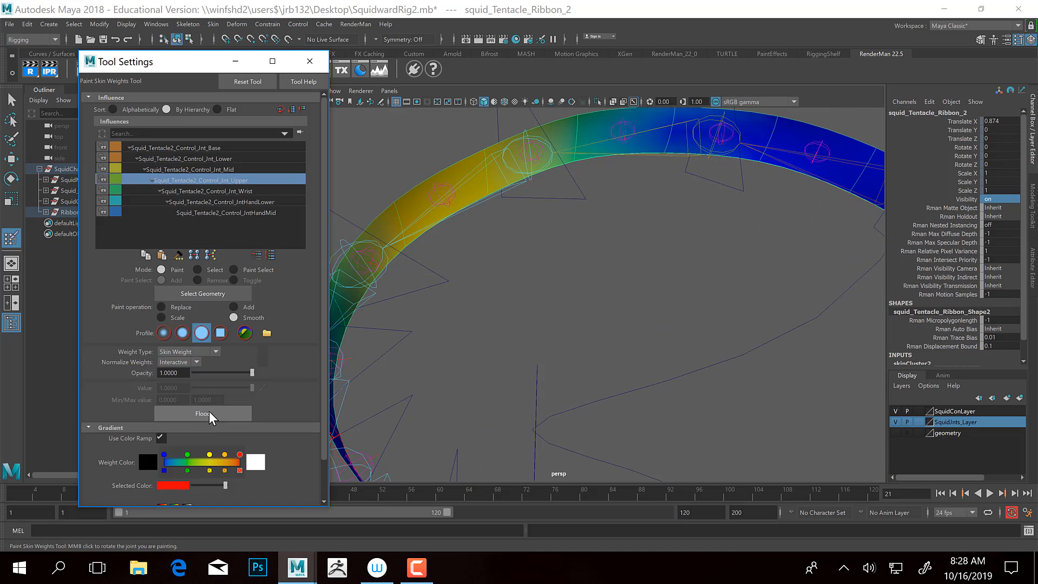
left_click(208, 413)
left_click(192, 191)
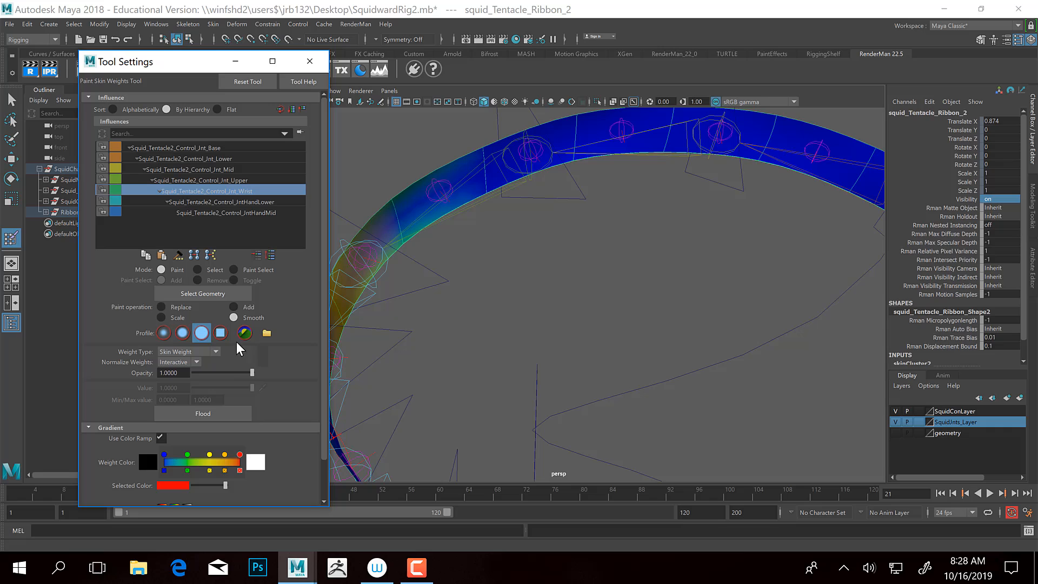
left_click(208, 413)
left_click(208, 413)
Flood Squid_Tentacle2_Control_JntHandLower and Squid_Tentacle2_Control_JntHandMid with Smooth once each
left_click(216, 201)
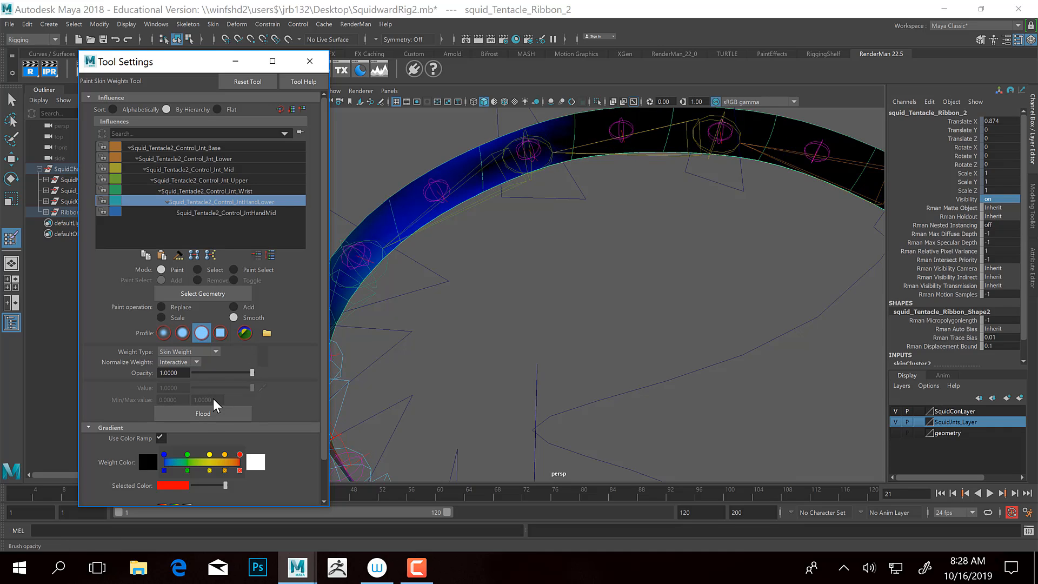
left_click(210, 414)
left_click(219, 212)
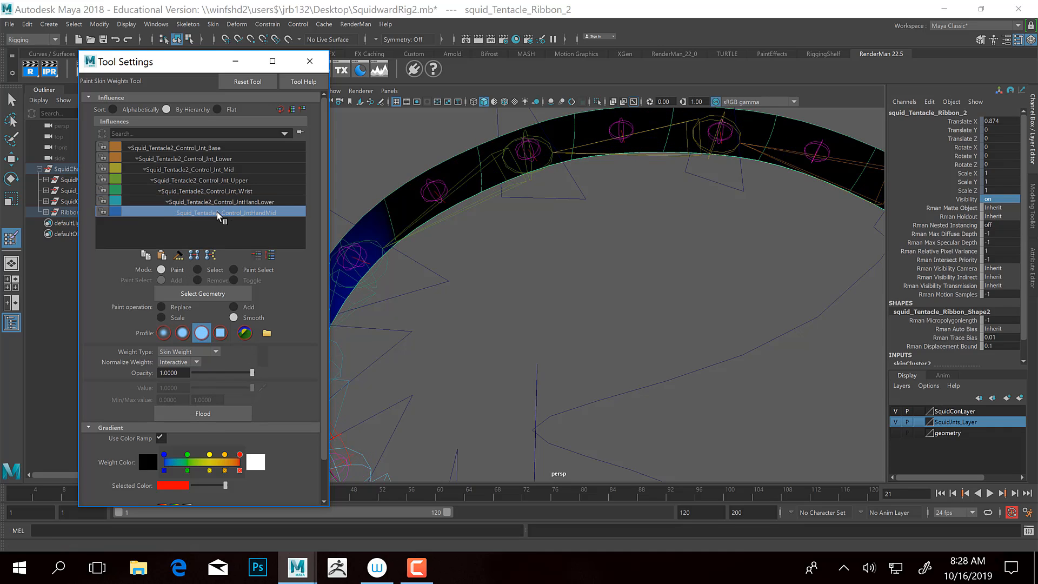
left_click(203, 414)
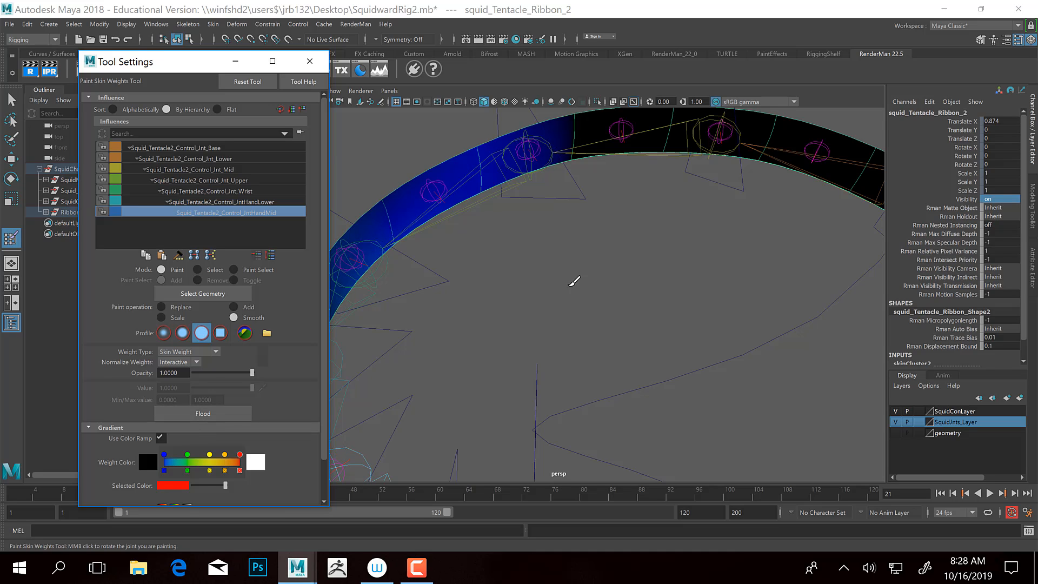
Show the geometry layer again and check how the second tentacle deforms around the ribbon
mouse_move(572, 278)
left_mouse_down("alt")
mouse_move(568, 225)
mouse_move(645, 276)
mouse_move(592, 292)
mouse_move(630, 292)
left_mouse_up("alt")
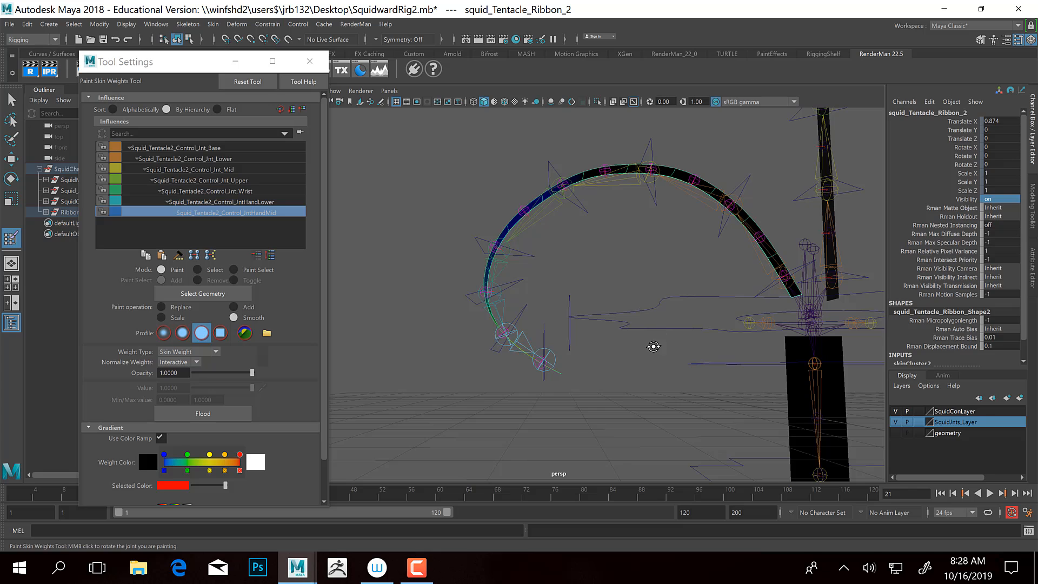
left_click(895, 433)
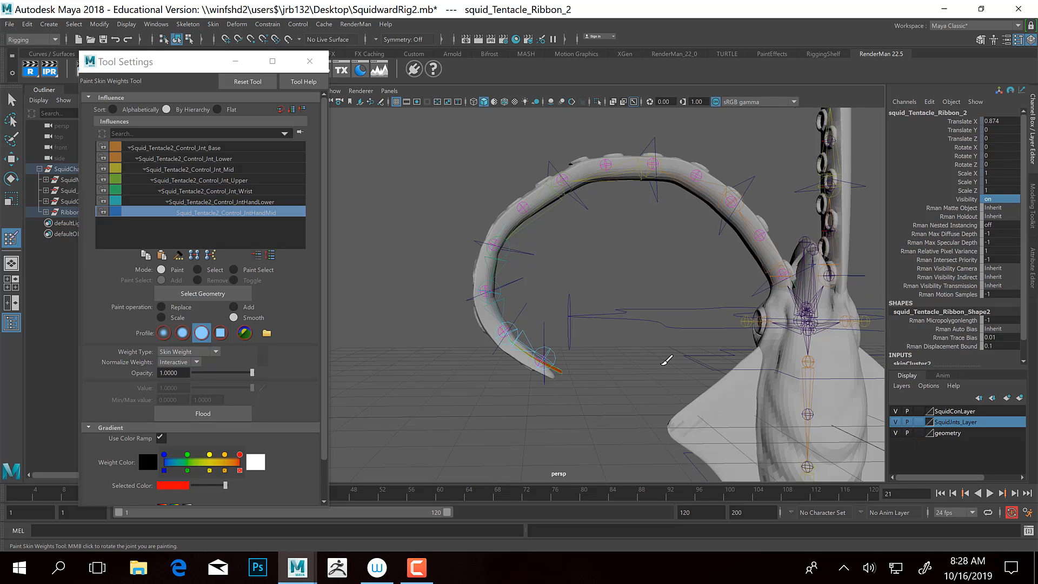
mouse_move(595, 196)
left_mouse_down("alt")
mouse_move(578, 204)
mouse_move(600, 203)
mouse_move(578, 202)
mouse_move(611, 217)
left_mouse_up("alt")
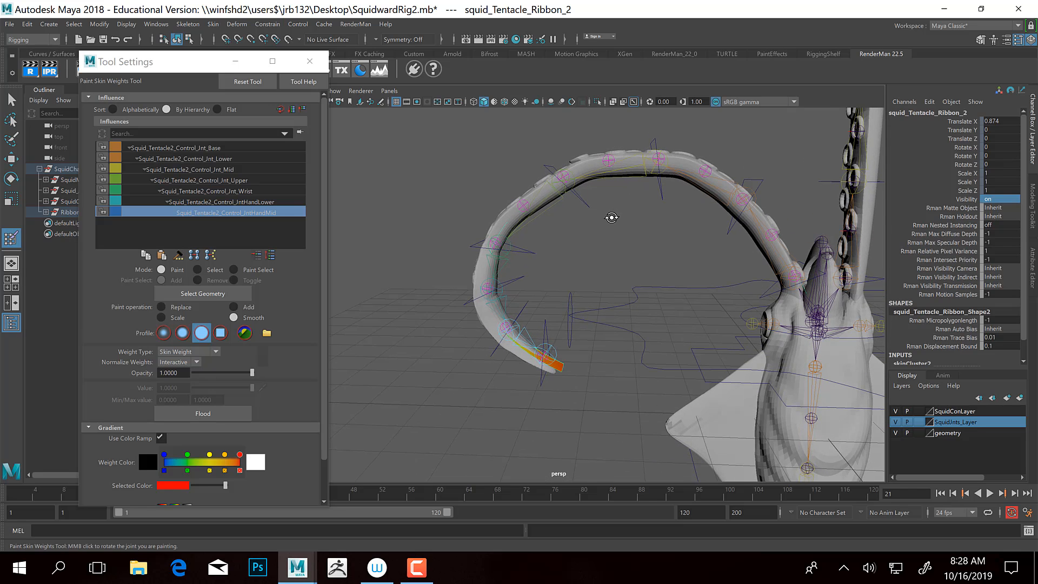
Undo the Smooth floods on the second tentacle ribbon's control joints and show the geometry layer again
key("ctrl+z")
key("ctrl+z")
key("ctrl+z")
key("ctrl+z")
key("ctrl+z")
key("ctrl+z")
key("ctrl+z")
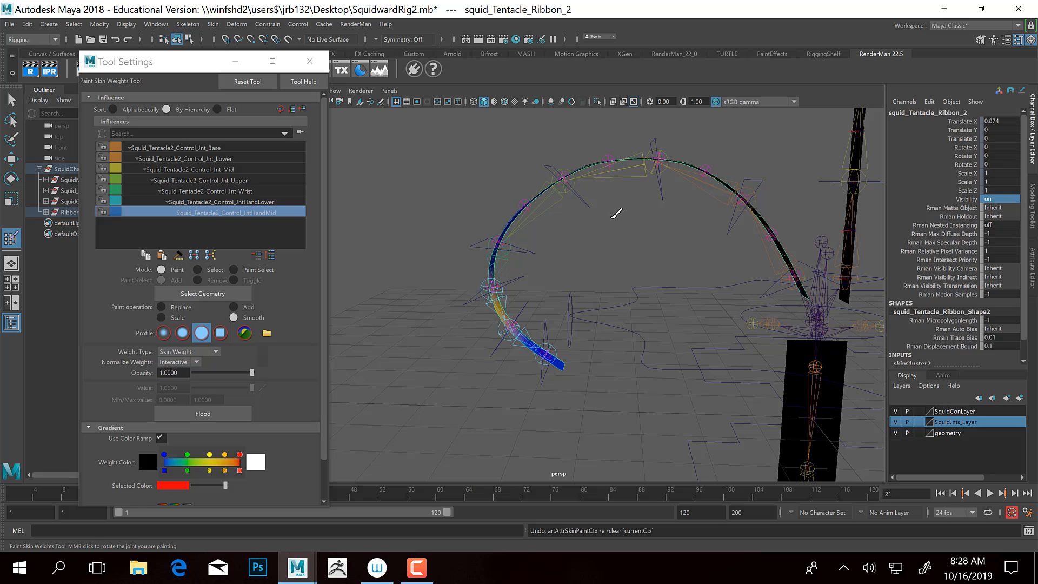
key("ctrl+z")
key("ctrl+z")
key("ctrl+z")
key("ctrl+z")
key("ctrl+z")
key("ctrl+z")
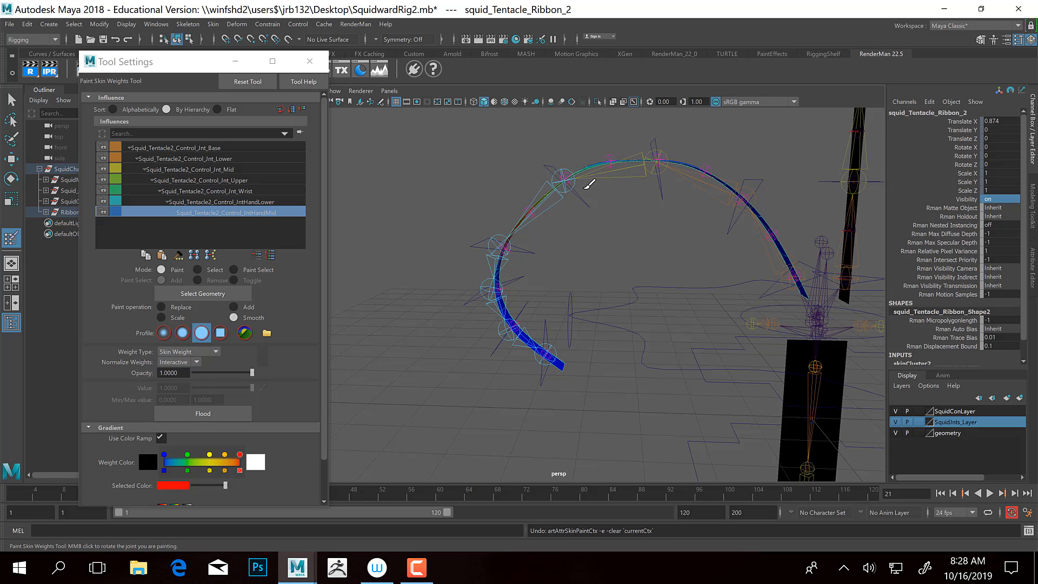
key("ctrl+z")
key("ctrl+z")
key("ctrl+z")
key("ctrl+z")
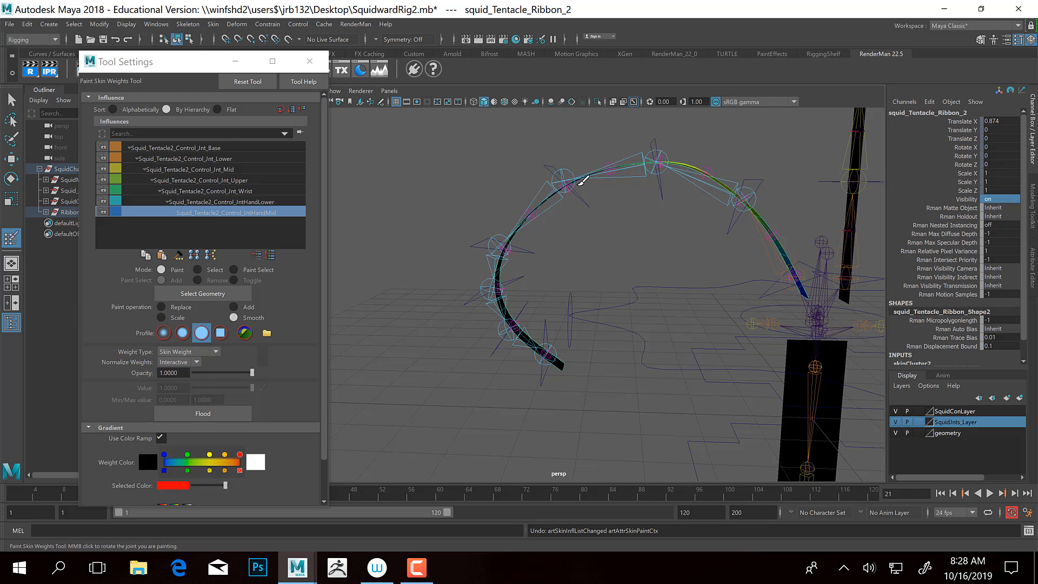
key("ctrl+z")
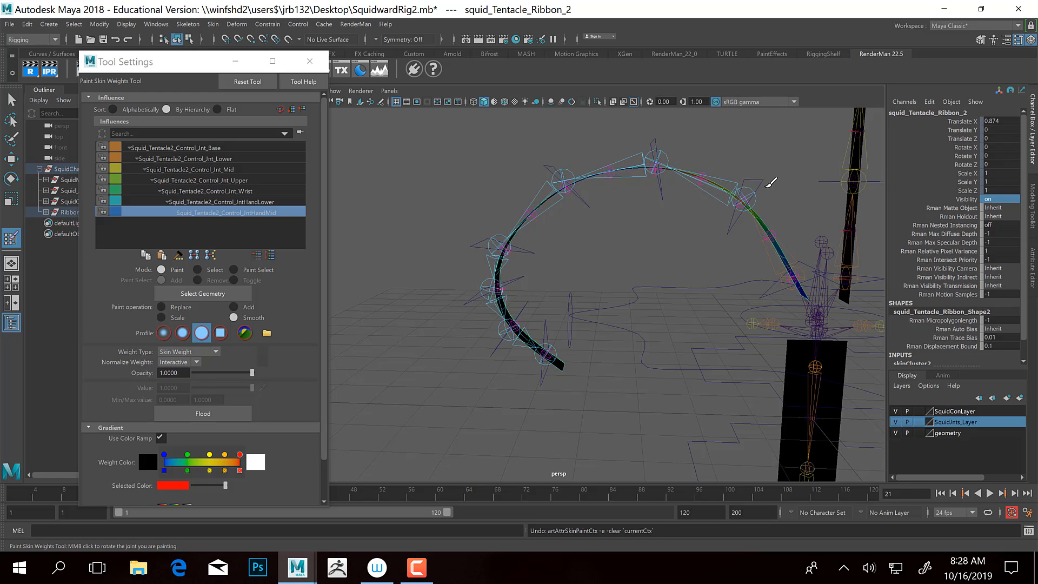
key("ctrl+z")
left_click(896, 433)
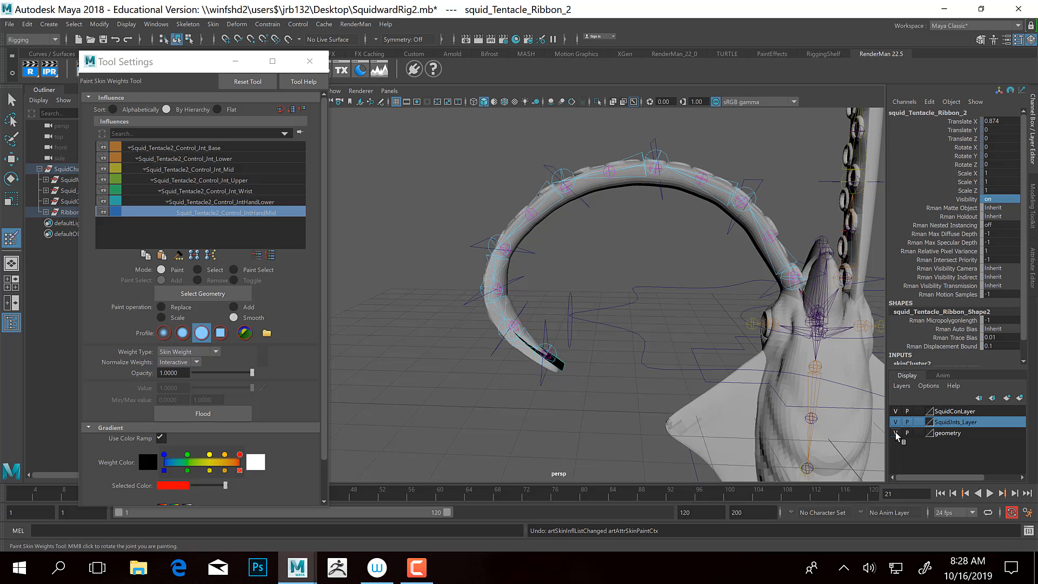
mouse_move(611, 252)
left_mouse_down("alt")
mouse_move(598, 290)
mouse_move(621, 282)
mouse_move(630, 254)
mouse_move(733, 304)
mouse_move(753, 294)
mouse_move(621, 278)
mouse_move(653, 286)
mouse_move(558, 287)
mouse_move(632, 343)
mouse_move(661, 255)
left_mouse_up("alt")
Start Paint Skin Weights on SquidBody_Geo and display the influence of Squid_Tentacle1_FollicleJnt12
key("q")
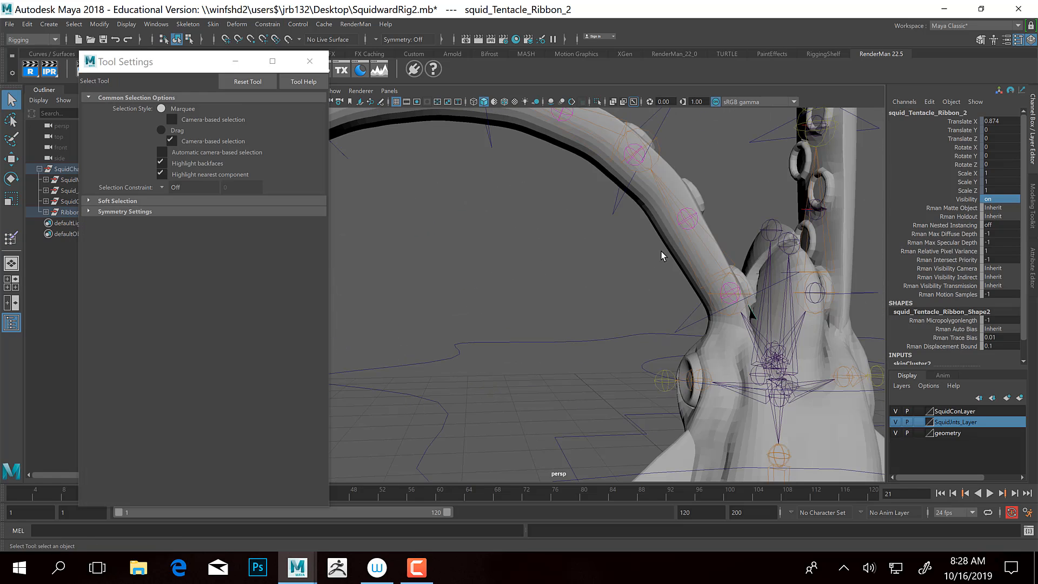
left_click(688, 264)
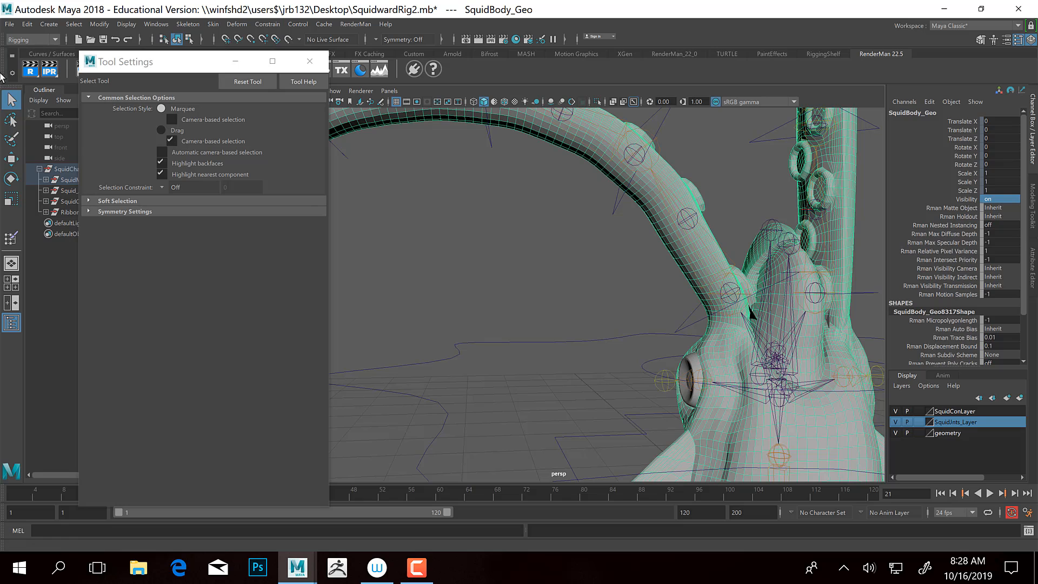
left_click_drag(206, 58, 279, 53)
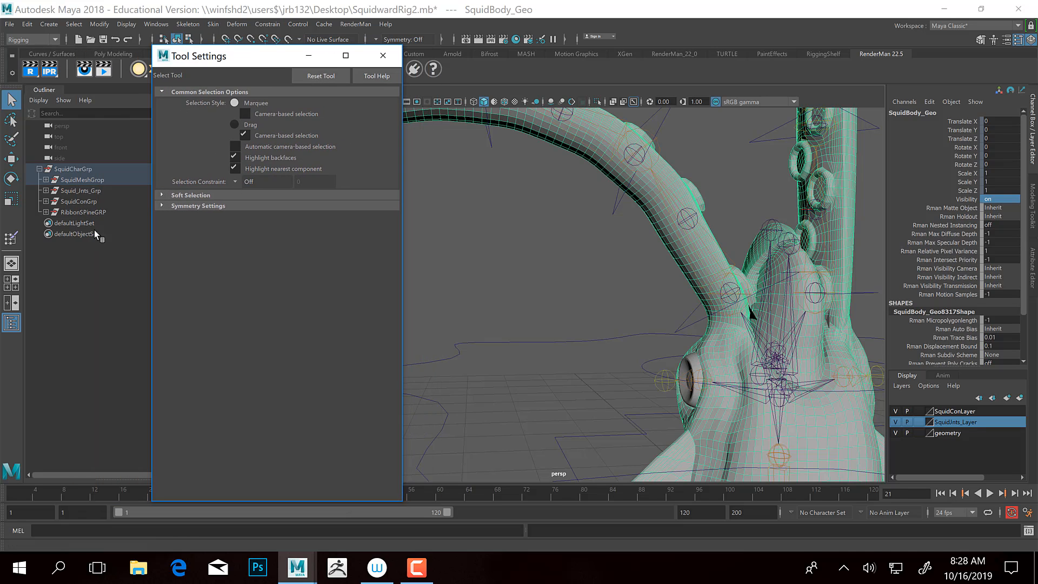
left_click(11, 240)
scroll(206, 172, "down", 3)
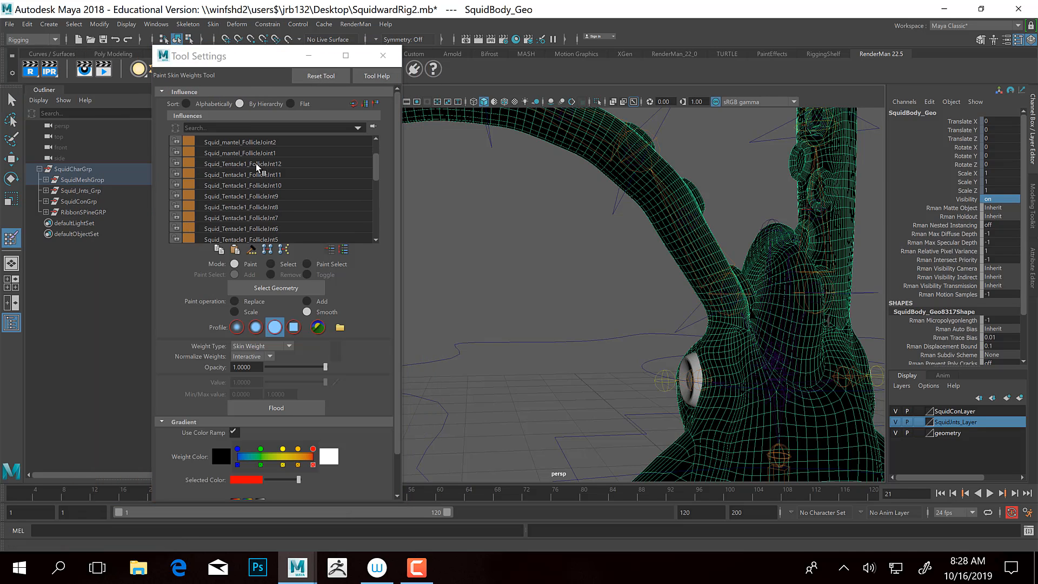
left_click(263, 163)
scroll(264, 166, "up", 1)
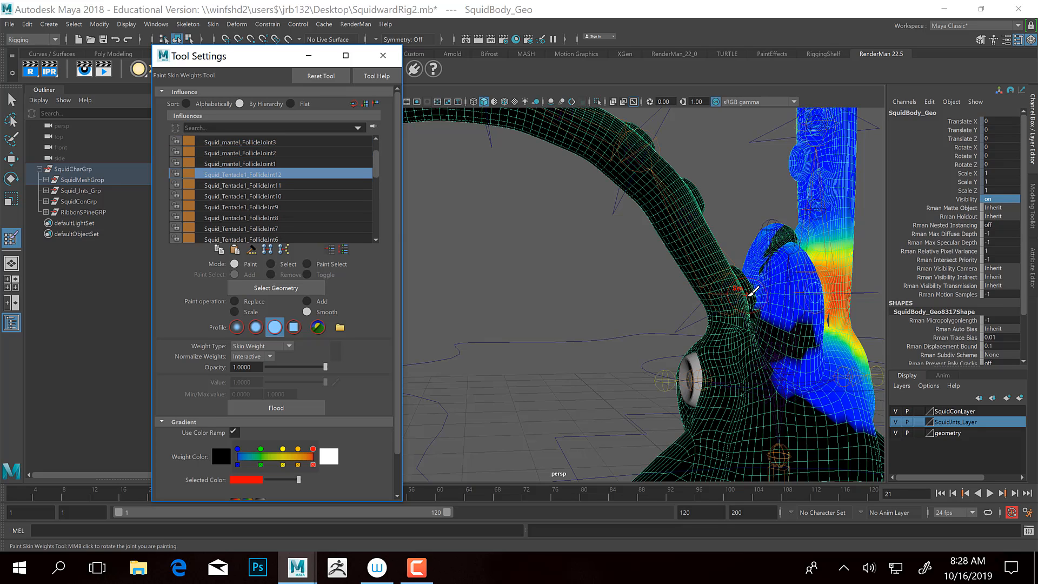
middle_click_drag(769, 233, 615, 394, "alt")
scroll(625, 310, "down", 3)
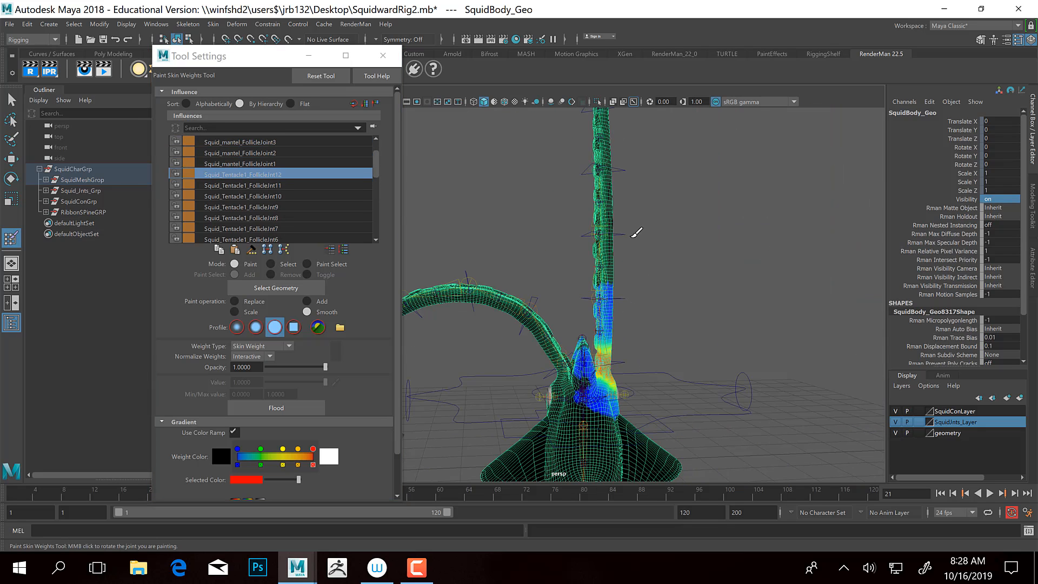
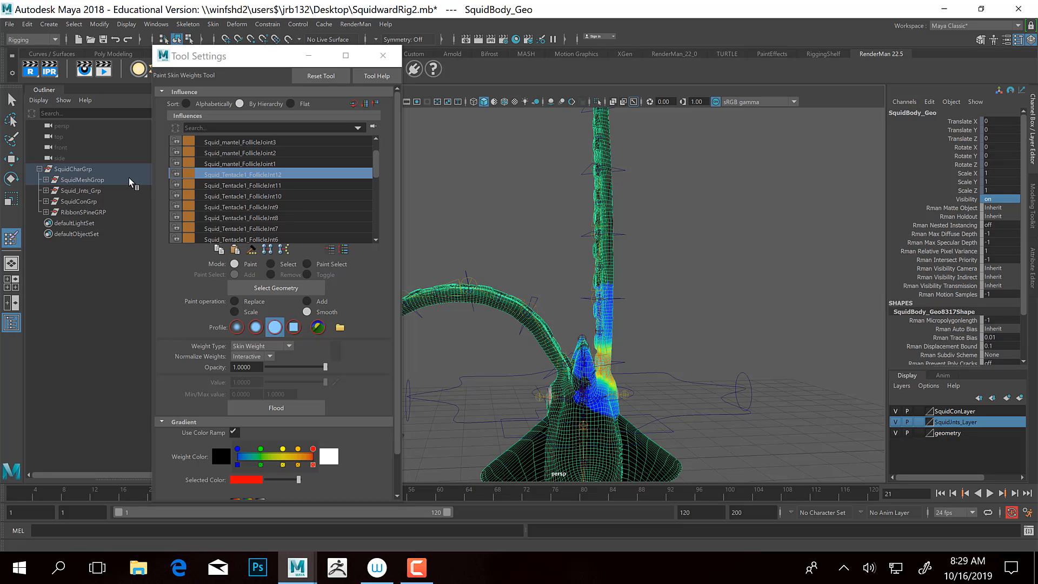
Step through the body weights of the second tentacle's follicle joints, from Squid_Tentacle2_FollicleJnt1 down to SquidLowerBeak_Pivot_Jnt
scroll(241, 189, "up", 1)
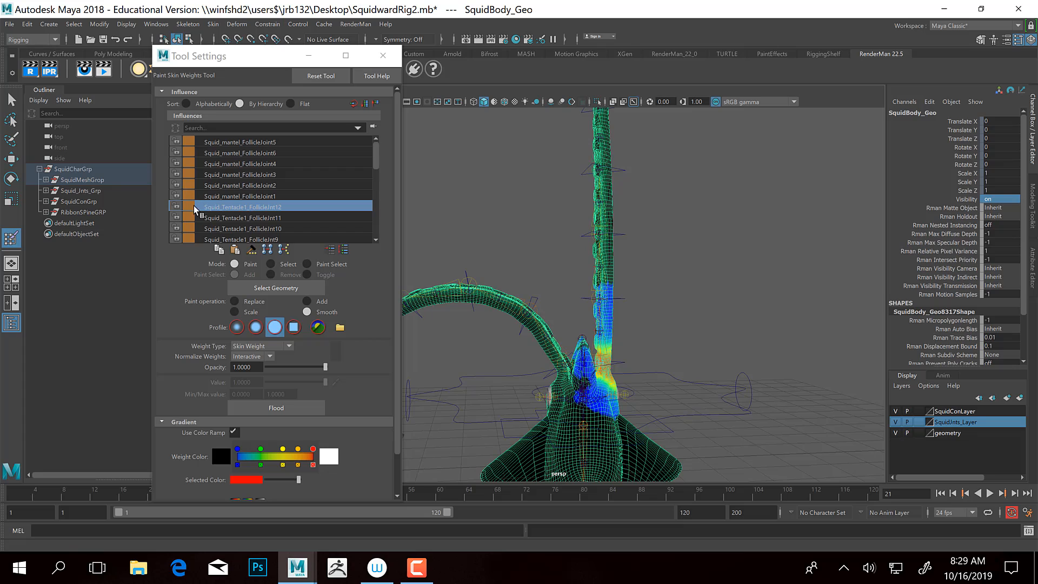
scroll(243, 203, "down", 4)
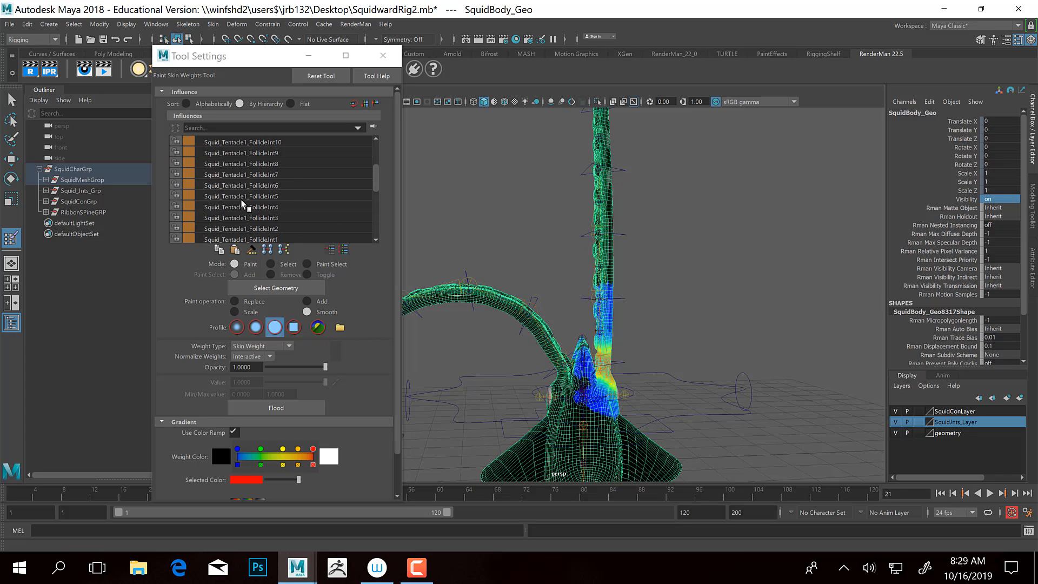
left_click(243, 197)
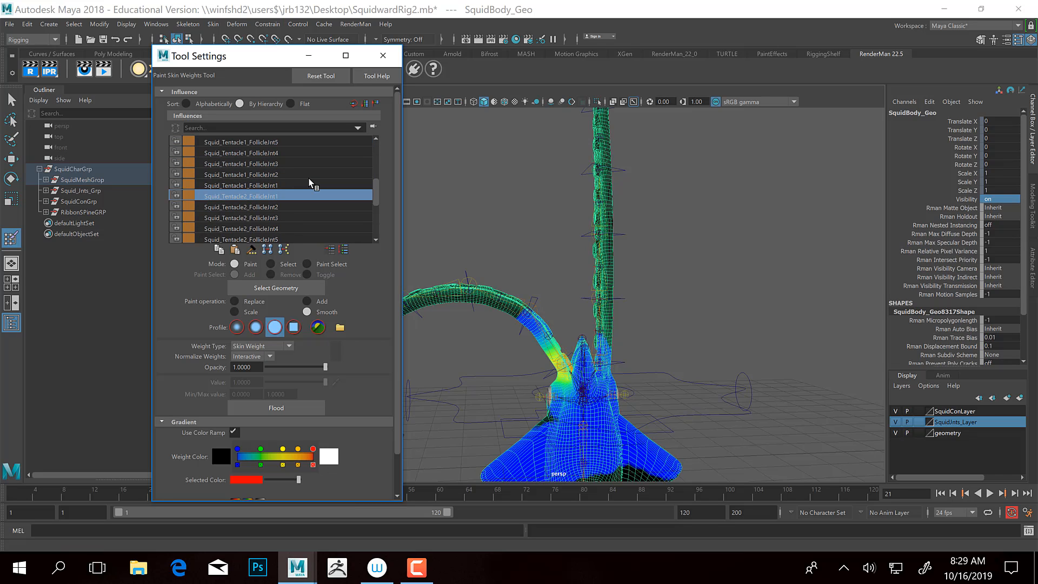
key("Down")
key("Down")
key("Down")
key("Down")
key("Down")
key("Down")
key("Down")
key("Down")
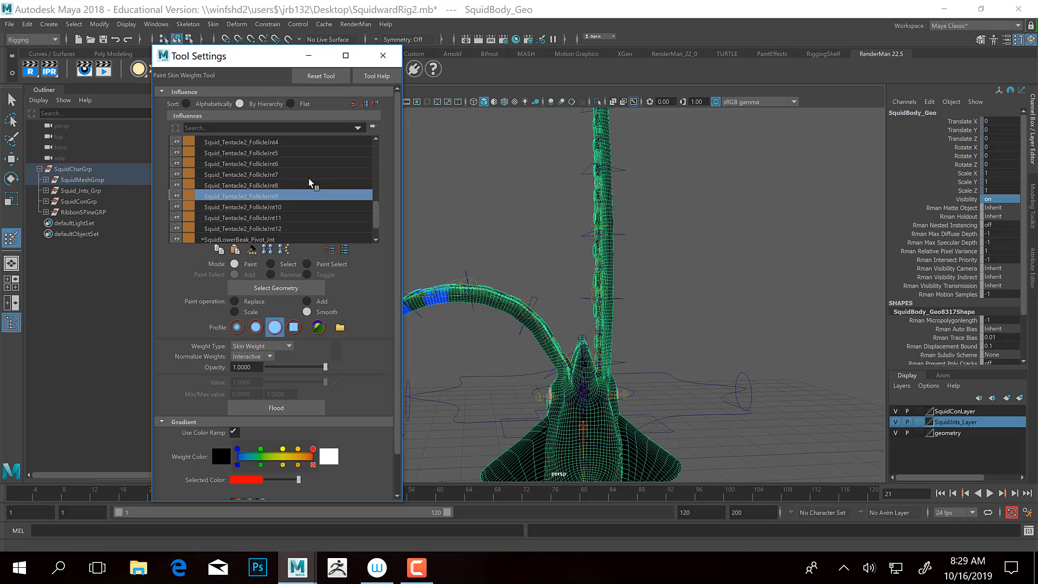
key("Down")
key("Down")
key("Down")
key("Down")
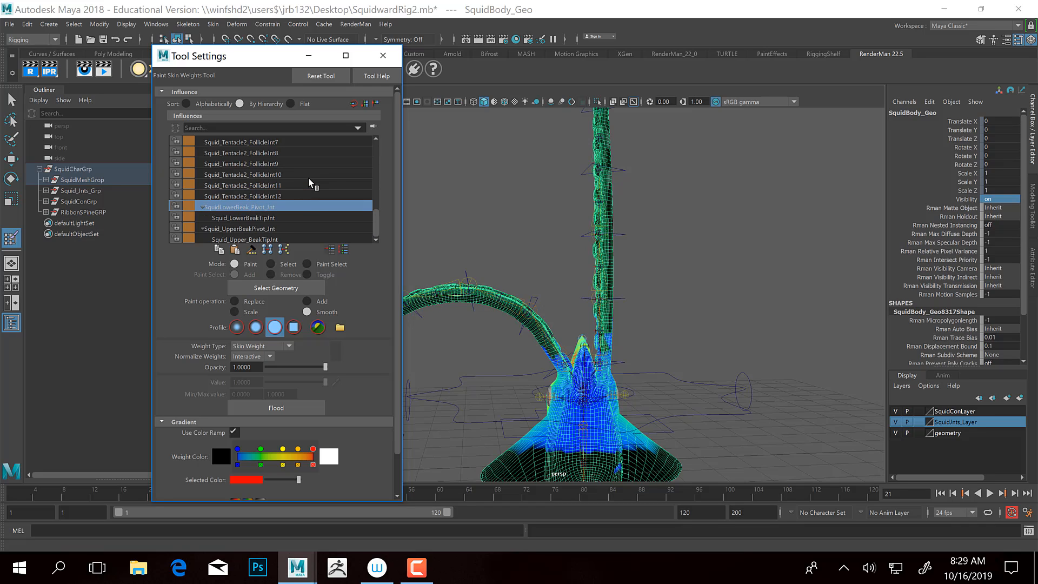
Examine the beak from several angles and compare the weights of SquidLowerBeak_Pivot_Jnt and Squid_LowerBeakTipJnt
left_click_drag(476, 273, 592, 268, "alt")
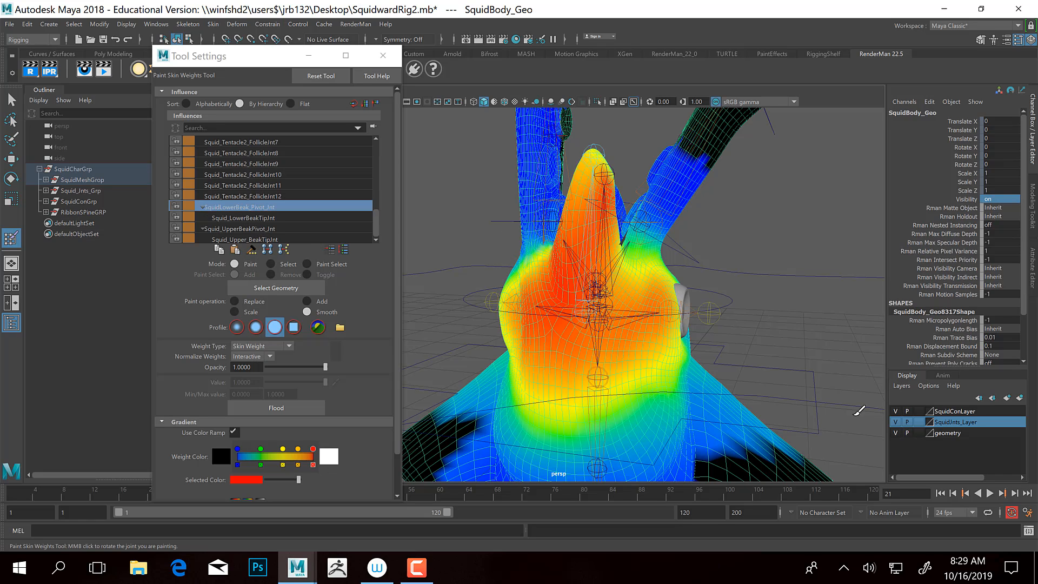
left_click_drag(601, 211, 613, 246, "alt")
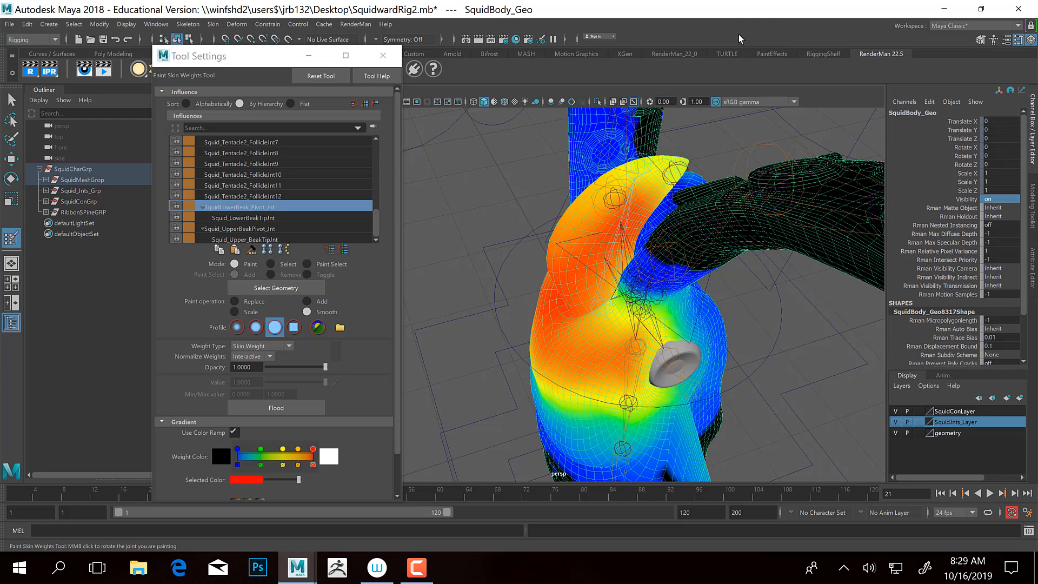
mouse_move(584, 374)
left_mouse_down("alt")
mouse_move(724, 330)
mouse_move(750, 243)
left_mouse_up("alt")
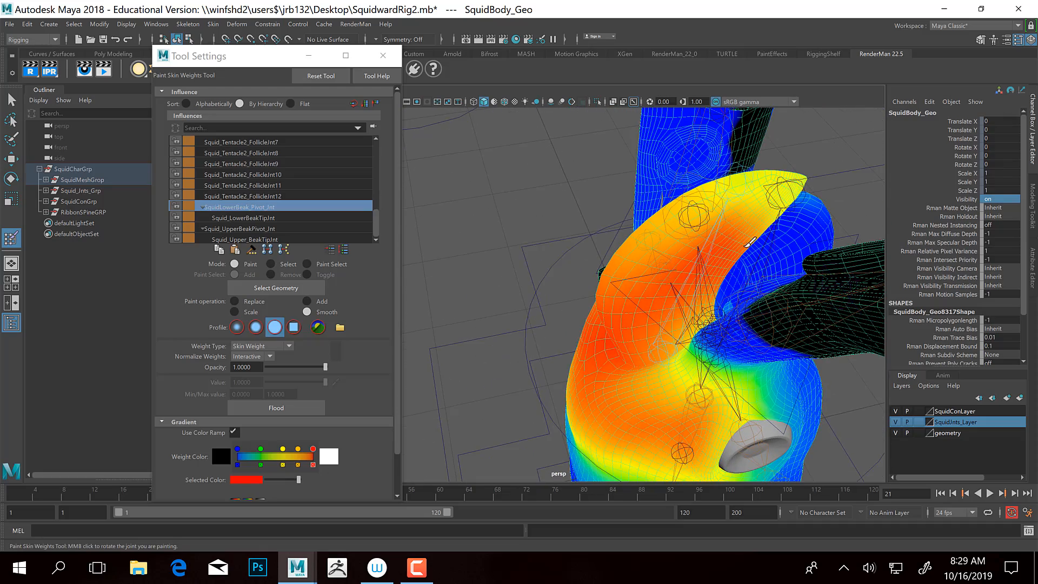
left_click(241, 218)
right_click(234, 208)
left_click(221, 212)
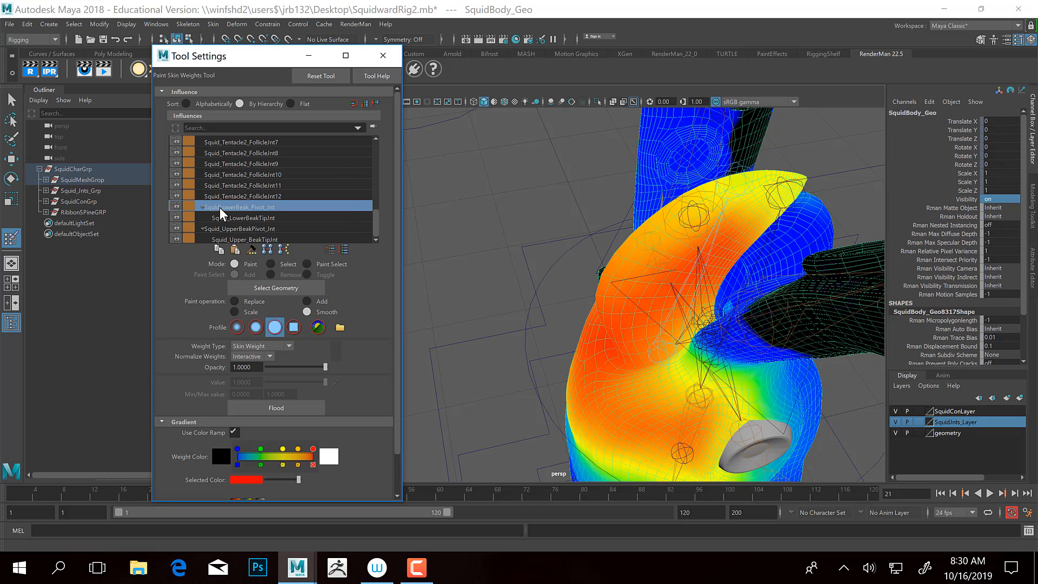
left_click(224, 218)
left_click(228, 209)
left_click(249, 218)
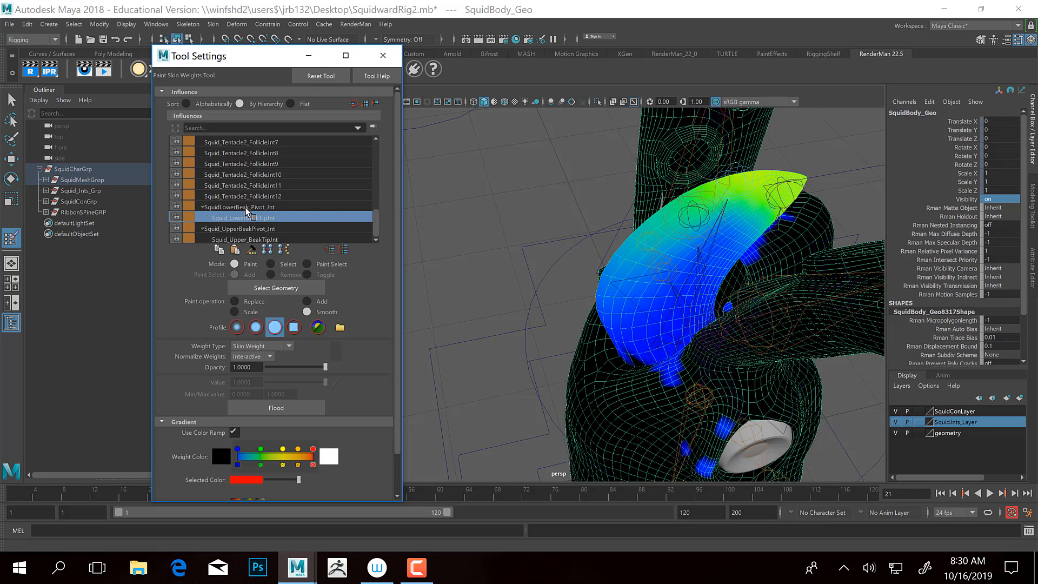
left_click(236, 207)
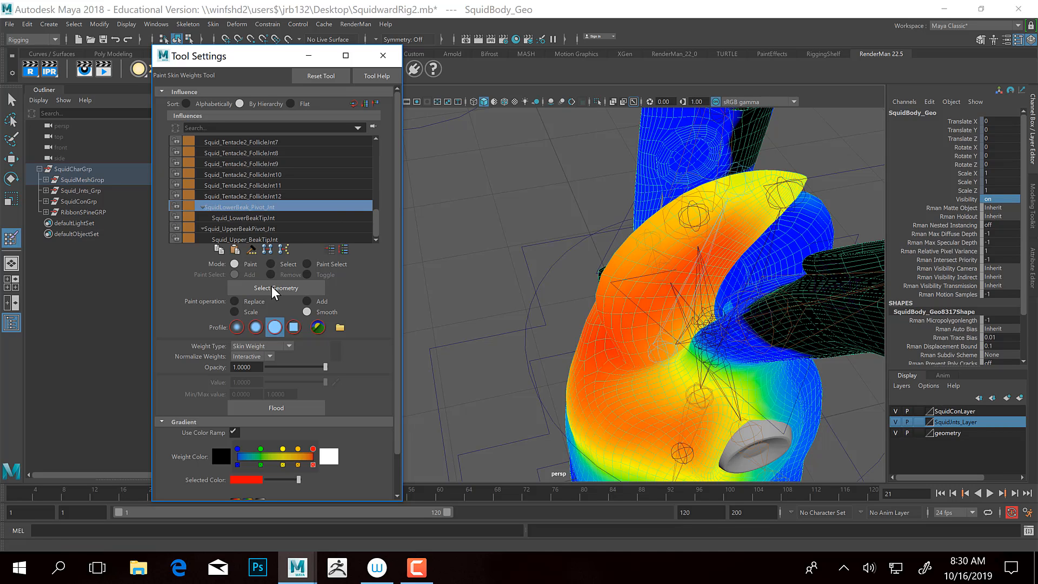
Clear the weights of SquidLowerBeak_Pivot_Jnt and Squid_LowerBeakTipJnt by flooding each with Replace at value 0
left_click(242, 304)
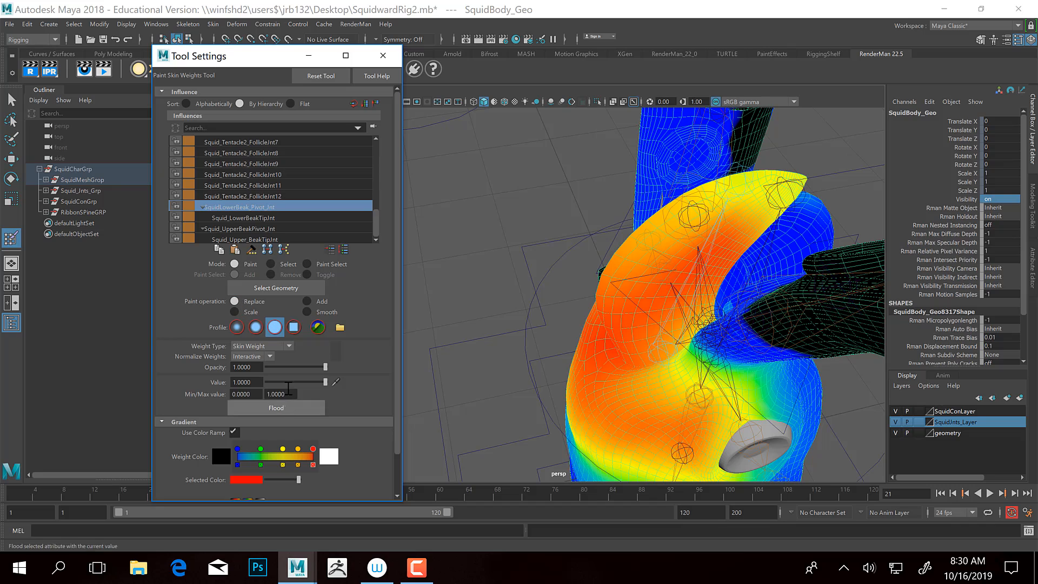
left_click_drag(275, 384, 267, 382)
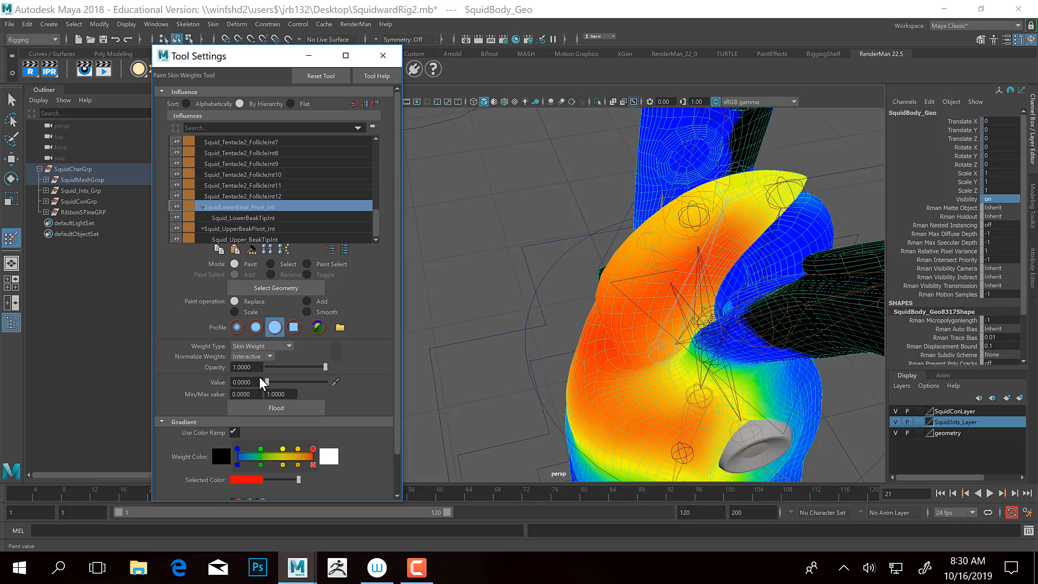
left_click(270, 411)
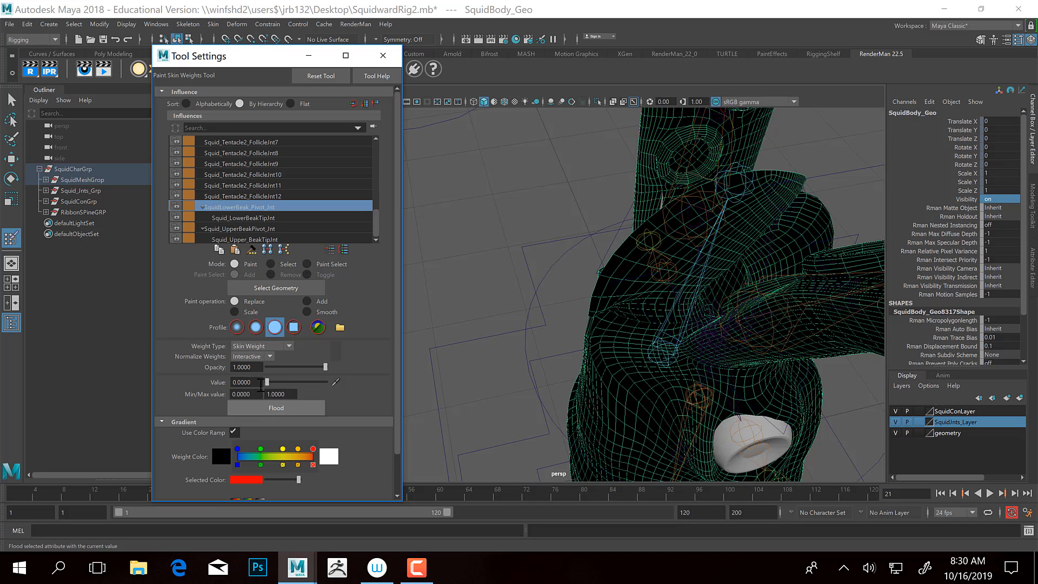
left_click(246, 218)
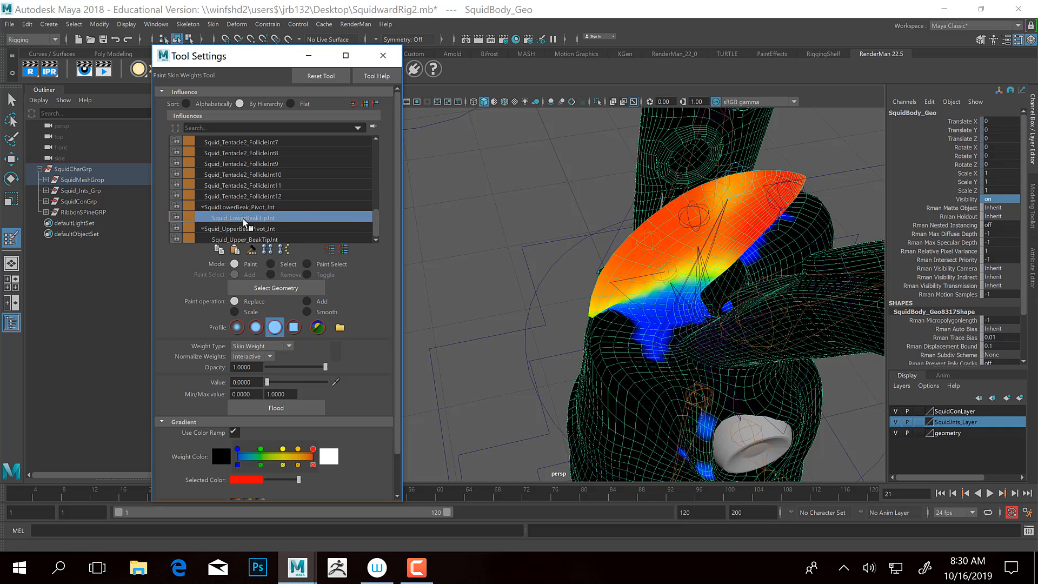
left_click(276, 412)
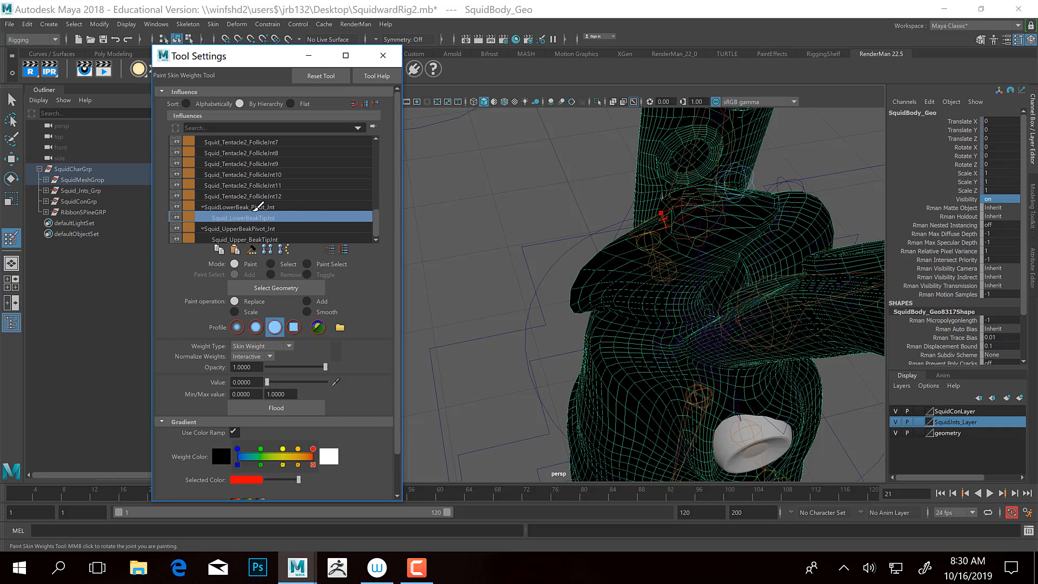
Paint initial SquidLowerBeak_Pivot_Jnt weights onto the lower beak with Replace at value 1
left_click(250, 207)
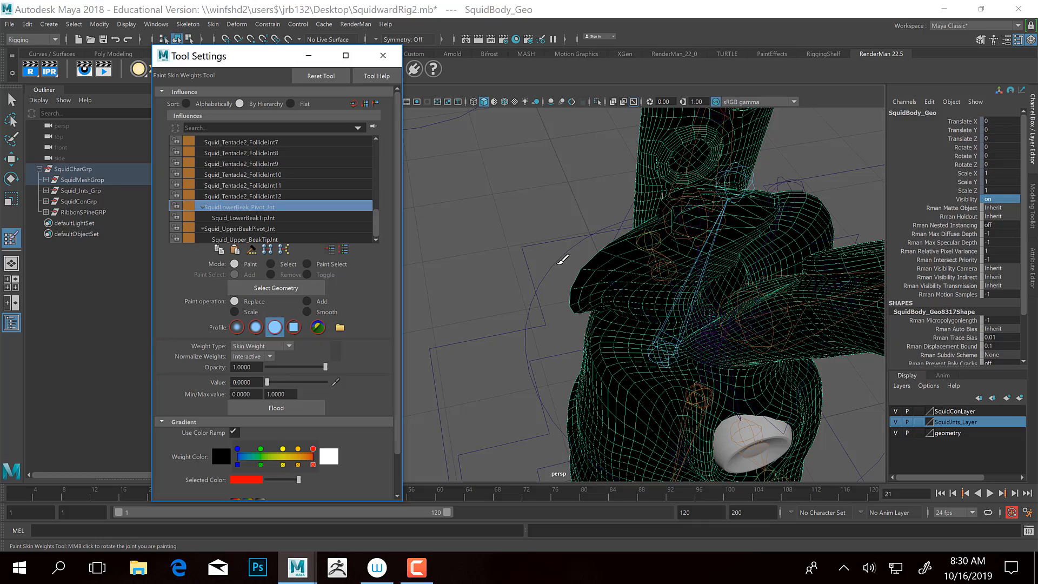
left_click_drag(593, 303, 675, 292, "alt")
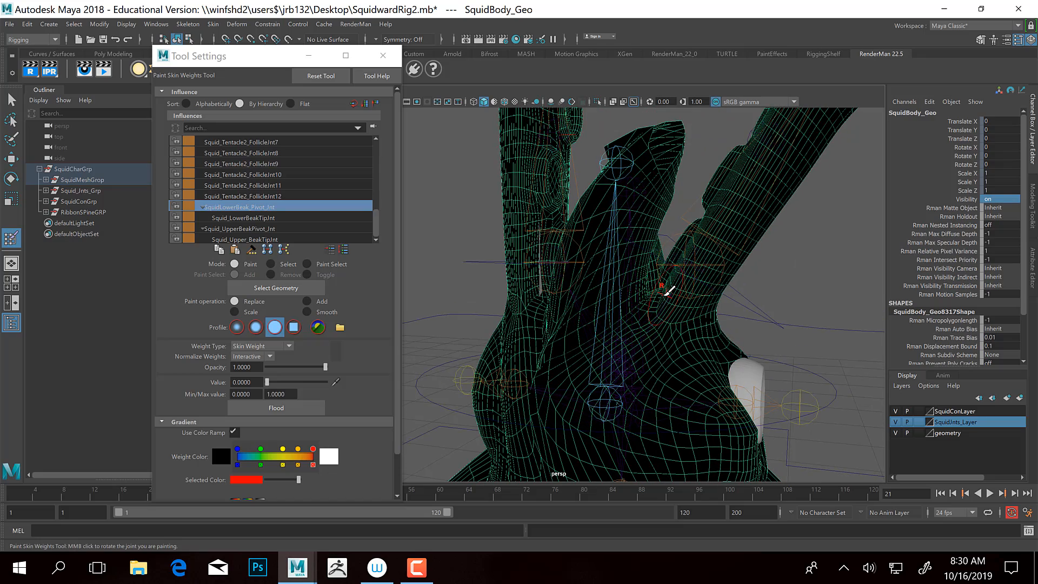
mouse_move(647, 245)
left_mouse_down("alt")
mouse_move(607, 247)
mouse_move(586, 213)
left_mouse_up("alt")
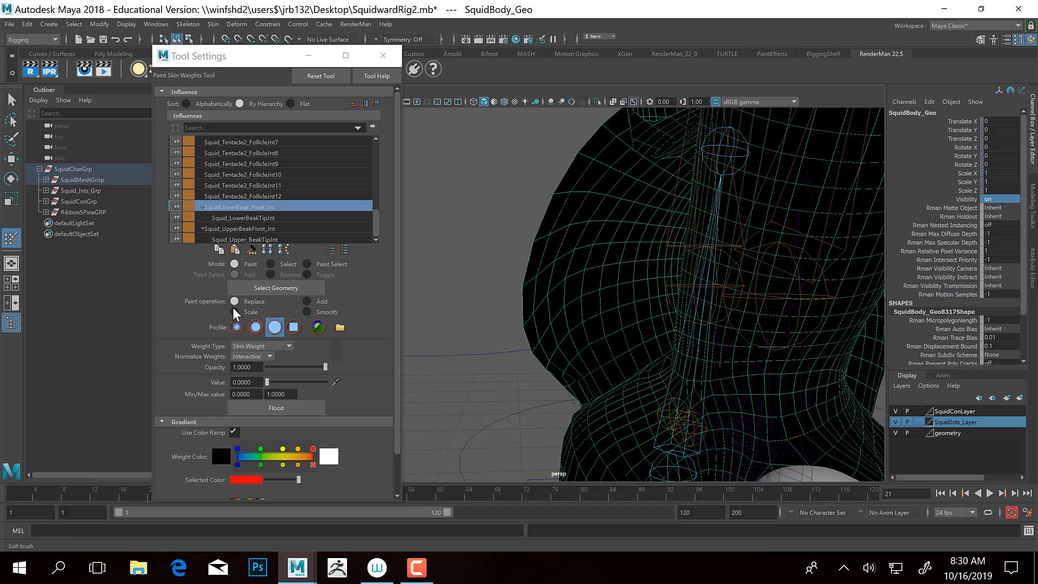
left_click_drag(294, 388, 355, 391)
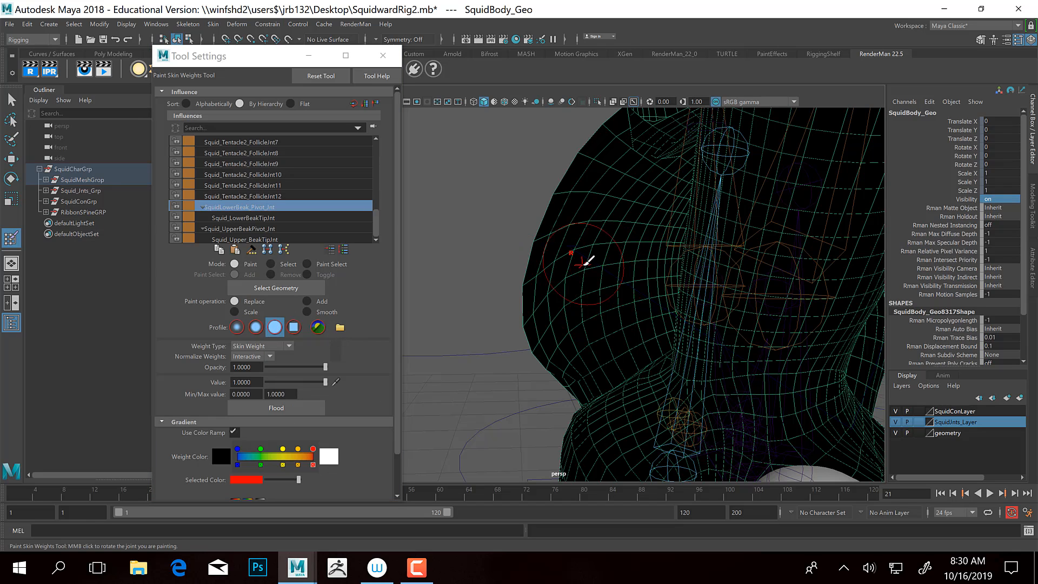
mouse_move(586, 259)
left_mouse_down()
mouse_move(616, 217)
mouse_move(590, 173)
left_mouse_up()
left_click_drag(535, 325, 647, 320, "alt")
left_click_drag(540, 282, 497, 337)
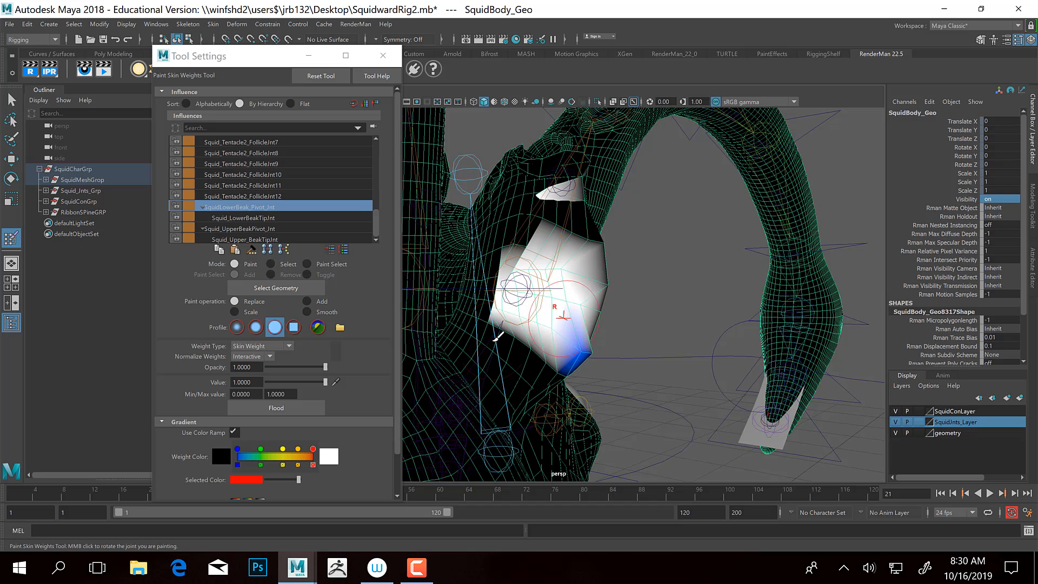
Paint SquidLowerBeak_Pivot_Jnt weights across the beak with the Gaussian brush profile, using Replace at value 1
left_click(237, 327)
mouse_move(490, 265)
left_mouse_down()
mouse_move(493, 324)
mouse_move(513, 378)
mouse_move(554, 339)
left_mouse_up()
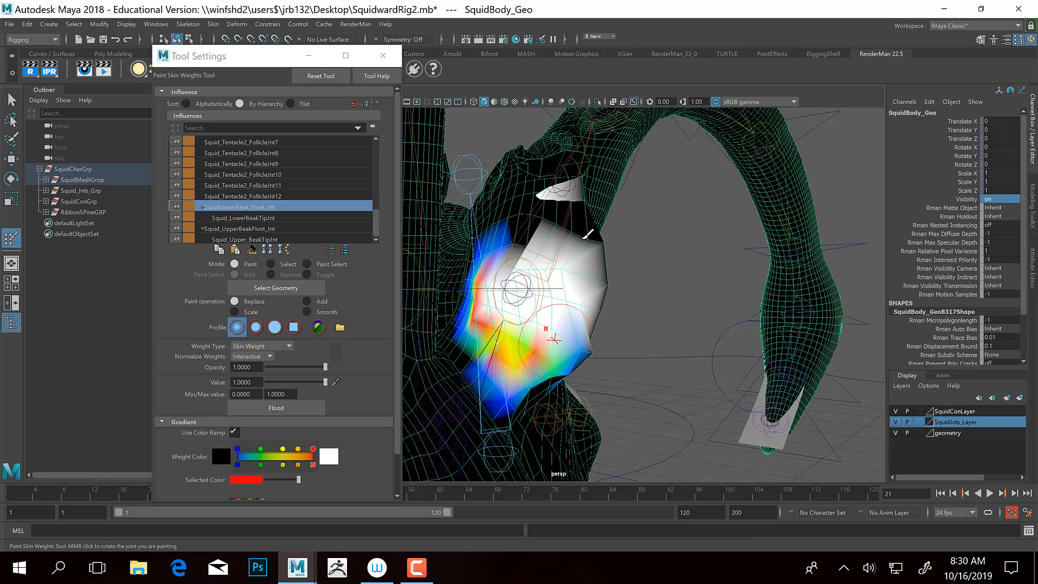
mouse_move(550, 233)
left_mouse_down("alt")
mouse_move(564, 308)
mouse_move(594, 310)
left_mouse_up("alt")
mouse_move(604, 245)
left_mouse_down()
mouse_move(603, 236)
mouse_move(527, 248)
mouse_move(489, 209)
mouse_move(495, 221)
mouse_move(518, 181)
mouse_move(497, 191)
mouse_move(505, 163)
mouse_move(518, 194)
mouse_move(505, 186)
mouse_move(519, 195)
mouse_move(500, 173)
mouse_move(537, 177)
mouse_move(548, 144)
left_mouse_up()
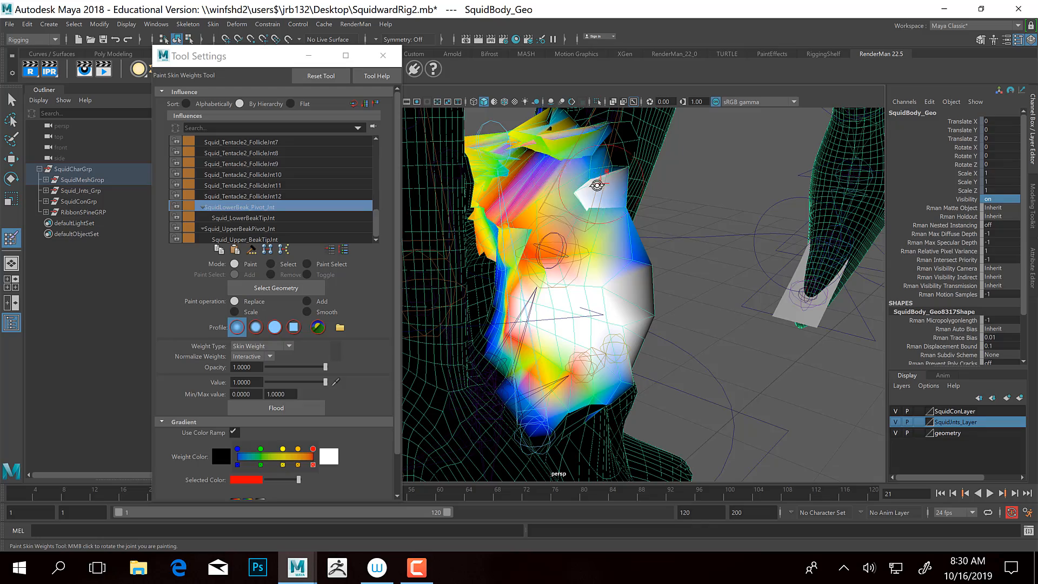
mouse_move(590, 192)
left_mouse_down("alt")
mouse_move(511, 227)
mouse_move(583, 257)
mouse_move(601, 221)
mouse_move(597, 238)
mouse_move(573, 246)
mouse_move(594, 281)
mouse_move(661, 253)
mouse_move(654, 268)
mouse_move(662, 263)
left_mouse_up("alt")
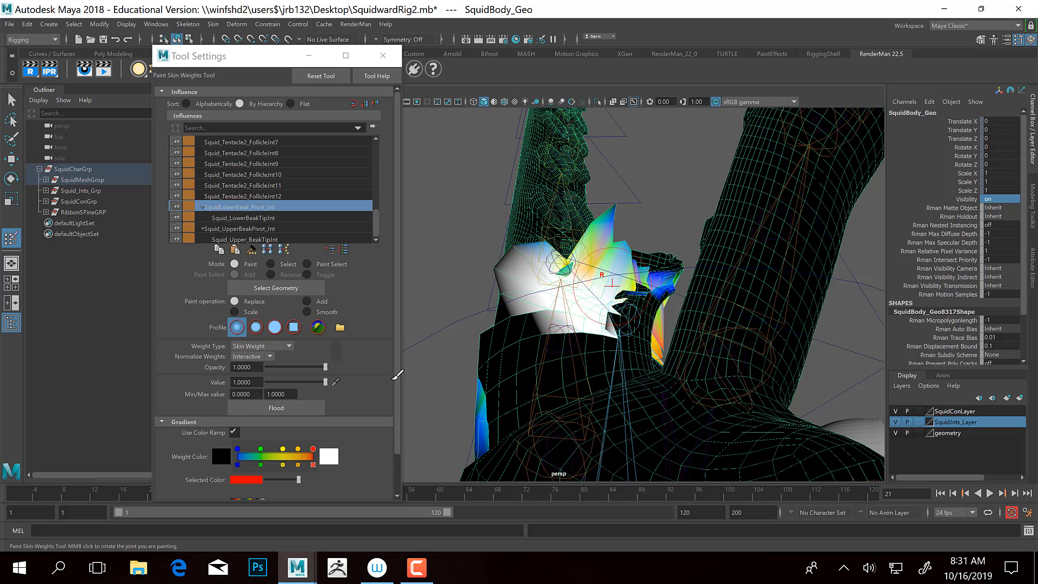
Scrub the timeline to frame 7 and paint SquidLowerBeak_Pivot_Jnt weights at value 1 along the deformed beak's outer edge
left_click_drag(474, 345, 450, 353, "alt")
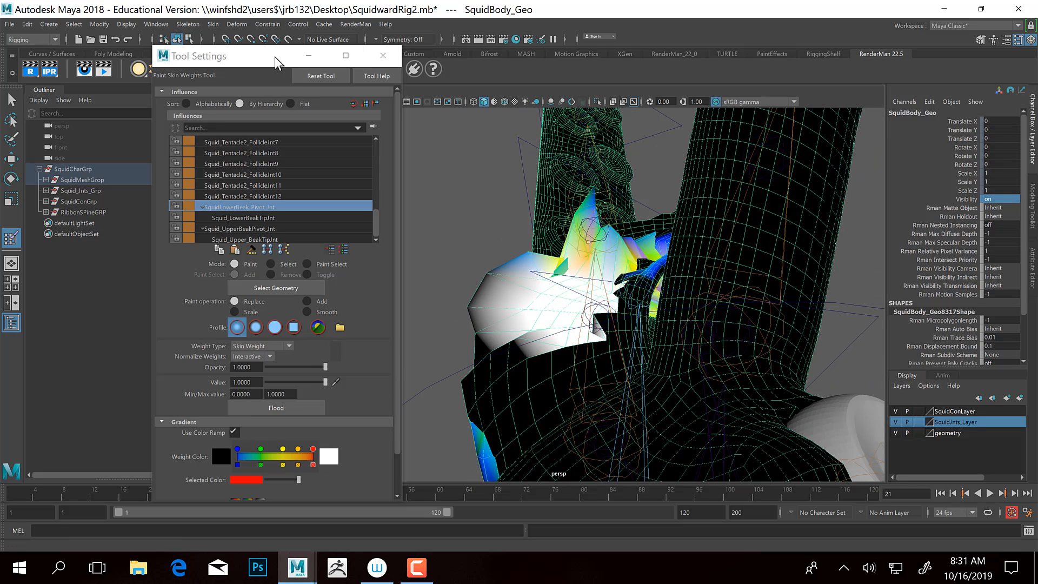
left_click_drag(276, 58, 211, 16)
mouse_move(121, 494)
left_mouse_down()
mouse_move(5, 495)
mouse_move(81, 495)
mouse_move(56, 494)
left_mouse_up()
scroll(556, 298, "up", 5)
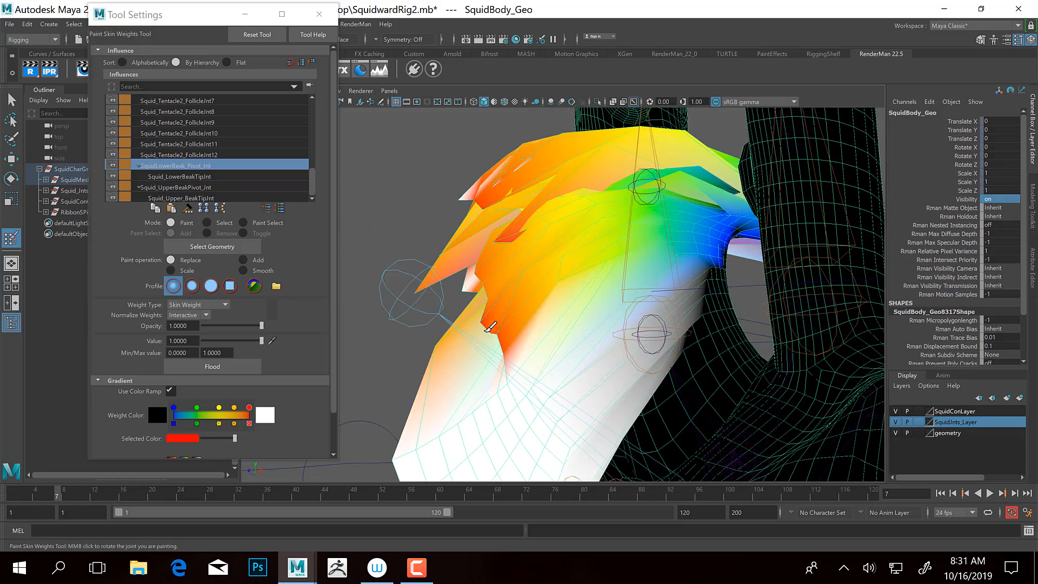
mouse_move(467, 359)
left_mouse_down("alt")
mouse_move(520, 378)
mouse_move(643, 292)
left_mouse_up("alt")
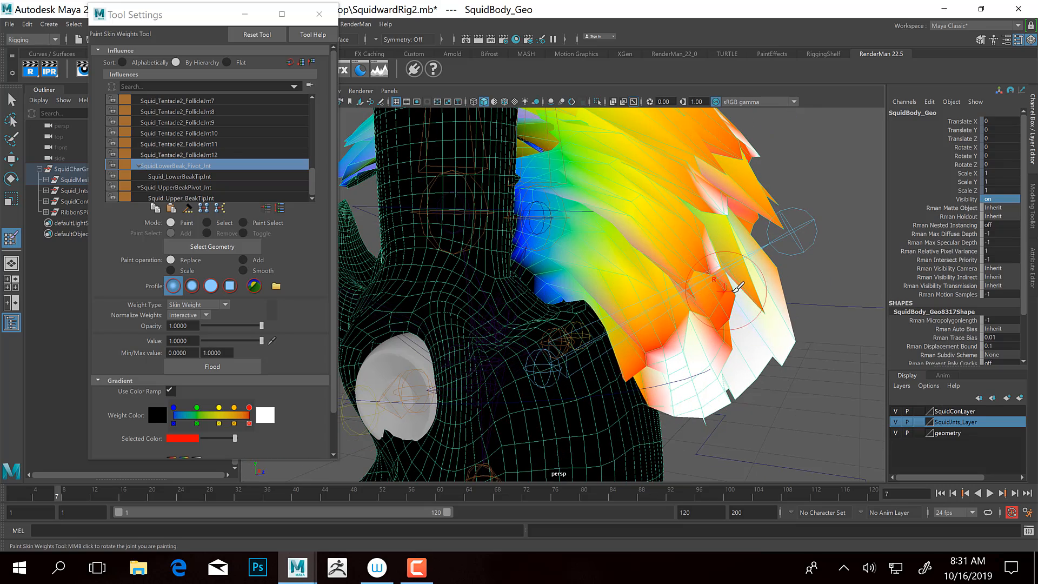
left_click_drag(736, 295, 725, 389)
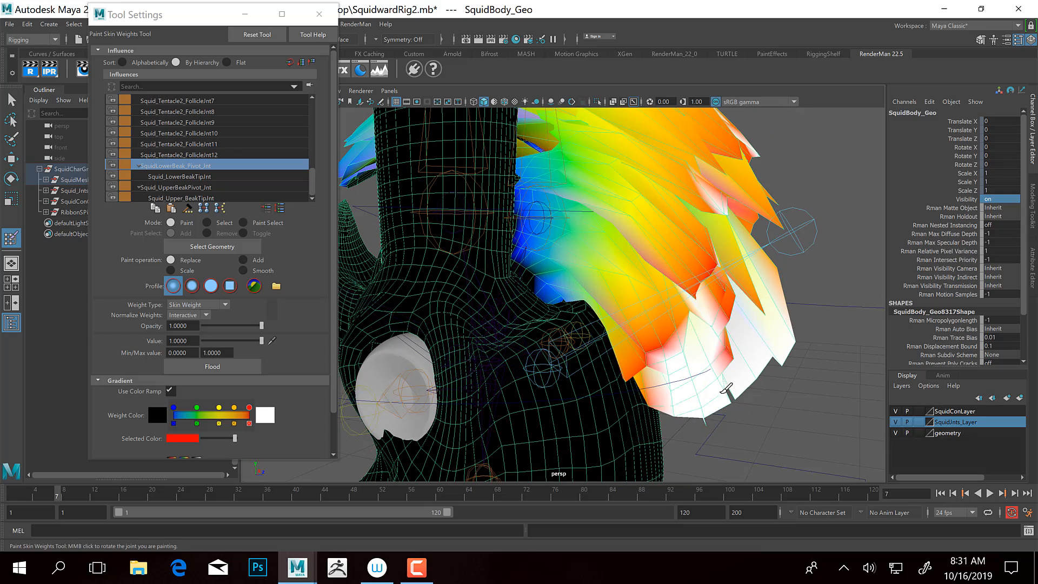
left_click_drag(680, 258, 670, 292, "alt")
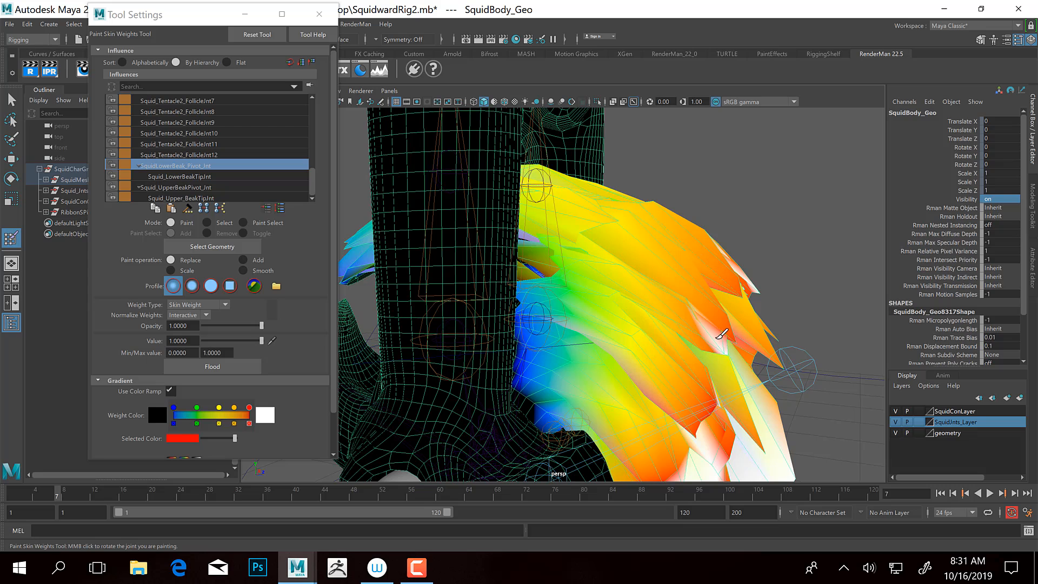
Enlarge the brush, switch to the solid profile, and paint full pivot joint weight over the beak's side and front
middle_click(678, 337)
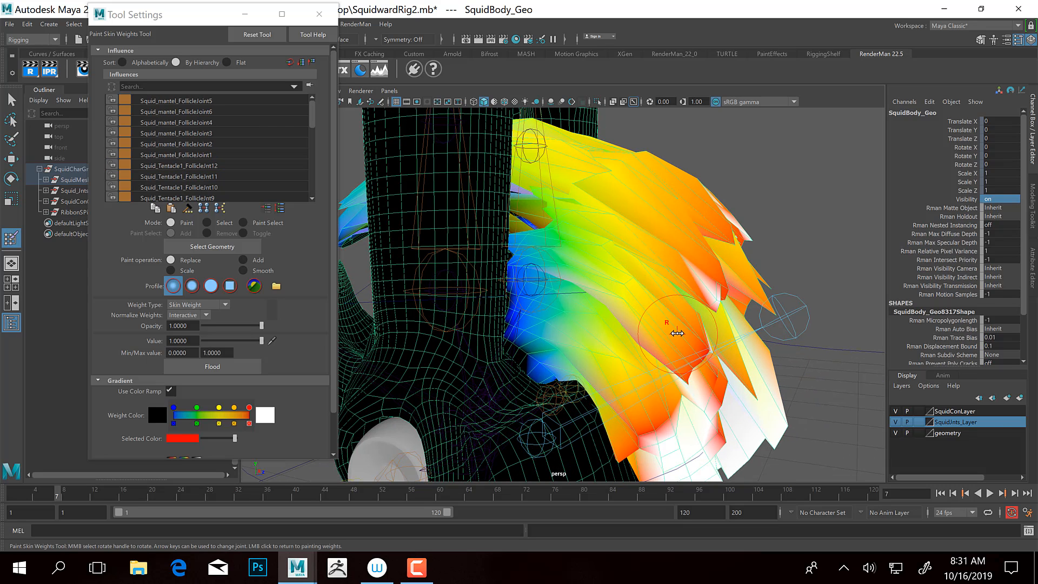
left_click(668, 309)
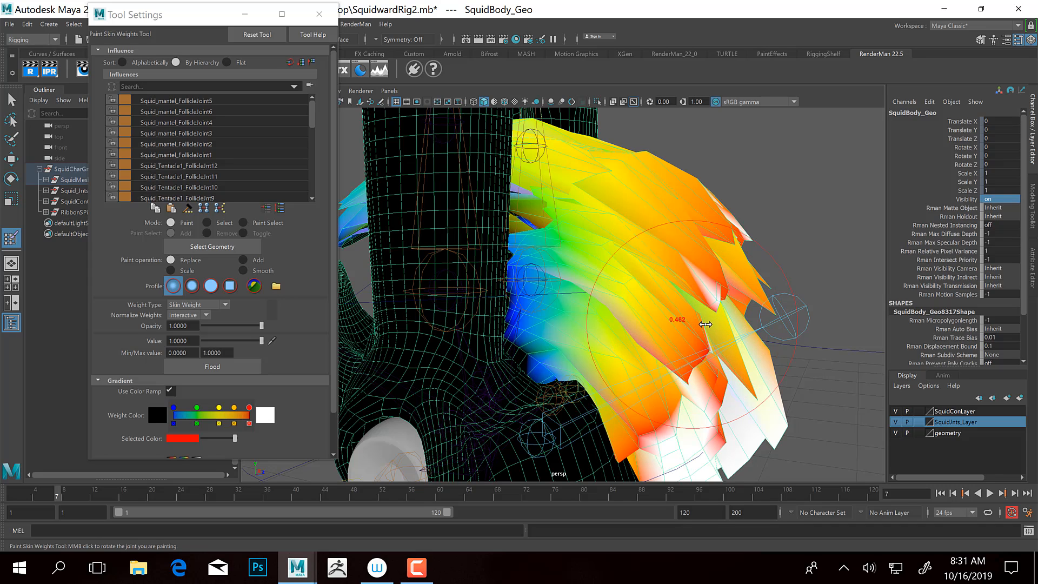
left_click(210, 286)
mouse_move(762, 292)
left_mouse_down()
mouse_move(692, 250)
mouse_move(666, 255)
mouse_move(668, 244)
left_mouse_up()
left_click_drag(683, 293, 649, 246, "alt")
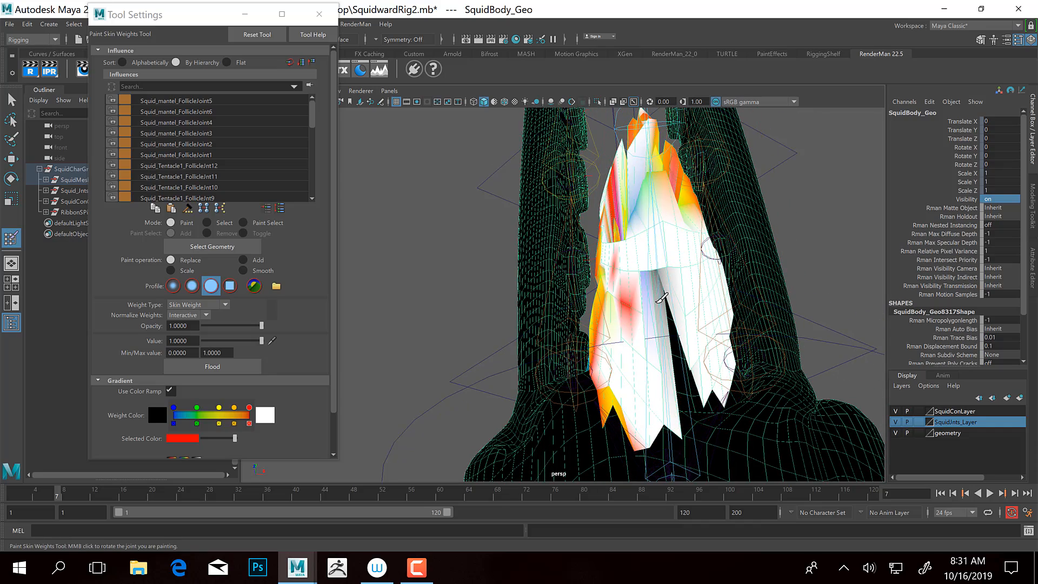
left_click_drag(660, 299, 670, 329)
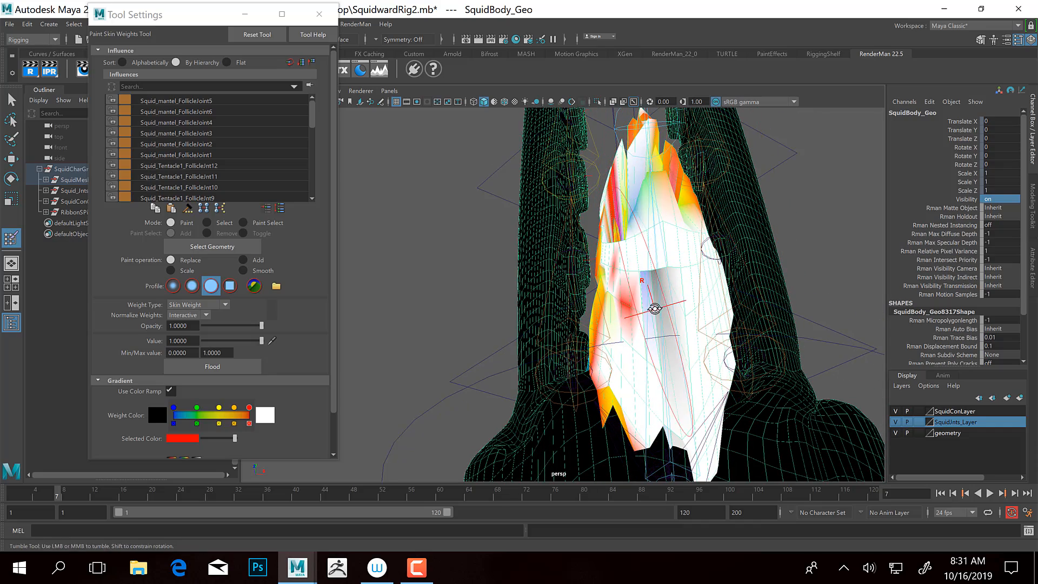
mouse_move(657, 275)
left_mouse_down("alt")
mouse_move(647, 233)
mouse_move(683, 277)
mouse_move(666, 325)
mouse_move(697, 281)
left_mouse_up("alt")
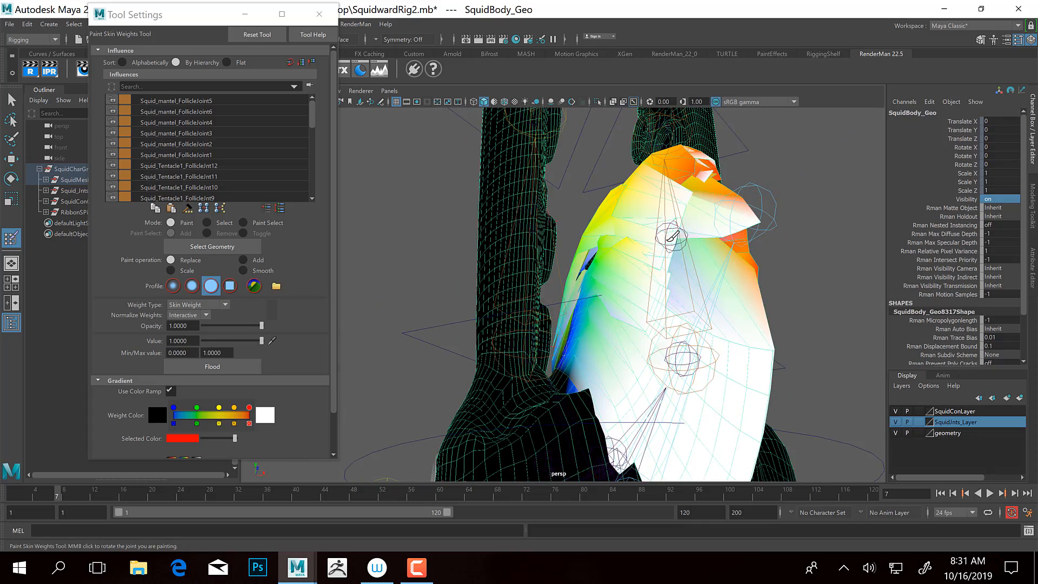
Paint full weight on the beak's opposite side and undo the last stroke near its base
mouse_move(672, 236)
left_mouse_down("alt")
mouse_move(690, 287)
mouse_move(652, 222)
mouse_move(625, 278)
mouse_move(633, 207)
mouse_move(478, 281)
left_mouse_up("alt")
left_click(477, 281)
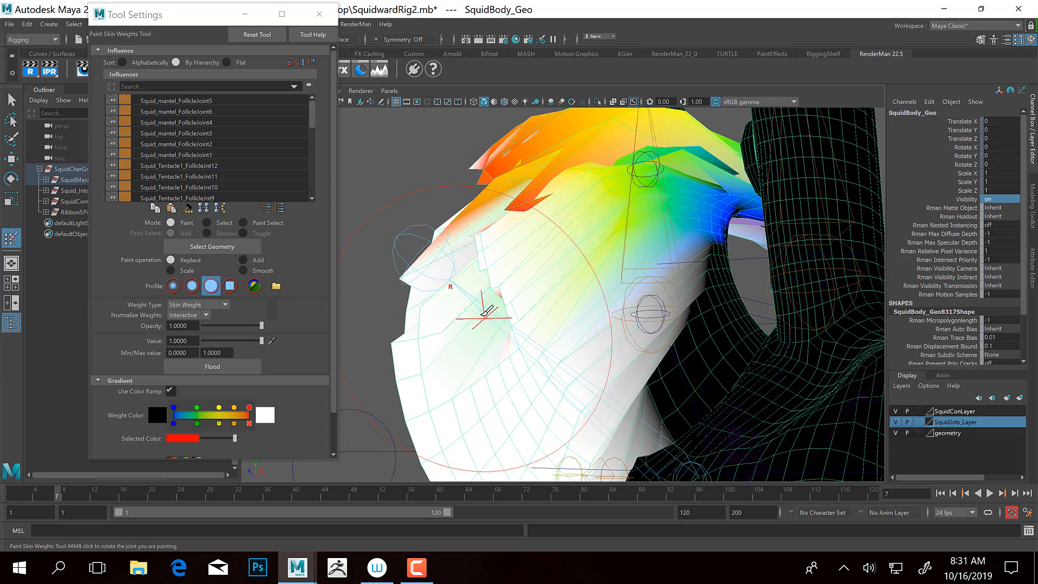
mouse_move(560, 193)
left_mouse_down()
mouse_move(614, 213)
mouse_move(630, 233)
mouse_move(641, 329)
mouse_move(671, 314)
mouse_move(723, 321)
mouse_move(675, 308)
mouse_move(668, 316)
left_mouse_up()
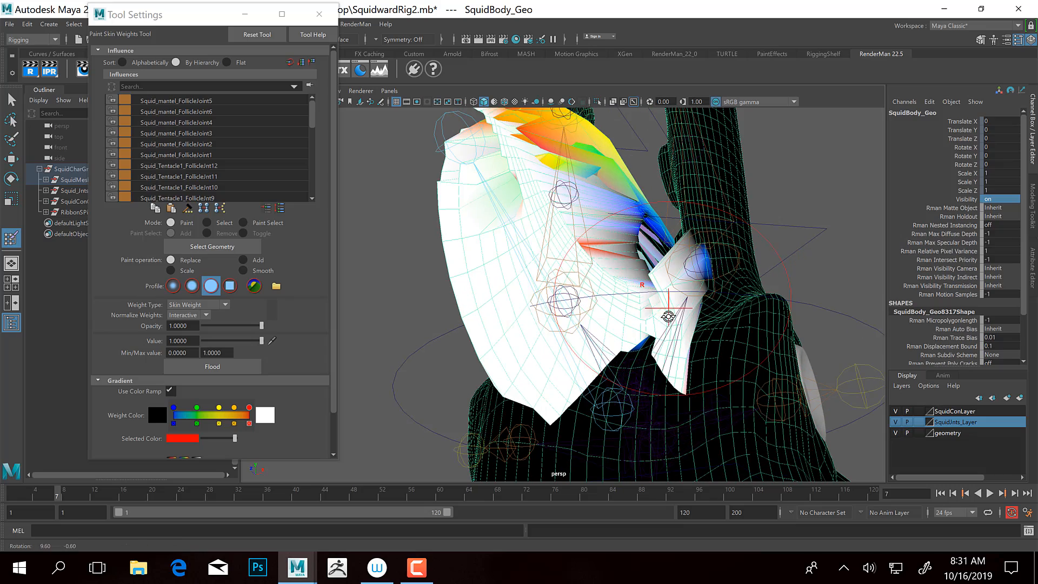
key("ctrl+z")
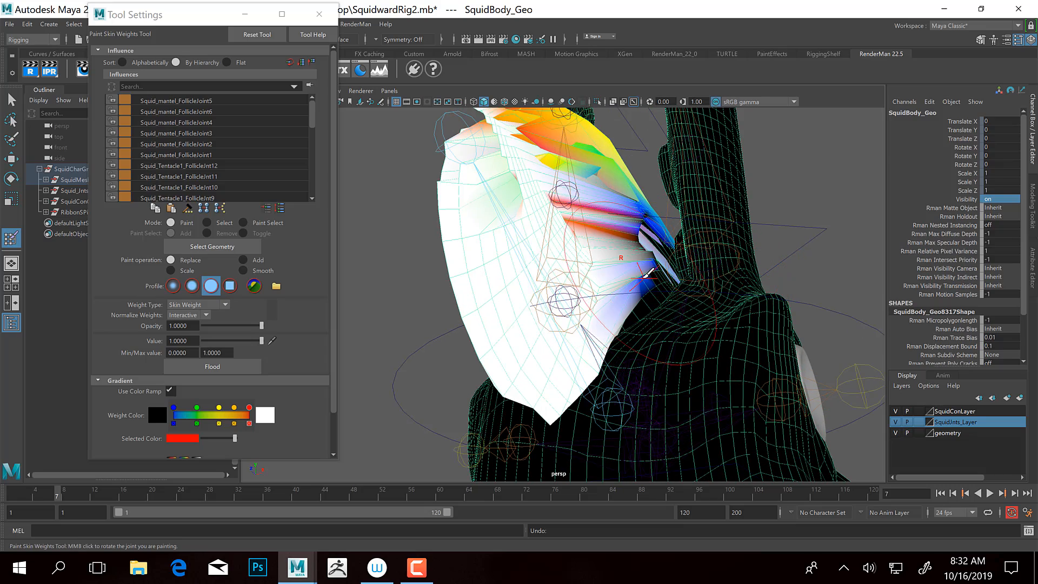
Adjust the brush size and paint full weight over the streaked folds on both sides of the beak
left_click_drag(644, 276, 514, 280, "alt")
key("b")
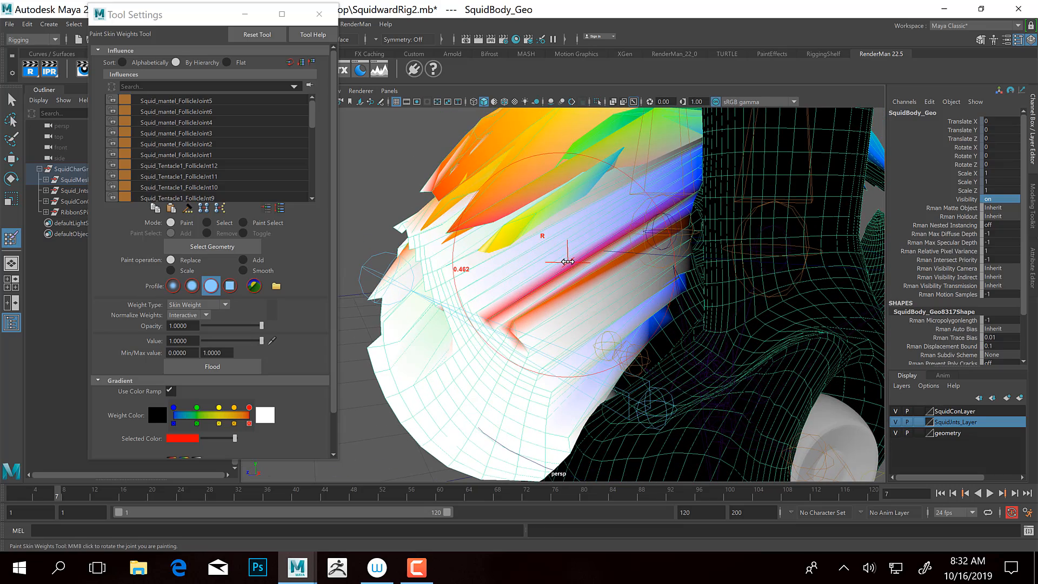
mouse_move(568, 261)
left_mouse_down()
mouse_move(521, 263)
mouse_move(606, 267)
left_mouse_up()
mouse_move(605, 173)
left_mouse_down()
mouse_move(466, 218)
mouse_move(535, 262)
mouse_move(580, 259)
left_mouse_up()
left_click_drag(643, 204, 656, 214)
mouse_move(486, 267)
left_mouse_down()
mouse_move(519, 281)
mouse_move(465, 263)
mouse_move(472, 200)
mouse_move(475, 256)
left_mouse_up()
left_click_drag(467, 313, 486, 378)
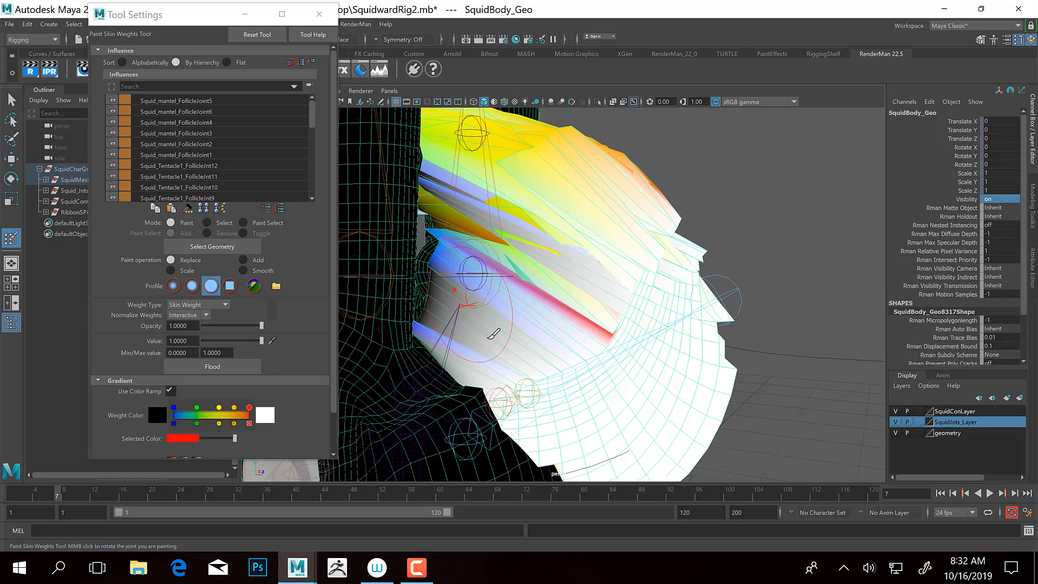
Flood SquidLowerBeak_Pivot_Jnt's weights twice with the Smooth operation
mouse_move(564, 312)
left_mouse_down("alt")
mouse_move(563, 289)
mouse_move(469, 297)
mouse_move(514, 211)
mouse_move(520, 238)
left_mouse_up("alt")
mouse_move(524, 335)
left_mouse_down("alt")
mouse_move(550, 272)
mouse_move(557, 400)
mouse_move(528, 355)
mouse_move(540, 238)
mouse_move(547, 258)
left_mouse_up("alt")
left_click_drag(537, 204, 538, 312, "alt")
middle_click_drag(538, 313, 609, 261, "alt")
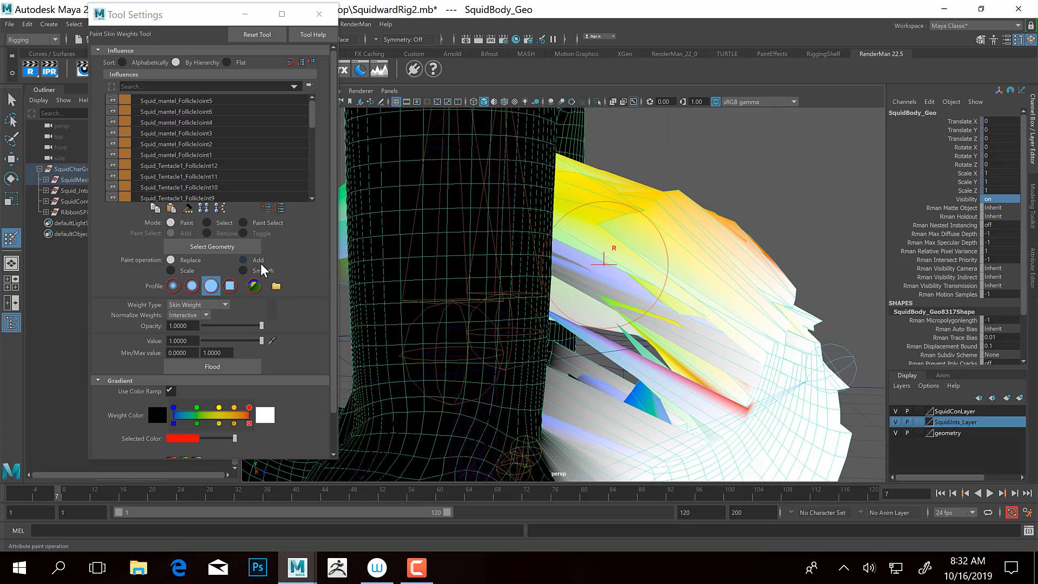
left_click(243, 270)
left_click(238, 371)
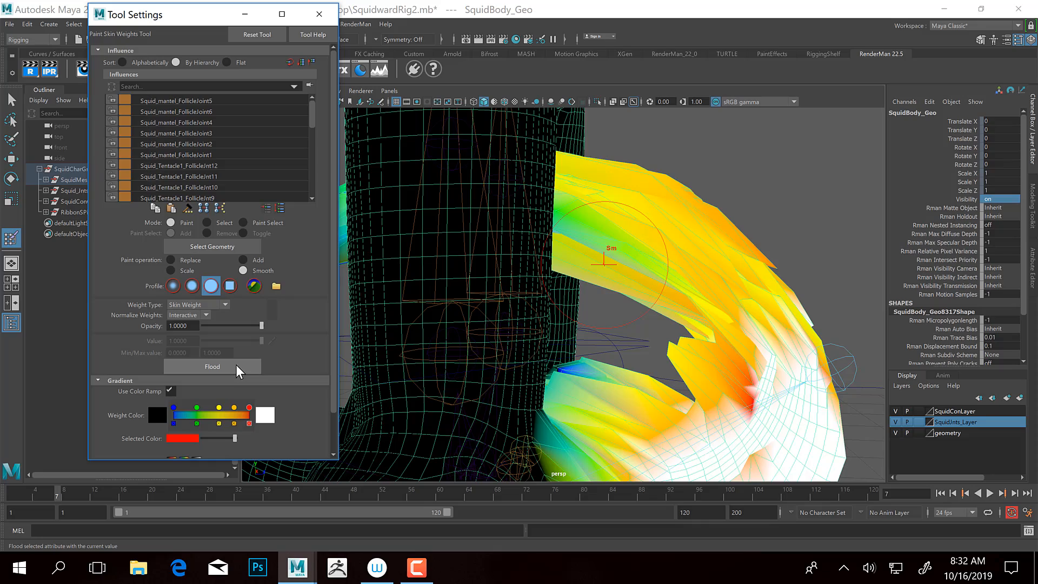
left_click(238, 367)
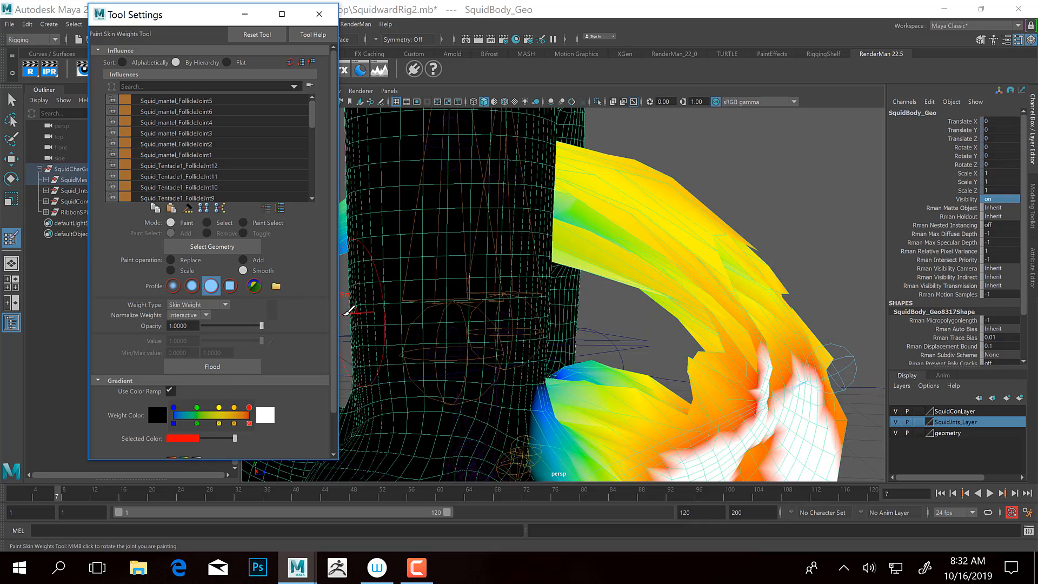
Smooth the tip of the spike protruding behind the tentacles, and paint over its stray points with Replace at value 1
mouse_move(629, 325)
left_mouse_down("alt")
mouse_move(622, 301)
mouse_move(724, 303)
mouse_move(633, 312)
mouse_move(745, 289)
left_mouse_up("alt")
mouse_move(774, 200)
left_mouse_down()
mouse_move(747, 210)
mouse_move(787, 211)
left_mouse_up()
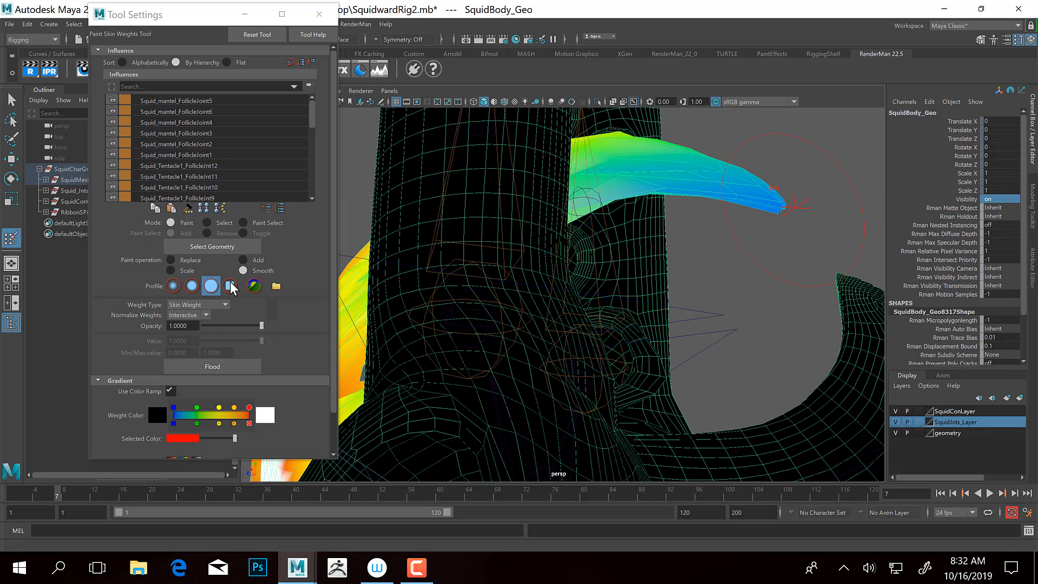
left_click(189, 261)
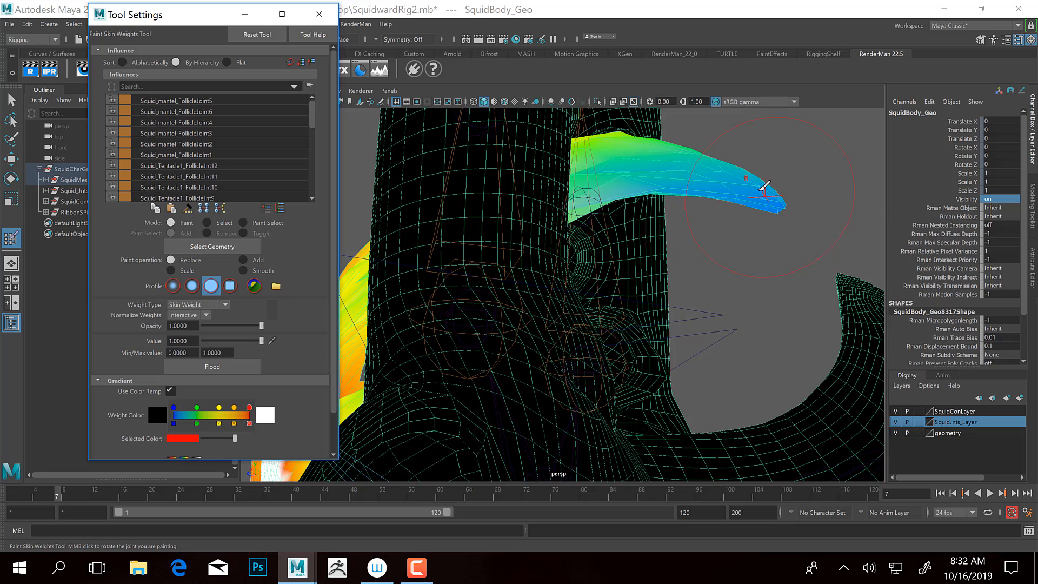
left_click_drag(764, 185, 773, 198)
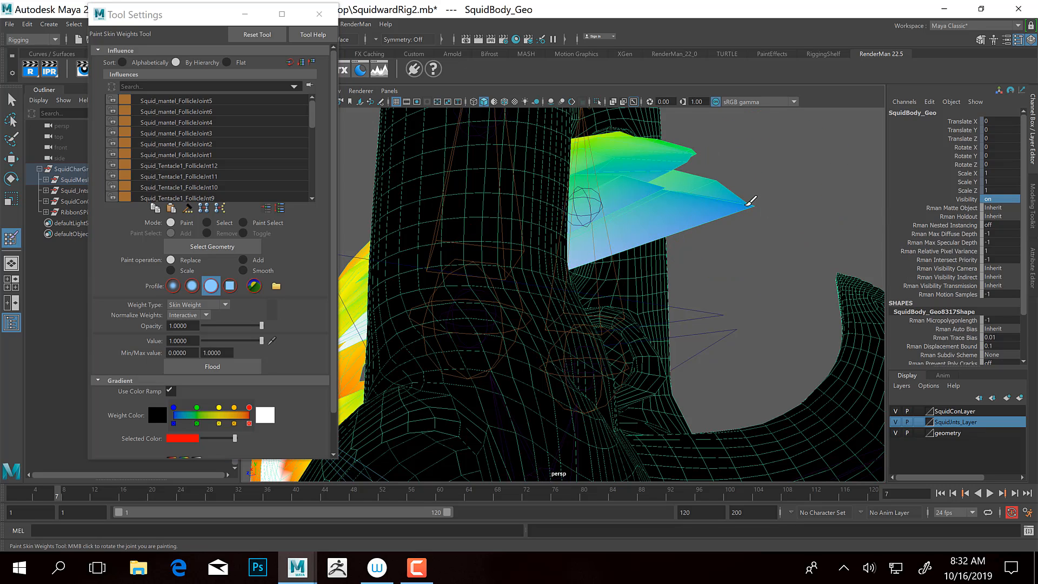
mouse_move(735, 196)
left_mouse_down("alt")
mouse_move(514, 169)
mouse_move(527, 176)
mouse_move(471, 215)
left_mouse_up("alt")
mouse_move(477, 250)
left_mouse_down()
mouse_move(502, 194)
mouse_move(484, 184)
mouse_move(522, 157)
mouse_move(509, 190)
left_mouse_up()
mouse_move(497, 227)
left_mouse_down()
mouse_move(507, 249)
mouse_move(519, 201)
mouse_move(517, 248)
left_mouse_up()
mouse_move(522, 198)
left_mouse_down("alt")
mouse_move(546, 270)
mouse_move(527, 269)
mouse_move(525, 234)
mouse_move(505, 231)
mouse_move(491, 268)
mouse_move(434, 269)
mouse_move(529, 257)
left_mouse_up("alt")
Hide SquidJnts_Layer and select the stray spike vertices on the body mesh between the tentacles
key("q")
right_click_drag(493, 233, 440, 231)
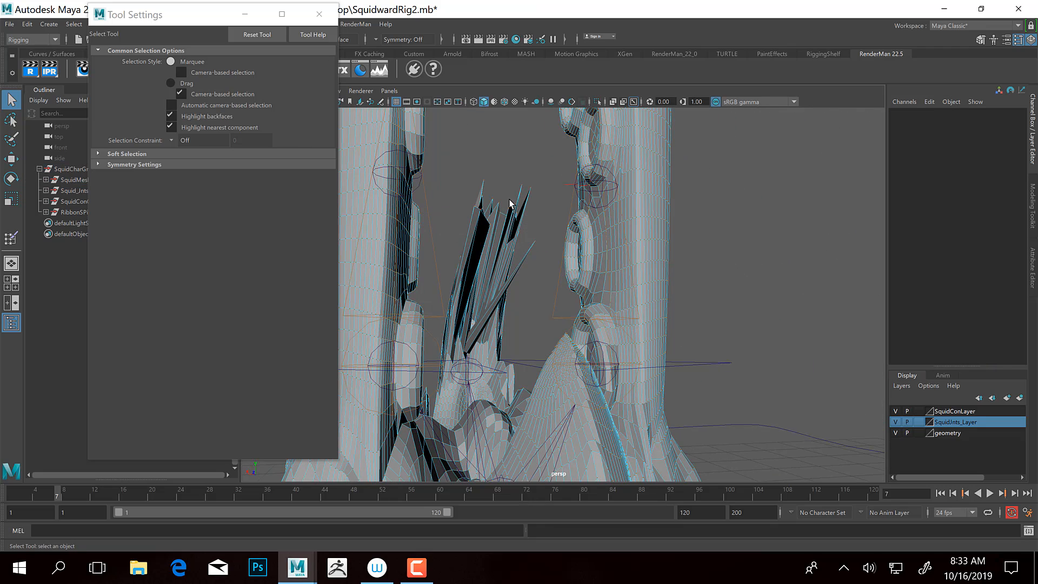
left_click(896, 424)
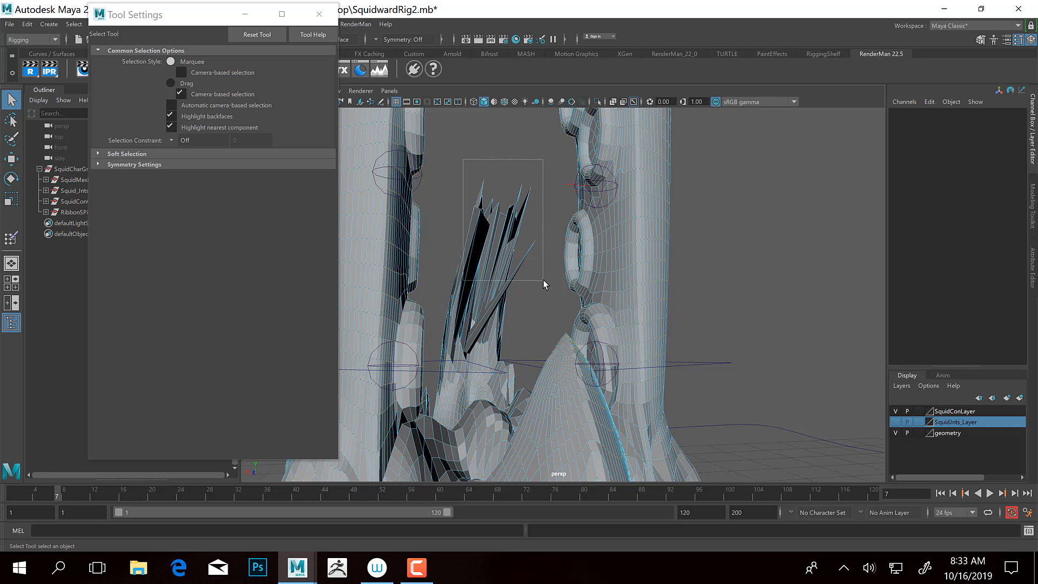
left_click_drag(543, 281, 543, 282)
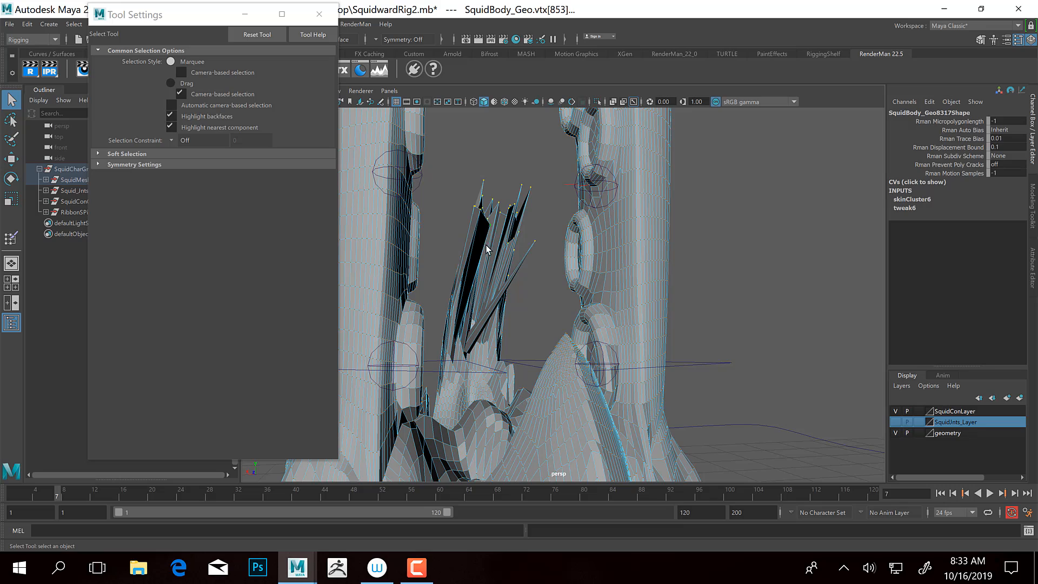
left_click_drag(508, 316, 456, 285, "alt")
Open and enlarge the Component Editor, and examine the selected vertices' Smooth Skins weights for each joint beside the mesh
left_click_drag(171, 20, 168, 59)
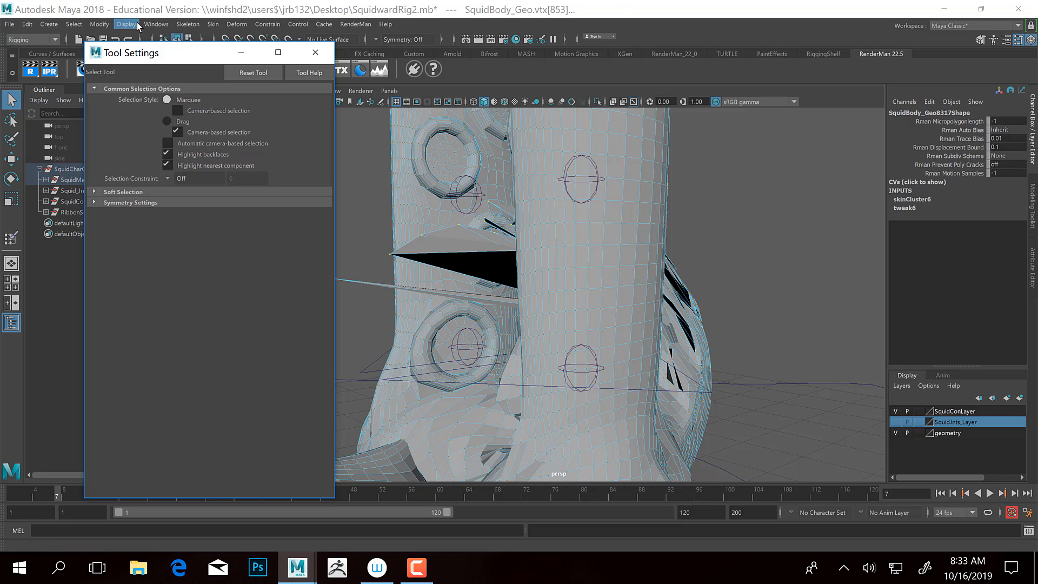
left_click(152, 25)
mouse_move(184, 63)
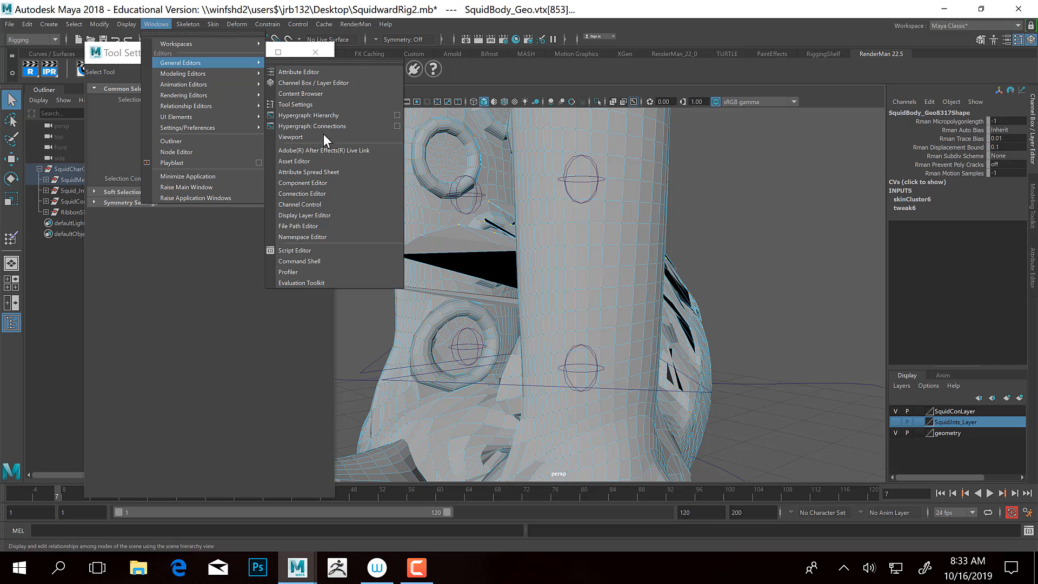
left_click(317, 183)
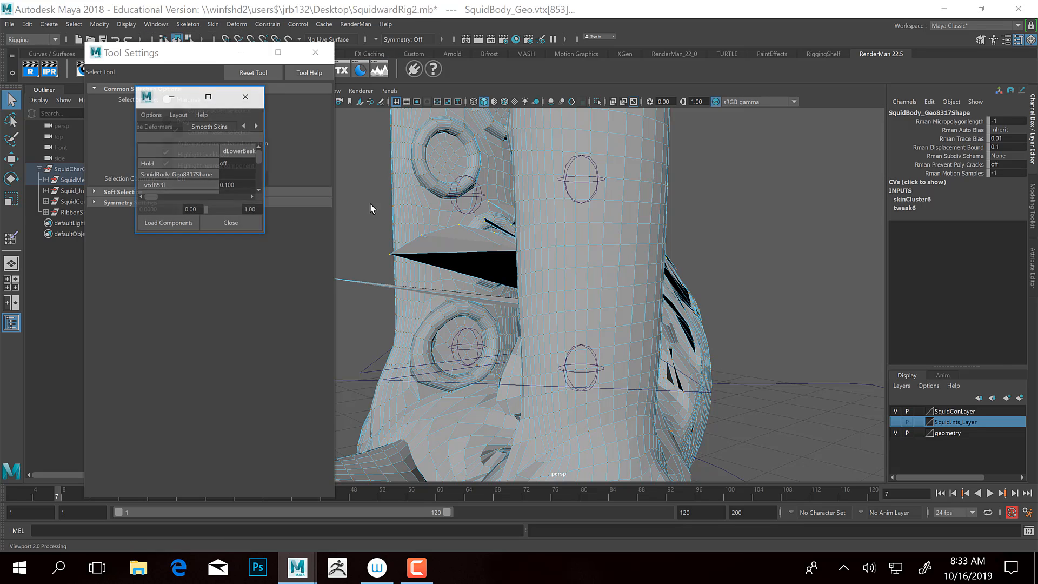
left_click_drag(263, 233, 852, 435)
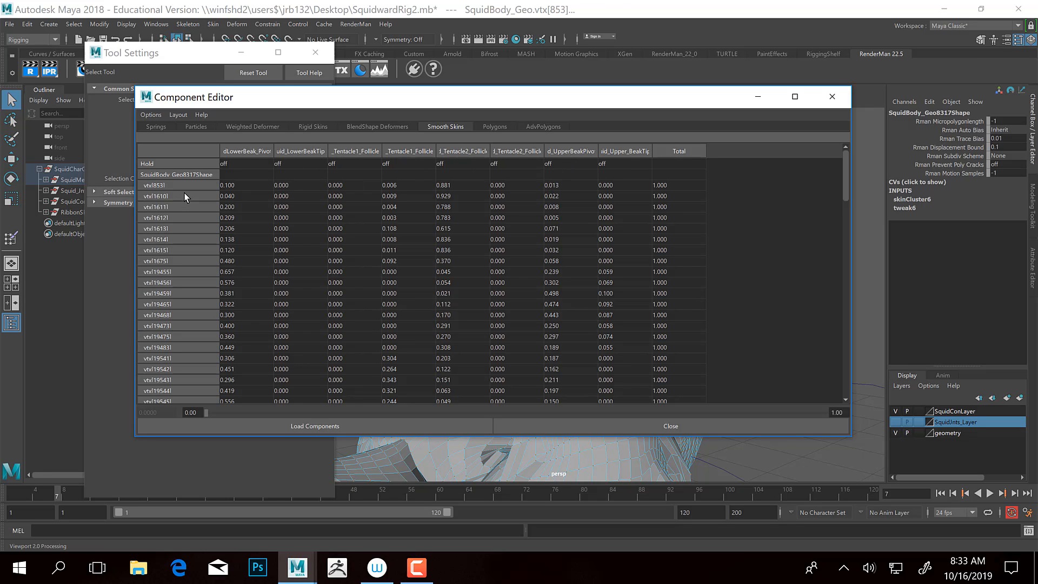
scroll(181, 188, "down", 5)
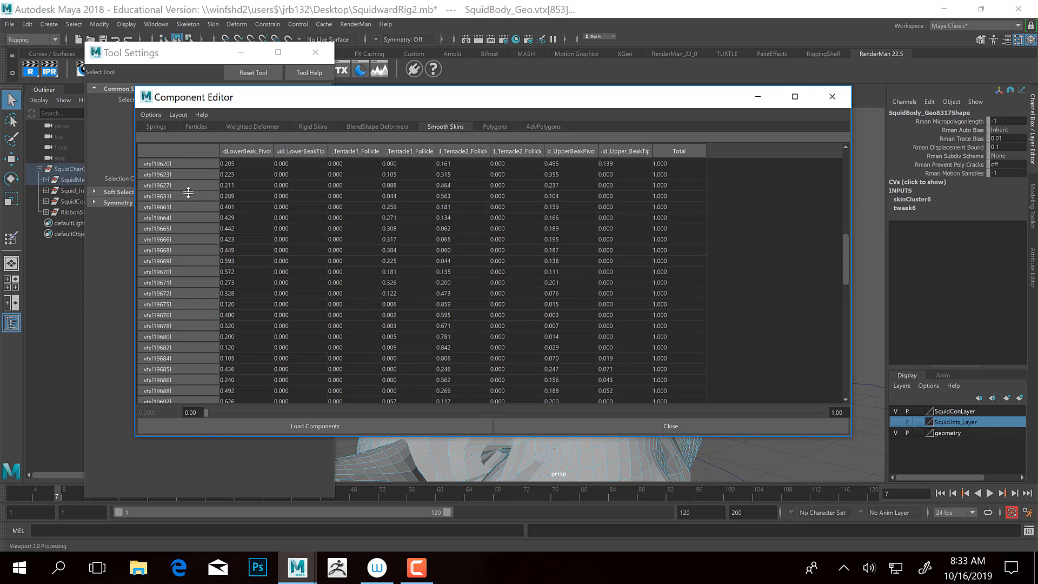
scroll(189, 193, "up", 5)
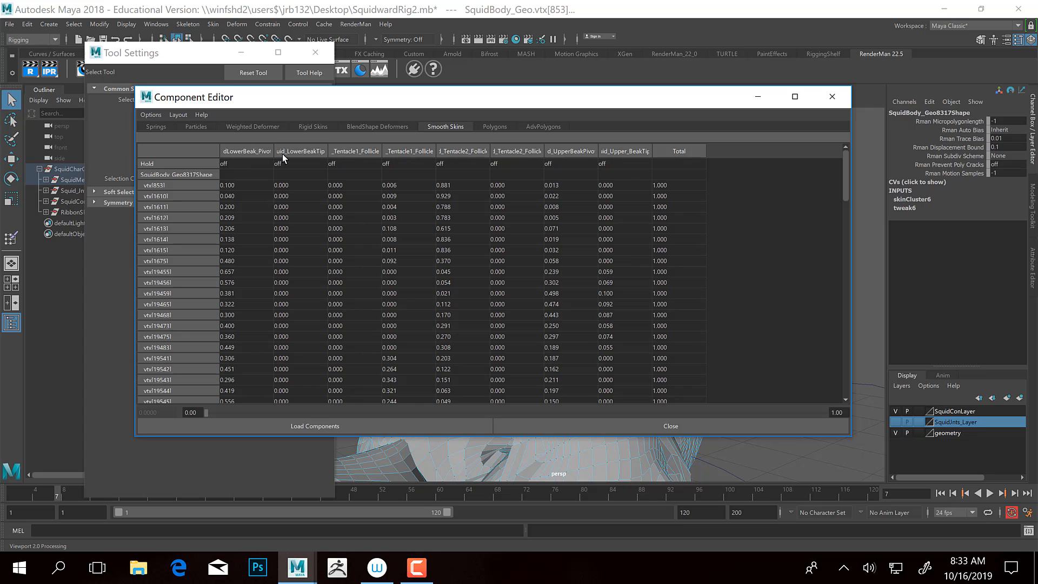
left_click_drag(412, 105, 397, 363)
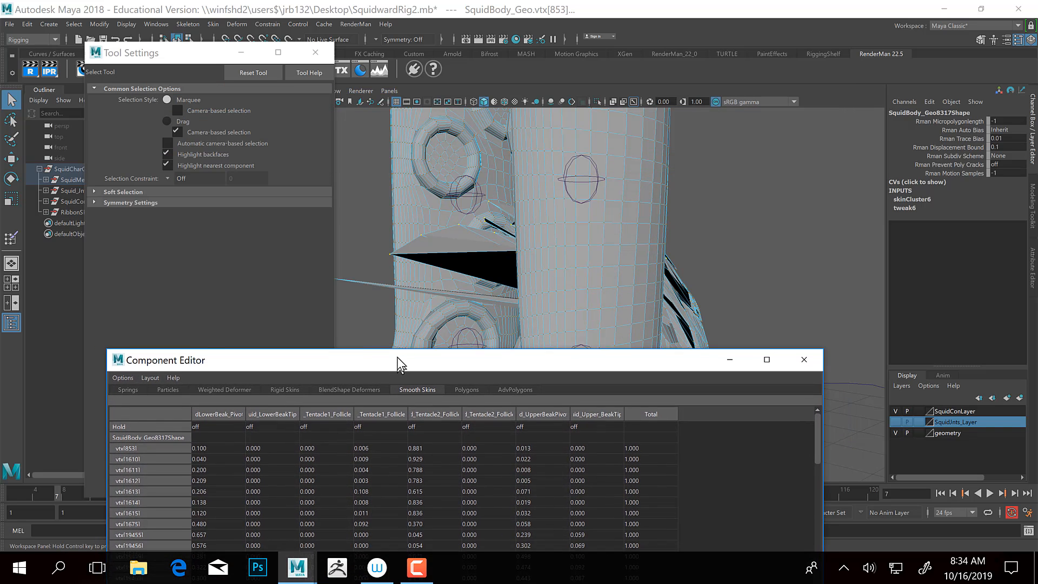
left_click_drag(605, 236, 599, 232, "alt")
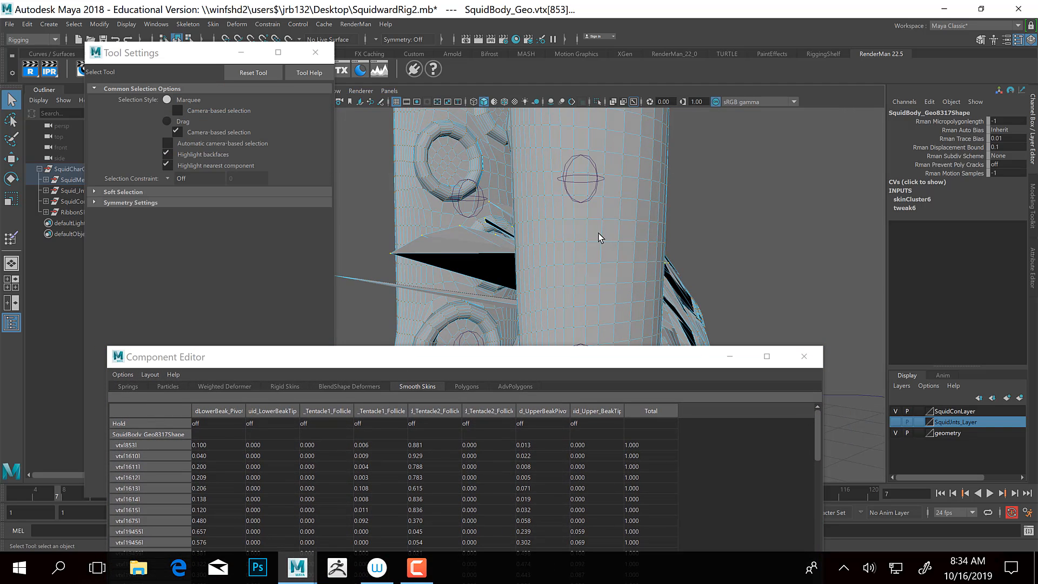
Return to object mode and check the active joint in the Paint Skin Weights influence list, then minimize the Tool Settings
right_click_drag(630, 190, 654, 168)
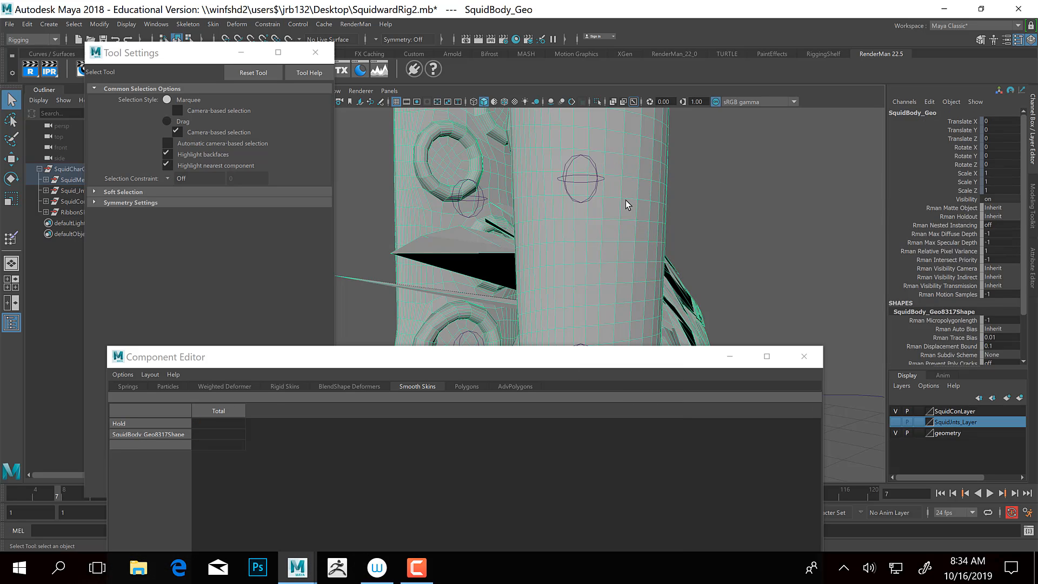
left_click(11, 239)
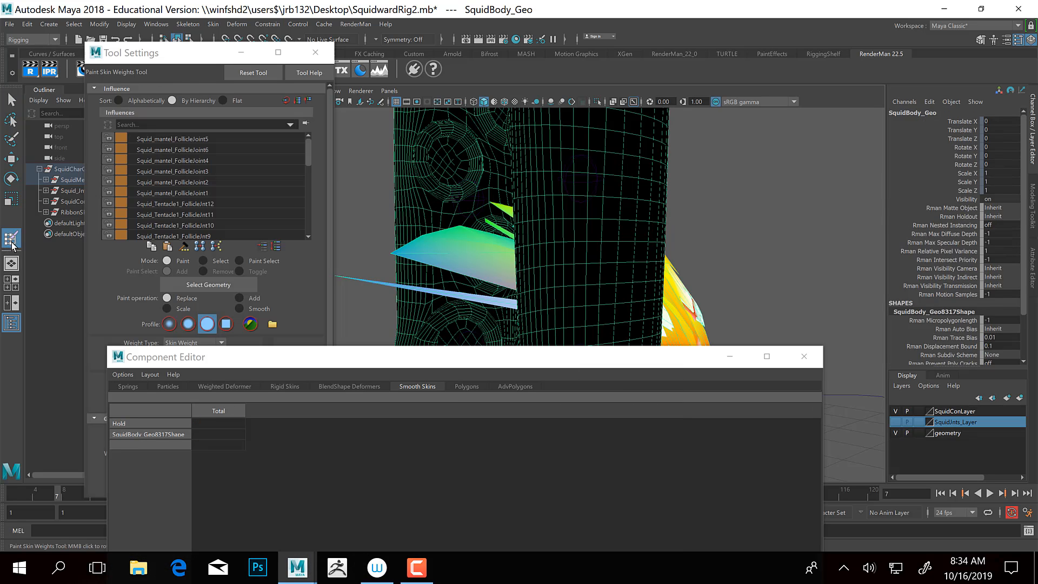
left_click_drag(210, 56, 182, 55)
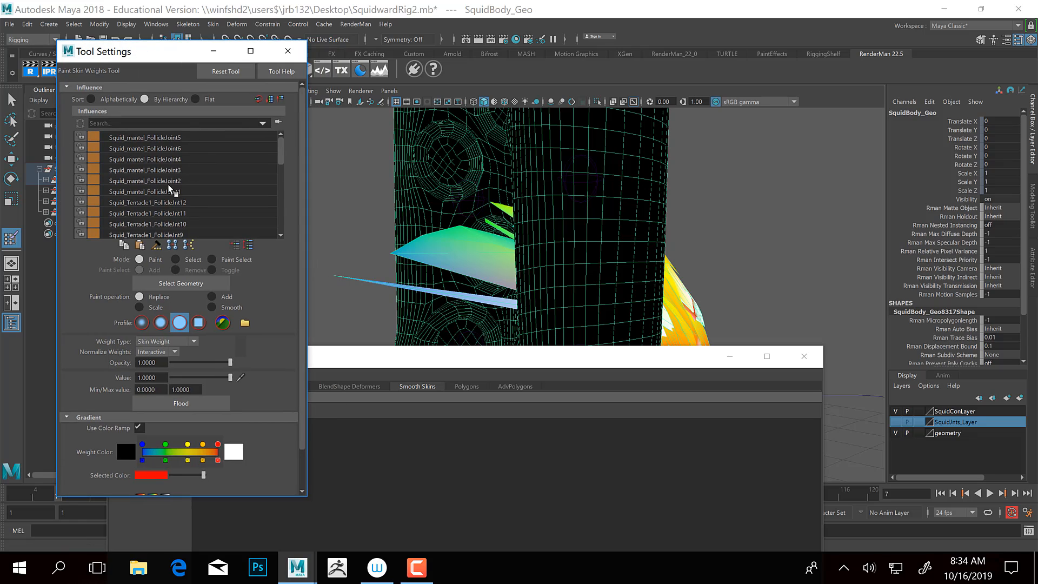
scroll(167, 172, "down", 5)
scroll(168, 172, "down", 3)
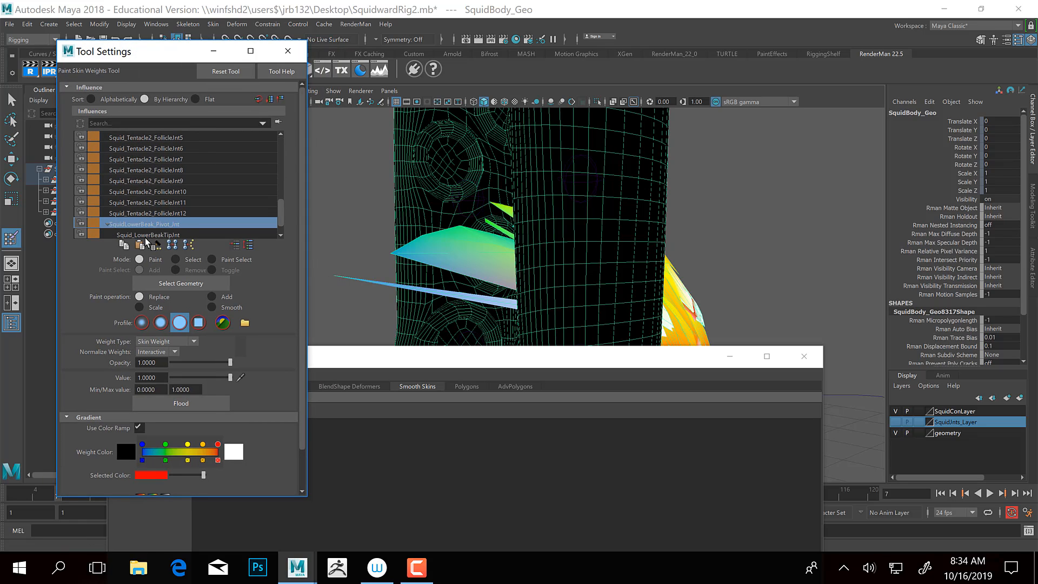
left_click(214, 51)
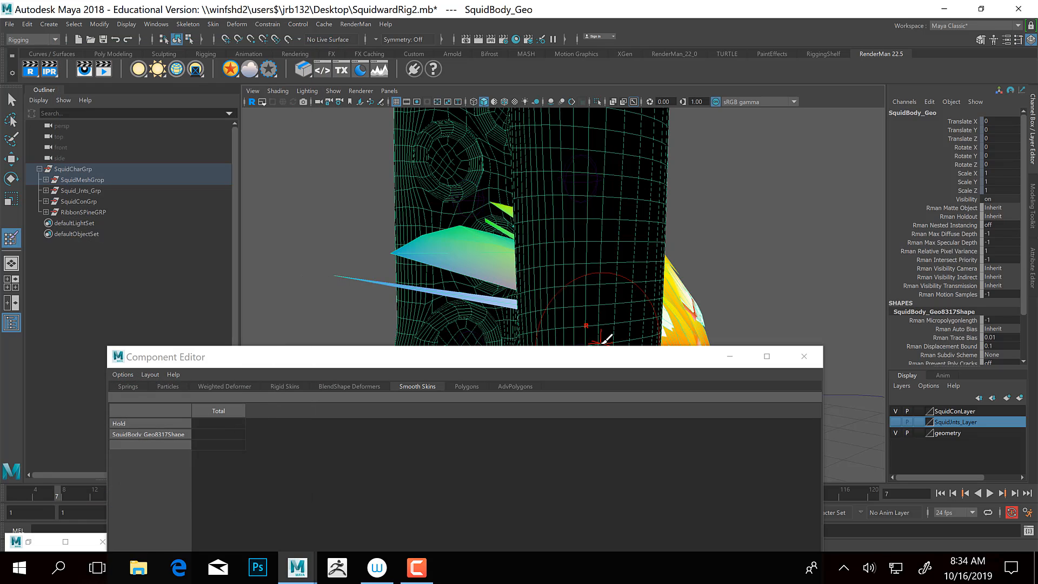
Return to the selected spike vertices and set all their lower beak pivot joint weights to 1 in the Component Editor
key("q")
right_click_drag(582, 242, 519, 239)
left_click_drag(443, 360, 466, 121)
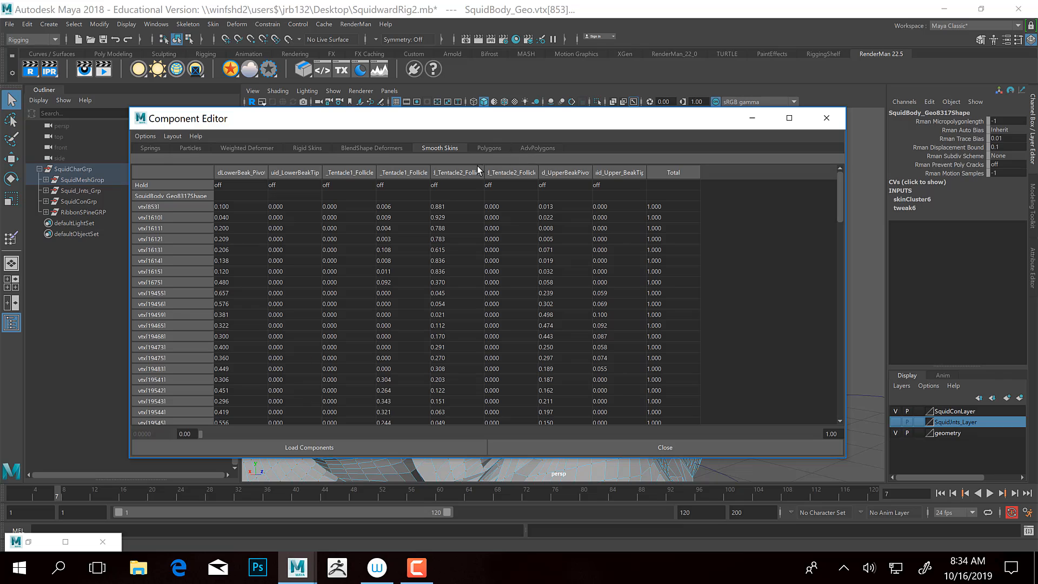
left_click(234, 206)
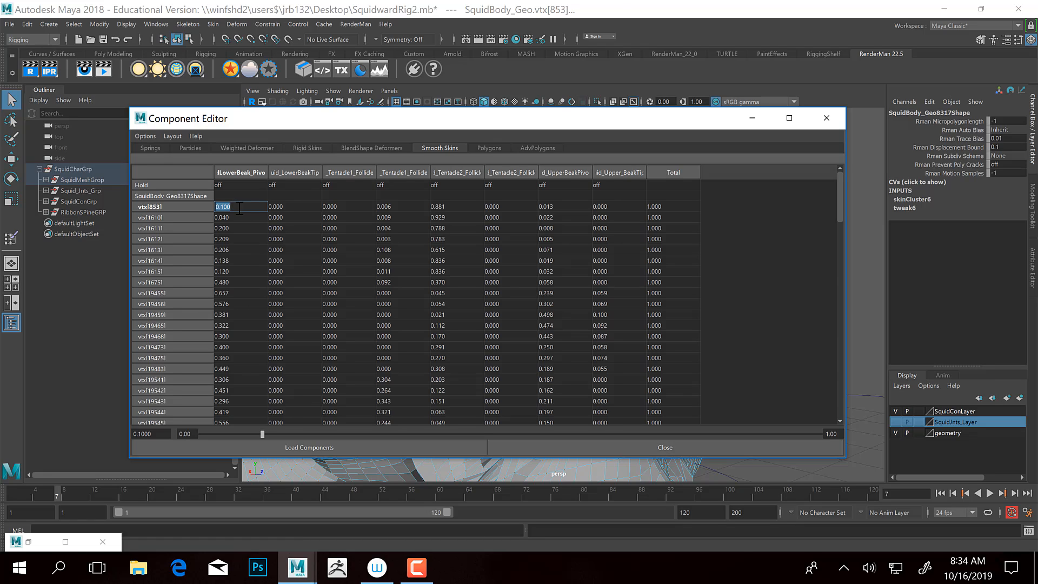
scroll(234, 280, "down", 4)
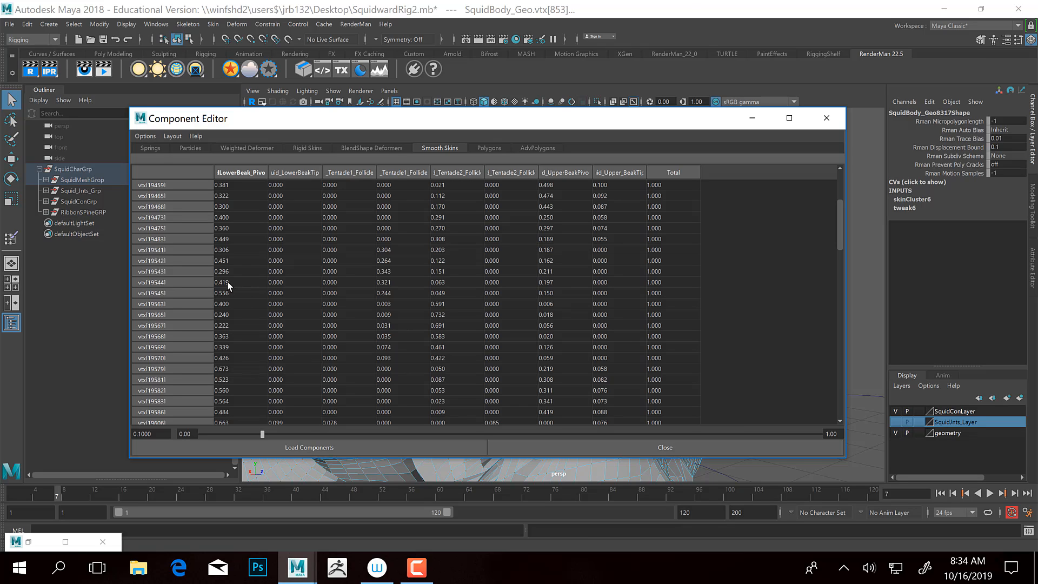
scroll(224, 283, "up", 4)
scroll(205, 319, "down", 15)
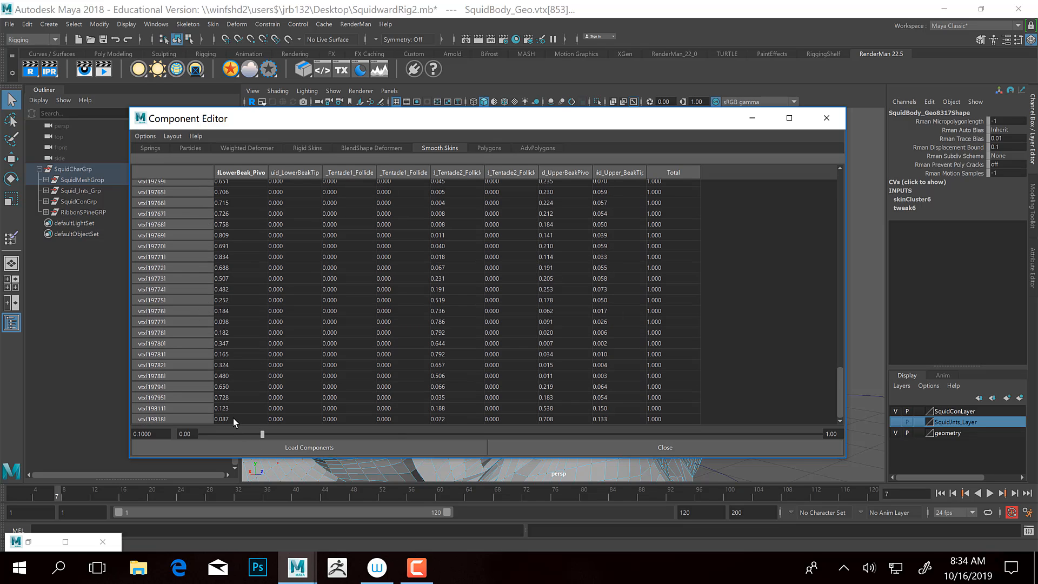
left_click(233, 417, "shift")
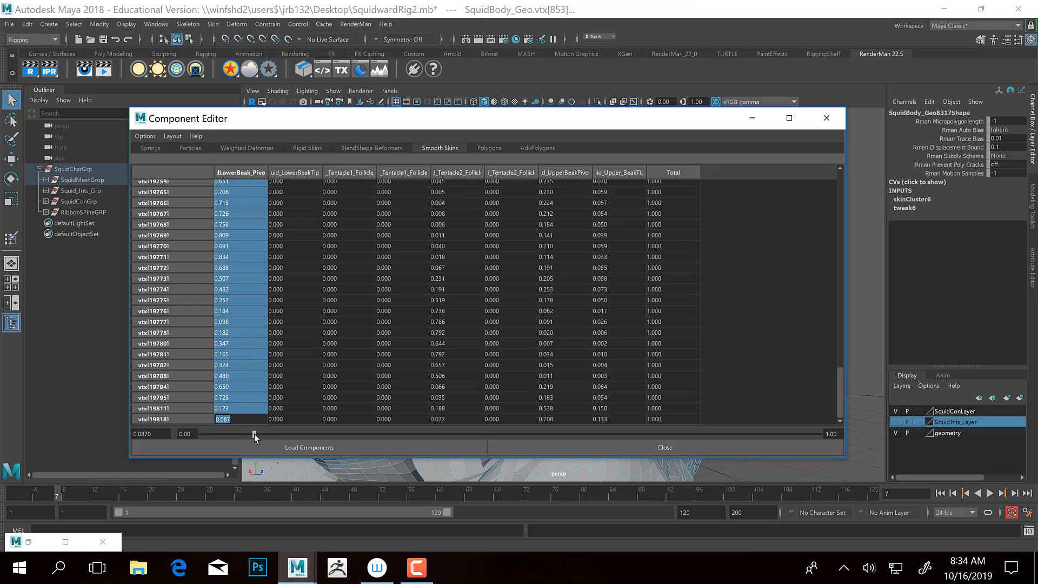
type("1")
key("Return")
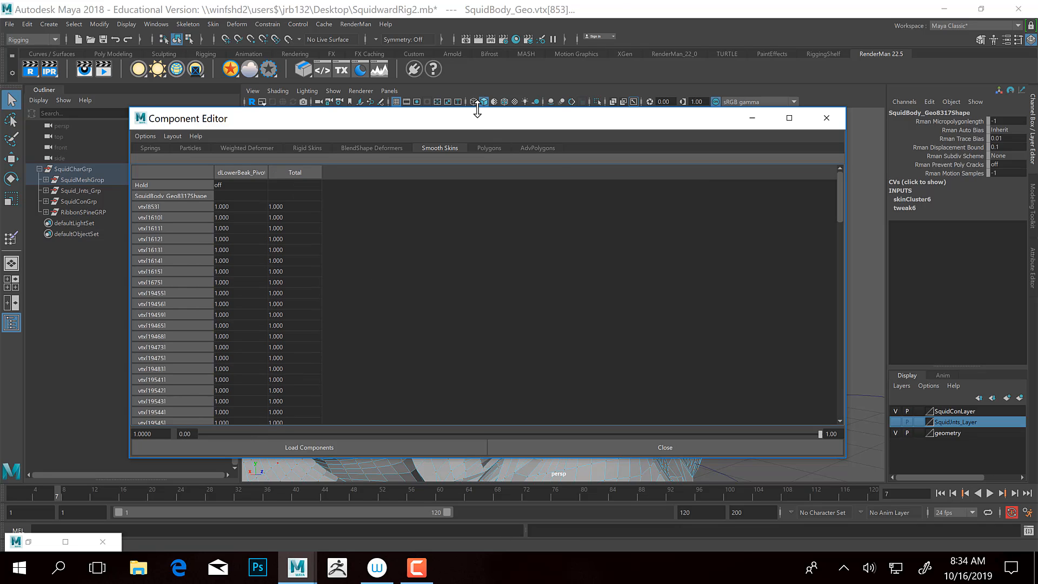
left_click(751, 117)
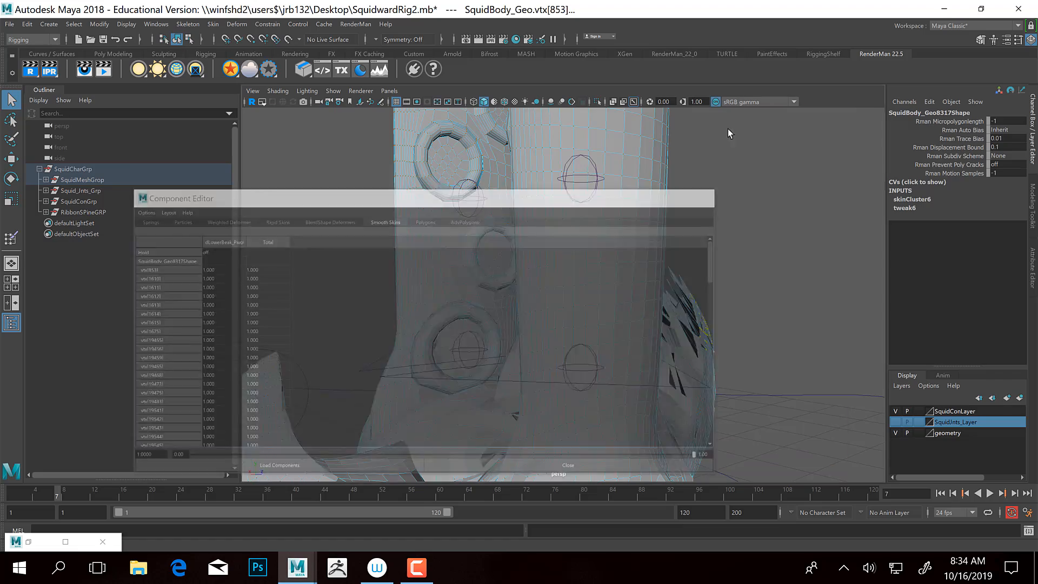
Select the remaining stray spike vertices between the tentacles and close the Tool Settings window
left_click_drag(684, 292, 607, 345, "alt")
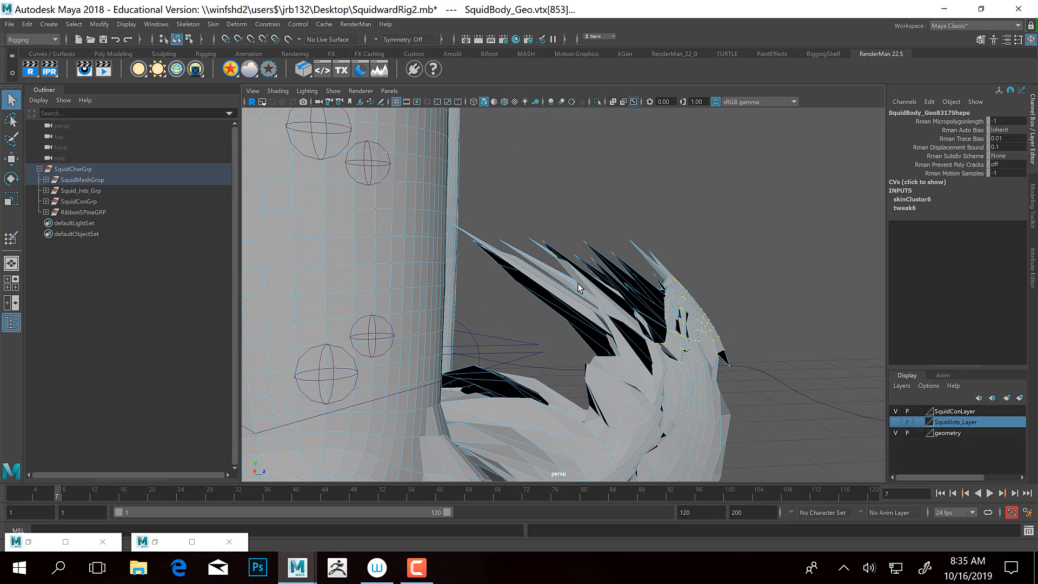
mouse_move(579, 283)
right_mouse_down()
mouse_move(595, 285)
mouse_move(572, 291)
right_mouse_up()
left_click_drag(514, 274, 567, 269, "alt")
left_click_drag(439, 162, 562, 303)
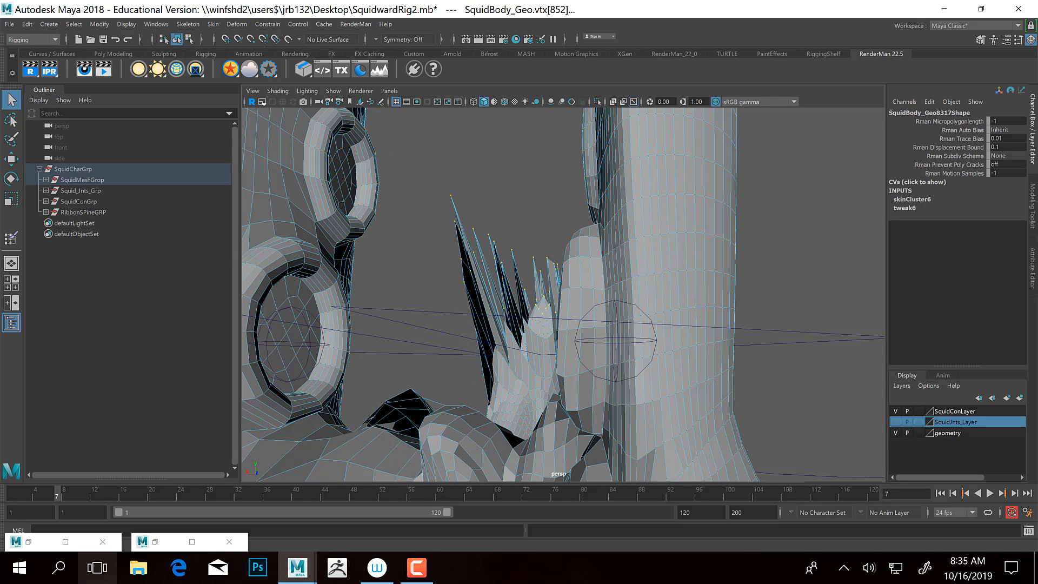
left_click(29, 541)
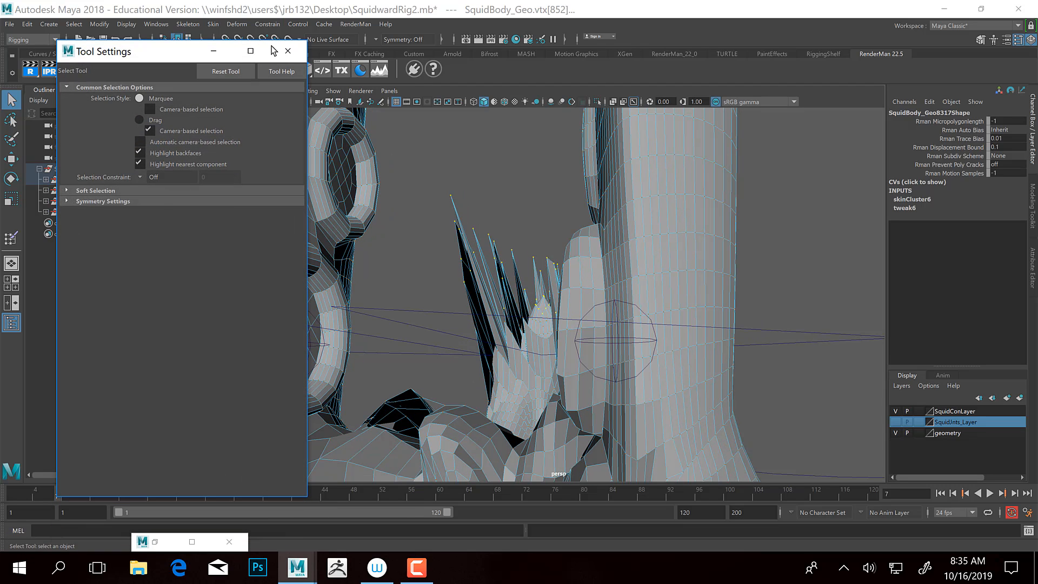
left_click(289, 50)
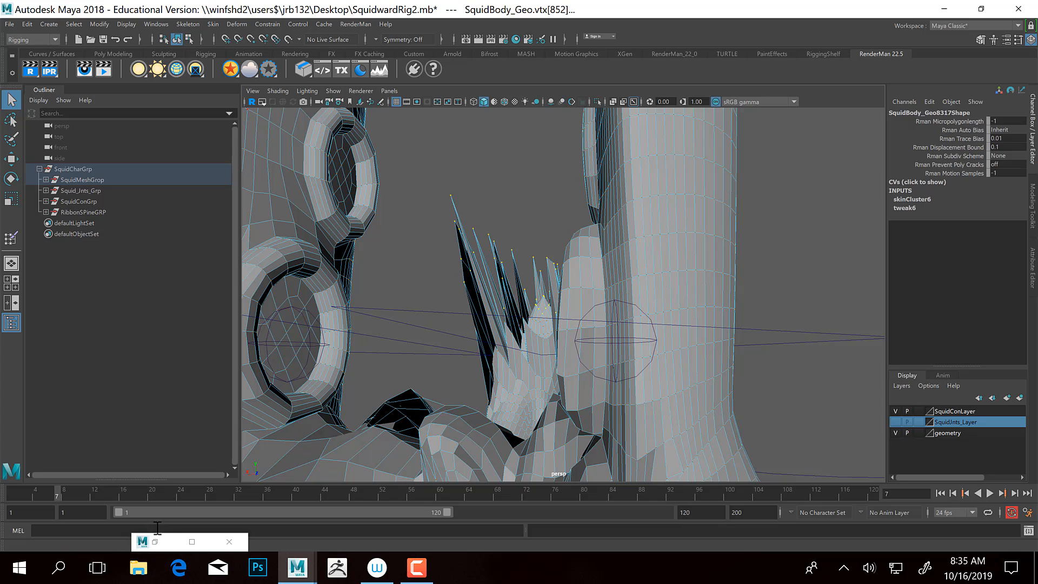
Set the lower beak pivot joint's weight to 1 for every selected spike vertex, and minimize the Component Editor
left_click(151, 541)
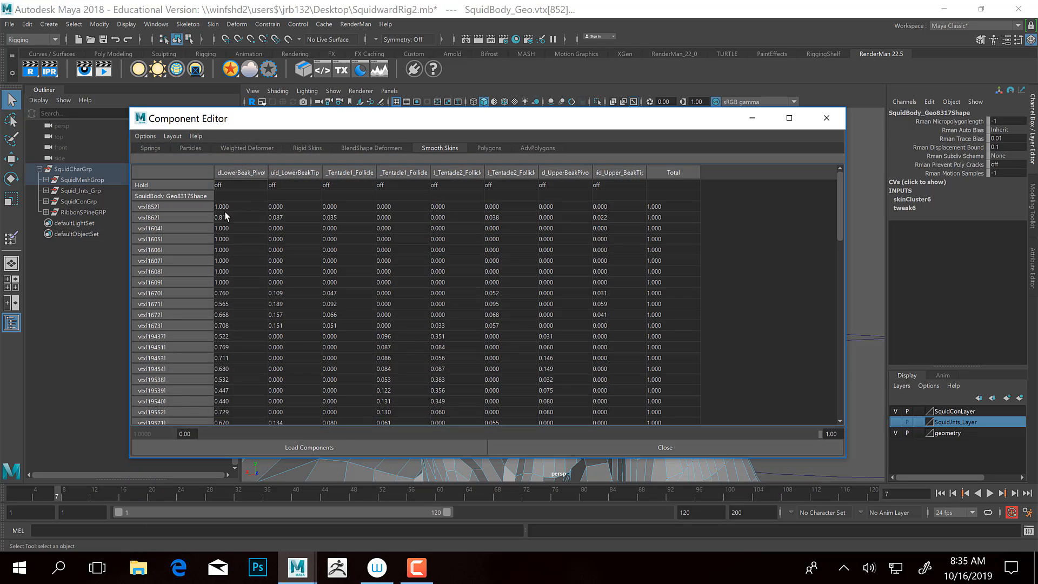
left_click(238, 205)
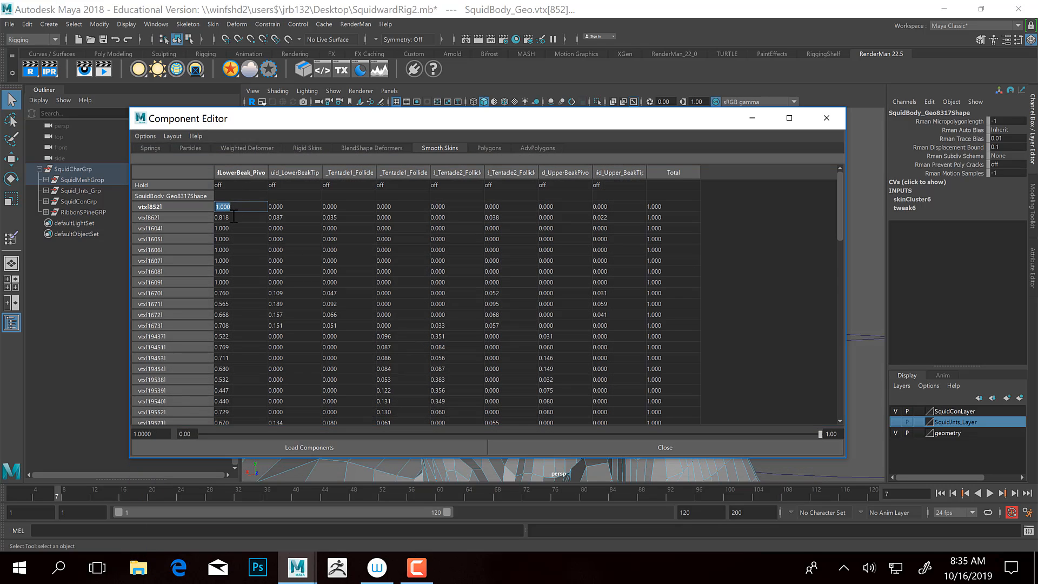
scroll(224, 252, "down", 5)
scroll(225, 251, "down", 15)
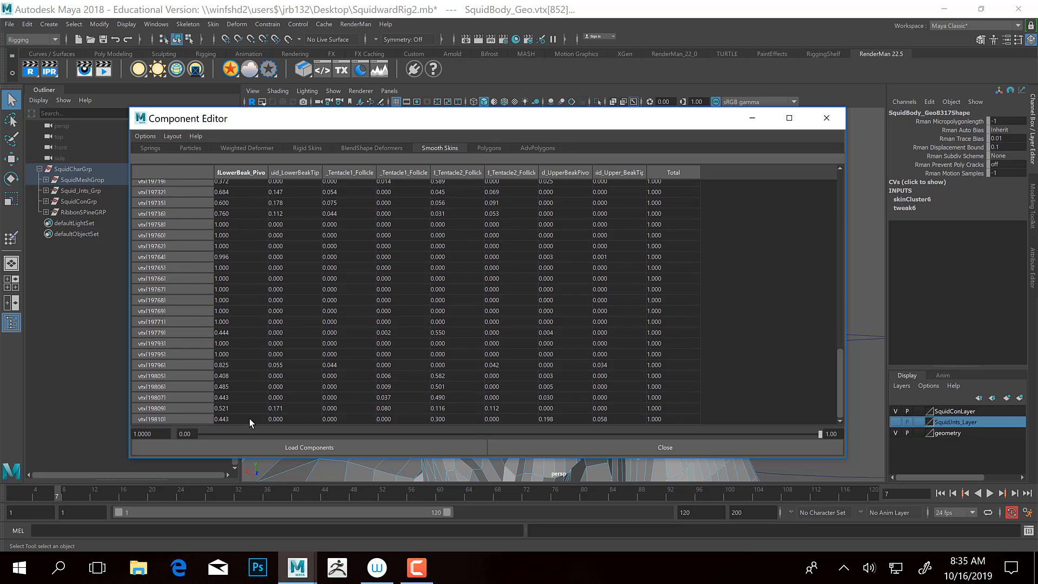
left_click(249, 419, "shift")
type("1")
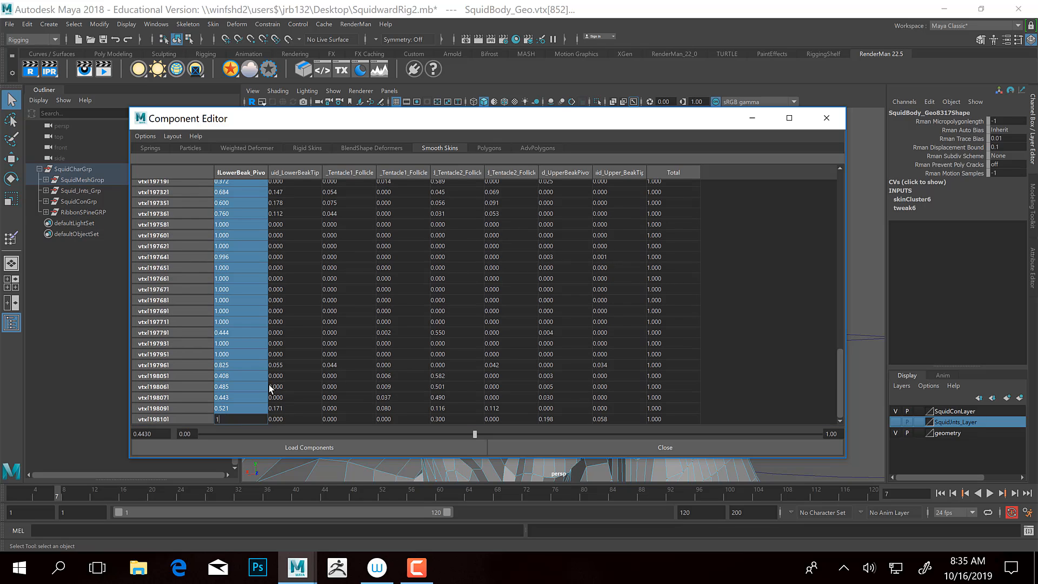
key("Return")
left_click(754, 103)
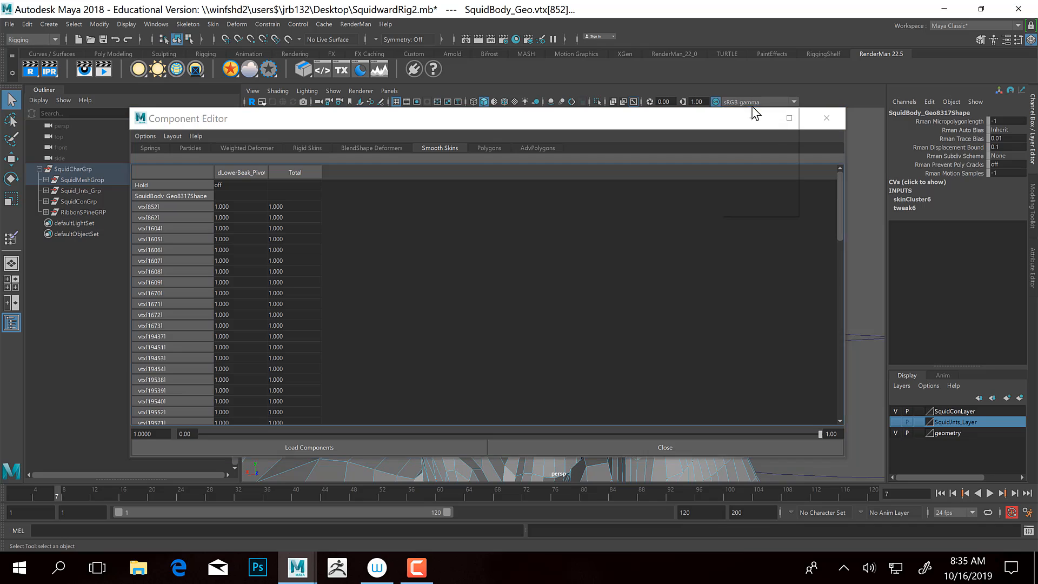
left_click(752, 111)
left_click(752, 102)
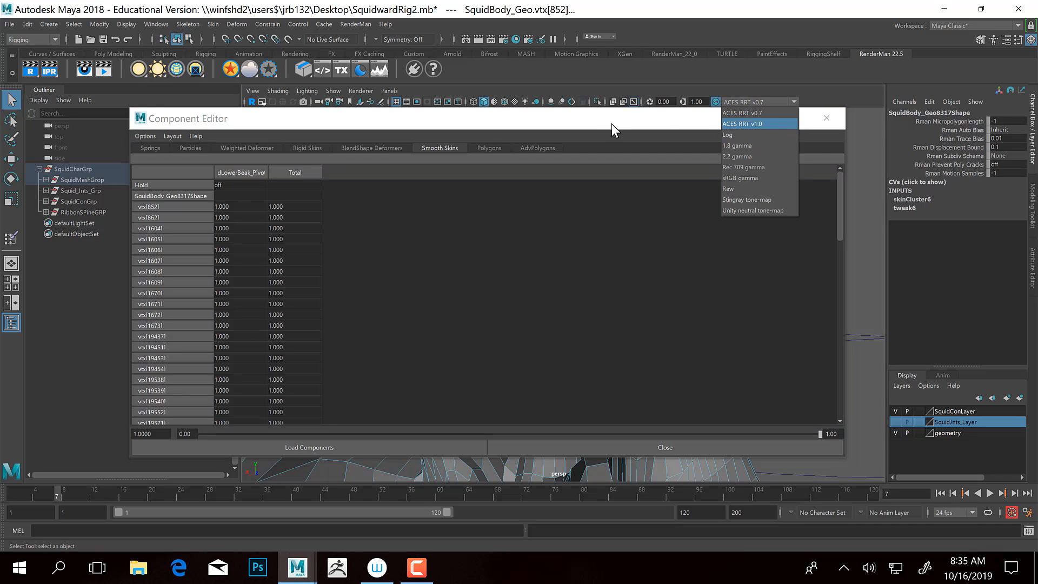
left_click(611, 123)
left_click(753, 118)
Select the vertices across the upper part of the lower beak, including its jagged inner edge
left_click_drag(667, 236, 597, 251, "alt")
left_click_drag(508, 204, 710, 405)
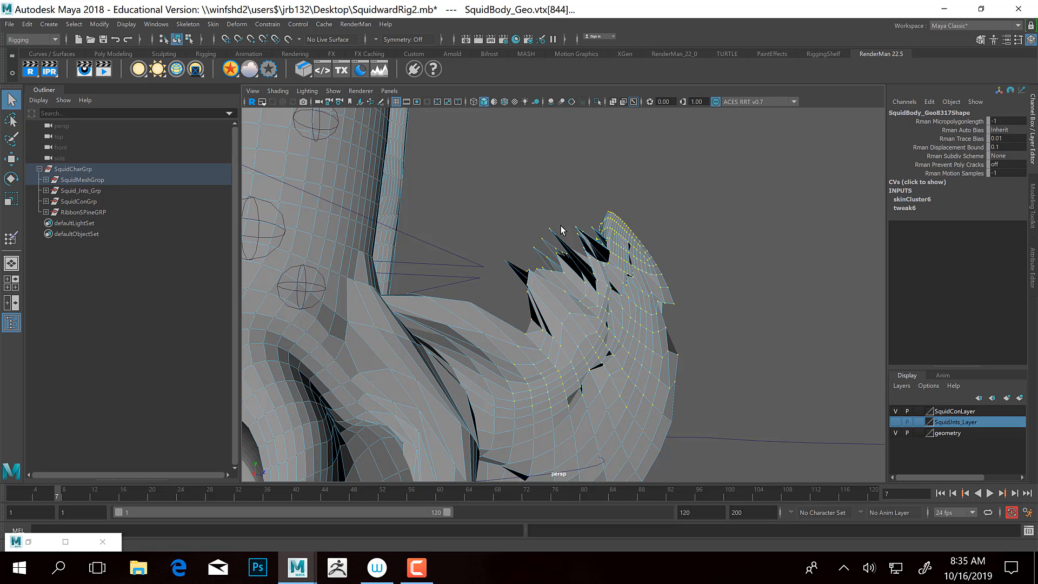
left_click_drag(495, 189, 707, 414)
Set the lower beak pivot joint's weight to 1 for all the selected beak vertices in the Component Editor
left_click(25, 544)
left_click(25, 543)
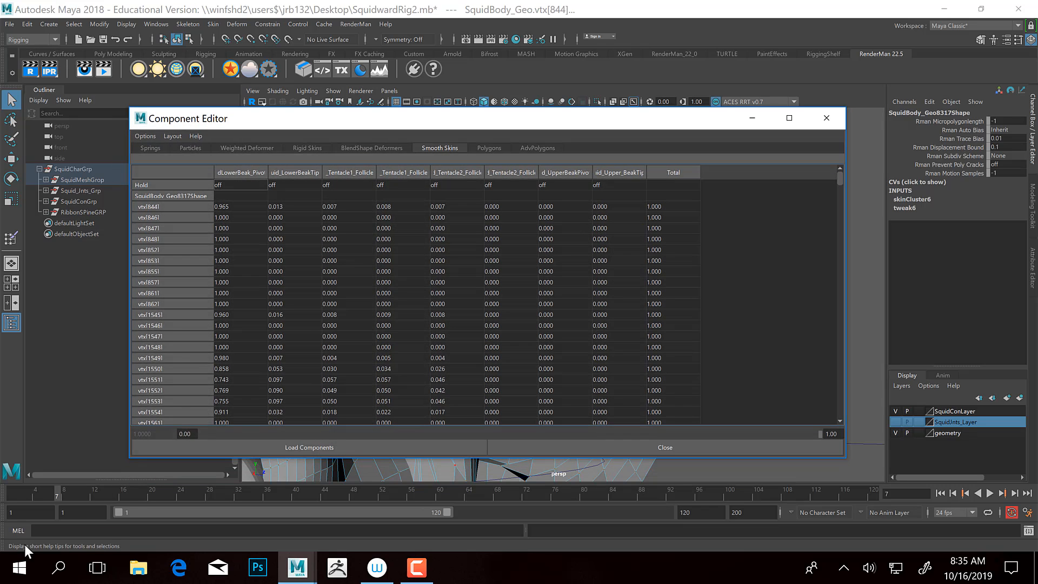
left_click(236, 208)
scroll(227, 292, "down", 10)
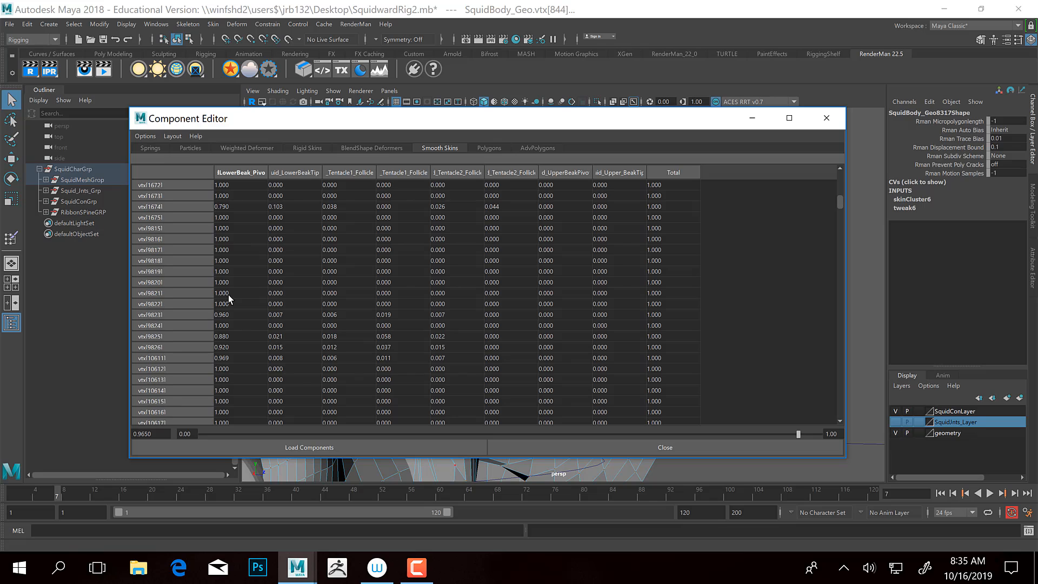
left_click_drag(841, 205, 865, 416)
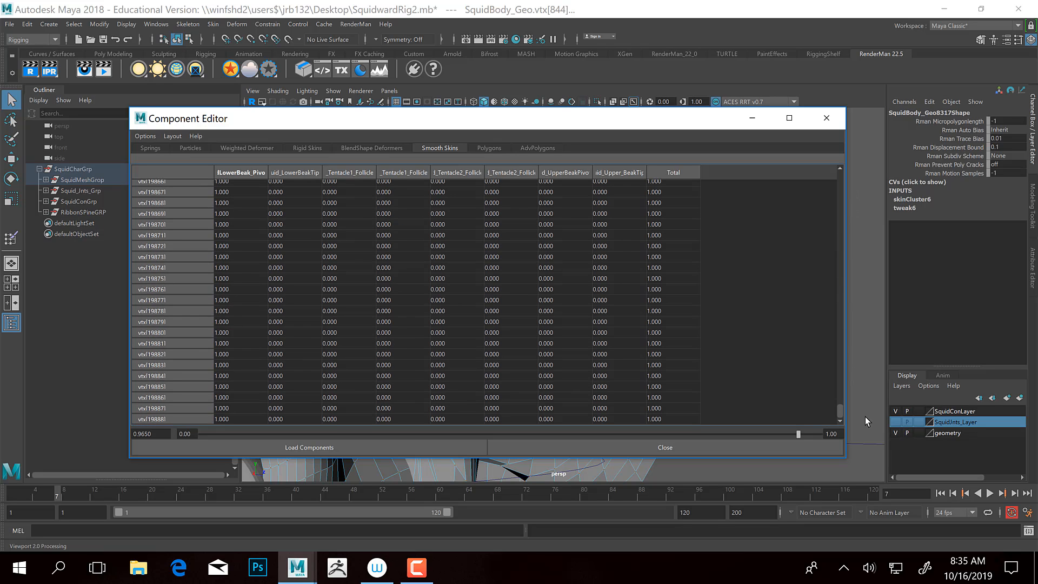
left_click(231, 421, "shift")
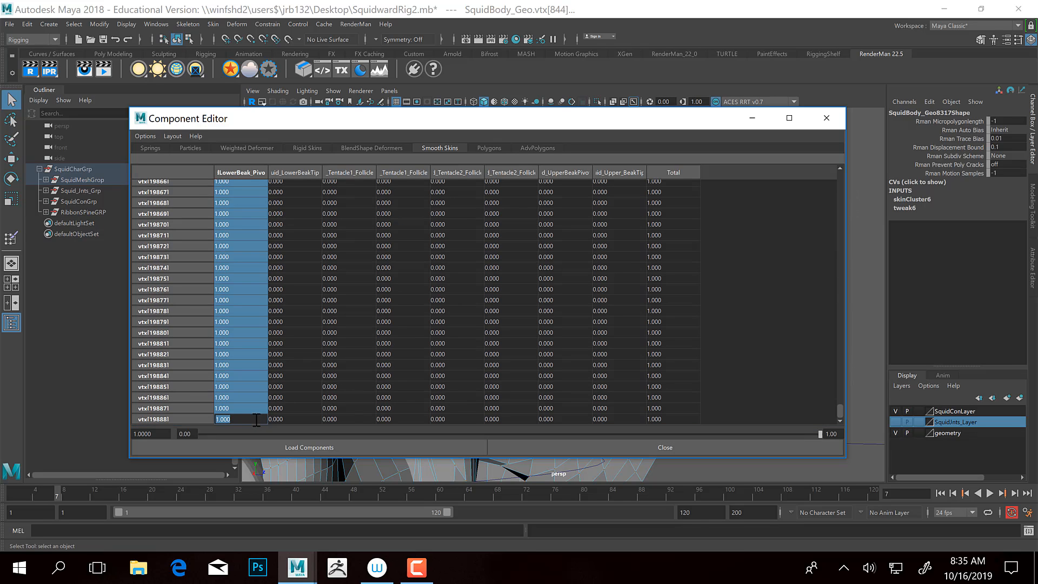
type("1")
key("Return")
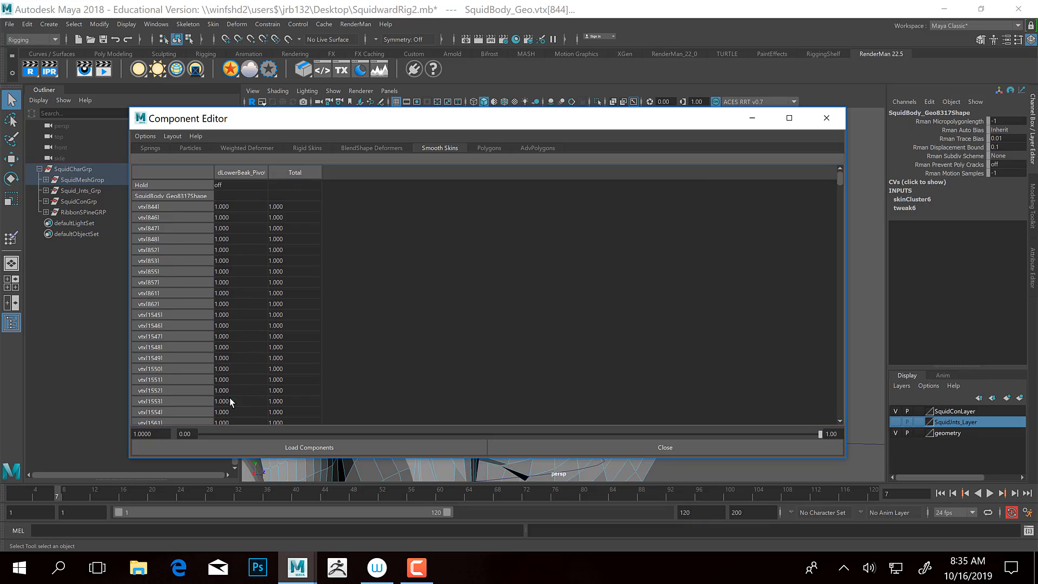
left_click(752, 118)
Inspect the corrected beak from several sides and move the timeline to frame 4 to check its deformation
left_click_drag(683, 244, 622, 270, "alt")
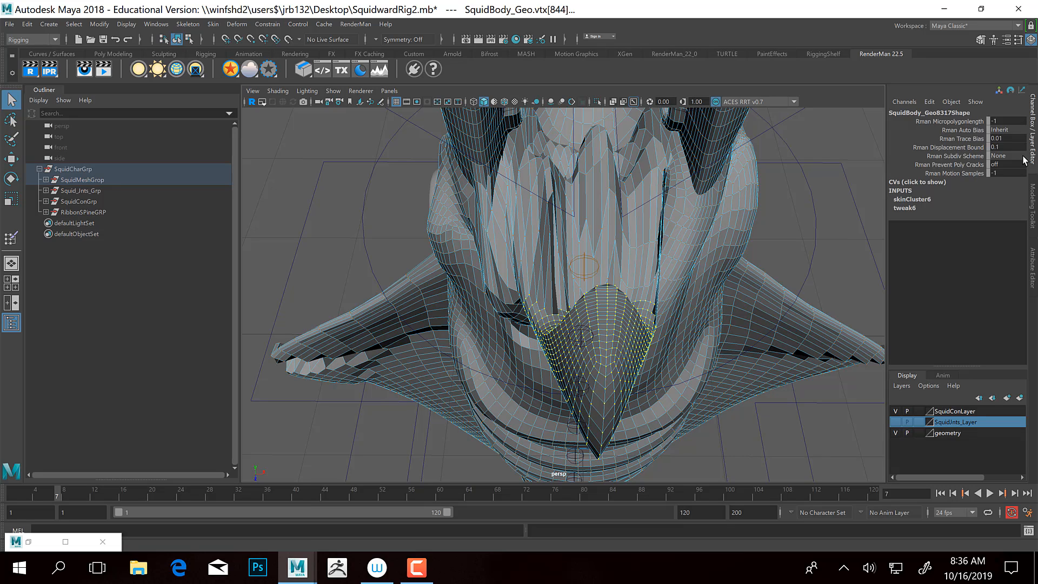
left_click_drag(644, 249, 626, 217, "alt")
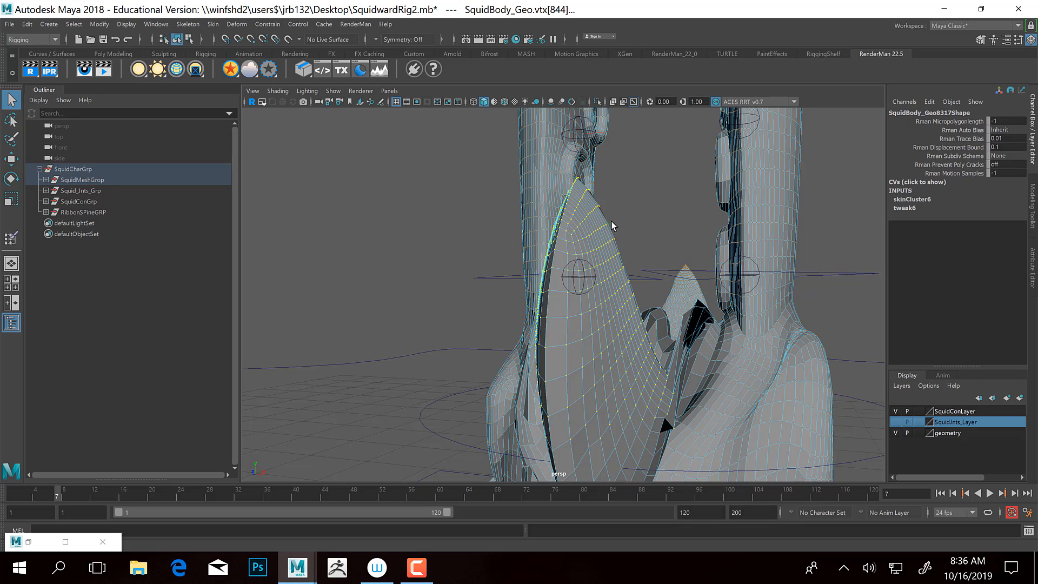
left_click_drag(568, 241, 672, 378, "alt")
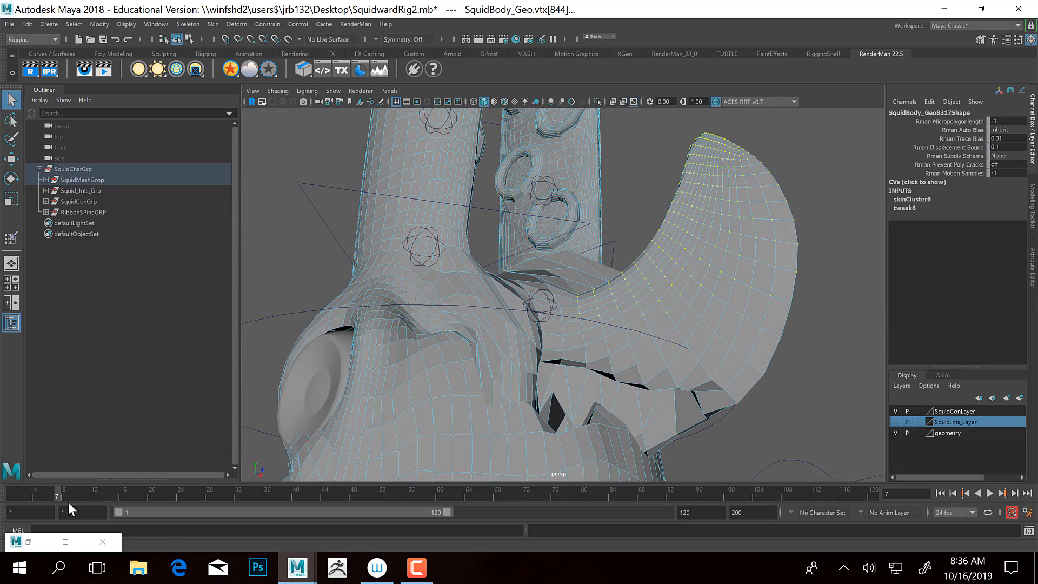
left_click_drag(61, 495, 36, 494)
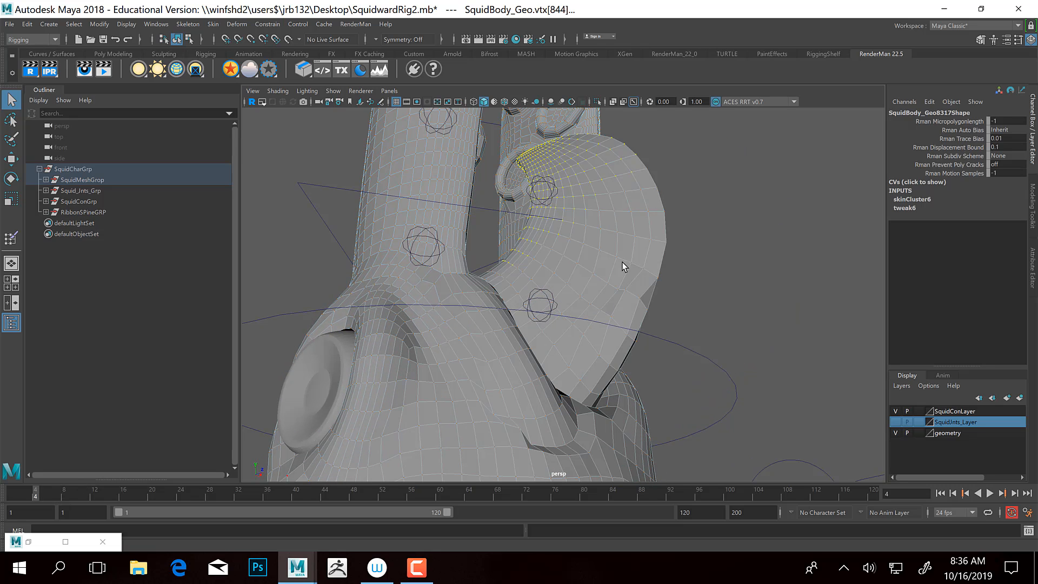
Switch the squid body to skin weight painting, close the Component Editor, and bring up the lower beak pivot joint in the paint influence settings
right_click_drag(644, 226, 630, 219)
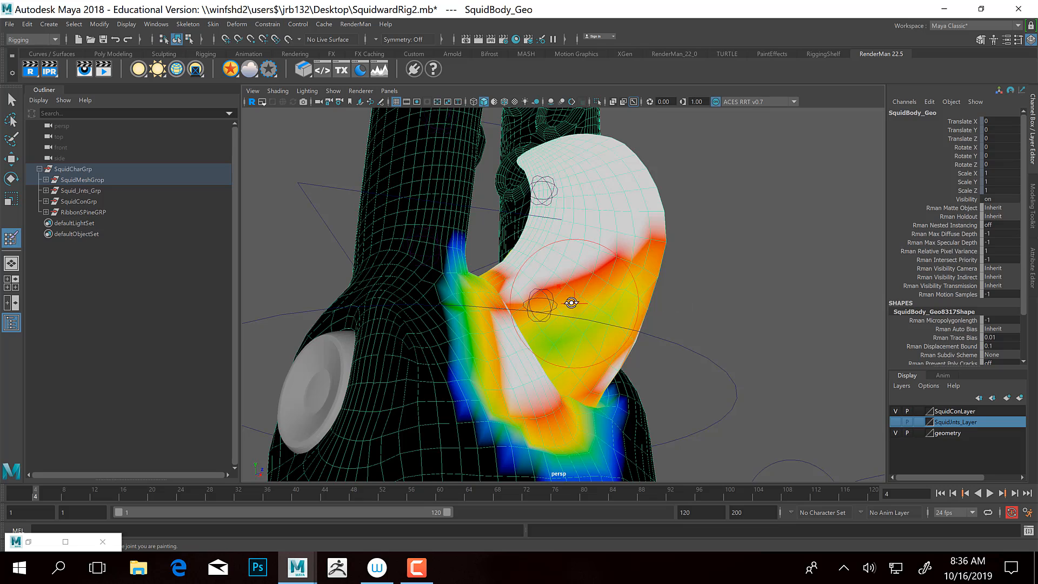
mouse_move(563, 301)
left_mouse_down("alt")
mouse_move(515, 301)
mouse_move(329, 251)
left_mouse_up("alt")
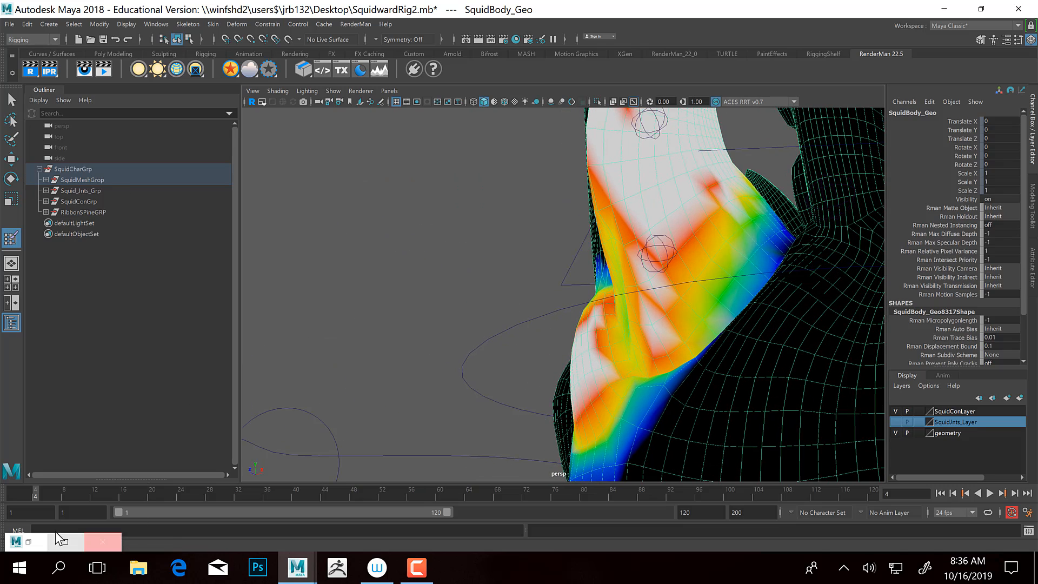
left_click(28, 541)
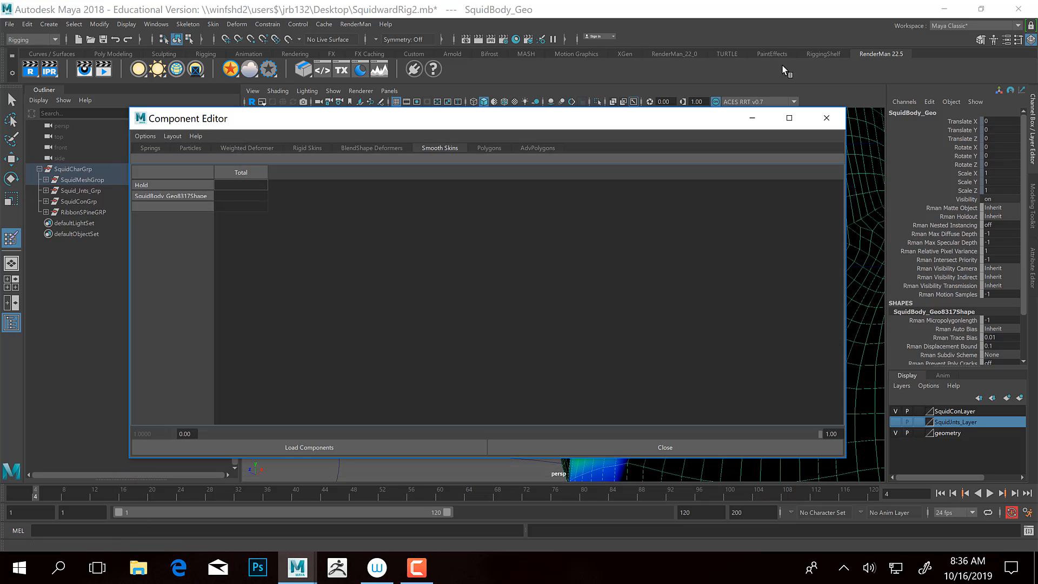
left_click(826, 119)
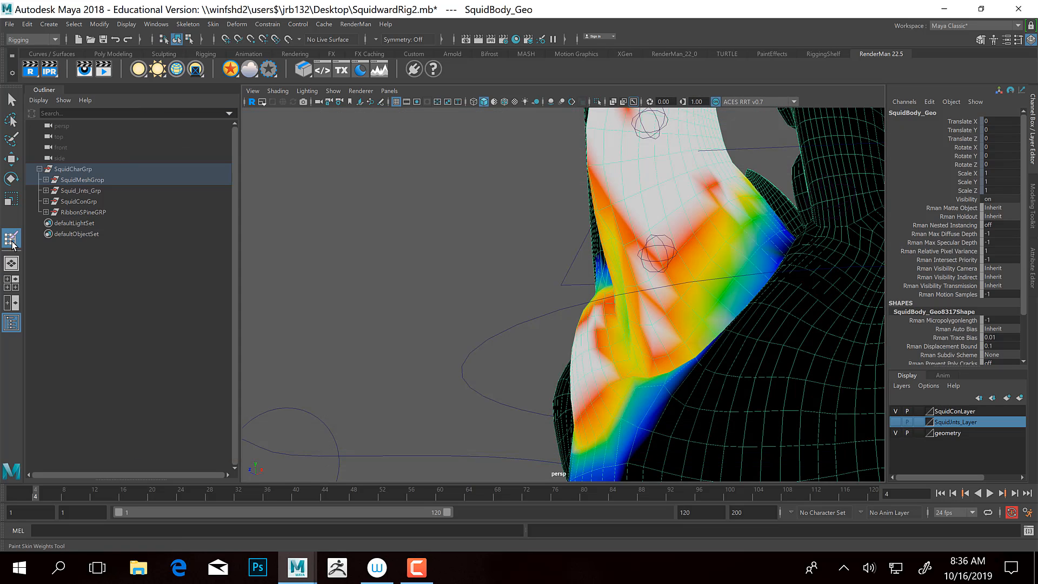
double_click(12, 239)
scroll(285, 161, "down", 3)
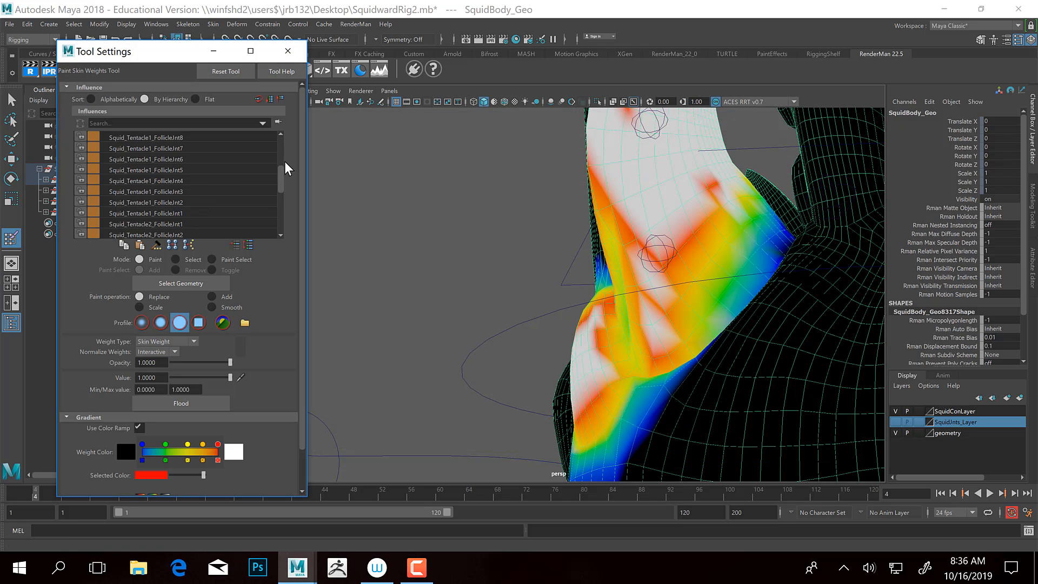
left_click_drag(282, 187, 282, 215)
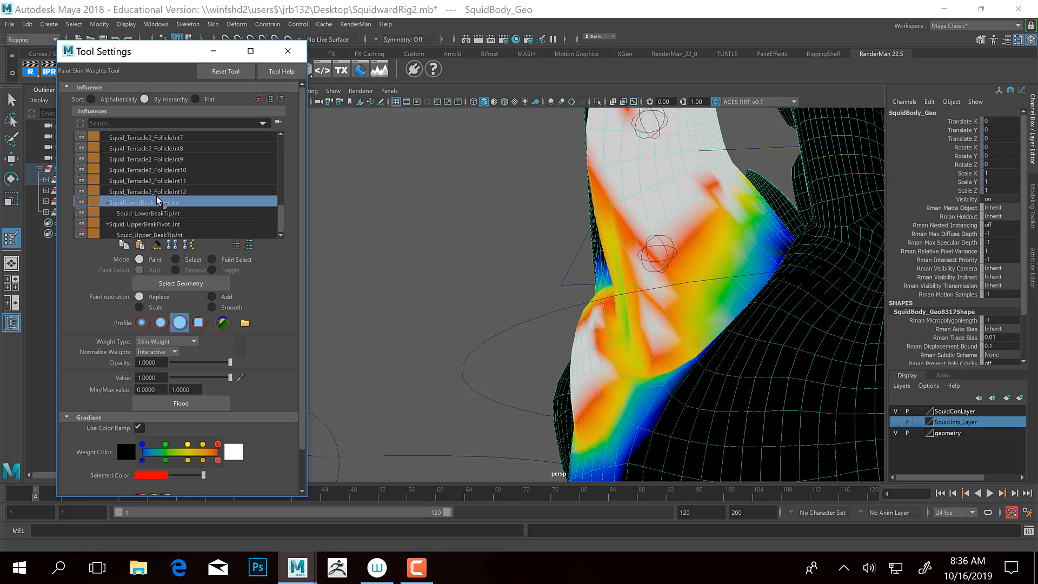
Replace the lower beak pivot weights along the beak's side with value 1 and smooth the patchy lower edge using a soft brush profile
mouse_move(614, 271)
left_mouse_down("alt")
mouse_move(630, 301)
mouse_move(610, 273)
left_mouse_up("alt")
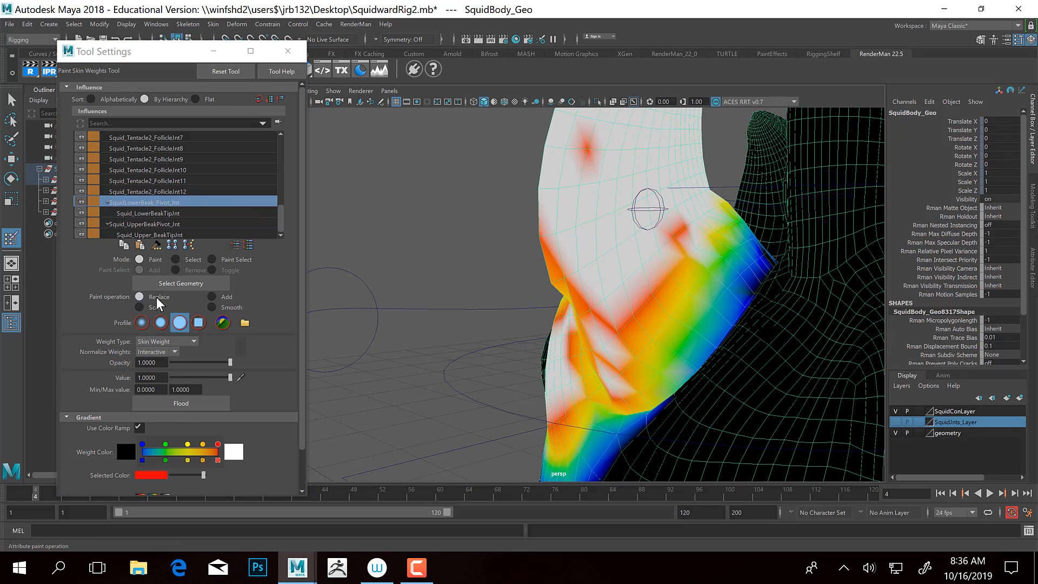
mouse_move(779, 276)
left_mouse_down()
mouse_move(697, 232)
mouse_move(573, 297)
left_mouse_up()
left_click(142, 322)
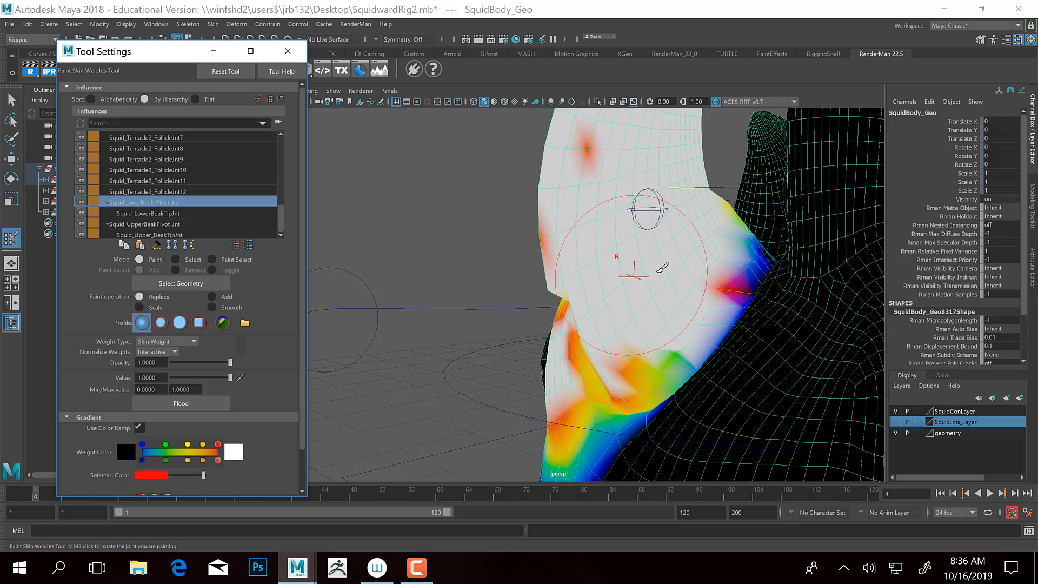
left_click_drag(652, 336, 603, 349, "shift")
left_click_drag(549, 349, 714, 324, "alt")
mouse_move(593, 309)
left_mouse_down("shift")
mouse_move(548, 325)
mouse_move(552, 356)
mouse_move(586, 373)
left_mouse_up("shift")
mouse_move(594, 368)
left_mouse_down("alt")
mouse_move(483, 279)
mouse_move(504, 306)
left_mouse_up("alt")
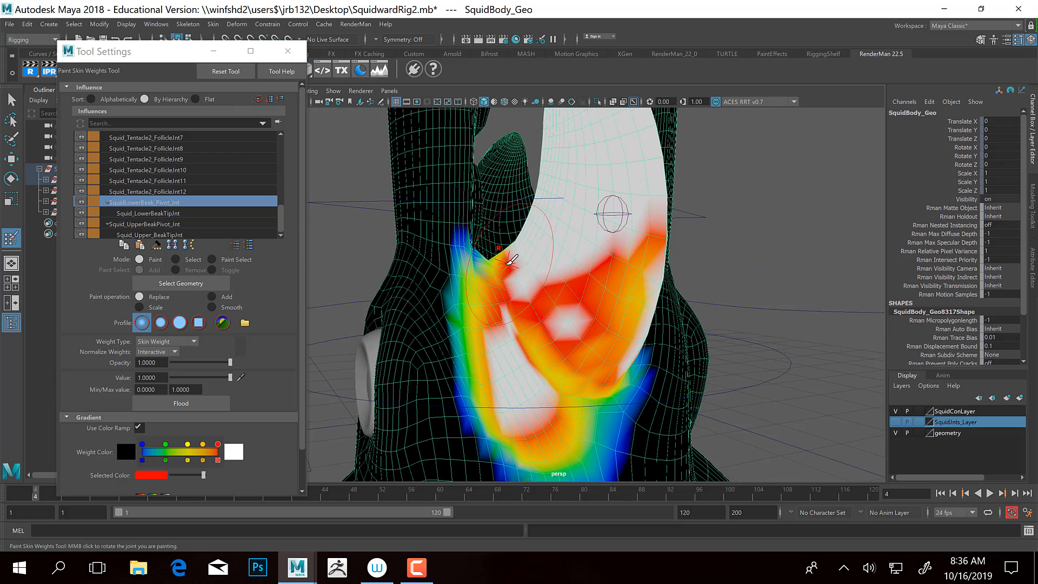
Smooth the lower beak pivot weights at the inner mouth corner and across the front of the beak's base
left_click_drag(509, 267, 489, 283, "shift")
mouse_move(608, 311)
left_mouse_down("shift")
mouse_move(631, 287)
mouse_move(597, 338)
left_mouse_up("shift")
left_click_drag(622, 381, 719, 373, "alt")
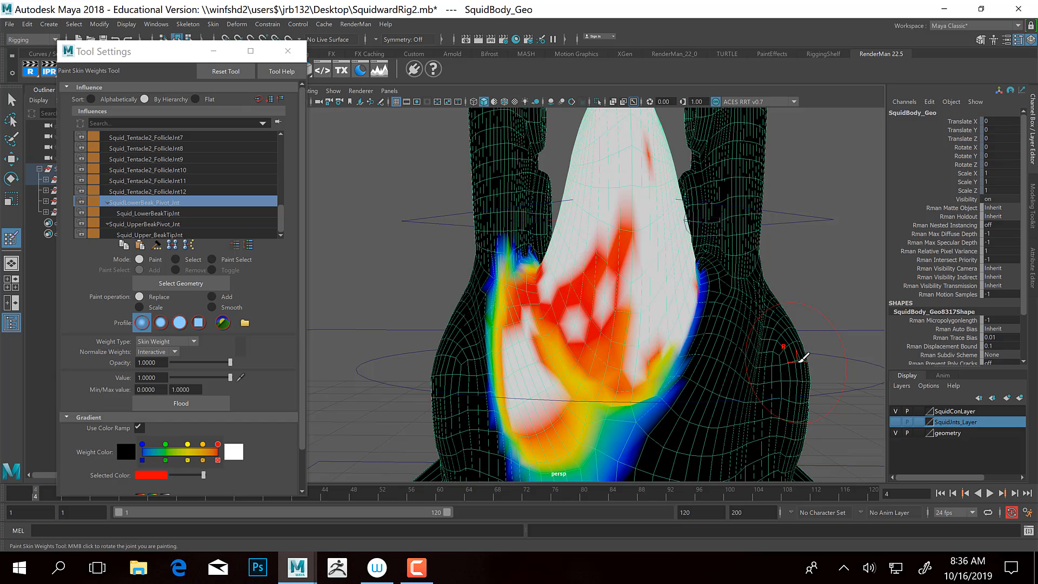
left_click_drag(554, 387, 561, 374, "alt")
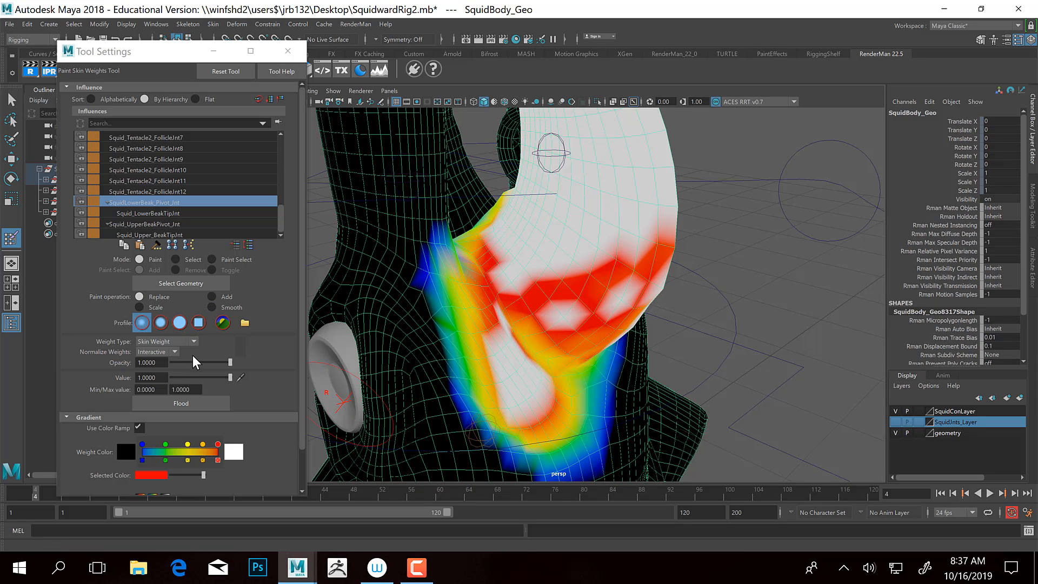
Set brush opacity to 0.4769 and value to 0.4815, and paint a softer lower beak pivot falloff around both sides of the beak's base
left_click_drag(229, 362, 200, 365)
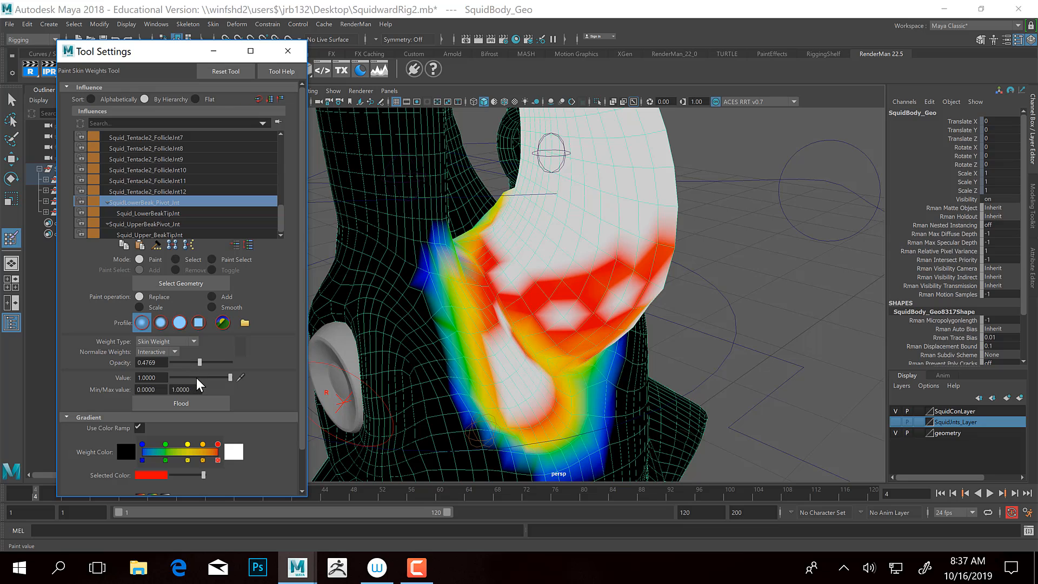
left_click(199, 377)
mouse_move(502, 361)
left_mouse_down()
mouse_move(519, 370)
mouse_move(508, 341)
mouse_move(548, 371)
mouse_move(553, 362)
mouse_move(541, 364)
left_mouse_up()
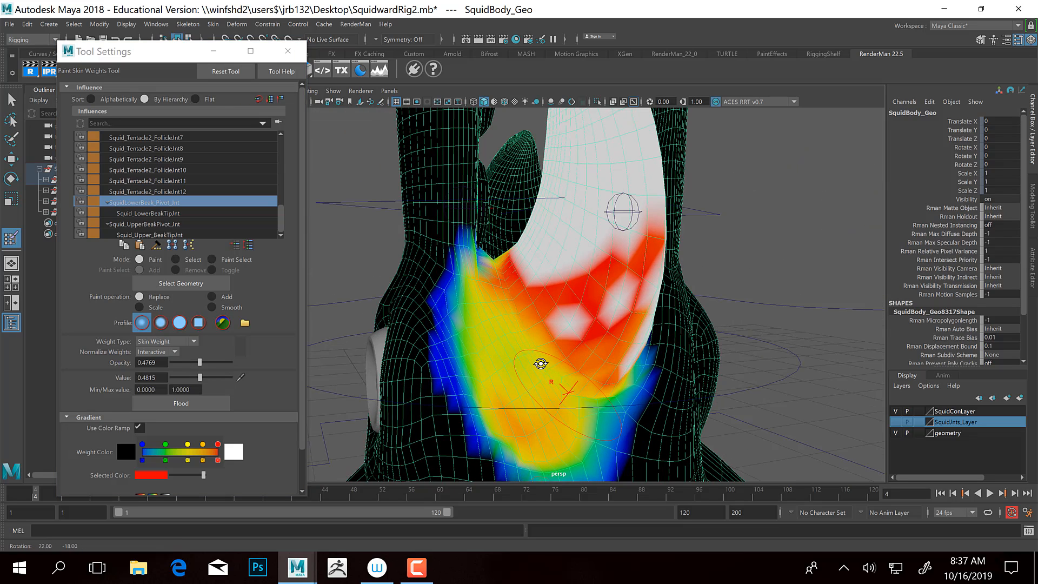
mouse_move(618, 427)
left_mouse_down()
mouse_move(652, 368)
mouse_move(638, 363)
left_mouse_up()
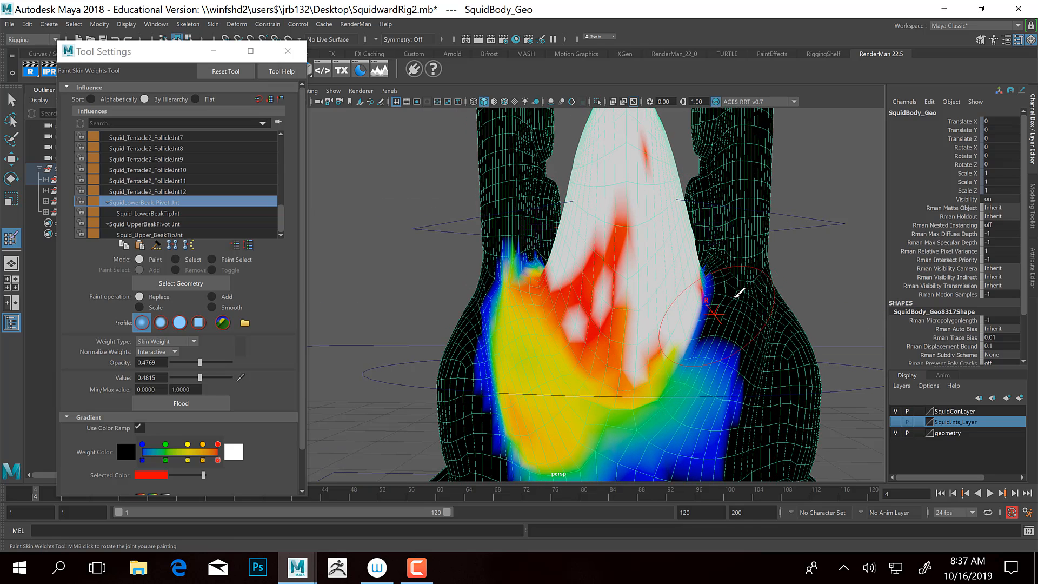
mouse_move(739, 292)
left_mouse_down()
mouse_move(719, 303)
mouse_move(668, 386)
left_mouse_up()
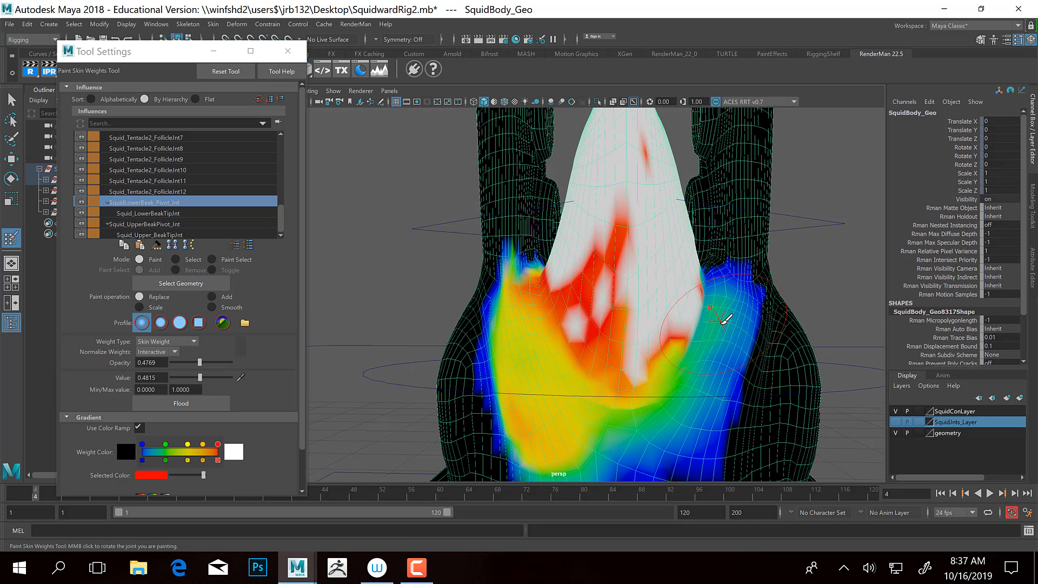
mouse_move(726, 319)
left_mouse_down()
mouse_move(672, 394)
mouse_move(621, 436)
mouse_move(545, 398)
left_mouse_up()
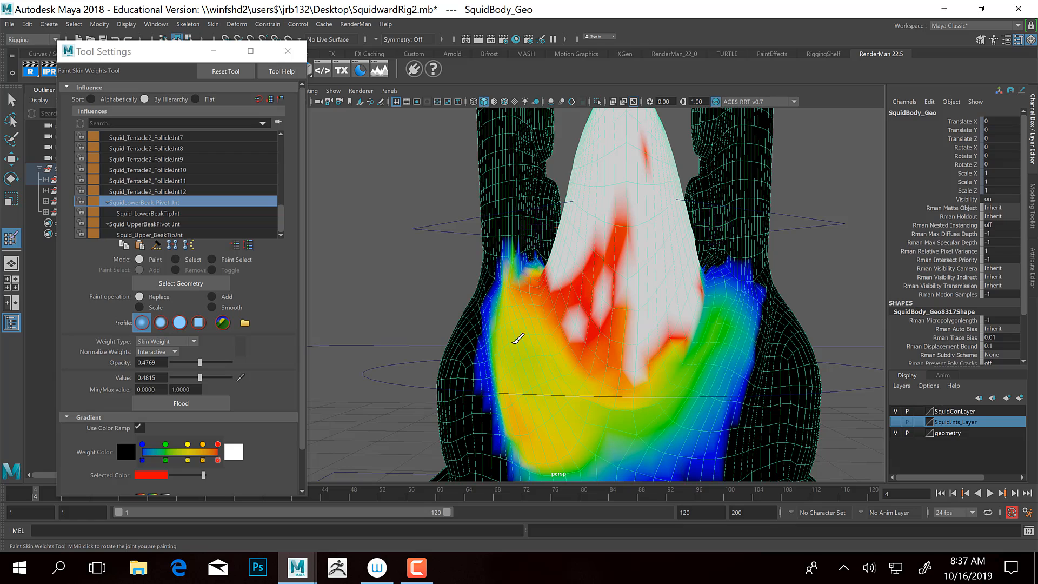
Set the brush value to 0.1944 and paint lower beak pivot influence across the beak's base and the inner mouth surface behind it
left_click(181, 377)
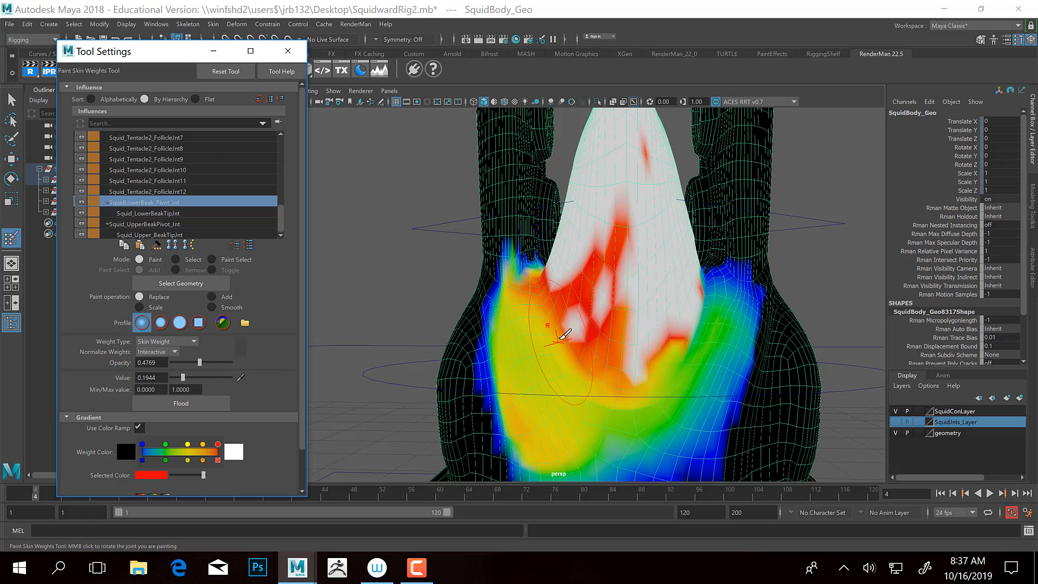
mouse_move(535, 320)
left_mouse_down()
mouse_move(529, 327)
mouse_move(574, 427)
mouse_move(677, 419)
mouse_move(748, 287)
mouse_move(735, 326)
mouse_move(642, 348)
mouse_move(706, 349)
left_mouse_up()
middle_click_drag(625, 271, 592, 378, "alt")
mouse_move(605, 361)
left_mouse_down("alt")
mouse_move(621, 347)
mouse_move(607, 361)
mouse_move(546, 359)
mouse_move(570, 384)
mouse_move(618, 325)
mouse_move(605, 340)
mouse_move(564, 336)
left_mouse_up("alt")
right_click_drag(559, 340, 598, 381, "alt")
middle_click_drag(597, 382, 584, 331, "alt")
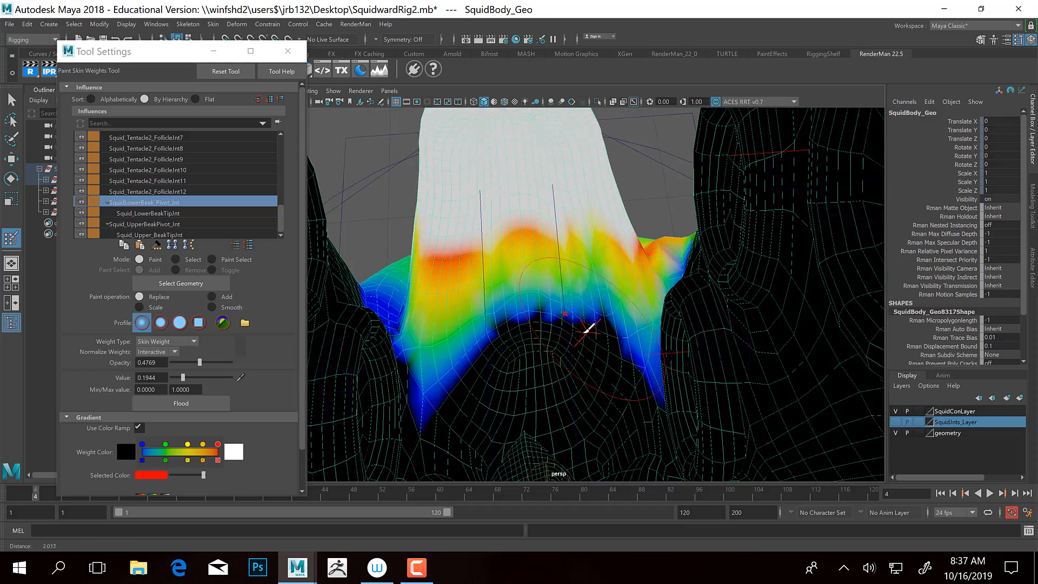
mouse_move(583, 331)
left_mouse_down()
mouse_move(497, 358)
mouse_move(469, 393)
mouse_move(542, 380)
mouse_move(579, 355)
mouse_move(510, 352)
left_mouse_up()
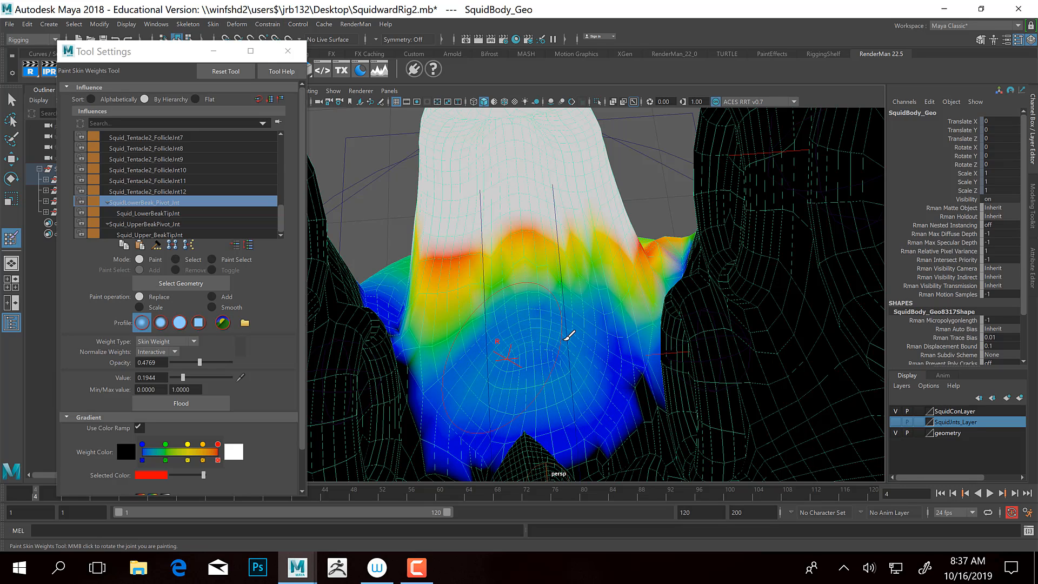
Undo the last weight stroke and switch the paint operation to Smooth for the lower beak pivot joint
key("ctrl+z")
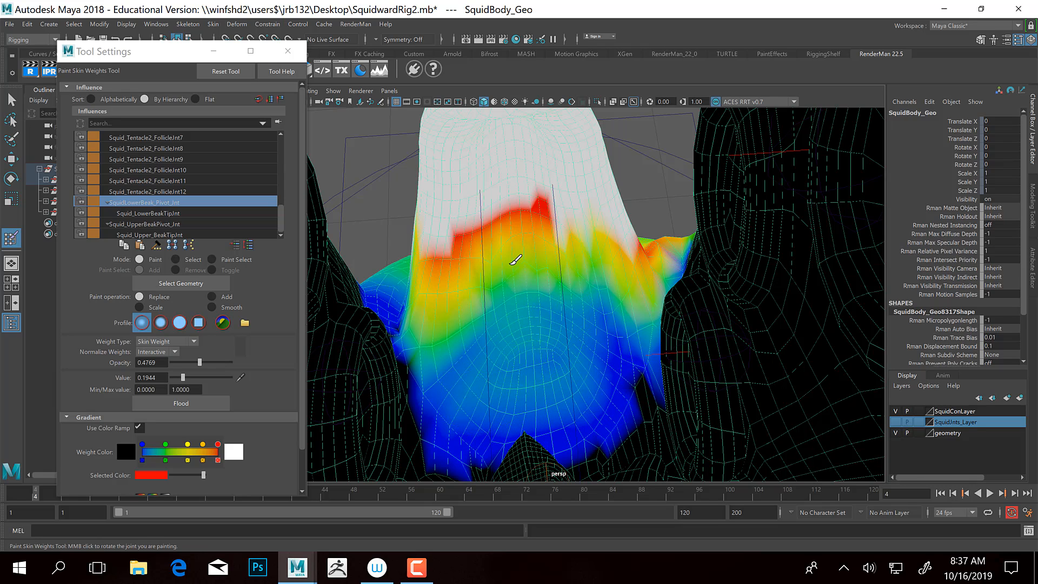
left_click(229, 302)
left_click(232, 304)
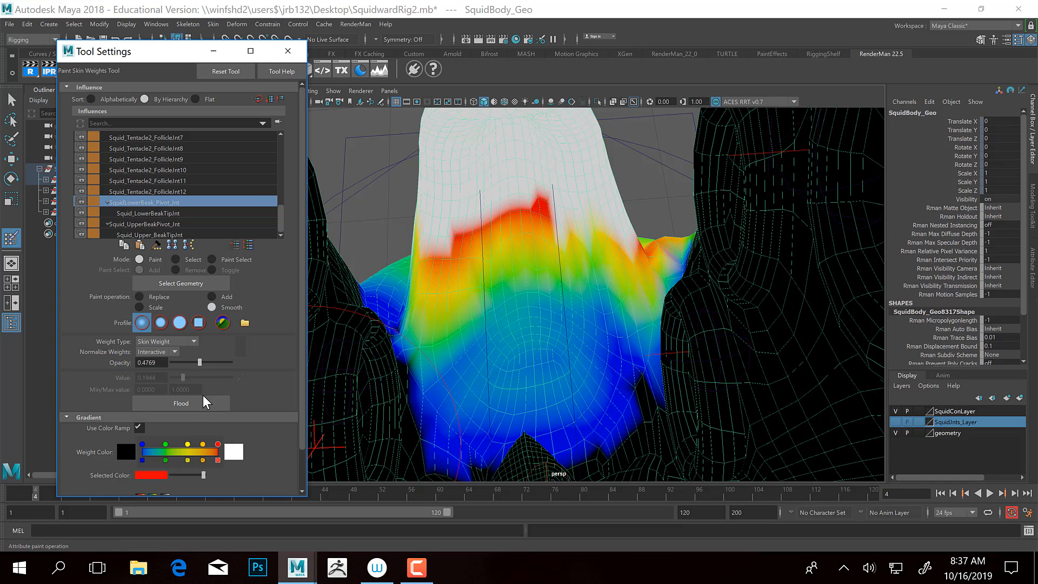
Set the smoothing opacity to 1.0 and flood the SquidLowerBeak_Pivot_Jnt weights twice with Smooth
left_click(223, 362)
left_click(198, 405)
left_click(198, 404)
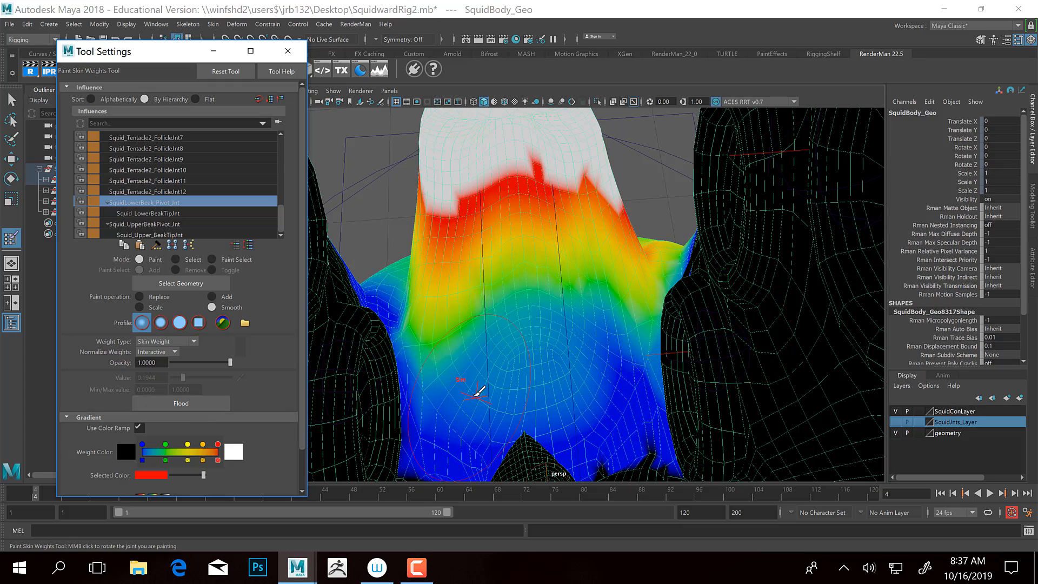
left_click_drag(480, 392, 584, 387, "alt")
right_click_drag(584, 386, 479, 360, "alt")
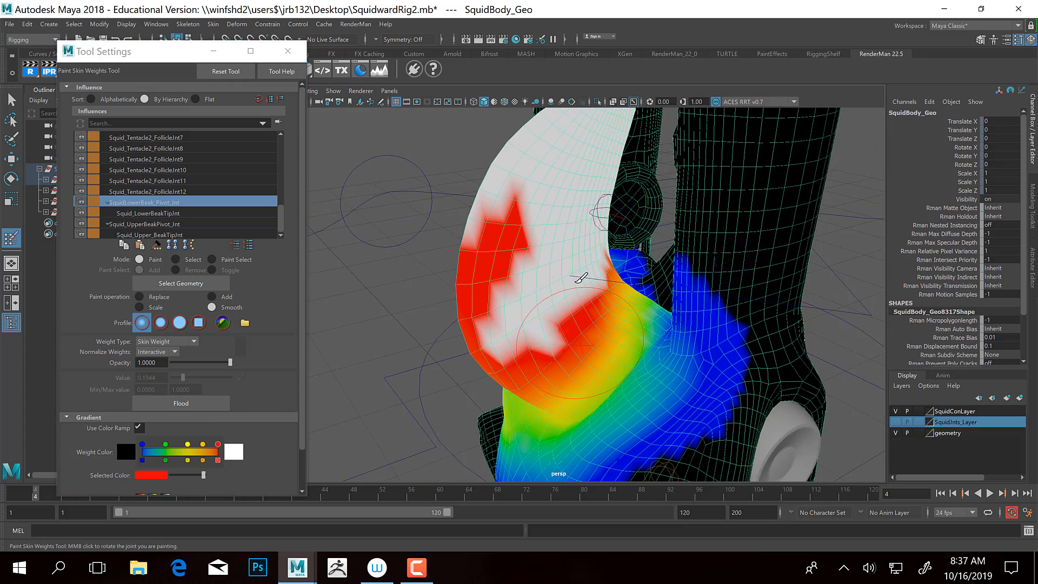
mouse_move(580, 278)
left_mouse_down("alt")
mouse_move(585, 220)
mouse_move(607, 238)
mouse_move(573, 297)
mouse_move(607, 189)
mouse_move(624, 208)
mouse_move(620, 180)
mouse_move(549, 227)
mouse_move(633, 222)
mouse_move(597, 295)
mouse_move(605, 298)
mouse_move(551, 320)
left_mouse_up("alt")
left_click_drag(598, 363, 456, 324, "alt")
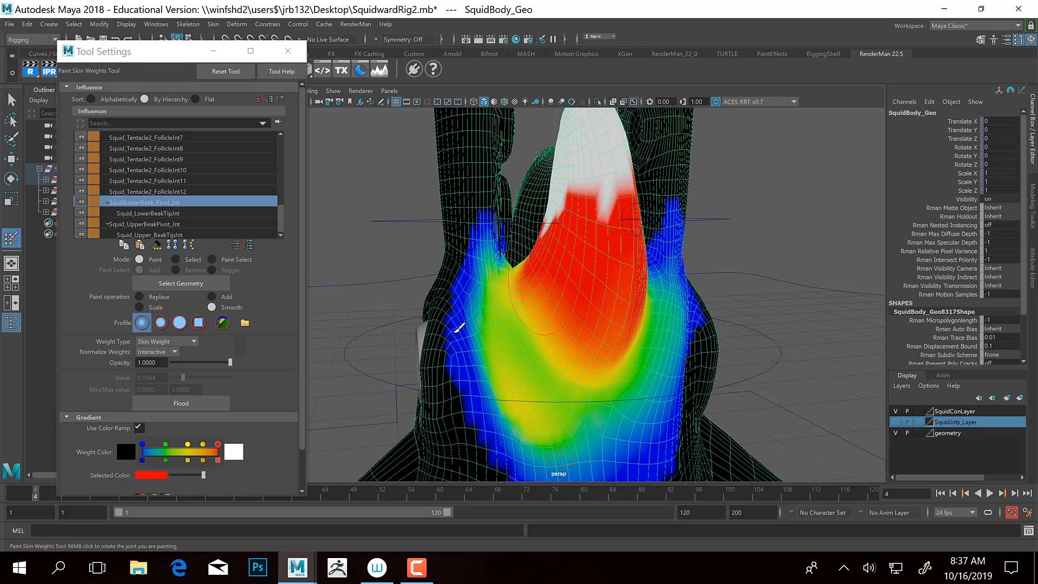
Go to frame 6, brush-smooth the SquidLowerBeak_Pivot_Jnt weights on the lower beak, and flood them with Smooth
mouse_move(21, 491)
left_mouse_down()
mouse_move(1, 490)
mouse_move(53, 507)
mouse_move(33, 498)
left_mouse_up()
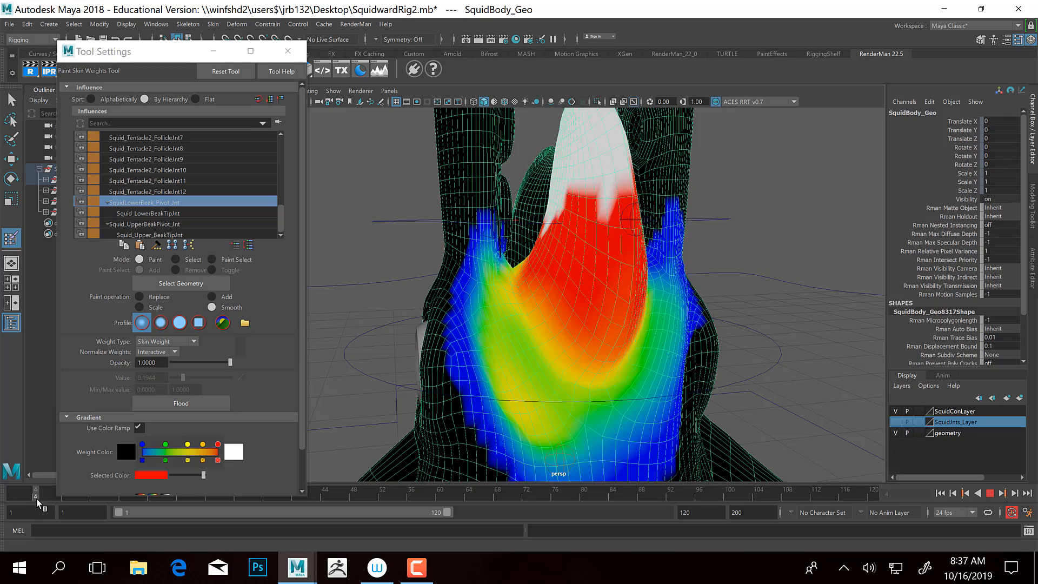
mouse_move(683, 317)
left_mouse_down("alt")
mouse_move(616, 309)
mouse_move(614, 319)
mouse_move(607, 301)
mouse_move(622, 298)
left_mouse_up("alt")
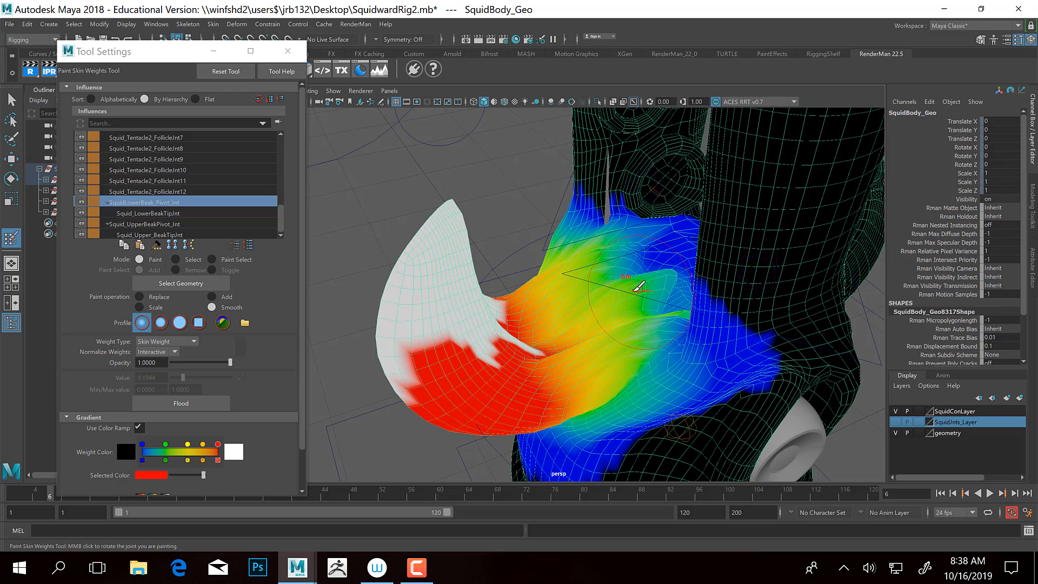
mouse_move(532, 319)
left_mouse_down()
mouse_move(554, 344)
mouse_move(486, 304)
mouse_move(453, 243)
mouse_move(409, 328)
mouse_move(400, 373)
left_mouse_up()
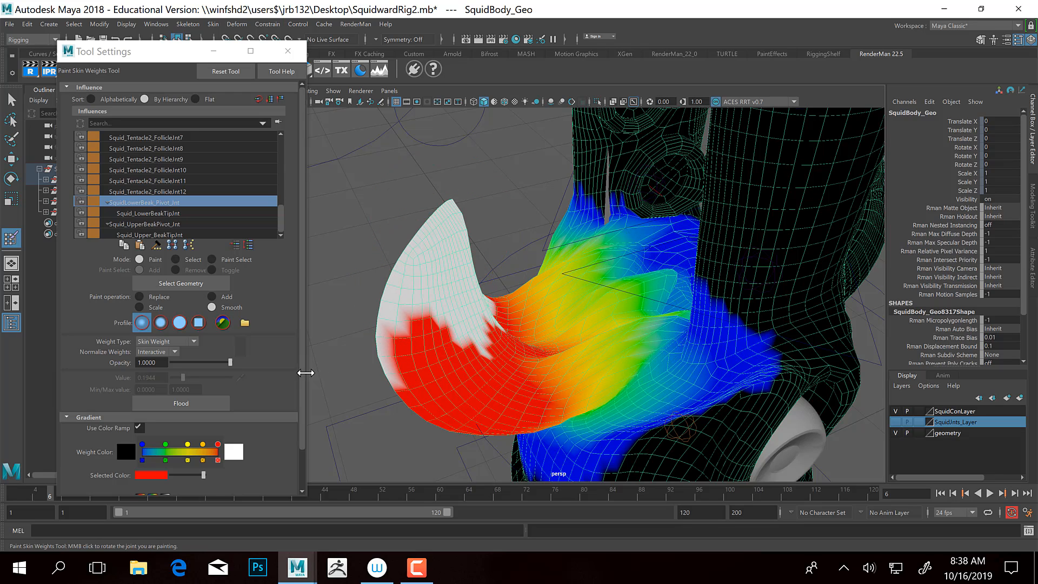
left_click(193, 405)
Smooth the pivot joint's weight boundary across the front of the lower beak and check the blend around the mouth
mouse_move(677, 325)
left_mouse_down("alt")
mouse_move(597, 325)
mouse_move(672, 324)
mouse_move(614, 320)
mouse_move(644, 329)
mouse_move(636, 357)
left_mouse_up("alt")
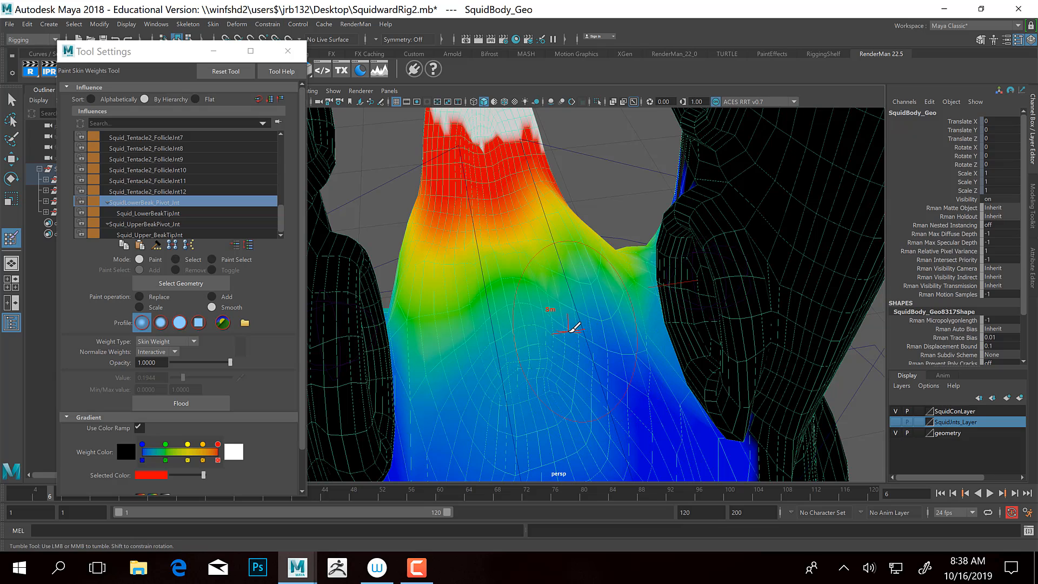
left_click_drag(571, 329, 530, 313, "alt")
mouse_move(532, 130)
left_mouse_down()
mouse_move(460, 113)
mouse_move(497, 120)
left_mouse_up()
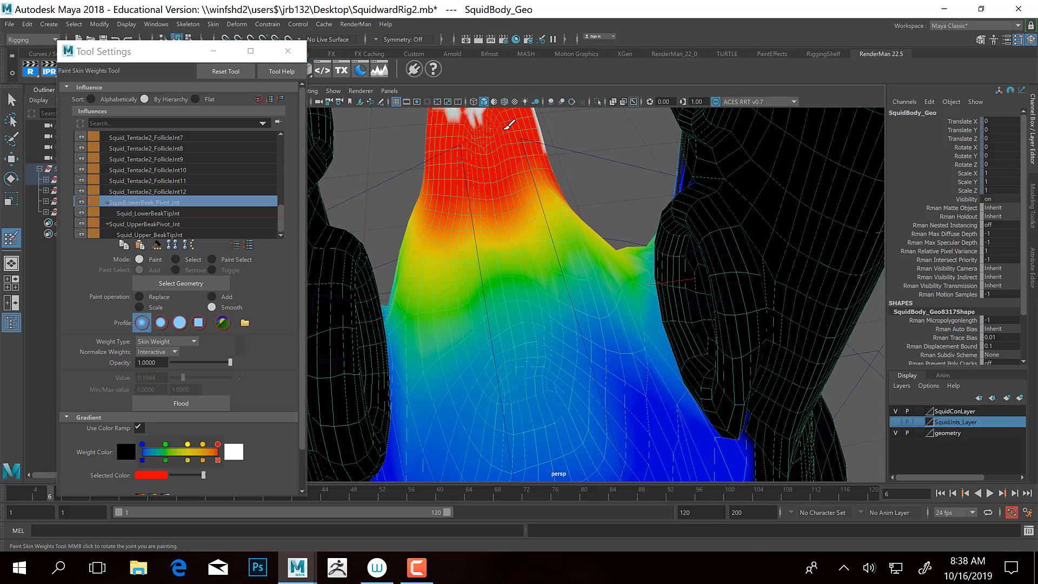
mouse_move(493, 229)
left_mouse_down("alt")
mouse_move(476, 300)
mouse_move(556, 308)
mouse_move(578, 151)
left_mouse_up("alt")
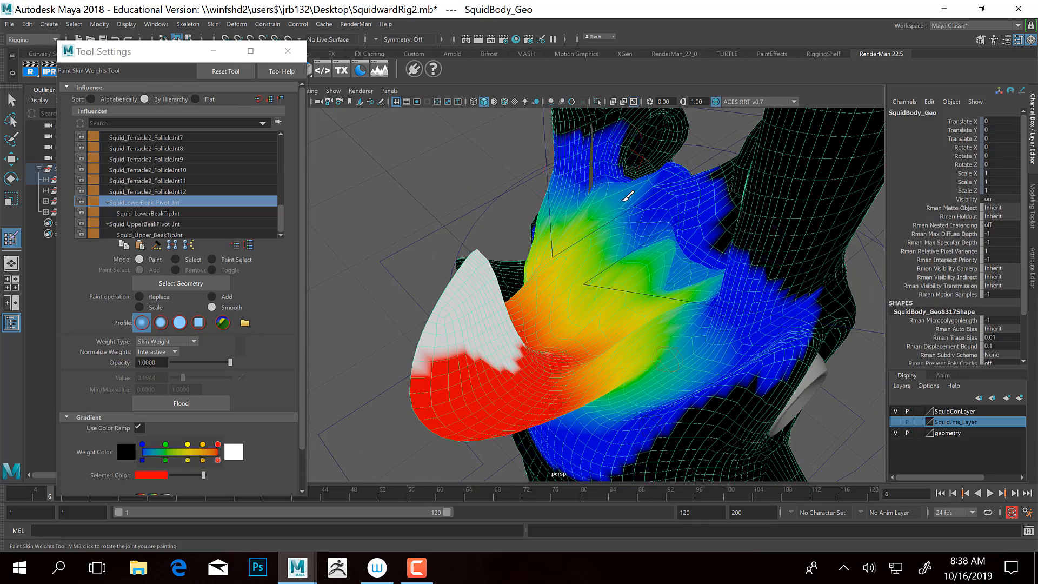
mouse_move(658, 266)
left_mouse_down("alt")
mouse_move(621, 289)
mouse_move(595, 335)
mouse_move(619, 327)
mouse_move(557, 230)
left_mouse_up("alt")
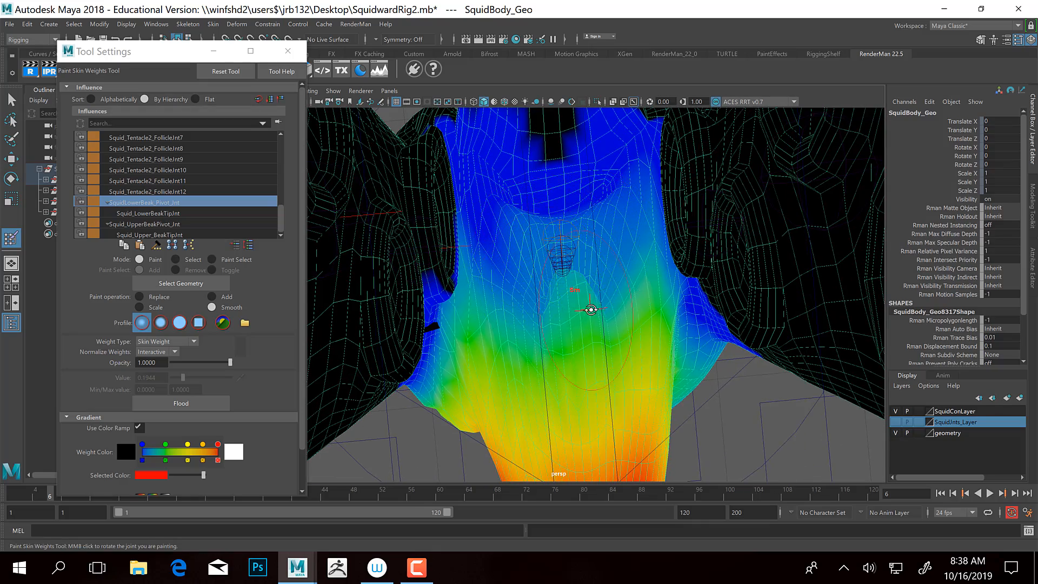
left_click_drag(591, 309, 673, 253, "alt")
Remove all Squid_LowerBeakTipJnt influence from the body by flooding it with Replace at value 0 and opacity 1.0
left_click(154, 214)
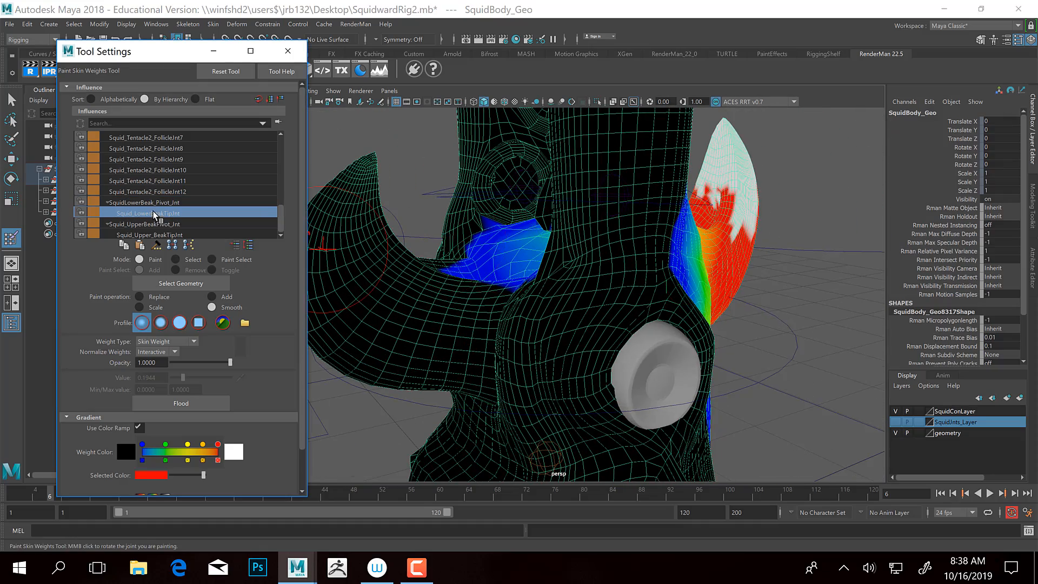
left_click_drag(718, 250, 722, 259, "alt")
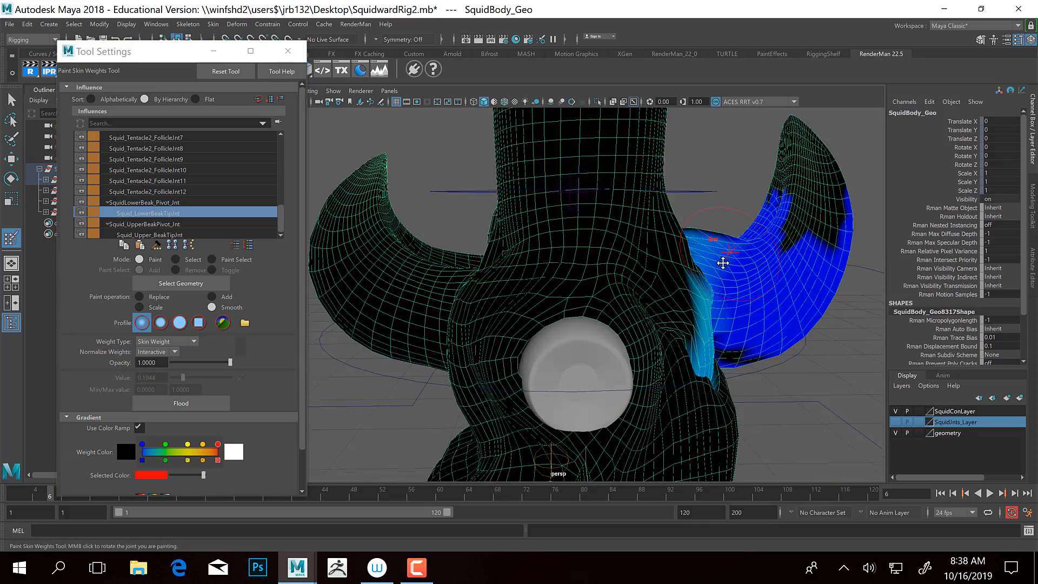
right_click_drag(723, 259, 743, 298, "alt")
left_click_drag(744, 299, 702, 306, "alt")
left_click_drag(597, 240, 408, 331, "alt")
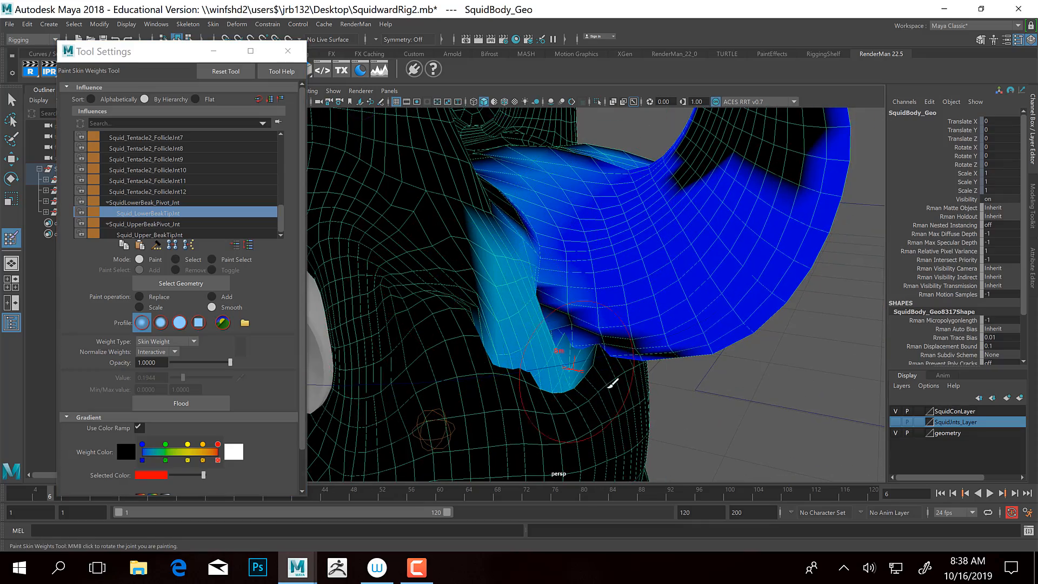
left_click(157, 297)
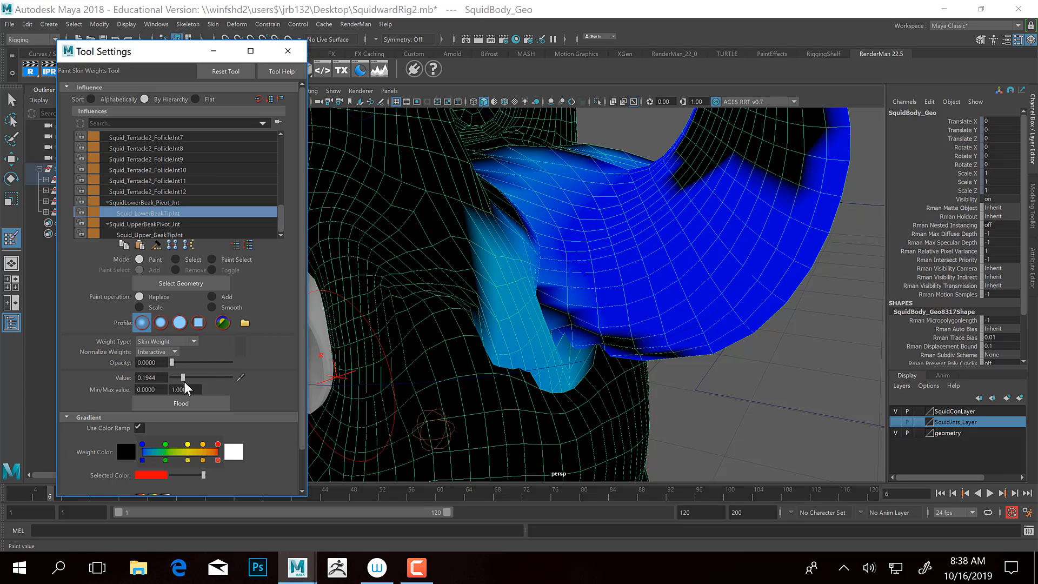
mouse_move(184, 377)
left_mouse_down()
mouse_move(225, 377)
mouse_move(196, 378)
mouse_move(226, 367)
left_mouse_up()
left_click(164, 406)
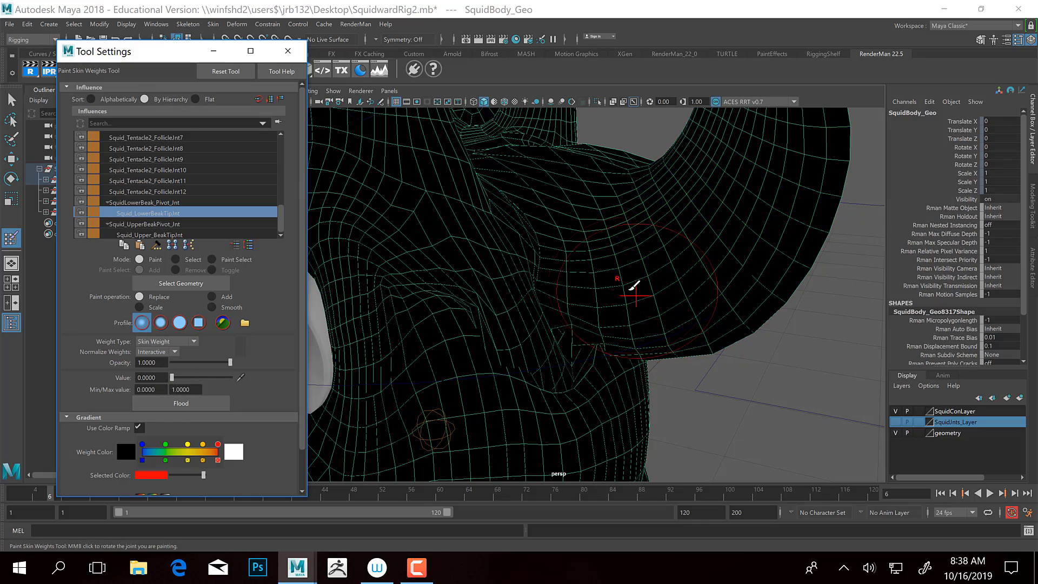
Paint Squid_LowerBeakTipJnt weights onto the tip of the lower beak with Replace at value 1.0
right_click_drag(631, 287, 575, 319, "alt")
left_click_drag(575, 319, 665, 305, "alt")
left_click_drag(677, 259, 640, 279, "alt")
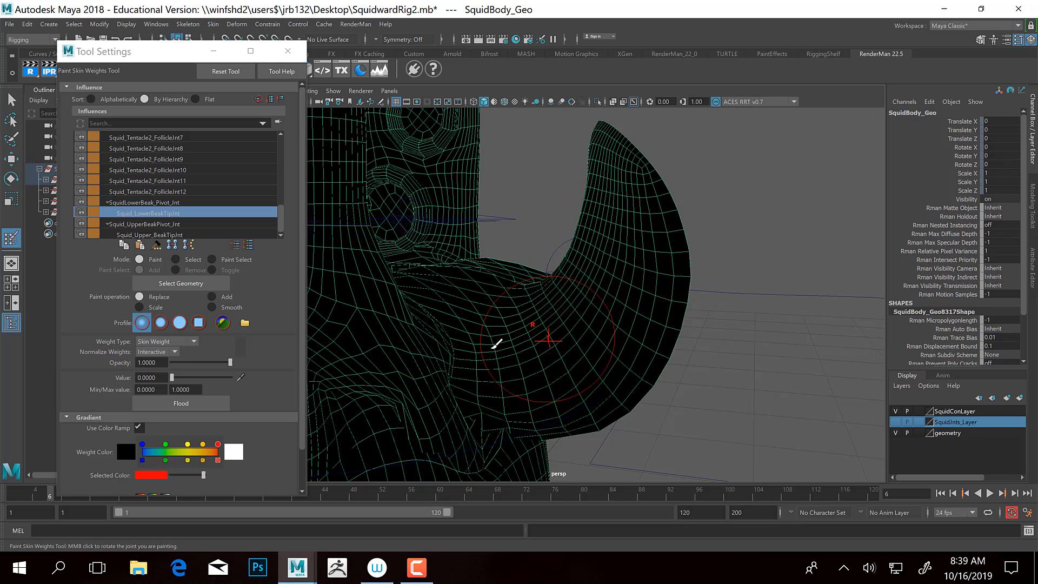
mouse_move(514, 303)
left_mouse_down("alt")
mouse_move(551, 366)
mouse_move(546, 332)
mouse_move(583, 298)
left_mouse_up("alt")
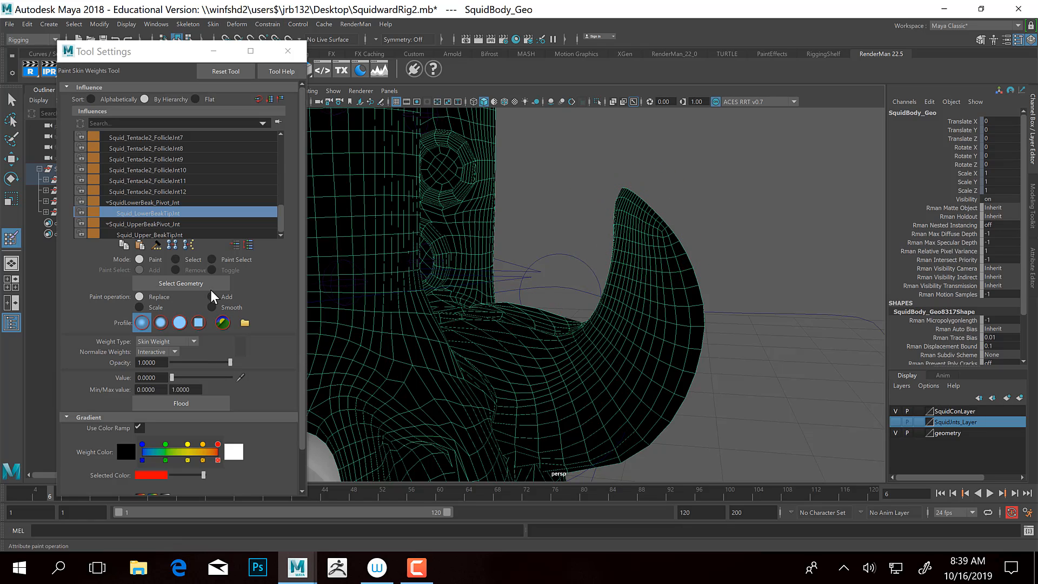
left_click_drag(190, 376, 233, 378)
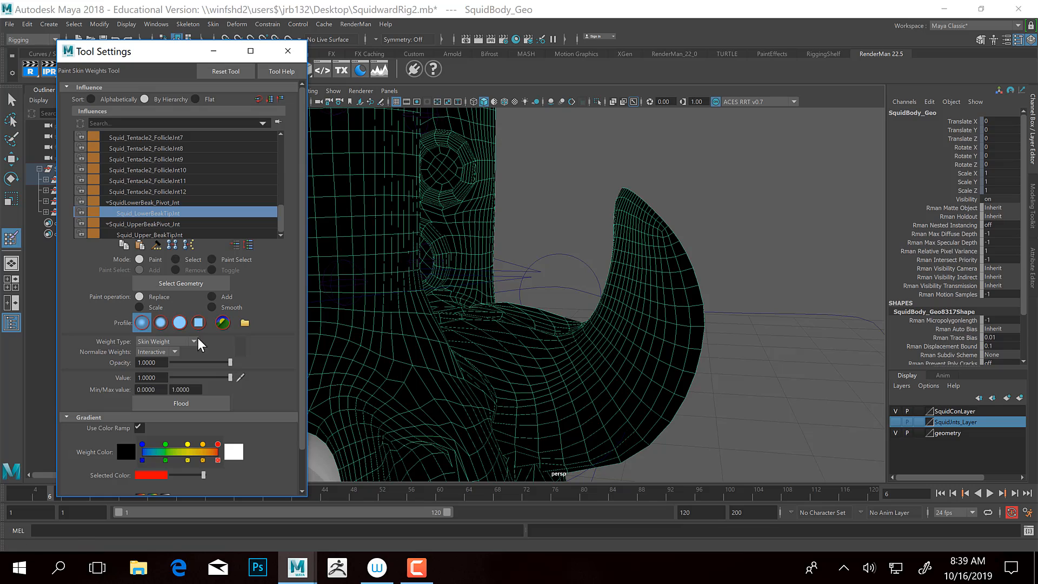
mouse_move(657, 216)
left_mouse_down()
mouse_move(584, 262)
mouse_move(502, 232)
mouse_move(449, 243)
mouse_move(439, 262)
mouse_move(476, 232)
mouse_move(316, 304)
left_mouse_up()
Flood the Squid_LowerBeakTipJnt weights with Smooth four times at full opacity to spread them down the beak
left_click(212, 307)
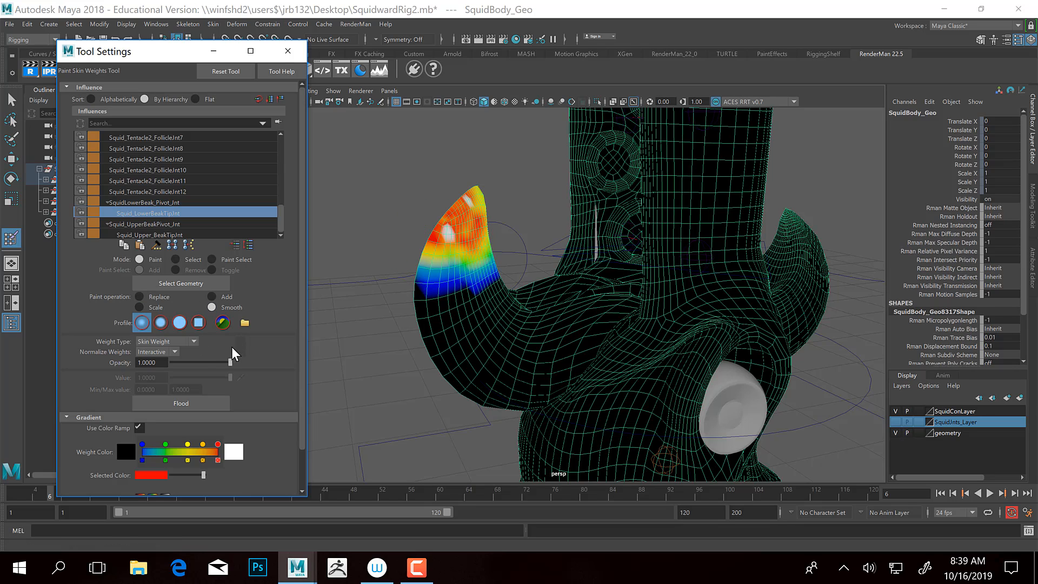
left_click(209, 401)
left_click(210, 401)
left_click(209, 401)
left_click(209, 401)
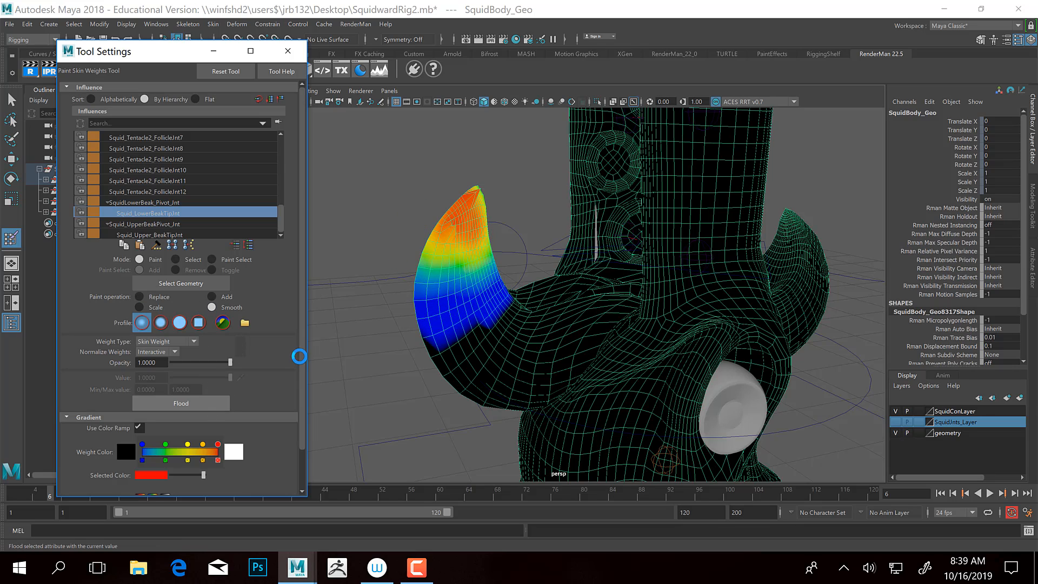
Leave weight painting and examine the plain-shaded mesh around the lower beak's tip for stray vertices
left_click_drag(464, 250, 563, 255, "alt")
right_click_drag(568, 252, 692, 273, "alt")
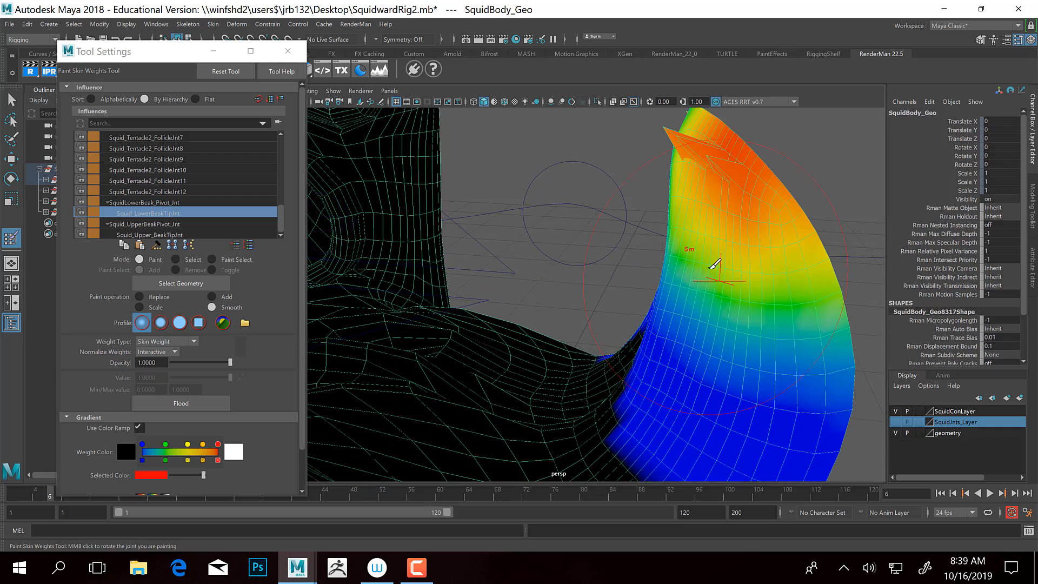
middle_click_drag(706, 239, 653, 279, "alt")
key("q")
middle_click_drag(647, 205, 603, 243, "alt")
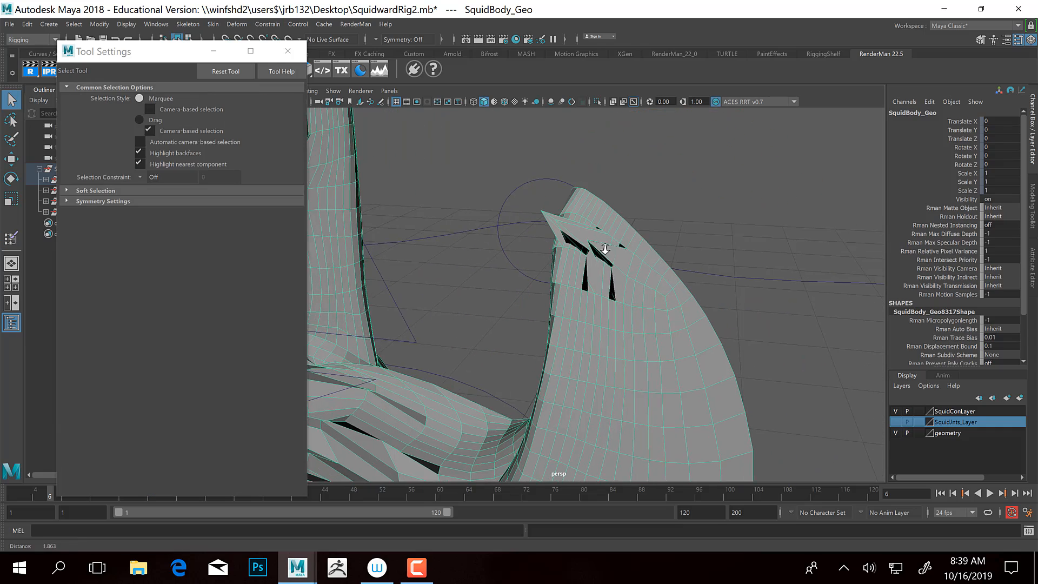
right_click_drag(602, 243, 604, 192, "alt")
right_click_drag(519, 148, 578, 122)
left_click_drag(621, 165, 688, 195, "alt")
middle_click_drag(688, 194, 516, 238, "alt")
left_click_drag(633, 234, 603, 240, "alt")
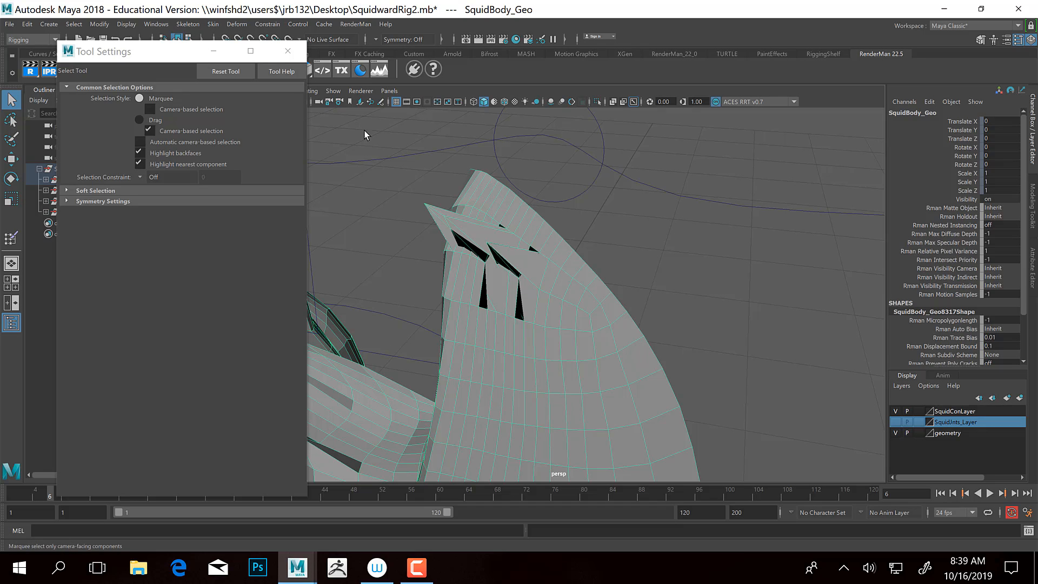
left_click_drag(414, 223, 589, 225, "alt")
mouse_move(743, 242)
right_mouse_down()
mouse_move(769, 229)
mouse_move(755, 235)
right_mouse_up()
Reopen Paint Skin Weights and compare the lower and upper beak pivot and tip joint influences on the lower beak's tip
left_click(7, 241)
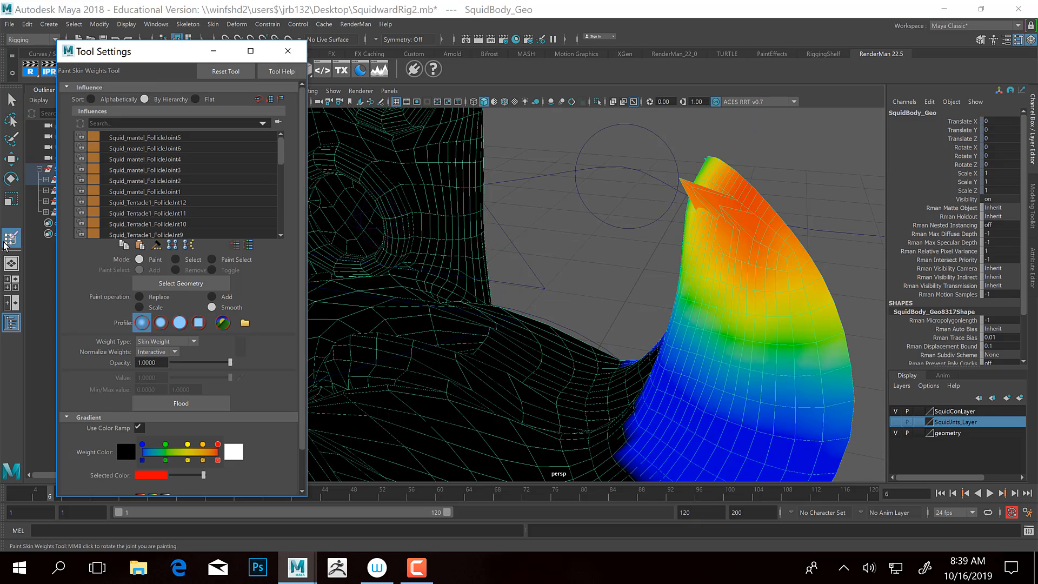
scroll(147, 213, "down", 4)
left_click(147, 214)
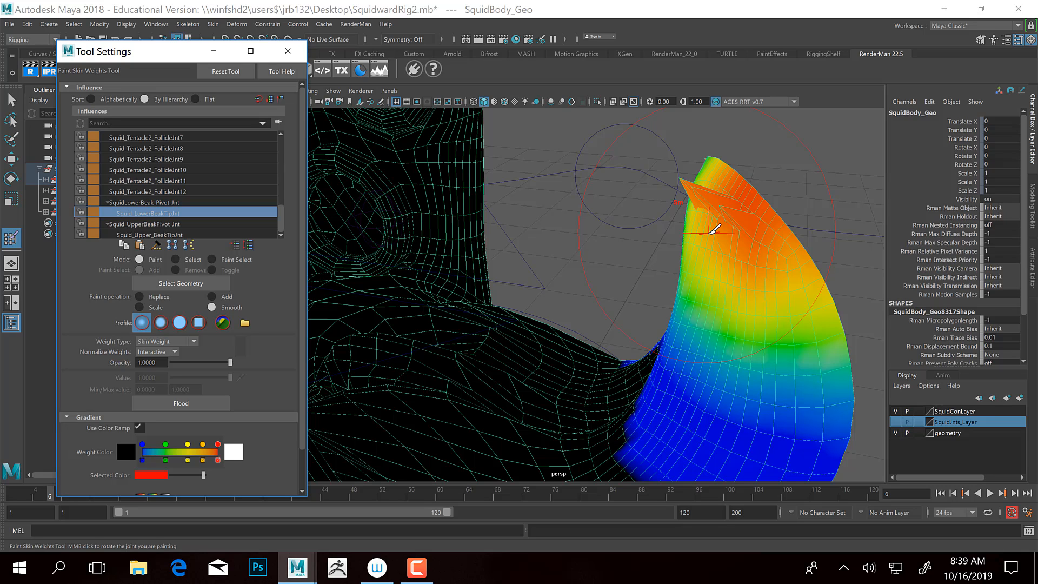
left_click(154, 202)
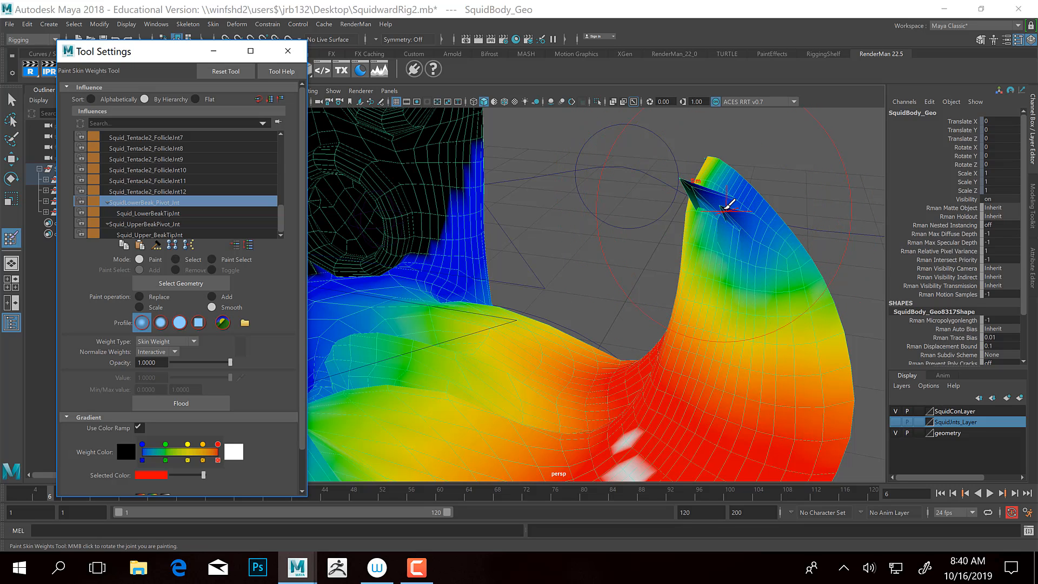
left_click(145, 213)
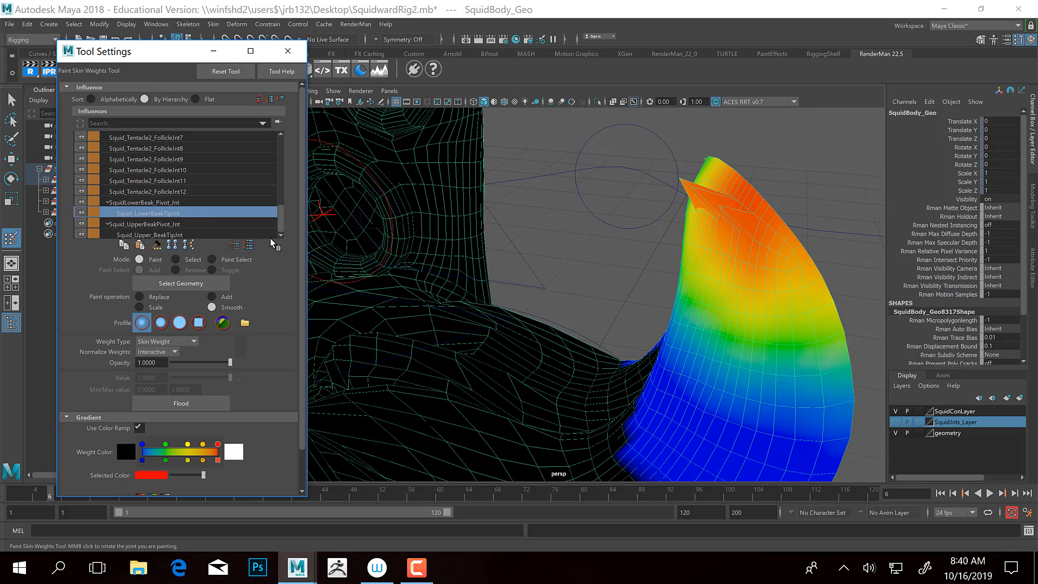
left_click(148, 224)
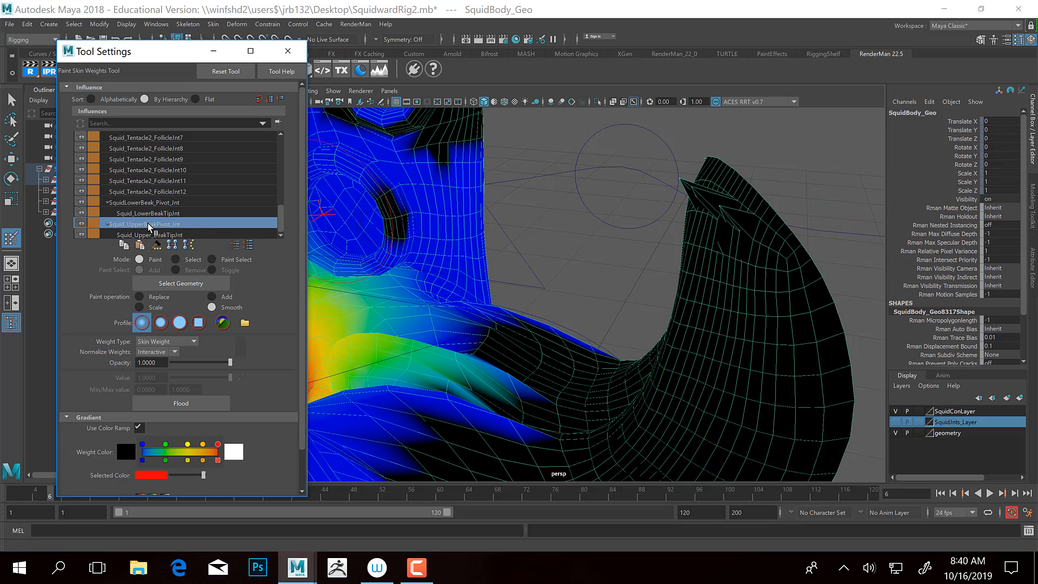
left_click(155, 235)
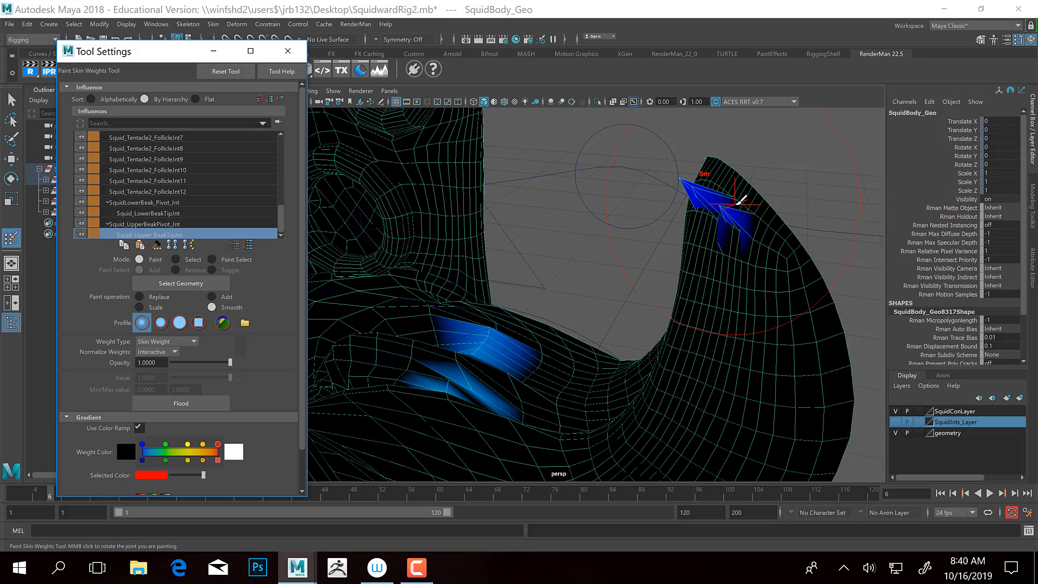
mouse_move(514, 366)
left_mouse_down("alt")
mouse_move(567, 343)
mouse_move(572, 355)
mouse_move(591, 348)
left_mouse_up("alt")
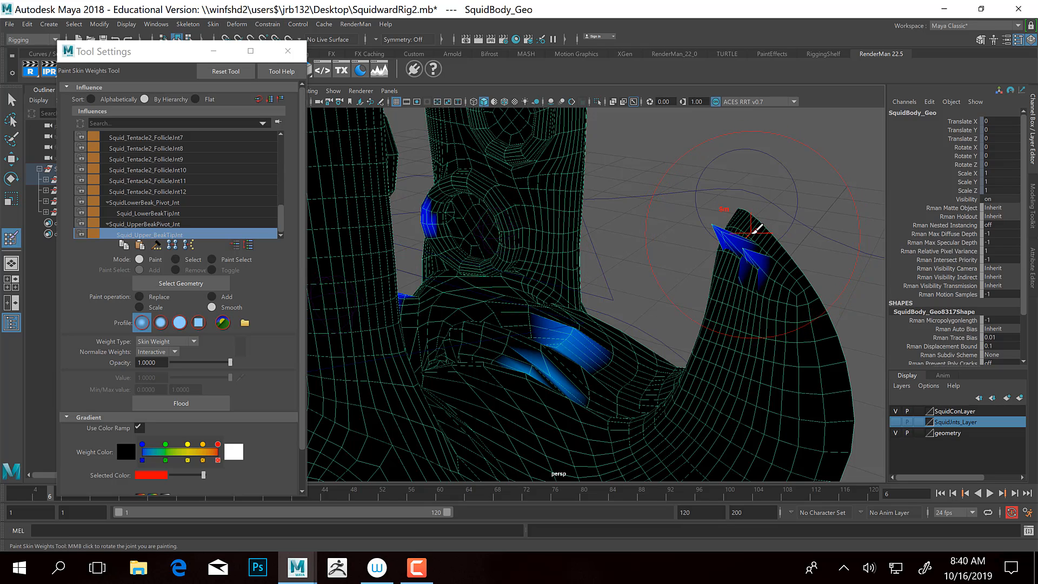
Select the vertices around the lower beak's tip and apply Hammer Skin Weights to them
key("q")
mouse_move(751, 238)
middle_mouse_down("alt")
mouse_move(723, 240)
mouse_move(559, 358)
middle_mouse_up("alt")
right_click_drag(558, 358, 748, 352, "alt")
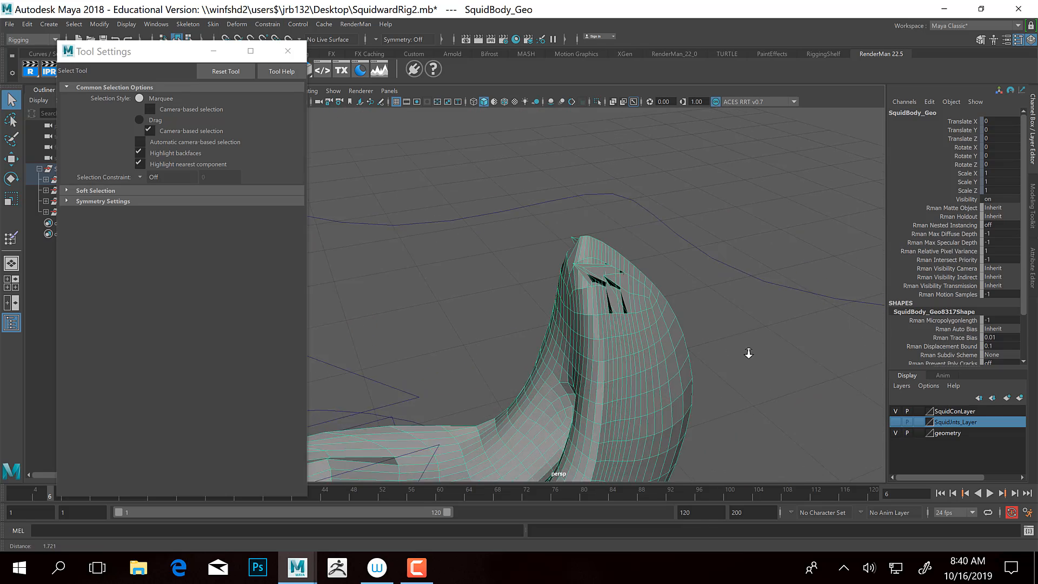
left_click_drag(748, 351, 567, 322, "alt")
right_click_drag(567, 322, 543, 223, "alt")
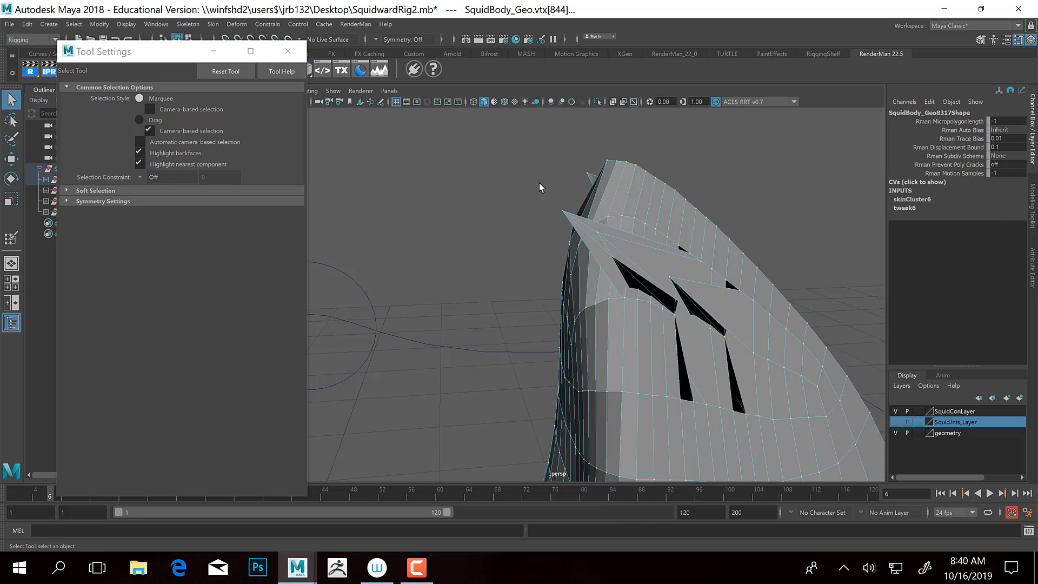
left_click_drag(560, 141, 806, 433)
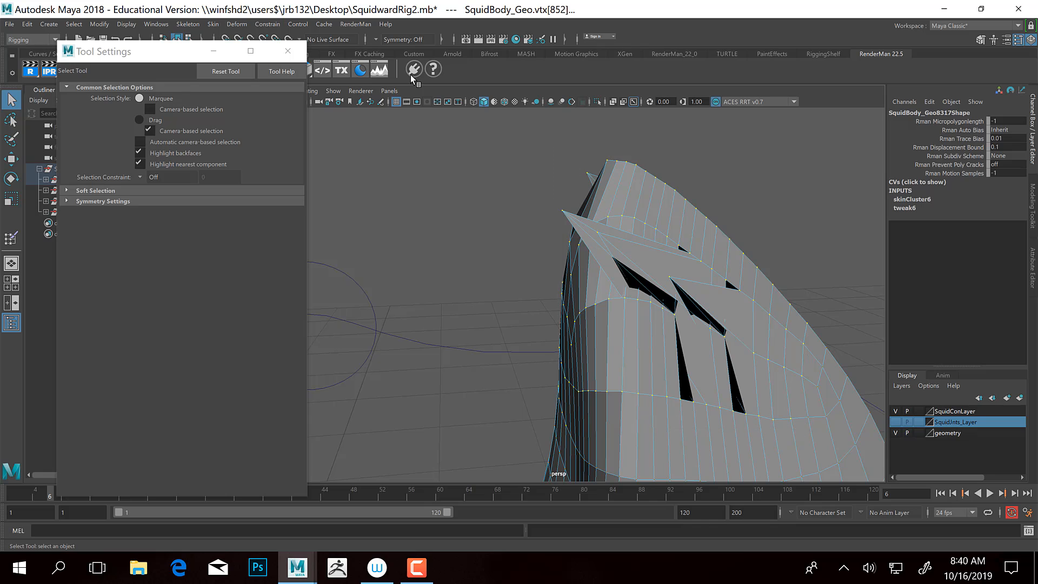
left_click(216, 24)
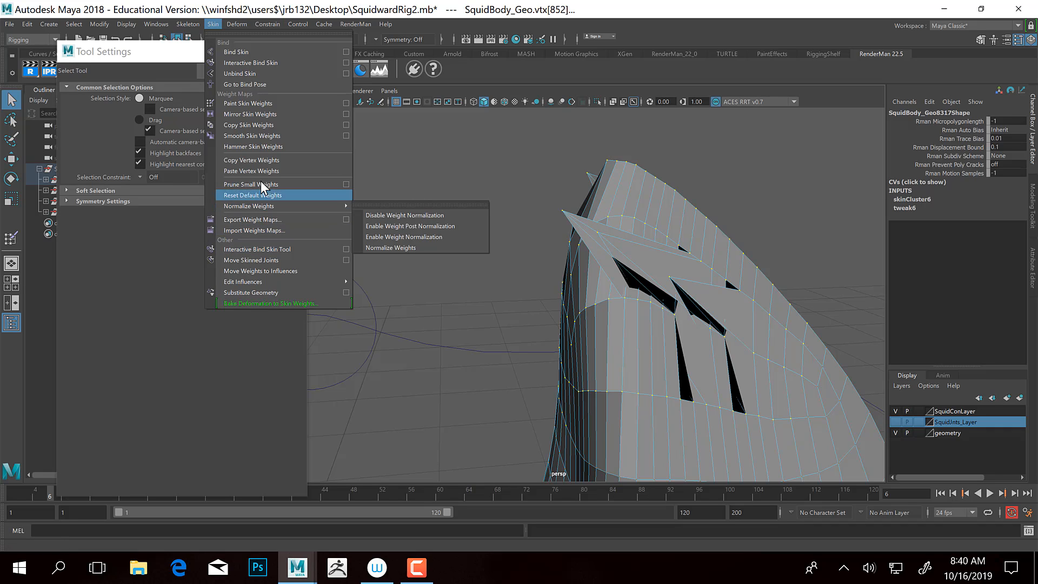
left_click(261, 147)
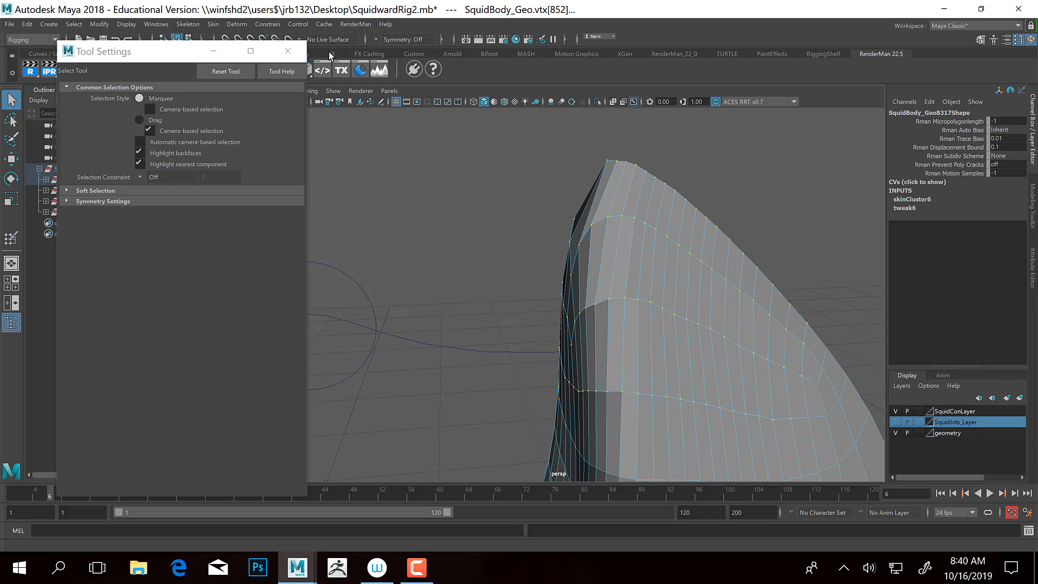
Review the Prune Small Weights options and close them without applying
left_click(213, 23)
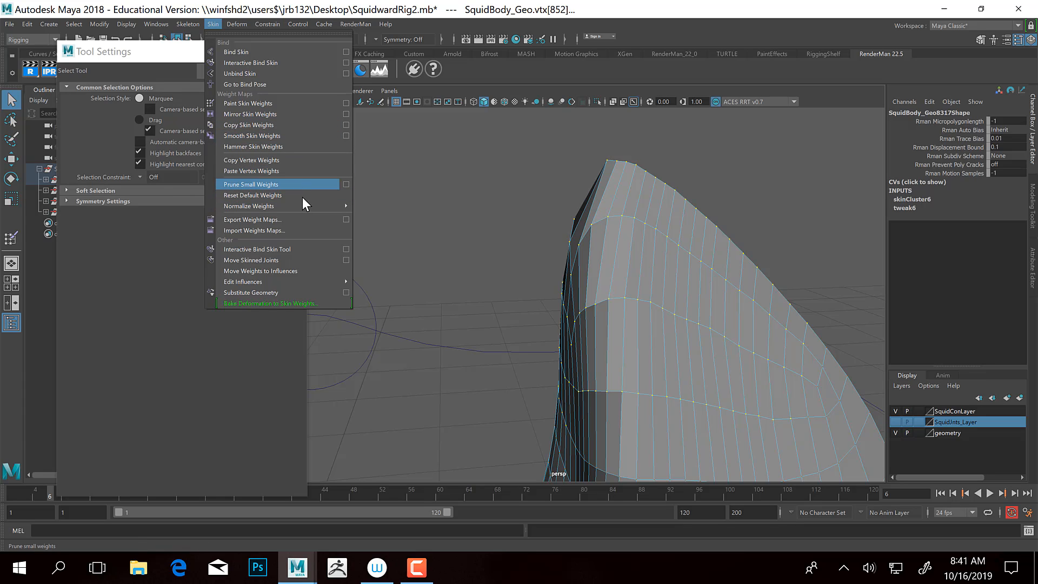
left_click(346, 185)
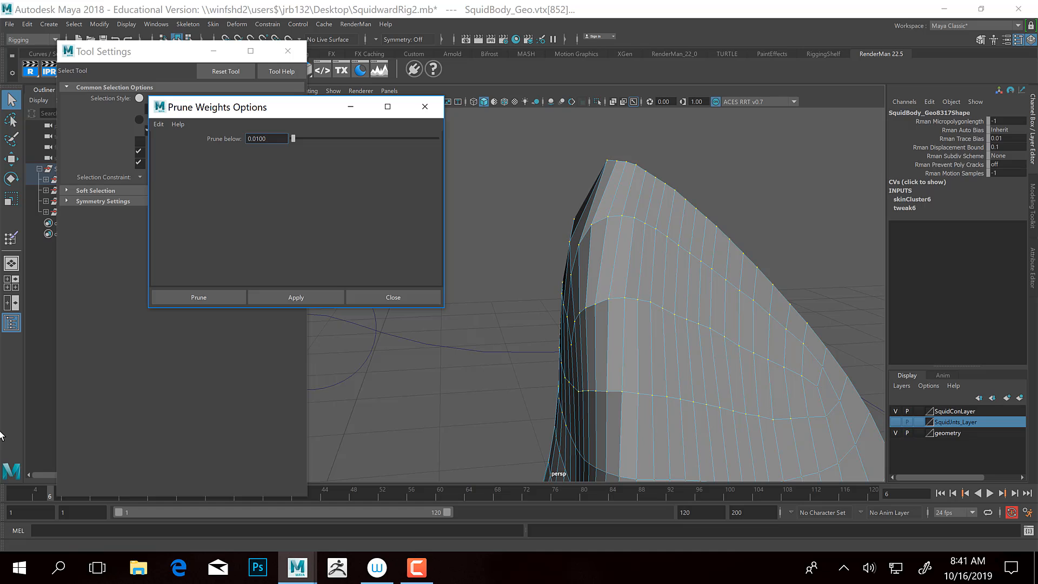
left_click(437, 108)
Return the squid body mesh to object mode and reopen the Paint Skin Weights tool
middle_click_drag(474, 185, 659, 266, "alt")
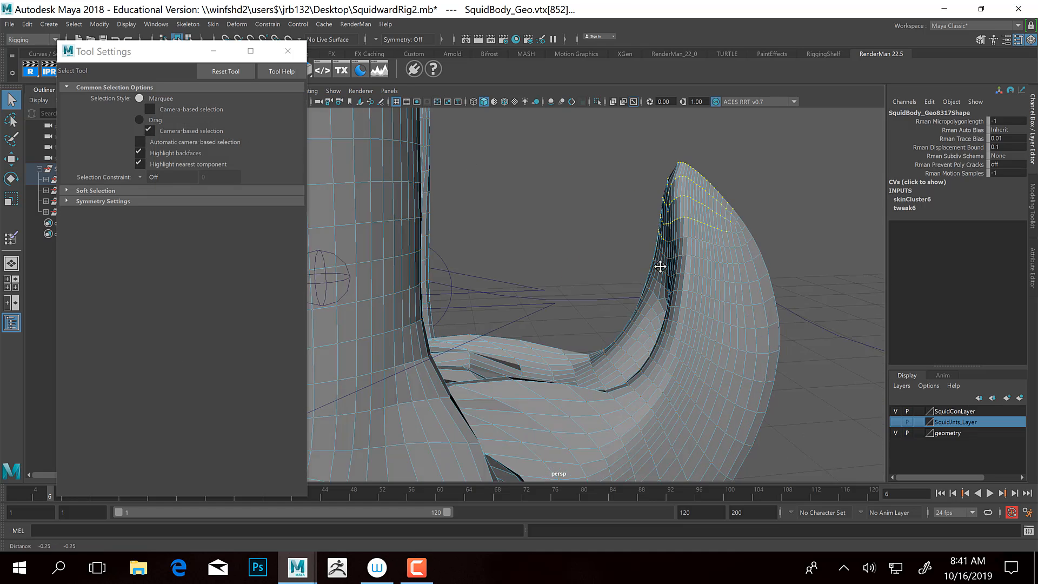
left_click_drag(659, 266, 683, 269, "alt")
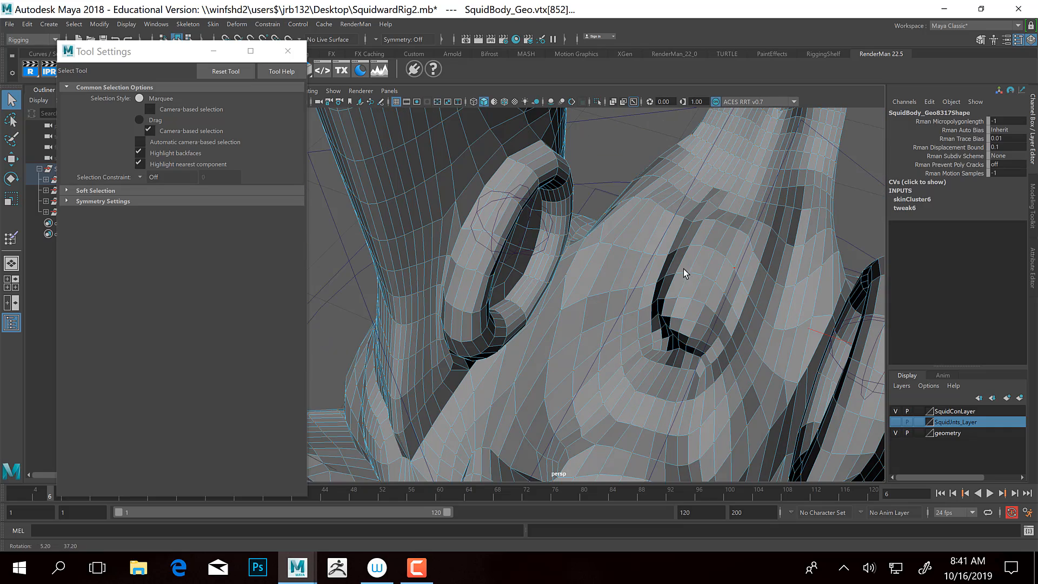
right_click_drag(680, 248, 759, 232)
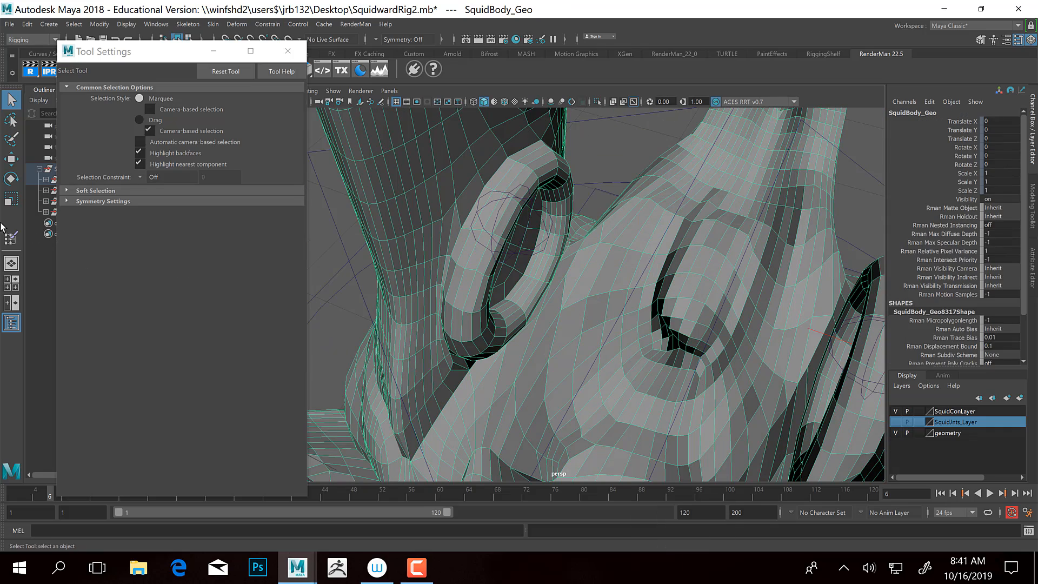
left_click(11, 238)
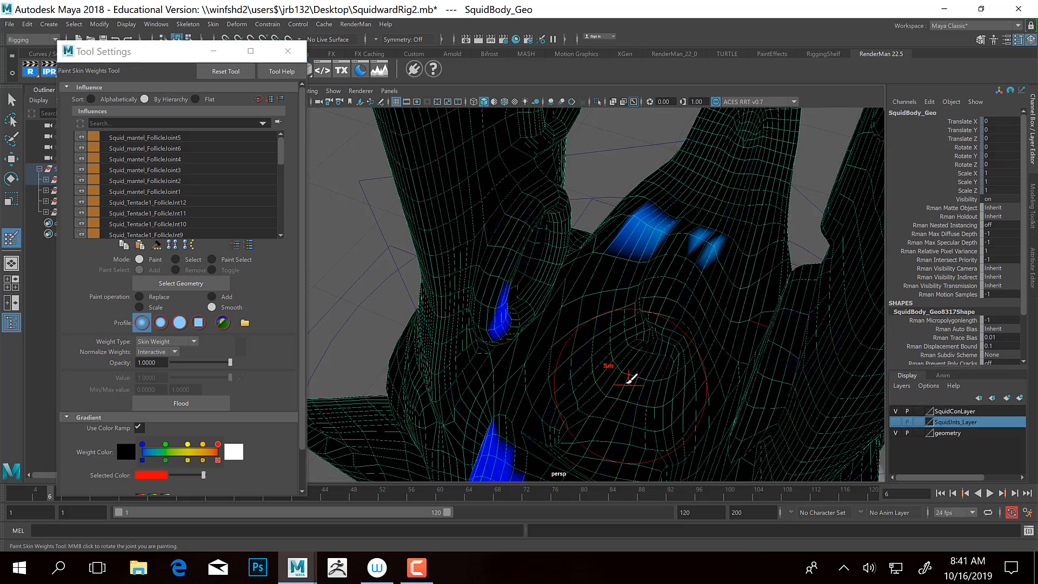
Erase the stray upper beak tip joint weights around the tentacle bases and mouth using Replace at value 0 with the square brush
left_click_drag(628, 383, 611, 378, "alt")
left_click_drag(557, 330, 574, 333, "alt")
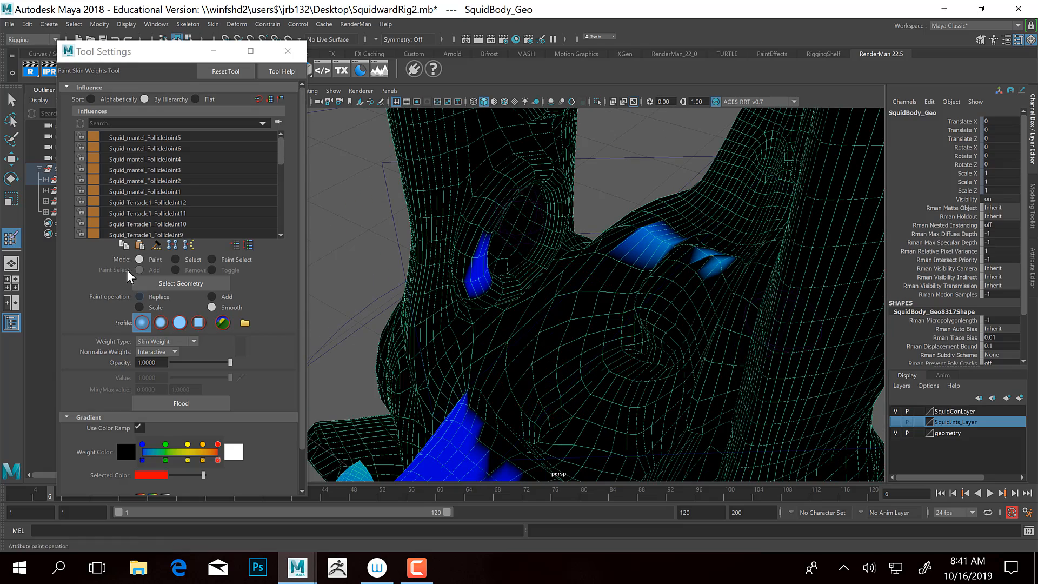
left_click_drag(642, 231, 670, 238)
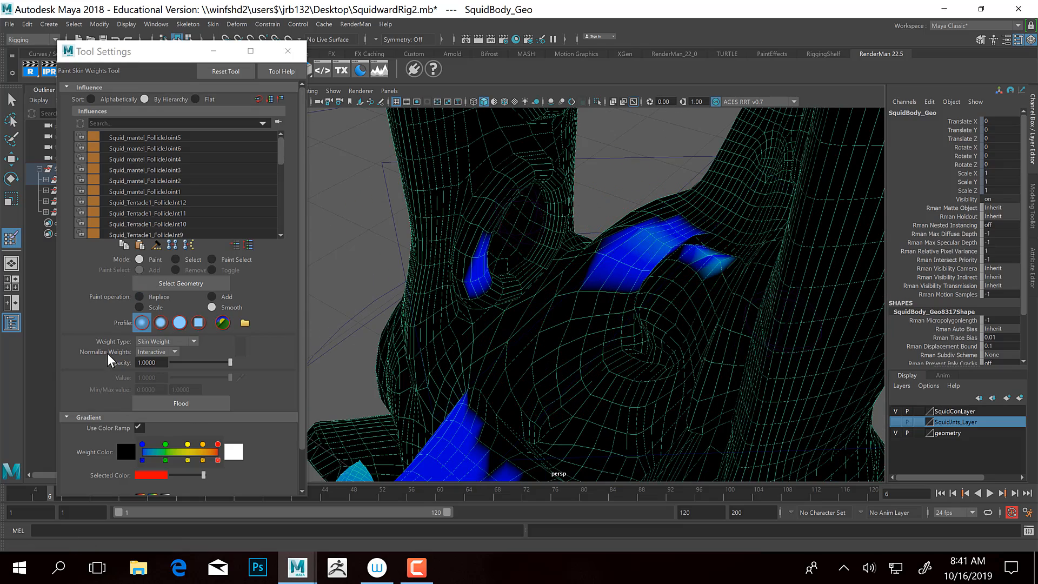
left_click(142, 296)
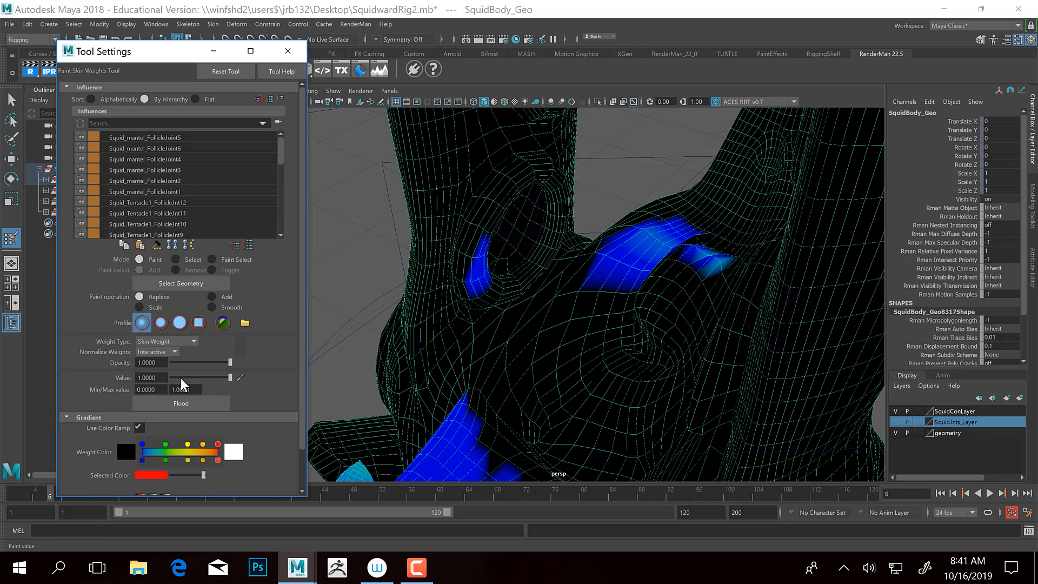
left_click(171, 378)
mouse_move(621, 262)
left_mouse_down()
mouse_move(679, 230)
mouse_move(600, 254)
left_mouse_up()
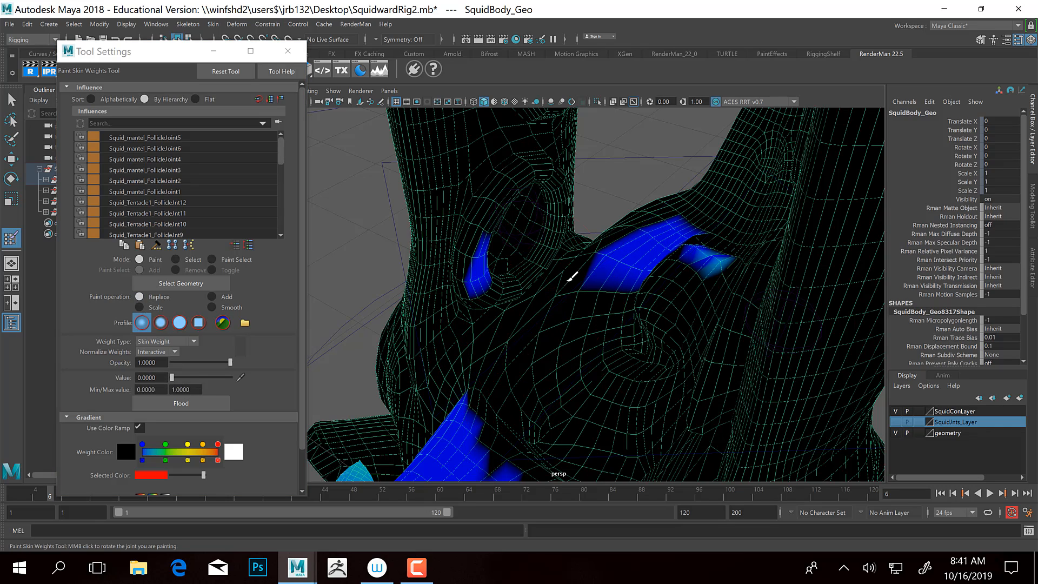
left_click(198, 322)
mouse_move(638, 284)
left_mouse_down()
mouse_move(648, 231)
mouse_move(723, 193)
mouse_move(649, 305)
left_mouse_up()
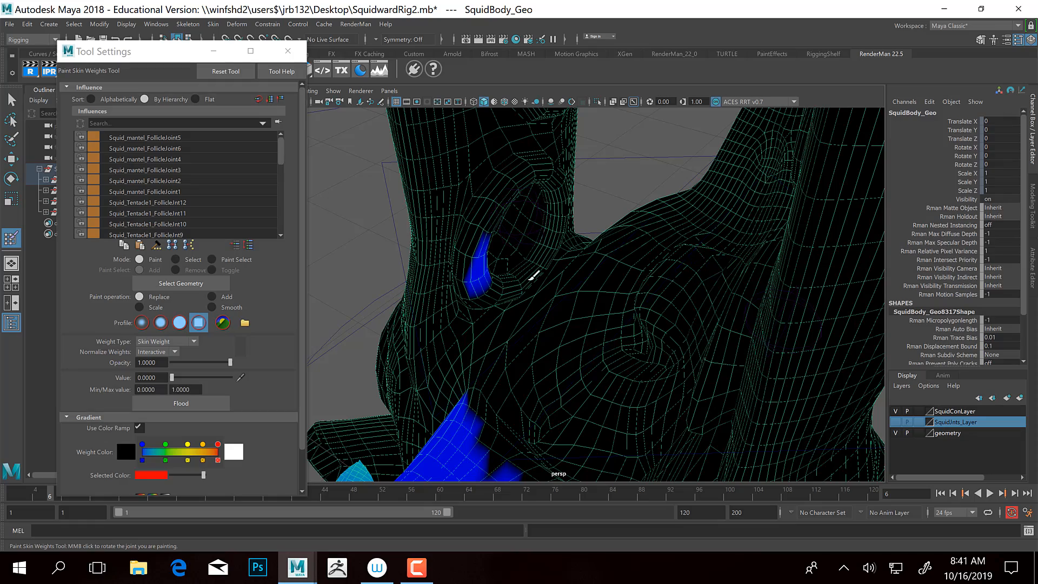
left_click_drag(533, 275, 470, 326)
Replace the upper beak tip joint's weights with 0 around the upper beak's base and the adjoining head on both sides
left_click_drag(521, 352, 471, 352, "alt")
middle_click_drag(470, 352, 630, 312, "alt")
mouse_move(630, 313)
left_mouse_down("alt")
mouse_move(489, 358)
mouse_move(635, 303)
mouse_move(527, 415)
left_mouse_up("alt")
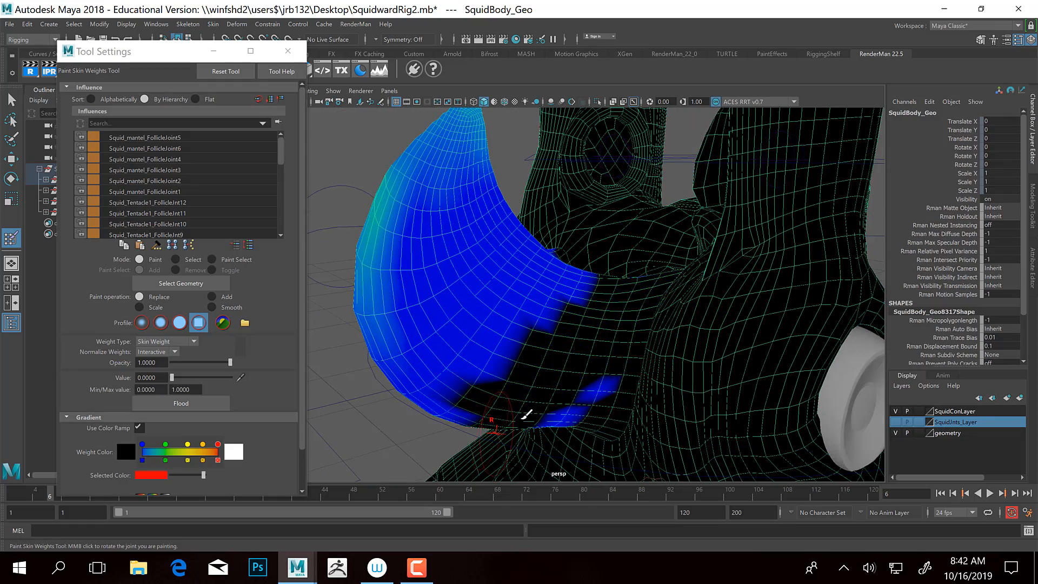
mouse_move(592, 381)
left_mouse_down()
mouse_move(563, 417)
mouse_move(528, 424)
left_mouse_up()
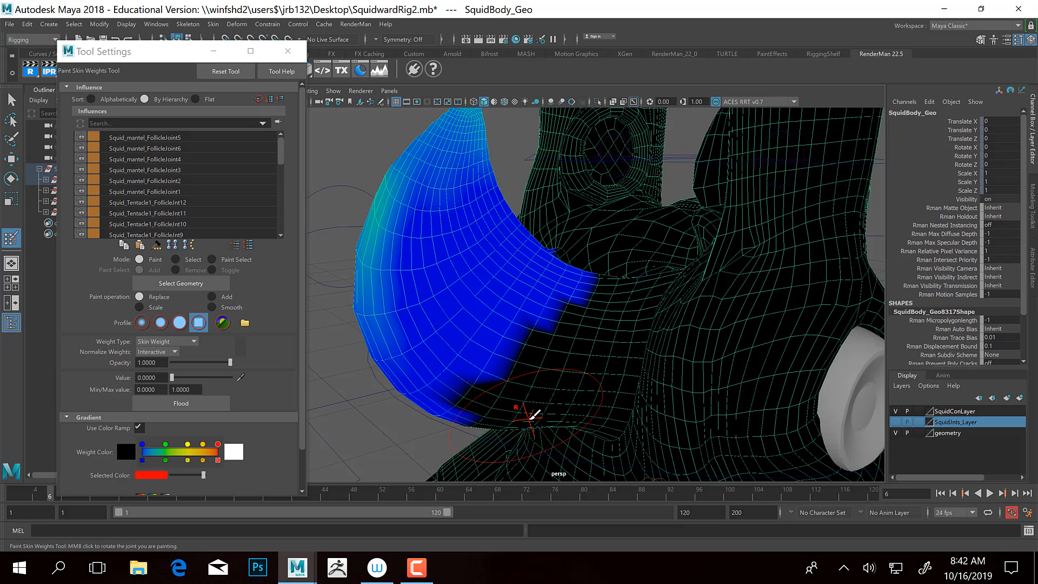
mouse_move(498, 423)
left_mouse_down("alt")
mouse_move(579, 419)
mouse_move(527, 388)
left_mouse_up("alt")
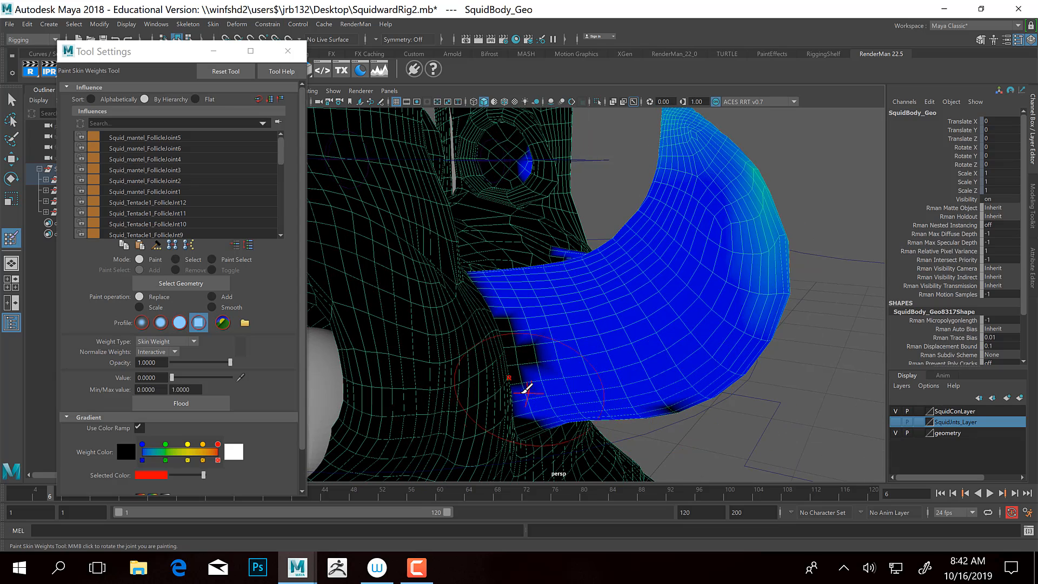
mouse_move(498, 271)
left_mouse_down()
mouse_move(529, 360)
mouse_move(574, 413)
mouse_move(528, 232)
mouse_move(523, 169)
mouse_move(511, 193)
left_mouse_up()
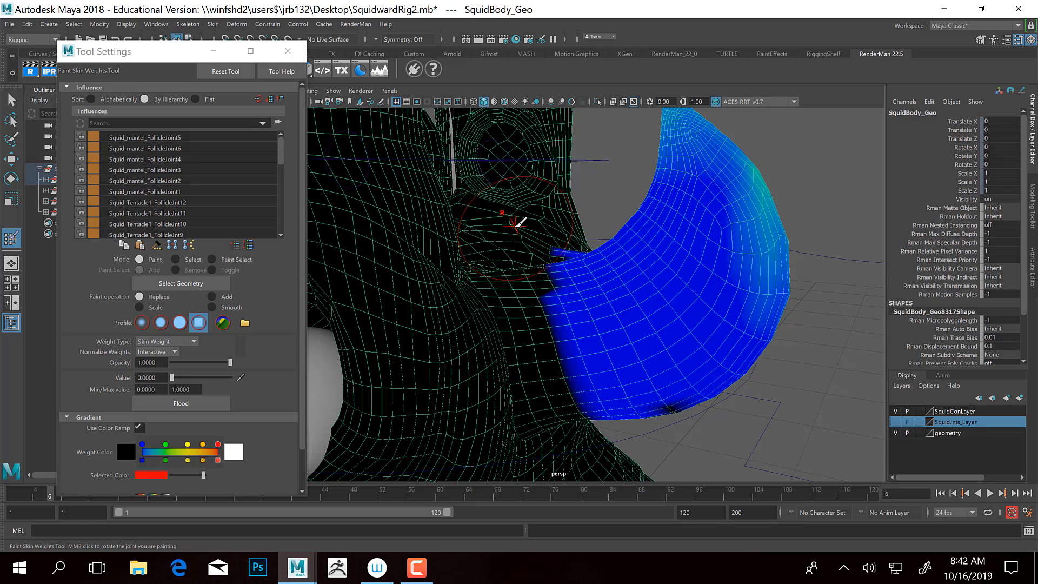
mouse_move(519, 223)
left_mouse_down()
mouse_move(598, 408)
mouse_move(679, 404)
mouse_move(614, 296)
mouse_move(551, 238)
mouse_move(568, 283)
mouse_move(551, 225)
mouse_move(576, 314)
mouse_move(609, 348)
mouse_move(498, 306)
mouse_move(562, 266)
mouse_move(424, 378)
mouse_move(464, 362)
mouse_move(556, 363)
mouse_move(549, 371)
left_mouse_up()
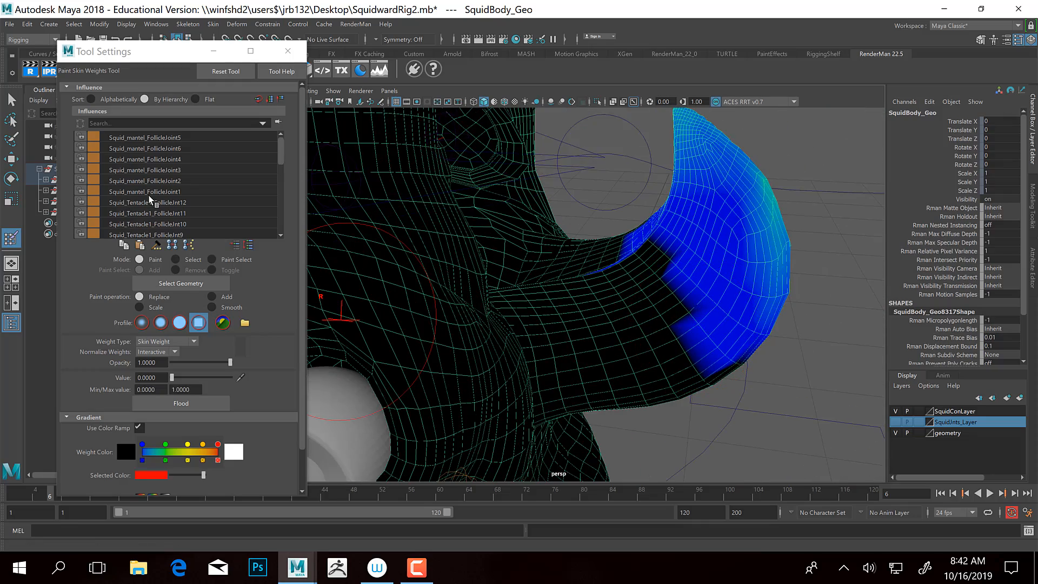
Switch the painted influence to Squid_UpperBeakPivot_Jnt and inspect its weights around the eye and upper beak
scroll(118, 225, "down", 2)
scroll(118, 225, "down", 7)
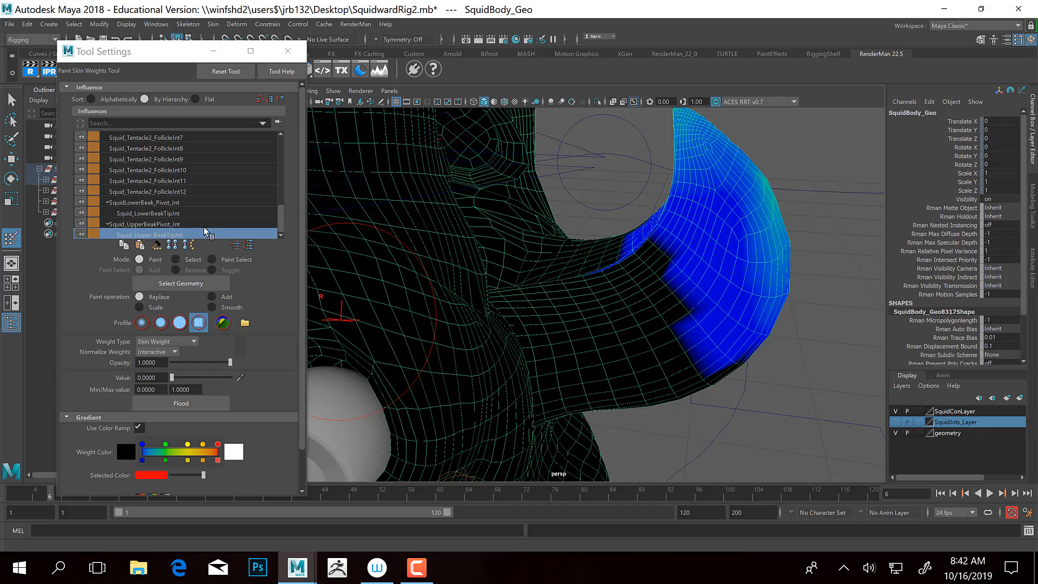
left_click(161, 221)
left_click_drag(532, 264, 559, 271, "alt")
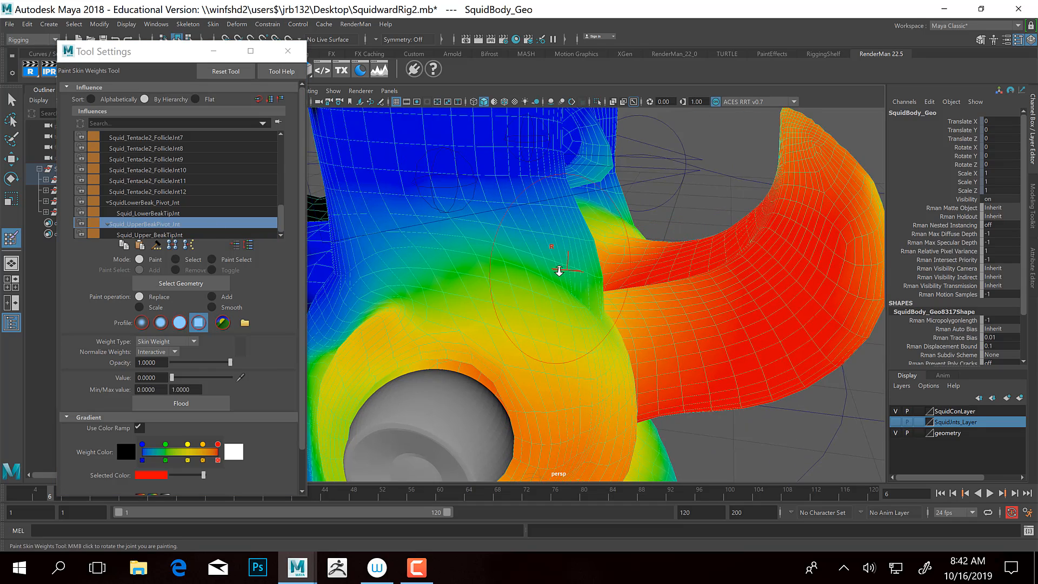
scroll(558, 271, "down", 4)
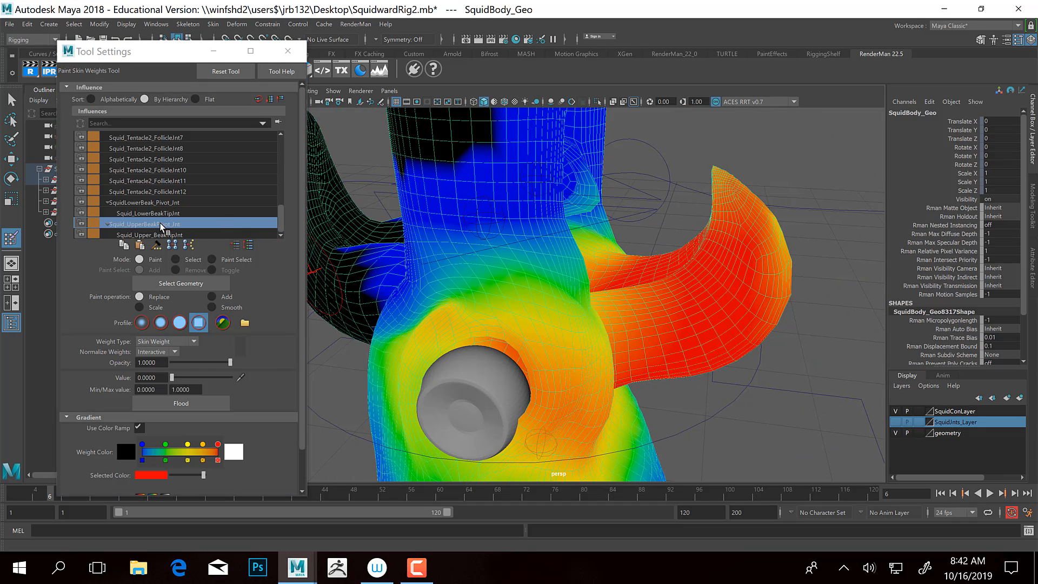
Paint the Squid_UpperBeakPivot_Jnt weights off the area around one eye with the Gaussian brush, using Replace at value 0
left_click_drag(631, 364, 686, 368, "alt")
right_click_drag(687, 368, 612, 334, "alt")
left_click_drag(611, 333, 648, 334, "alt")
right_click_drag(649, 334, 681, 357, "alt")
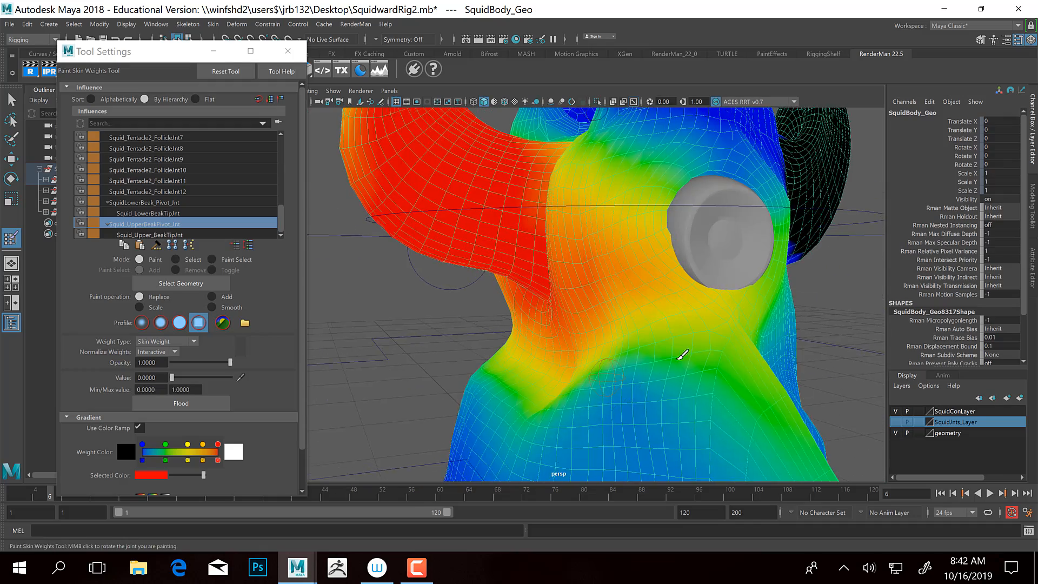
middle_click_drag(649, 310, 675, 389, "alt")
left_click_drag(632, 266, 621, 262, "alt")
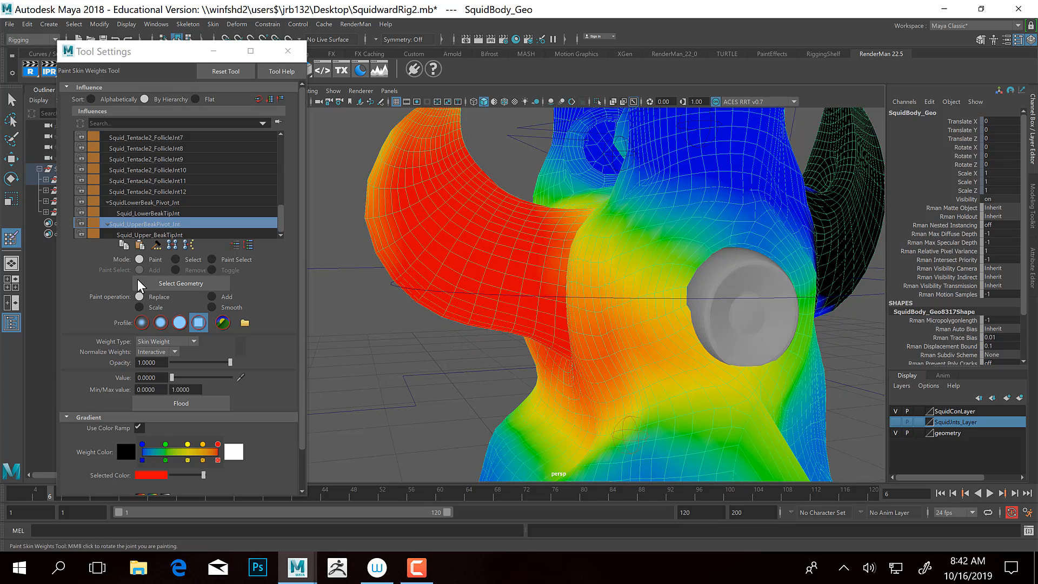
left_click(144, 322)
mouse_move(689, 223)
left_mouse_down()
mouse_move(670, 356)
mouse_move(684, 325)
mouse_move(673, 306)
left_mouse_up()
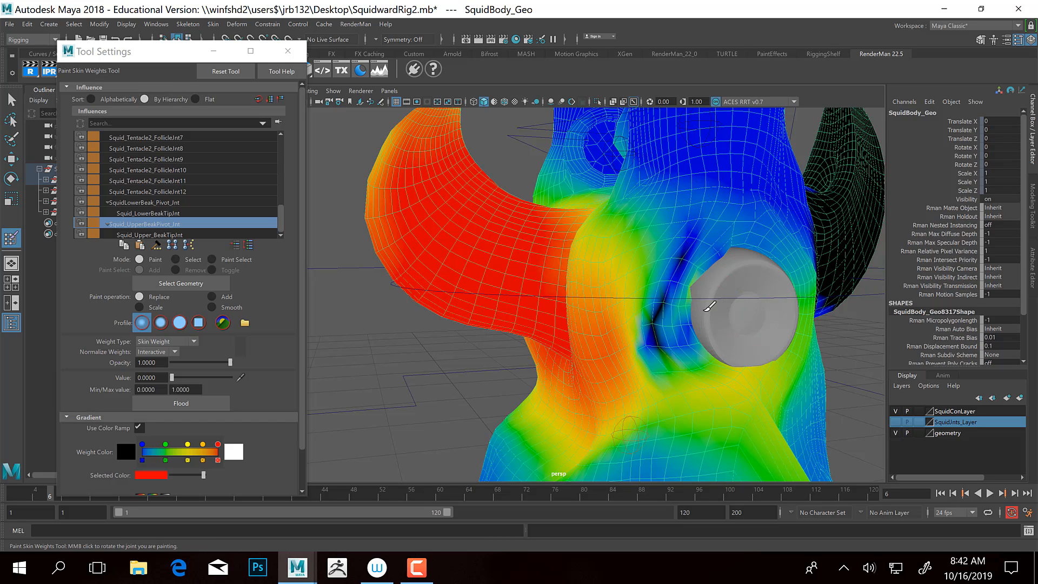
mouse_move(685, 329)
left_mouse_down()
mouse_move(676, 328)
mouse_move(692, 347)
mouse_move(723, 345)
left_mouse_up()
mouse_move(776, 275)
left_mouse_down()
mouse_move(806, 295)
mouse_move(764, 255)
mouse_move(793, 269)
mouse_move(813, 326)
mouse_move(817, 256)
mouse_move(845, 319)
mouse_move(816, 334)
mouse_move(779, 303)
mouse_move(651, 276)
mouse_move(605, 294)
mouse_move(628, 280)
mouse_move(641, 297)
mouse_move(706, 297)
mouse_move(591, 299)
mouse_move(560, 265)
mouse_move(475, 331)
mouse_move(598, 359)
mouse_move(493, 348)
mouse_move(655, 331)
mouse_move(589, 330)
mouse_move(520, 292)
mouse_move(677, 298)
mouse_move(738, 263)
mouse_move(617, 253)
mouse_move(640, 284)
mouse_move(663, 289)
mouse_move(677, 179)
mouse_move(692, 174)
left_mouse_up()
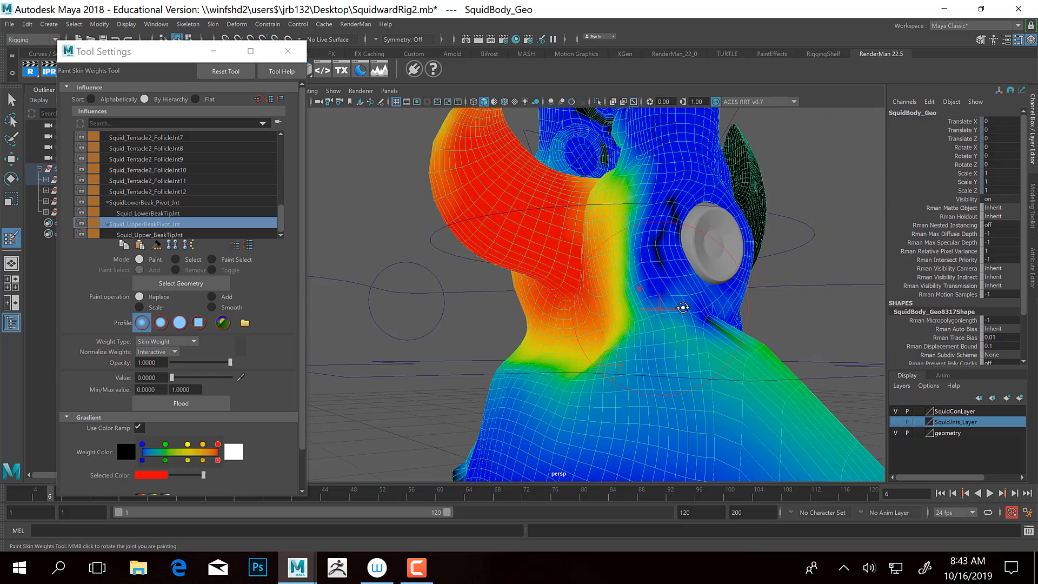
Paint down the upper beak pivot weights below the beak and across one side fin with the Gaussian brush at value 0
mouse_move(682, 307)
left_mouse_down("alt")
mouse_move(627, 392)
mouse_move(621, 359)
mouse_move(516, 314)
mouse_move(475, 360)
mouse_move(517, 330)
mouse_move(342, 436)
mouse_move(648, 366)
mouse_move(746, 167)
left_mouse_up("alt")
left_click_drag(609, 367, 500, 347, "alt")
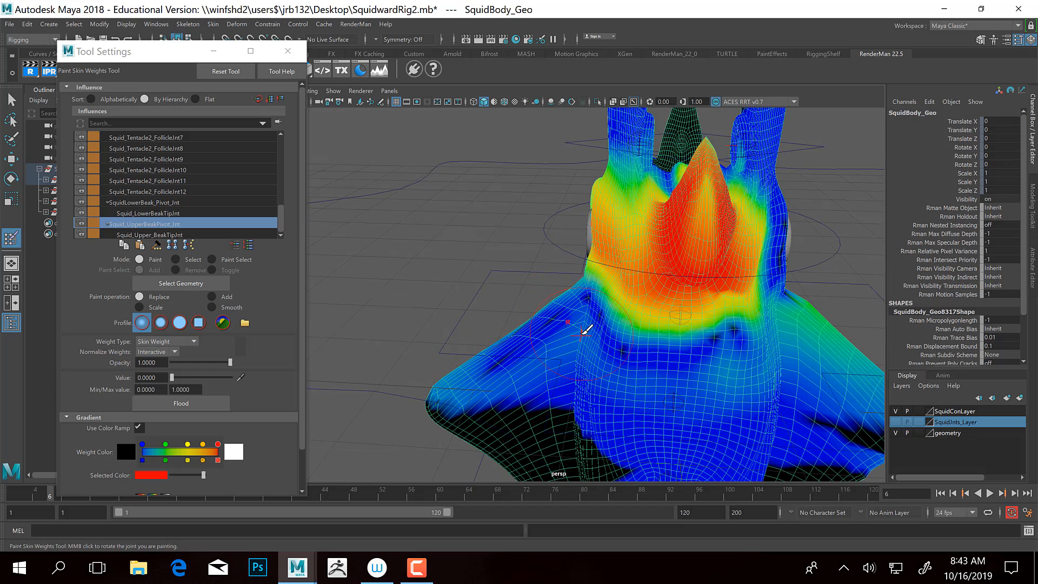
left_click_drag(562, 374, 569, 350, "alt")
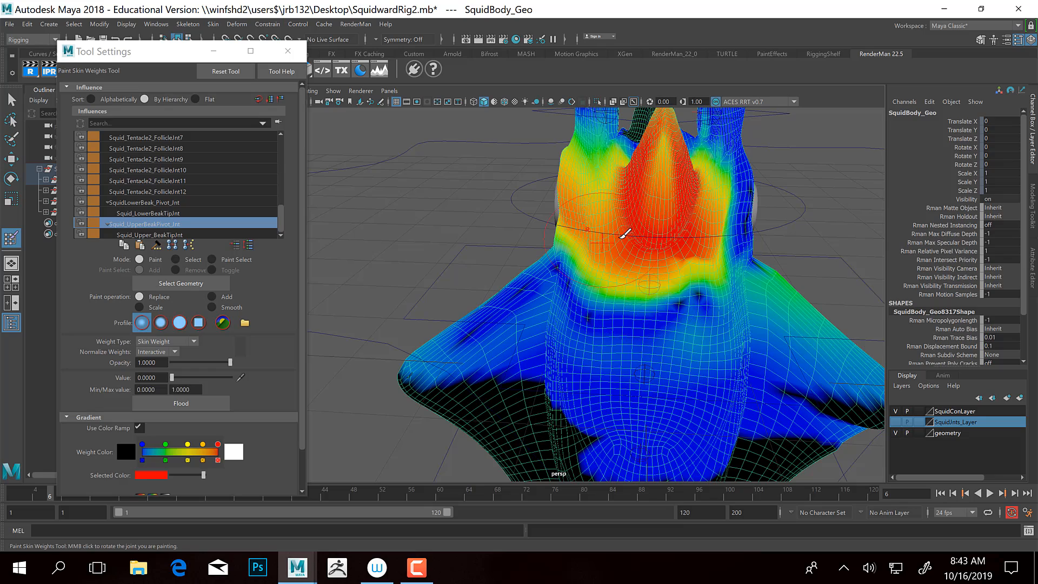
left_click_drag(626, 233, 662, 170, "alt")
left_click_drag(647, 219, 602, 288, "alt")
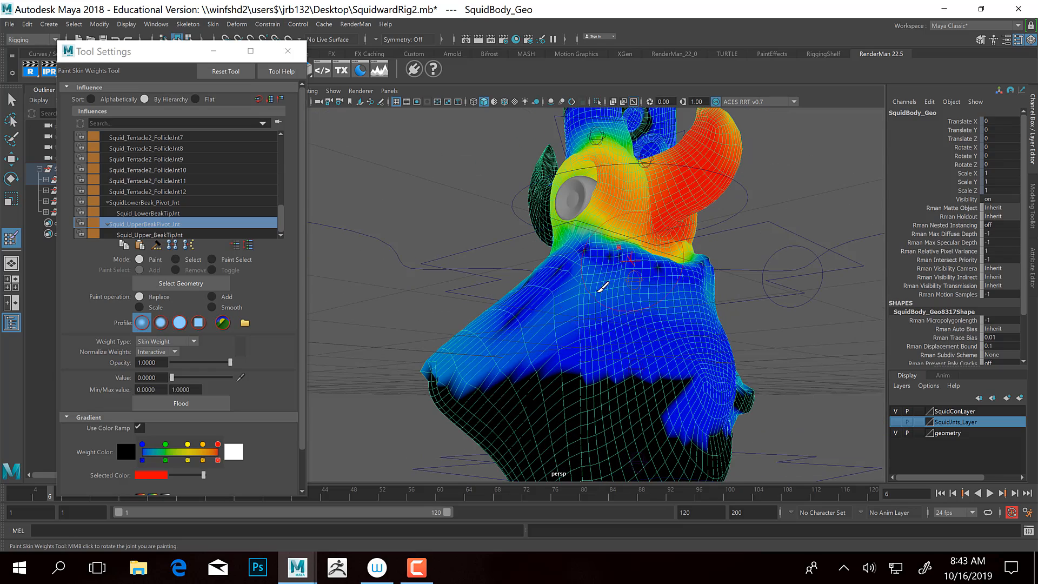
left_click_drag(505, 312, 425, 375)
left_click_drag(496, 332, 471, 373)
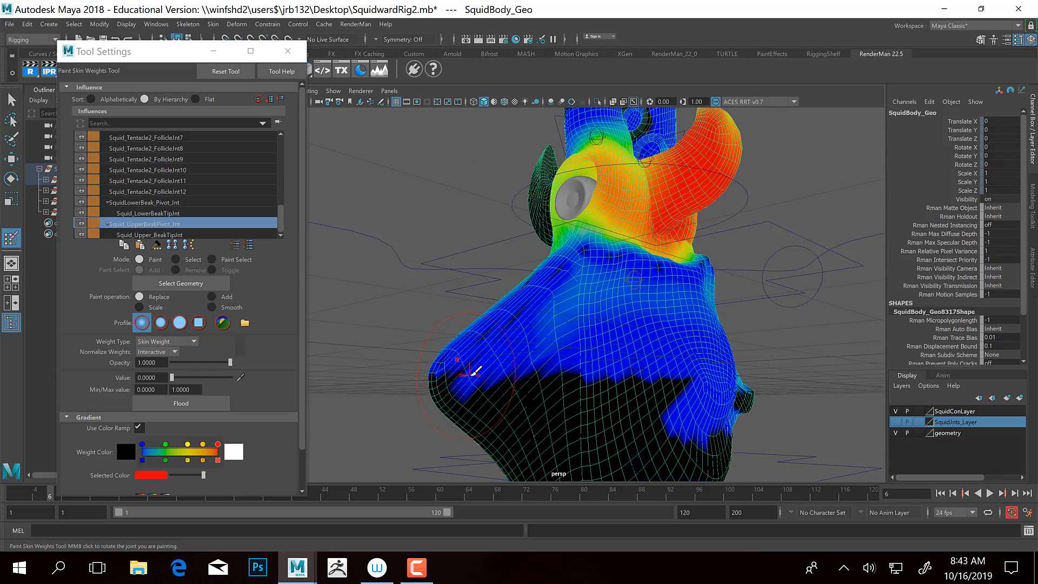
mouse_move(514, 348)
left_mouse_down()
mouse_move(486, 354)
mouse_move(690, 319)
mouse_move(730, 364)
left_mouse_up()
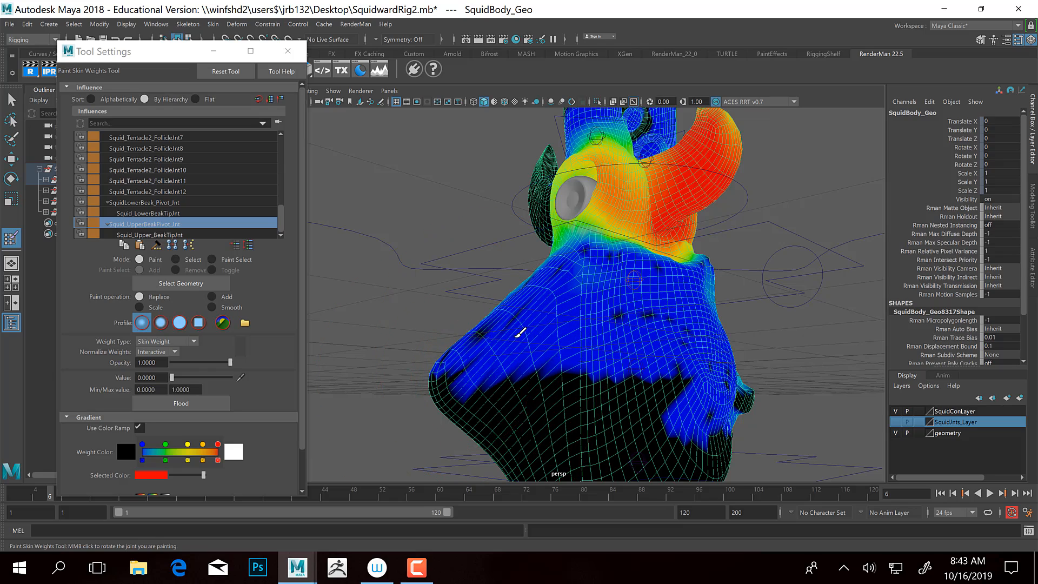
Reduce the upper beak pivot weights on the back of the mantle and the opposite fin with the same zero-value brush
mouse_move(520, 332)
left_mouse_down("alt")
mouse_move(654, 325)
mouse_move(614, 340)
mouse_move(634, 341)
mouse_move(600, 287)
mouse_move(614, 308)
mouse_move(484, 319)
left_mouse_up("alt")
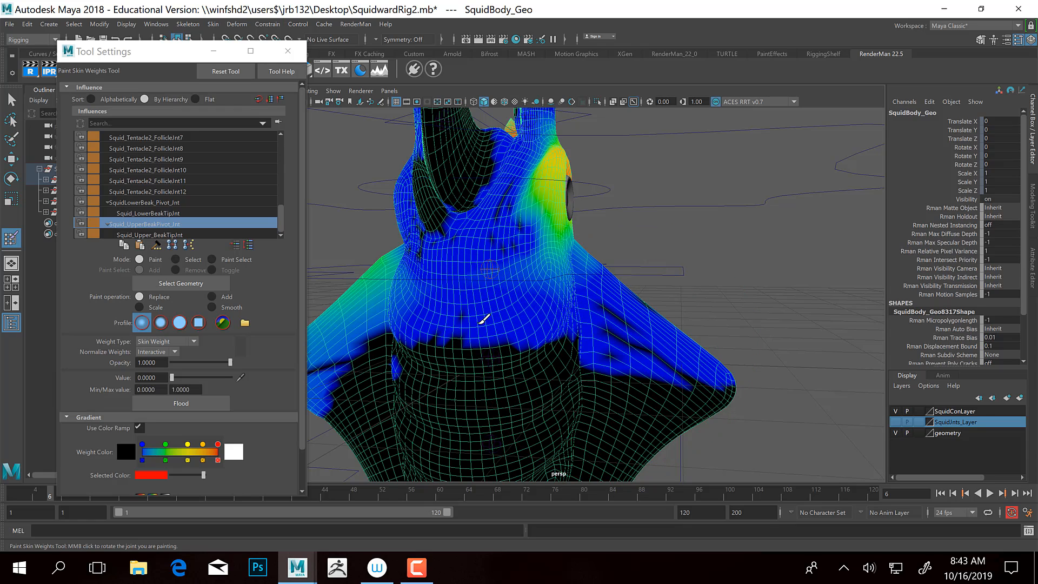
left_click_drag(663, 338, 694, 329, "alt")
mouse_move(594, 329)
left_mouse_down()
mouse_move(386, 365)
mouse_move(444, 365)
left_mouse_up()
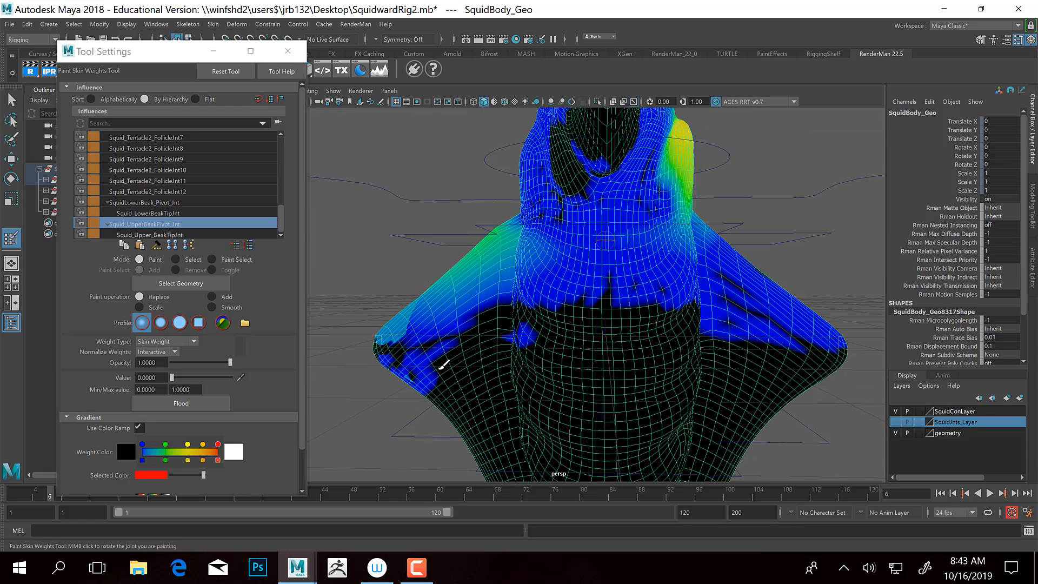
mouse_move(400, 328)
left_mouse_down()
mouse_move(377, 374)
mouse_move(483, 264)
mouse_move(415, 297)
mouse_move(442, 297)
mouse_move(273, 436)
left_mouse_up()
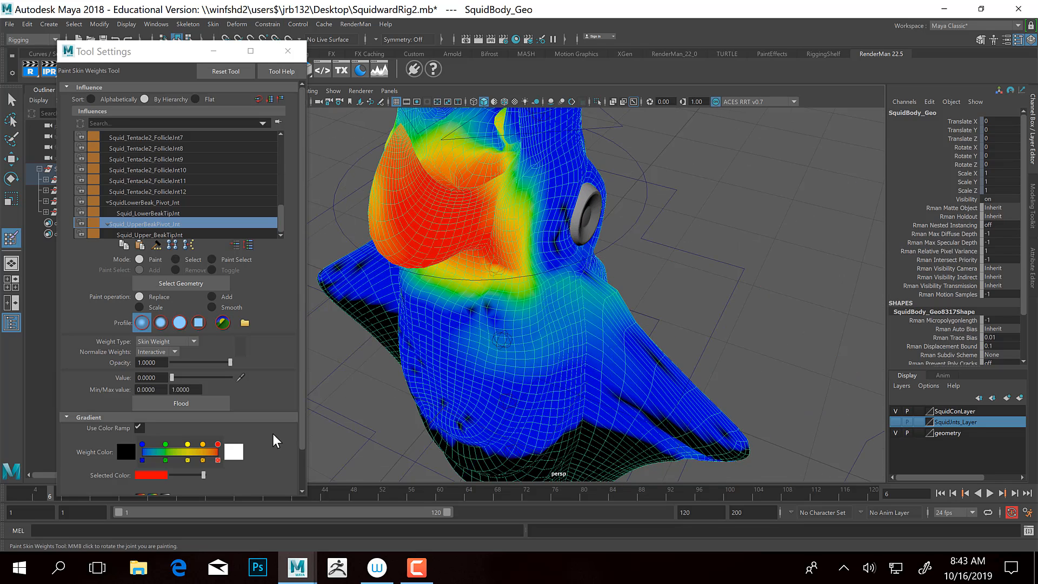
Clear the upper beak pivot weights from the body below the beak and both fins with the Solid brush at value 0
left_click(180, 323)
left_click_drag(447, 391, 690, 417)
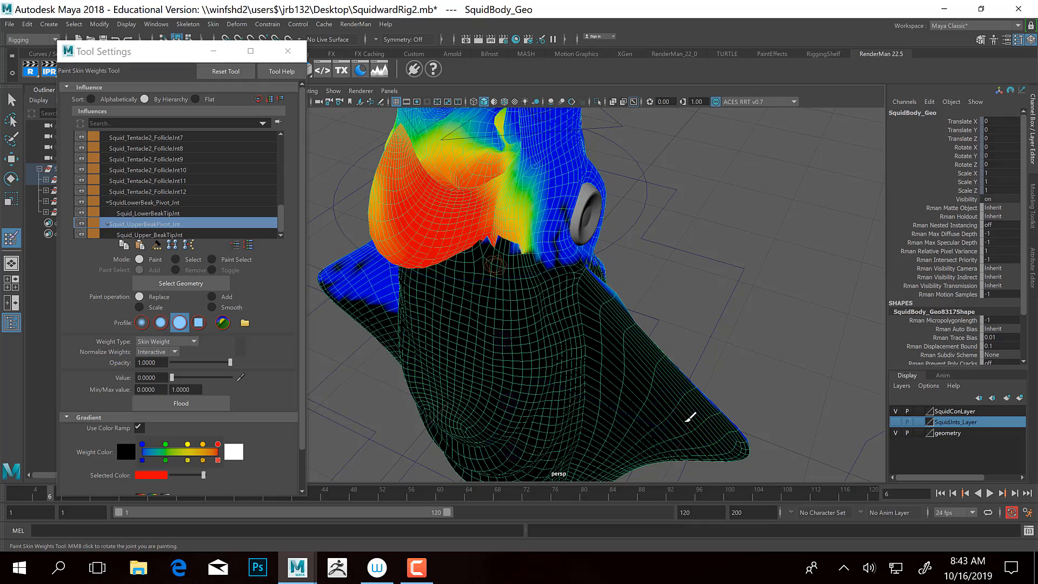
mouse_move(594, 422)
left_mouse_down("alt")
mouse_move(412, 359)
mouse_move(461, 336)
mouse_move(525, 377)
mouse_move(690, 345)
left_mouse_up("alt")
left_click_drag(691, 345, 712, 357)
left_click_drag(449, 365, 314, 396)
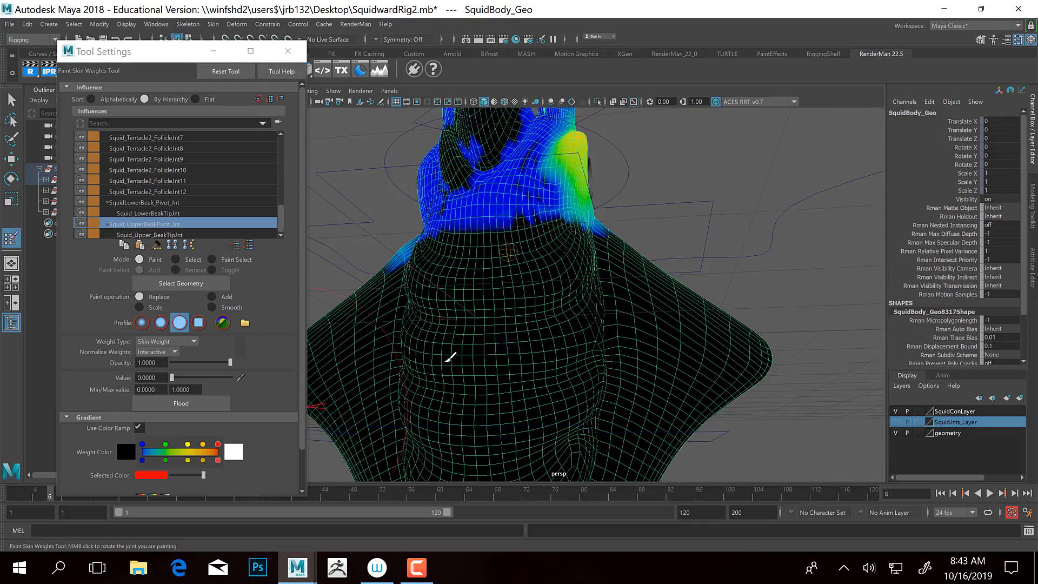
Paint the upper beak pivot weights off the areas around the eyes and the adjoining tentacle with the zero-value Solid brush
mouse_move(573, 317)
left_mouse_down("alt")
mouse_move(678, 421)
mouse_move(563, 421)
mouse_move(509, 328)
left_mouse_up("alt")
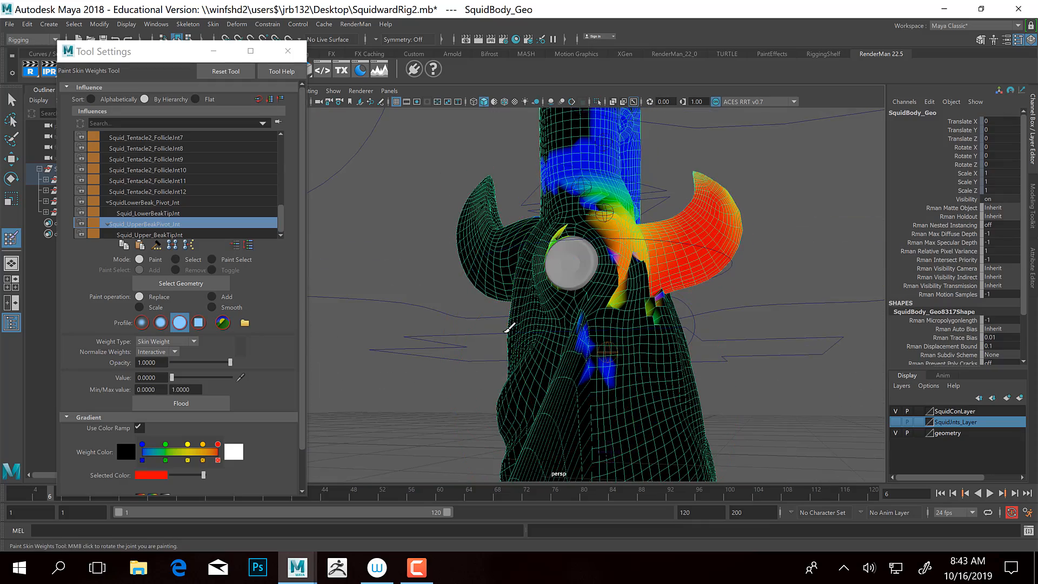
mouse_move(630, 393)
left_mouse_down("alt")
mouse_move(503, 346)
mouse_move(468, 372)
mouse_move(508, 362)
mouse_move(576, 446)
mouse_move(552, 439)
mouse_move(635, 435)
mouse_move(607, 279)
left_mouse_up("alt")
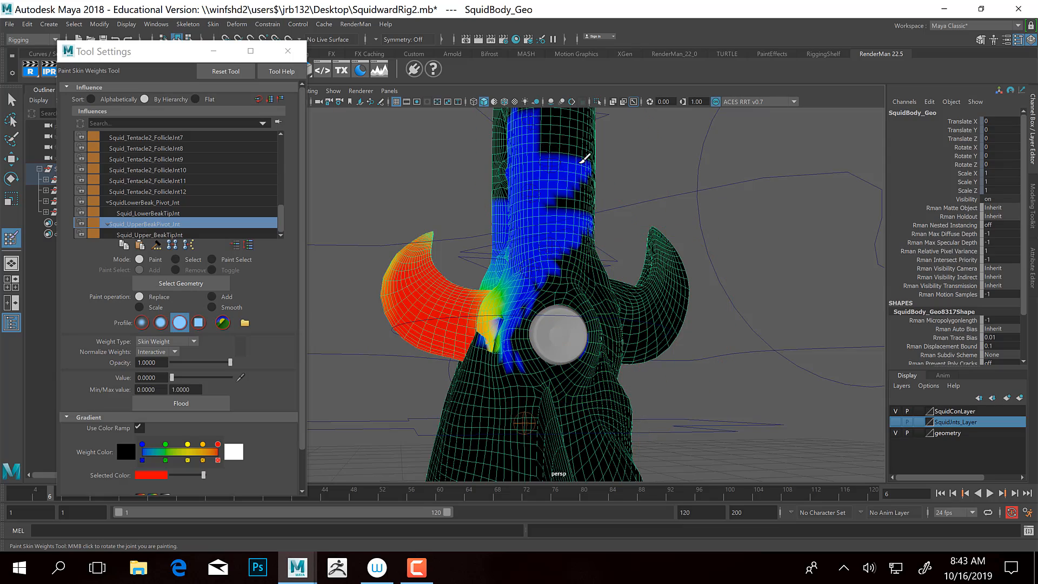
mouse_move(584, 158)
left_mouse_down()
mouse_move(608, 244)
mouse_move(663, 288)
left_mouse_up()
right_click_drag(631, 298, 655, 296, "alt")
left_click_drag(692, 295, 651, 306, "alt")
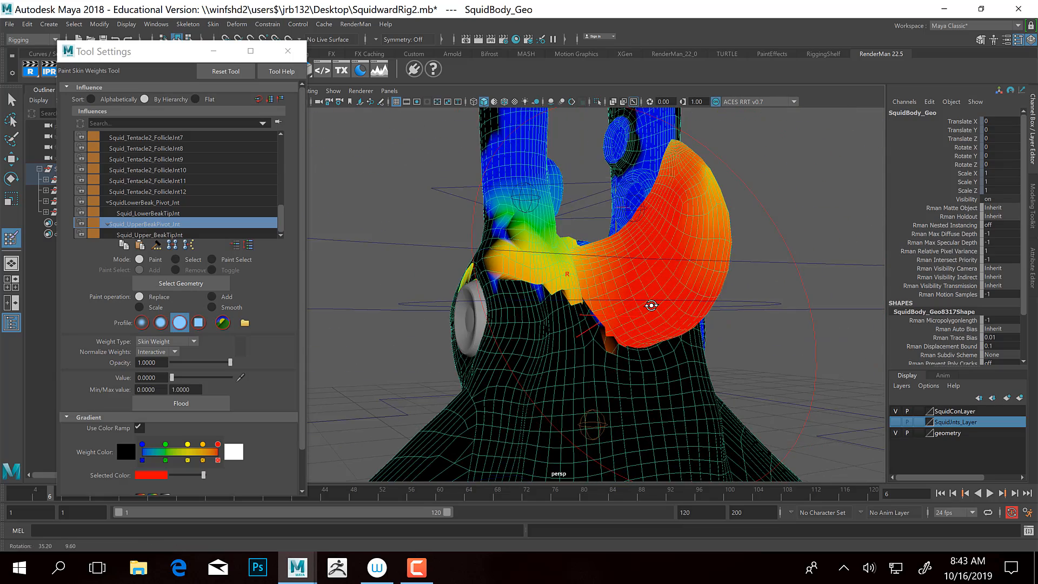
Smooth the upper beak pivot weights over the whole body by flooding twice with the Smooth operation
left_click(225, 307)
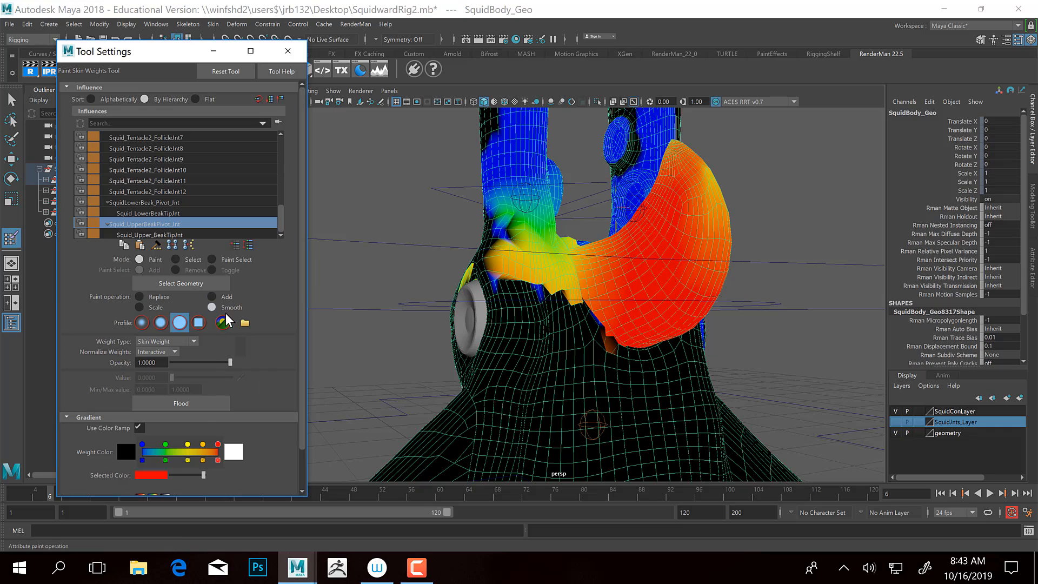
left_click(186, 406)
left_click(185, 406)
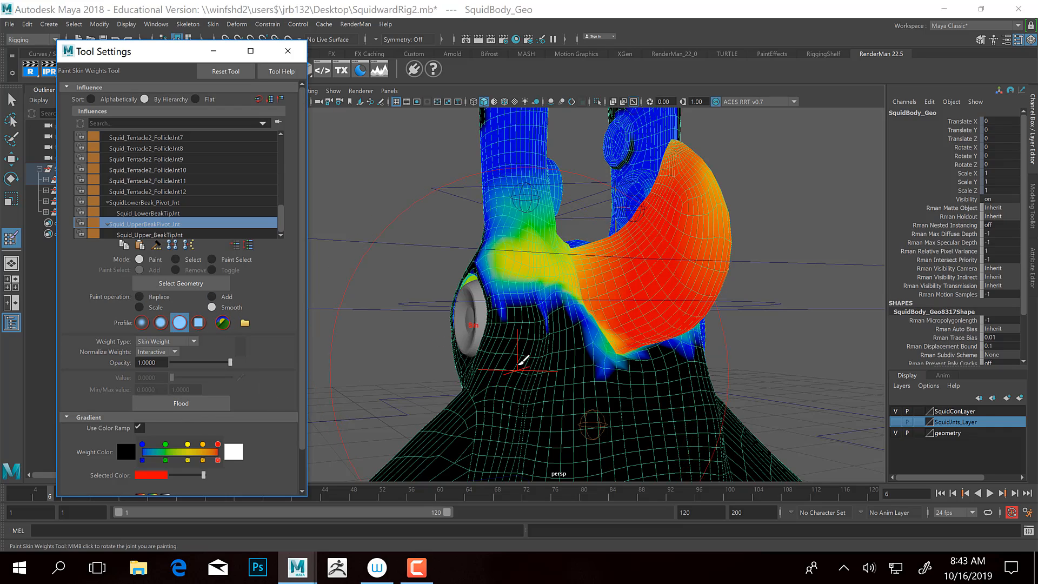
right_click_drag(521, 361, 572, 361, "alt")
left_click_drag(572, 361, 584, 371, "alt")
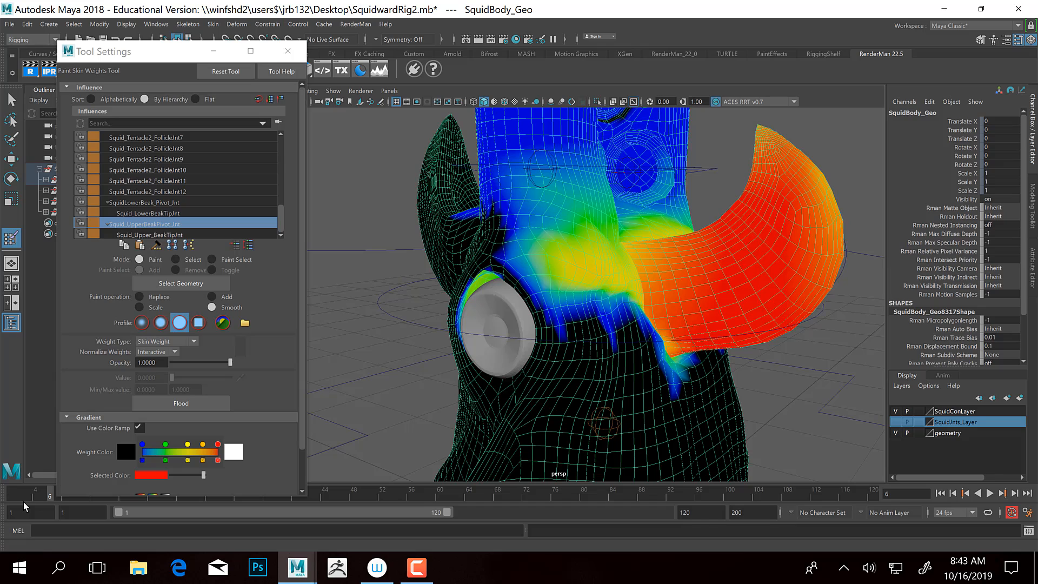
At frame 1, blend the upper beak pivot weights over the beak and the body below it, using Replace at value 0.5185 and opacity 0.1620
left_click_drag(24, 494, 6, 496)
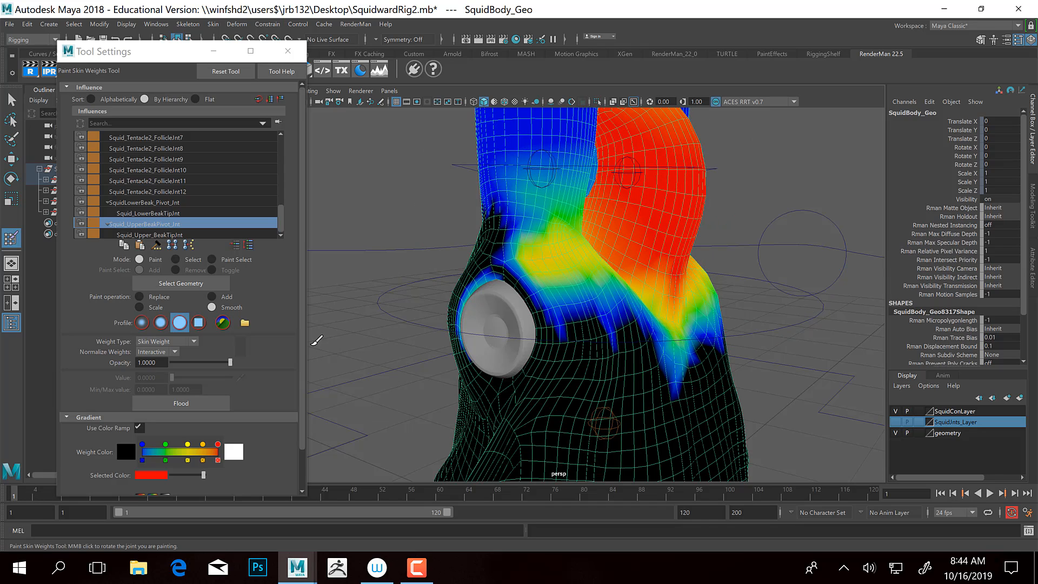
left_click(159, 297)
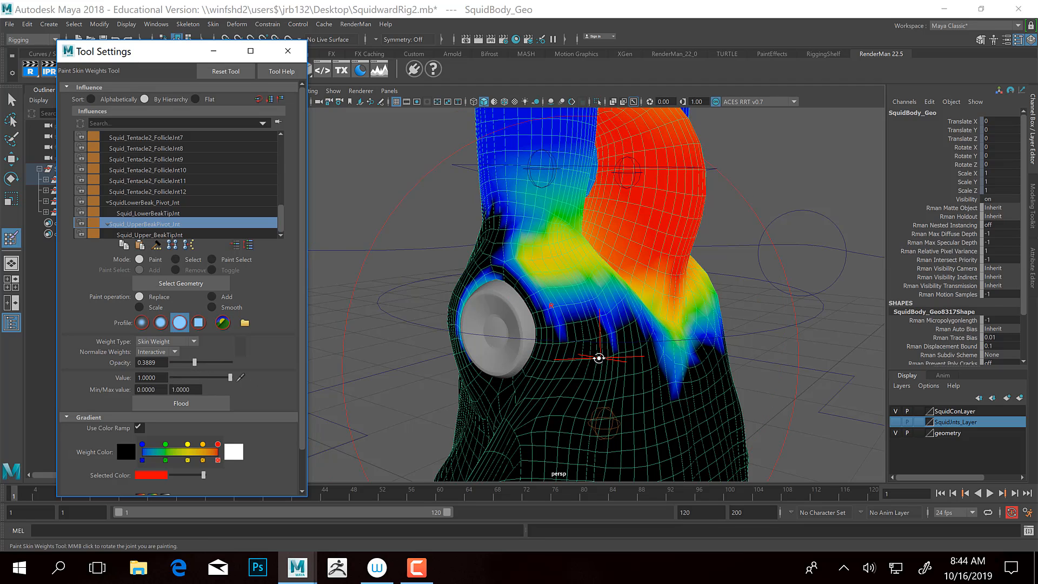
right_click_drag(598, 352, 627, 357, "alt")
key("b")
left_click_drag(634, 369, 632, 369)
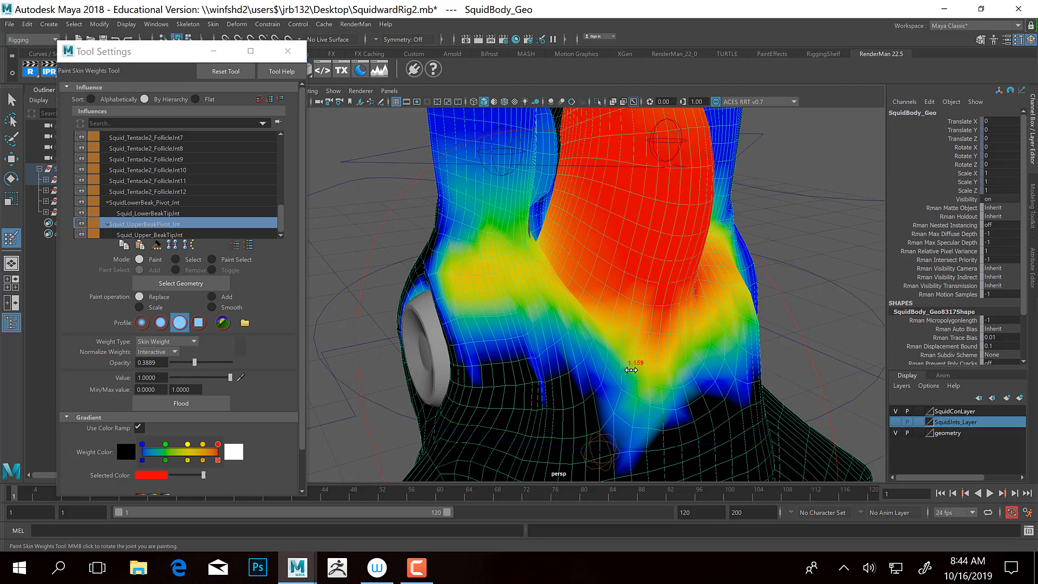
left_click(182, 362)
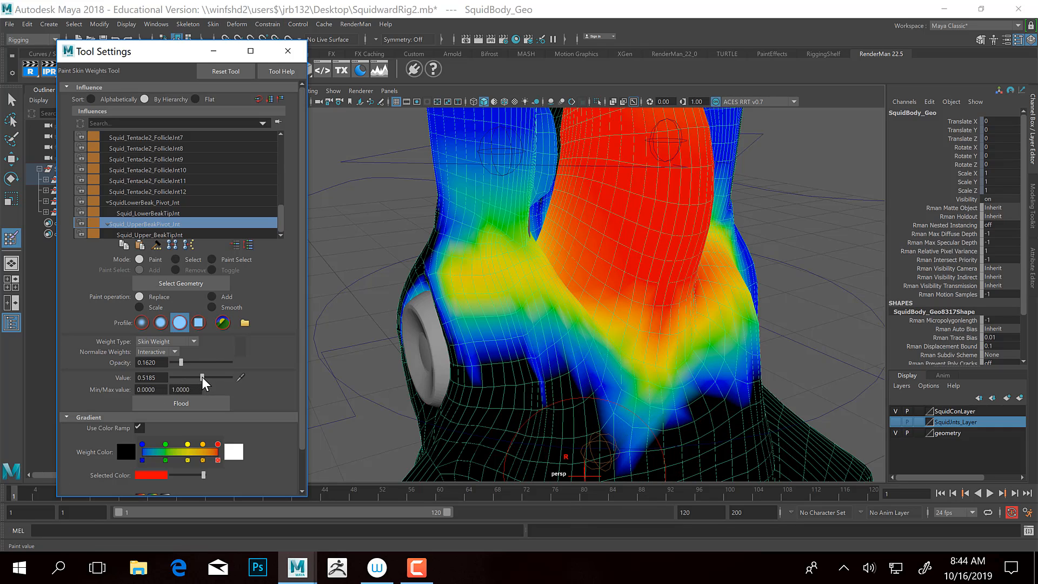
mouse_move(560, 359)
left_mouse_down("alt")
mouse_move(452, 294)
mouse_move(463, 331)
mouse_move(609, 355)
mouse_move(686, 236)
mouse_move(640, 371)
mouse_move(461, 311)
mouse_move(469, 302)
mouse_move(646, 317)
mouse_move(663, 271)
left_mouse_up("alt")
middle_click_drag(673, 306, 684, 357, "alt")
right_click_drag(683, 358, 602, 336, "alt")
mouse_move(603, 336)
left_mouse_down("alt")
mouse_move(620, 310)
mouse_move(607, 225)
mouse_move(638, 273)
mouse_move(626, 291)
mouse_move(558, 317)
mouse_move(598, 317)
mouse_move(546, 351)
mouse_move(324, 346)
left_mouse_up("alt")
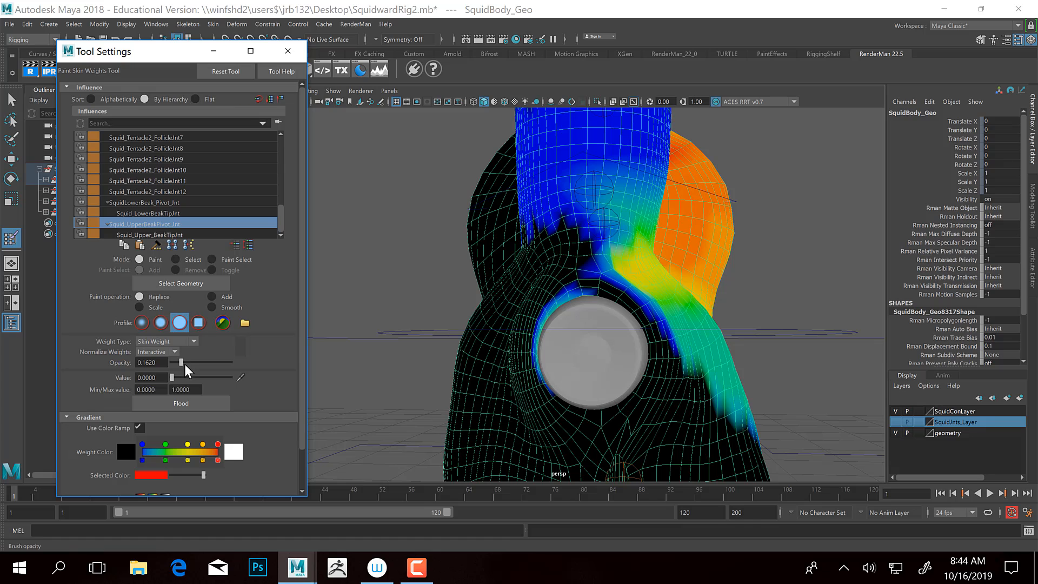
Try painting the upper beak pivot weights off beside the eye at value 0 and full opacity, and undo the last strokes
mouse_move(513, 373)
left_mouse_down("alt")
mouse_move(572, 364)
mouse_move(496, 360)
mouse_move(537, 405)
left_mouse_up("alt")
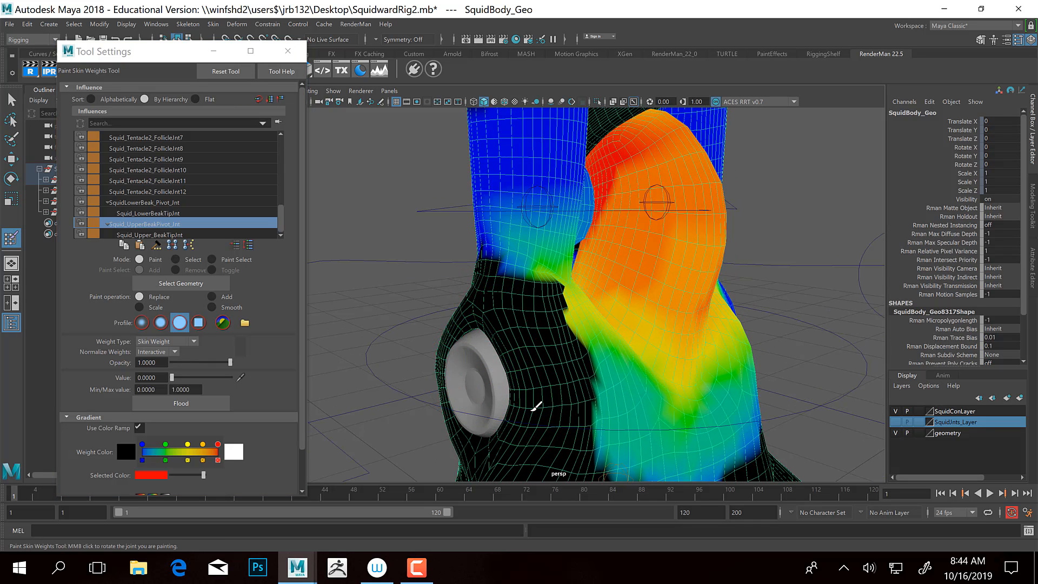
left_click_drag(504, 330, 512, 312, "alt")
left_click_drag(511, 350, 511, 393)
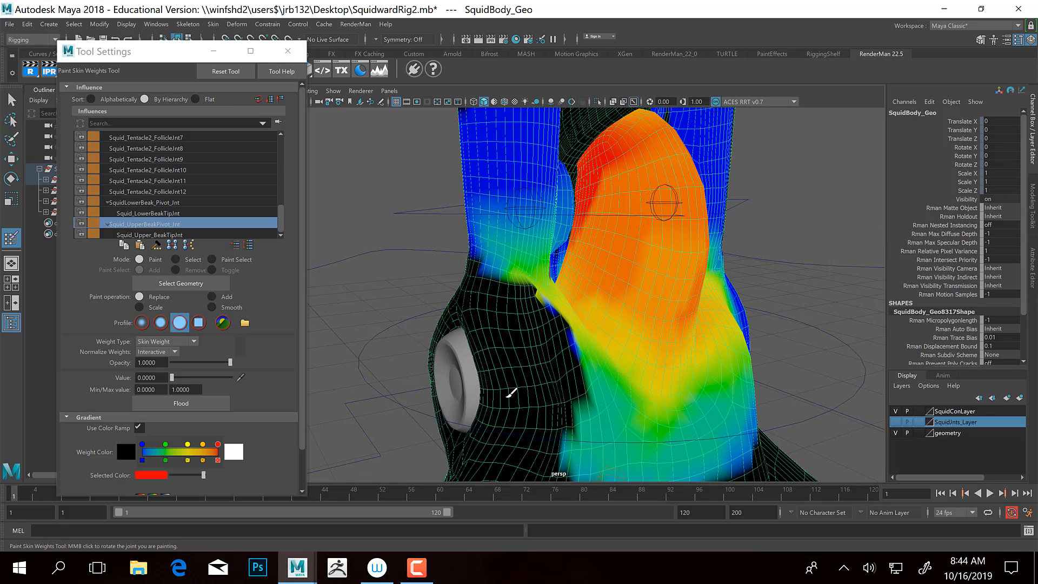
key("ctrl+z")
key("ctrl+z")
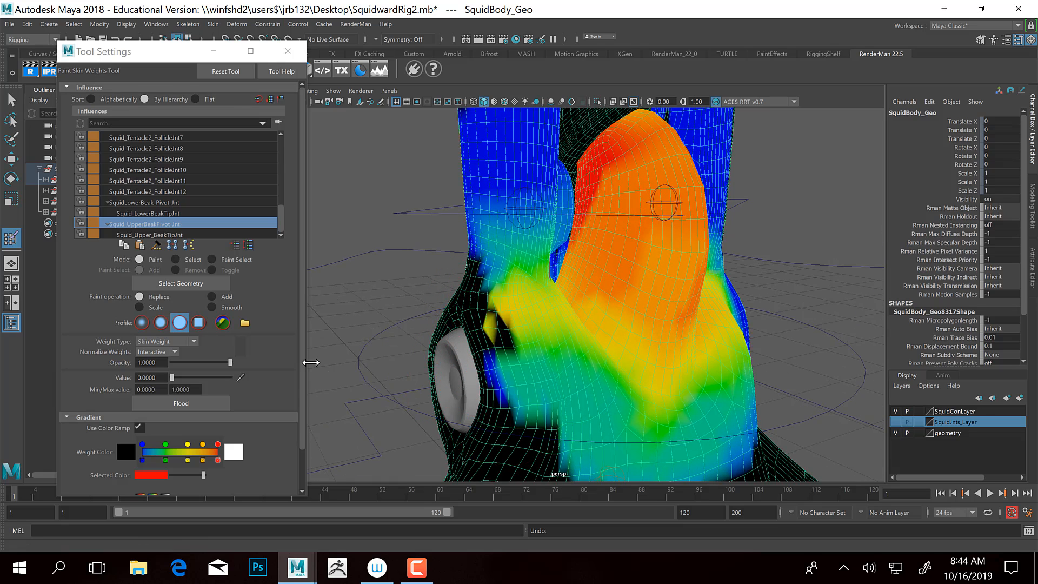
Brush the upper beak pivot weights smooth beside the eyes and around the base of the beak with the Smooth operation
left_click(225, 306)
left_click_drag(503, 324, 562, 426)
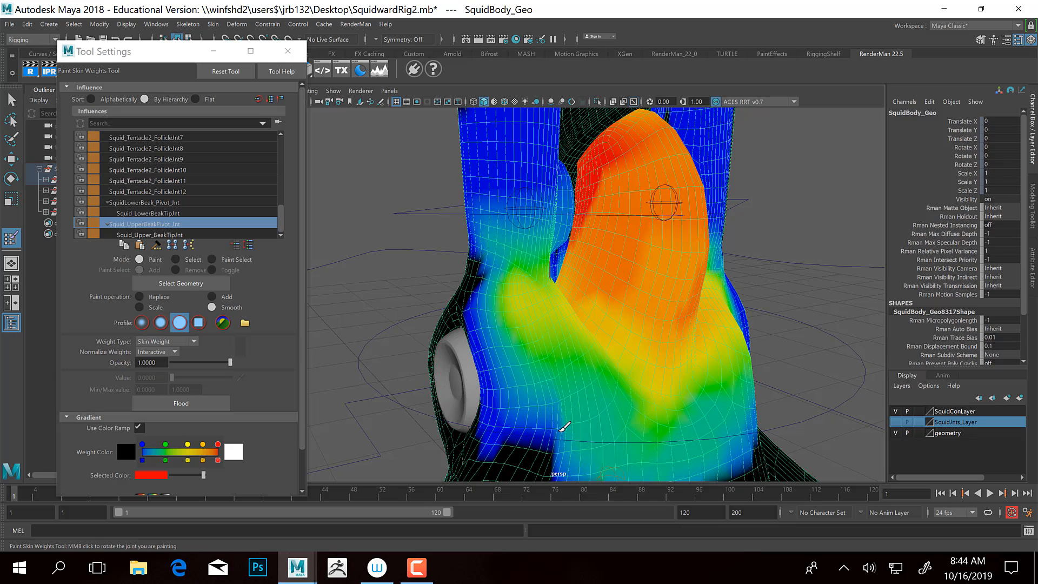
mouse_move(583, 366)
left_mouse_down()
mouse_move(522, 243)
mouse_move(642, 275)
mouse_move(603, 186)
mouse_move(573, 181)
mouse_move(549, 198)
left_mouse_up()
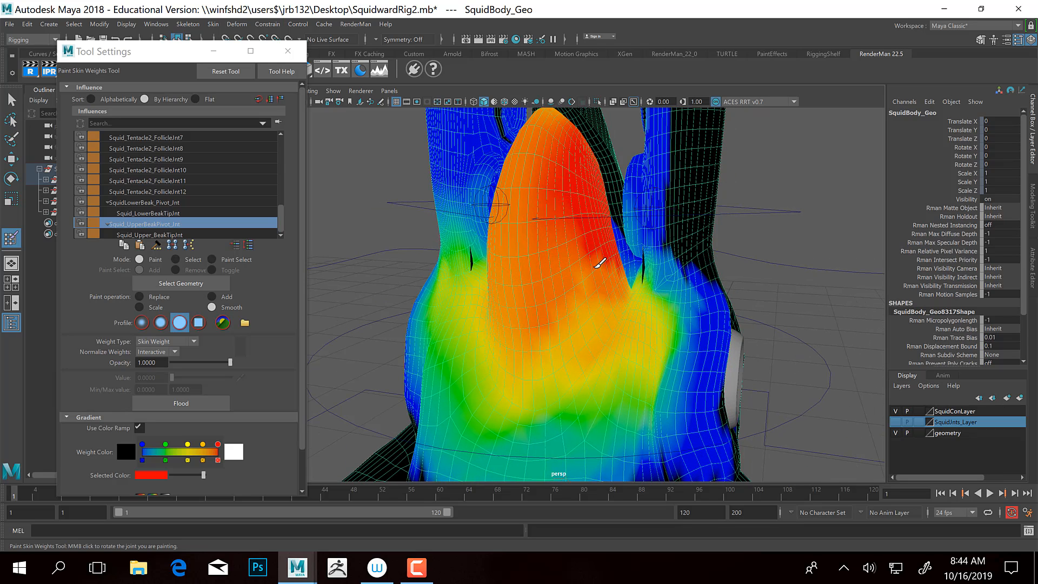
mouse_move(598, 263)
left_mouse_down()
mouse_move(648, 244)
mouse_move(686, 301)
mouse_move(663, 346)
left_mouse_up()
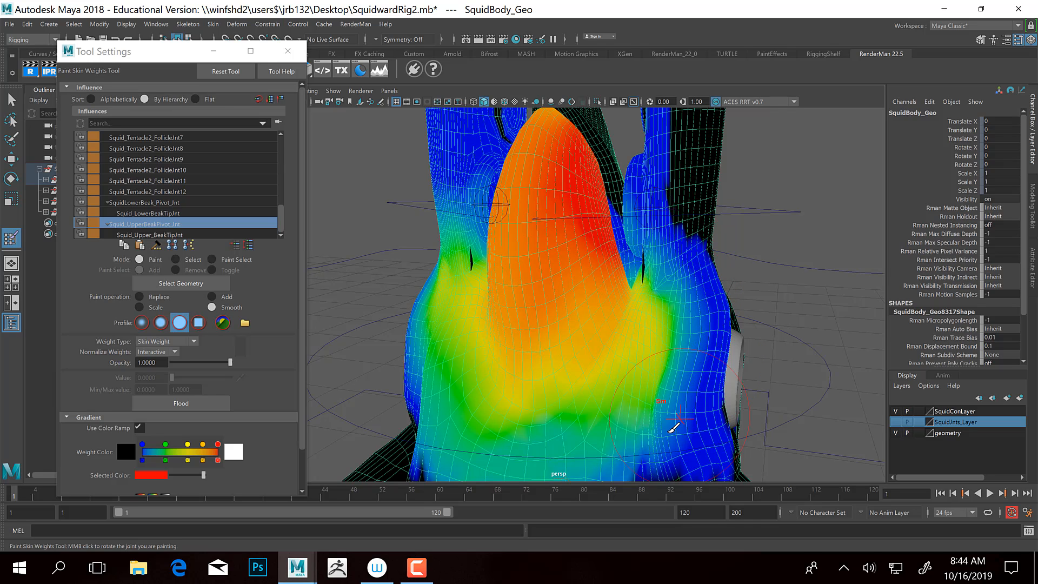
left_click_drag(673, 429, 652, 394)
left_click_drag(506, 402, 534, 396, "alt")
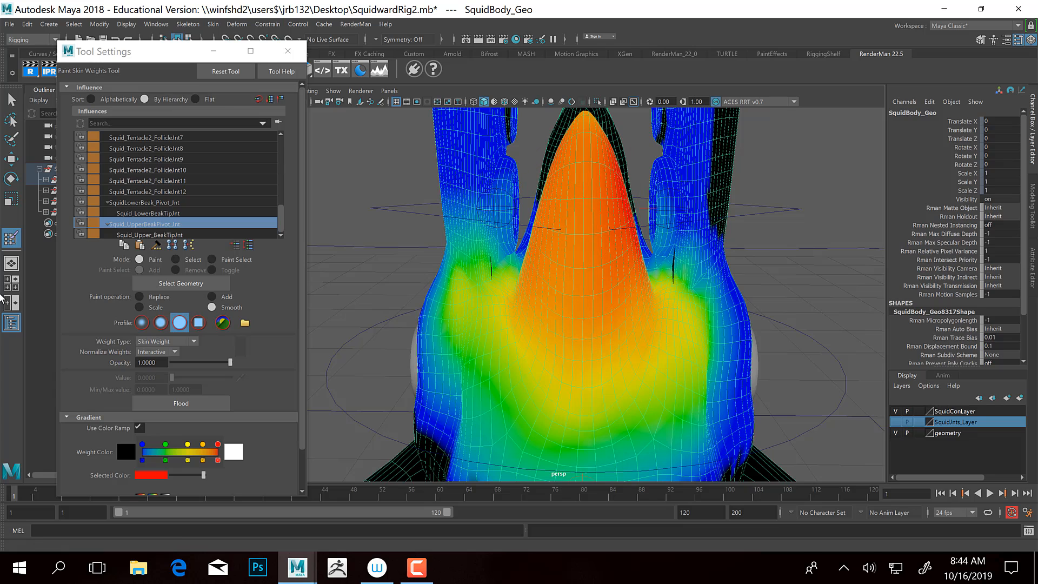
Set painting to Replace at value 0 and play the animation to check the deformation around the beak and tentacle bases
left_click(140, 297)
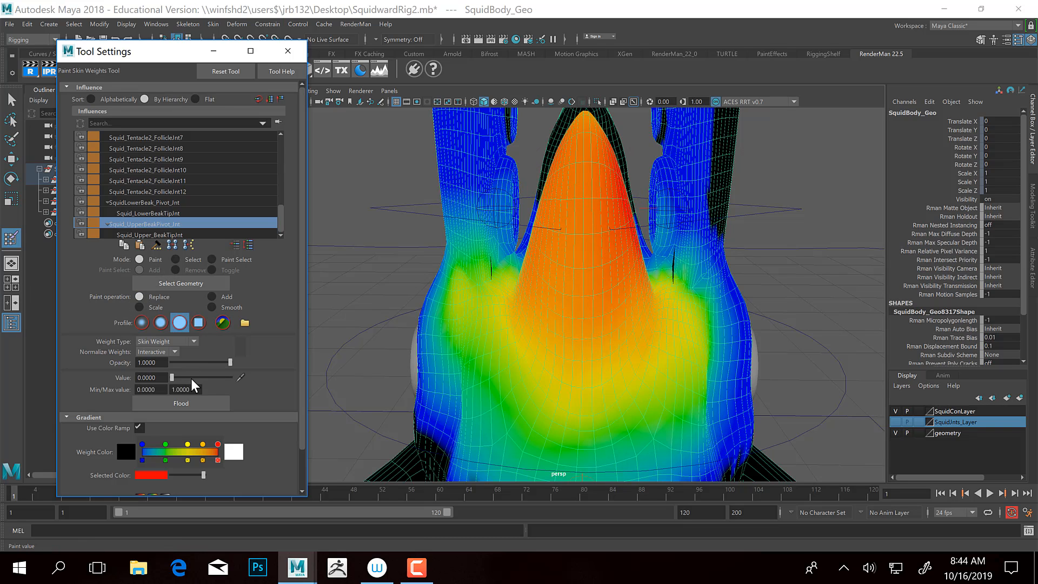
mouse_move(427, 334)
middle_mouse_down("alt")
mouse_move(456, 359)
mouse_move(469, 398)
middle_mouse_up("alt")
right_click_drag(469, 397, 541, 345, "alt")
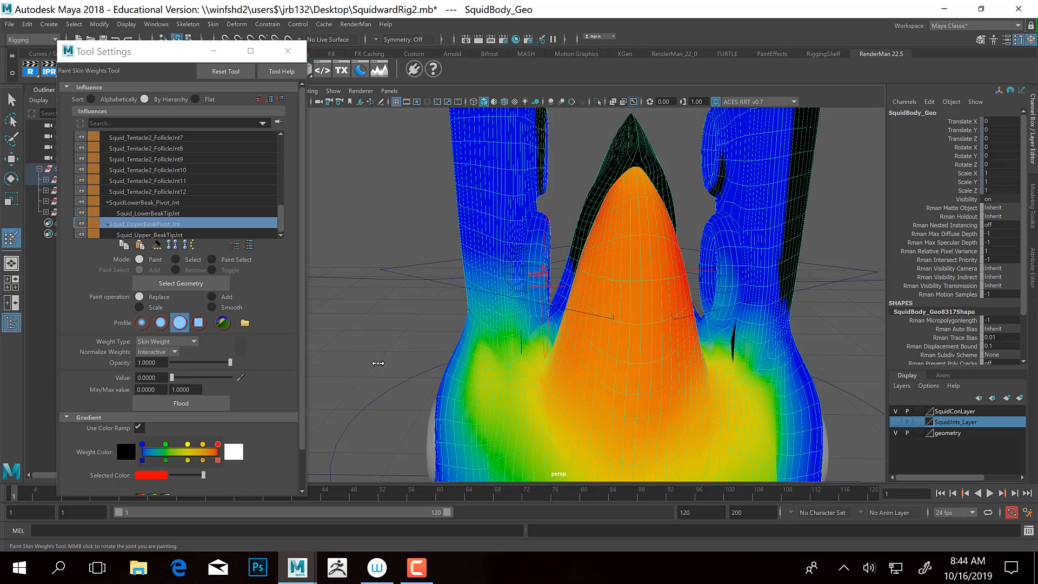
key("alt+v")
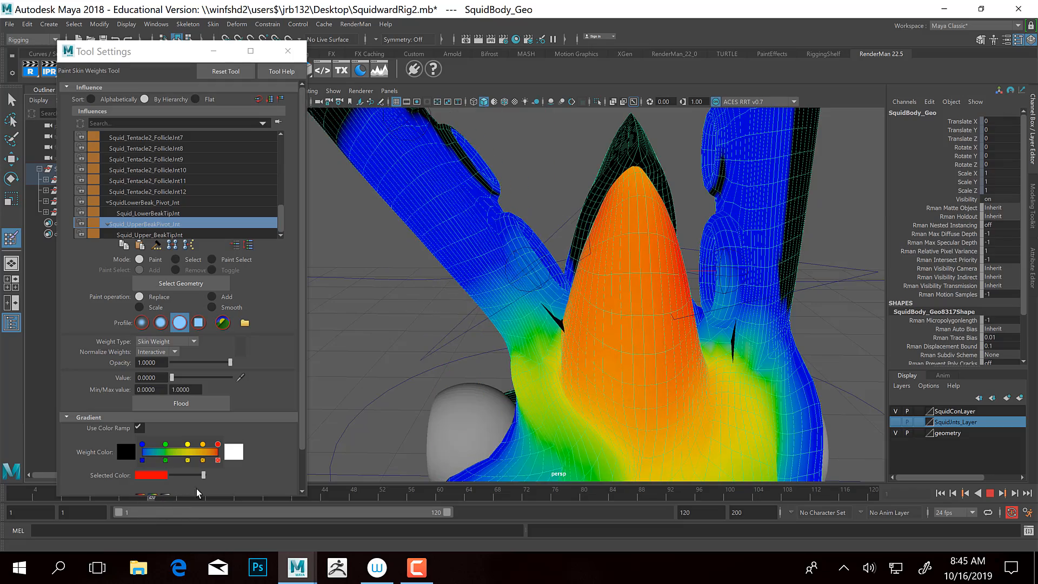
key("alt+v")
left_click_drag(527, 329, 590, 303, "alt")
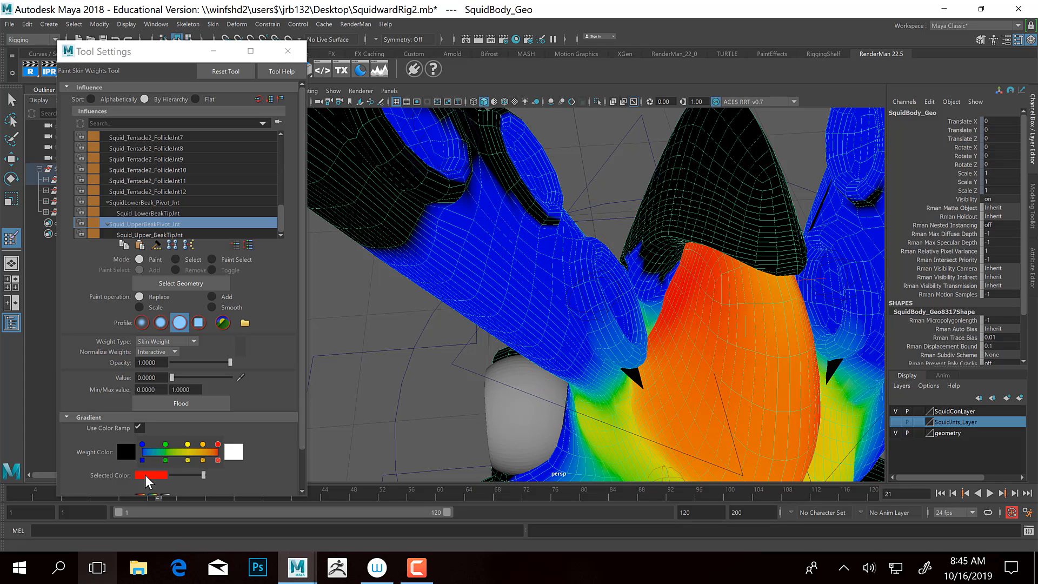
Move the Tool Settings window clear of the timeline and scrub to frame 16
left_click(129, 496)
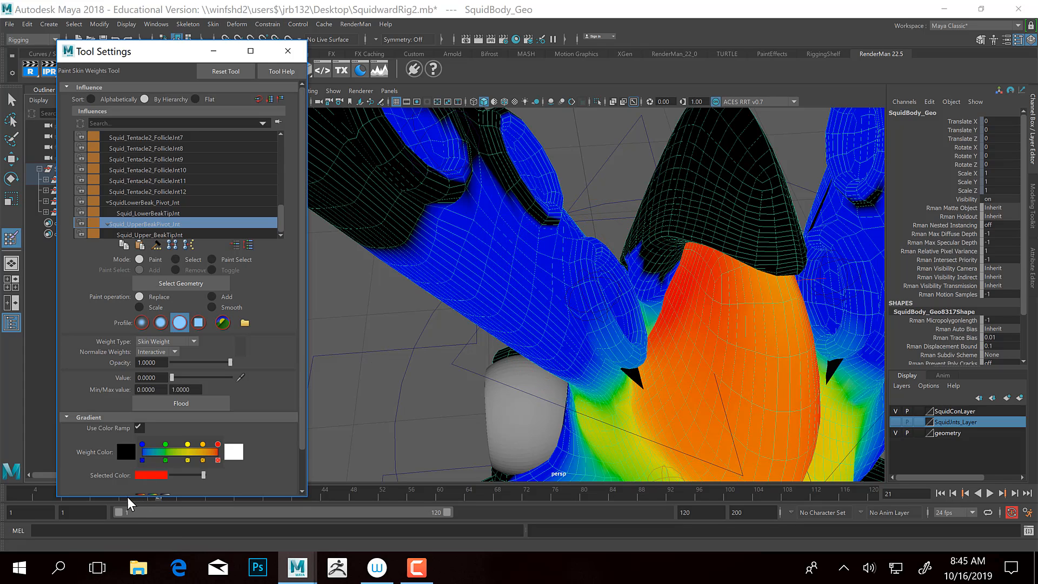
left_click_drag(161, 56, 132, 22)
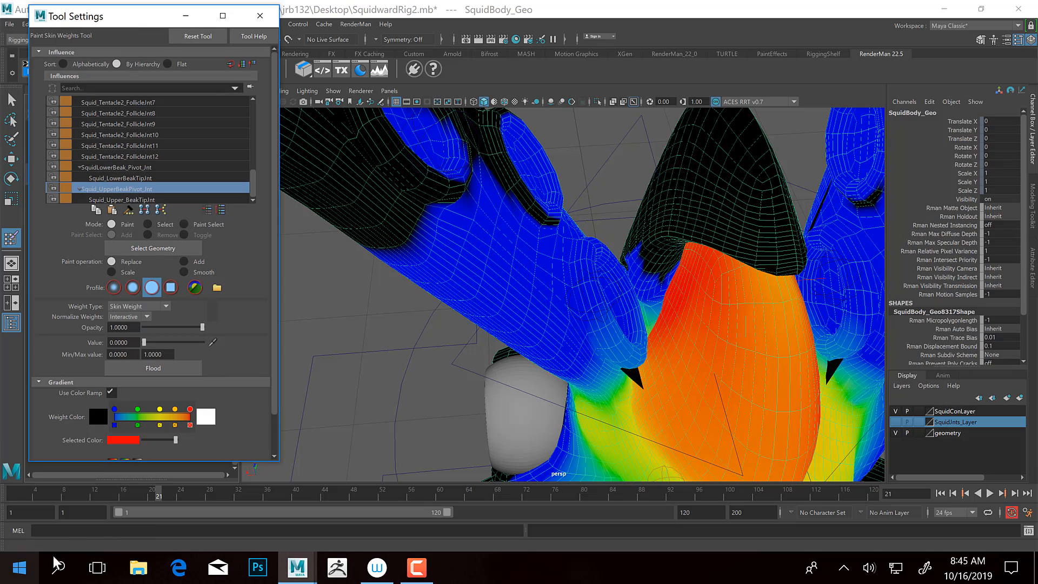
left_click_drag(135, 496, 123, 495)
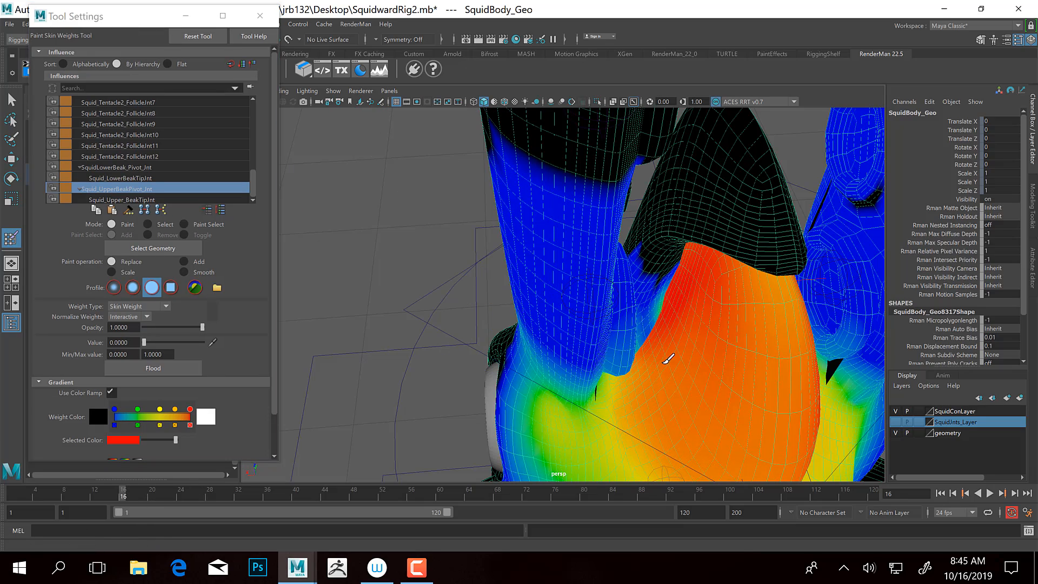
Remove upper beak pivot weights from the tentacle beside the beak and flood the body with the Smooth operation
mouse_move(690, 294)
left_mouse_down("alt")
mouse_move(693, 274)
mouse_move(607, 208)
mouse_move(600, 249)
mouse_move(568, 167)
mouse_move(589, 151)
mouse_move(614, 156)
mouse_move(540, 261)
mouse_move(563, 225)
mouse_move(618, 232)
mouse_move(605, 234)
mouse_move(614, 198)
mouse_move(567, 139)
mouse_move(596, 248)
mouse_move(559, 175)
mouse_move(499, 295)
mouse_move(519, 352)
left_mouse_up("alt")
left_click(186, 272)
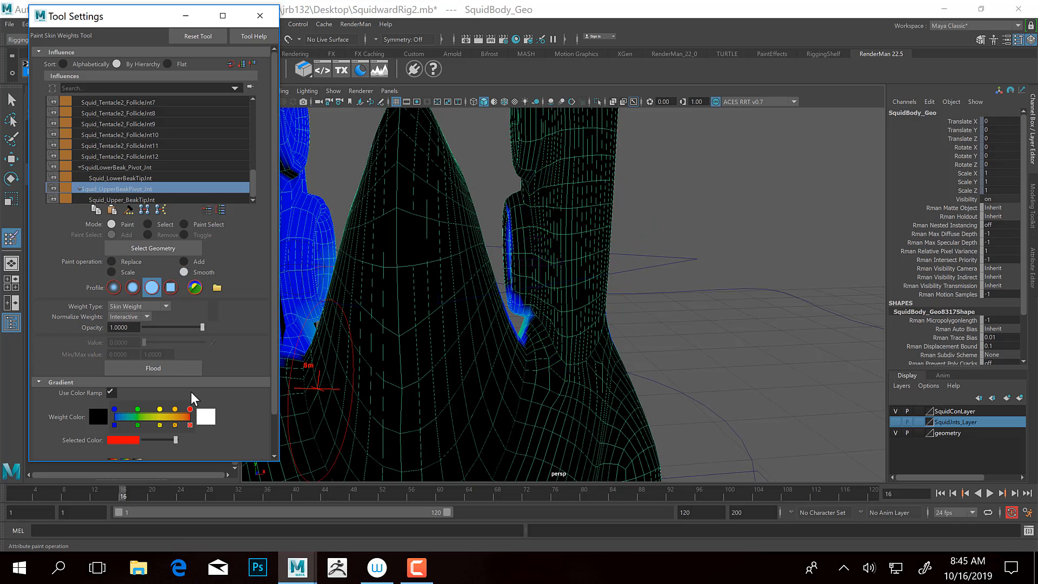
left_click(156, 370)
left_click_drag(737, 308, 578, 300, "alt")
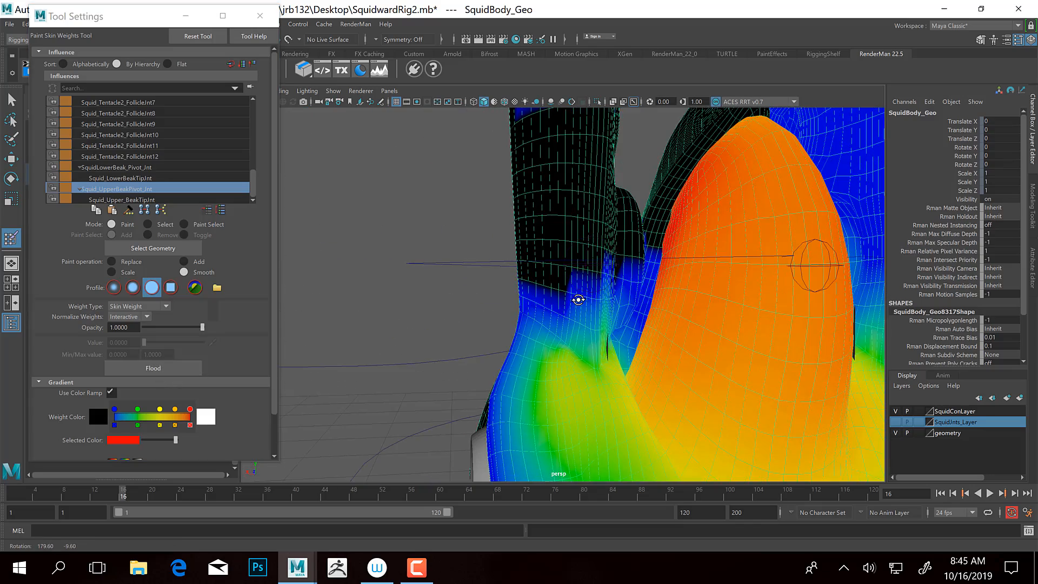
left_click_drag(697, 285, 568, 259, "alt")
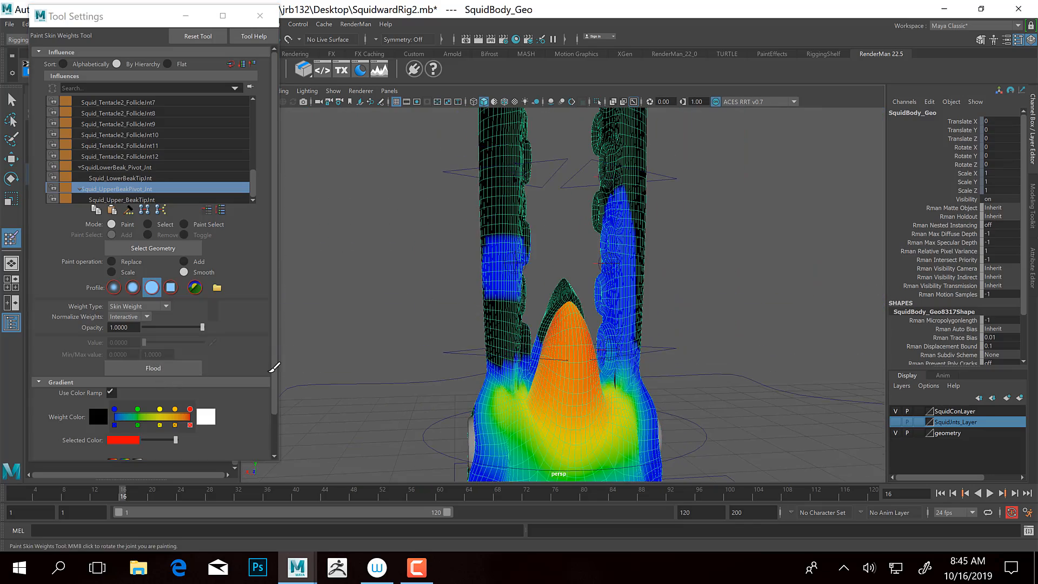
Paint the leftover upper beak pivot weights off the tentacles beside the beak, using Replace at value 0
left_click(127, 262)
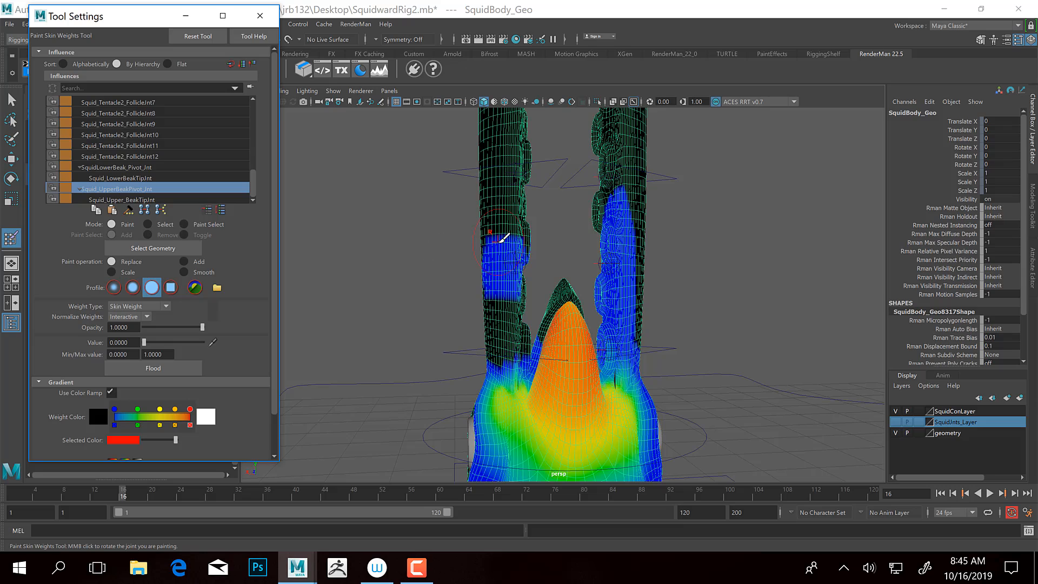
left_click_drag(503, 238, 523, 250)
left_click_drag(484, 287, 635, 282, "alt")
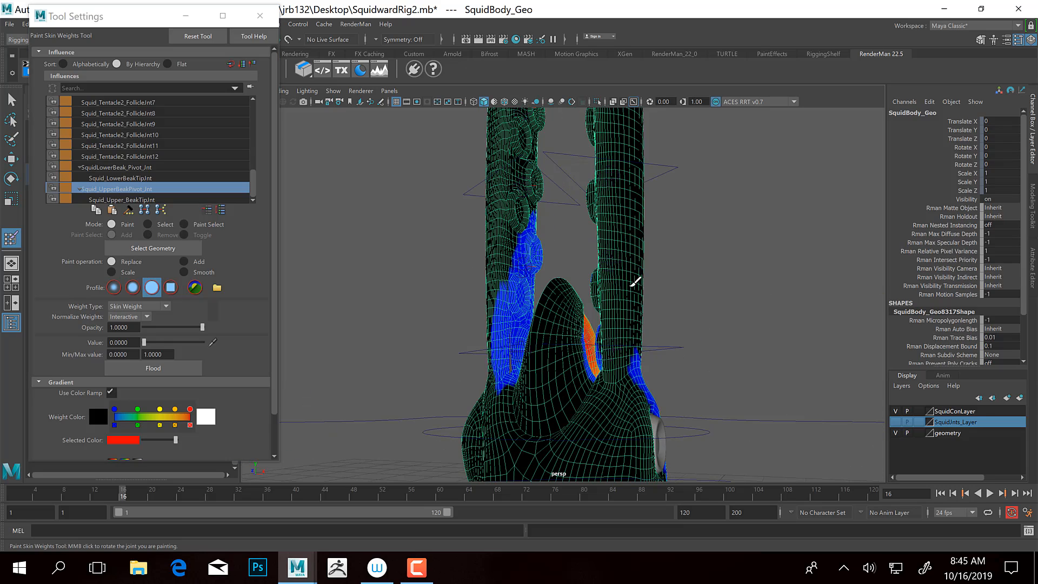
left_click_drag(637, 246, 500, 251, "alt")
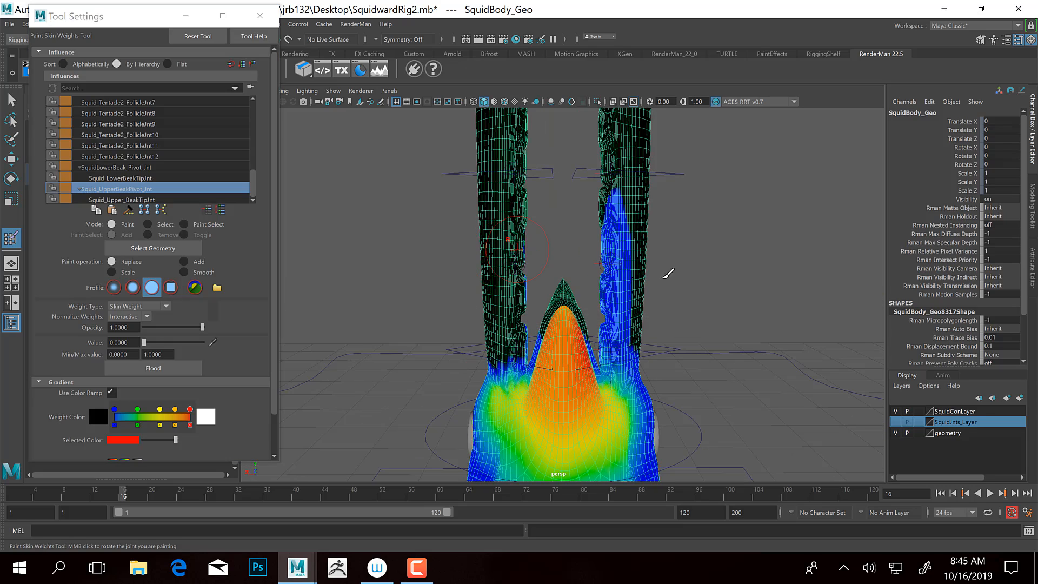
mouse_move(576, 357)
left_mouse_down("alt")
mouse_move(598, 297)
mouse_move(547, 328)
mouse_move(502, 153)
mouse_move(554, 170)
left_mouse_up("alt")
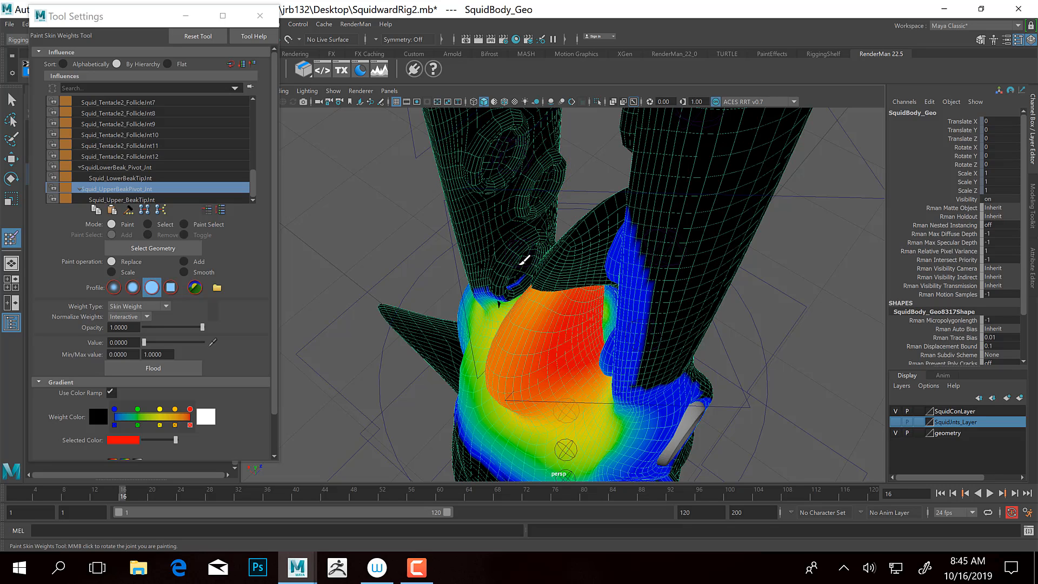
Flood the upper beak pivot joint's weights with the Smooth operation and scrub to frame 7
left_click(209, 273)
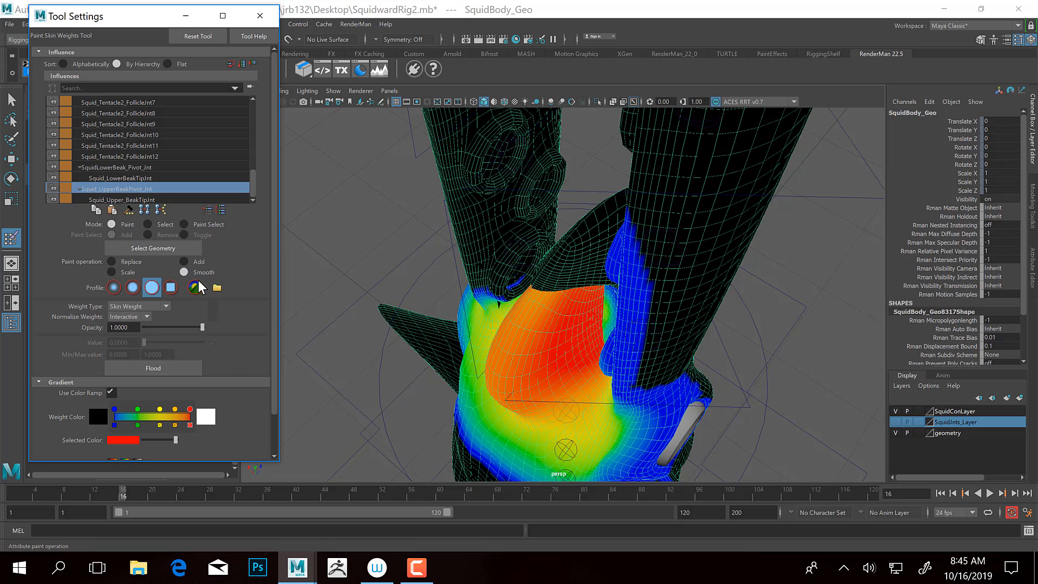
left_click(174, 373)
left_click_drag(550, 282, 600, 286, "alt")
left_click_drag(25, 494, 56, 492)
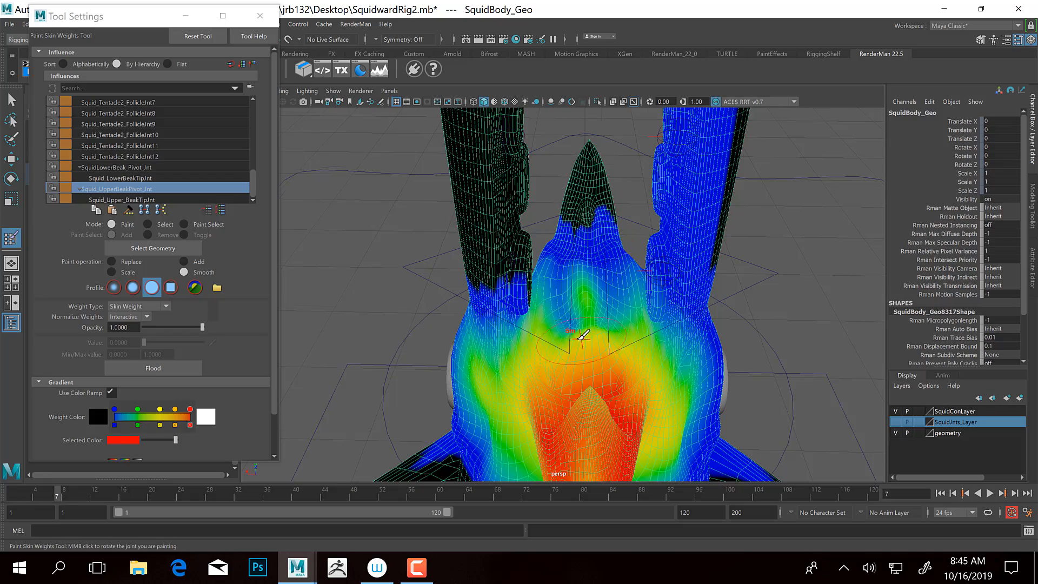
Play the animation and stop at frame 15 to examine how the beak and eye area deform from the side
left_click_drag(420, 332, 586, 301, "alt")
right_click_drag(586, 301, 666, 329, "alt")
mouse_move(666, 329)
left_mouse_down("alt")
mouse_move(581, 327)
mouse_move(565, 352)
left_mouse_up("alt")
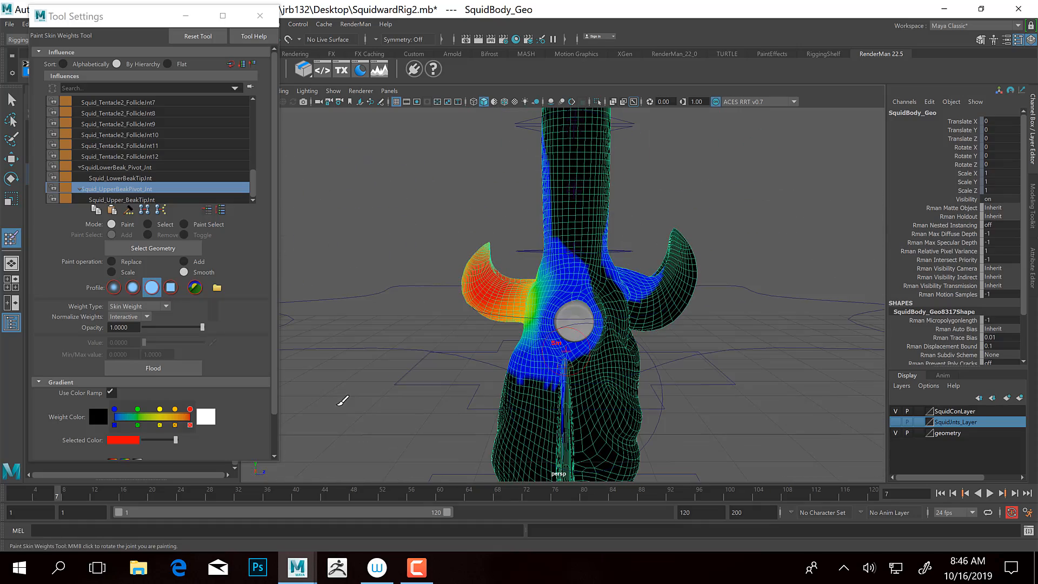
key("alt+v")
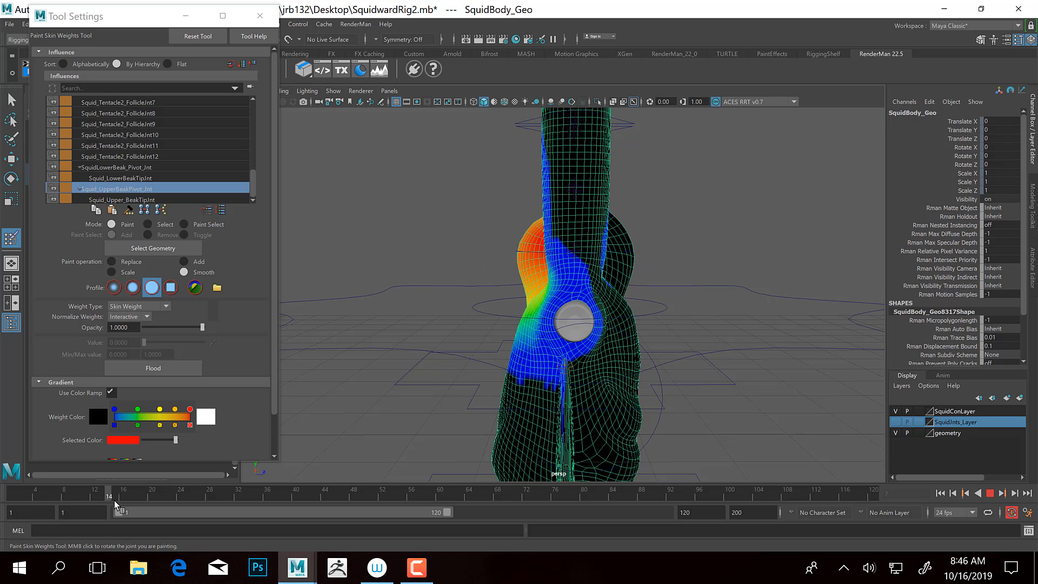
left_click_drag(114, 501, 115, 500)
middle_click_drag(517, 345, 446, 273, "alt")
right_click_drag(445, 272, 568, 293, "alt")
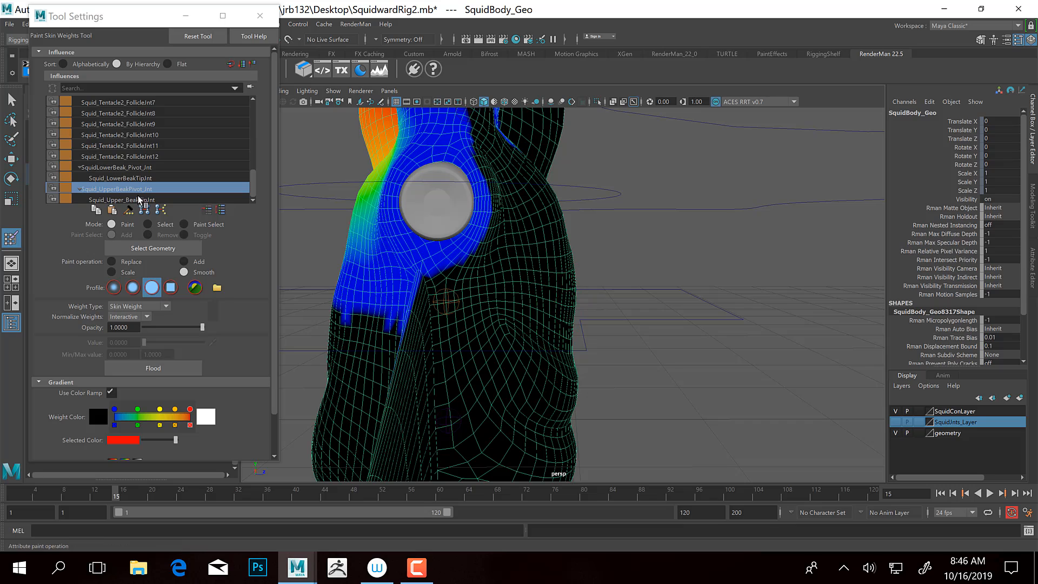
Go through the beak tip, tentacle and mantel joint influences to examine which ones hold weight on the body around the eye
left_click(114, 200)
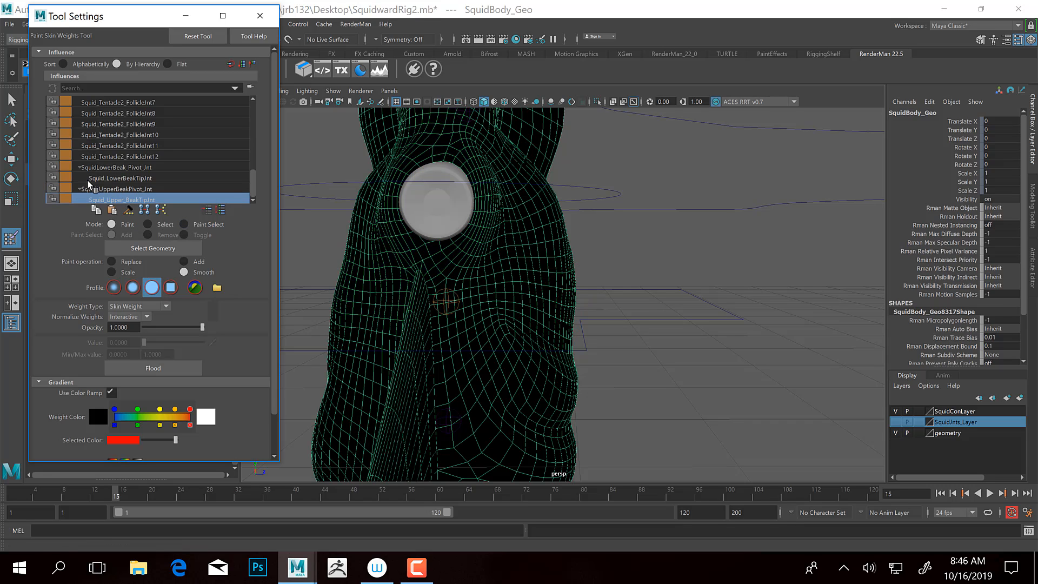
scroll(76, 195, "down", 1)
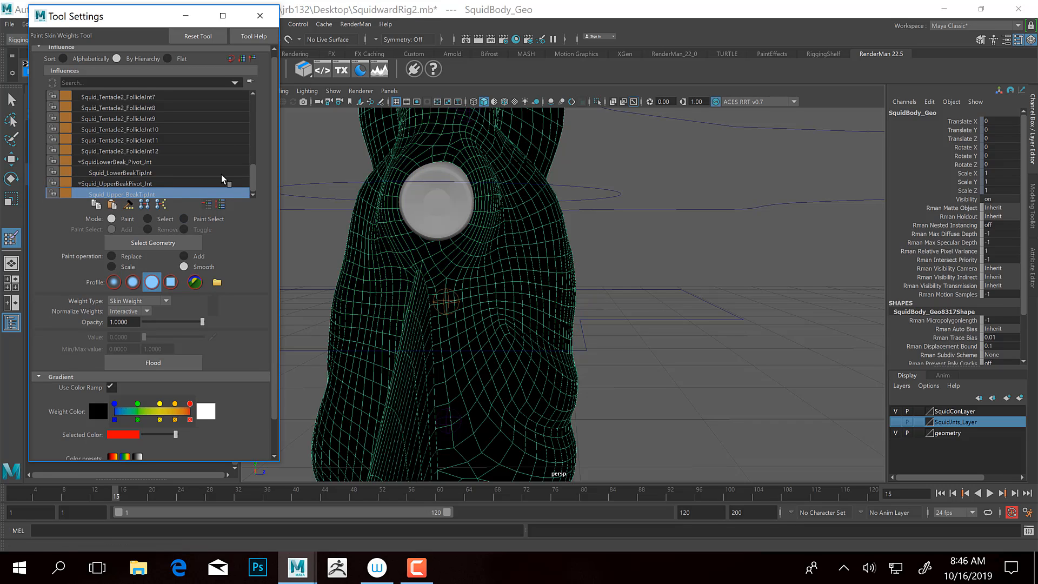
scroll(147, 186, "up", 1)
left_click(133, 192)
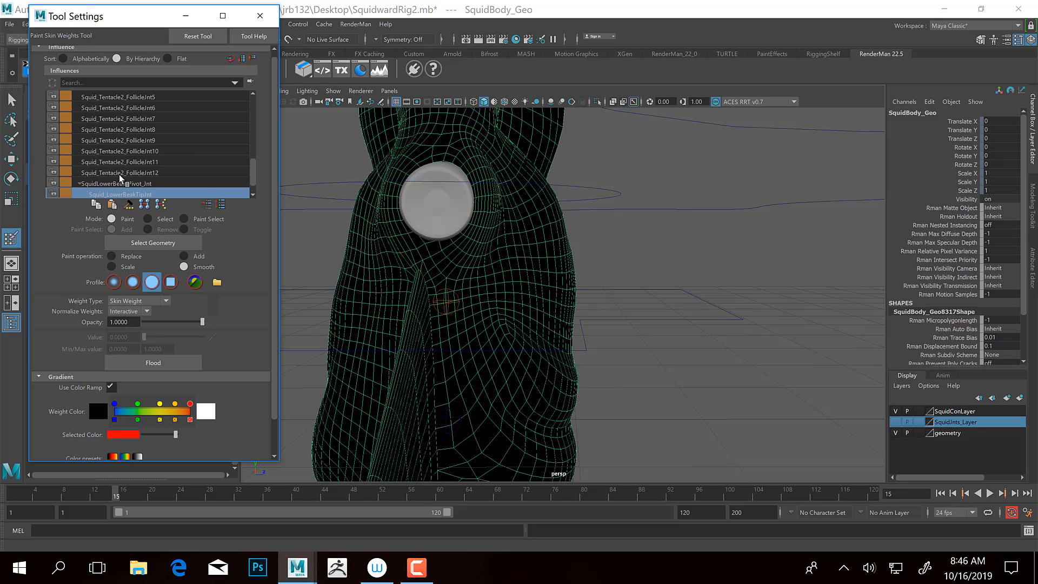
scroll(121, 194, "up", 1)
left_click(126, 193)
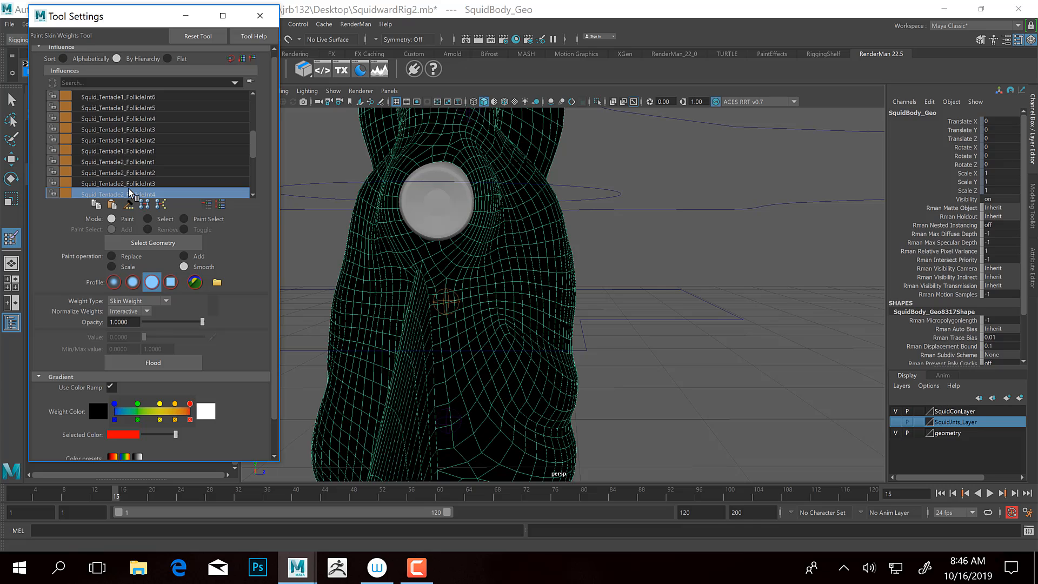
key("Up")
key("Up")
key("Up")
key("Up")
key("Up")
key("Up")
key("Up")
key("Up")
key("Up")
key("Up")
key("Up")
key("Up")
key("Up")
key("Up")
key("Up")
key("Up")
key("Up")
key("Up")
key("Up")
key("Up")
key("Down")
key("Down")
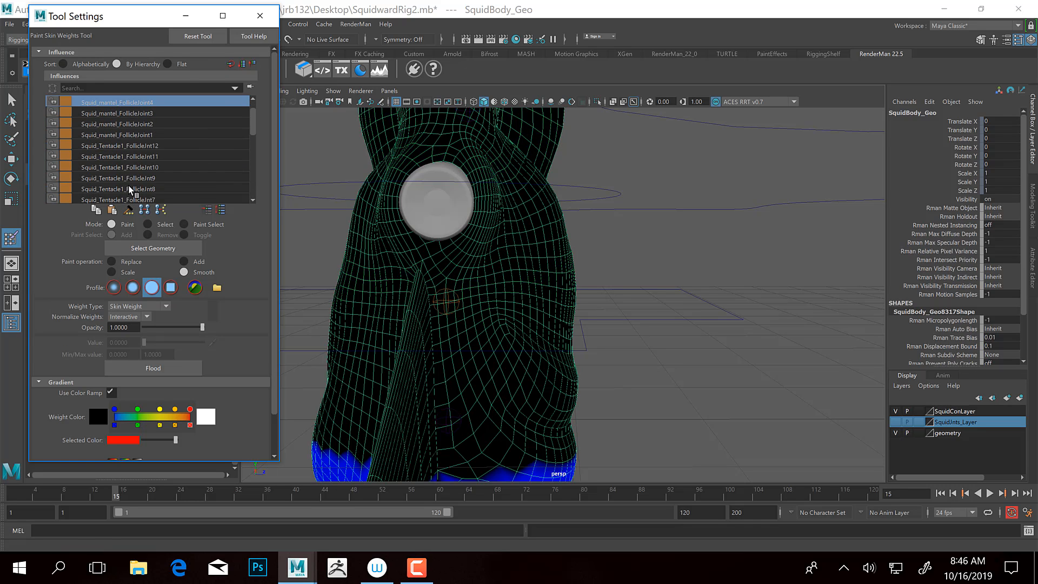
Examine the weights of Squid_mantel_FollicleJoint3 and Squid_mantel_FollicleJoint1 across the body and head
middle_click_drag(609, 415, 591, 268, "alt")
left_click_drag(592, 268, 540, 313, "alt")
scroll(131, 128, "up", 1)
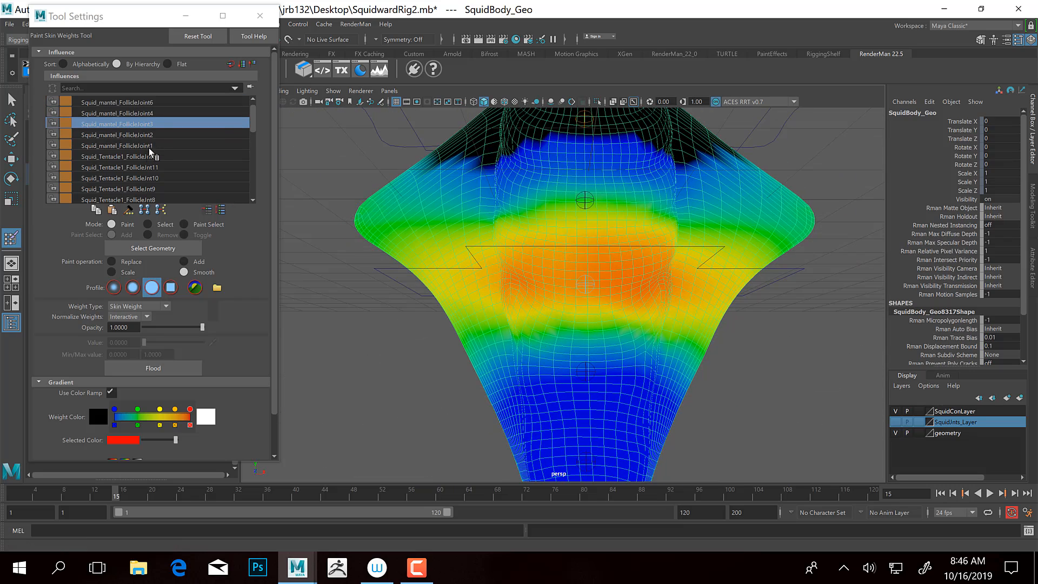
left_click(142, 146)
mouse_move(561, 260)
left_mouse_down("alt")
mouse_move(586, 398)
mouse_move(559, 373)
mouse_move(587, 385)
left_mouse_up("alt")
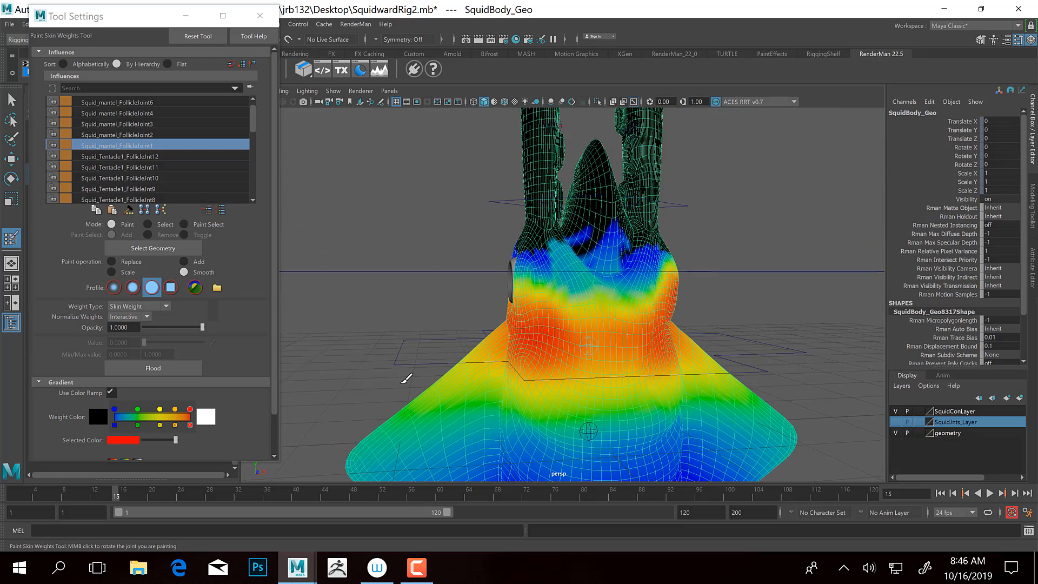
left_click(111, 261)
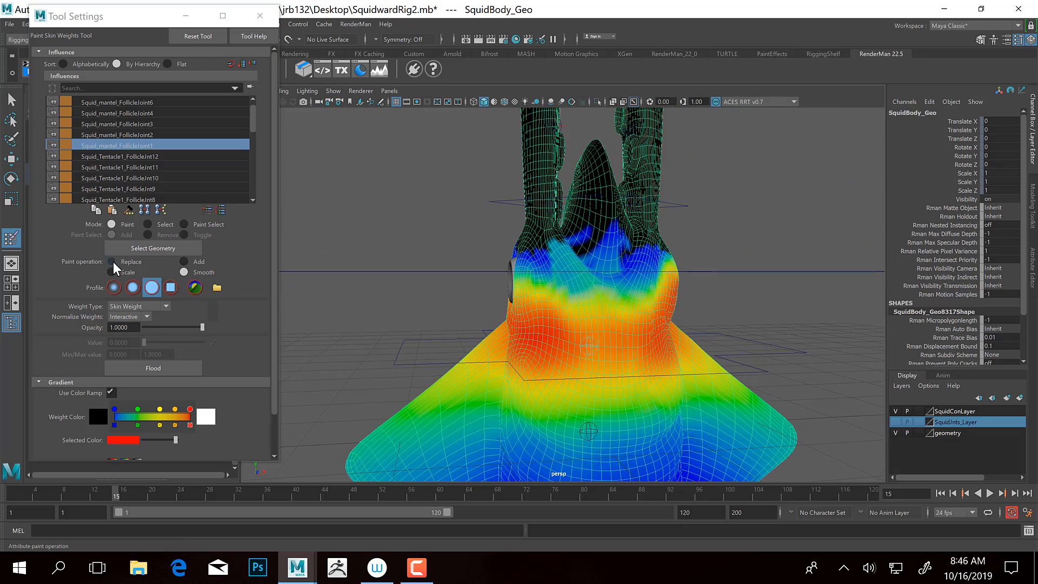
left_click(153, 369)
key("ctrl+z")
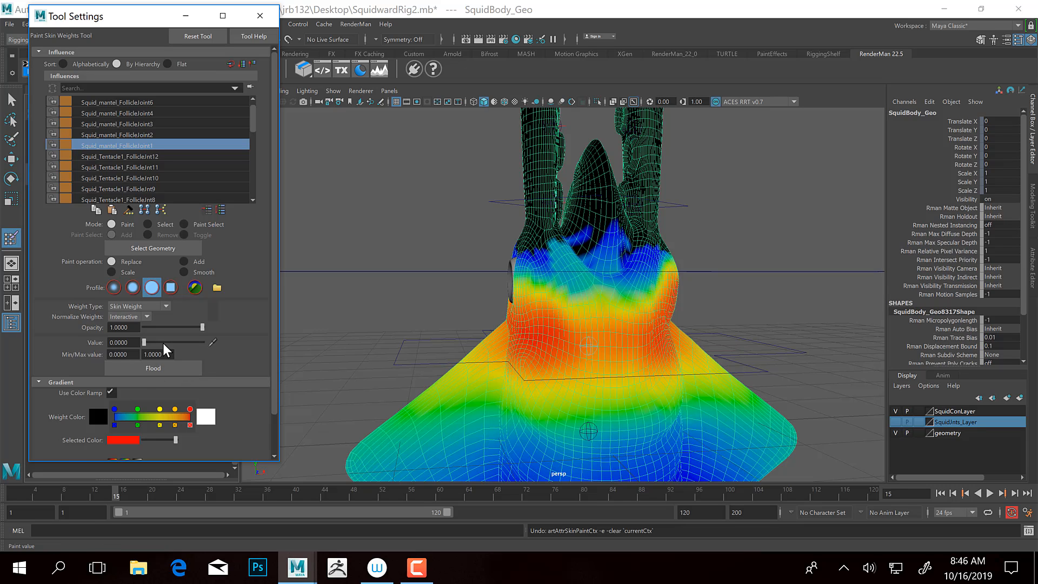
Smooth the weights of Squid_mantel_FollicleJoint1 by flooding the body twice with the Smooth operation
left_click(205, 272)
left_click(163, 369)
left_click(162, 370)
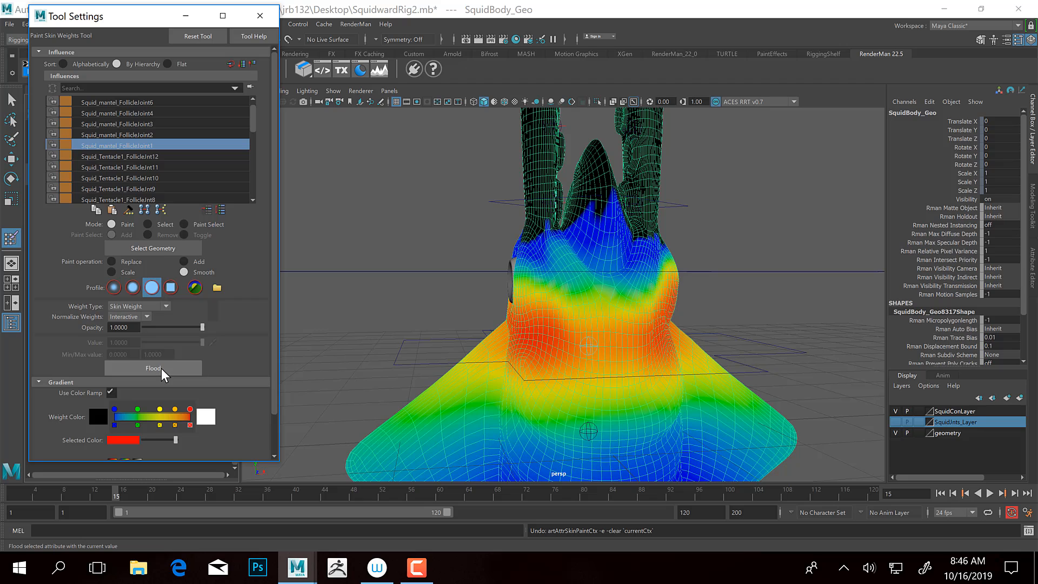
Look at Squid_Tentacle1_FollicleJnt12's weights, and flood Squid_mantel_FollicleJoint2 four times with the Smooth operation
left_click(123, 156)
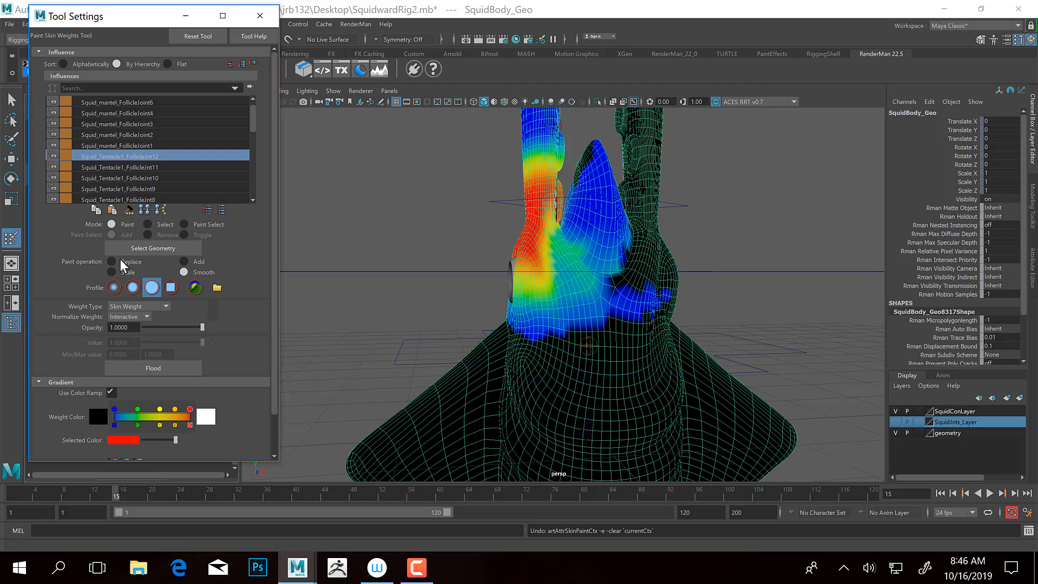
left_click(120, 145)
left_click(120, 135)
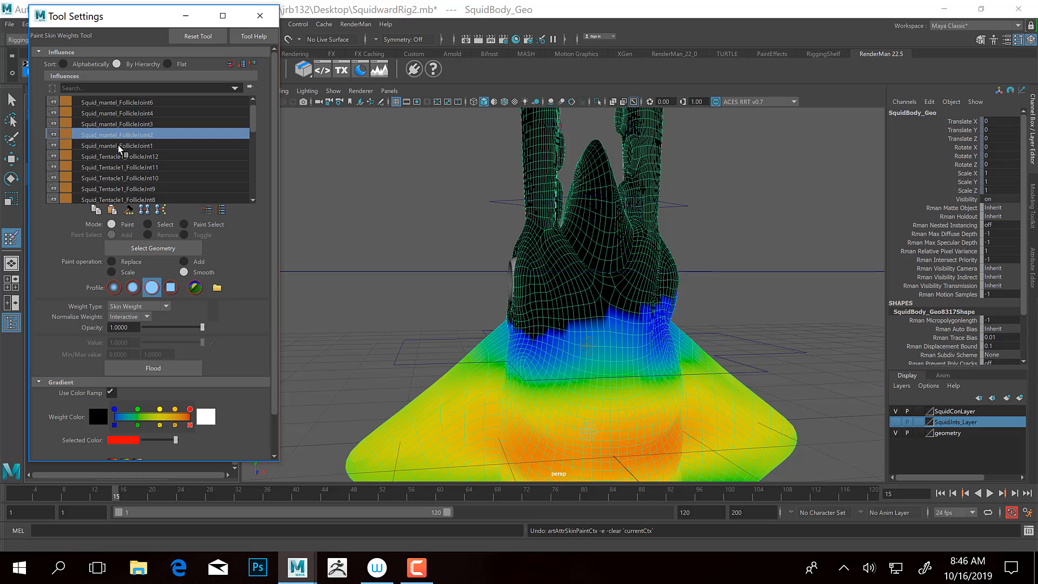
left_click(162, 369)
left_click(162, 369)
left_click(162, 368)
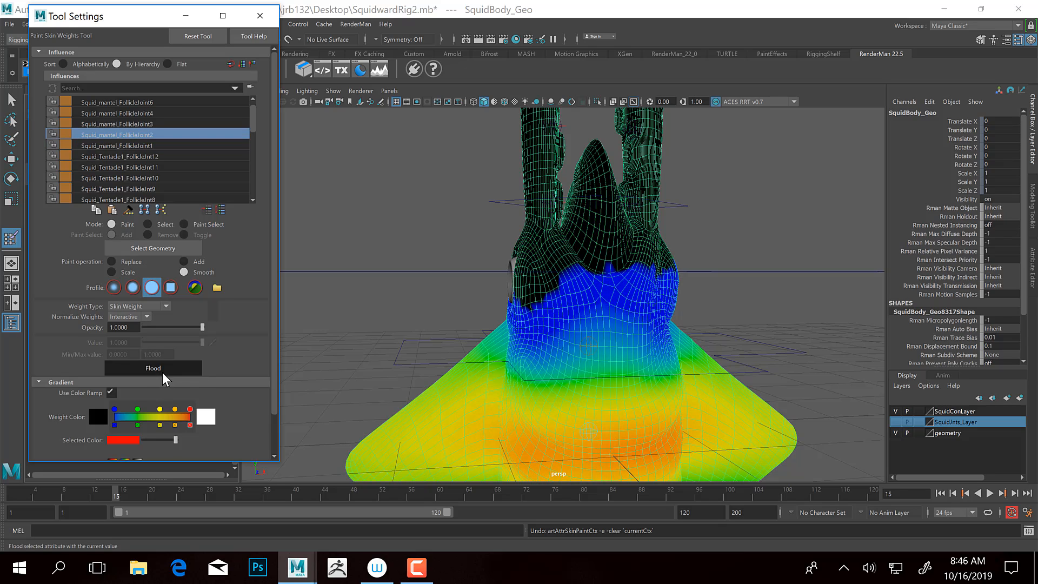
left_click(162, 368)
Smooth the weights of Squid_mantel_FollicleJoint3 by flooding it four times
left_click(134, 124)
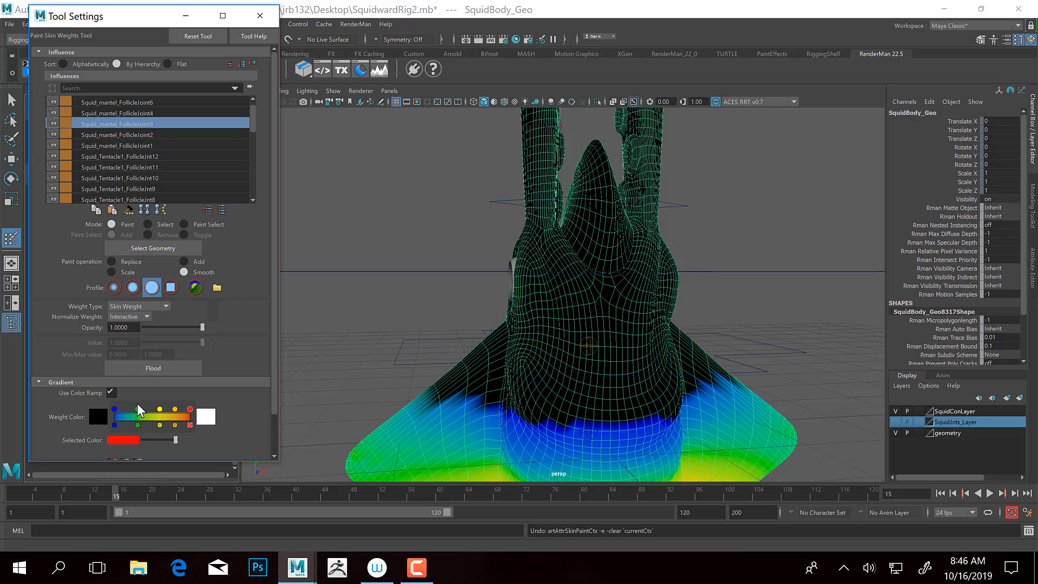
left_click(147, 368)
left_click(147, 369)
left_click(147, 369)
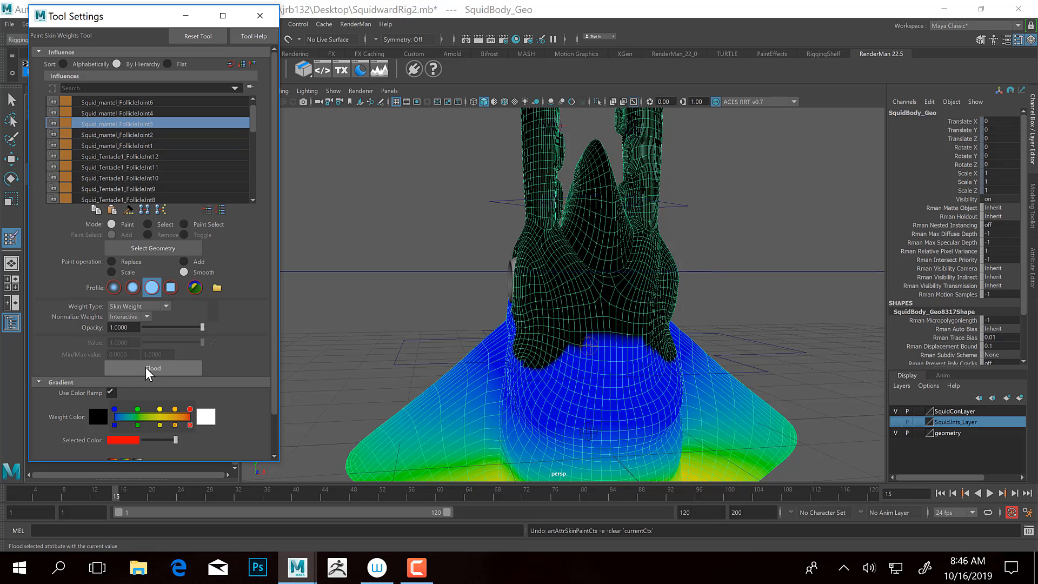
left_click(147, 369)
Flood Squid_mantel_FollicleJoint4 four times with the Smooth operation and collapse the Gradient settings
left_click(124, 114)
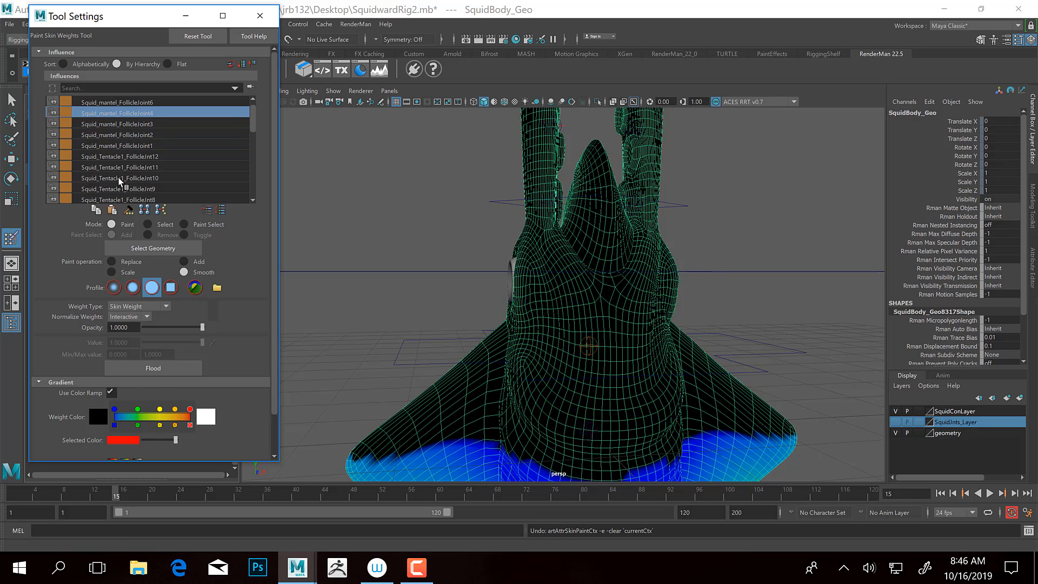
left_click(152, 370)
left_click(152, 370)
left_click(152, 372)
left_click(151, 372)
left_click(60, 382)
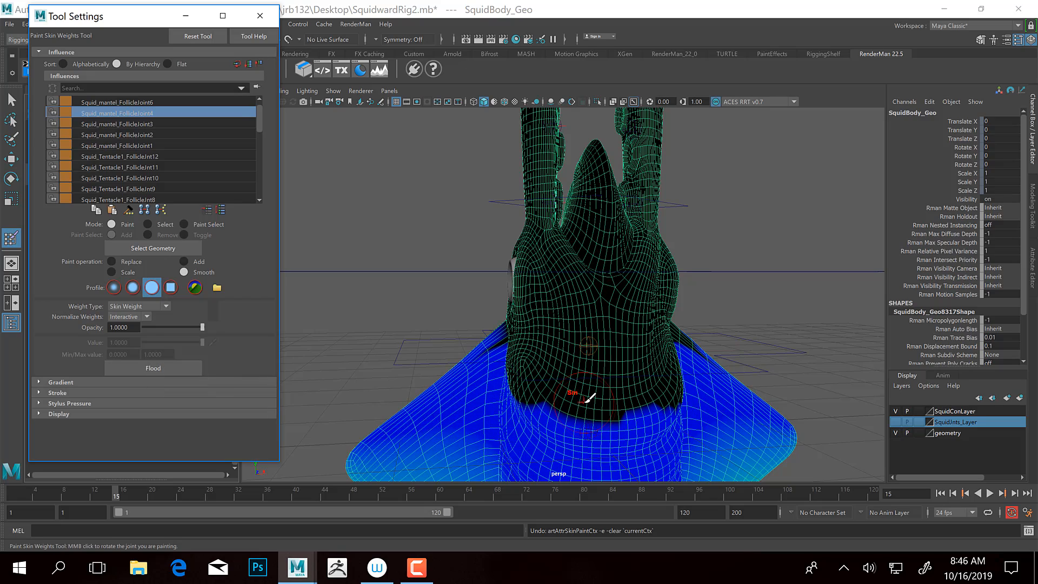
Smooth the weights of Squid_mantel_FollicleJoint6 on the lower mantle by flooding it twice
middle_click_drag(602, 422, 607, 243, "alt")
right_click_drag(642, 294, 563, 292, "alt")
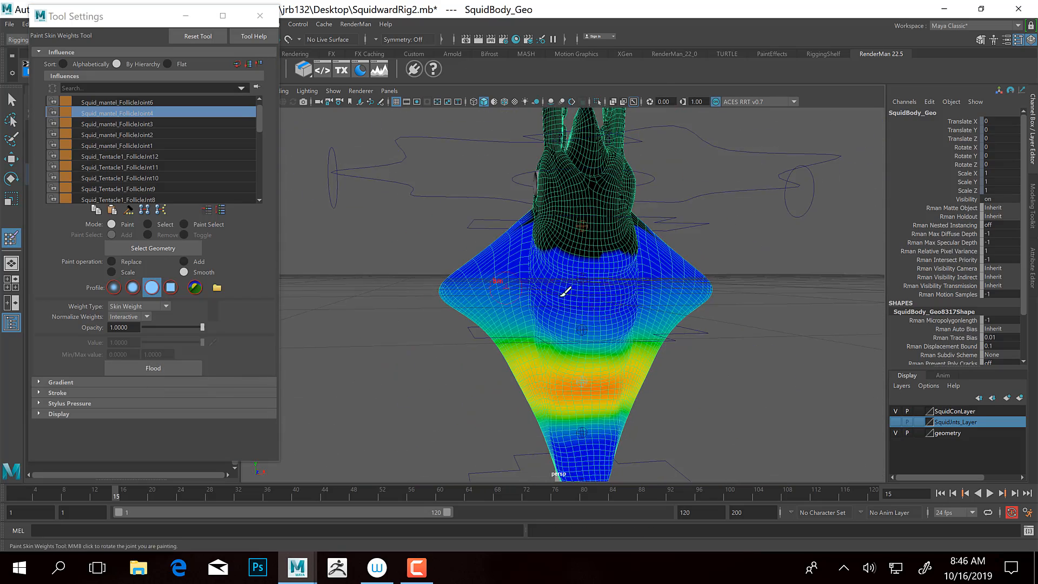
middle_click_drag(563, 292, 564, 304, "alt")
left_click(118, 102)
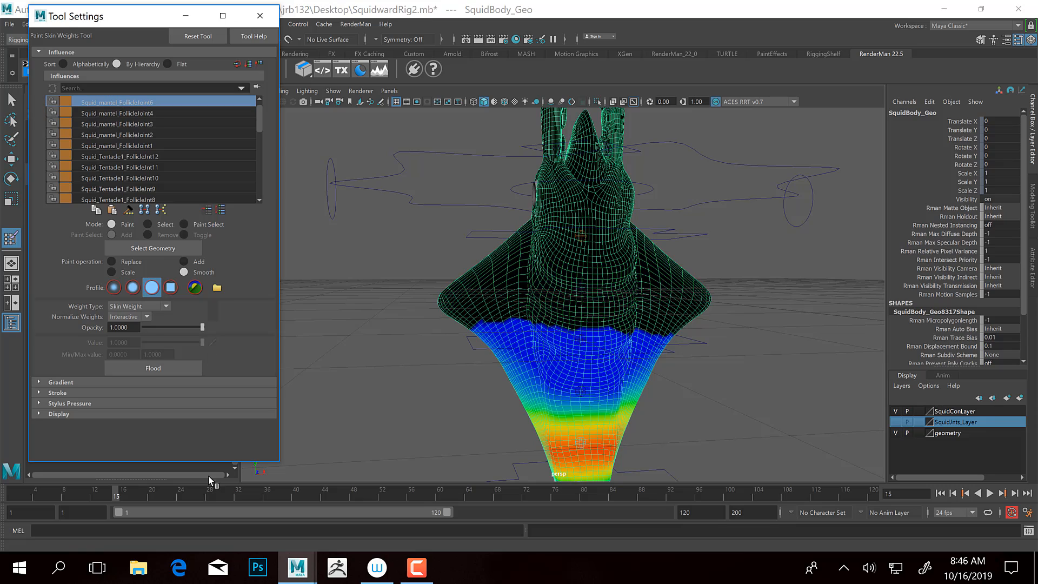
left_click(161, 370)
left_click(153, 371)
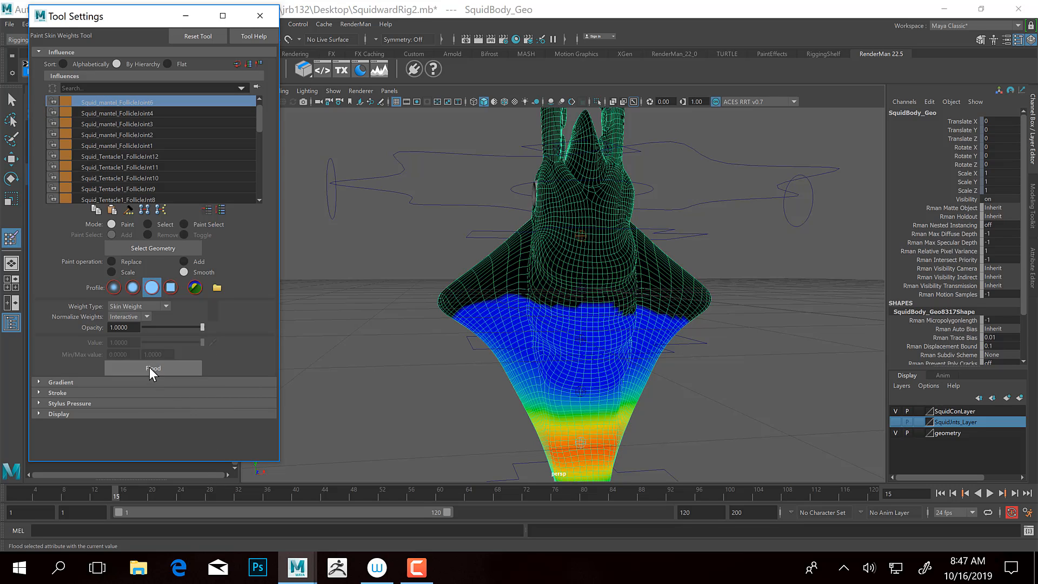
Smooth the weights of Squid_mantel_FollicleJoint5 at the mantle tip by flooding it three times
scroll(152, 109, "up", 1)
left_click(141, 102)
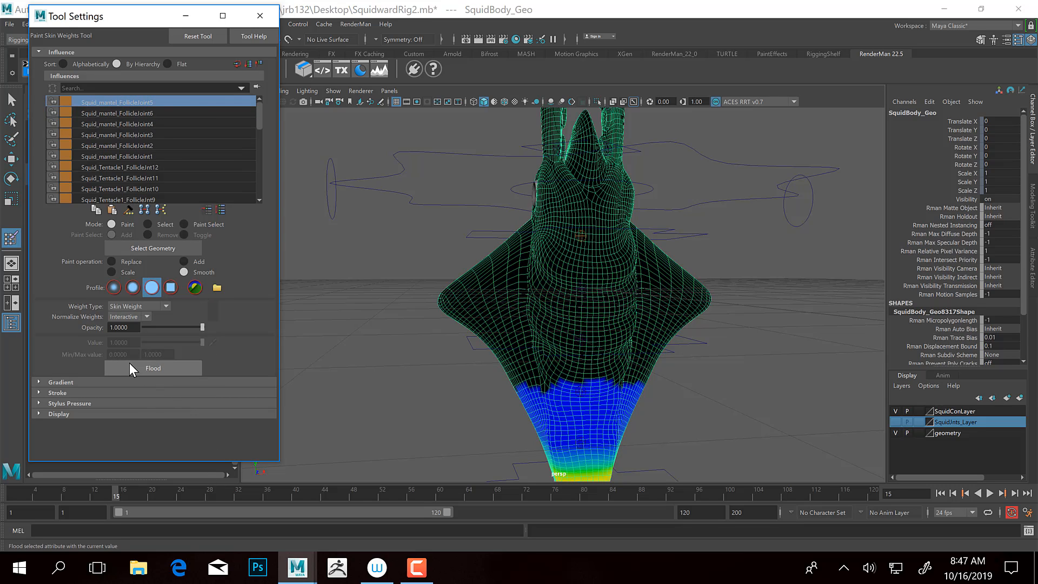
left_click(145, 367)
left_click(146, 365)
left_click(146, 365)
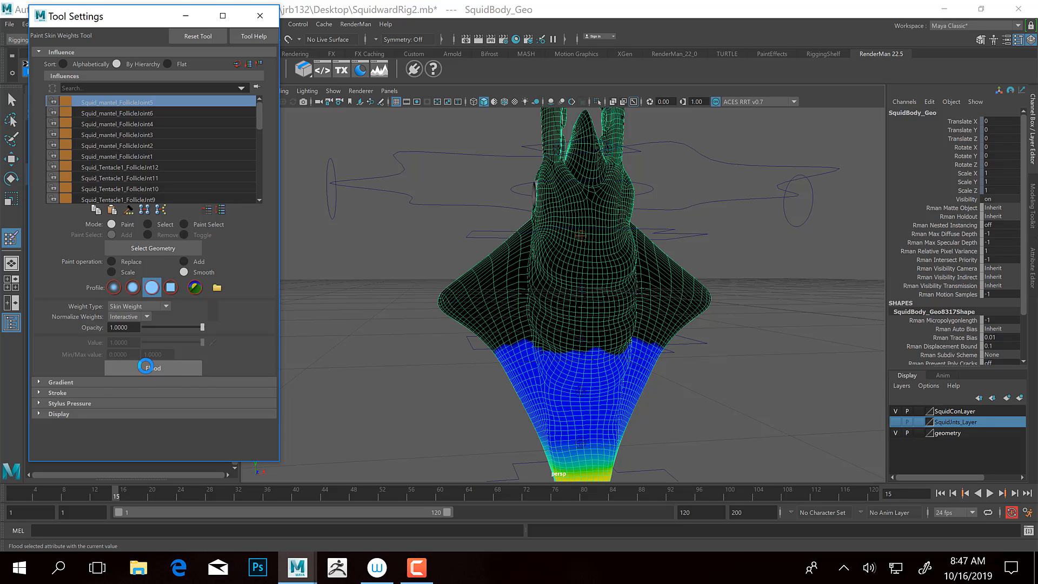
middle_click_drag(585, 445, 571, 378, "alt")
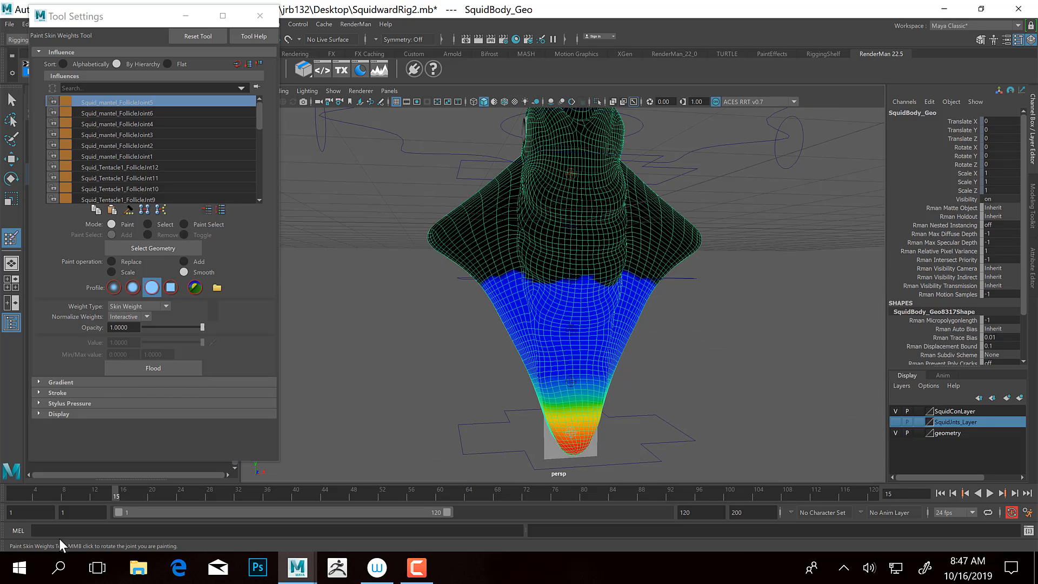
Play the animation to examine how the smoothed mantle bends from the front and the side
left_click(39, 496)
key("alt+v")
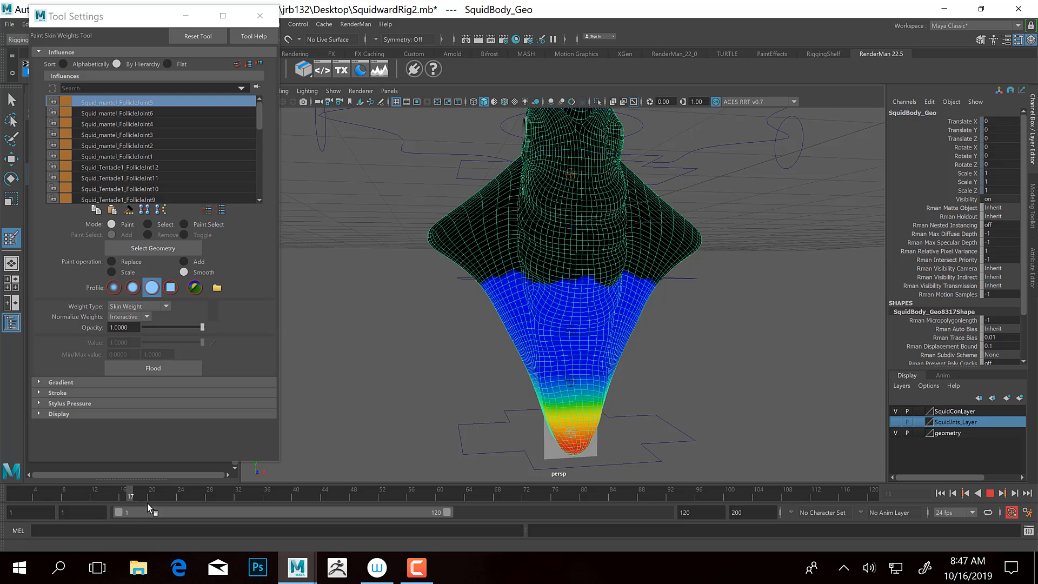
key("alt+v")
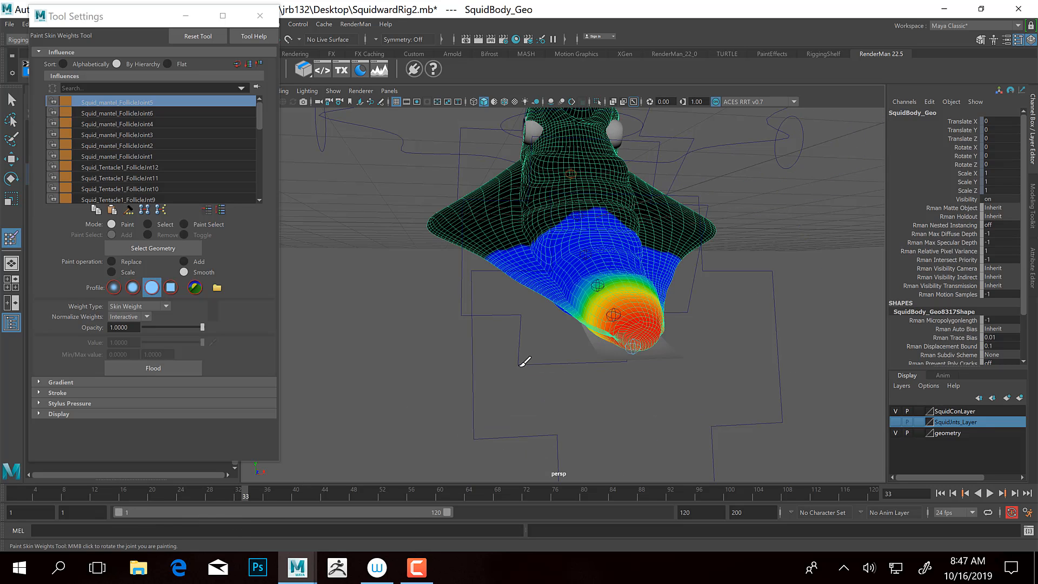
left_click_drag(557, 362, 564, 365, "alt")
key("alt+v")
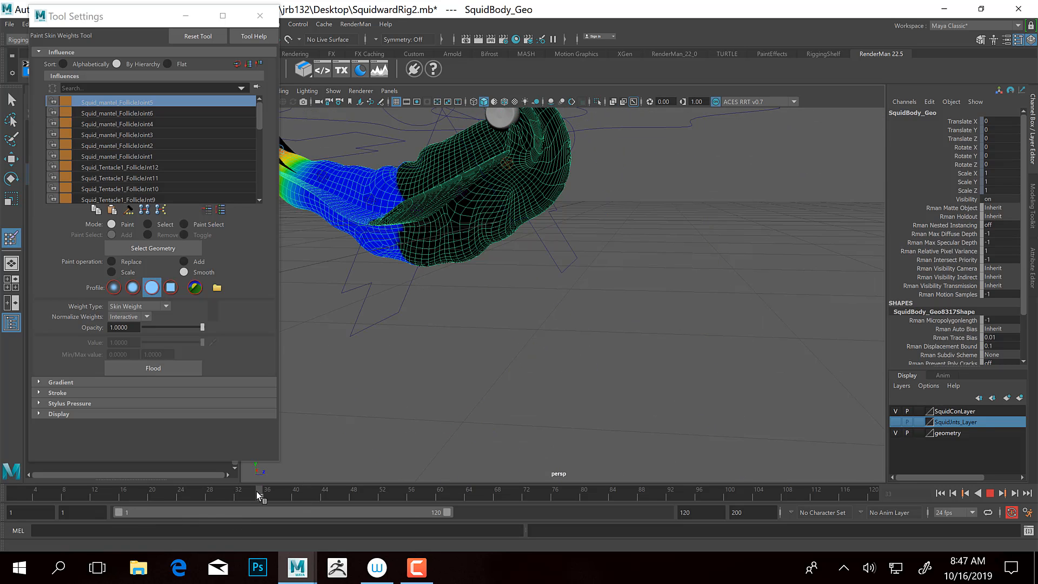
Scrub to frames 31 and 26 to examine the eye area, and display the weights of Squid_mantel_FollicleJoint1 there
left_click_drag(268, 494, 230, 493)
middle_click_drag(530, 187, 546, 293, "alt")
scroll(535, 249, "up", 4)
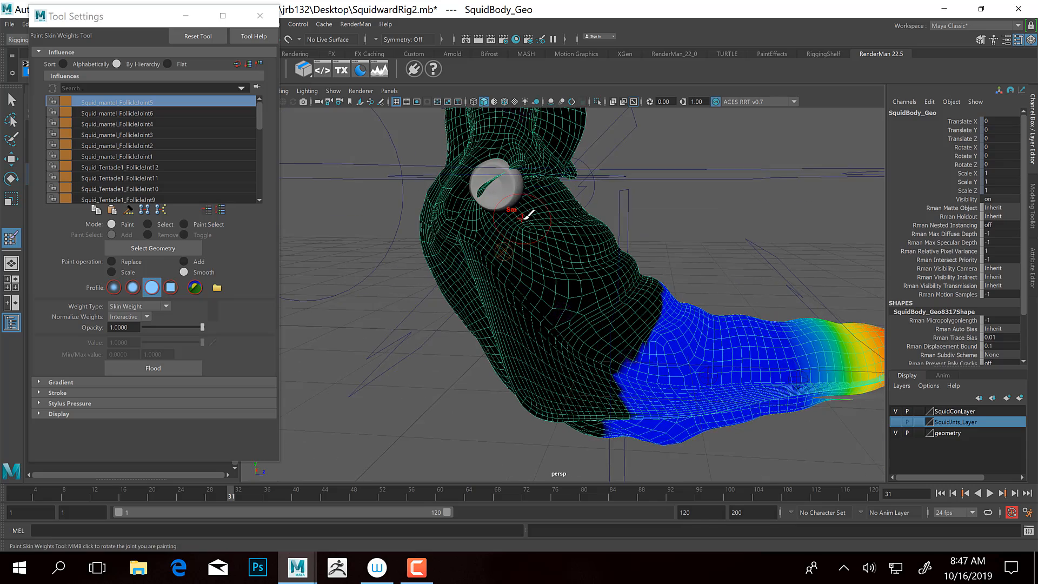
middle_click_drag(517, 211, 569, 267, "alt")
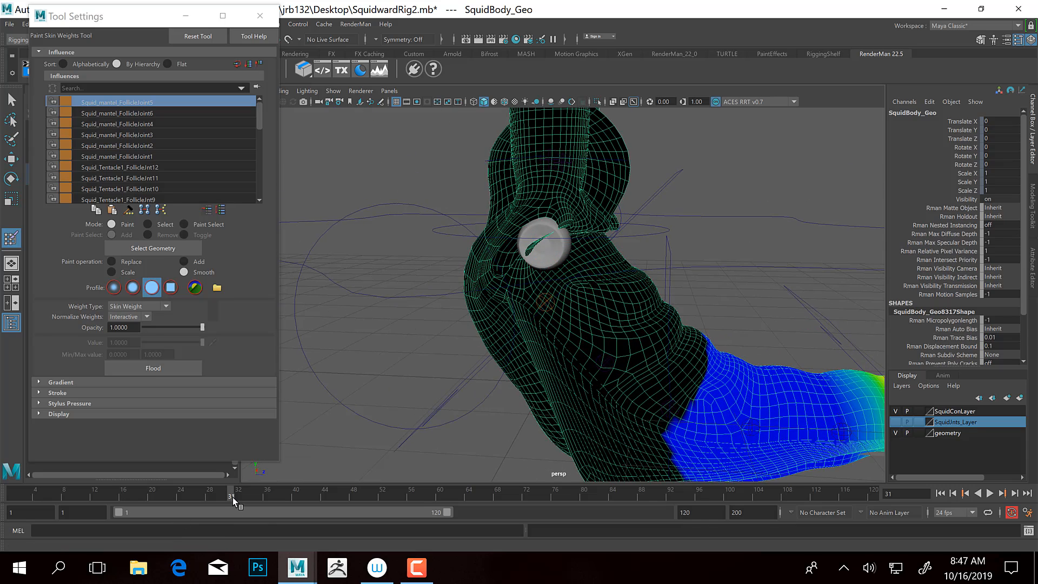
left_click_drag(233, 494, 195, 493)
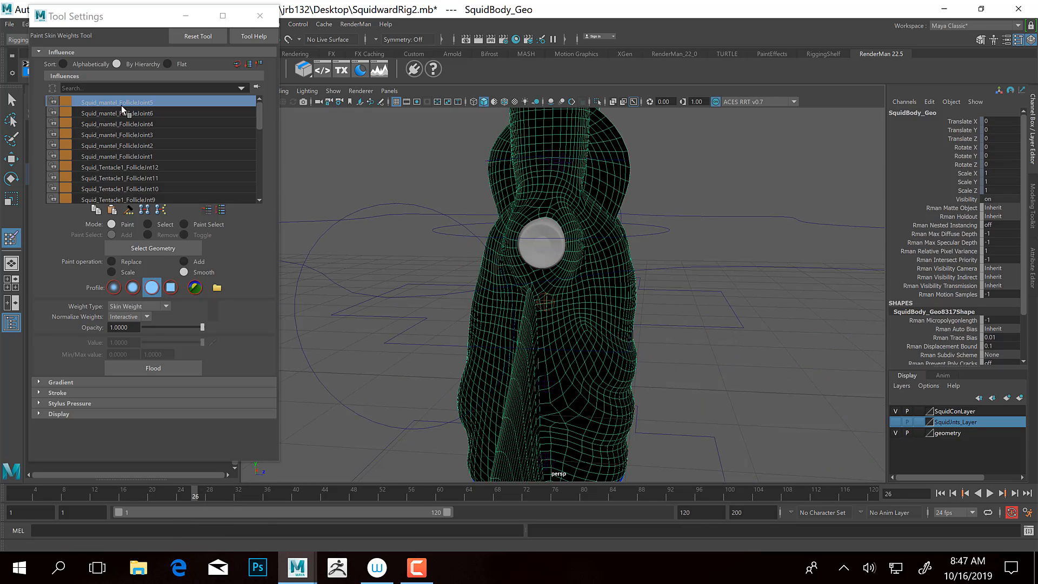
left_click(134, 156)
left_click_drag(479, 246, 447, 254, "alt")
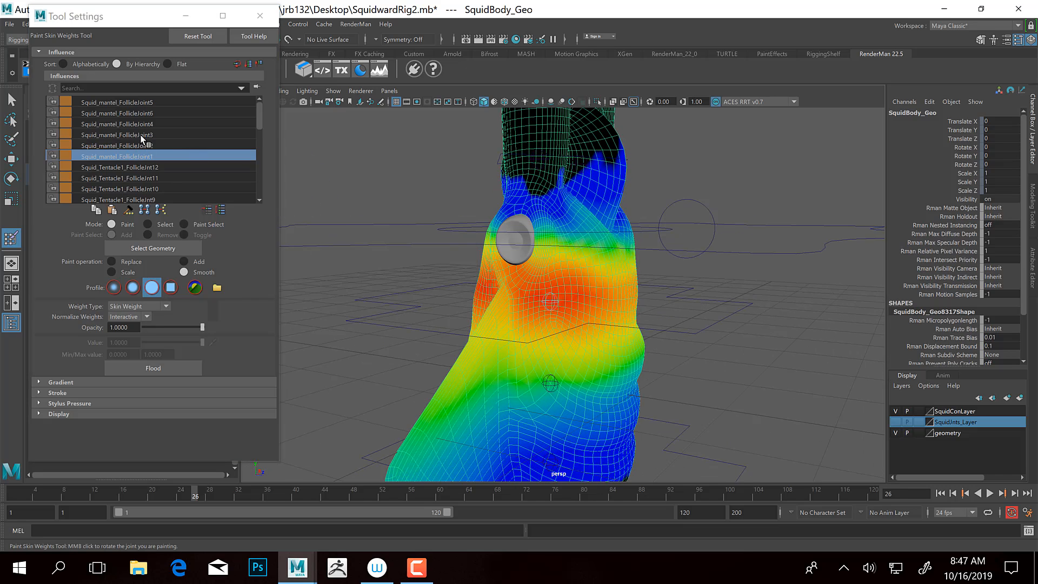
Look through the body's skin influence list for the root joint, and leave weight painting to view the head area
scroll(142, 139, "down", 10)
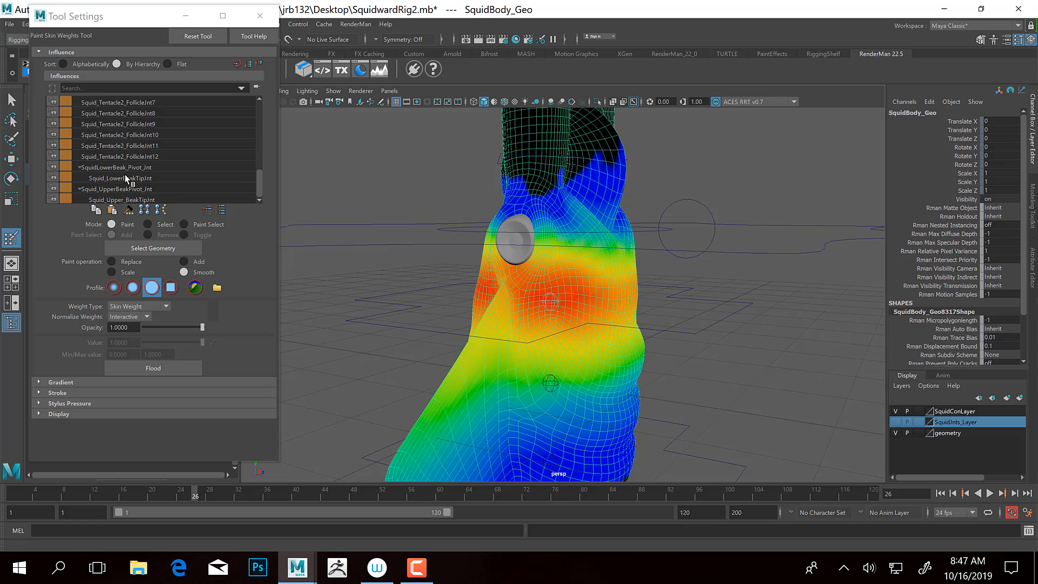
scroll(122, 176, "up", 8)
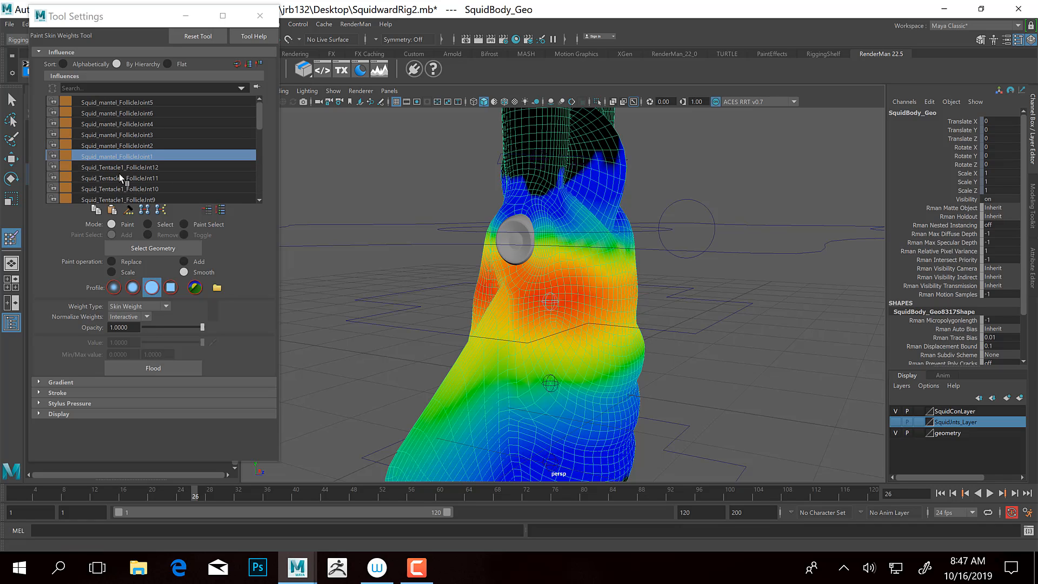
scroll(119, 174, "down", 7)
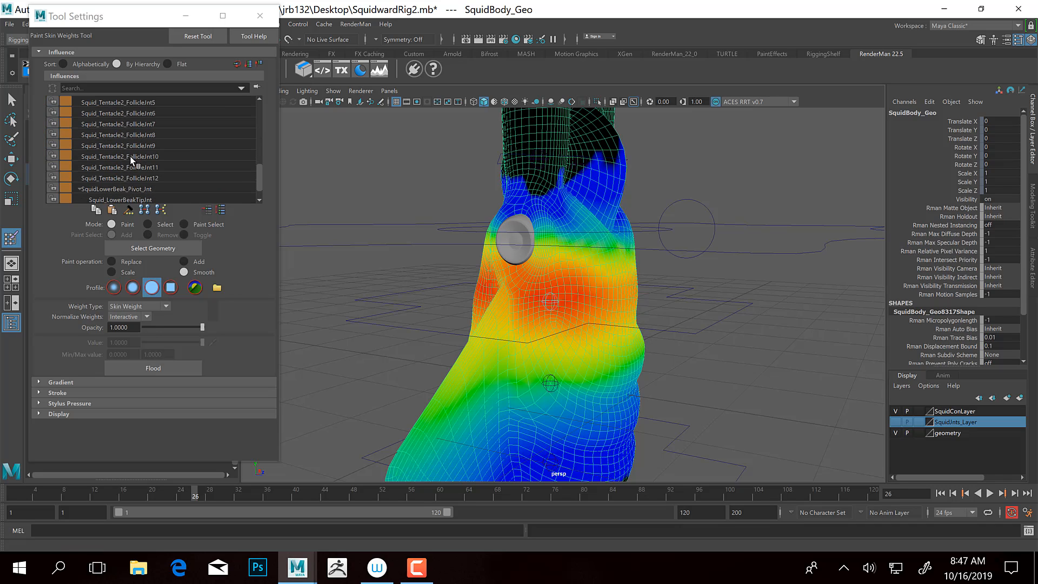
scroll(132, 160, "down", 1)
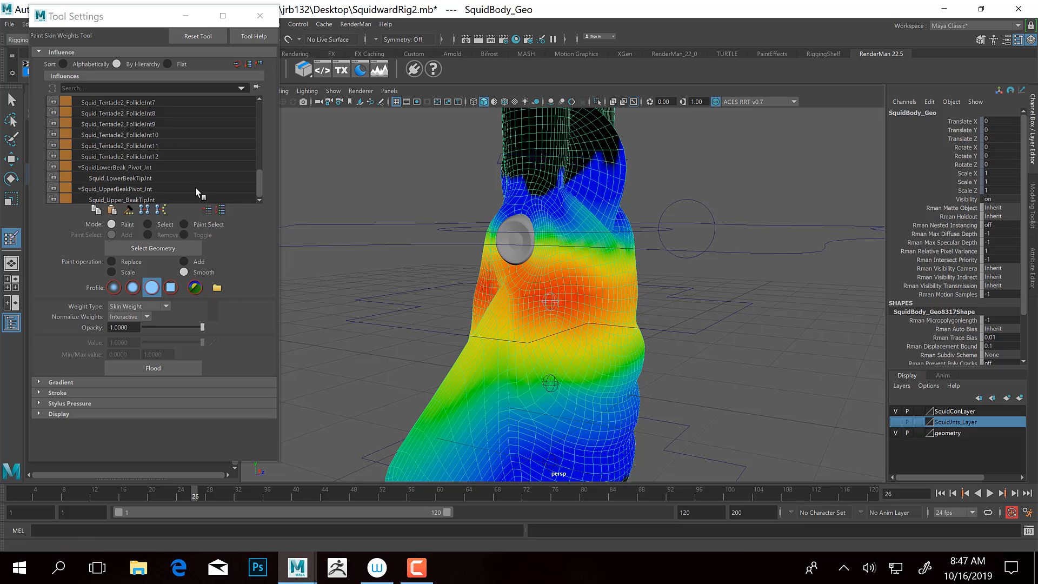
left_click_drag(549, 228, 525, 233, "alt")
key("q")
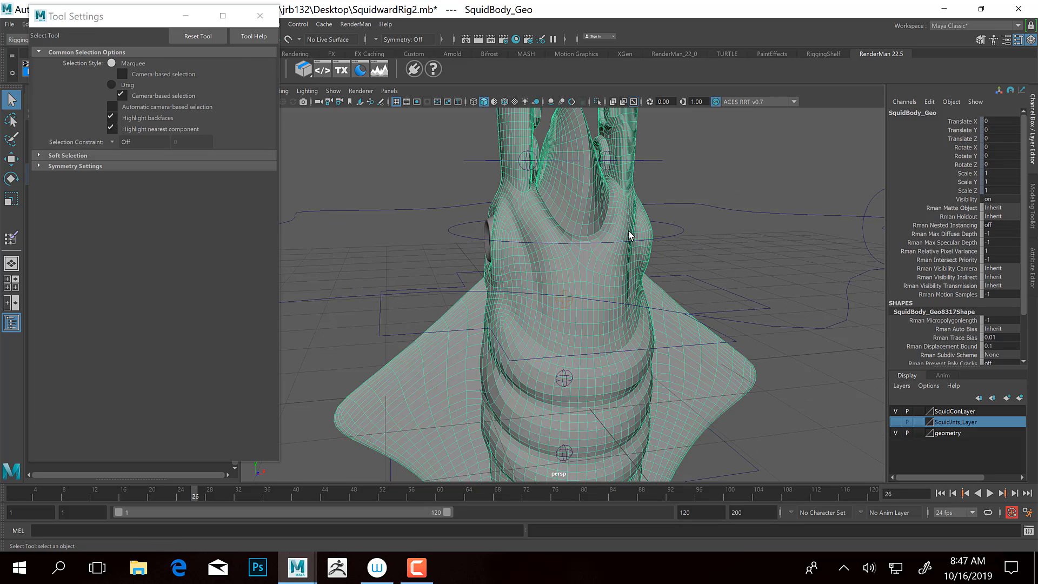
middle_click_drag(558, 235, 543, 280, "alt")
right_click_drag(543, 281, 670, 288, "alt")
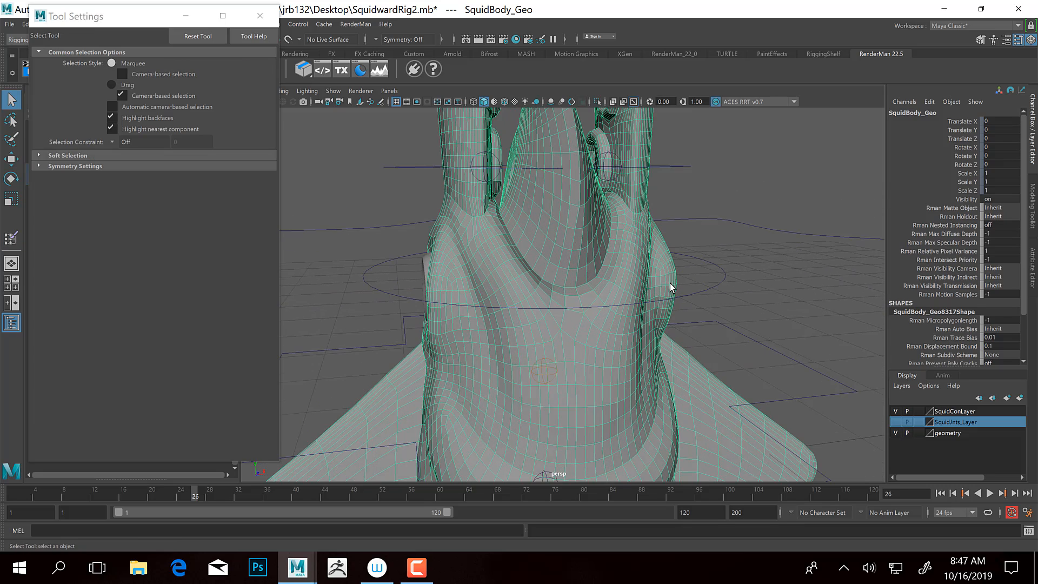
Show the squid joints layer and select SquidRoot_Jnt together with SquidBody_Geo
left_click(895, 421)
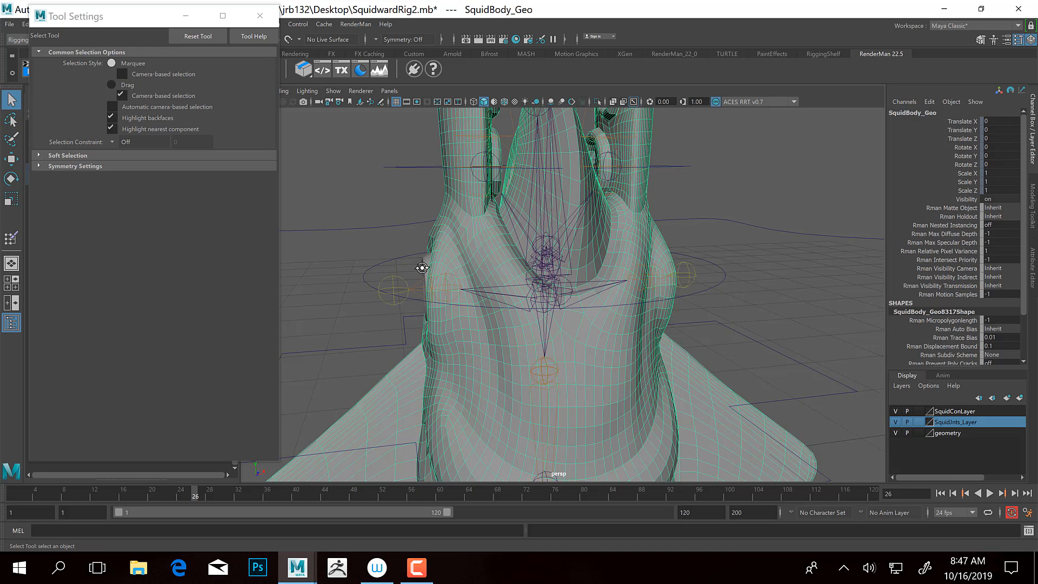
left_click_drag(420, 267, 428, 267, "alt")
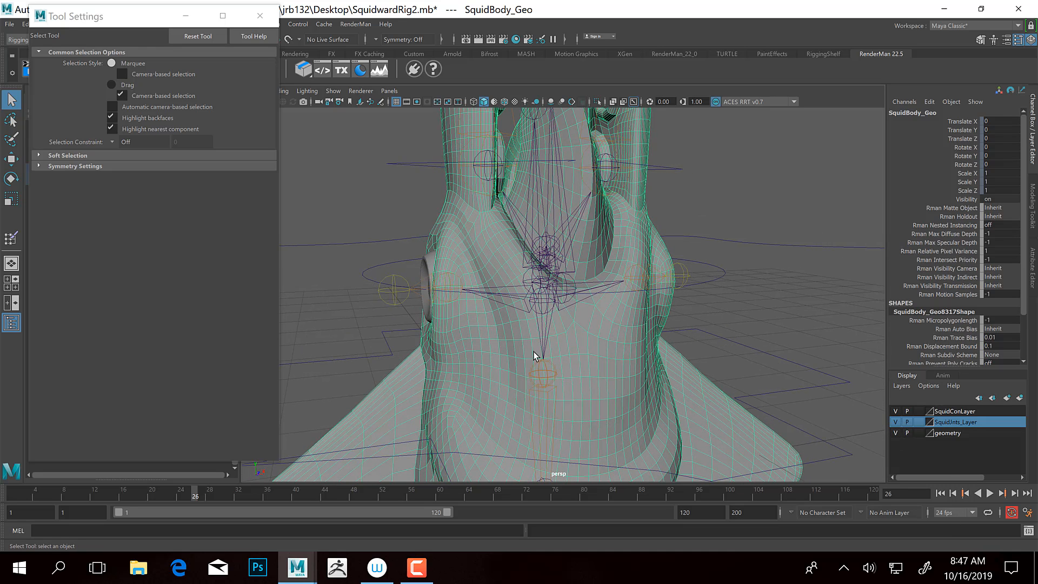
left_click_drag(534, 312, 572, 320, "alt")
left_click(542, 306)
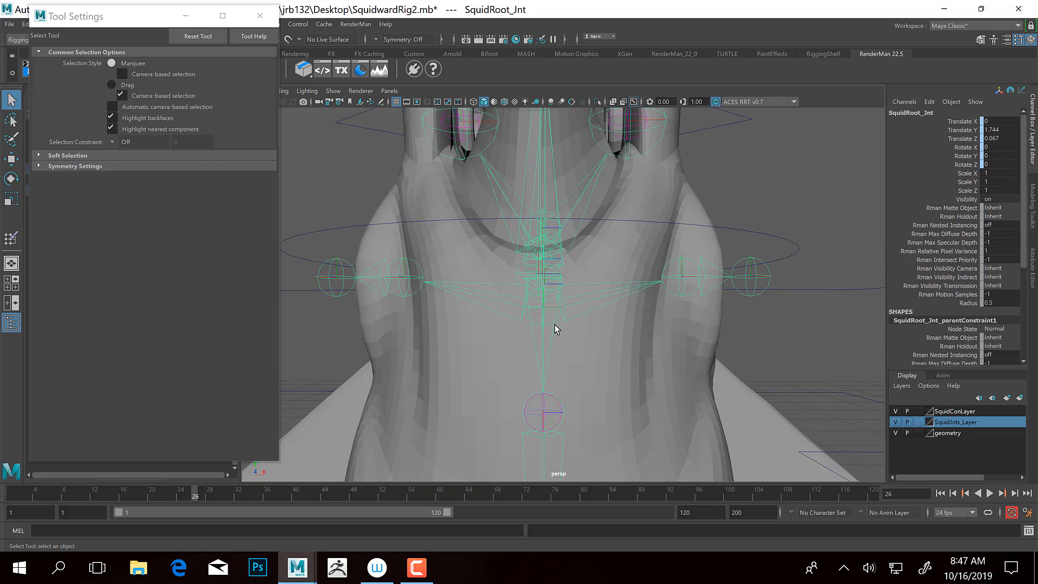
left_click(630, 331)
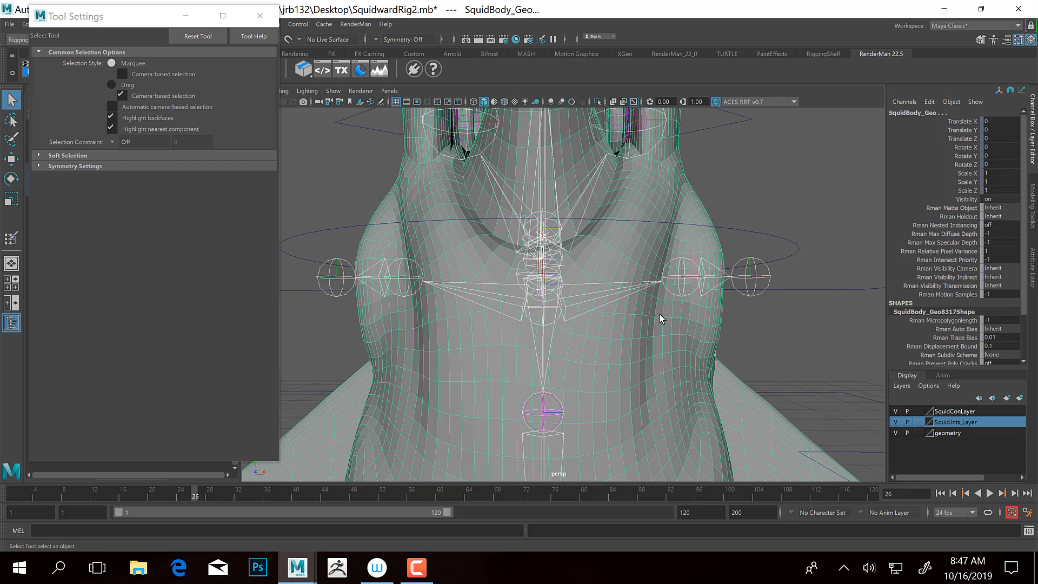
left_click_drag(606, 282, 459, 330, "alt")
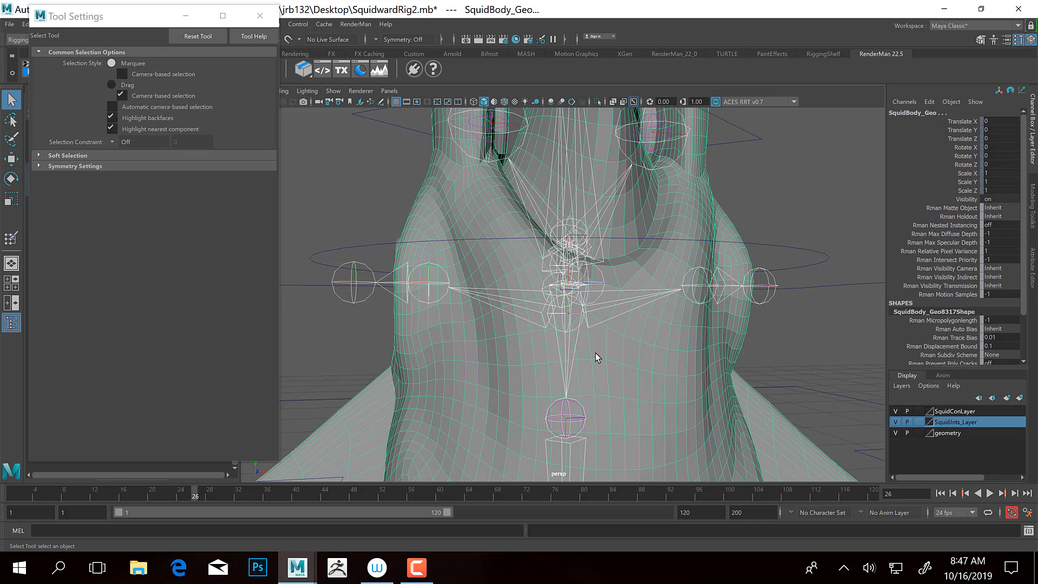
Reselect SquidBody_Geo first and add SquidRoot_Jnt to the selection, undoing the stray pick of the eye joints
left_click(817, 265)
left_click(576, 315)
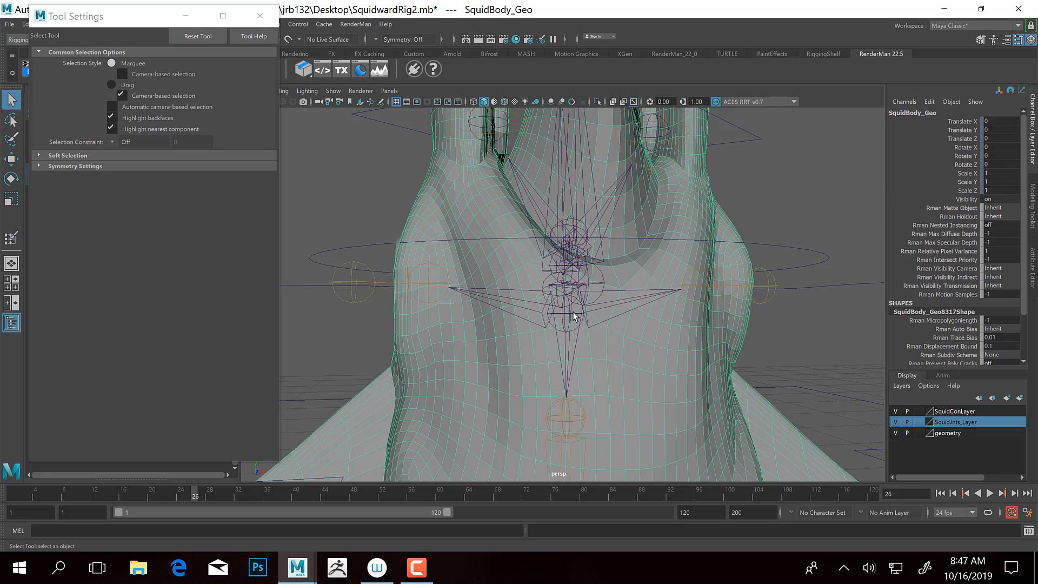
left_click(377, 262)
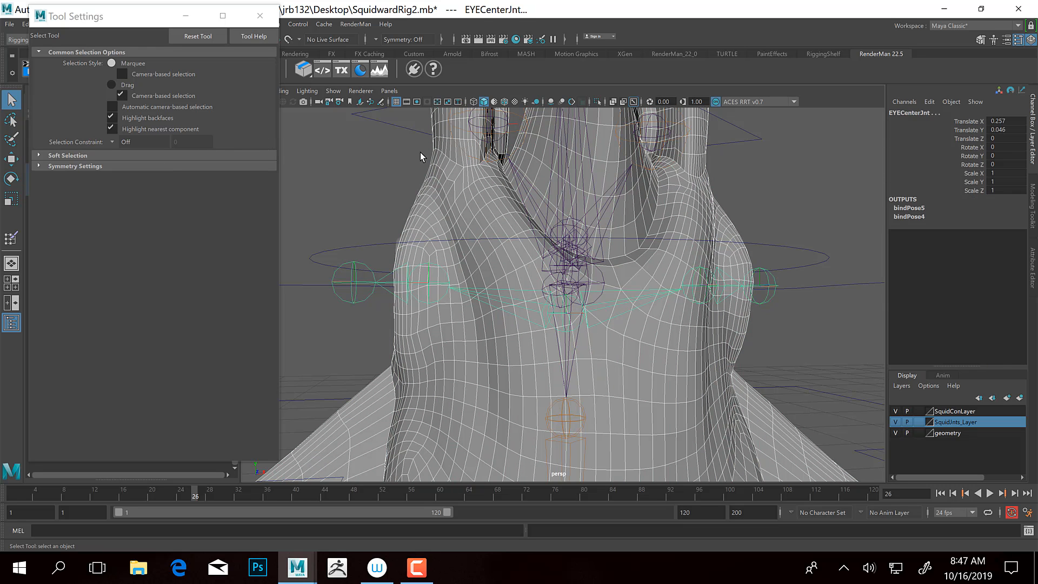
key("ctrl+z")
left_click_drag(527, 257, 569, 276, "alt")
left_click(571, 280)
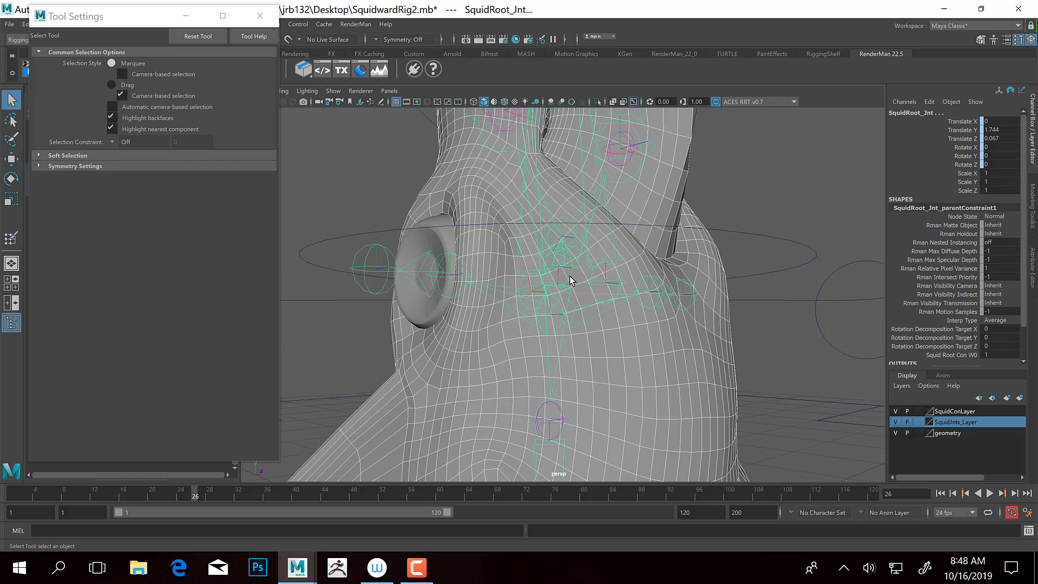
Add SquidRoot_Jnt as an influence on the body skin with Lock weights enabled
left_click_drag(141, 24, 136, 131)
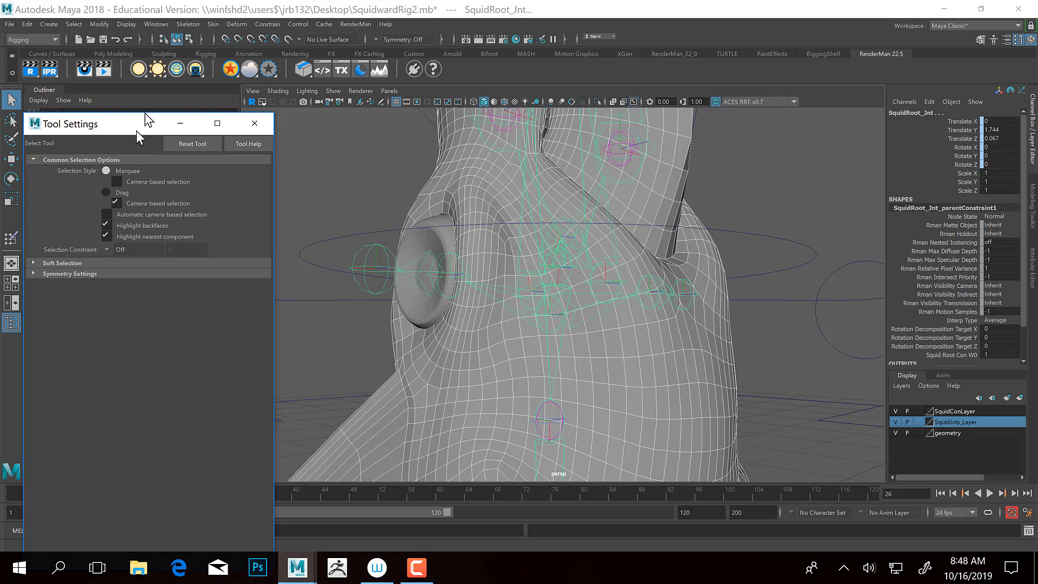
left_click(213, 24)
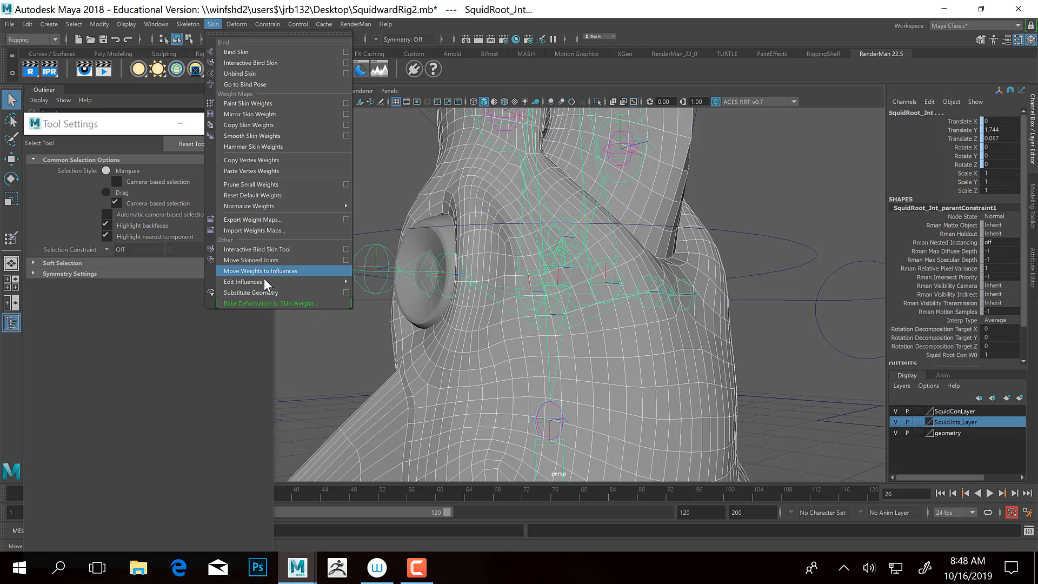
mouse_move(268, 282)
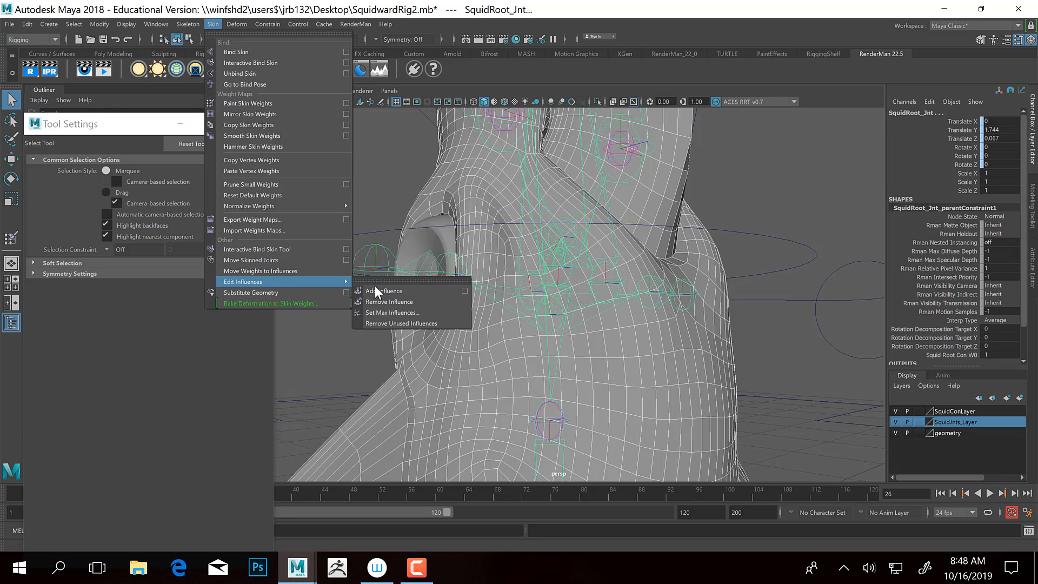
left_click(463, 291)
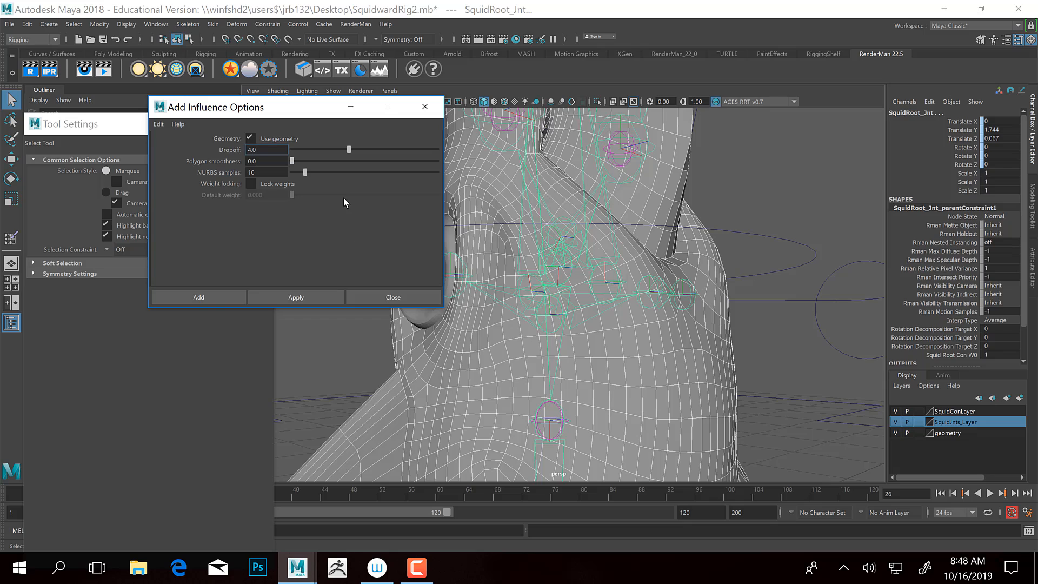
left_click(258, 183)
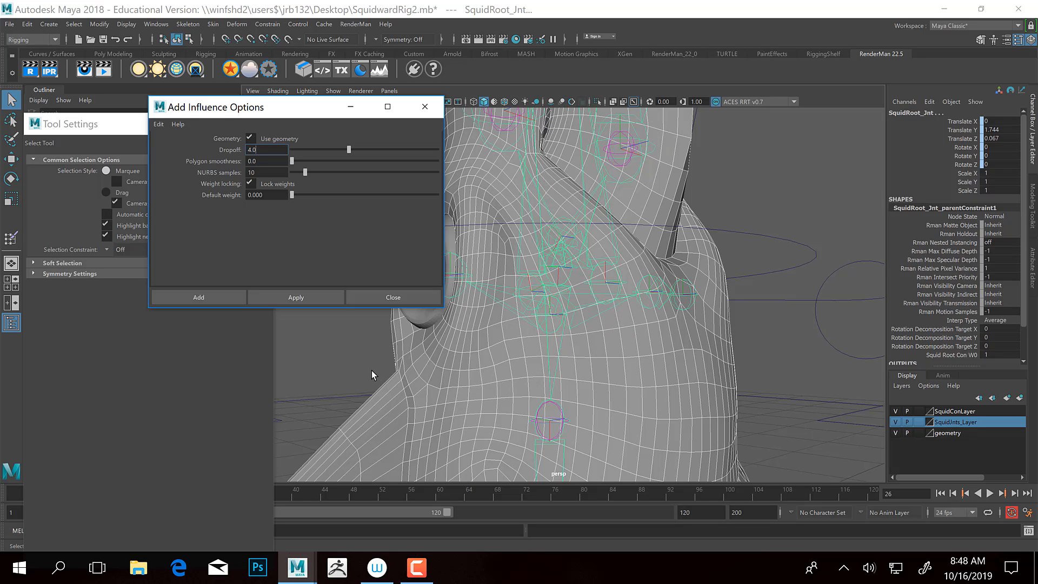
left_click(207, 297)
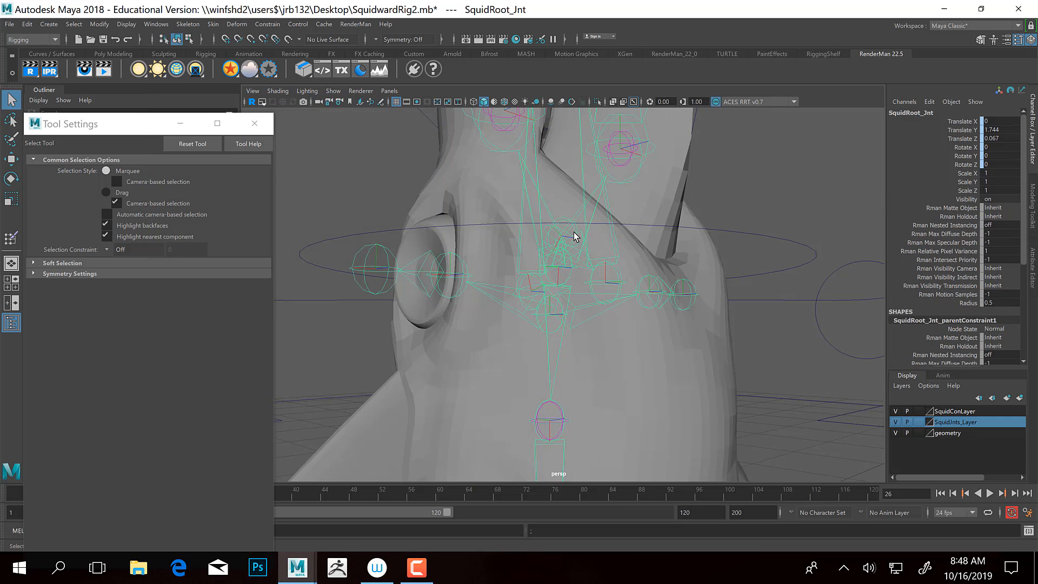
Reselect the body mesh, restart Paint Skin Weights and display the weights of SquidRoot_Jnt
left_click(667, 322)
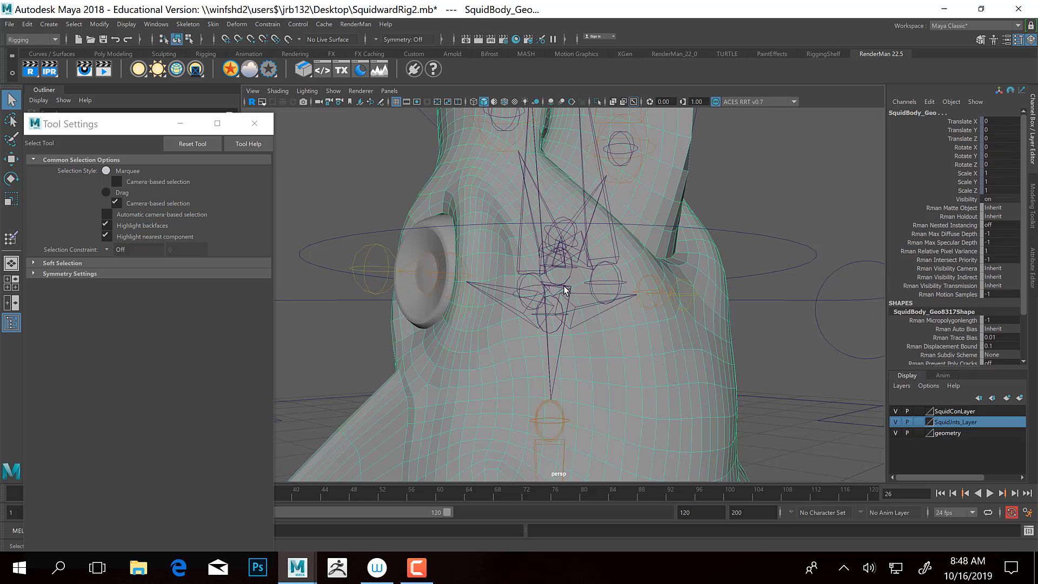
left_click(180, 123)
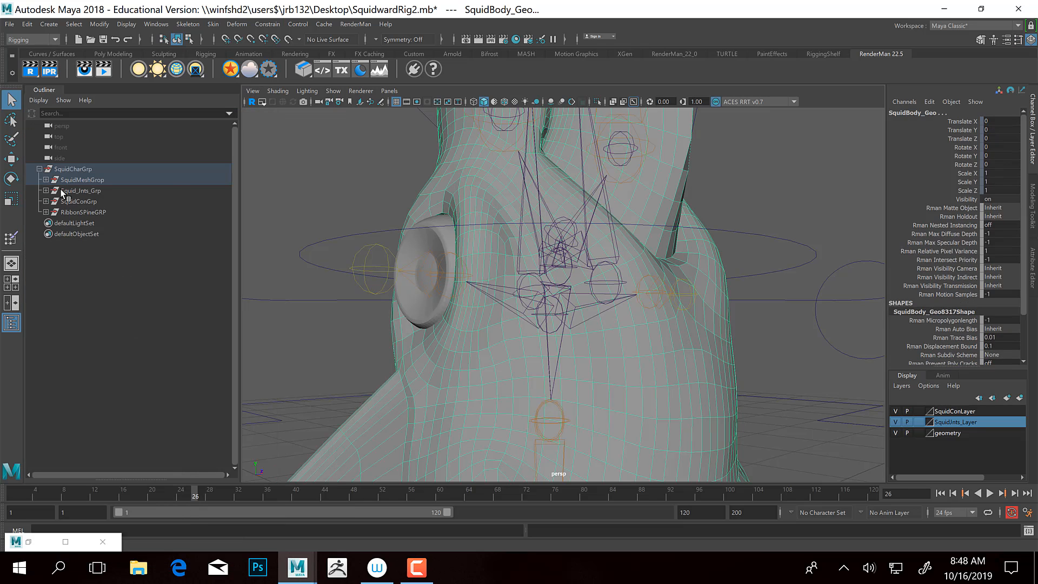
left_click(10, 238)
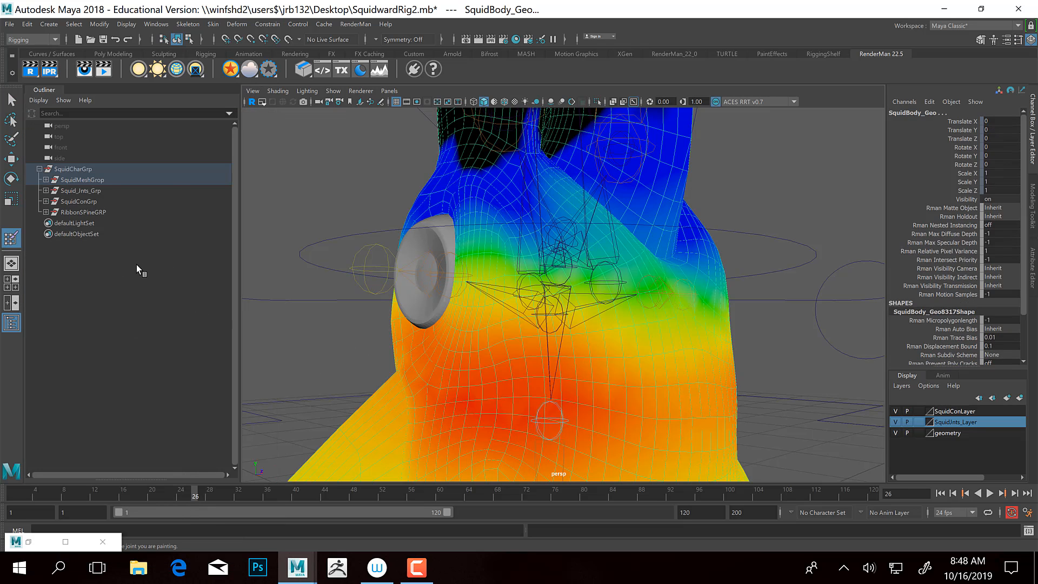
left_click(28, 541)
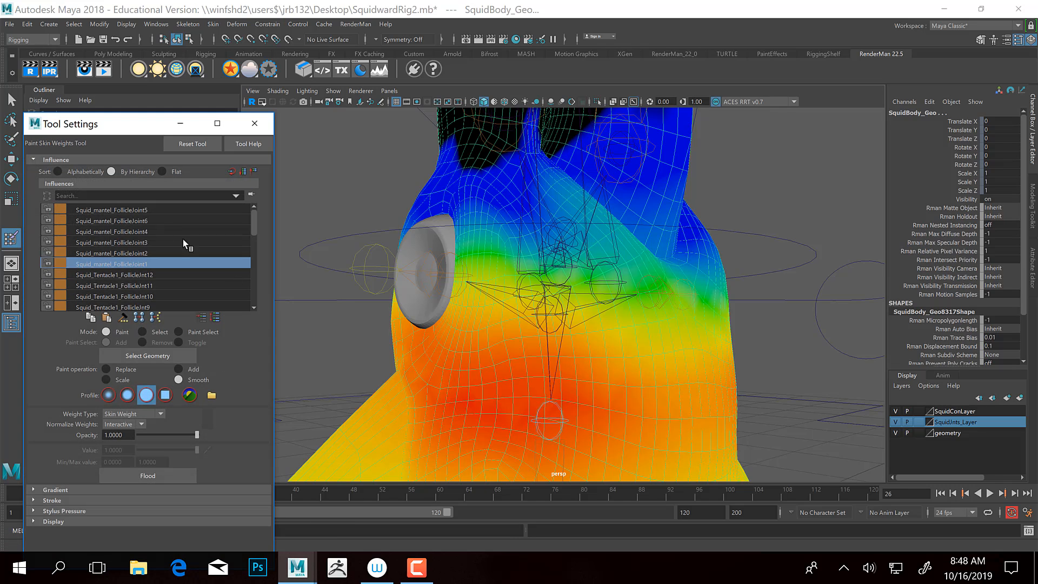
left_click(145, 212)
scroll(146, 215, "down", 10)
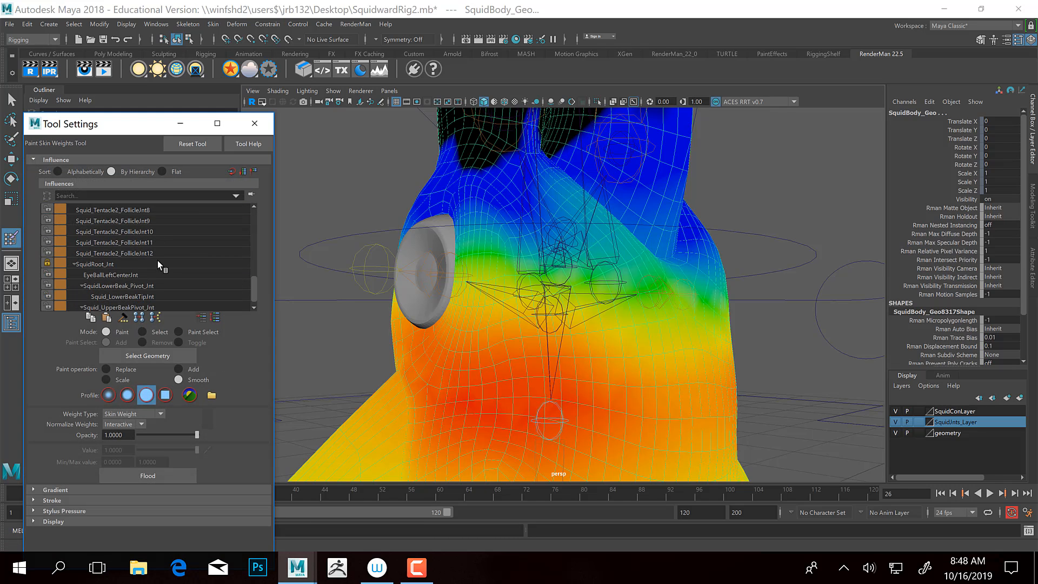
left_click(89, 265)
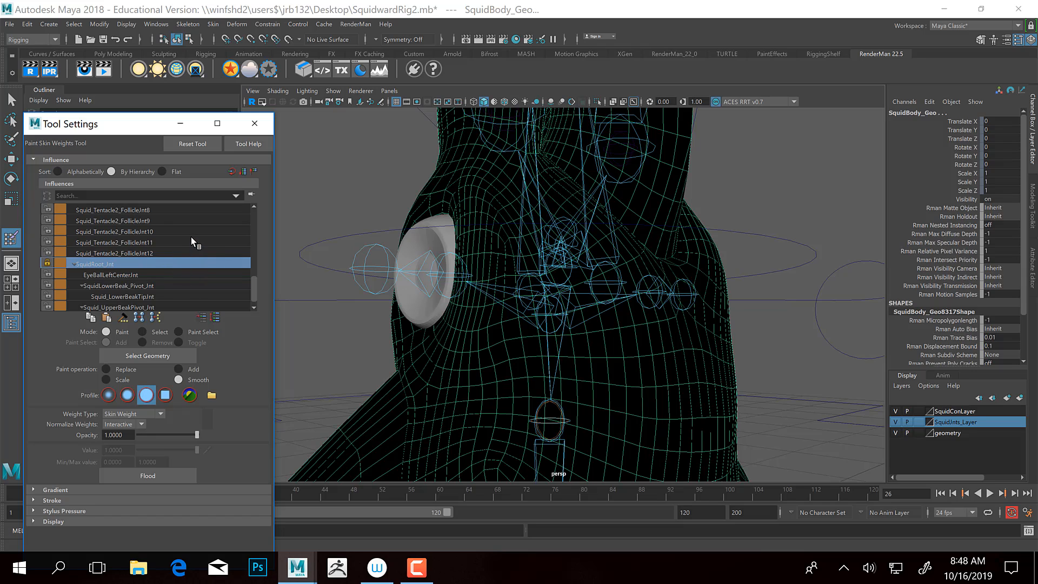
Examine the SquidRoot_Jnt weight display around the eyes and beak base from the front and the side
left_click_drag(643, 321, 573, 324, "alt")
scroll(200, 276, "down", 1)
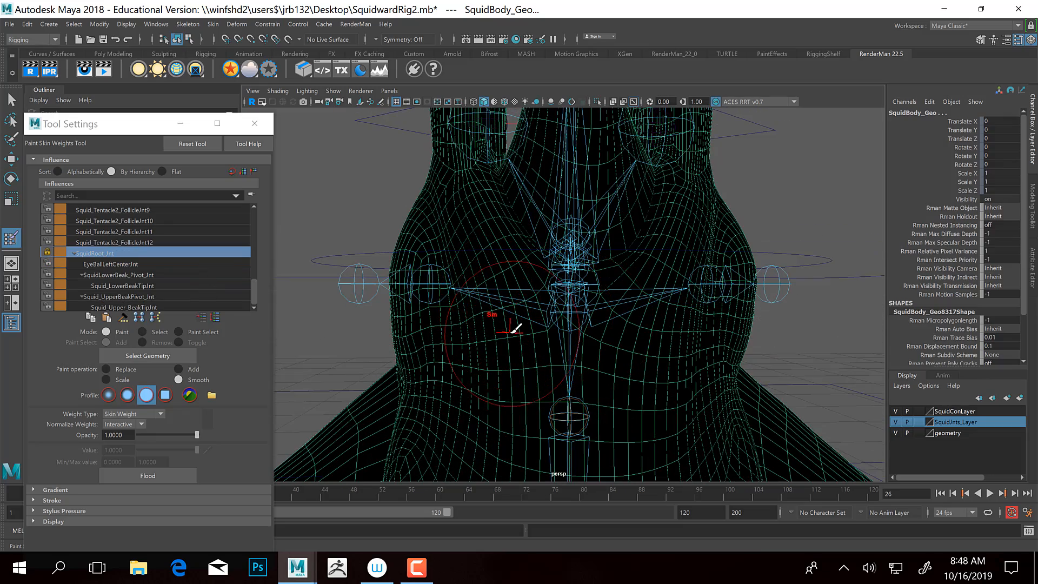
middle_click_drag(625, 332, 577, 362, "alt")
right_click_drag(576, 361, 606, 348, "alt")
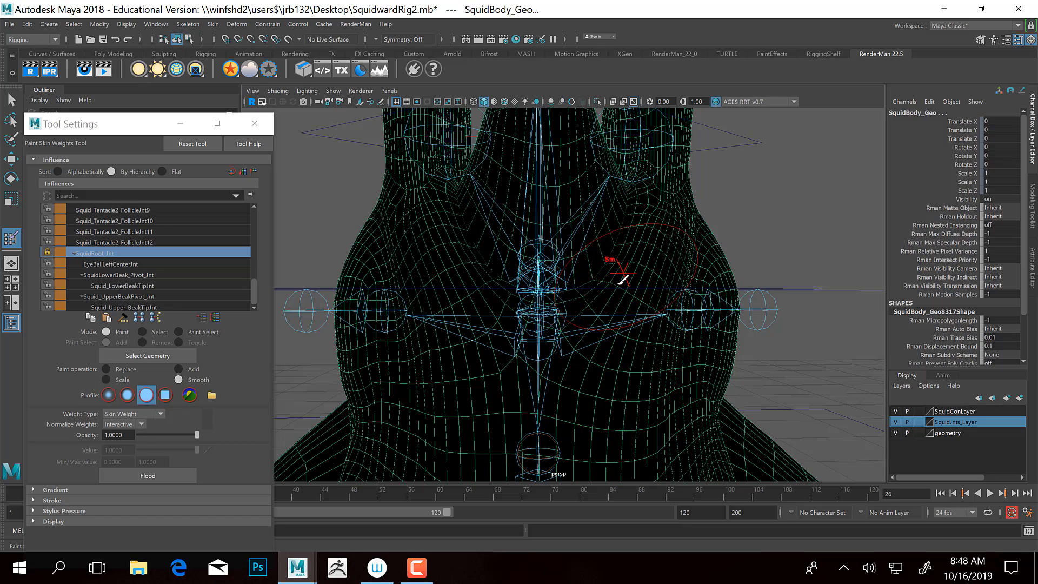
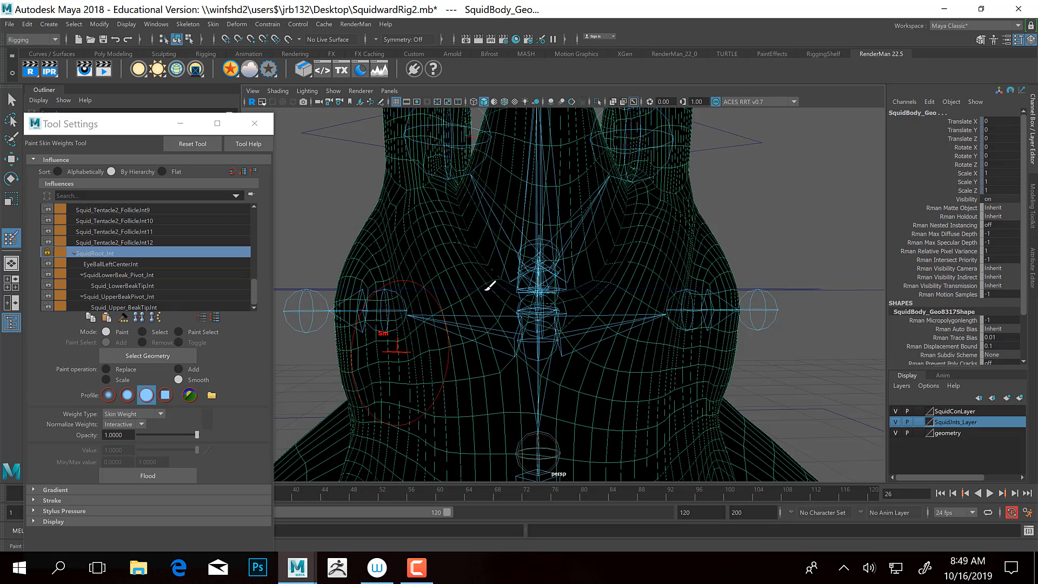
mouse_move(486, 273)
middle_mouse_down("alt")
mouse_move(520, 334)
mouse_move(508, 294)
middle_mouse_up("alt")
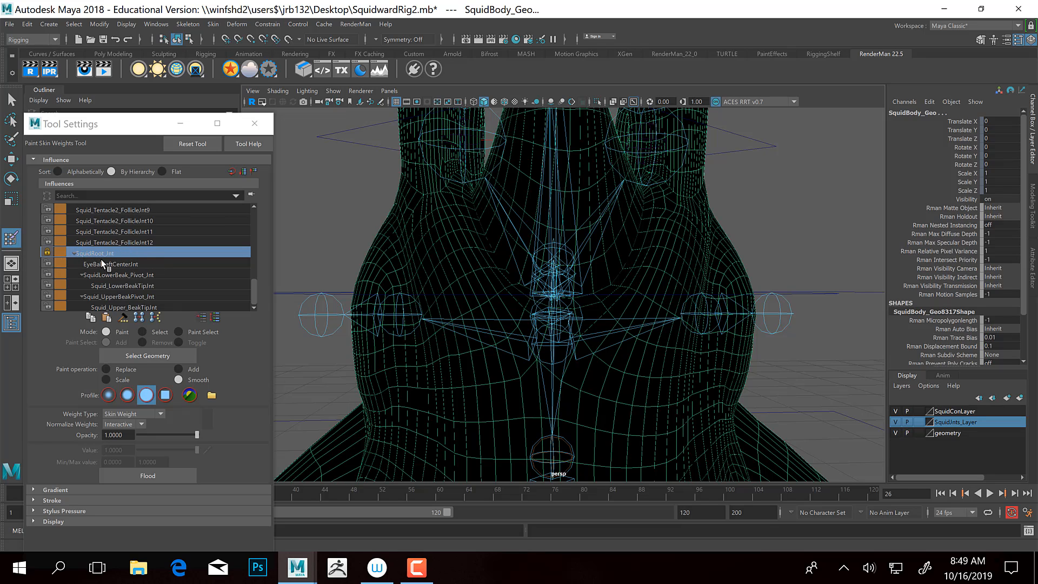
mouse_move(607, 338)
left_mouse_down("alt")
mouse_move(537, 317)
mouse_move(526, 335)
mouse_move(527, 324)
left_mouse_up("alt")
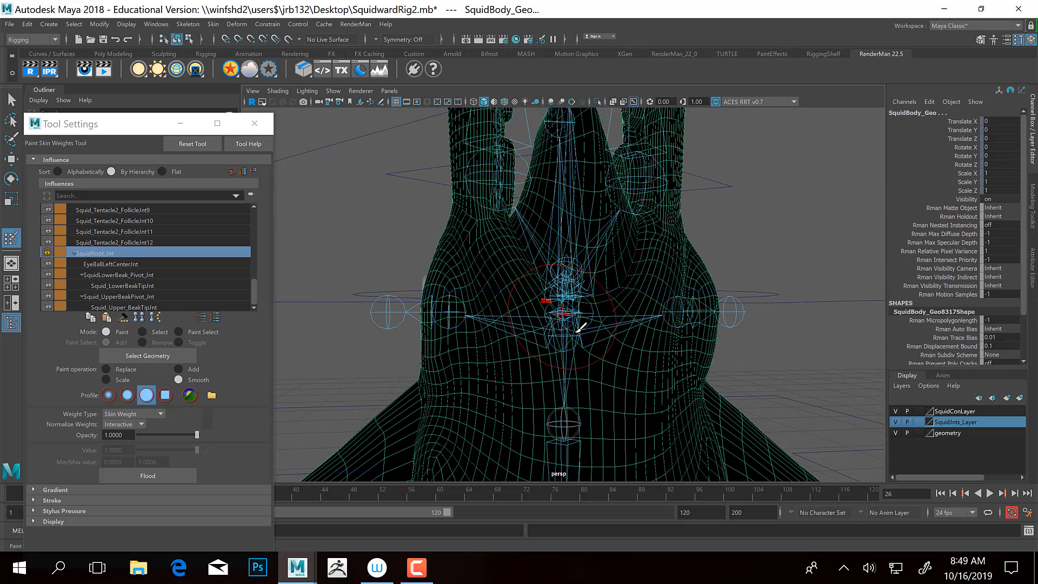
scroll(530, 367, "up", 3)
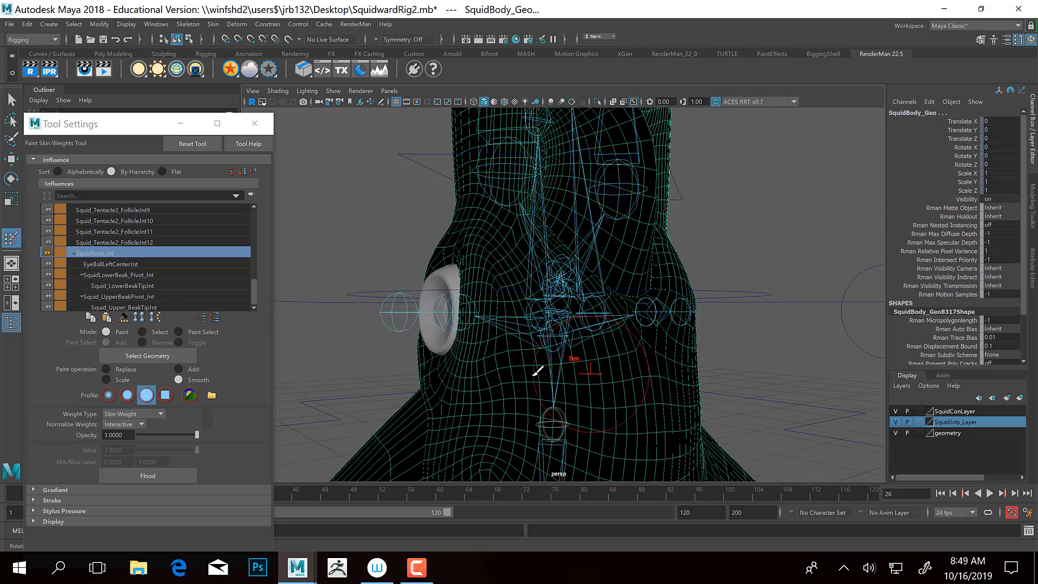
Scrub the timeline briefly, undo the time change, and inspect the eye region from the side
left_click_drag(352, 486, 298, 481)
key("ctrl+z")
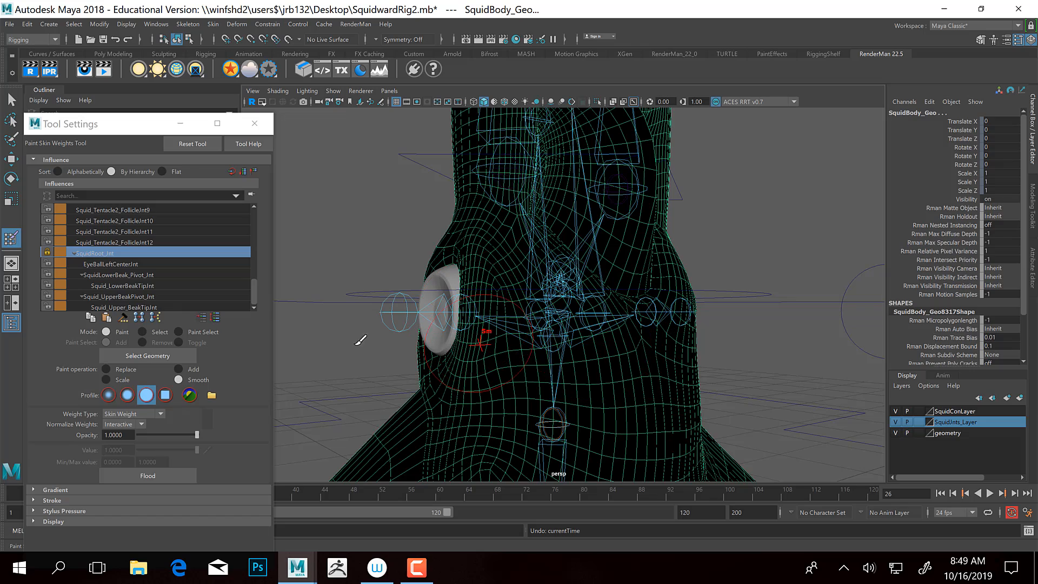
left_click(179, 122)
left_click_drag(425, 331, 424, 308, "alt")
left_click_drag(500, 320, 534, 283, "alt")
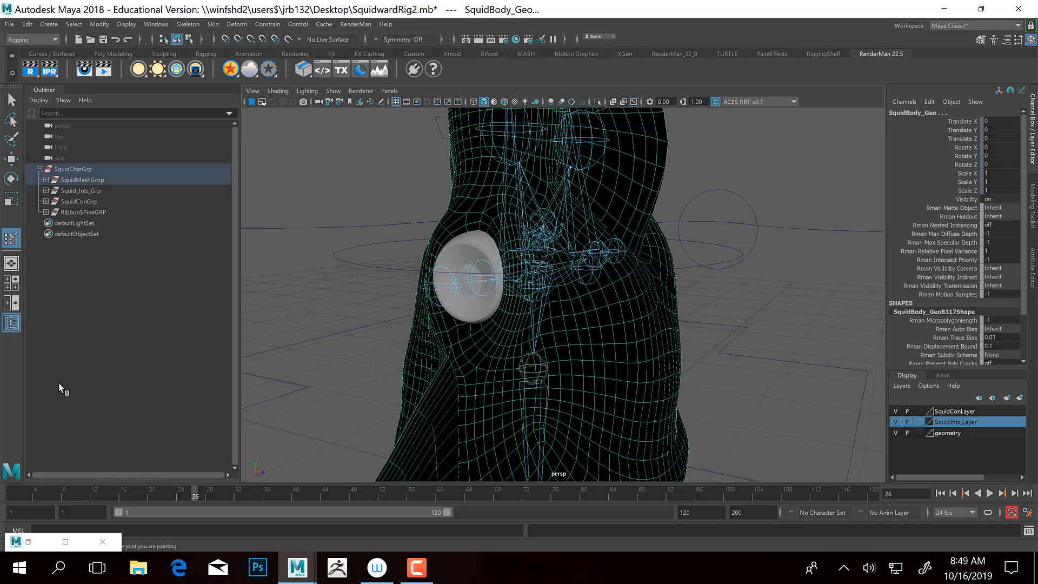
left_click(36, 542)
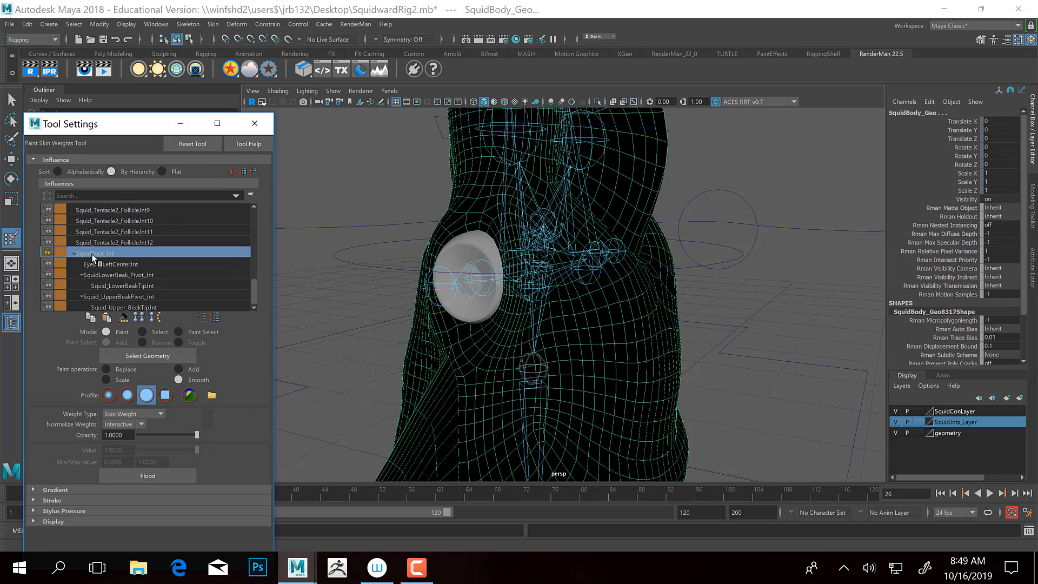
Unlock SquidRoot_Jnt's weights and set the paint operation to Replace
left_click(48, 251)
left_click_drag(638, 321, 609, 308, "alt")
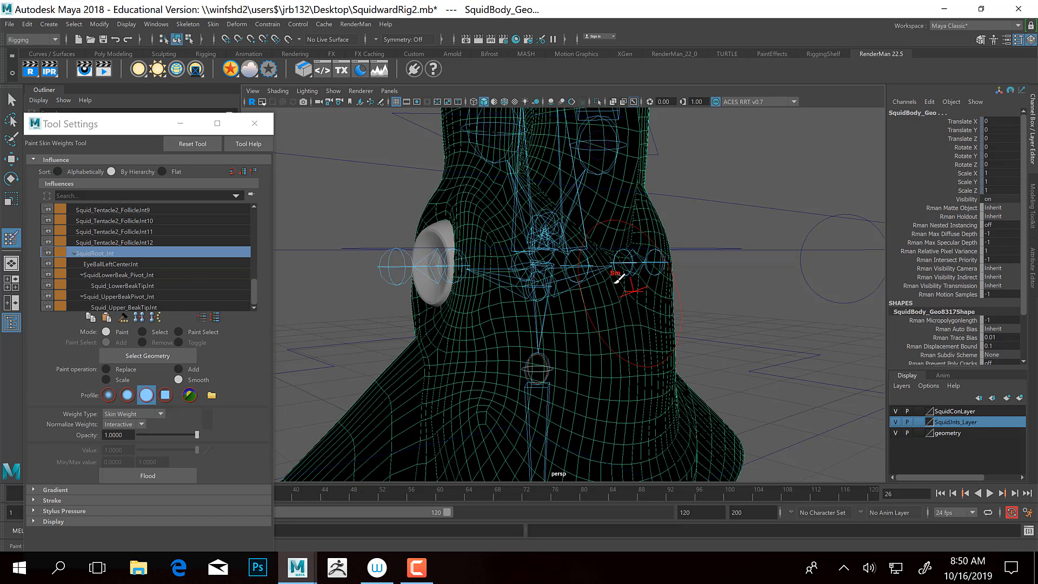
left_click(122, 369)
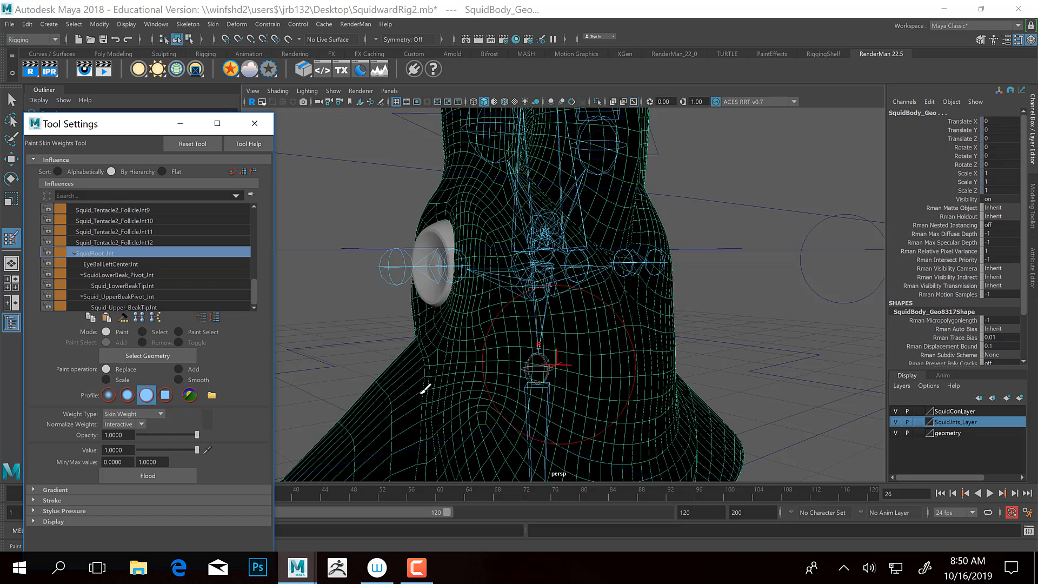
Try painting SquidRoot_Jnt influence around the body at eye level with the brush opacity at 0.4259
left_click_drag(158, 433, 164, 433)
mouse_move(580, 306)
left_mouse_down("alt")
mouse_move(566, 319)
mouse_move(545, 294)
mouse_move(475, 292)
left_mouse_up("alt")
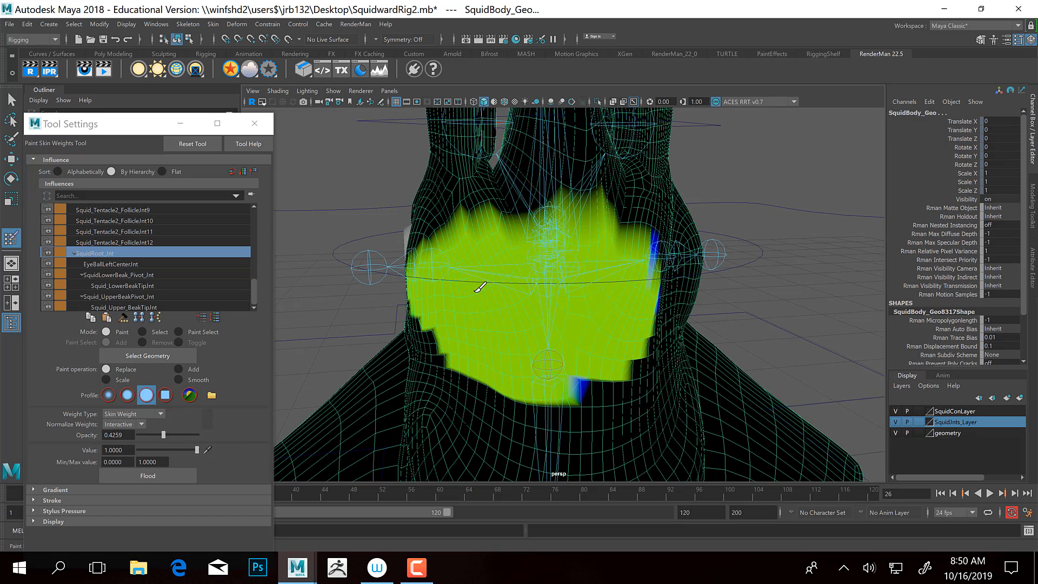
mouse_move(560, 309)
left_mouse_down("alt")
mouse_move(572, 334)
mouse_move(545, 328)
mouse_move(561, 307)
mouse_move(596, 296)
left_mouse_up("alt")
mouse_move(586, 298)
left_mouse_down("alt")
mouse_move(602, 312)
mouse_move(585, 324)
mouse_move(514, 325)
left_mouse_up("alt")
mouse_move(525, 364)
left_mouse_down("alt")
mouse_move(600, 364)
mouse_move(564, 314)
left_mouse_up("alt")
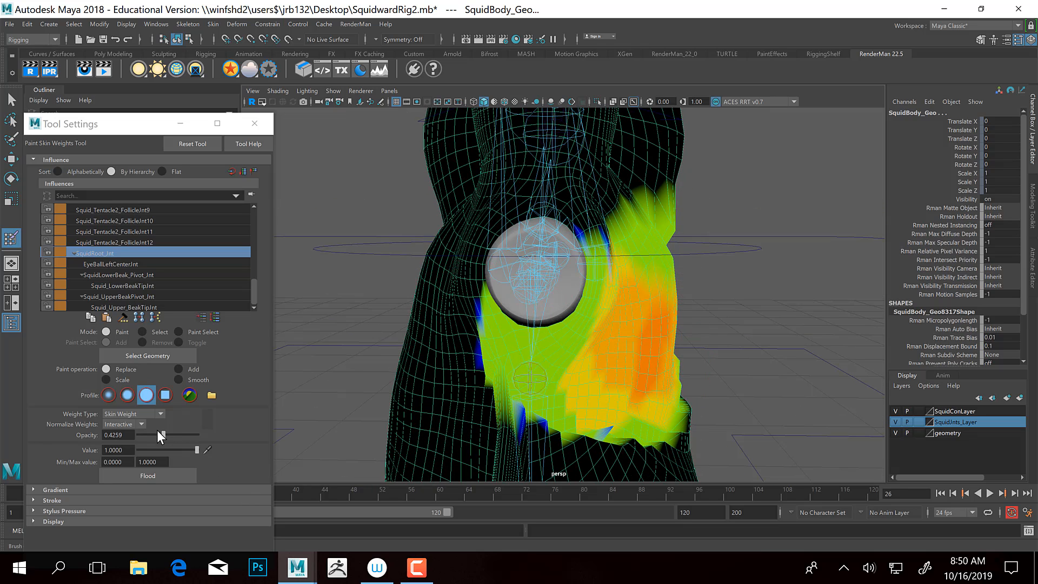
Lower the brush opacity to 0.1574 and undo the heavy SquidRoot_Jnt strokes around the eye area
left_click_drag(153, 432, 147, 434)
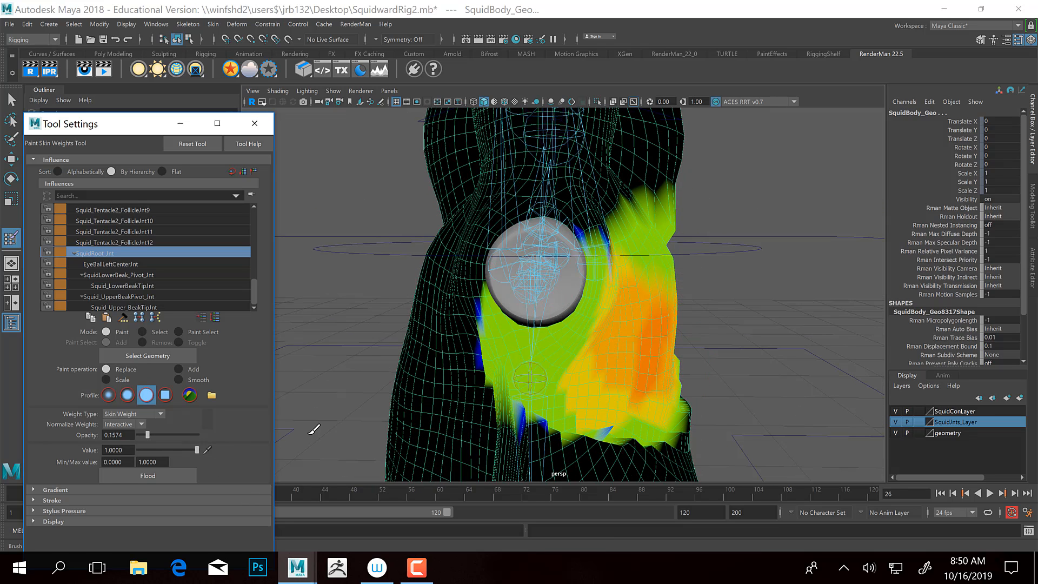
key("ctrl+z")
key("ctrl+z")
key("ctrl+z")
key("ctrl+z")
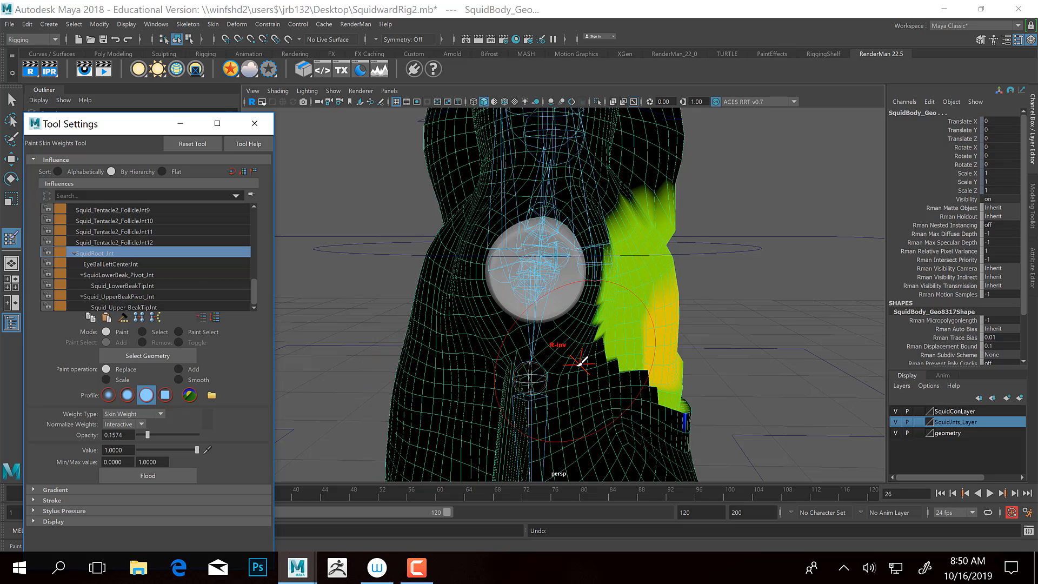
Paint SquidRoot_Jnt influence in a band around the body at eye level with Replace at opacity 0.1574
left_click_drag(620, 372, 604, 372, "alt")
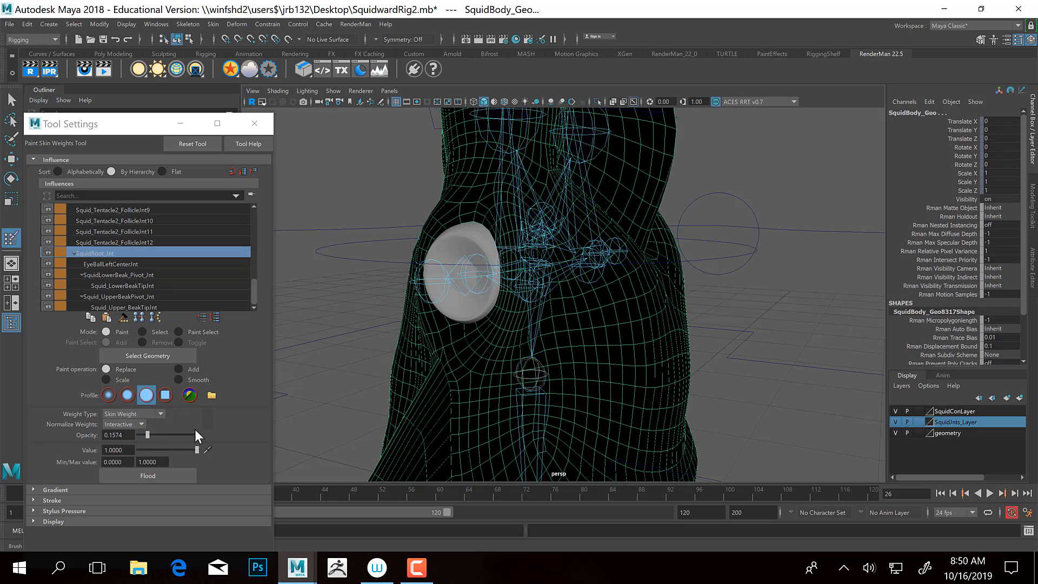
mouse_move(657, 318)
left_mouse_down("alt")
mouse_move(568, 335)
mouse_move(493, 317)
mouse_move(437, 278)
mouse_move(505, 299)
mouse_move(621, 283)
left_mouse_up("alt")
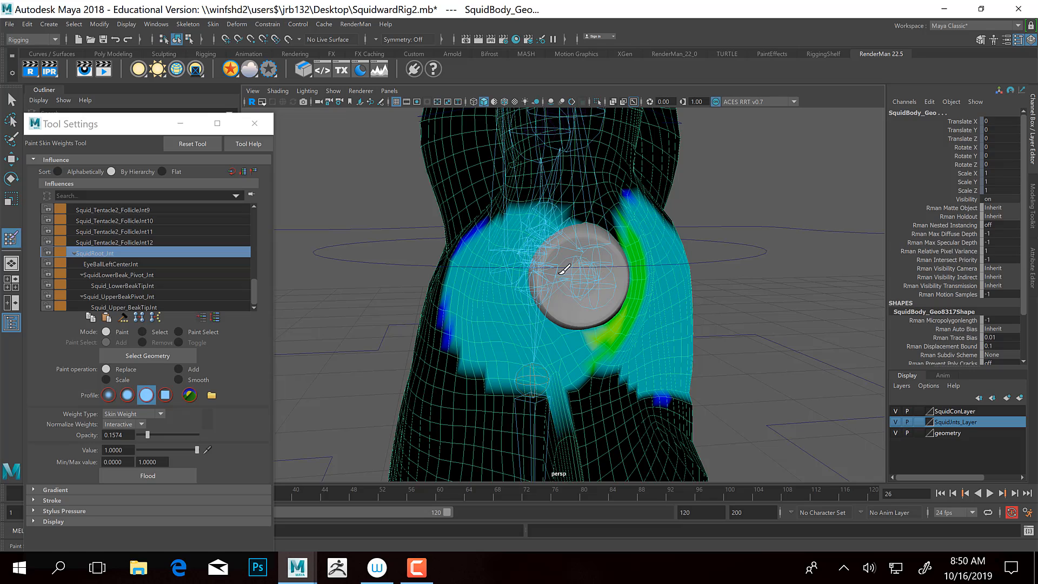
mouse_move(502, 300)
left_mouse_down("alt")
mouse_move(626, 301)
mouse_move(582, 328)
mouse_move(494, 308)
mouse_move(597, 299)
mouse_move(510, 266)
mouse_move(597, 277)
mouse_move(571, 326)
mouse_move(506, 348)
left_mouse_up("alt")
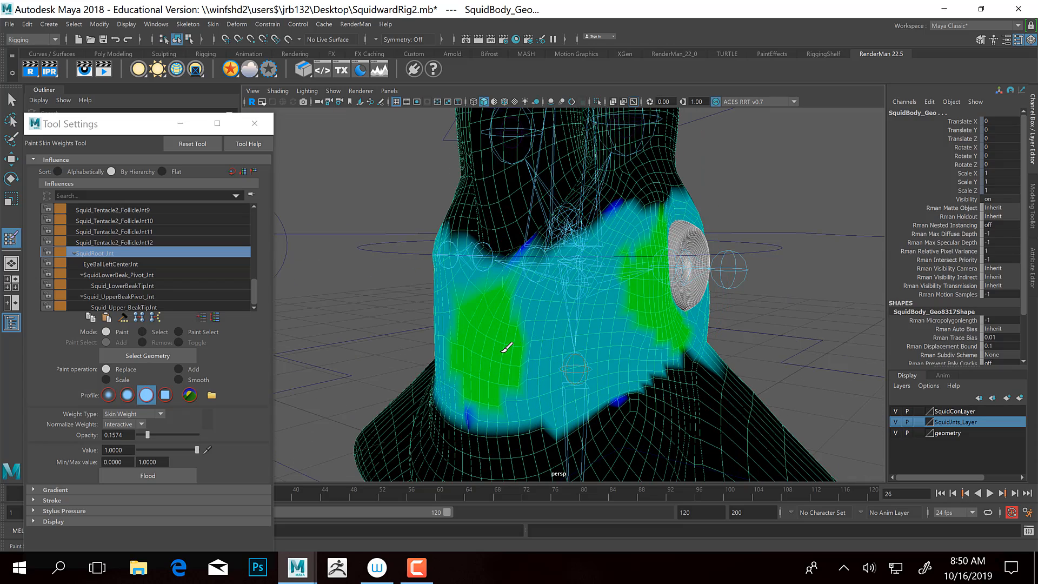
mouse_move(633, 304)
left_mouse_down()
mouse_move(532, 350)
mouse_move(622, 331)
mouse_move(480, 281)
mouse_move(590, 294)
mouse_move(517, 258)
mouse_move(611, 288)
mouse_move(557, 330)
mouse_move(463, 340)
mouse_move(598, 335)
mouse_move(540, 329)
mouse_move(441, 284)
mouse_move(515, 295)
left_mouse_up()
left_click_drag(440, 284, 563, 300, "alt")
mouse_move(562, 300)
left_mouse_down()
mouse_move(509, 284)
mouse_move(614, 290)
mouse_move(519, 301)
mouse_move(595, 313)
mouse_move(563, 336)
mouse_move(489, 304)
mouse_move(566, 344)
left_mouse_up()
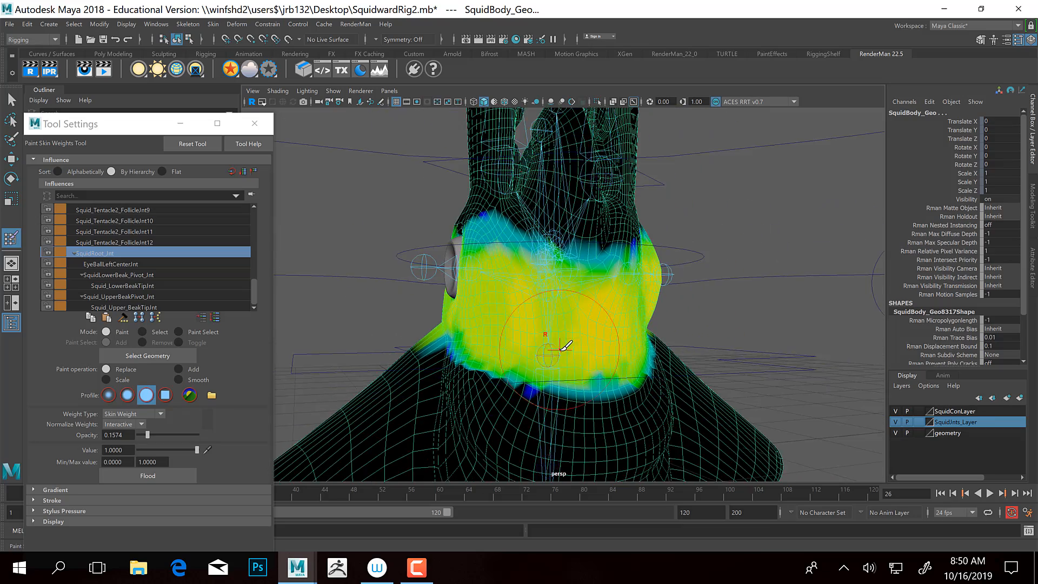
Play and scrub the animation around frame 26 to check how the painted eye area deforms
scroll(532, 366, "down", 3)
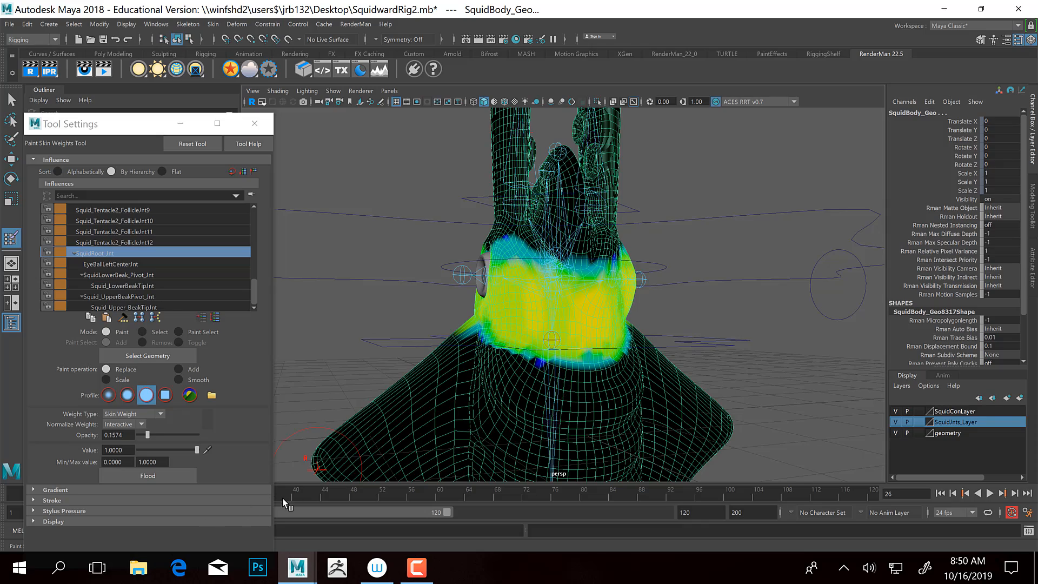
key("alt+v")
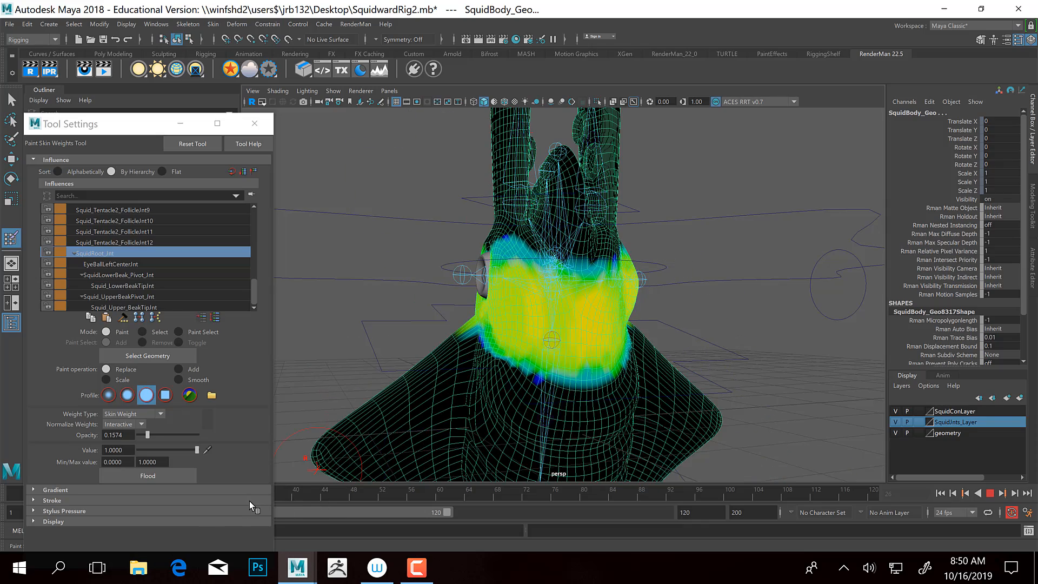
key("alt+v")
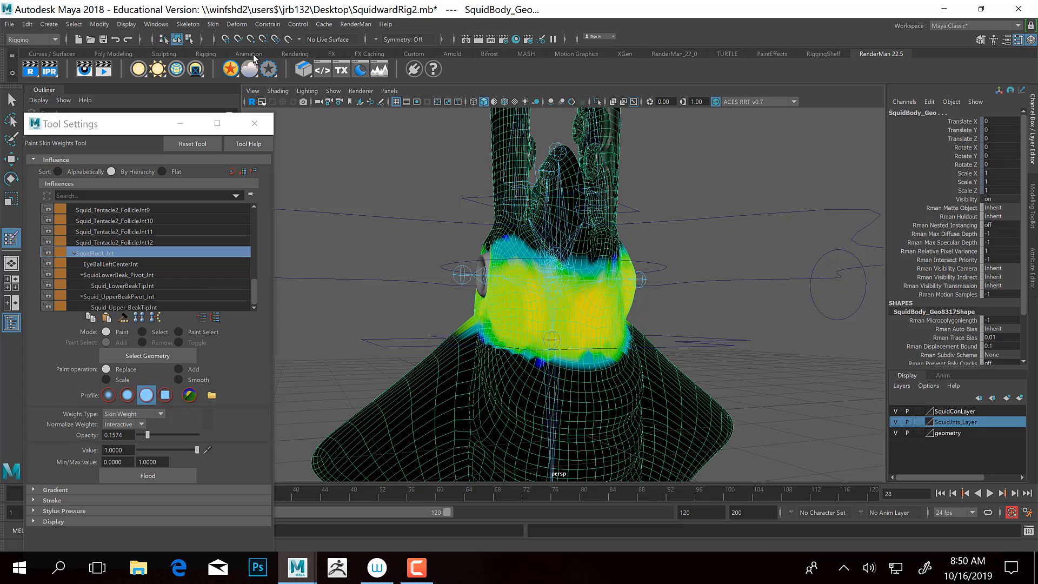
left_click(180, 123)
left_click_drag(498, 304, 378, 432, "alt")
mouse_move(170, 494)
left_mouse_down()
mouse_move(86, 493)
mouse_move(257, 497)
mouse_move(159, 489)
mouse_move(195, 493)
left_mouse_up()
left_click_drag(670, 324, 599, 354, "alt")
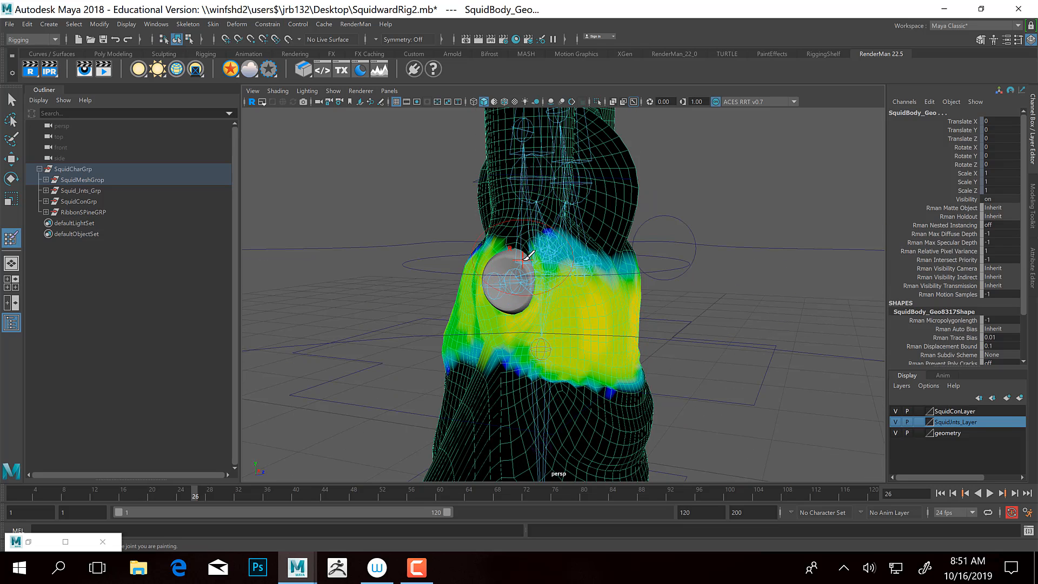
Raise the brush opacity to 0.3472 and paint more SquidRoot_Jnt influence around both eyes and the body between them
double_click(24, 541)
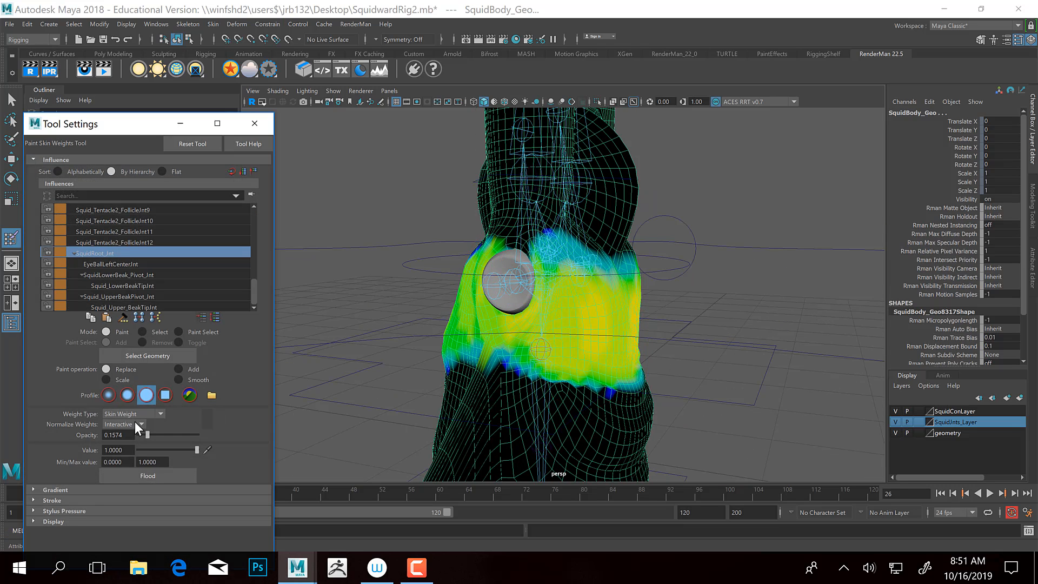
left_click_drag(154, 432, 158, 434)
left_click_drag(508, 265, 526, 260)
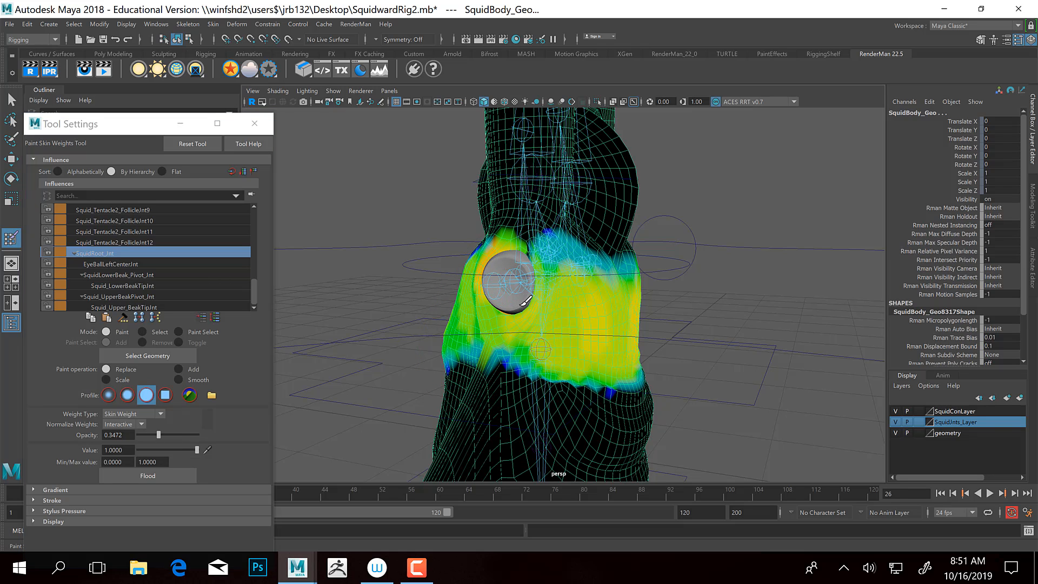
right_click_drag(522, 304, 621, 343, "alt")
left_click_drag(470, 314, 542, 310, "alt")
left_click_drag(482, 273, 543, 309)
left_click_drag(597, 290, 535, 294, "alt")
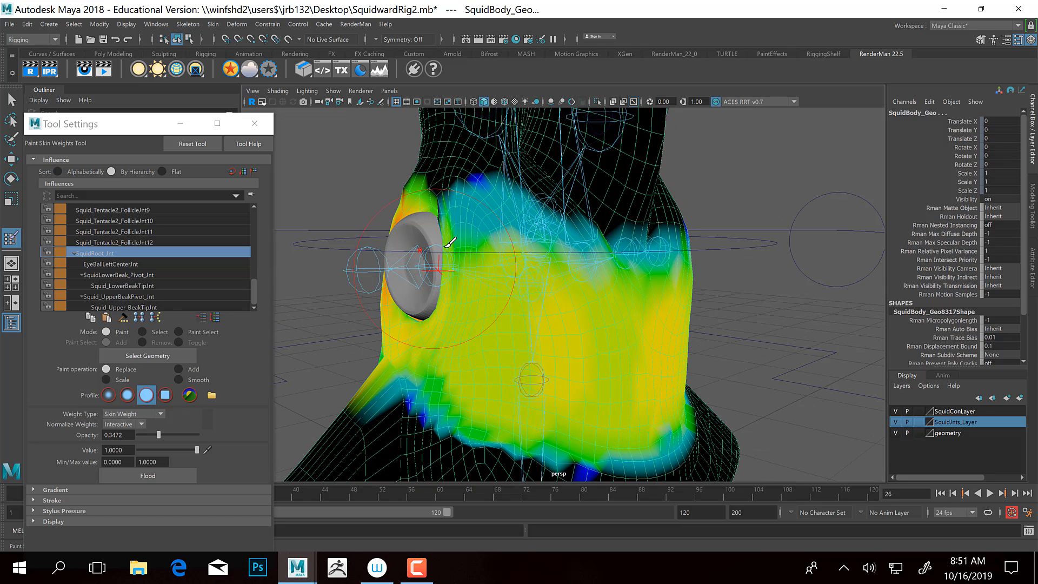
mouse_move(449, 242)
left_mouse_down()
mouse_move(507, 312)
mouse_move(407, 319)
left_mouse_up()
mouse_move(546, 225)
left_mouse_down()
mouse_move(545, 314)
mouse_move(626, 216)
mouse_move(656, 233)
mouse_move(605, 292)
mouse_move(595, 274)
left_mouse_up()
mouse_move(500, 320)
left_mouse_down("alt")
mouse_move(564, 297)
mouse_move(538, 313)
mouse_move(541, 300)
left_mouse_up("alt")
left_click_drag(573, 331, 508, 321, "alt")
Set the paint operation to Smooth and flood SquidRoot_Jnt's weights repeatedly
left_click(179, 380)
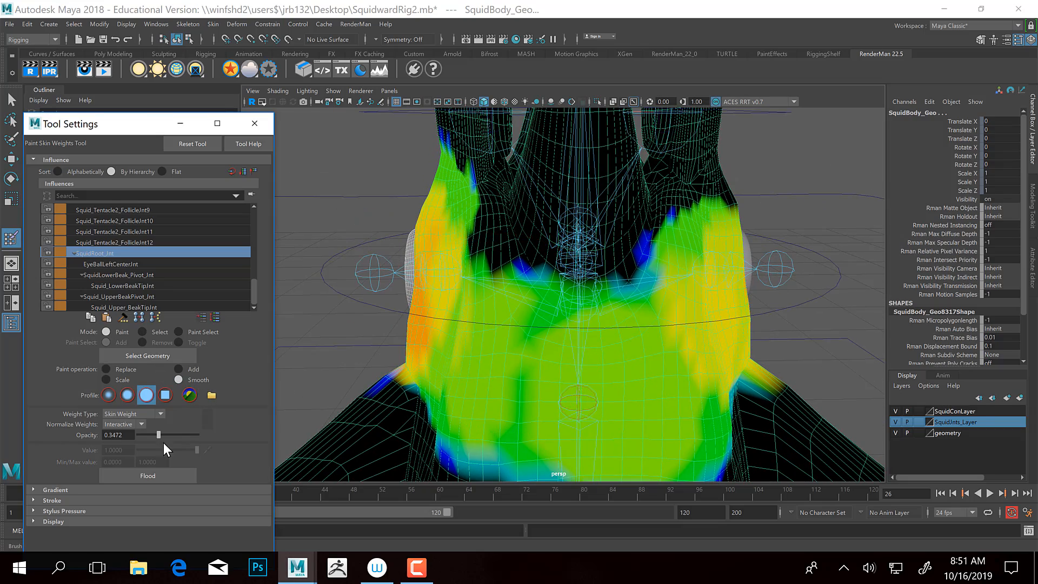
left_click(151, 476)
left_click(153, 475)
left_click(182, 469)
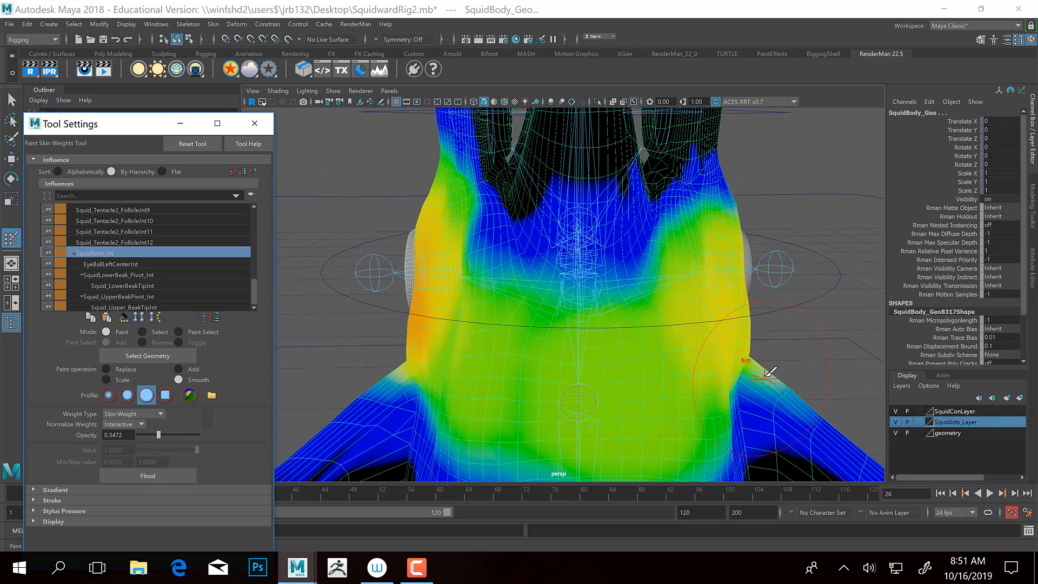
Choose the softest brush profile and smooth SquidRoot_Jnt's weights around the eyeball
left_click_drag(772, 371, 688, 356, "alt")
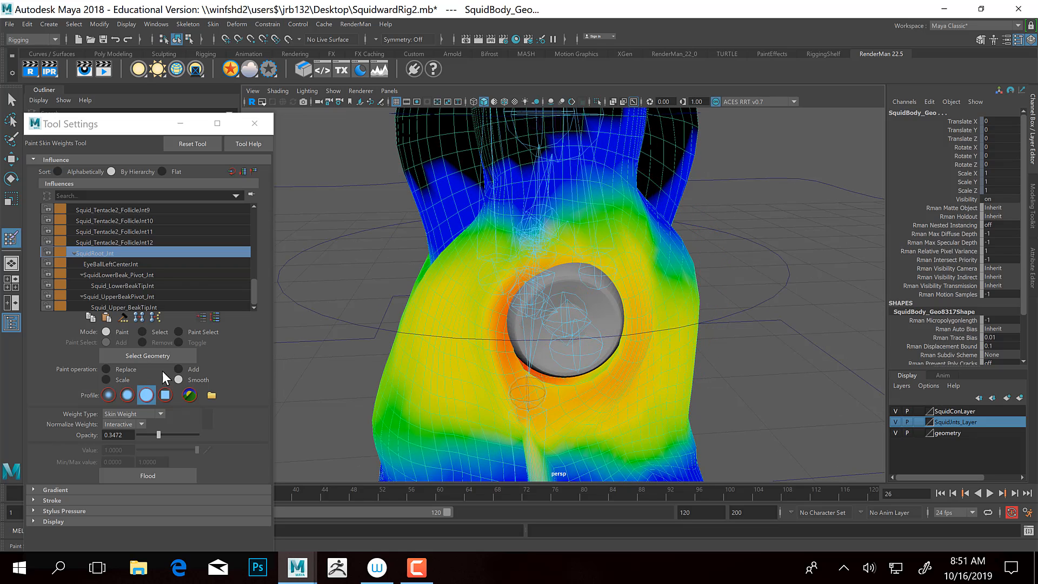
left_click(108, 397)
left_click_drag(587, 247, 512, 267)
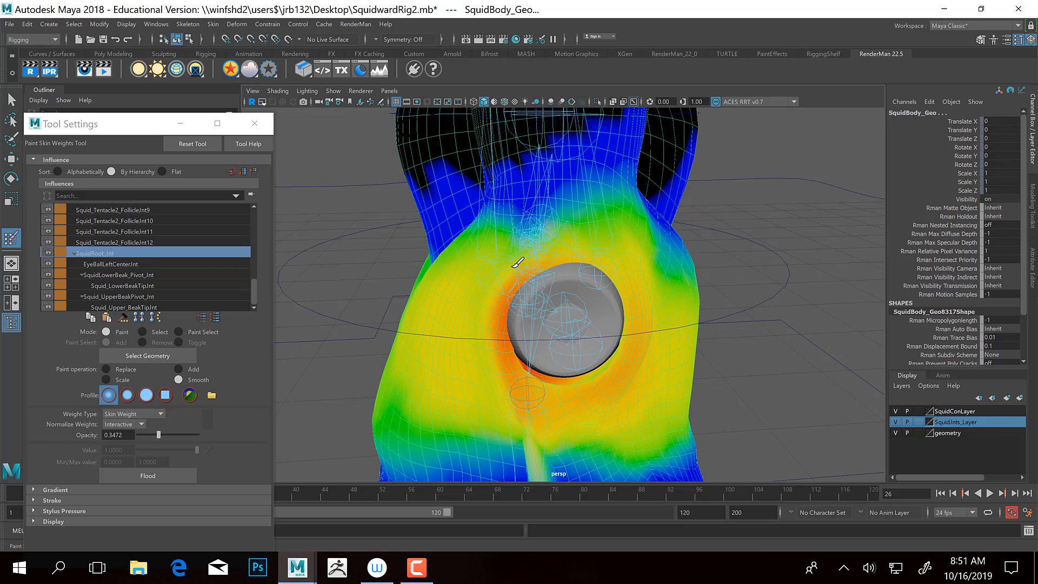
mouse_move(529, 344)
left_mouse_down()
mouse_move(510, 332)
mouse_move(536, 310)
mouse_move(495, 316)
left_mouse_up()
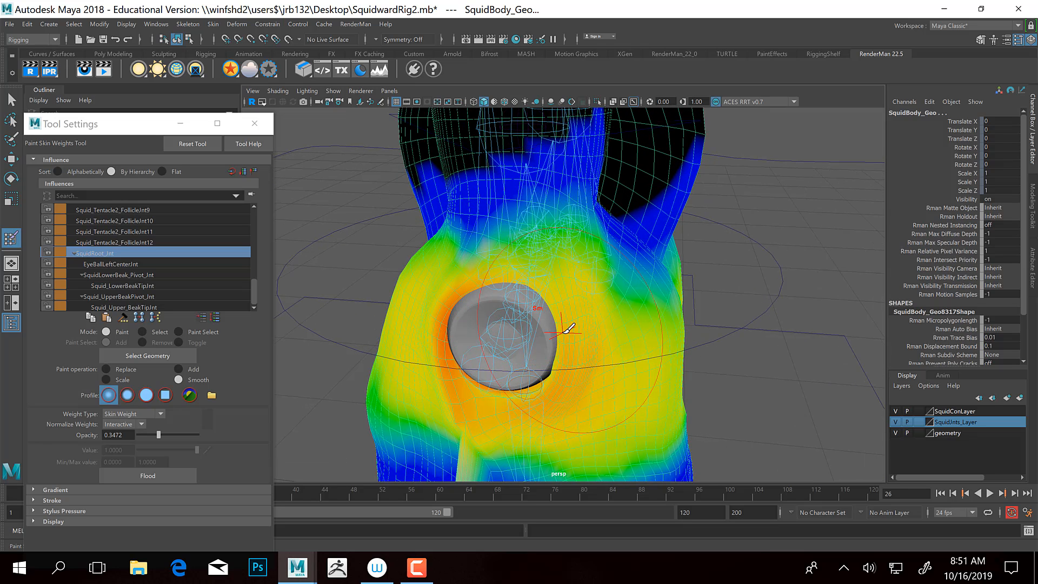
left_click_drag(562, 309, 559, 313)
mouse_move(491, 266)
left_mouse_down("alt")
mouse_move(677, 327)
mouse_move(619, 343)
mouse_move(616, 303)
left_mouse_up("alt")
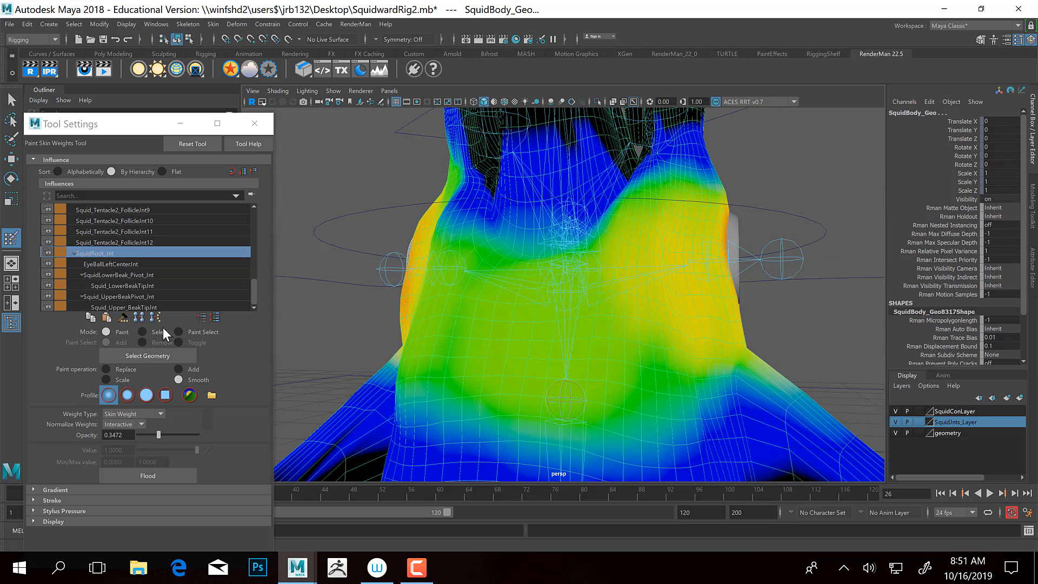
Return to Replace and strengthen SquidRoot_Jnt's influence across the body between and below the eyes
left_click(130, 369)
left_click_drag(649, 371, 711, 331, "alt")
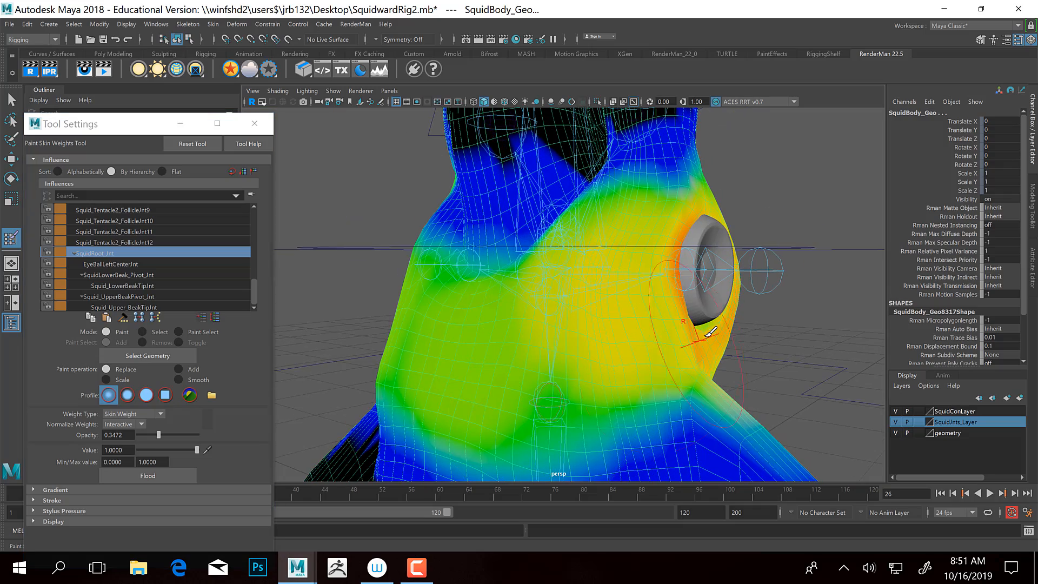
mouse_move(627, 305)
left_mouse_down()
mouse_move(559, 323)
mouse_move(440, 329)
left_mouse_up()
mouse_move(473, 331)
left_mouse_down("alt")
mouse_move(587, 313)
mouse_move(461, 260)
left_mouse_up("alt")
mouse_move(461, 260)
left_mouse_down("alt")
mouse_move(586, 302)
mouse_move(608, 322)
left_mouse_up("alt")
mouse_move(608, 322)
left_mouse_down()
mouse_move(461, 347)
mouse_move(638, 327)
mouse_move(486, 314)
mouse_move(413, 286)
left_mouse_up()
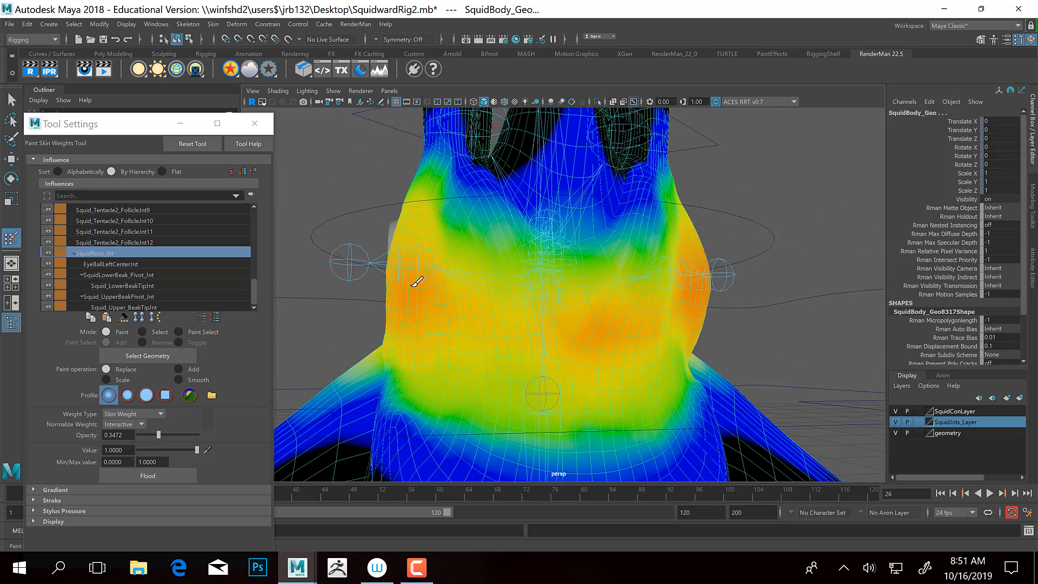
Flood SquidRoot_Jnt's weights with Smooth and check the blend from the eye band into the fins and tentacles
left_click_drag(627, 379, 639, 386, "alt")
right_click_drag(639, 386, 486, 290, "alt")
left_click_drag(487, 290, 519, 325, "alt")
left_click(194, 381)
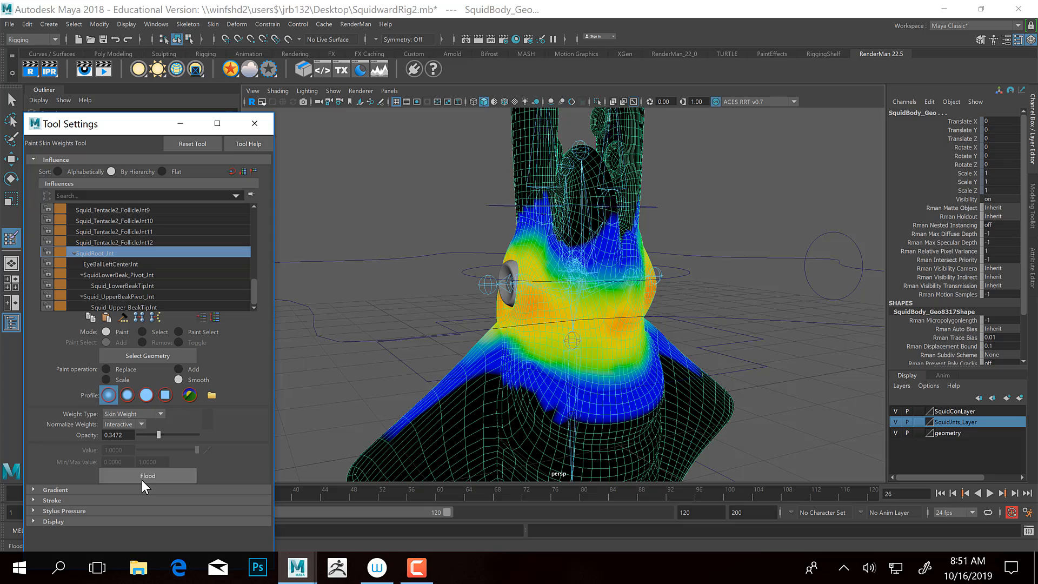
left_click(142, 477)
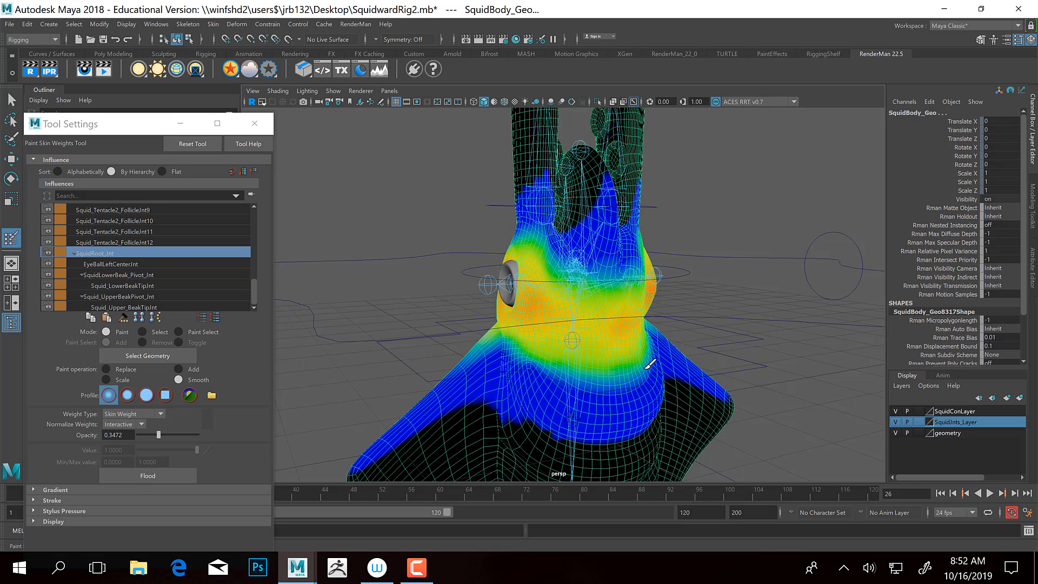
left_click_drag(618, 374, 610, 349, "alt")
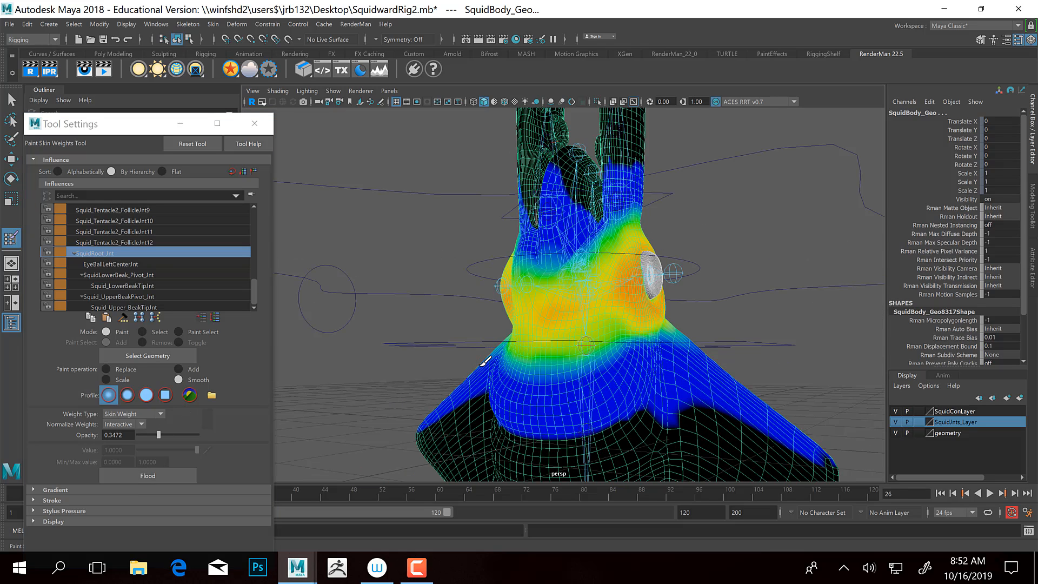
left_click_drag(485, 361, 626, 363, "alt")
Leave weight painting, play the animation to frame 54 and examine the mantel and eye region
key("q")
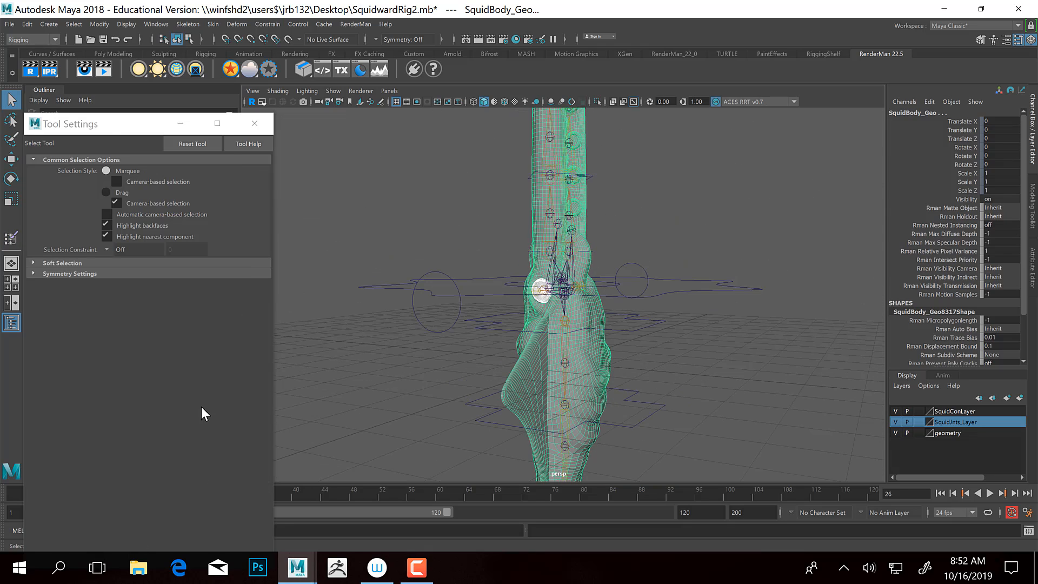
left_click(181, 124)
key("alt+v")
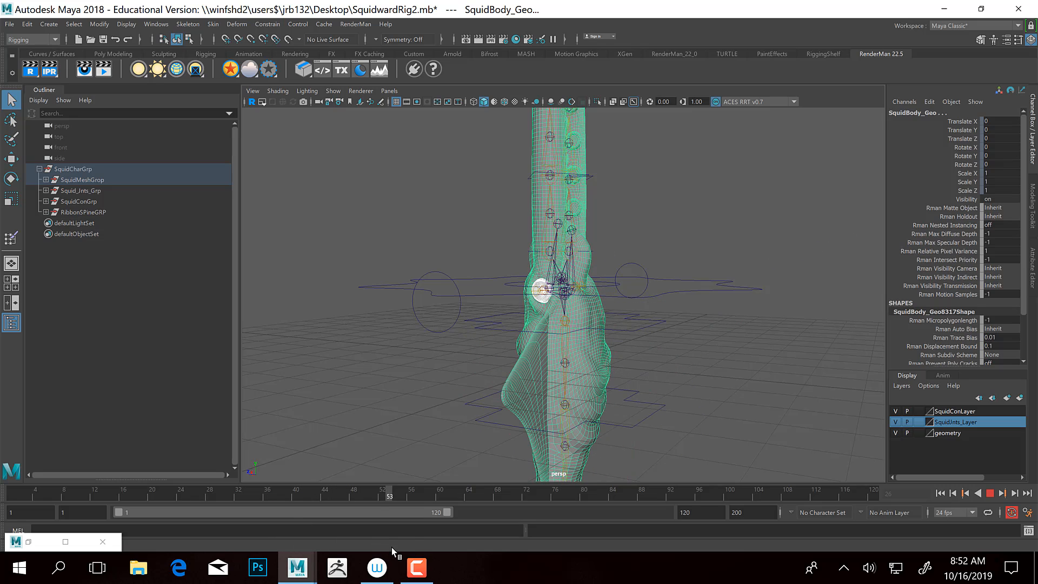
middle_click_drag(588, 386, 587, 326, "alt")
scroll(587, 326, "up", 5)
left_click_drag(529, 297, 557, 274, "alt")
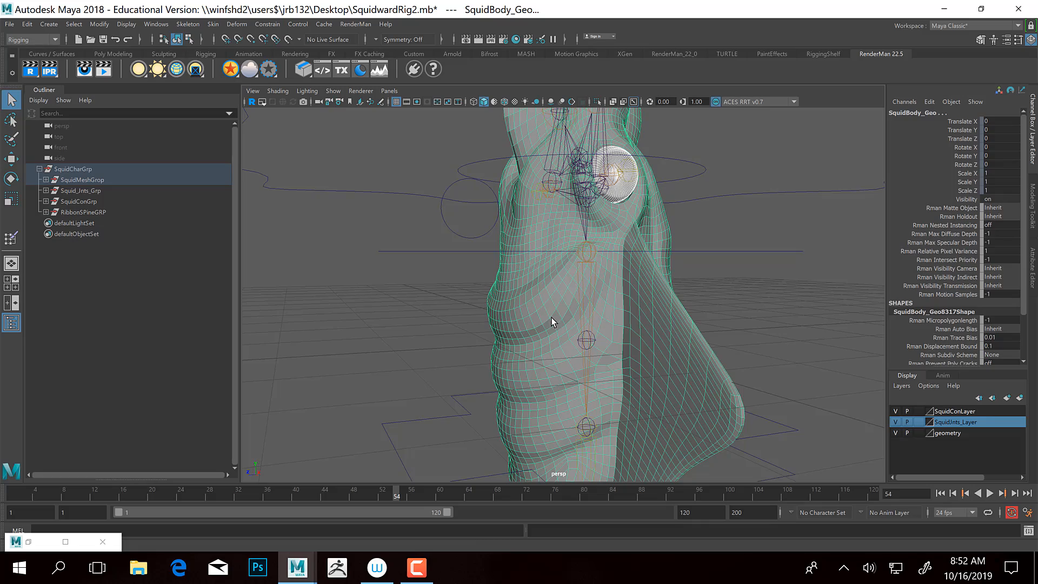
left_click_drag(553, 220, 575, 258, "alt")
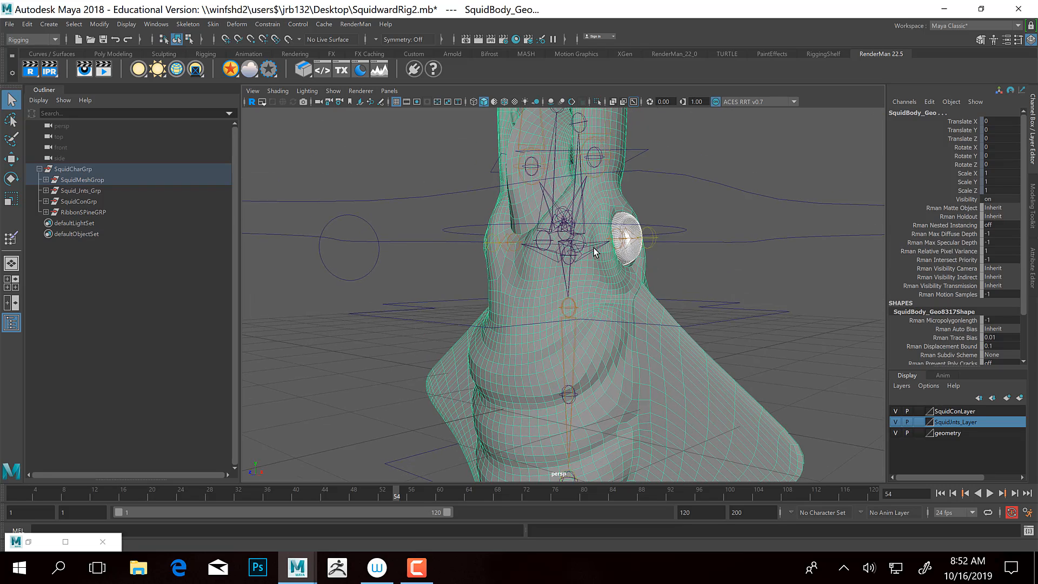
Run the animation to frame 36, inspect the bent mantel below the eyes and close the tool settings
scroll(599, 281, "up", 2)
left_click_drag(35, 498, 270, 515)
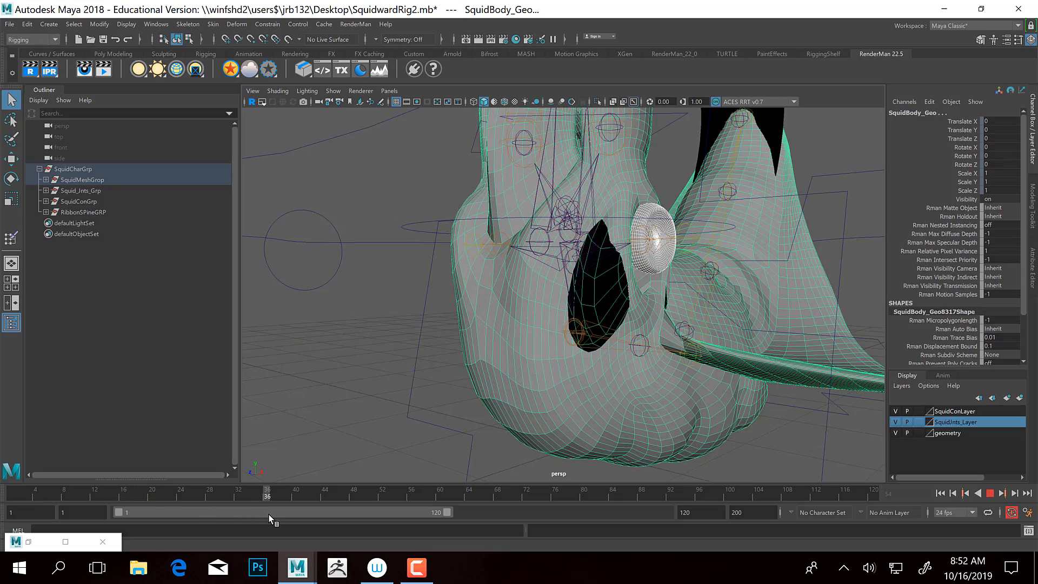
left_click_drag(478, 456, 569, 349, "alt")
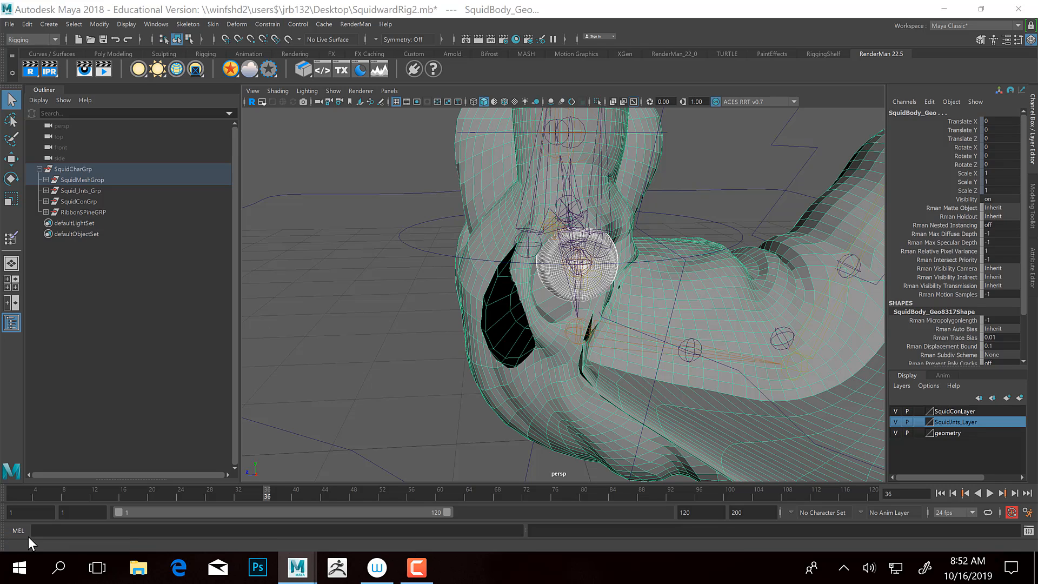
left_click(28, 540)
left_click(260, 121)
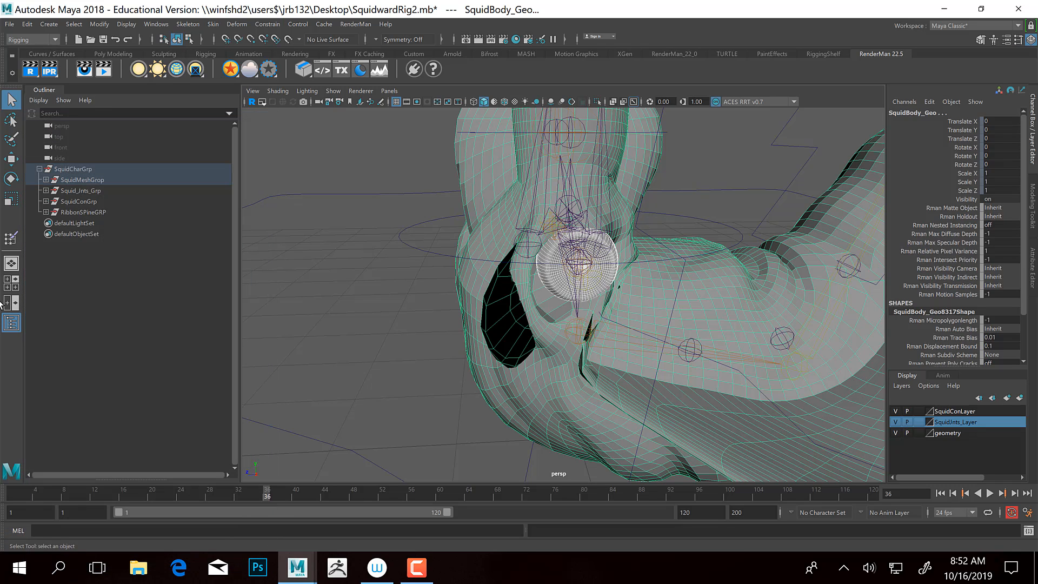
Resume skin weight painting and use Replace at value 1 to strengthen SquidRoot_Jnt in the low-weight hollow beside one eye
left_click(11, 238)
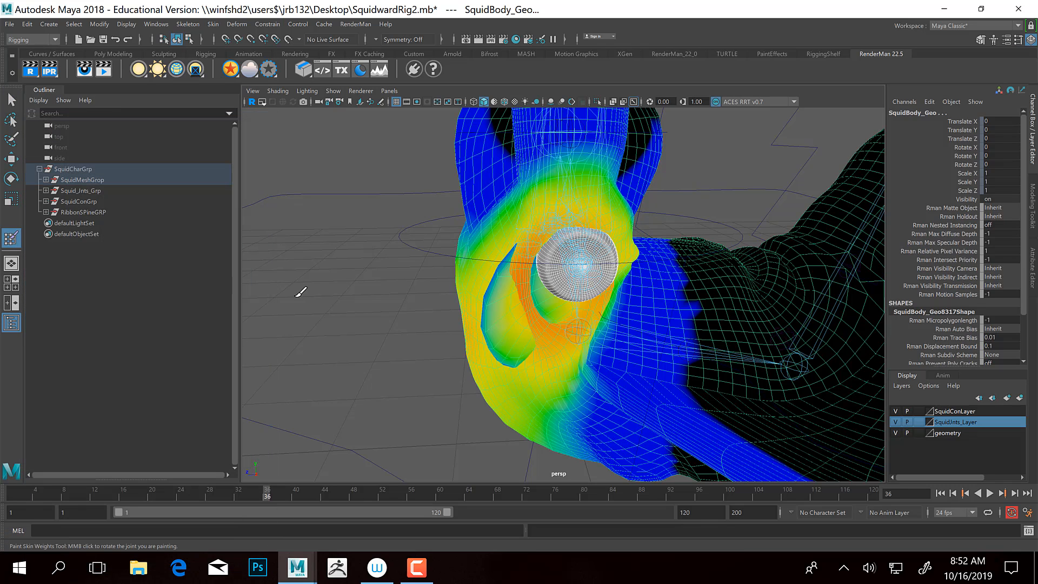
double_click(12, 241)
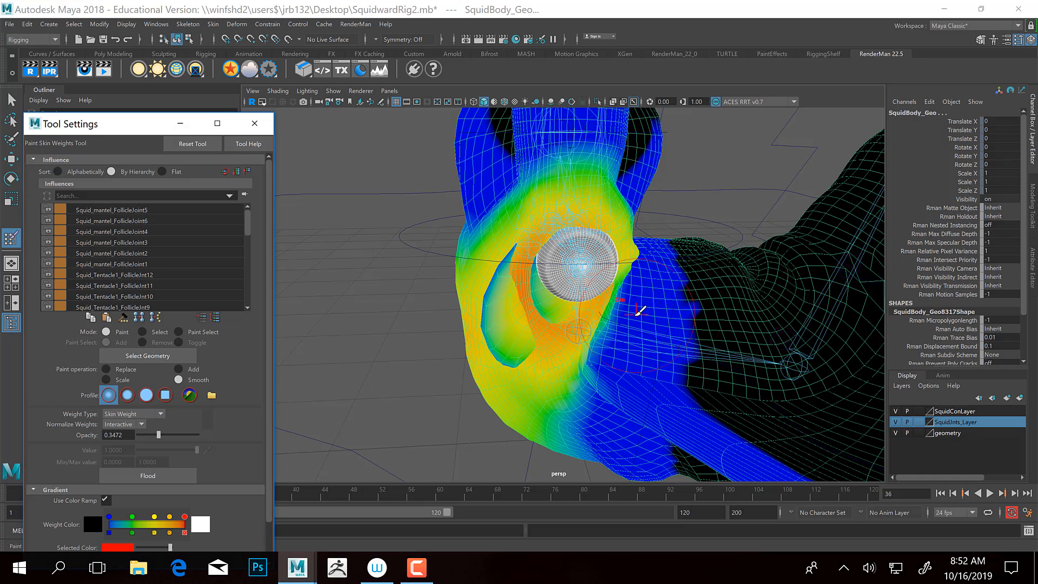
left_click_drag(639, 311, 580, 267, "alt")
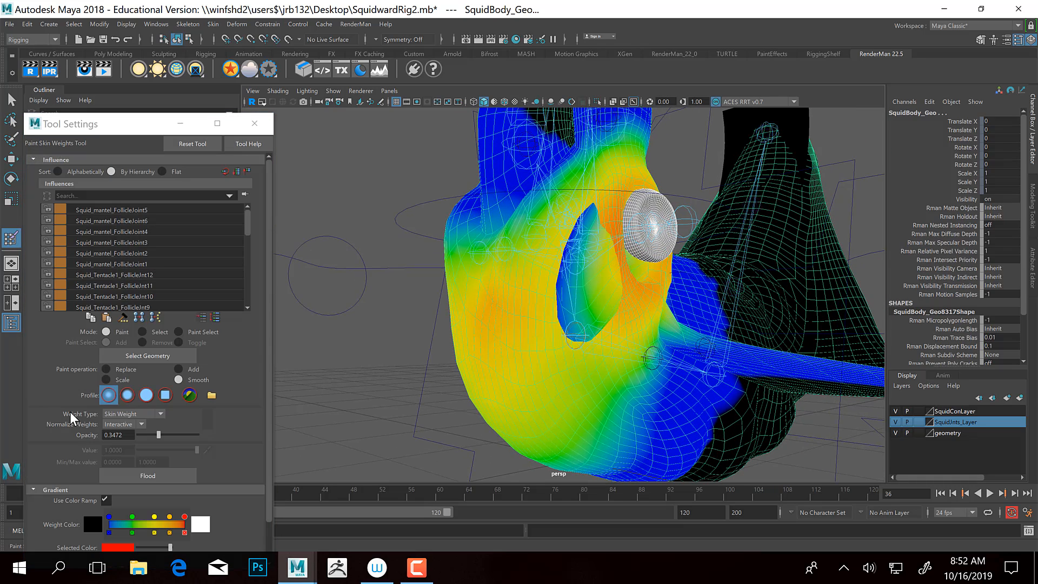
left_click(124, 368)
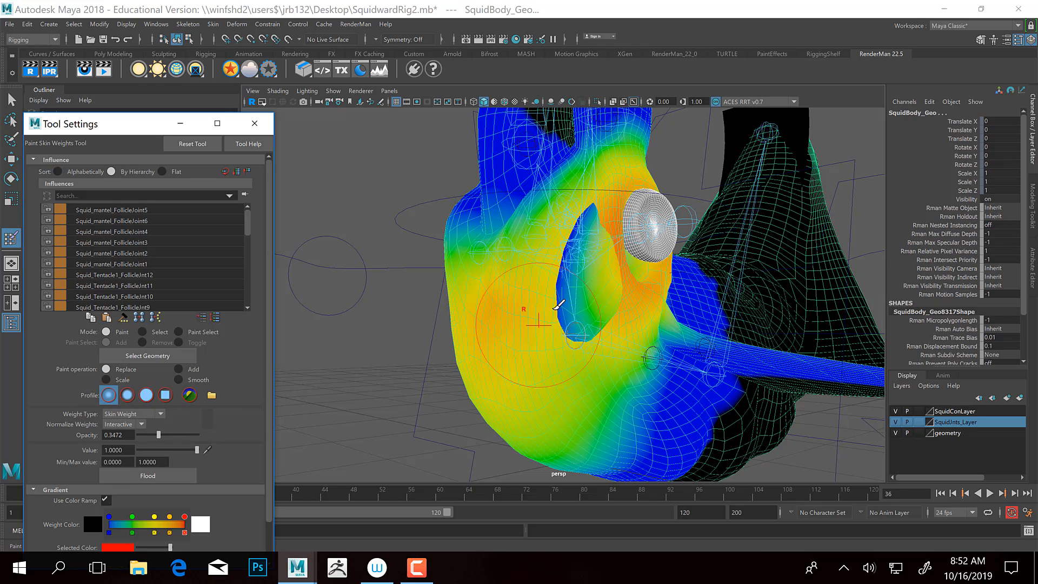
mouse_move(555, 309)
left_mouse_down()
mouse_move(592, 285)
mouse_move(581, 216)
mouse_move(612, 296)
left_mouse_up()
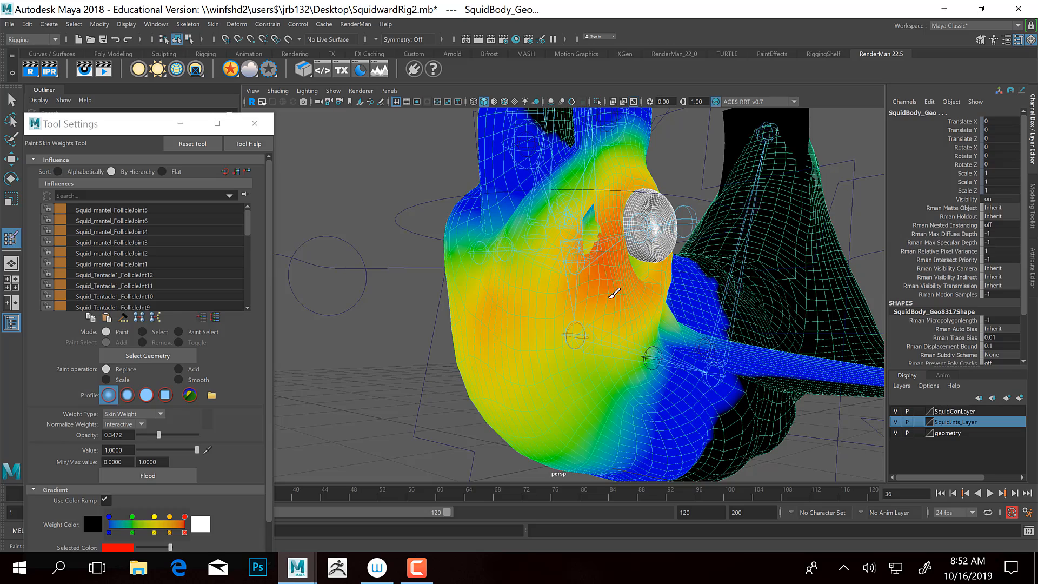
mouse_move(592, 254)
left_mouse_down()
mouse_move(594, 216)
mouse_move(609, 238)
left_mouse_up()
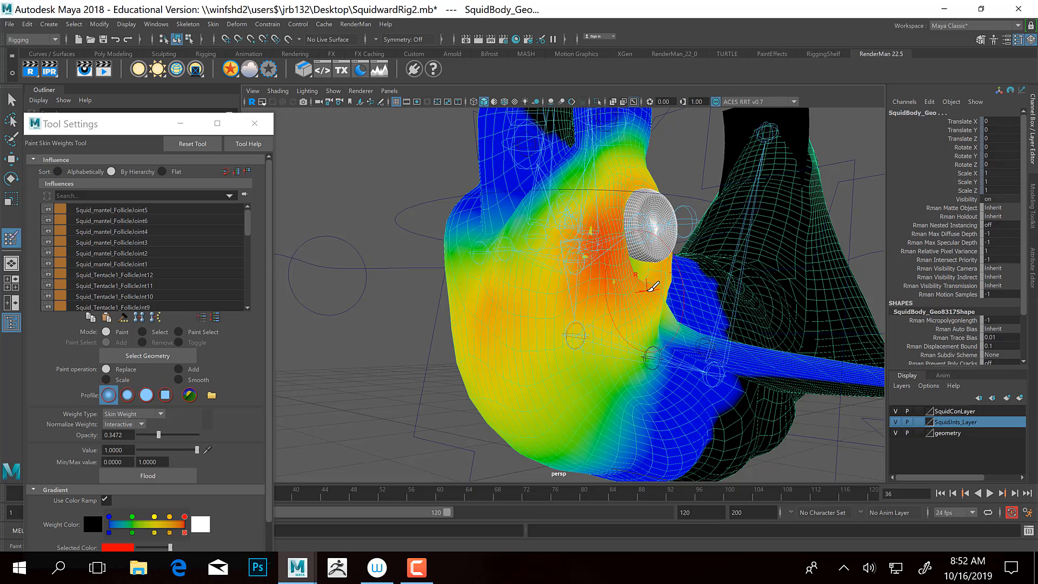
Switch to the soft brush profile at full opacity and paint full SquidRoot_Jnt weight in a ring around that eye
left_click_drag(648, 291, 607, 331, "alt")
middle_click_drag(607, 331, 612, 345, "alt")
right_click_drag(613, 344, 643, 346, "alt")
mouse_move(507, 216)
left_mouse_down()
mouse_move(507, 285)
mouse_move(509, 241)
left_mouse_up()
left_click(126, 396)
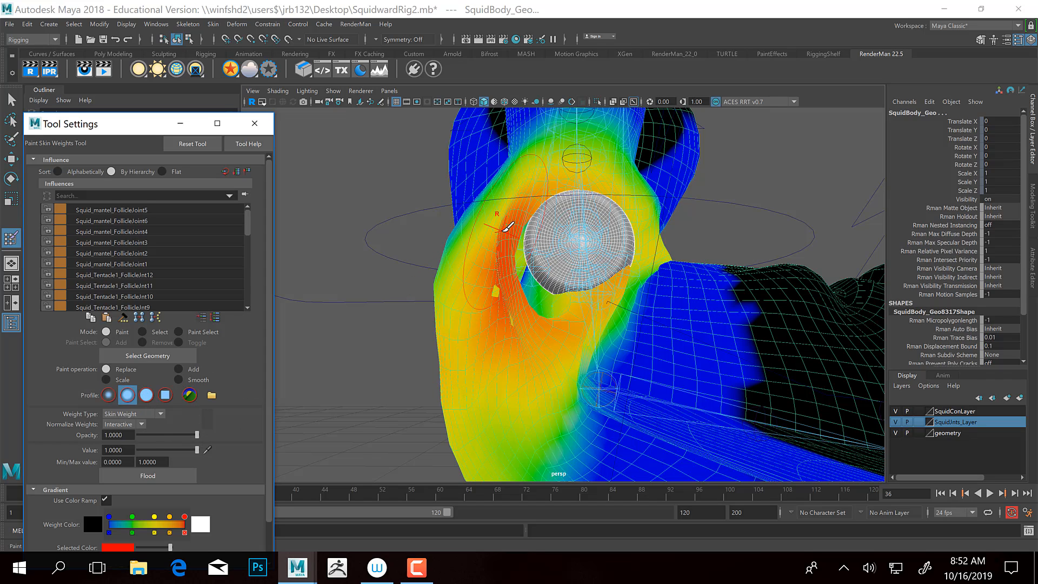
key("b")
mouse_move(505, 233)
left_mouse_down()
mouse_move(506, 219)
mouse_move(508, 303)
mouse_move(557, 346)
mouse_move(633, 243)
mouse_move(487, 195)
mouse_move(481, 254)
mouse_move(495, 308)
left_mouse_up()
mouse_move(494, 308)
left_mouse_down("alt")
mouse_move(510, 289)
mouse_move(610, 318)
mouse_move(646, 273)
mouse_move(573, 286)
left_mouse_up("alt")
mouse_move(562, 325)
left_mouse_down()
mouse_move(594, 346)
mouse_move(631, 303)
mouse_move(585, 284)
mouse_move(578, 252)
left_mouse_up()
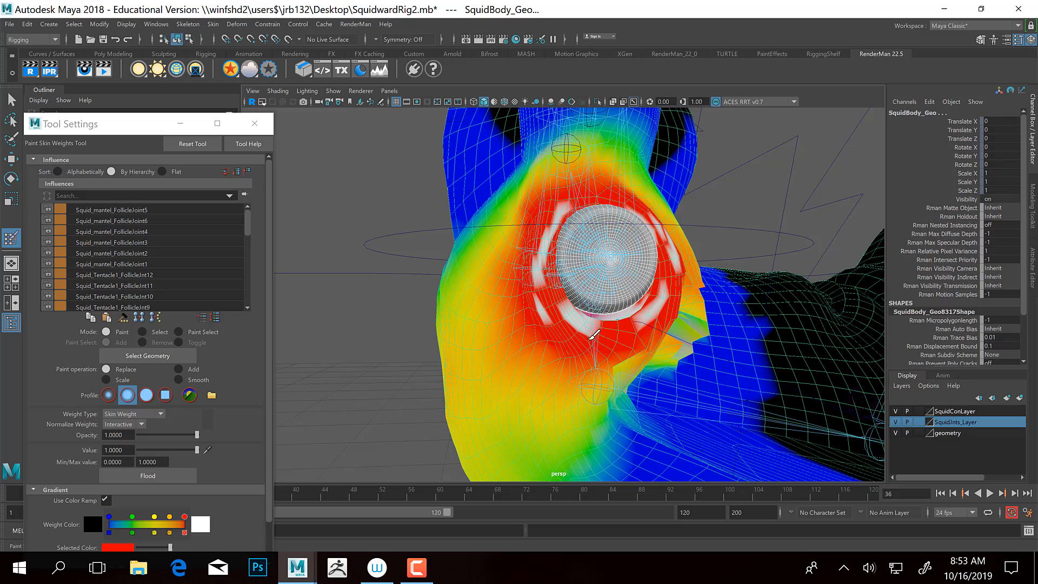
left_click_drag(617, 218, 585, 258, "alt")
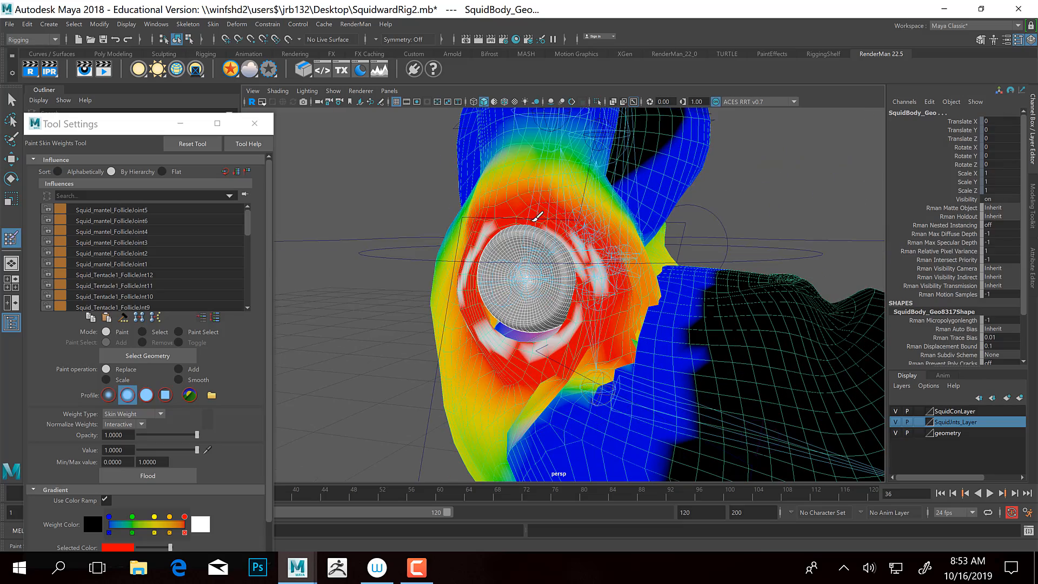
Paint full SquidRoot_Jnt weight around and below the opposite eye, matching the ring on the first side
left_click_drag(505, 225, 612, 308, "alt")
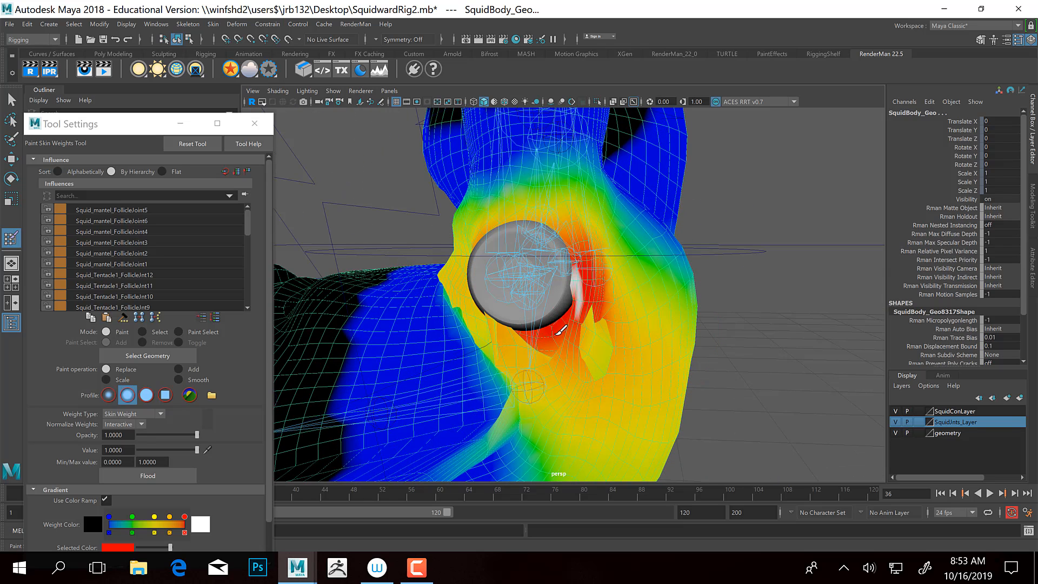
left_click_drag(594, 333, 524, 343)
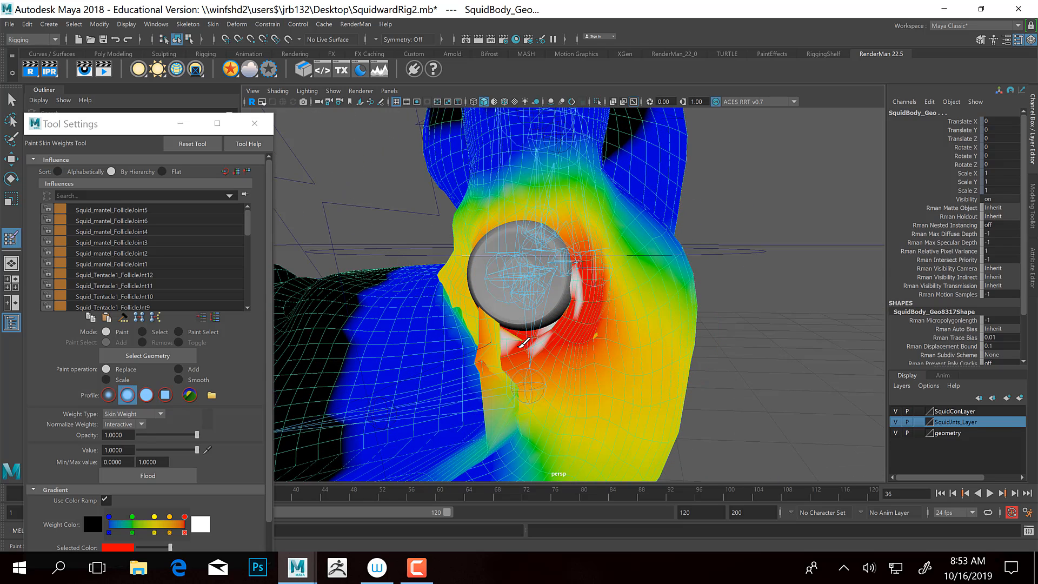
mouse_move(590, 335)
left_mouse_down("alt")
mouse_move(568, 286)
mouse_move(637, 364)
left_mouse_up("alt")
mouse_move(623, 318)
left_mouse_down()
mouse_move(562, 252)
mouse_move(512, 270)
mouse_move(496, 303)
left_mouse_up()
left_click_drag(496, 308, 579, 295, "alt")
mouse_move(509, 230)
left_mouse_down()
mouse_move(495, 281)
mouse_move(503, 302)
mouse_move(532, 268)
mouse_move(551, 298)
left_mouse_up()
left_click_drag(622, 311, 584, 286)
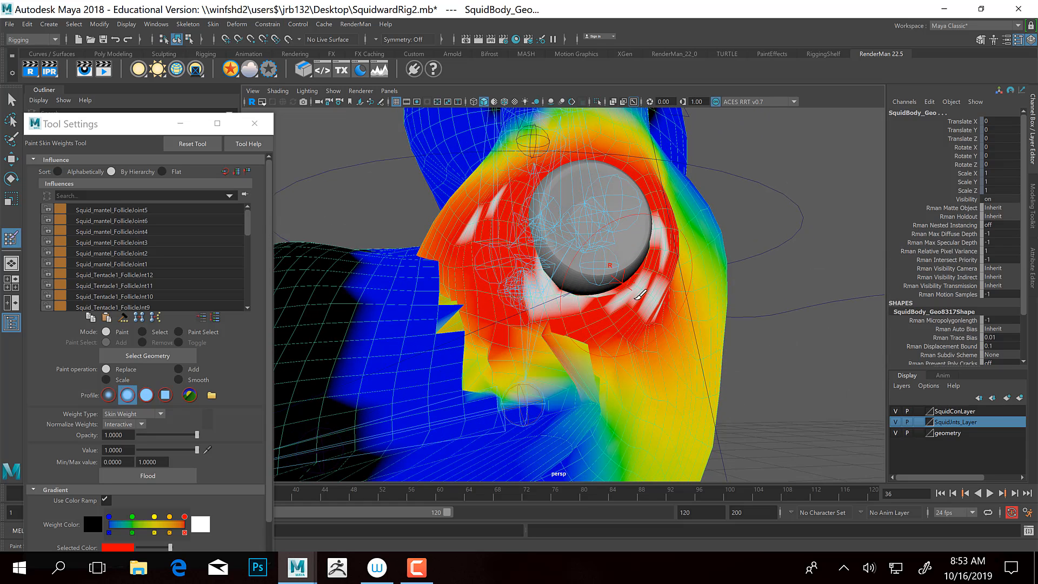
left_click_drag(681, 302, 734, 328, "alt")
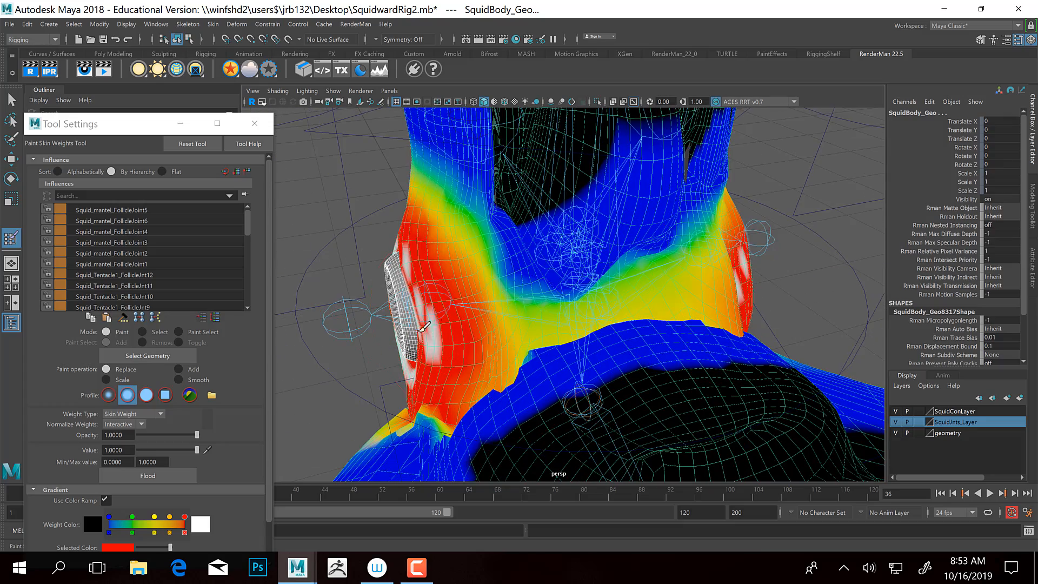
mouse_move(434, 329)
left_mouse_down("alt")
mouse_move(455, 345)
mouse_move(475, 330)
left_mouse_up("alt")
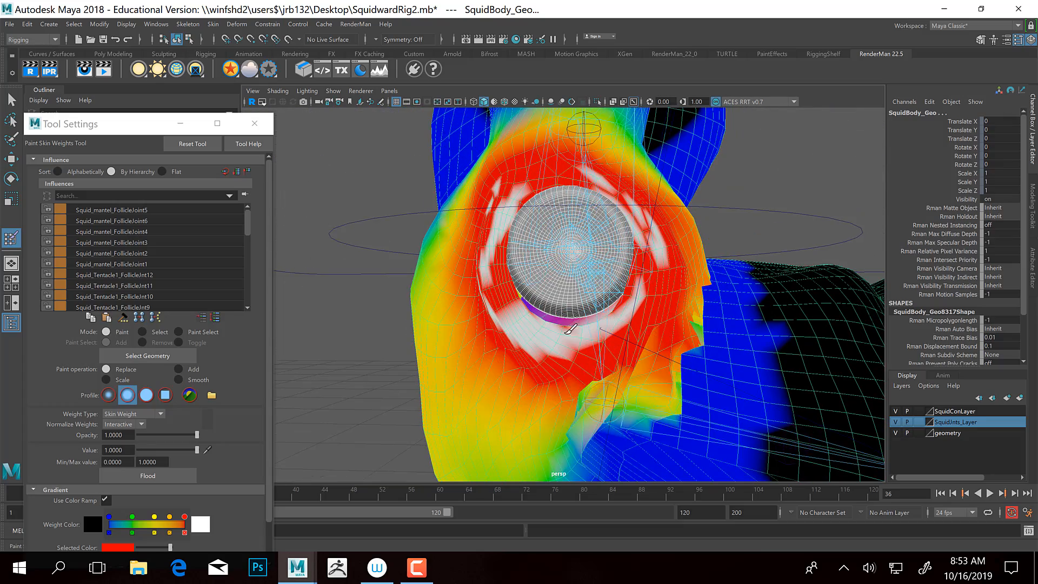
Set the paint operation to Smooth and soften SquidRoot_Jnt's jagged weight edges behind and below the first eye
left_click(194, 380)
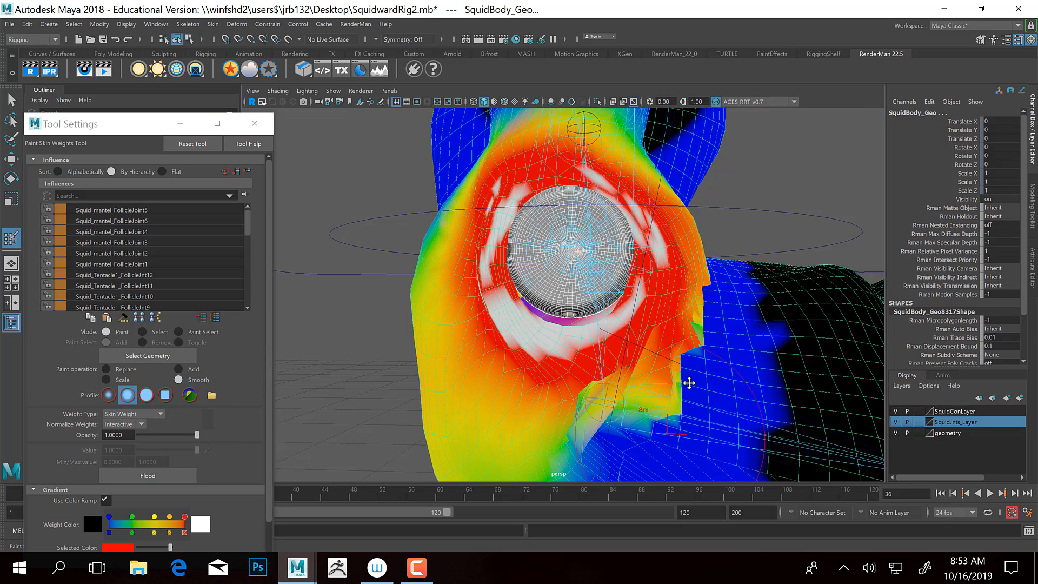
left_click_drag(688, 378, 660, 341, "alt")
mouse_move(652, 301)
left_mouse_down()
mouse_move(697, 284)
mouse_move(736, 243)
left_mouse_up()
left_click_drag(732, 282, 589, 319, "alt")
mouse_move(578, 354)
left_mouse_down()
mouse_move(608, 335)
mouse_move(667, 243)
left_mouse_up()
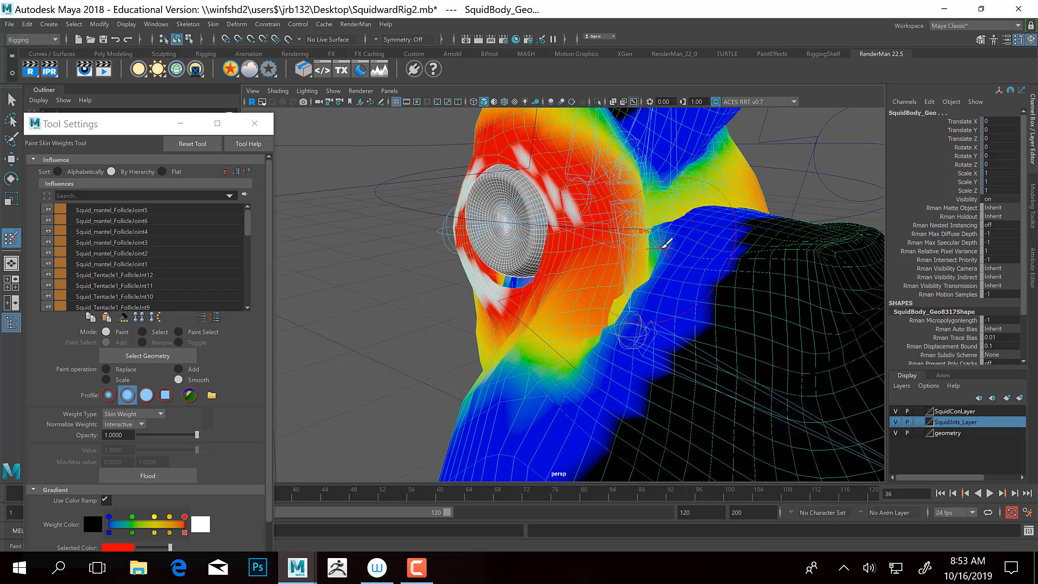
left_click_drag(677, 294, 630, 314, "alt")
mouse_move(571, 285)
left_mouse_down()
mouse_move(587, 281)
mouse_move(495, 373)
left_mouse_up()
left_click_drag(495, 373, 620, 337, "alt")
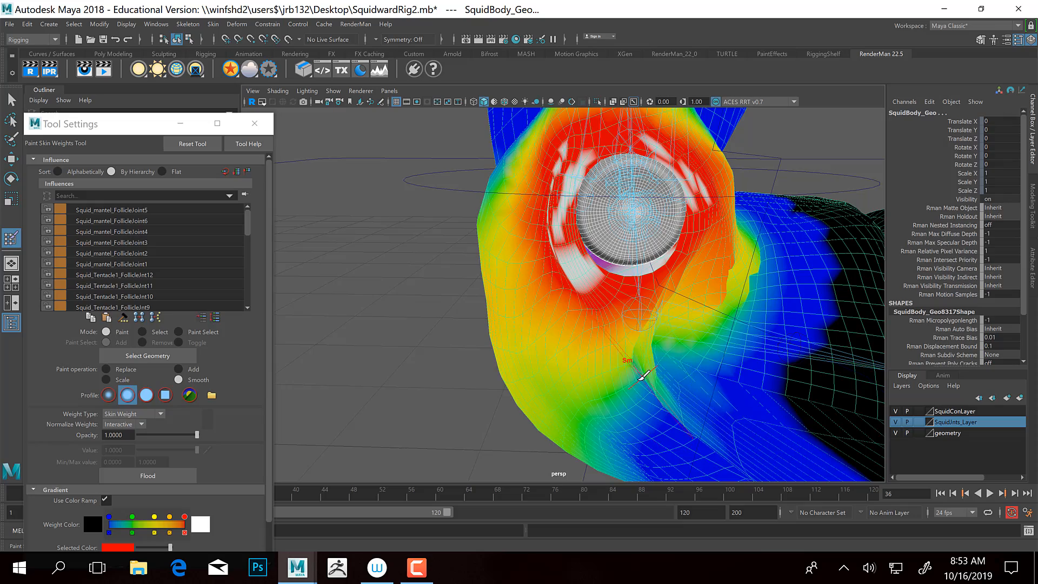
Smooth SquidRoot_Jnt's weight edge behind the opposite eye and along the band linking both eyes
mouse_move(639, 373)
left_mouse_down("alt")
mouse_move(600, 378)
mouse_move(636, 391)
left_mouse_up("alt")
mouse_move(572, 410)
left_mouse_down("alt")
mouse_move(503, 379)
mouse_move(394, 379)
mouse_move(542, 365)
mouse_move(532, 361)
mouse_move(541, 346)
mouse_move(547, 357)
mouse_move(463, 336)
mouse_move(519, 324)
left_mouse_up("alt")
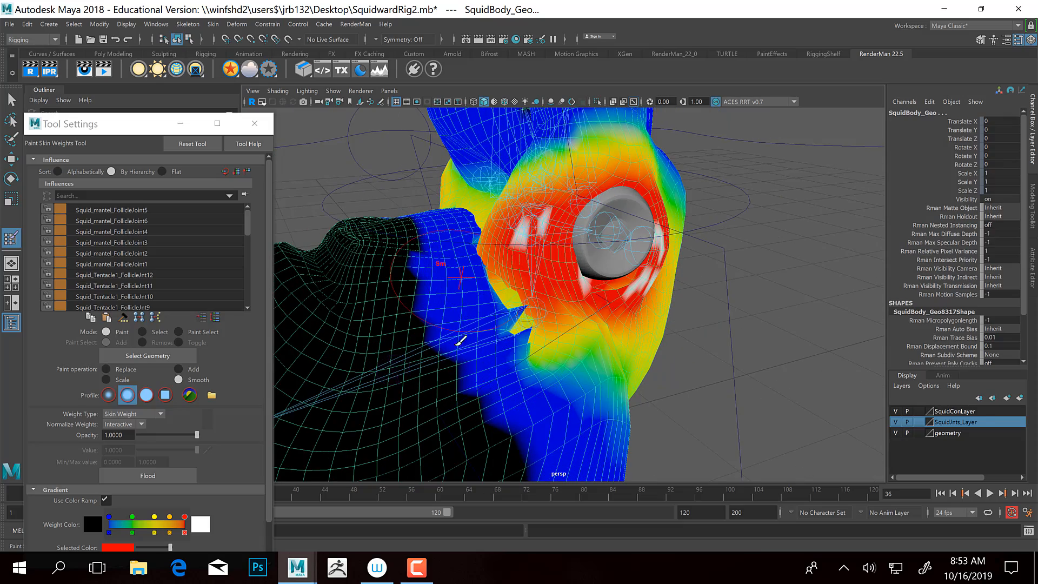
mouse_move(460, 341)
left_mouse_down("alt")
mouse_move(505, 364)
mouse_move(533, 318)
left_mouse_up("alt")
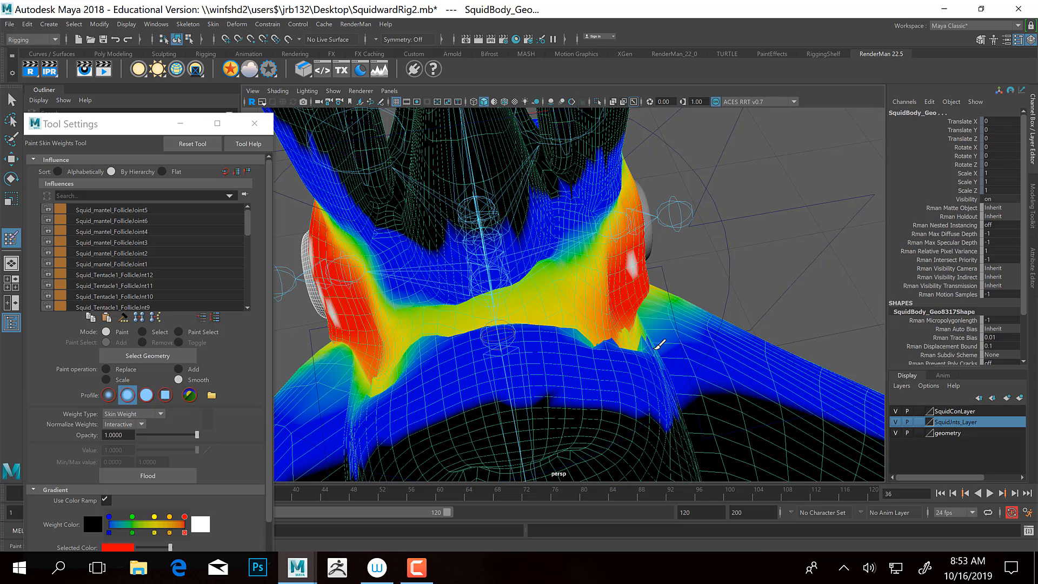
mouse_move(660, 344)
left_mouse_down()
mouse_move(619, 341)
mouse_move(627, 351)
mouse_move(599, 335)
left_mouse_up()
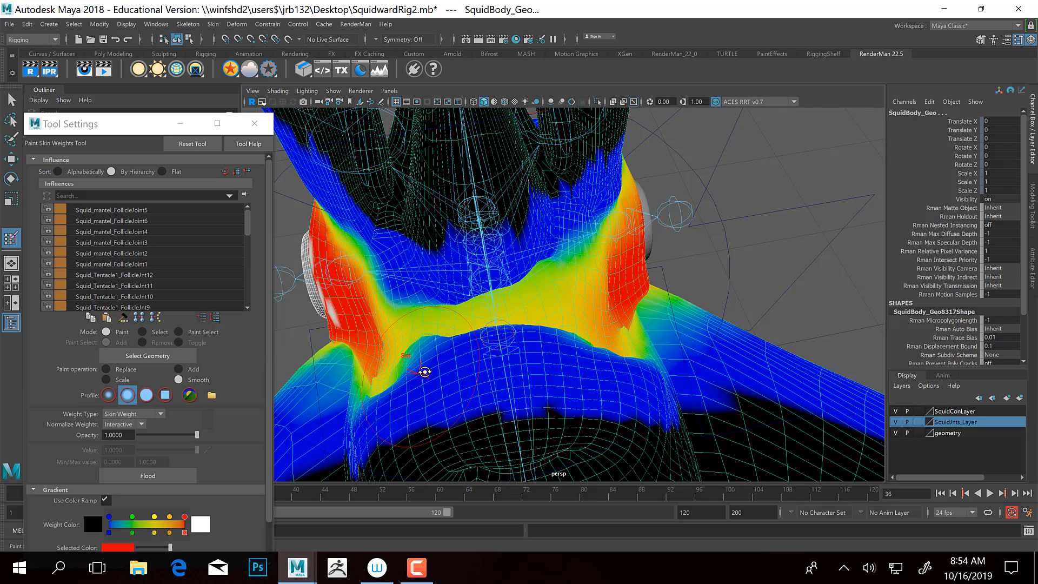
Flood SquidRoot_Jnt's weights with Smooth several times to blend the eye areas into the surrounding body
left_click_drag(423, 371, 469, 362, "alt")
left_click(141, 477)
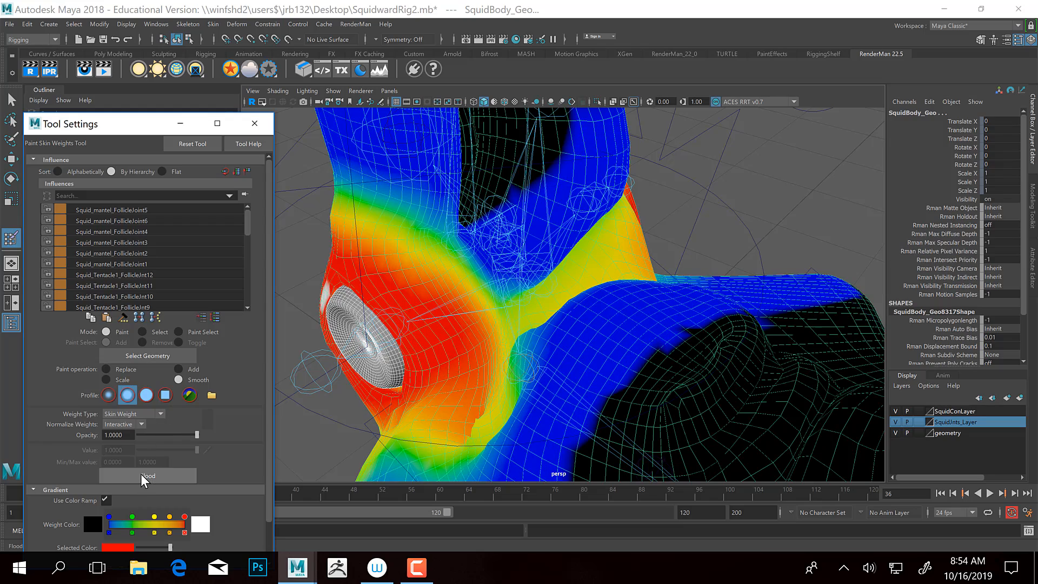
left_click(142, 479)
left_click(142, 480)
left_click(141, 479)
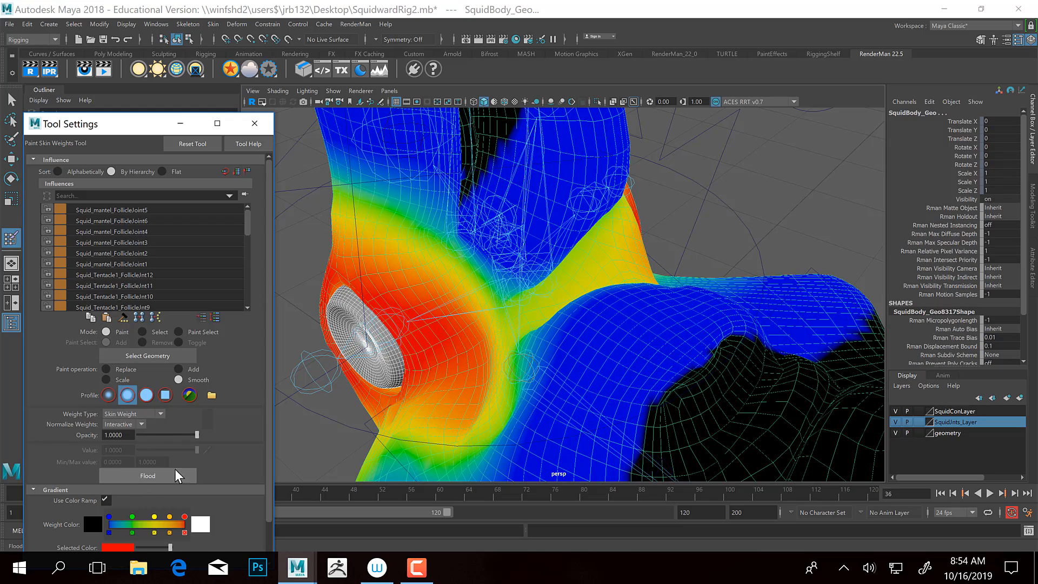
left_click(141, 479)
mouse_move(684, 329)
left_mouse_down("alt")
mouse_move(615, 335)
mouse_move(706, 308)
mouse_move(665, 300)
mouse_move(627, 315)
mouse_move(593, 297)
mouse_move(553, 316)
mouse_move(584, 280)
mouse_move(605, 301)
mouse_move(474, 334)
left_mouse_up("alt")
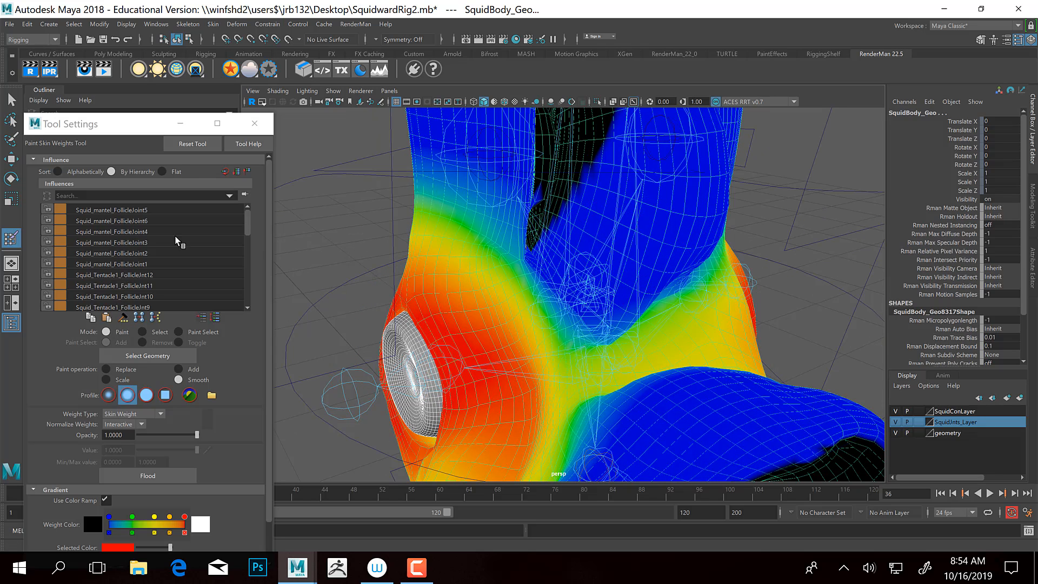
Check the beak joints' influences, make Squid_UpperBeakPivot_Jnt the painted influence and move the animation to frame 41
scroll(156, 275, "down", 7)
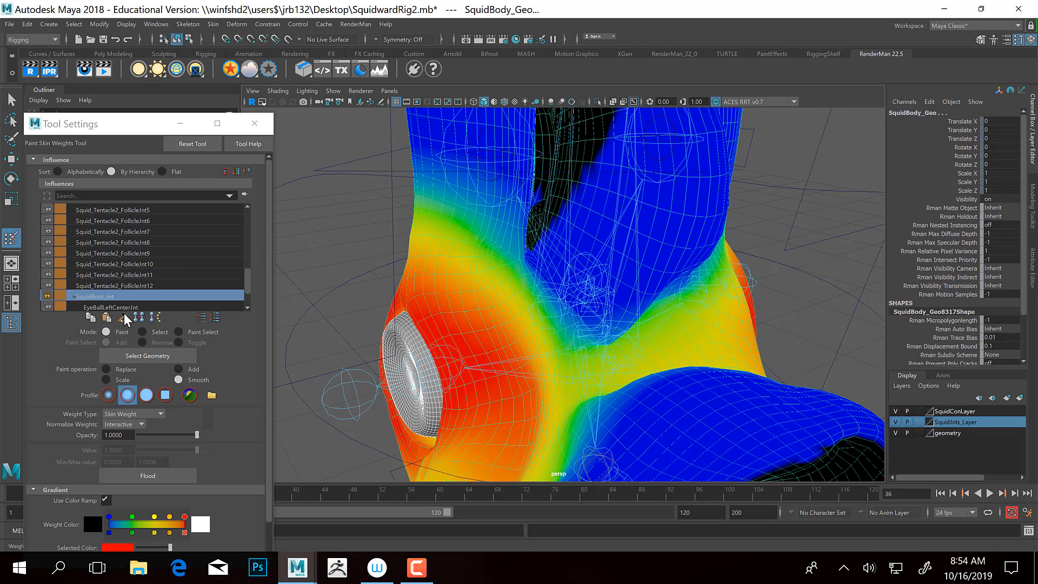
scroll(120, 297, "down", 2)
left_click(116, 274)
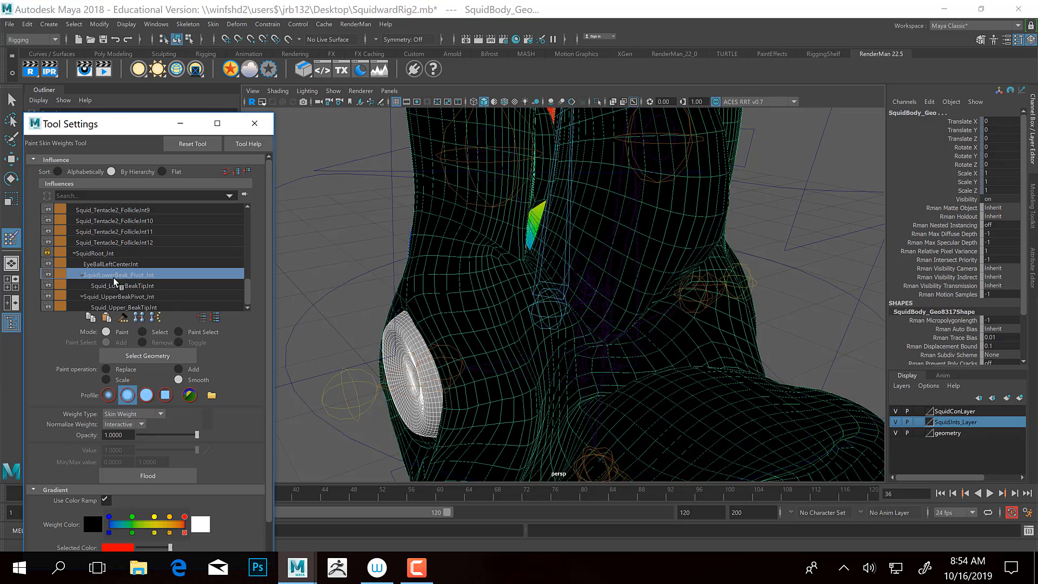
left_click(136, 296)
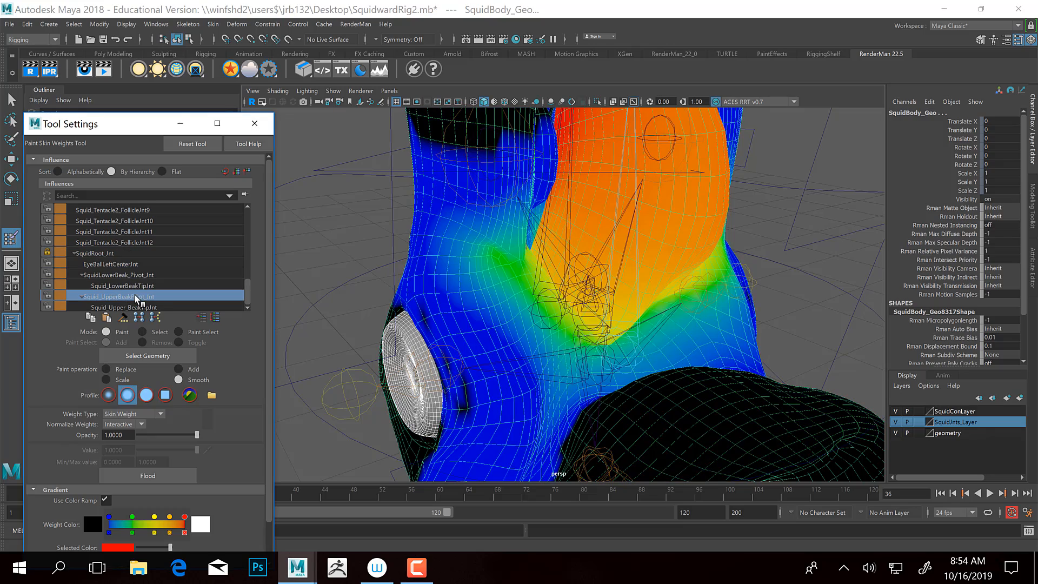
left_click_drag(633, 308, 562, 305, "alt")
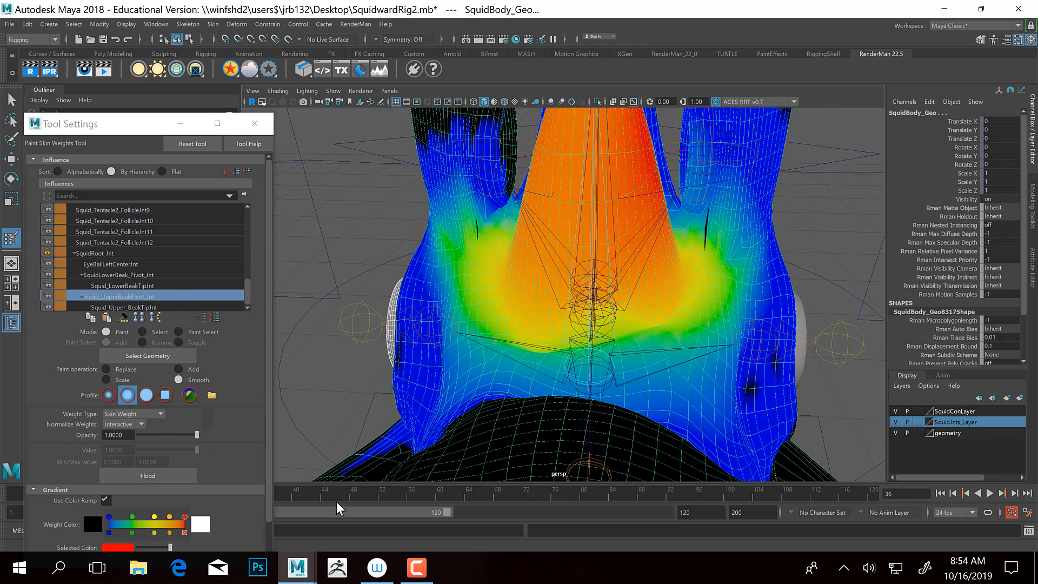
mouse_move(323, 495)
left_mouse_down()
mouse_move(281, 497)
mouse_move(306, 495)
left_mouse_up()
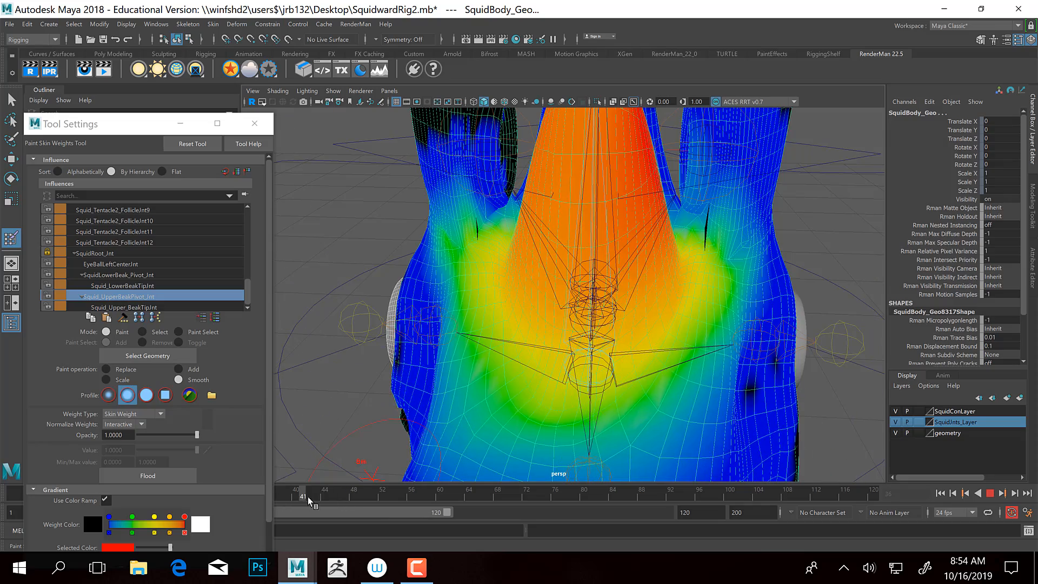
left_click_drag(605, 364, 569, 340, "alt")
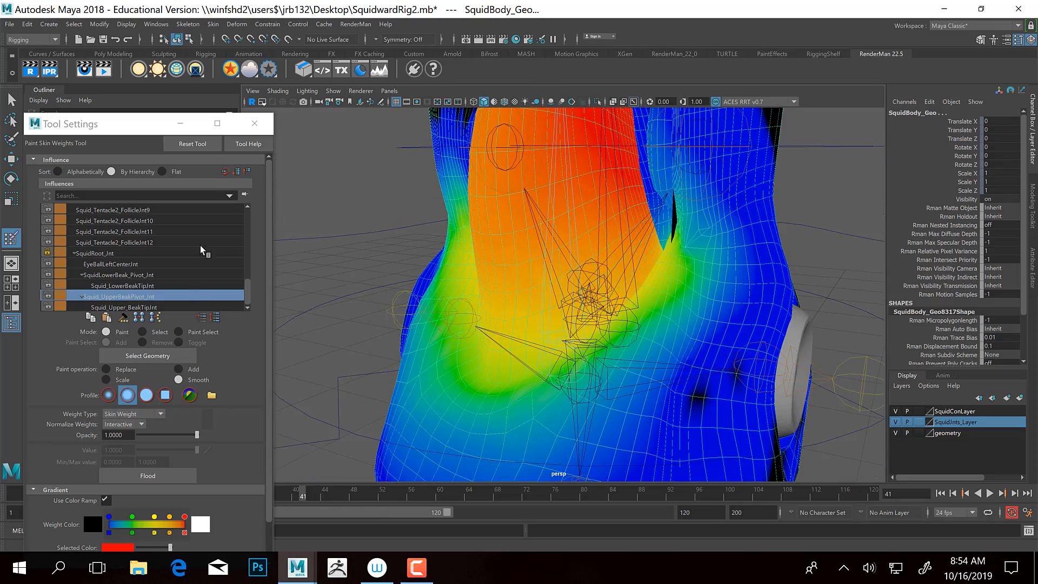
Set the paint operation to Replace at value 1, hide the squid joints layer and paint Squid_UpperBeakPivot_Jnt's influence across the upper beak's base
left_click(108, 369)
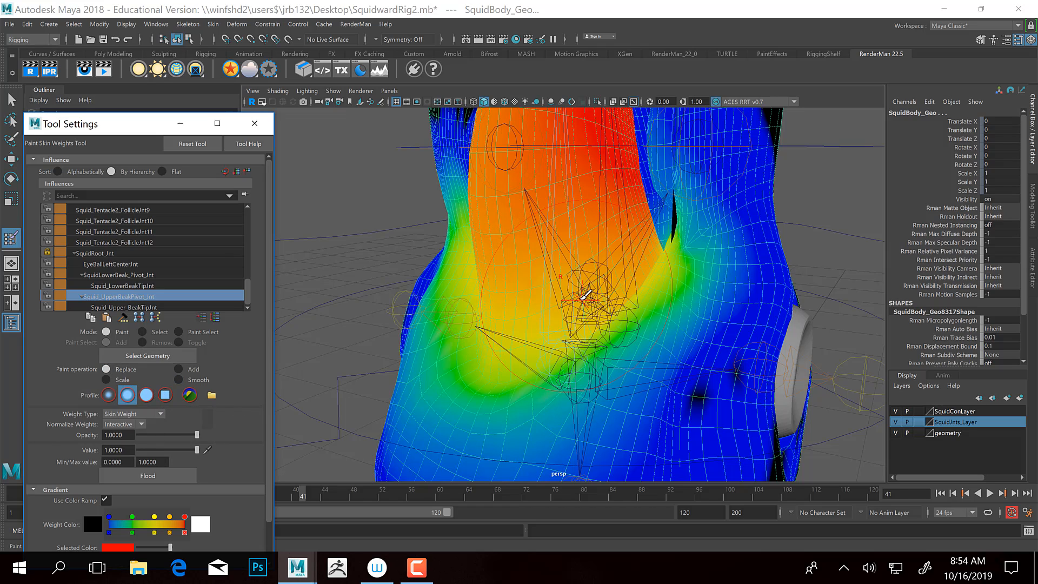
left_click_drag(594, 298, 573, 296, "alt")
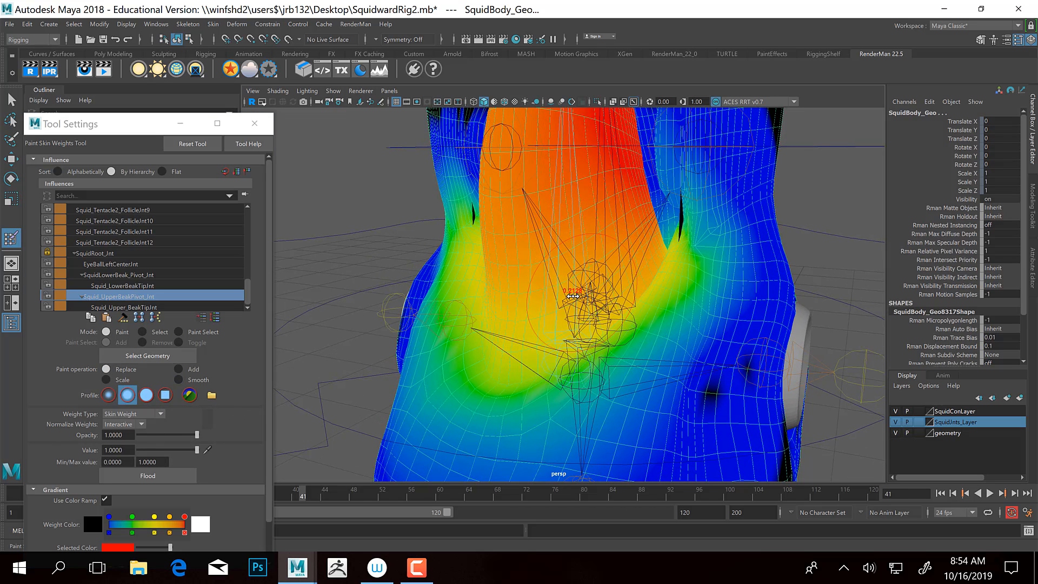
mouse_move(580, 342)
left_mouse_down("alt")
mouse_move(565, 325)
mouse_move(582, 325)
mouse_move(562, 368)
left_mouse_up("alt")
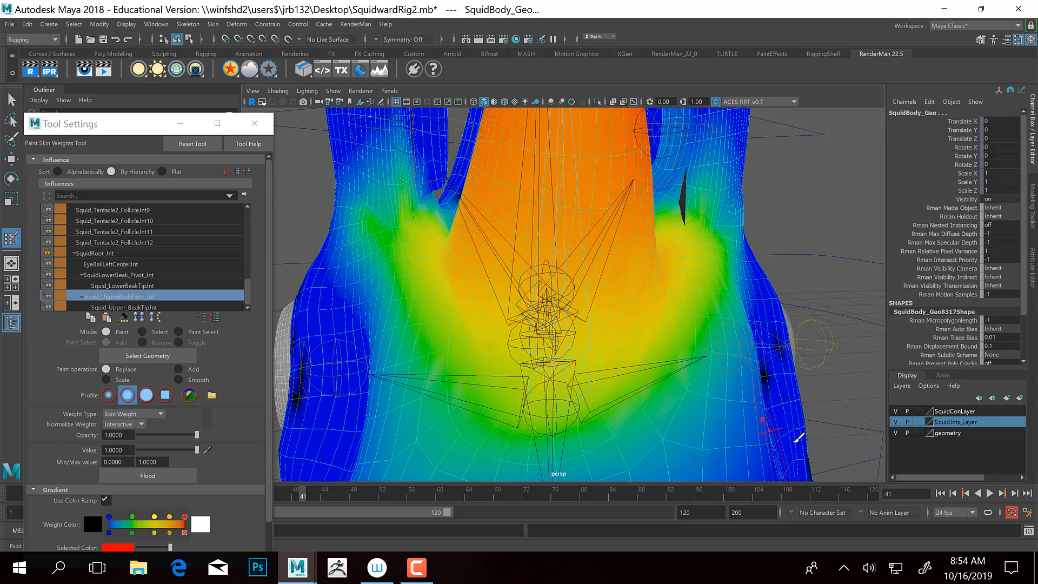
left_click(896, 422)
left_click_drag(521, 291, 579, 254, "alt")
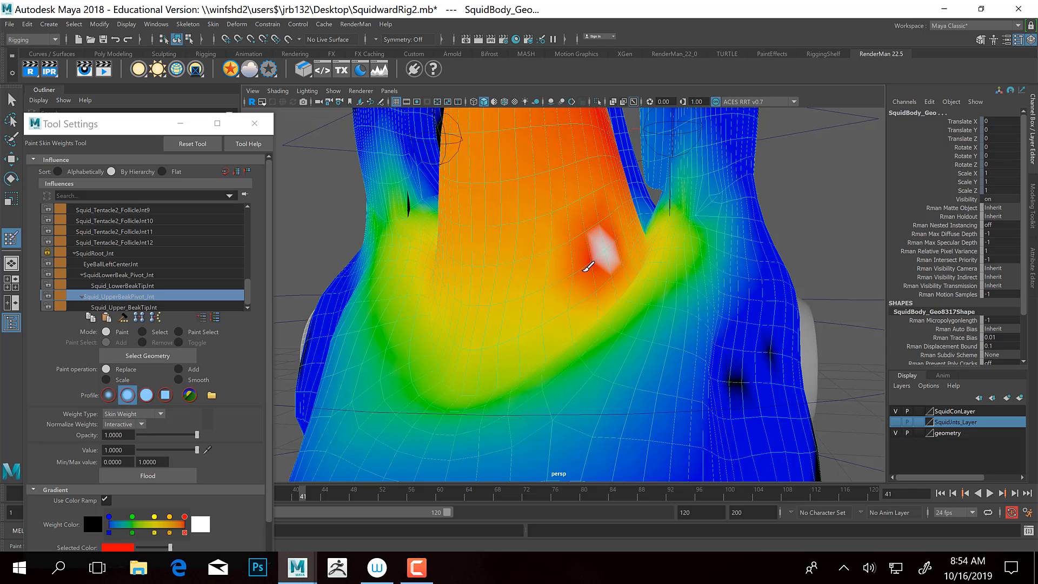
mouse_move(502, 324)
left_mouse_down("alt")
mouse_move(487, 332)
mouse_move(593, 326)
mouse_move(527, 305)
mouse_move(489, 262)
mouse_move(561, 250)
left_mouse_up("alt")
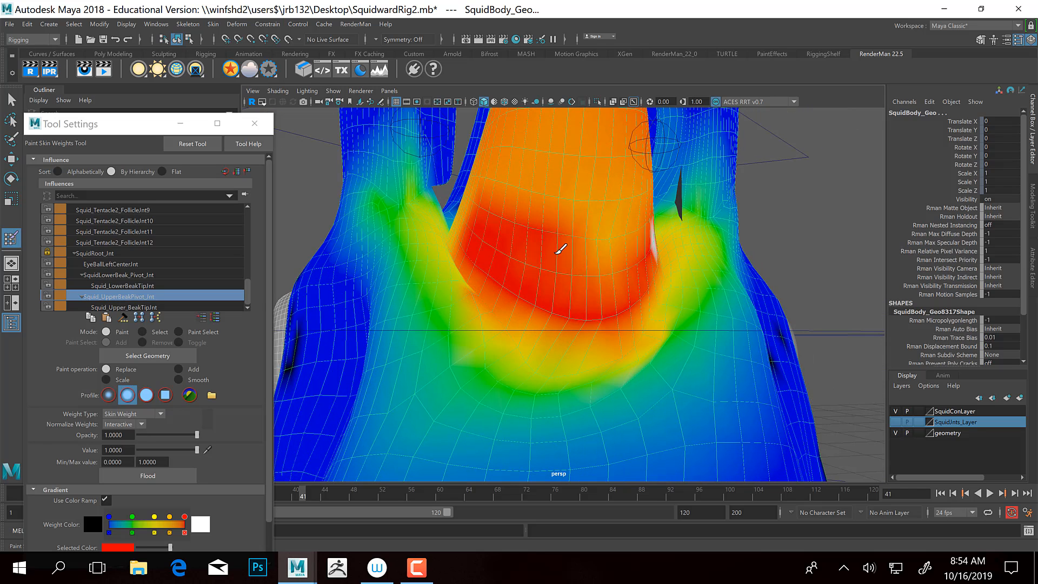
Extend Squid_UpperBeakPivot_Jnt's full-strength weights down to the front rim where the upper beak meets the body
left_click_drag(598, 278, 557, 314, "alt")
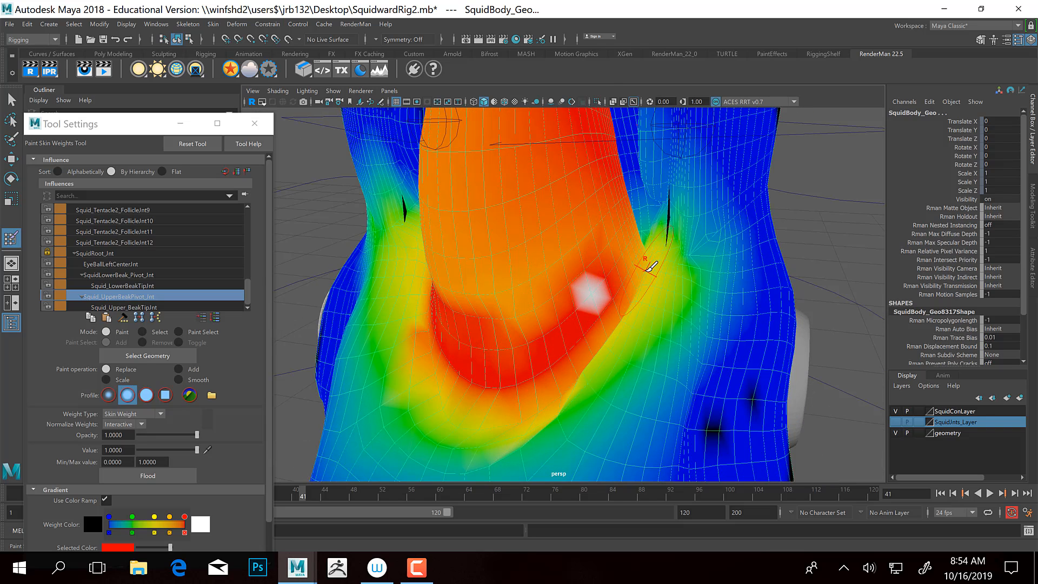
left_click_drag(582, 250, 586, 278, "alt")
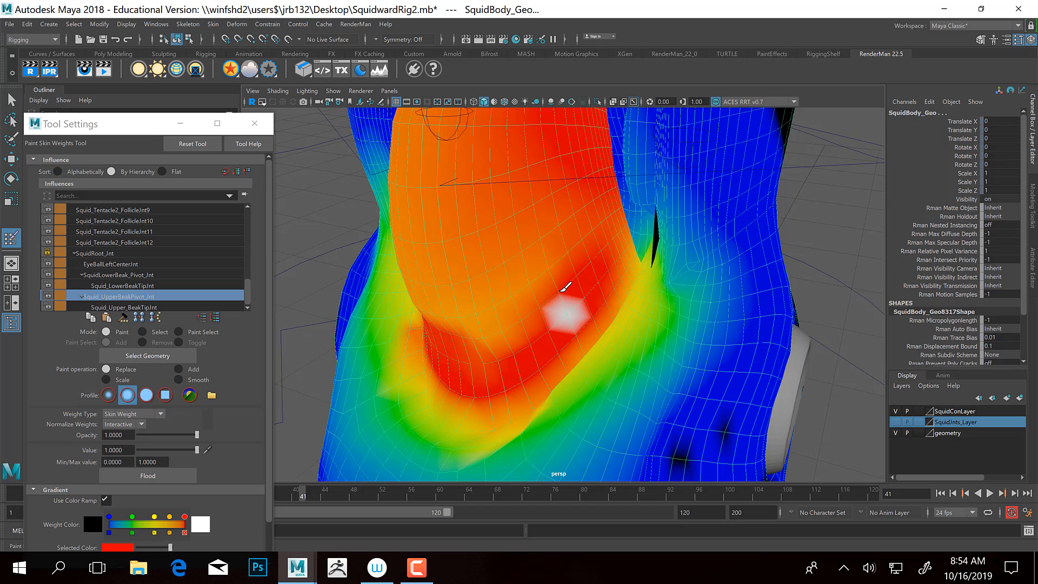
left_click_drag(487, 363, 593, 373, "alt")
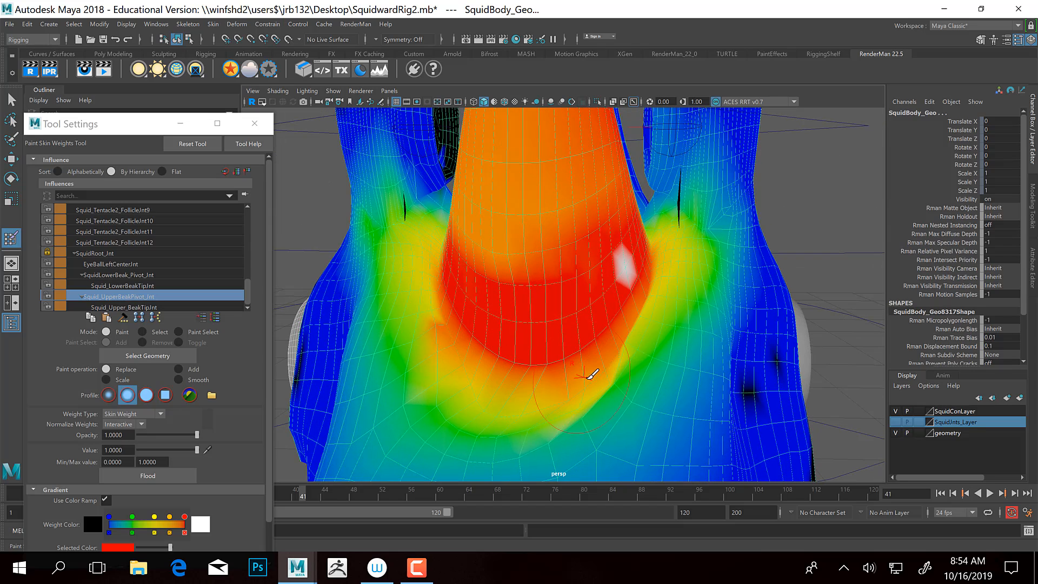
left_click_drag(486, 364, 560, 378, "alt")
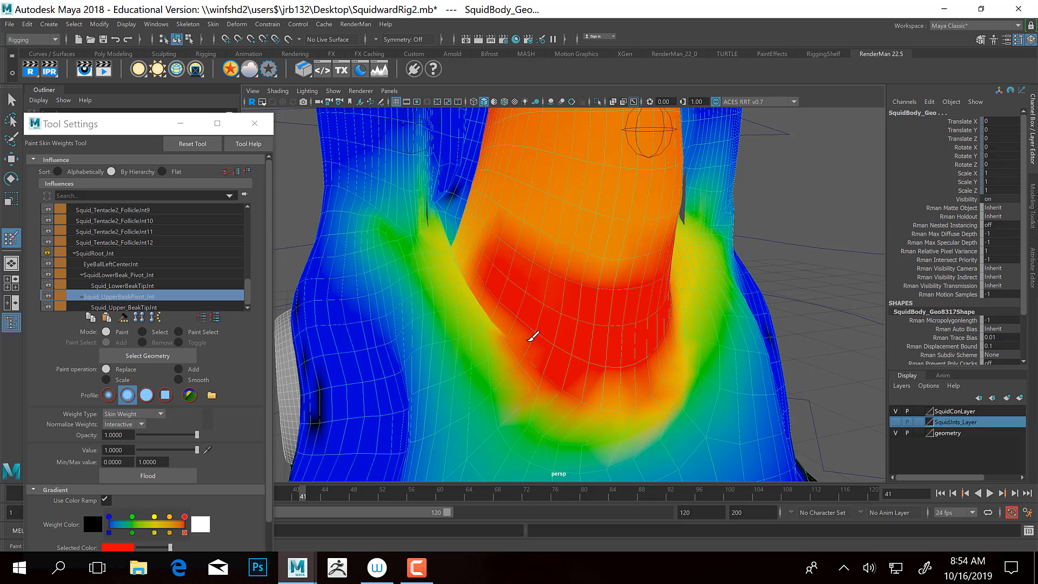
Paint Squid_UpperBeakPivot_Jnt's weights with Replace along one side of the beak and fill its lower rim
left_click_drag(475, 232, 634, 281)
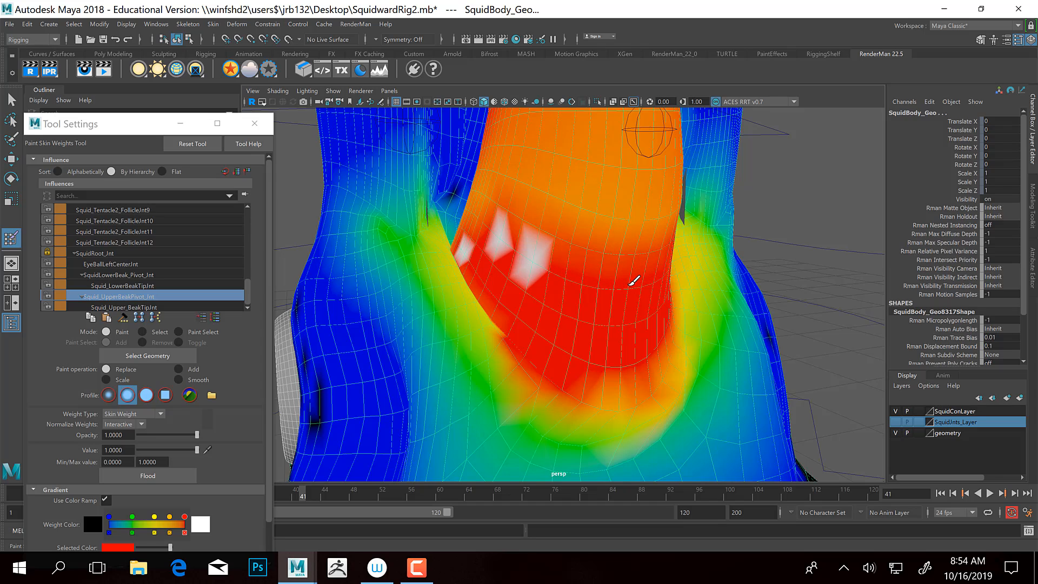
left_click_drag(498, 215, 589, 249)
left_click_drag(615, 270, 514, 300, "alt")
mouse_move(431, 290)
left_mouse_down("alt")
mouse_move(445, 275)
mouse_move(532, 265)
left_mouse_up("alt")
mouse_move(565, 301)
left_mouse_down("alt")
mouse_move(505, 310)
mouse_move(512, 192)
left_mouse_up("alt")
mouse_move(556, 222)
left_mouse_down("alt")
mouse_move(540, 303)
mouse_move(571, 281)
mouse_move(528, 265)
mouse_move(642, 287)
mouse_move(663, 303)
left_mouse_up("alt")
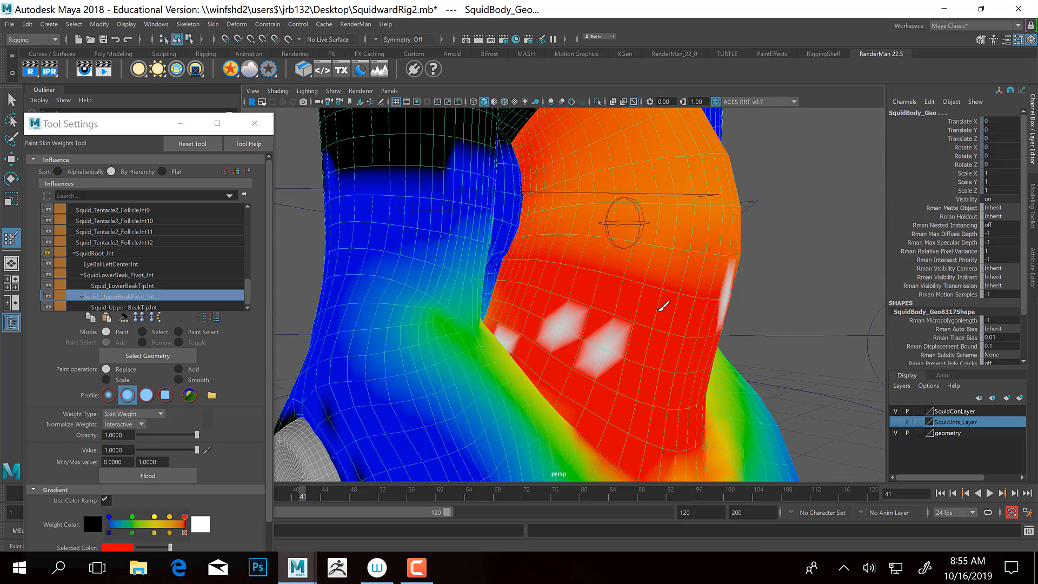
mouse_move(611, 344)
left_mouse_down("alt")
mouse_move(549, 347)
mouse_move(557, 333)
mouse_move(475, 348)
mouse_move(505, 378)
mouse_move(498, 329)
mouse_move(555, 449)
mouse_move(556, 413)
mouse_move(515, 314)
left_mouse_up("alt")
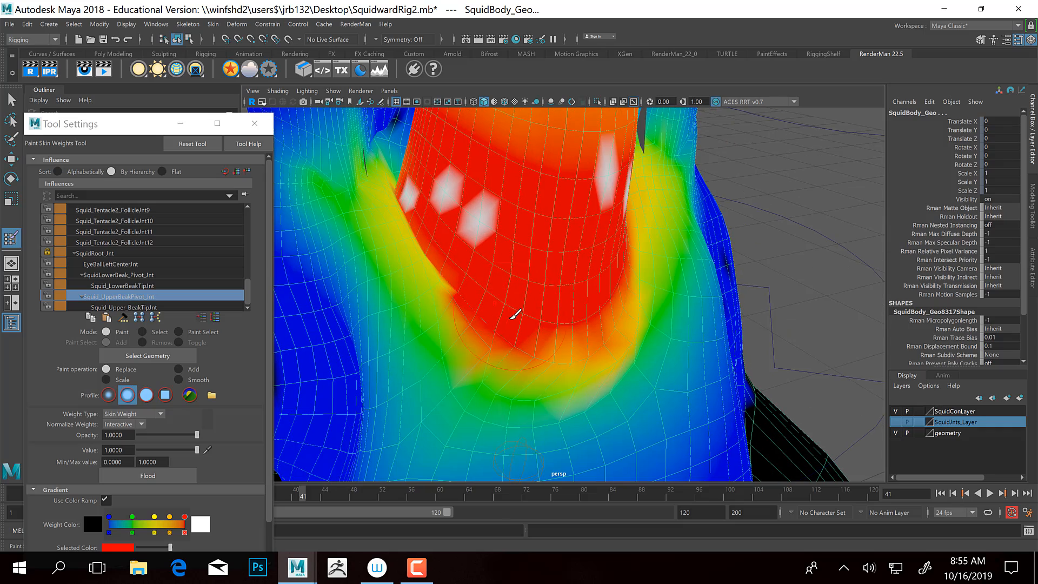
mouse_move(582, 332)
left_mouse_down()
mouse_move(582, 316)
mouse_move(525, 342)
mouse_move(508, 307)
mouse_move(549, 417)
mouse_move(476, 232)
left_mouse_up()
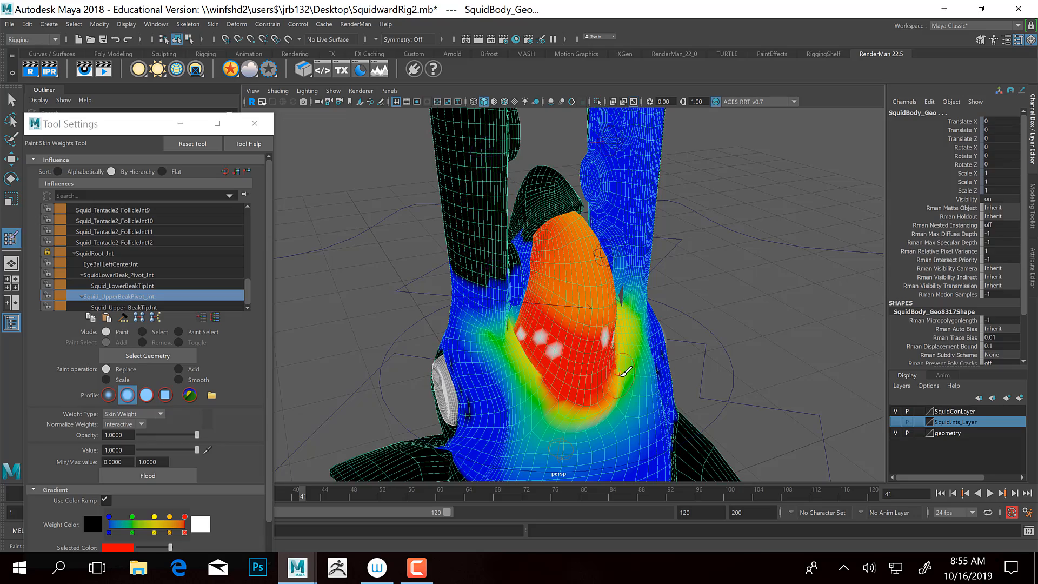
Paint Squid_UpperBeakPivot_Jnt's weights along the beak's opposite side and upward towards its tip
left_click_drag(623, 374, 526, 371, "alt")
right_click_drag(526, 371, 632, 352, "alt")
left_click_drag(632, 352, 522, 400, "alt")
left_click_drag(589, 294, 586, 332, "alt")
left_click_drag(641, 250, 596, 286)
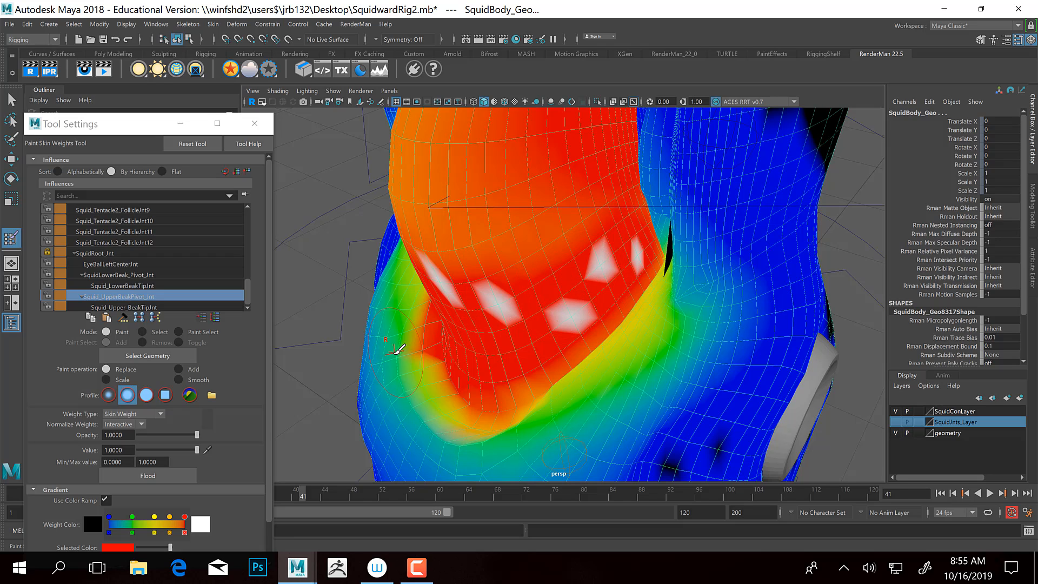
mouse_move(398, 349)
left_mouse_down("alt")
mouse_move(512, 336)
mouse_move(491, 343)
mouse_move(505, 398)
mouse_move(535, 295)
mouse_move(551, 287)
left_mouse_up("alt")
mouse_move(677, 328)
left_mouse_down()
mouse_move(557, 264)
mouse_move(734, 293)
mouse_move(598, 206)
mouse_move(764, 301)
mouse_move(725, 340)
mouse_move(639, 307)
mouse_move(546, 216)
left_mouse_up()
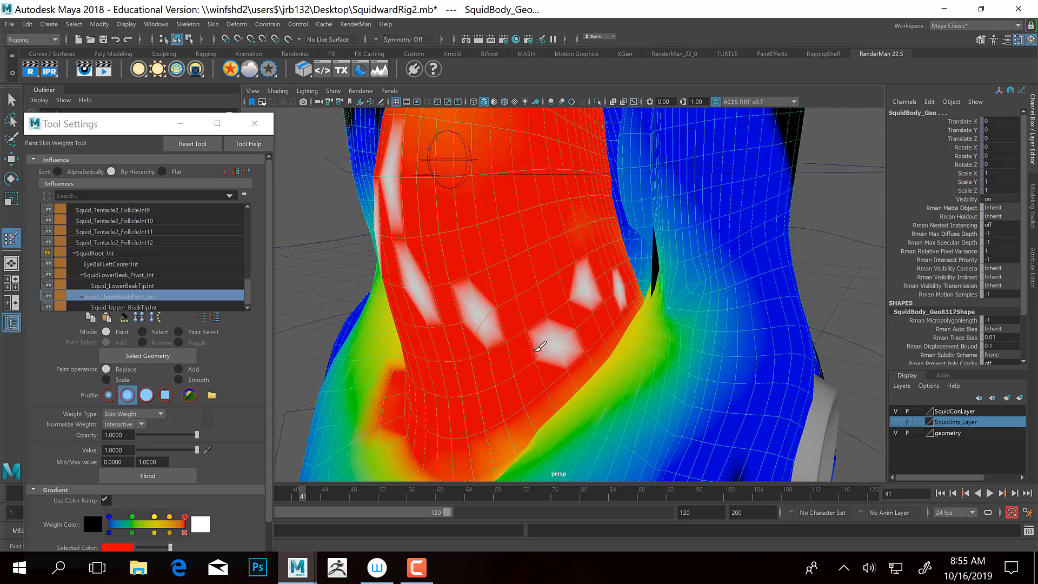
mouse_move(539, 346)
left_mouse_down("alt")
mouse_move(619, 343)
mouse_move(521, 313)
mouse_move(463, 352)
left_mouse_up("alt")
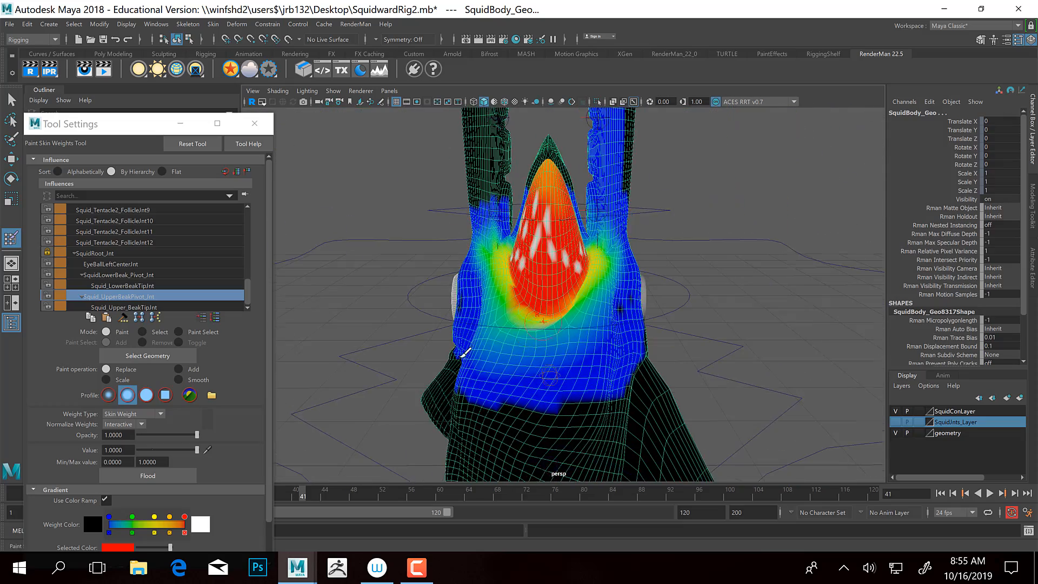
Flood Squid_UpperBeakPivot_Jnt's weights with Smooth to blend the painted strokes, and minimise the tool settings
left_click(179, 380)
left_click(162, 476)
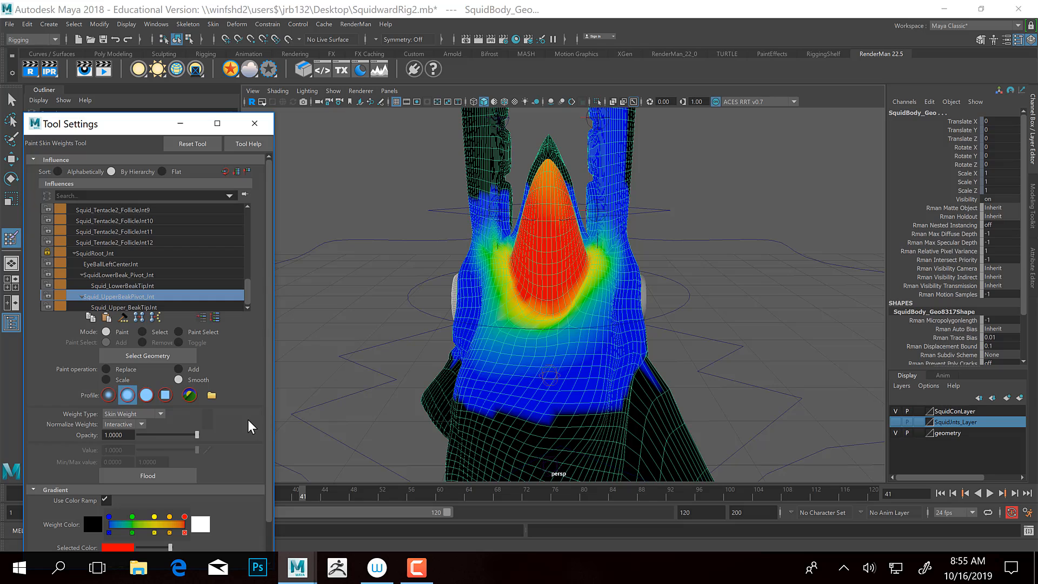
left_click(177, 121)
Scrub the animation between about frames 7 and 51 to check how the upper beak's base deforms
left_click_drag(100, 493, 60, 520)
left_click_drag(408, 388, 480, 386, "alt")
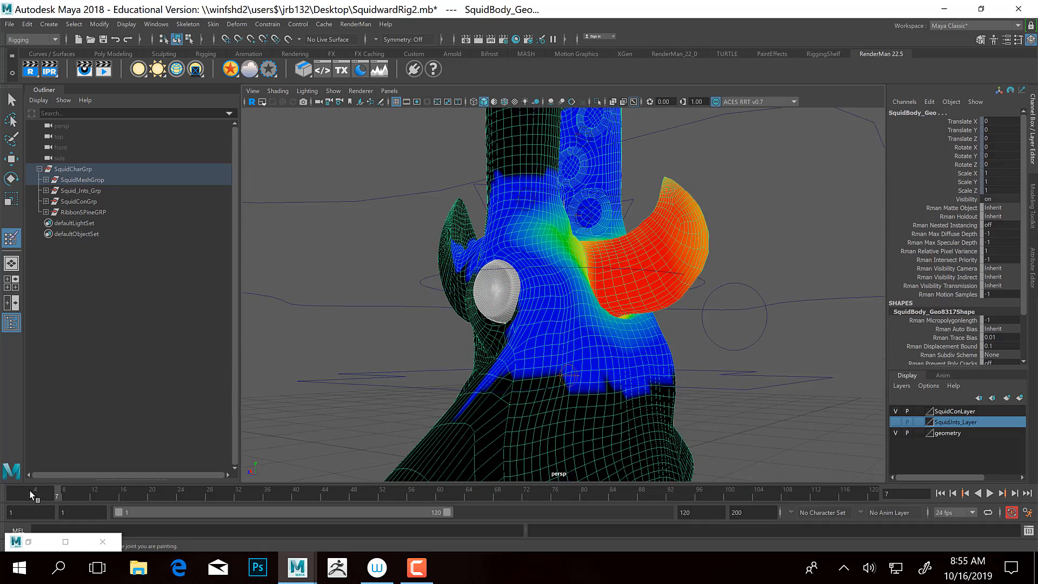
left_click_drag(31, 493, 248, 507)
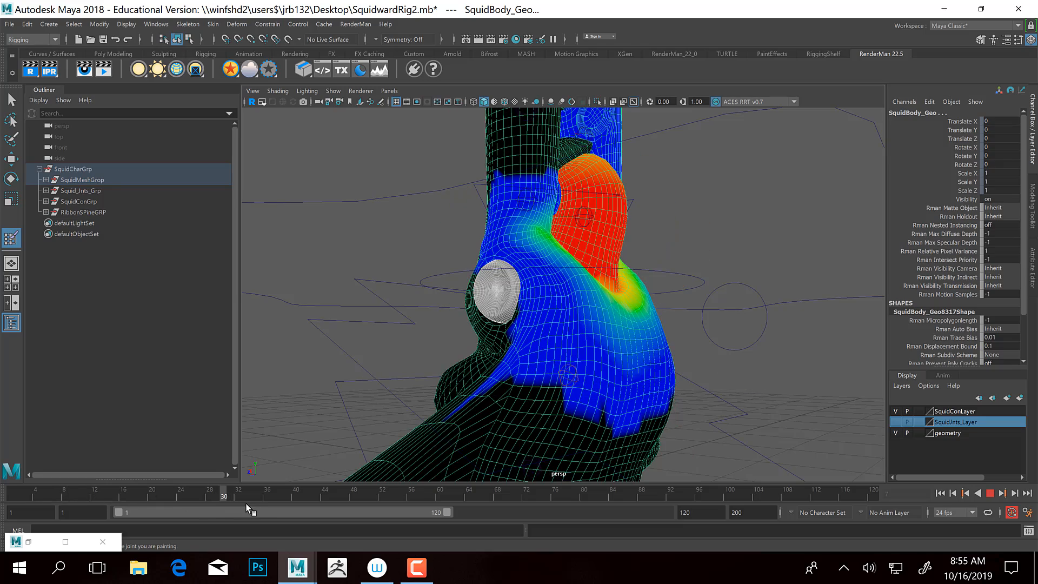
left_click_drag(150, 502, 375, 515)
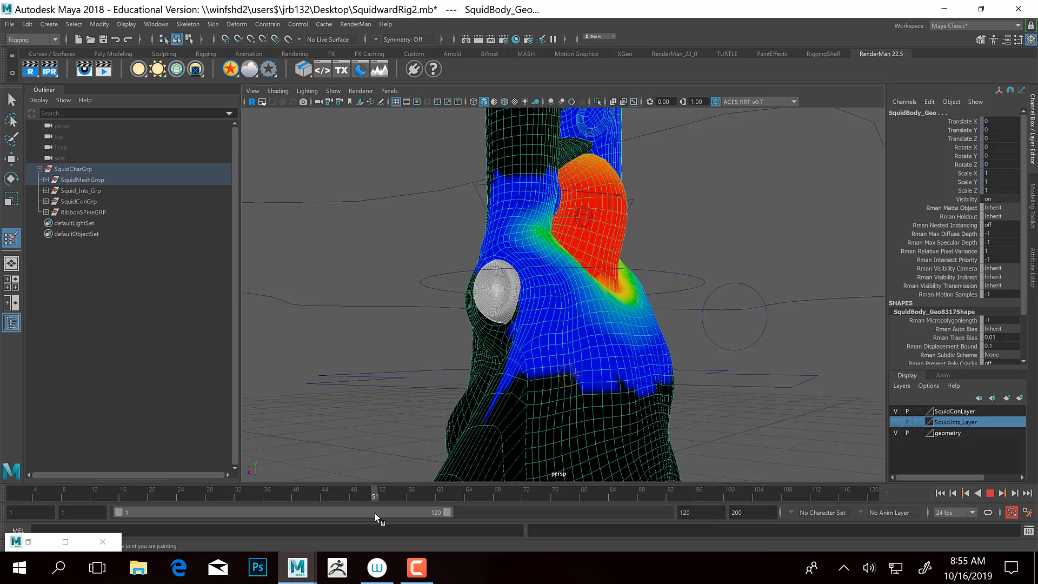
mouse_move(513, 273)
left_mouse_down("alt")
mouse_move(582, 294)
mouse_move(465, 276)
mouse_move(495, 279)
left_mouse_up("alt")
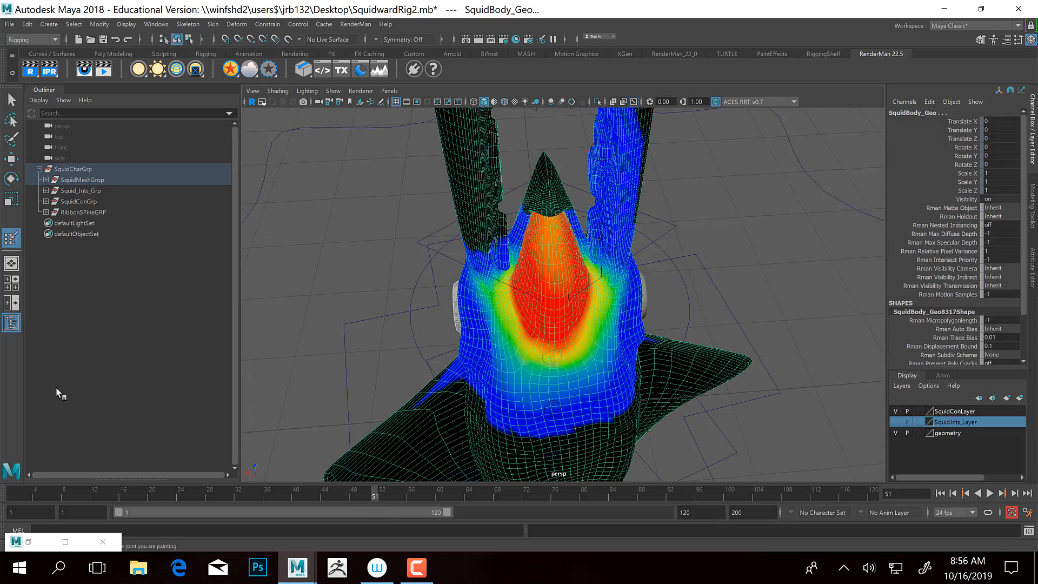
Return the animation to frame 1, leave weight painting and save the scene
left_click_drag(35, 503, 12, 501)
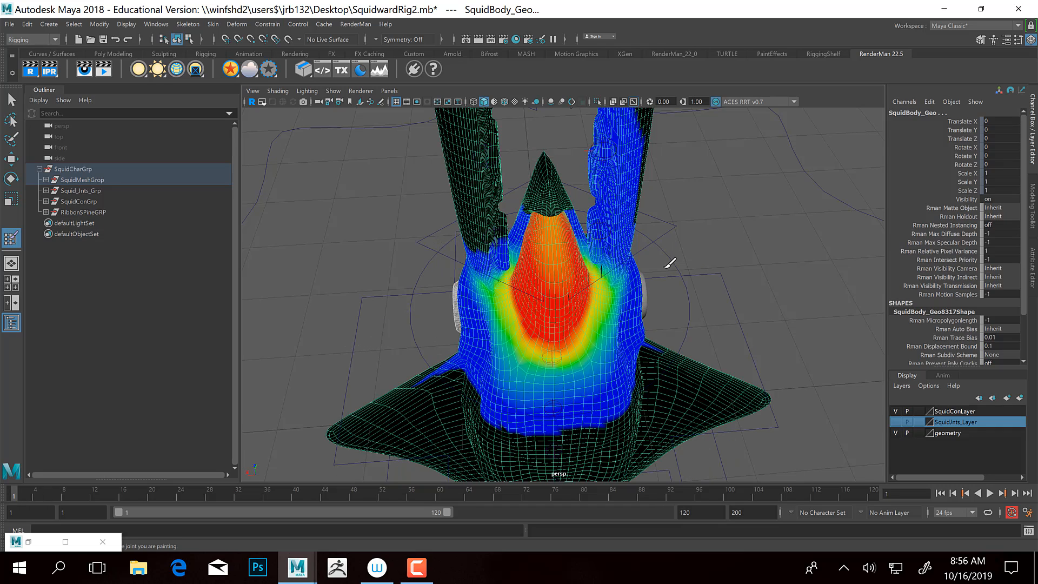
key("q")
middle_click_drag(636, 237, 639, 242, "alt")
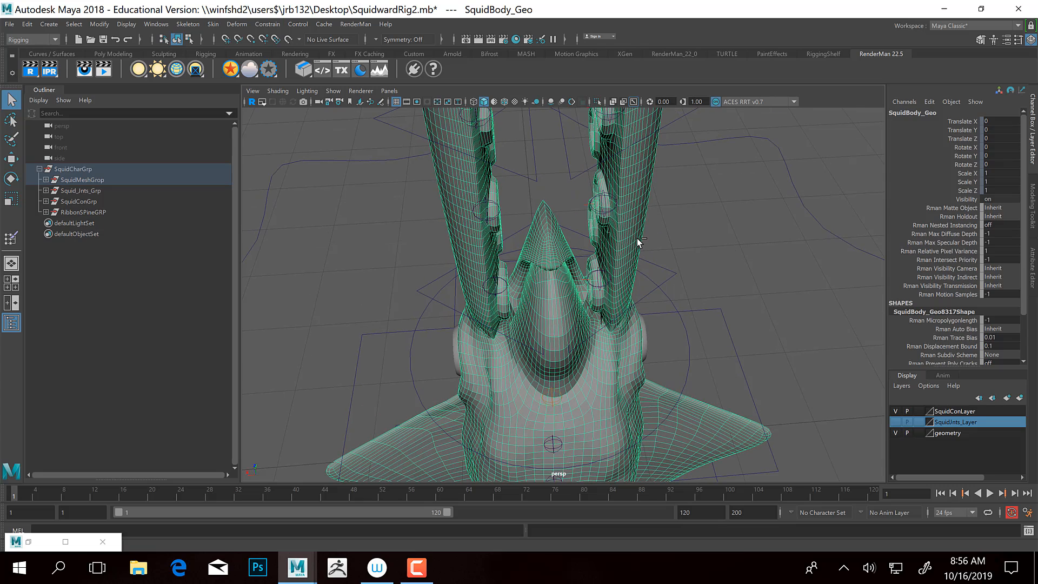
key("ctrl+s")
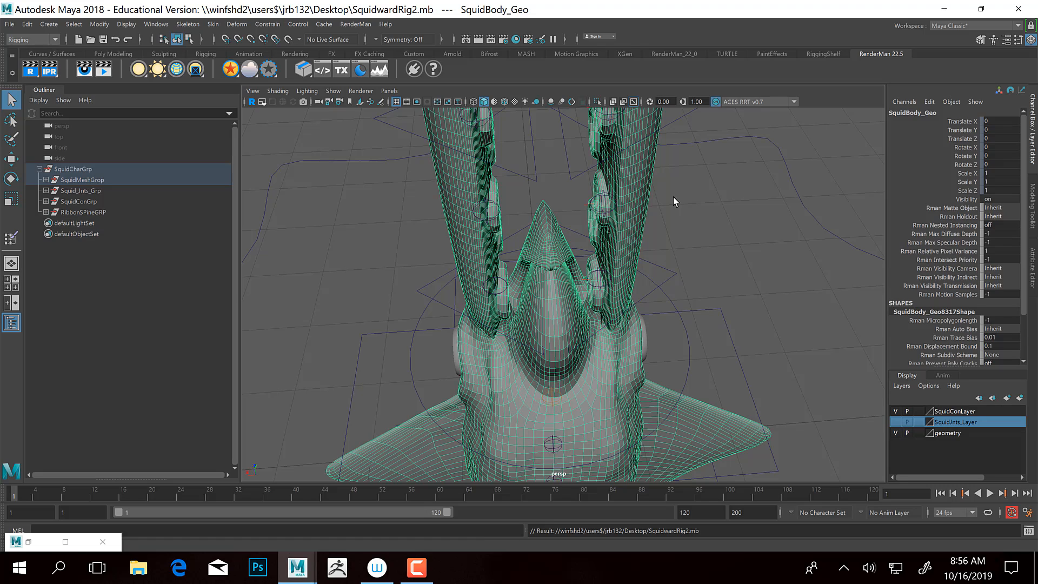
Inspect both tentacles up to their tips and open the Mirror Skin Weights options for SquidBody_Geo
middle_click_drag(601, 197, 601, 378, "alt")
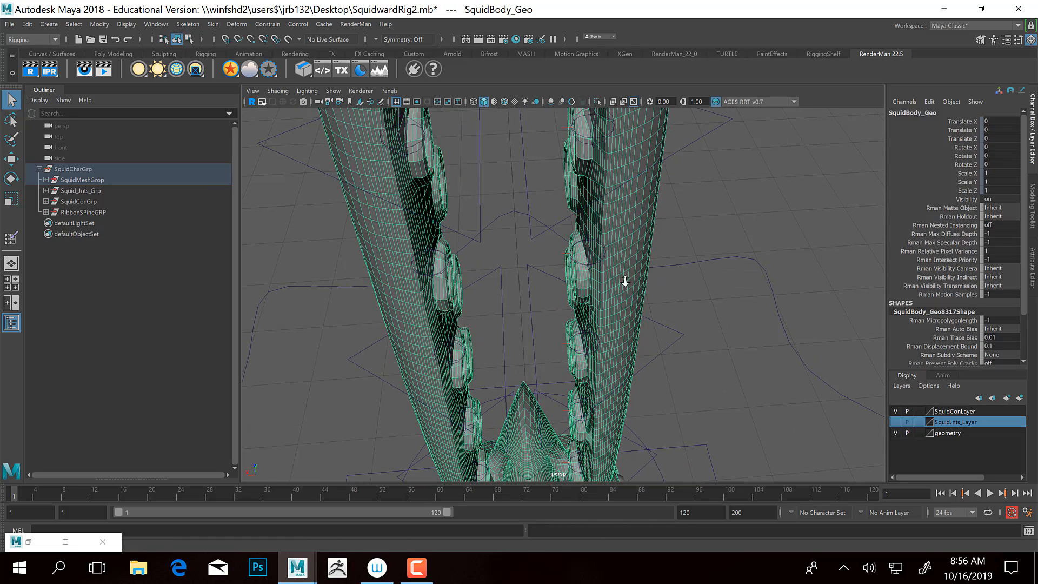
right_click_drag(625, 283, 534, 235, "alt")
middle_click_drag(539, 238, 547, 390, "alt")
right_click_drag(579, 292, 546, 258, "alt")
left_click_drag(546, 257, 543, 291, "alt")
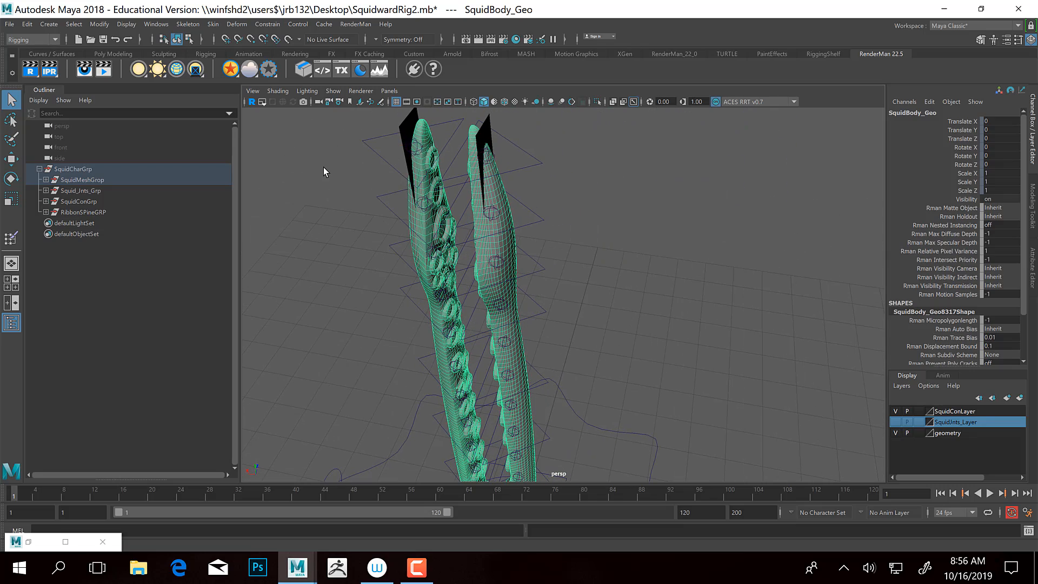
left_click(213, 24)
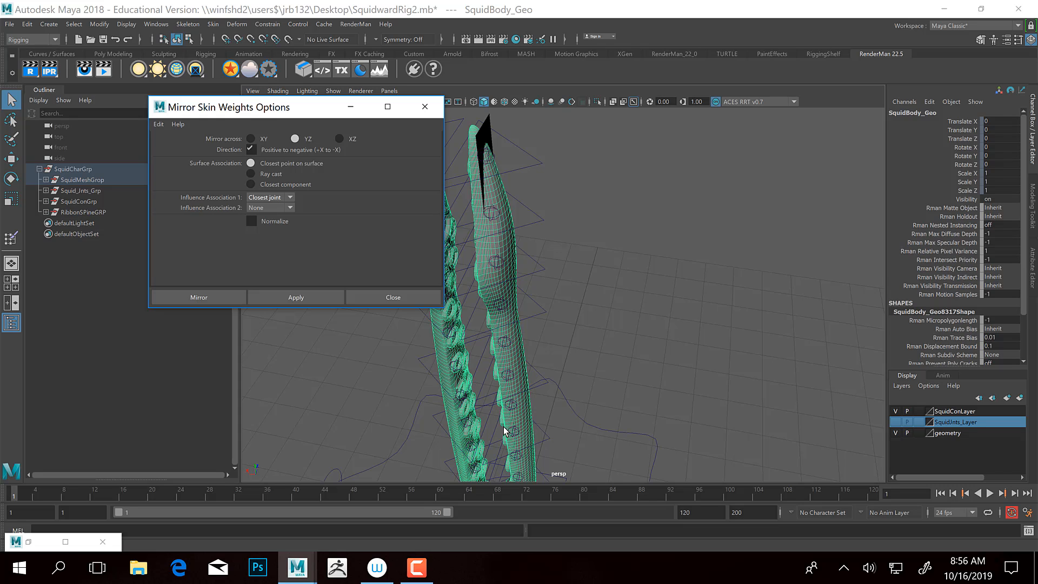
Move the animation to frame 21 and compare the bent tentacle's side with the X axis to check the mirror direction
left_click_drag(504, 430, 582, 323, "alt")
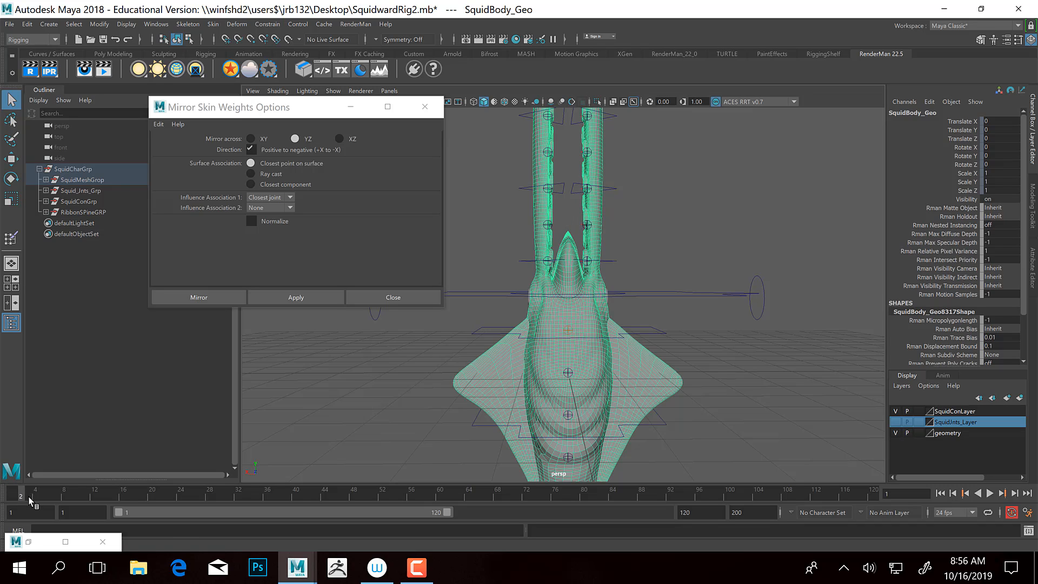
left_click_drag(27, 498, 158, 501)
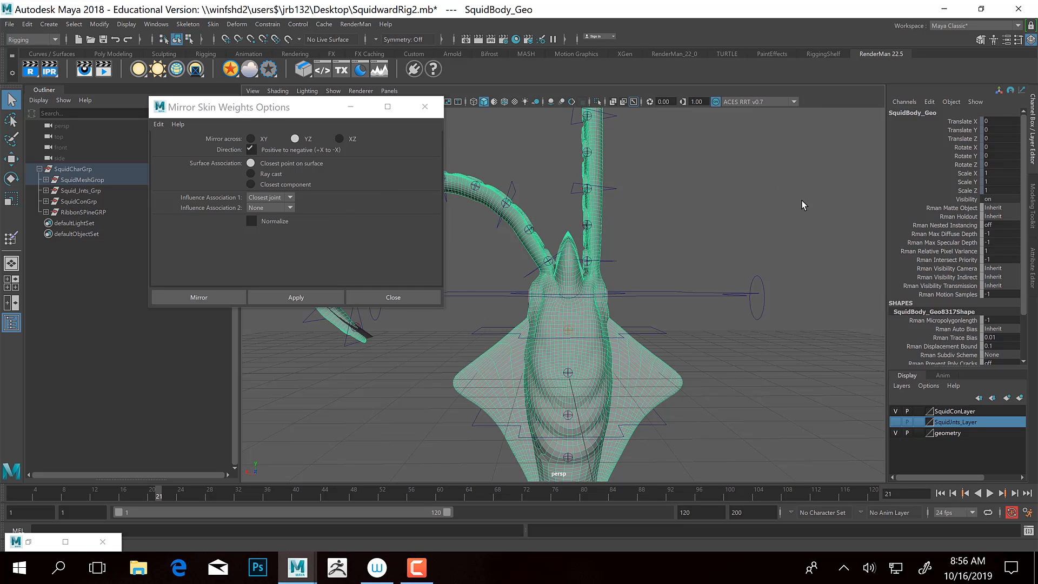
left_click_drag(803, 204, 629, 236, "alt")
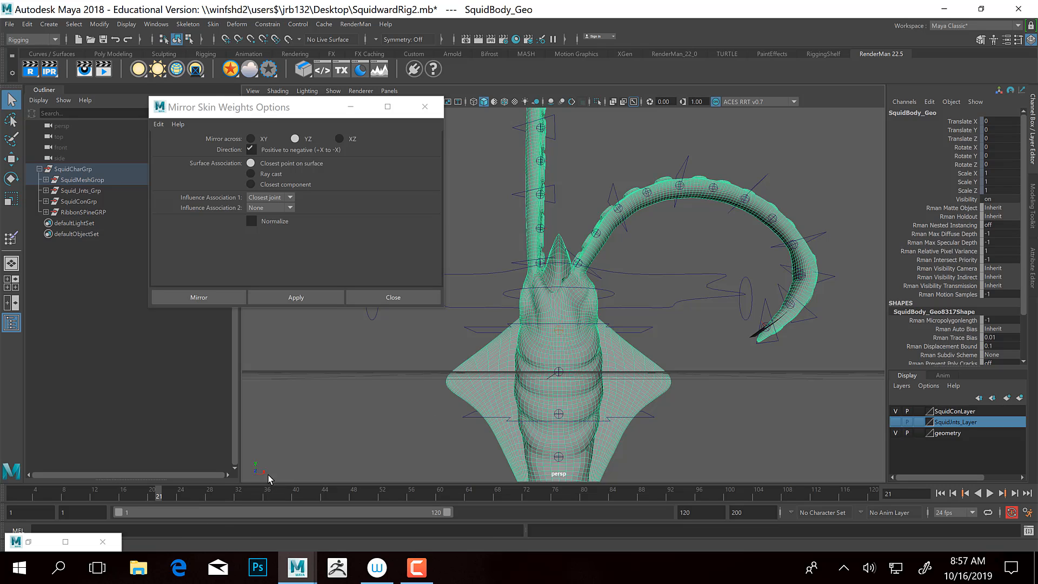
mouse_move(449, 426)
left_mouse_down("alt")
mouse_move(430, 417)
mouse_move(441, 423)
left_mouse_up("alt")
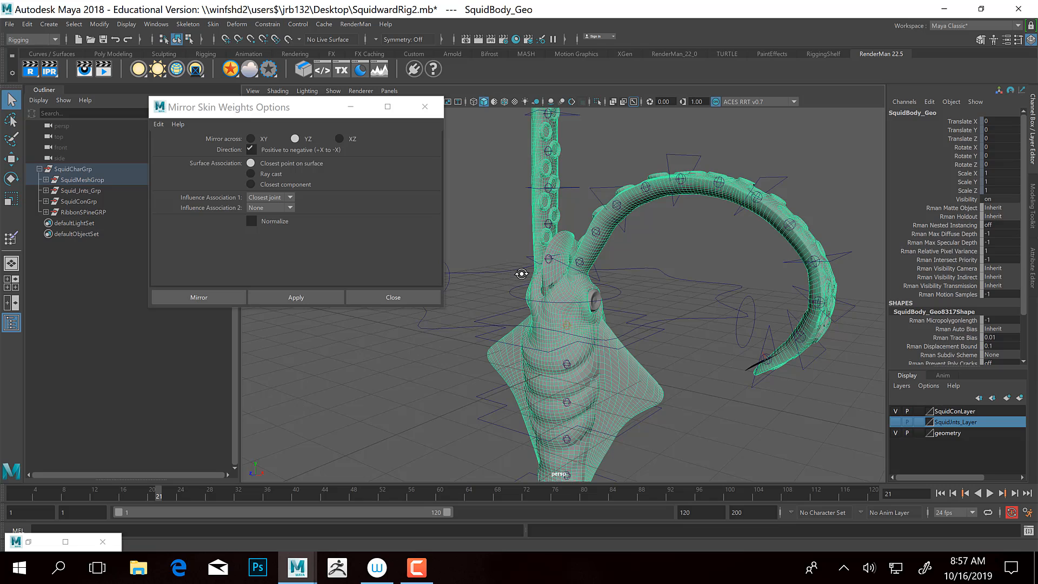
left_click_drag(517, 270, 542, 276, "alt")
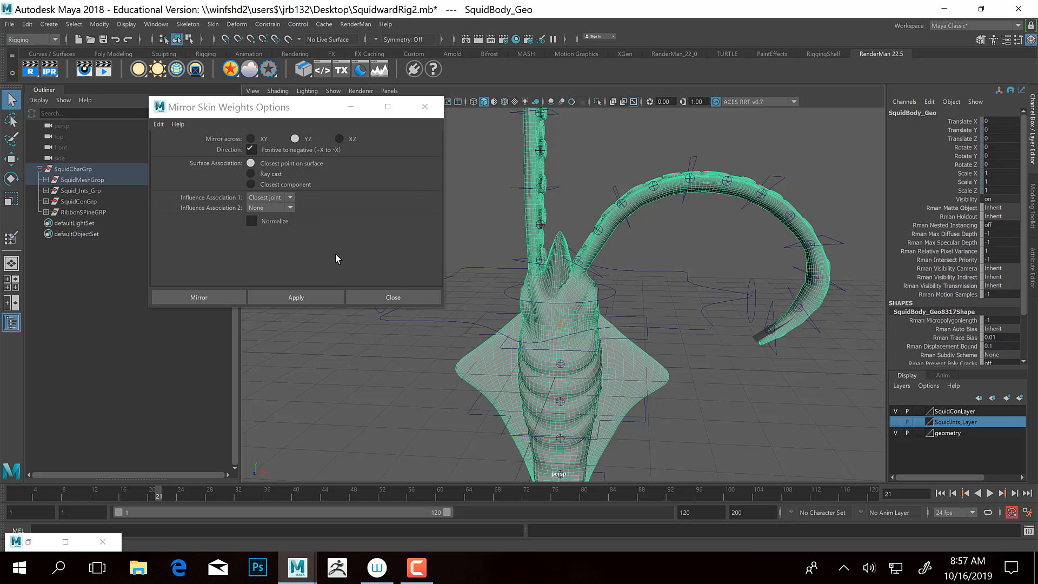
Return to frame 1 and mirror the skin weights across YZ, positive to negative, using closest point on surface and closest joint
left_click(13, 494)
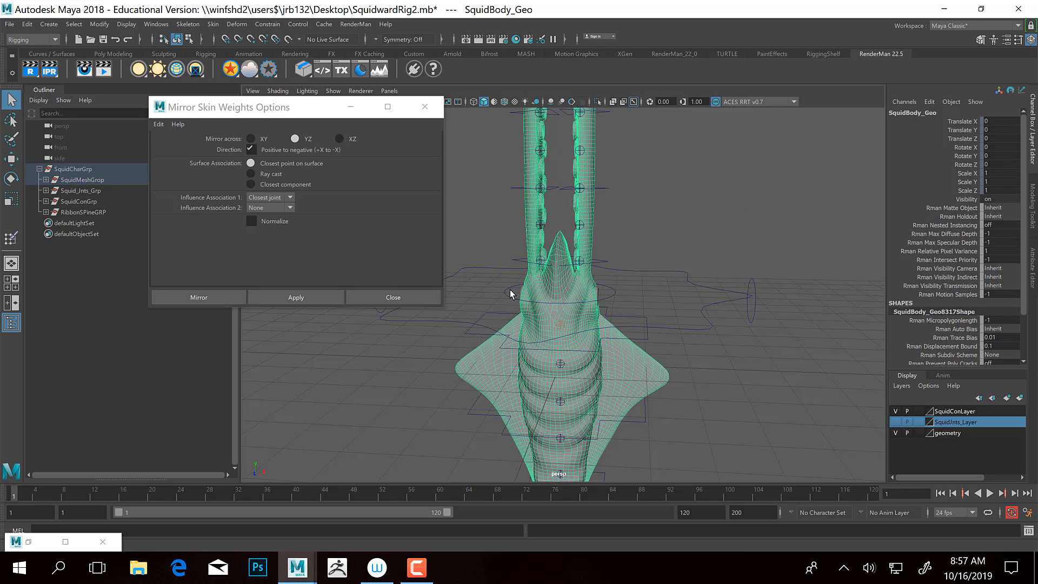
left_click(203, 300)
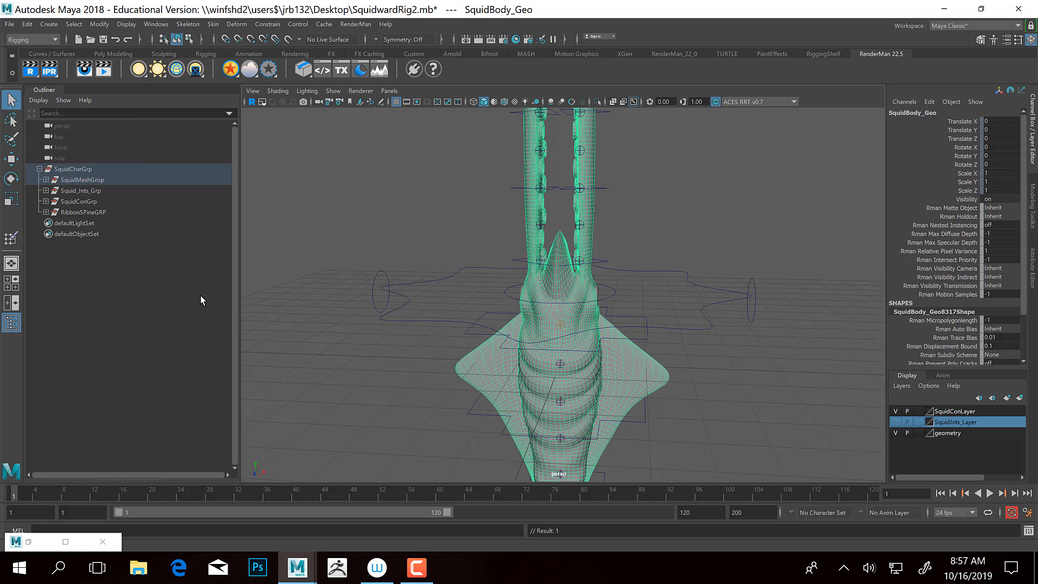
Select the Tentacle1 controls from above the base upward and rotate them together about 39° around Z to test the bend
middle_click_drag(647, 209, 670, 365, "alt")
left_click(528, 268)
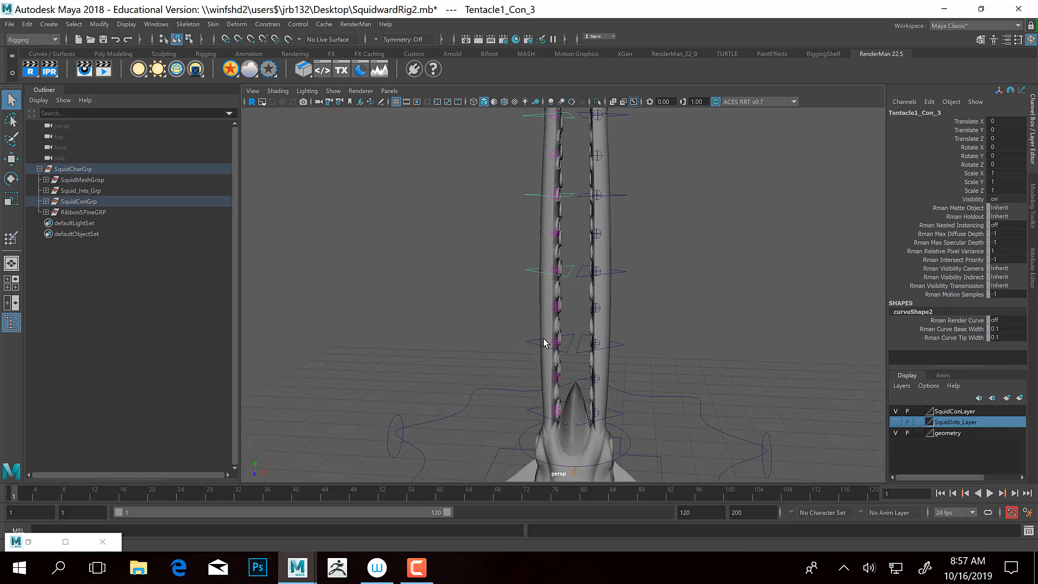
left_click(530, 342, "shift")
left_click(529, 195, "shift")
key("e")
middle_click_drag(548, 325, 560, 339, "alt")
right_click_drag(561, 339, 598, 232, "alt")
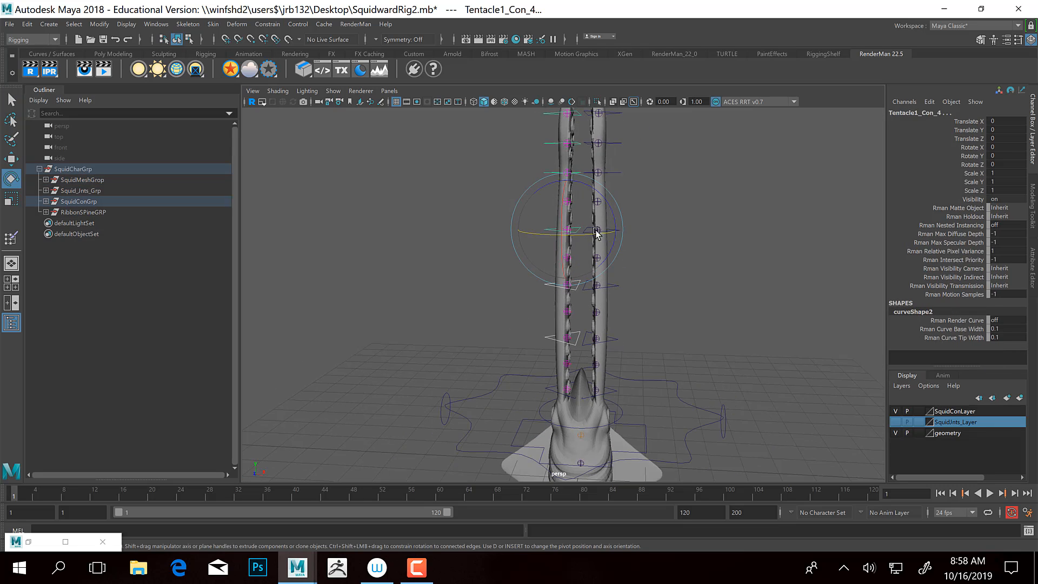
left_click(601, 201)
key("ctrl+z")
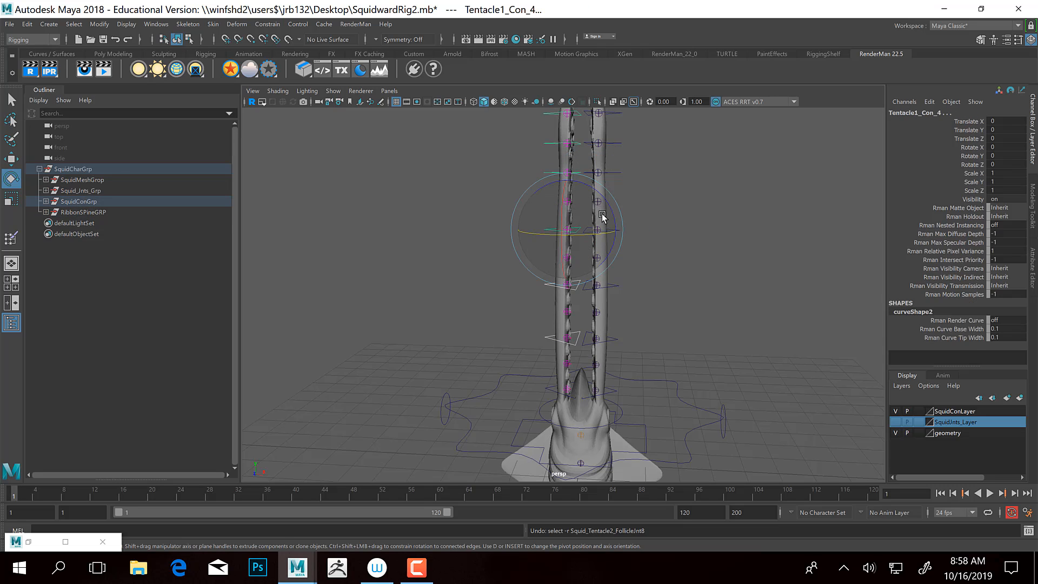
left_click_drag(606, 210, 567, 260)
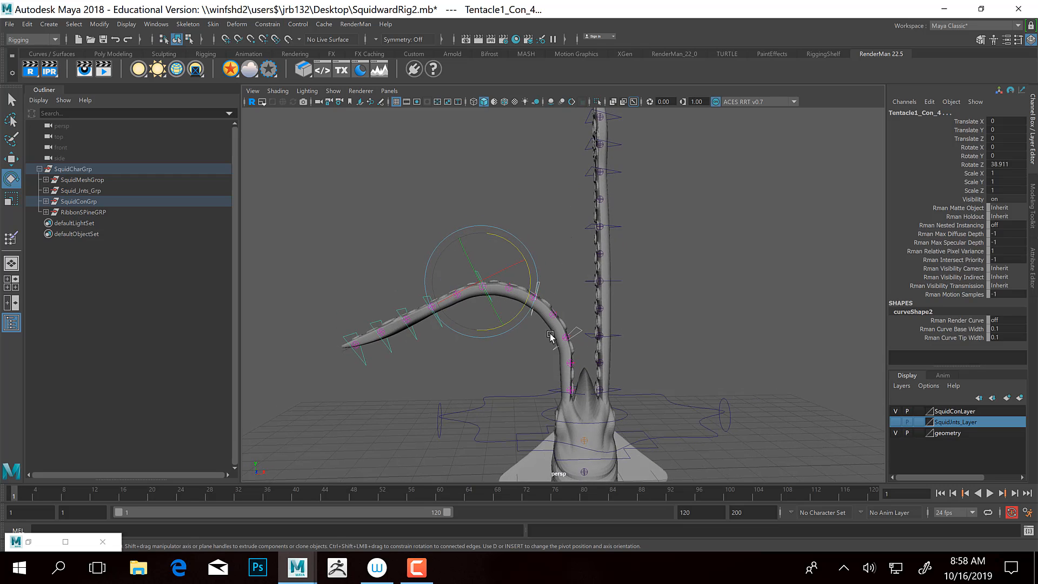
mouse_move(480, 325)
left_mouse_down()
mouse_move(514, 341)
mouse_move(495, 323)
left_mouse_up()
Undo the test rotations of the Tentacle1 controls
key("ctrl+z")
key("ctrl+z")
key("ctrl+z")
key("ctrl+z")
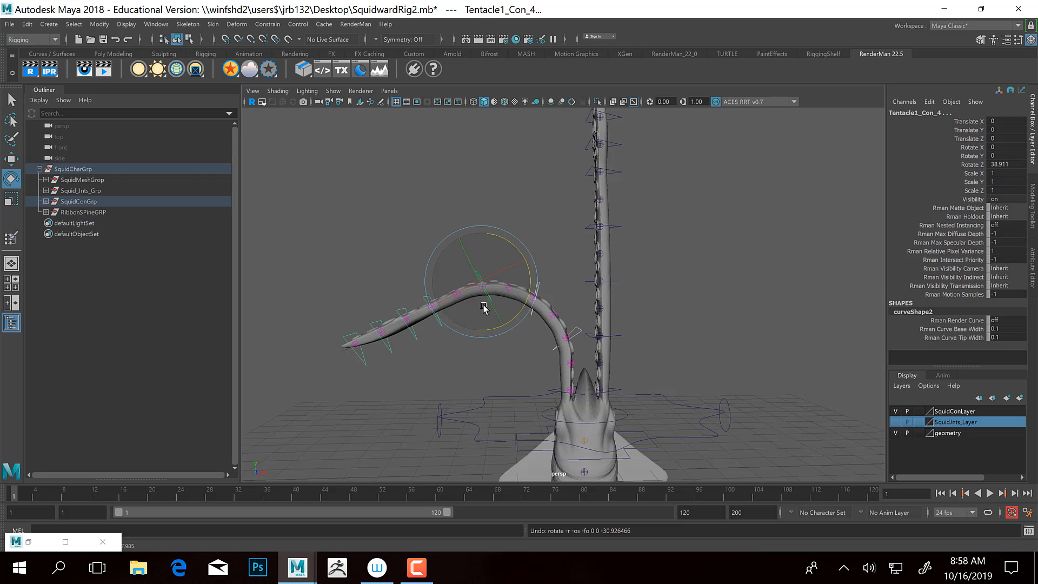
Scrub the beak animation up to frame 54 and back to frame 8, examining the mirrored weights around the mouth up close
middle_click_drag(599, 419, 547, 338, "alt")
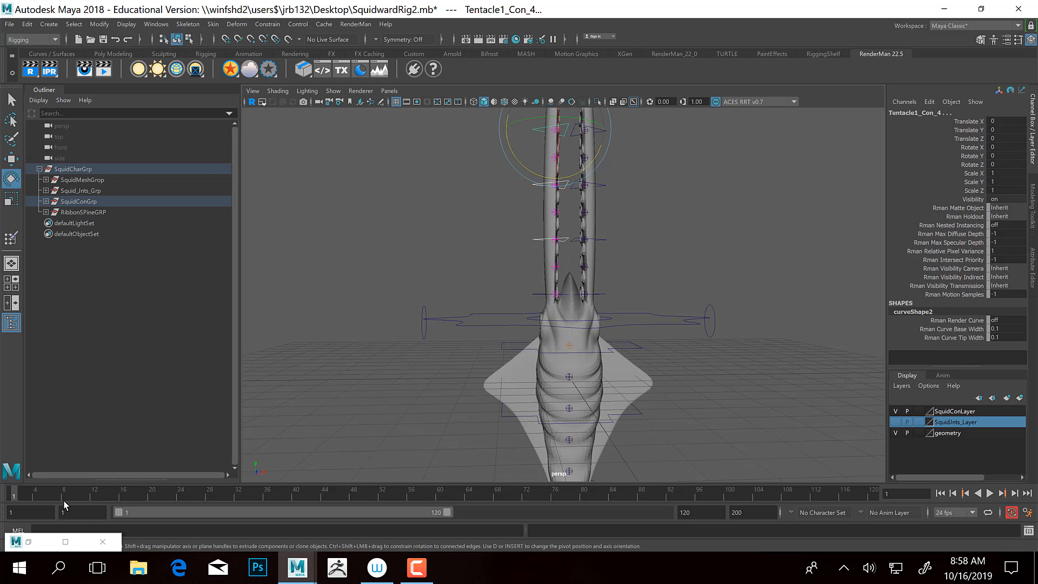
left_click(26, 493)
left_click_drag(287, 388, 380, 397, "alt")
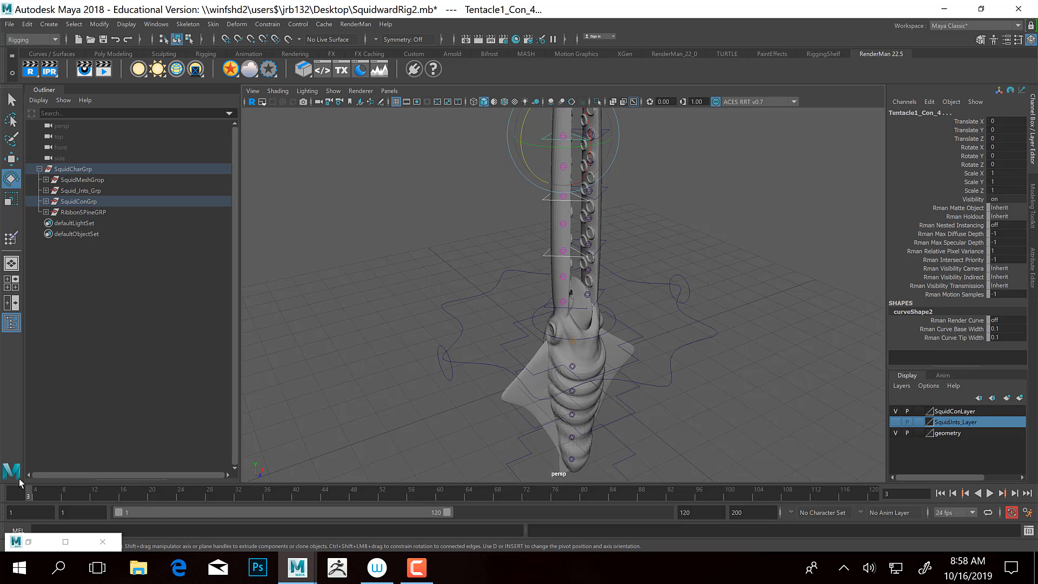
left_click_drag(28, 492, 50, 492)
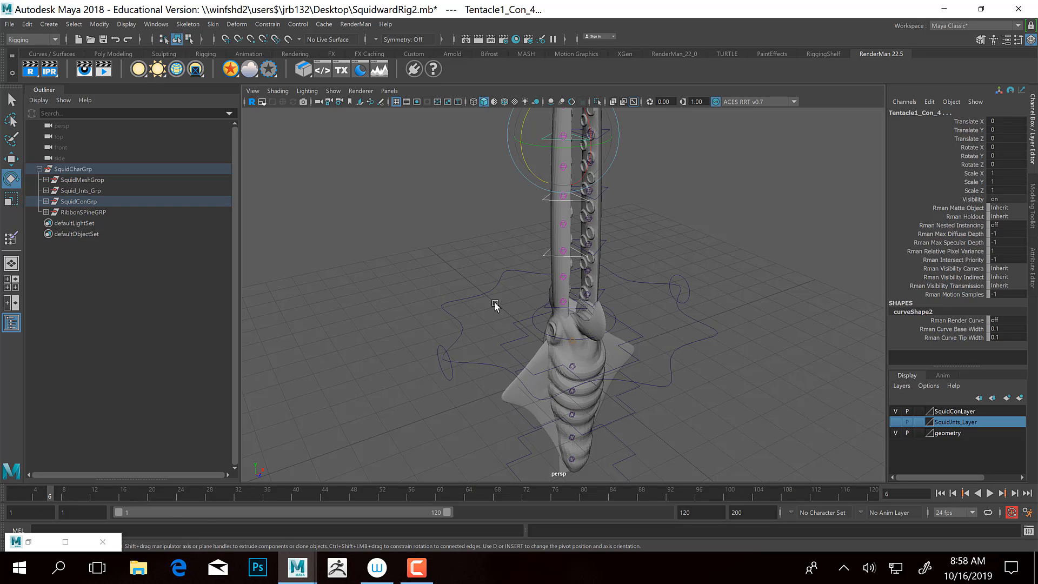
right_click_drag(495, 305, 696, 345, "alt")
left_click_drag(649, 346, 700, 345, "alt")
left_click_drag(58, 496, 382, 504)
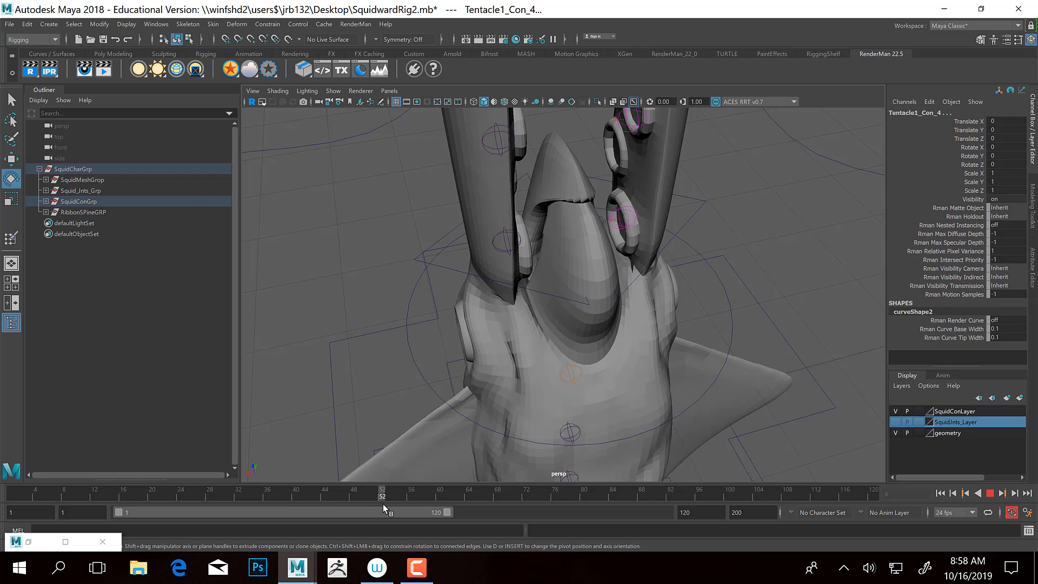
left_click_drag(581, 331, 582, 325, "alt")
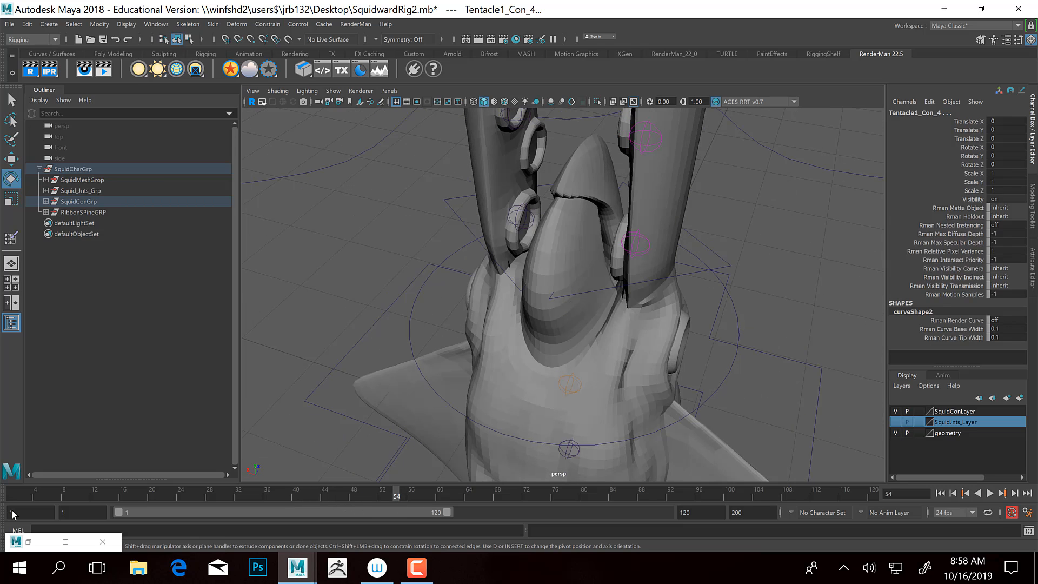
left_click_drag(334, 496, 65, 492)
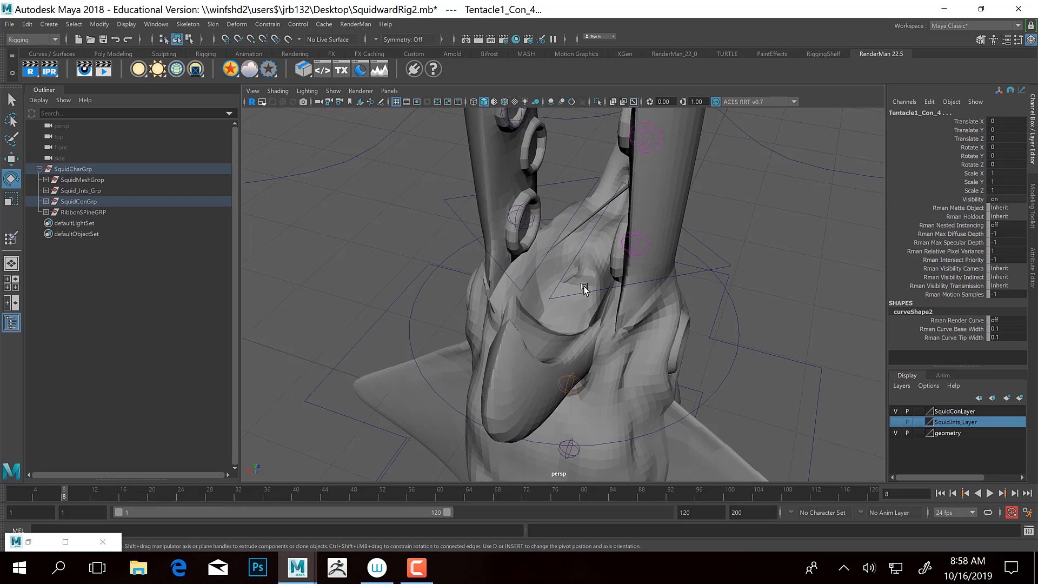
Select the stray vertex stretching out of the squid's mouth at frame 8 and apply Hammer Skin Weights to it
left_click_drag(535, 308, 574, 261, "alt")
left_click(562, 269)
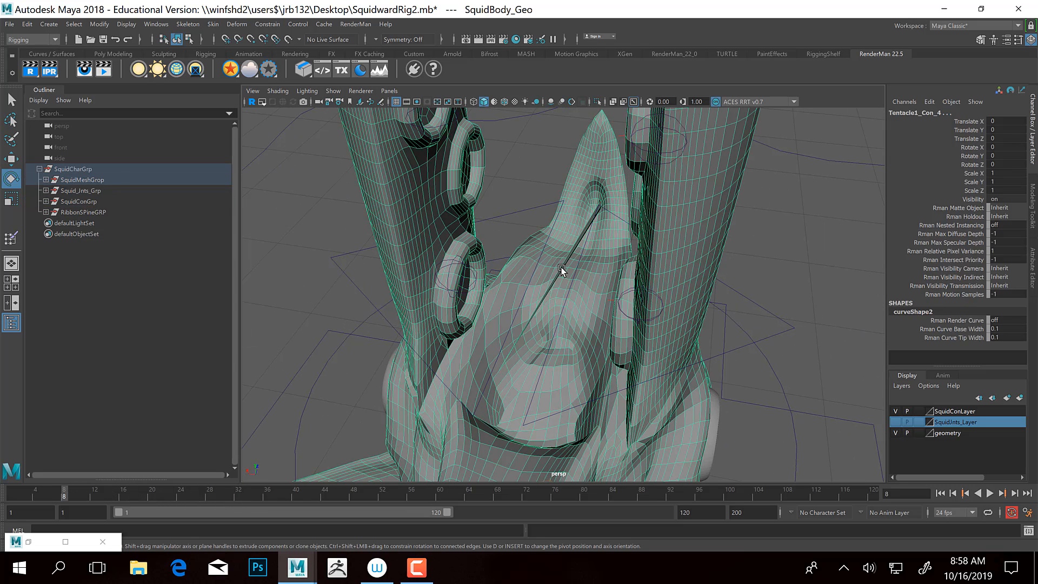
right_click_drag(562, 269, 492, 267)
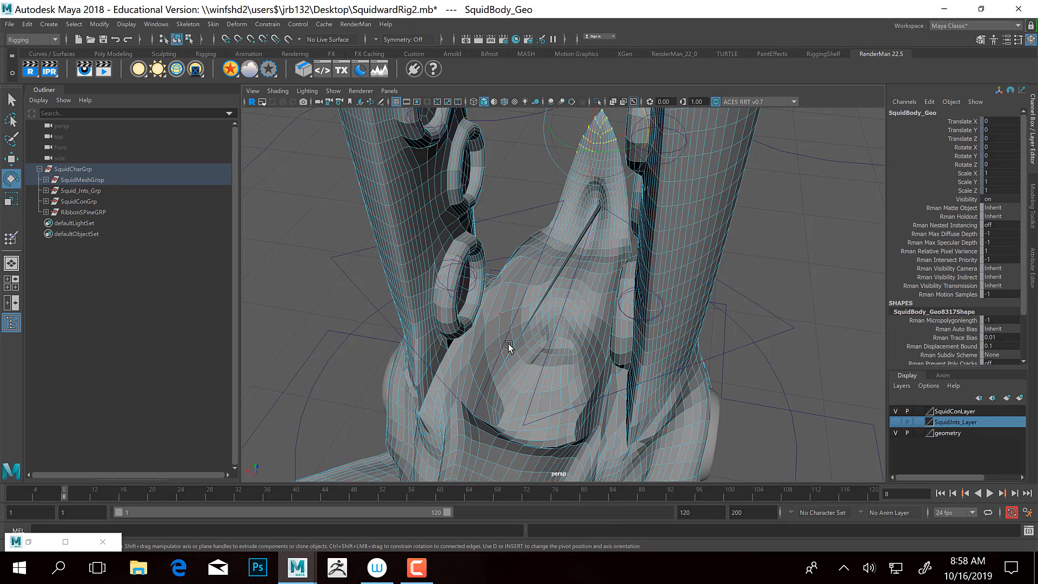
left_click_drag(507, 342, 484, 340, "alt")
right_click_drag(484, 340, 575, 343, "alt")
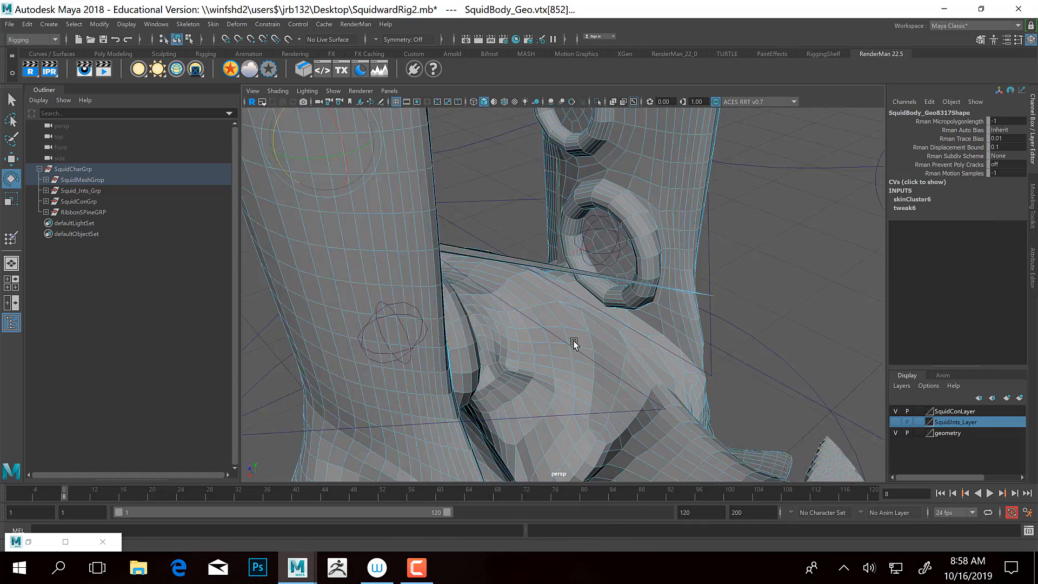
left_click_drag(575, 342, 772, 268, "alt")
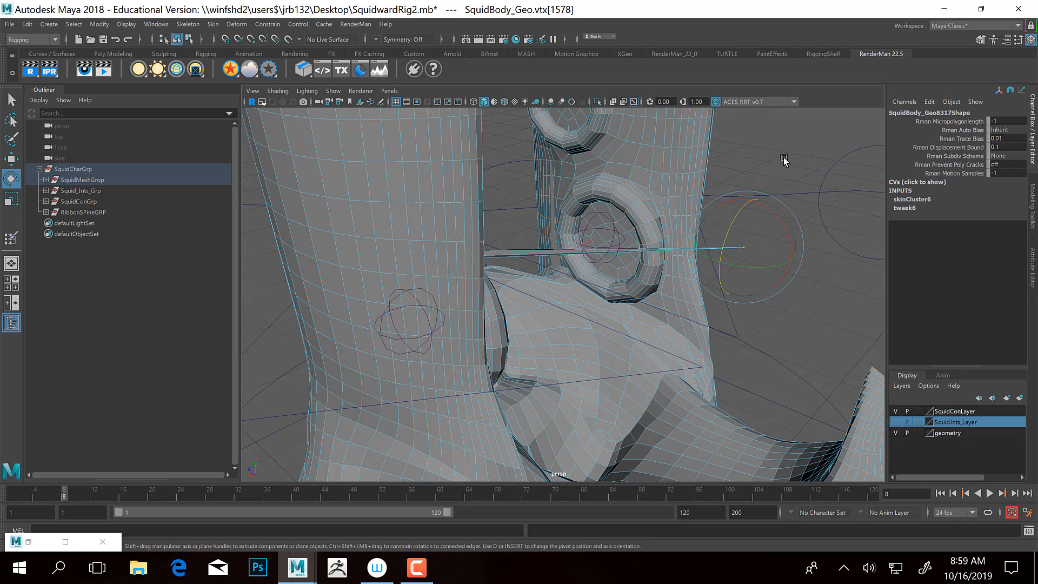
left_click(212, 25)
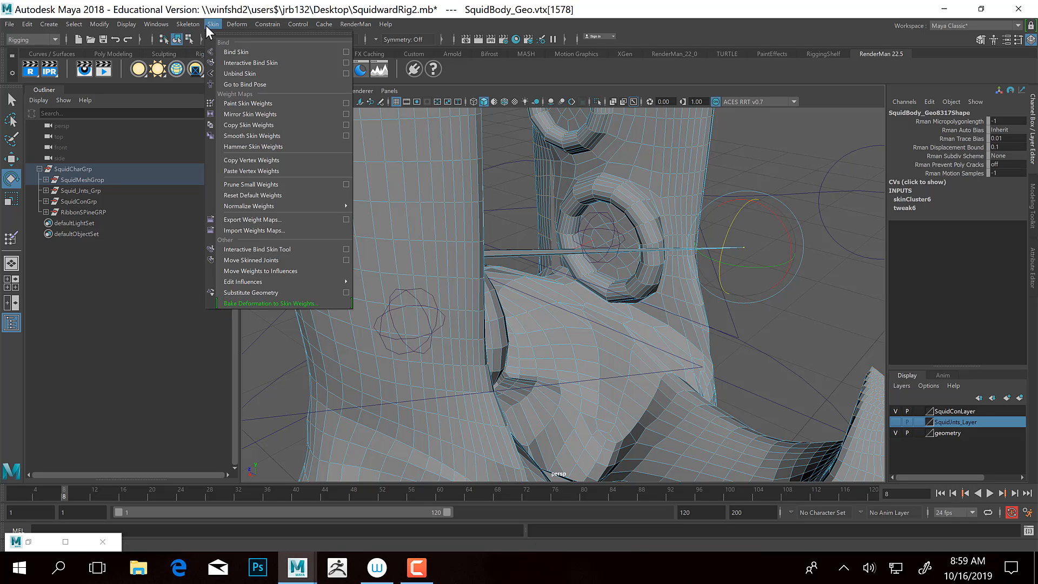
left_click(283, 151)
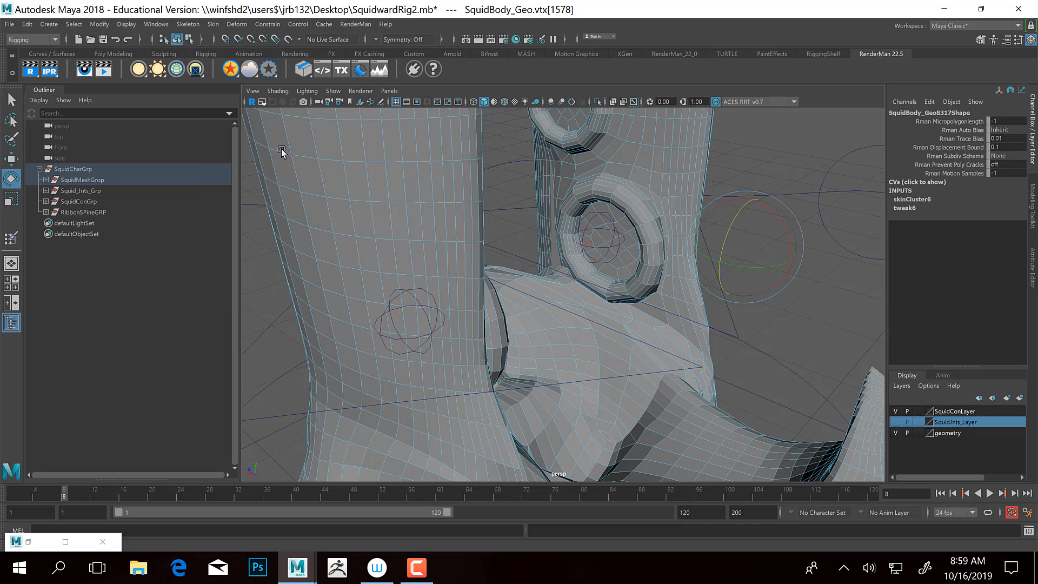
left_click(760, 162)
Return SquidBody_Geo to object mode, clear the selection and view the whole squid
left_click_drag(737, 206, 548, 335, "alt")
scroll(452, 268, "down", 5)
right_click_drag(596, 239, 680, 189)
left_click(680, 189)
left_click_drag(471, 365, 532, 335, "alt")
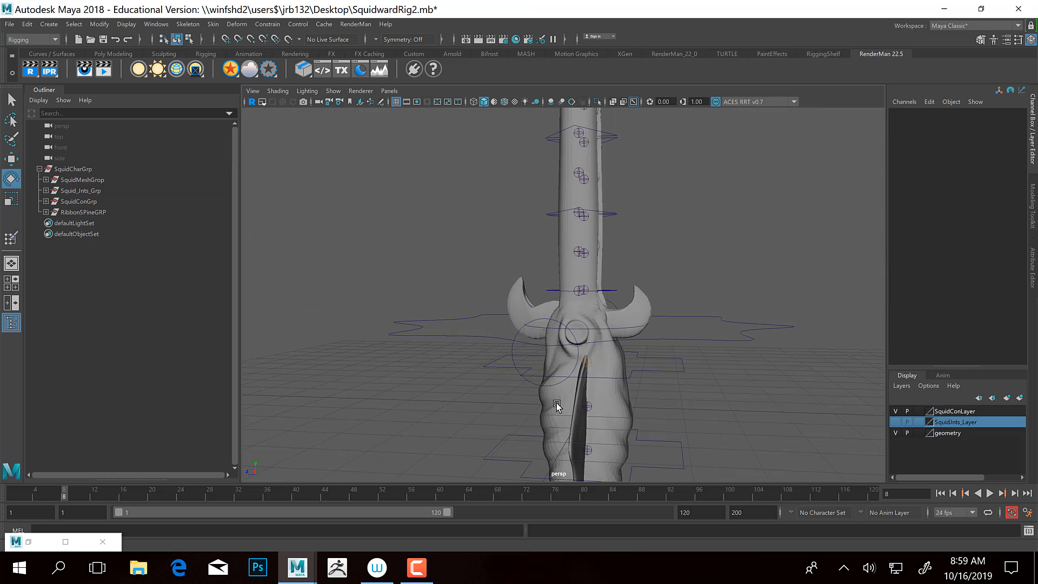
Select the spine's ribbon plane sticking out at the mantle tip and hide the geometry layer
middle_click_drag(615, 462, 629, 317, "alt")
left_click_drag(628, 317, 572, 319, "alt")
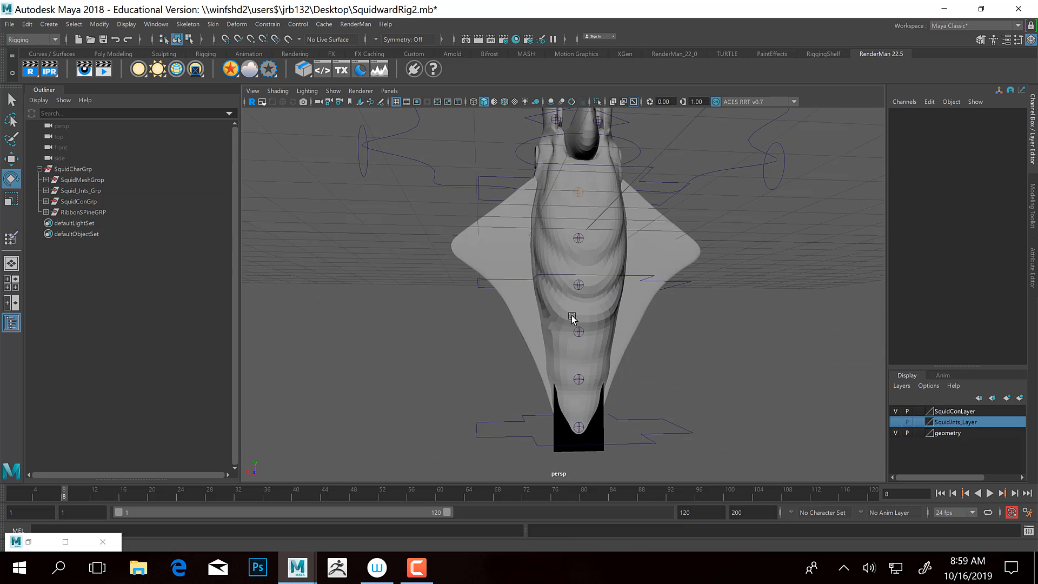
left_click(597, 439)
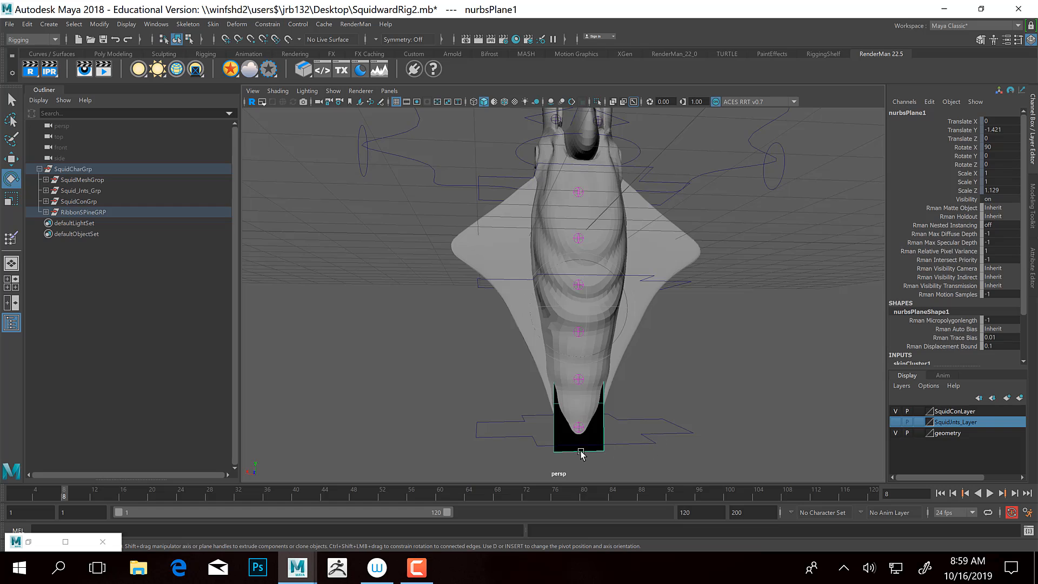
middle_click_drag(605, 468, 589, 406, "alt")
right_click_drag(609, 414, 697, 432, "alt")
mouse_move(697, 432)
left_mouse_down("alt")
mouse_move(598, 436)
mouse_move(714, 436)
left_mouse_up("alt")
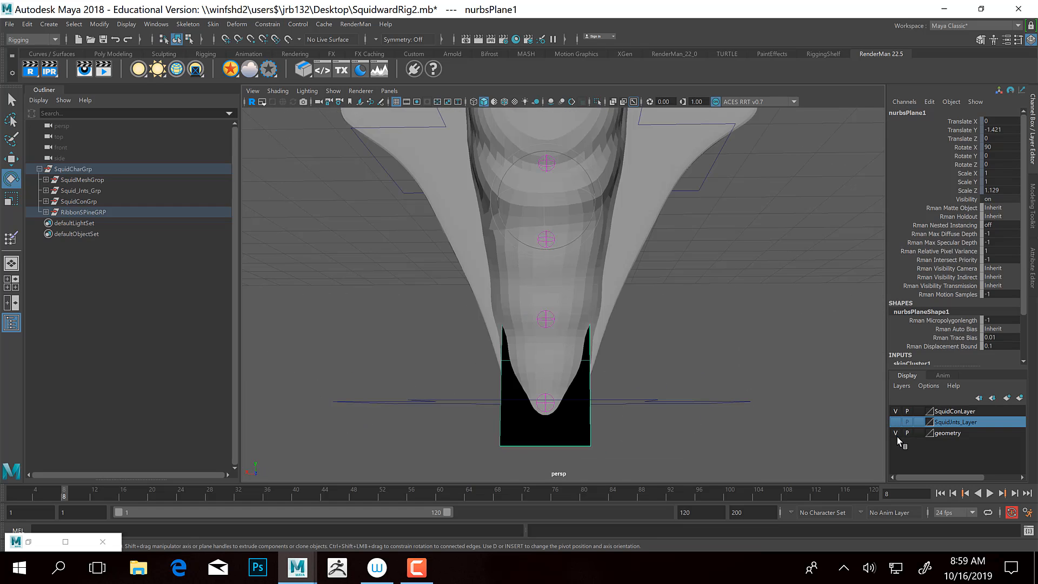
left_click(895, 433)
Start Paint Skin Weights on the ribbon plane and examine the influences of Squid_Mantel_Control_Jnt1, Jnt2 and Jnt_tip
left_click_drag(667, 274, 576, 250, "alt")
mouse_move(576, 250)
right_mouse_down()
mouse_move(474, 250)
mouse_move(473, 222)
right_mouse_up()
left_click(111, 211)
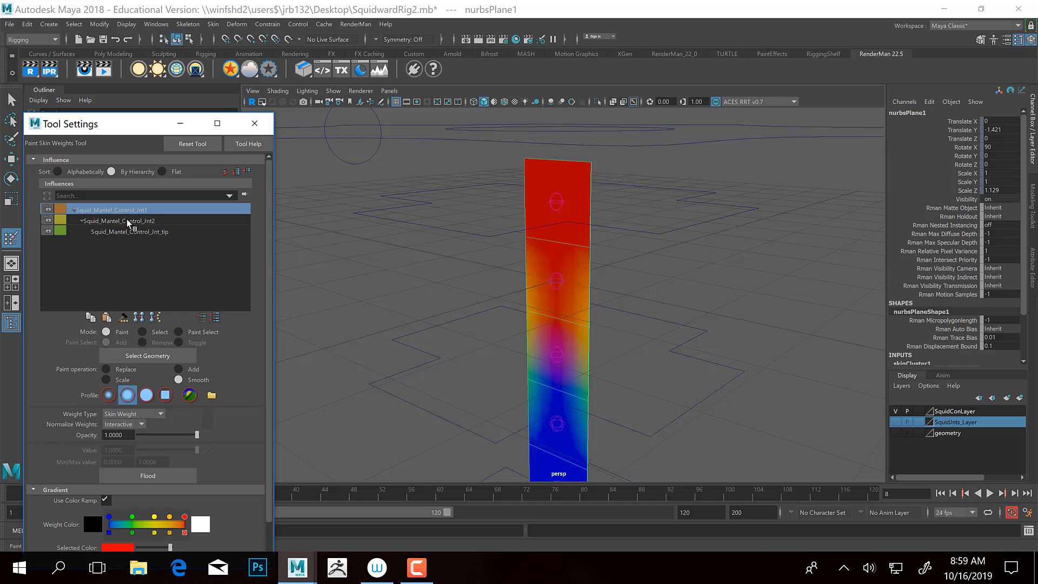
left_click(129, 221)
mouse_move(605, 291)
middle_mouse_down("alt")
mouse_move(603, 326)
mouse_move(594, 274)
middle_mouse_up("alt")
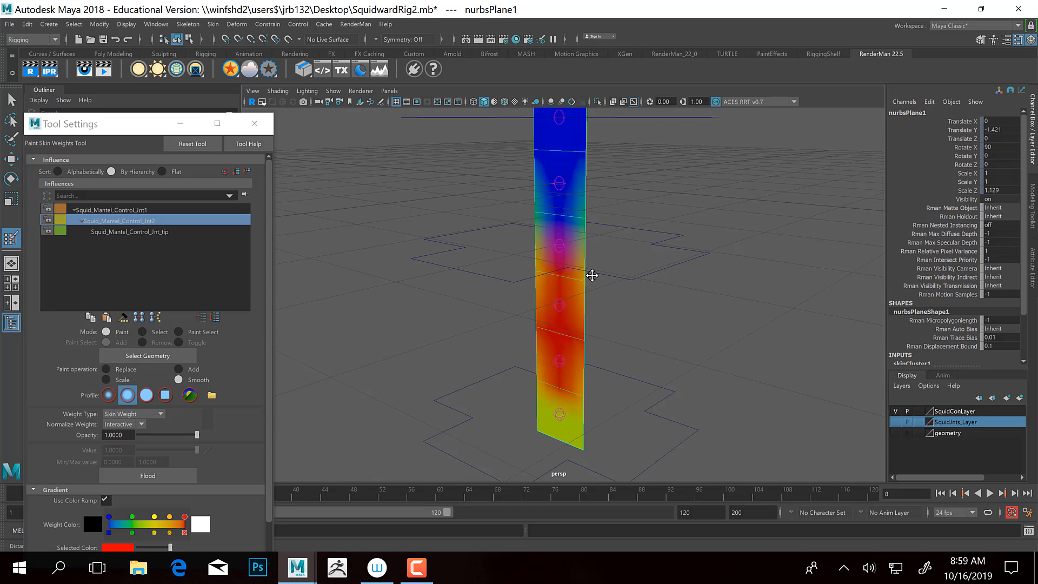
left_click(126, 232)
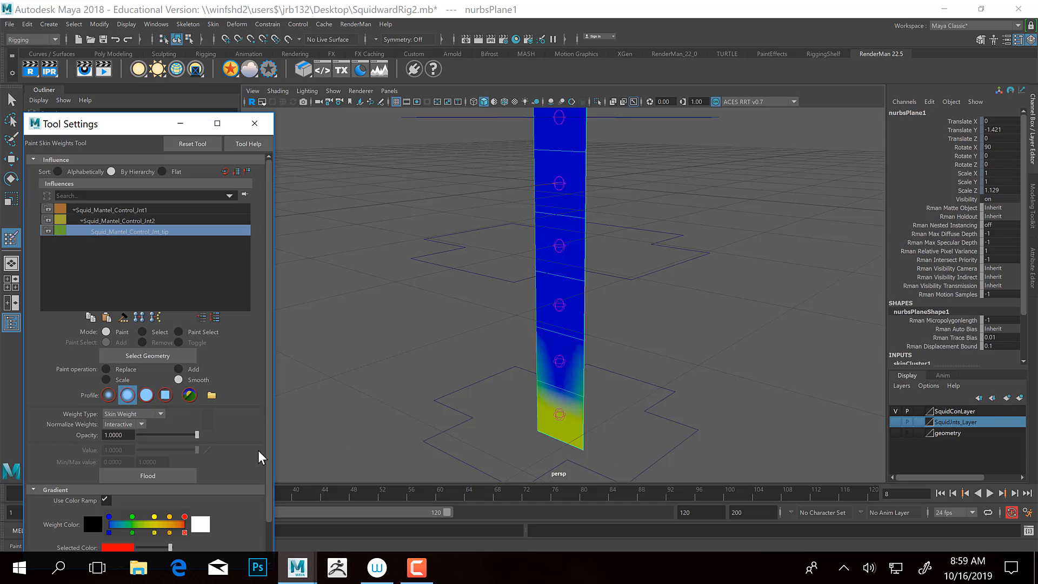
Paint the ribbon's lower end with Replace at value 1 for the Squid_Mantel_Control_Jnt_tip influence
left_click(125, 370)
scroll(584, 445, "up", 2)
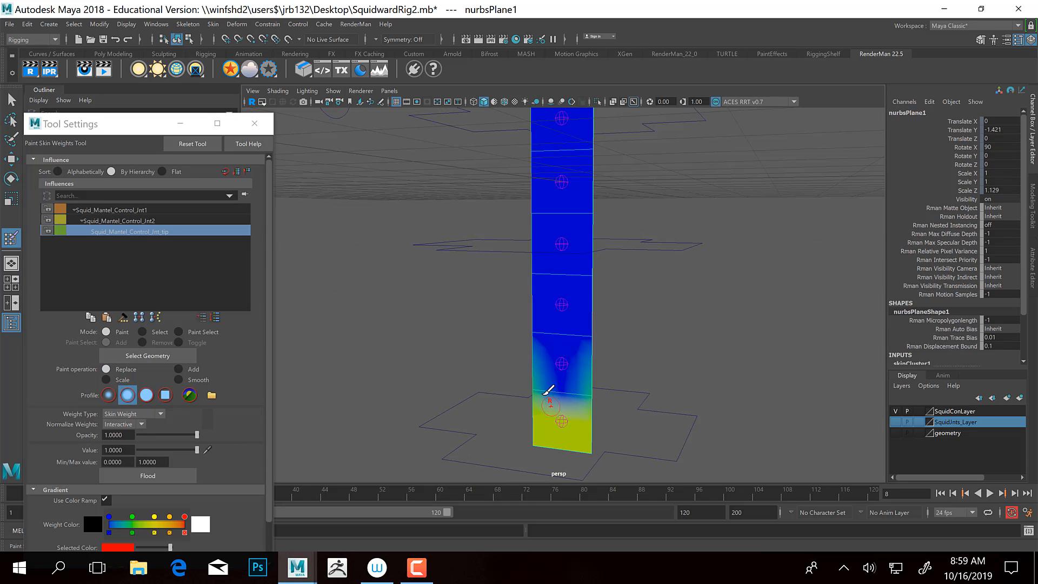
mouse_move(542, 387)
left_mouse_down()
mouse_move(541, 396)
mouse_move(565, 392)
mouse_move(600, 436)
mouse_move(558, 431)
mouse_move(556, 403)
left_mouse_up()
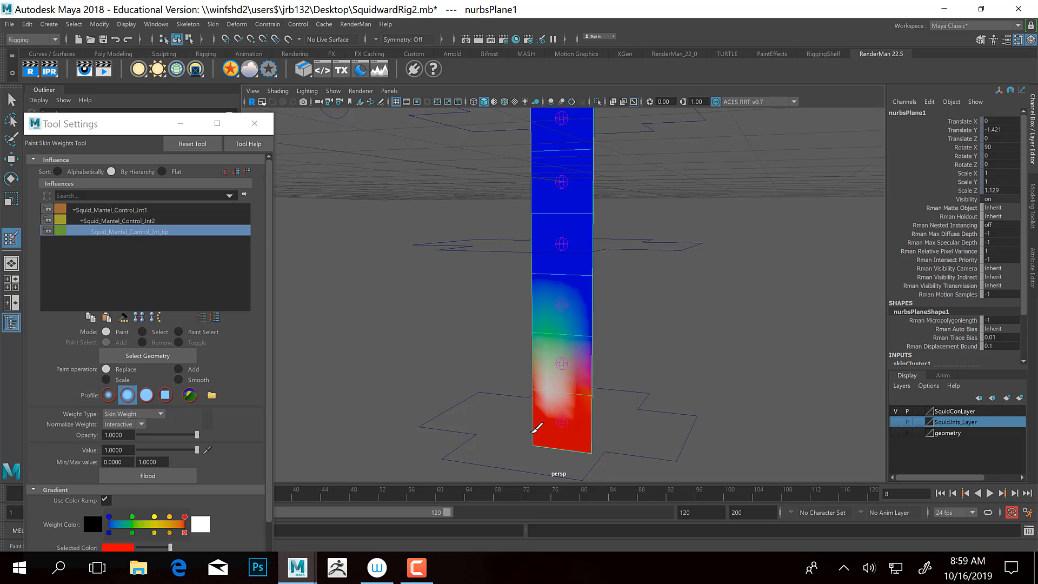
left_click_drag(605, 435, 588, 441)
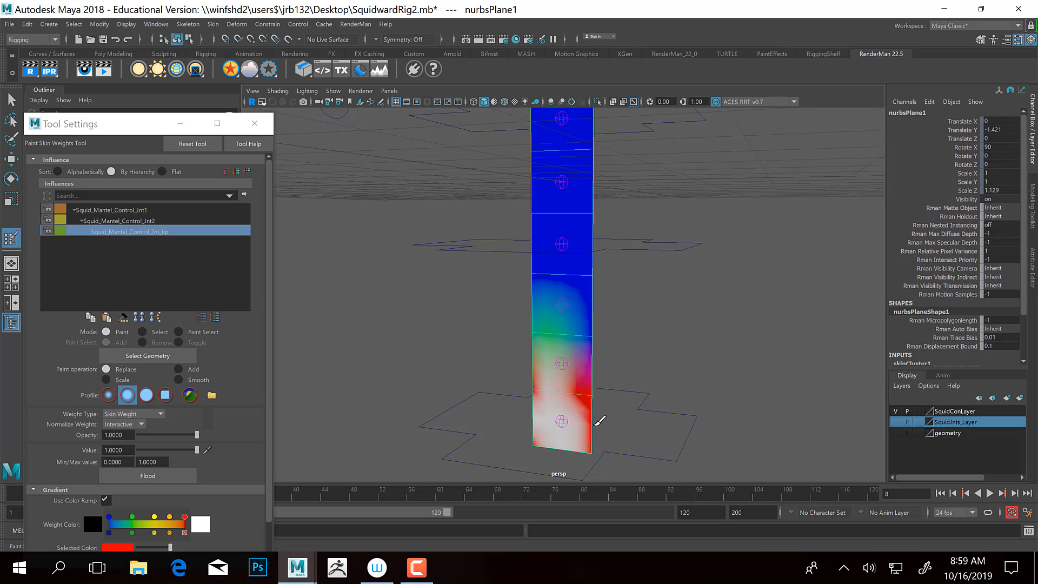
Flood the ribbon twice each with Smooth for the Squid_Mantel_Control_Jnt_tip and Squid_Mantel_Control_Jnt2 influences
left_click(194, 380)
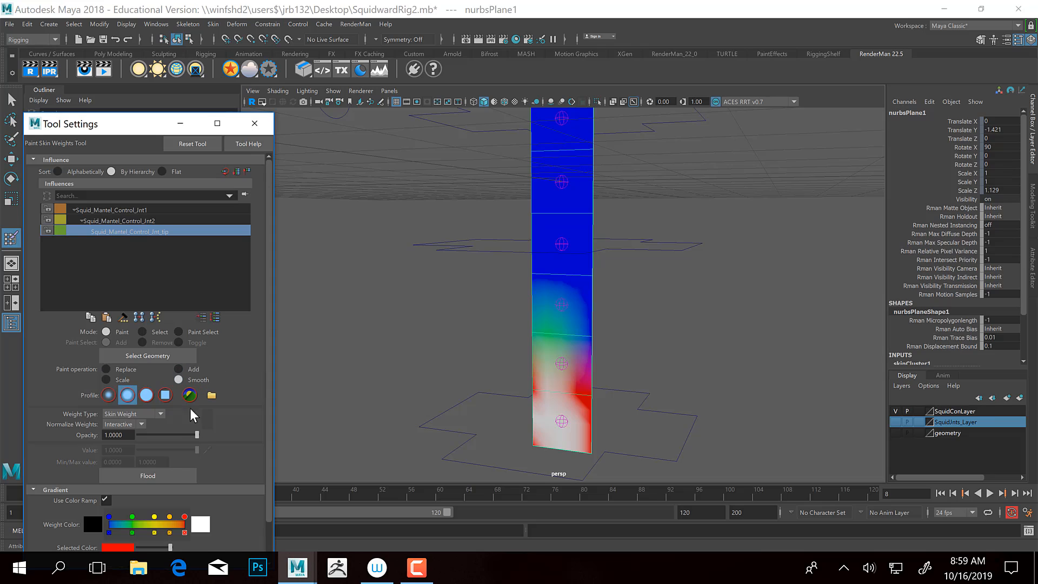
left_click(161, 478)
left_click(161, 478)
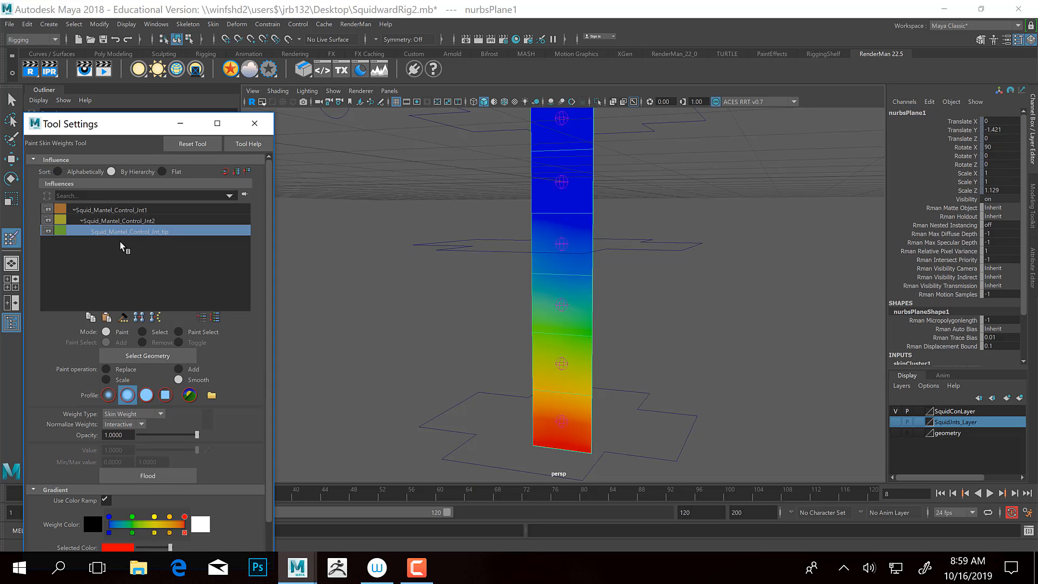
left_click(120, 221)
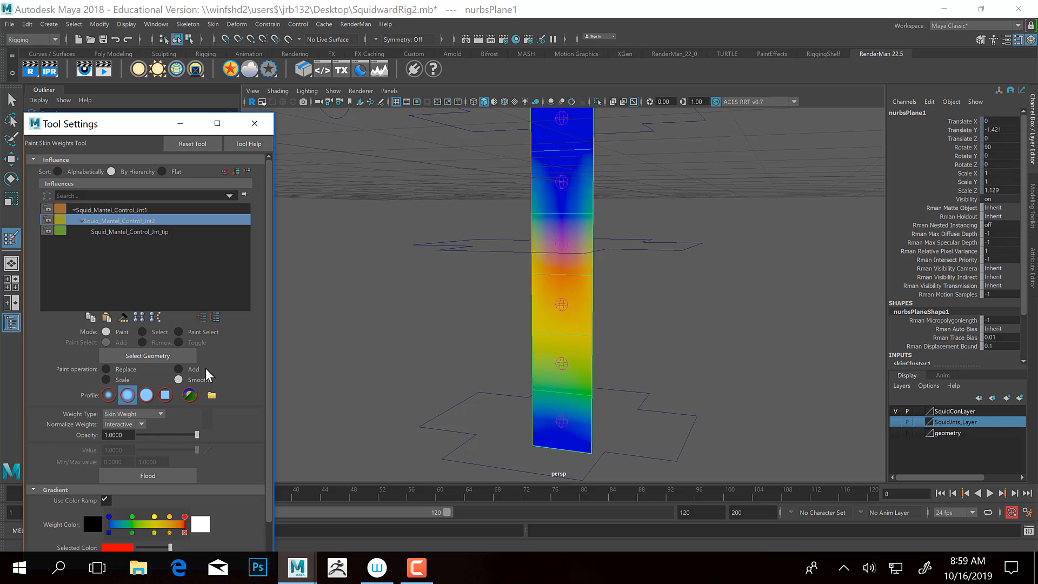
left_click(169, 477)
left_click(169, 478)
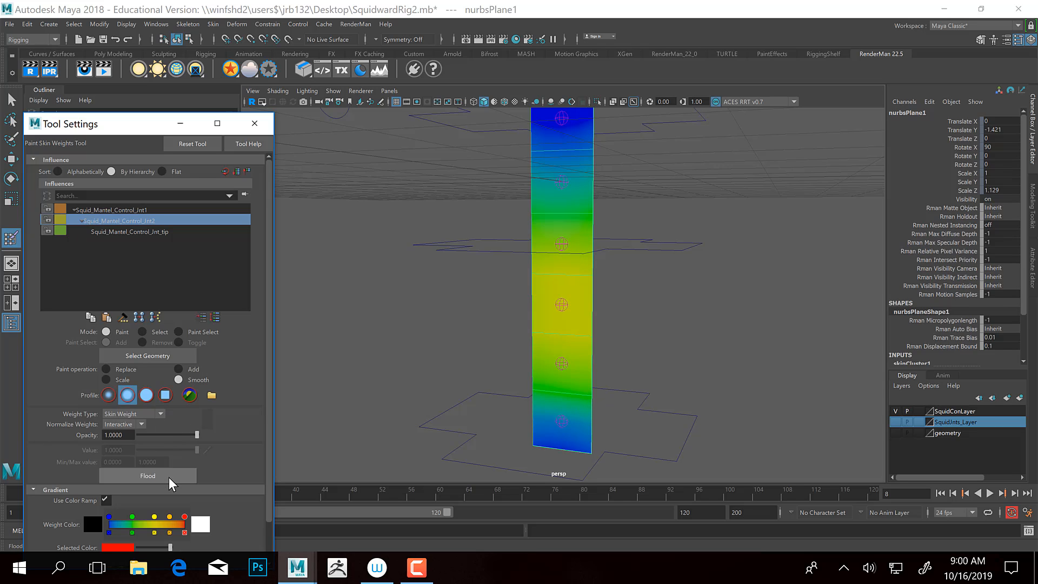
Smooth-flood the Squid_Mantel_Control_Jnt1 influence twice, check the ribbon's weight gradient and minimize the tool settings
left_click(119, 210)
left_click_drag(526, 263, 516, 331, "alt")
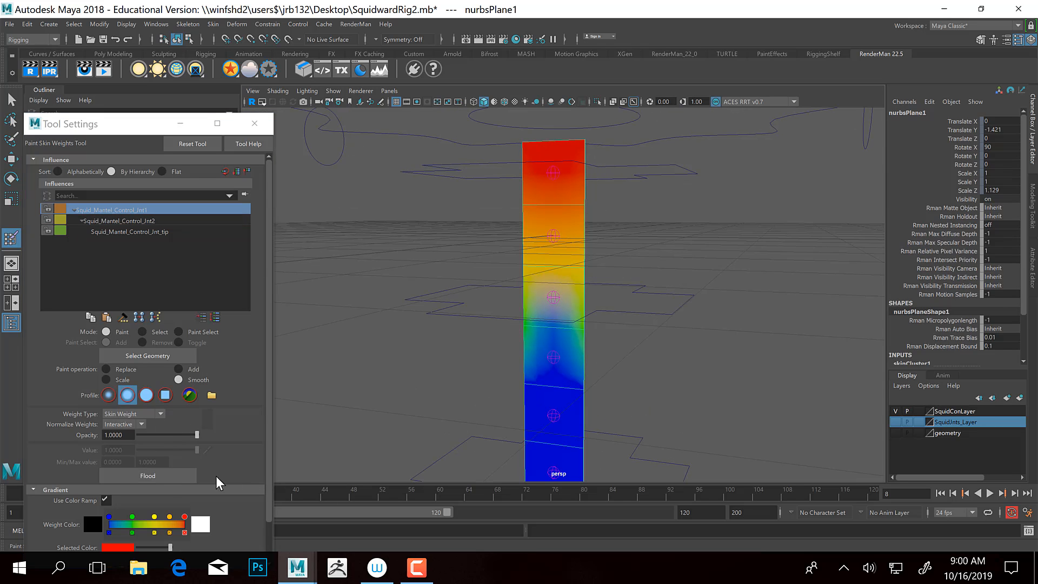
left_click(183, 480)
left_click(183, 480)
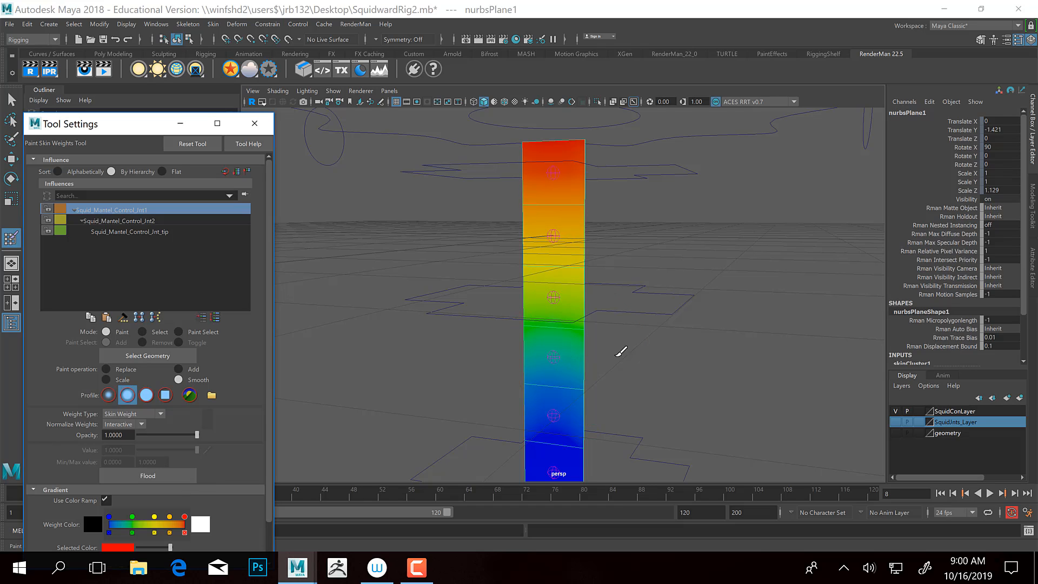
left_click_drag(655, 341, 465, 422, "alt")
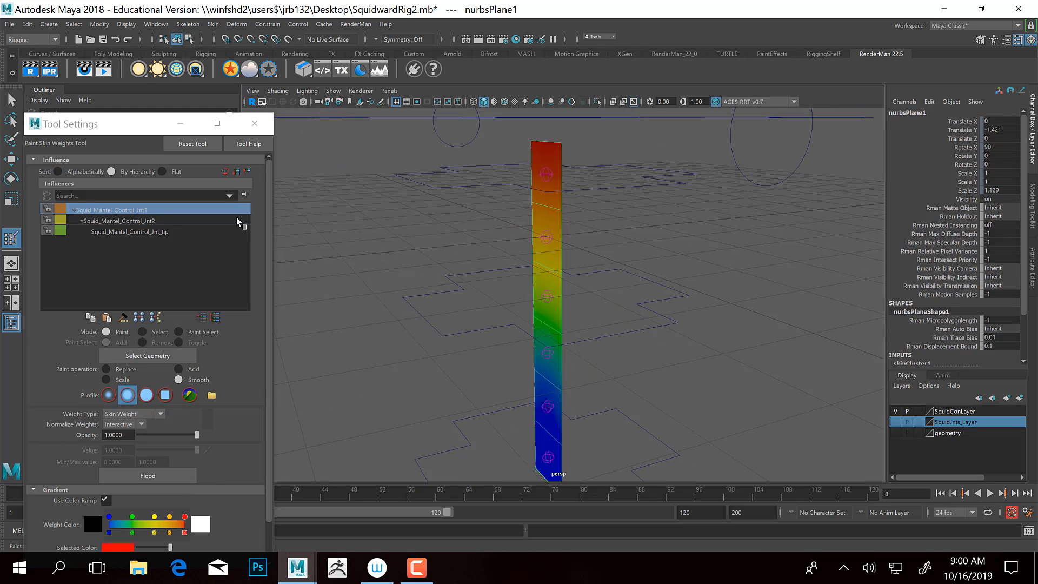
left_click(181, 124)
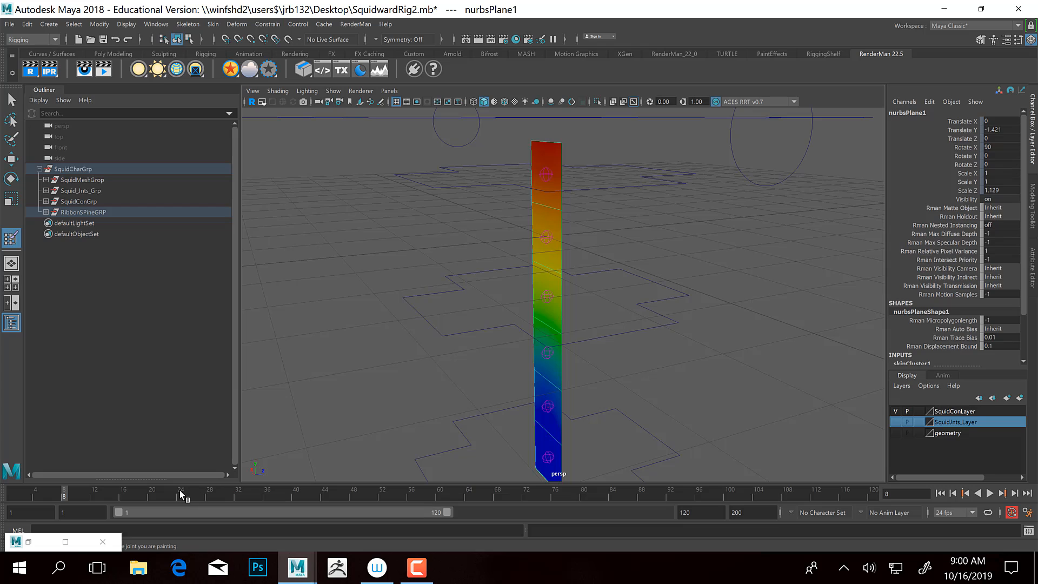
Scrub the animation to frame 37 and back to frame 1, examining how the weighted ribbon bends
key("alt+v")
left_click(274, 496)
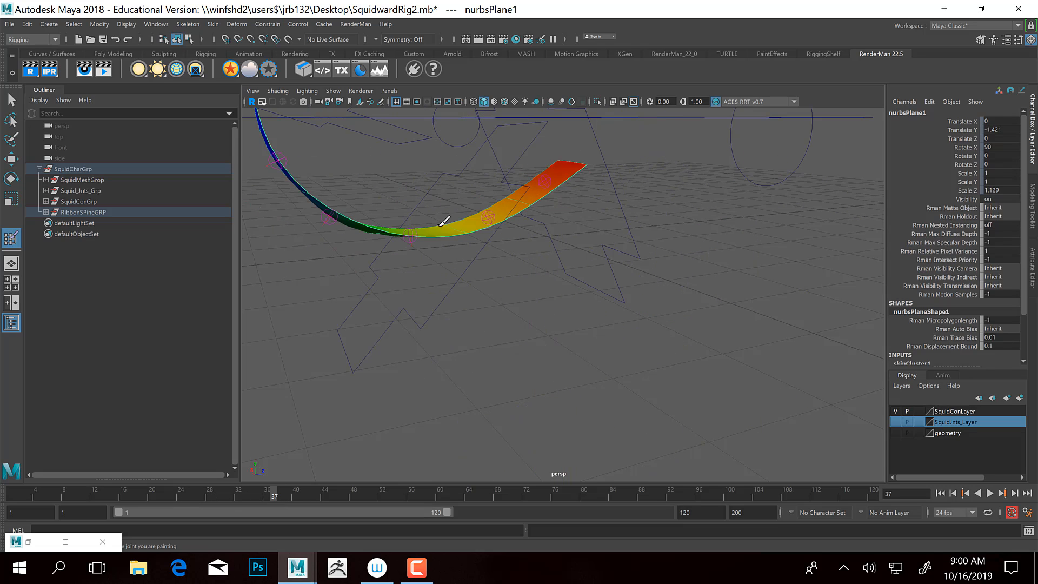
left_click_drag(440, 225, 364, 170, "alt")
left_click_drag(479, 335, 387, 372, "alt")
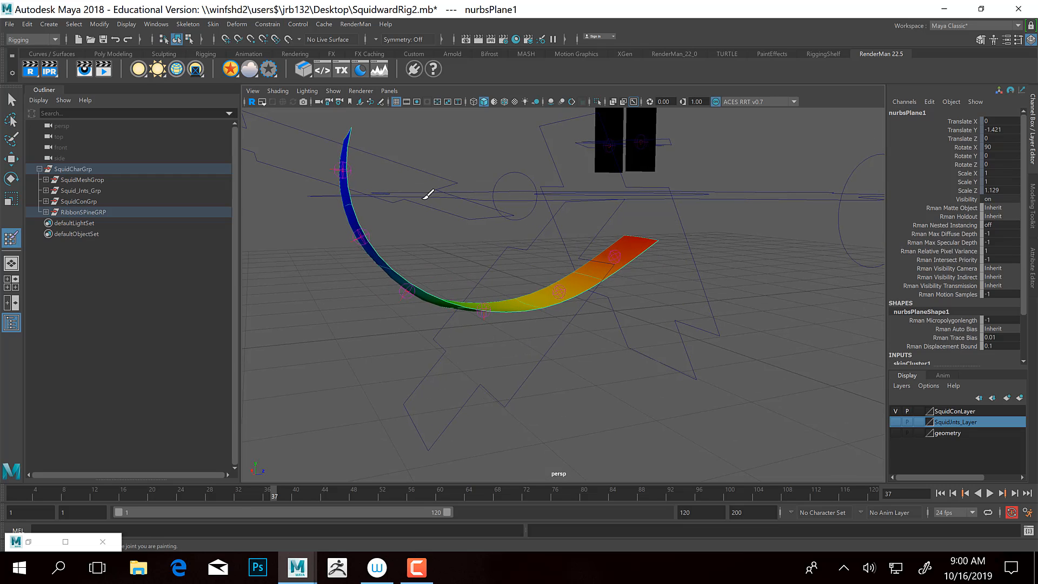
left_click_drag(210, 491, 3, 496)
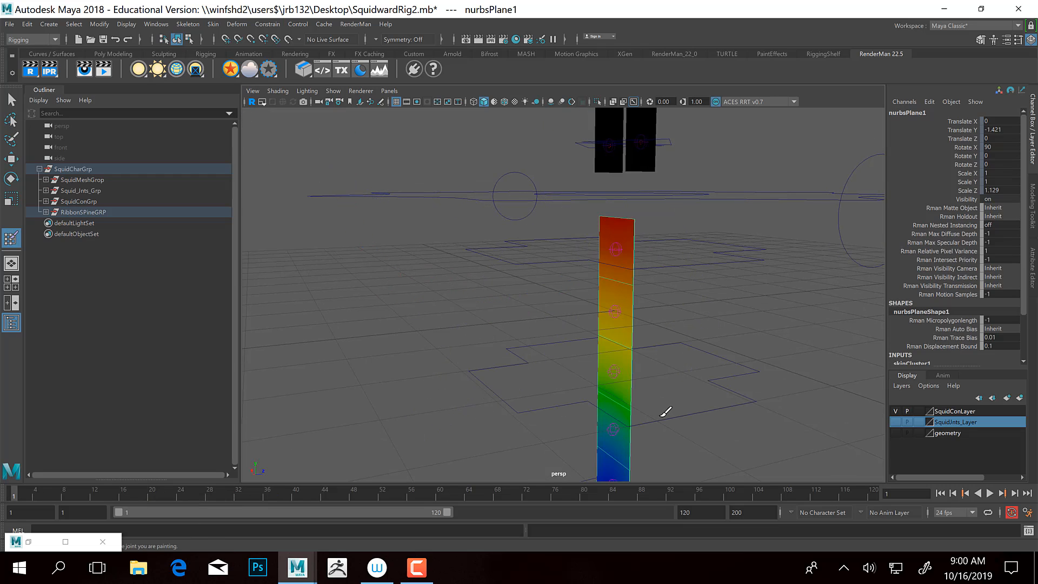
left_click_drag(664, 413, 761, 411, "alt")
Try rotating Squid_Mantel_TipCon about X to test the ribbon's bend, and undo the rotation
key("q")
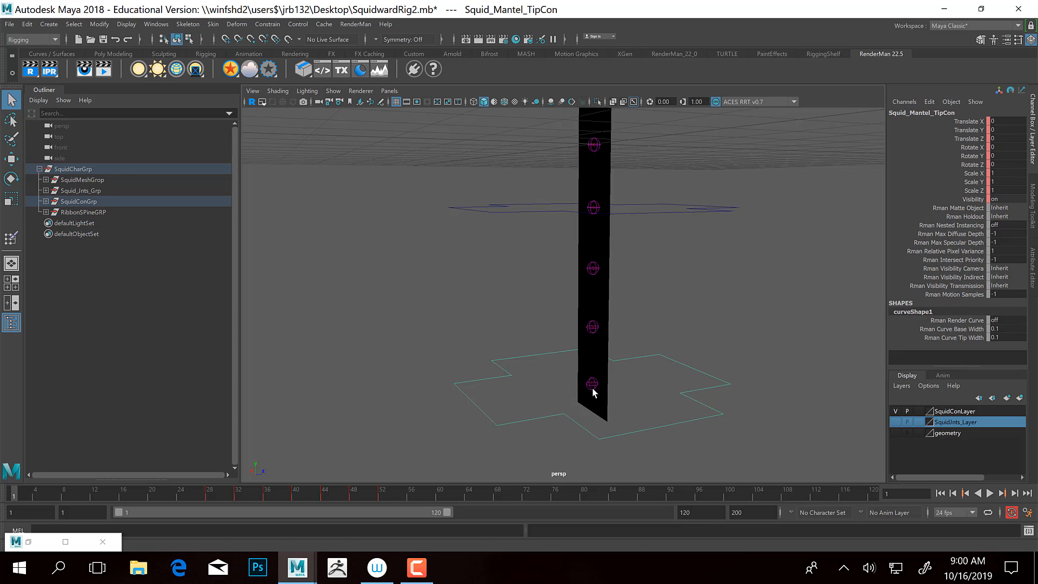
key("e")
left_click_drag(569, 352, 535, 371)
key("ctrl+z")
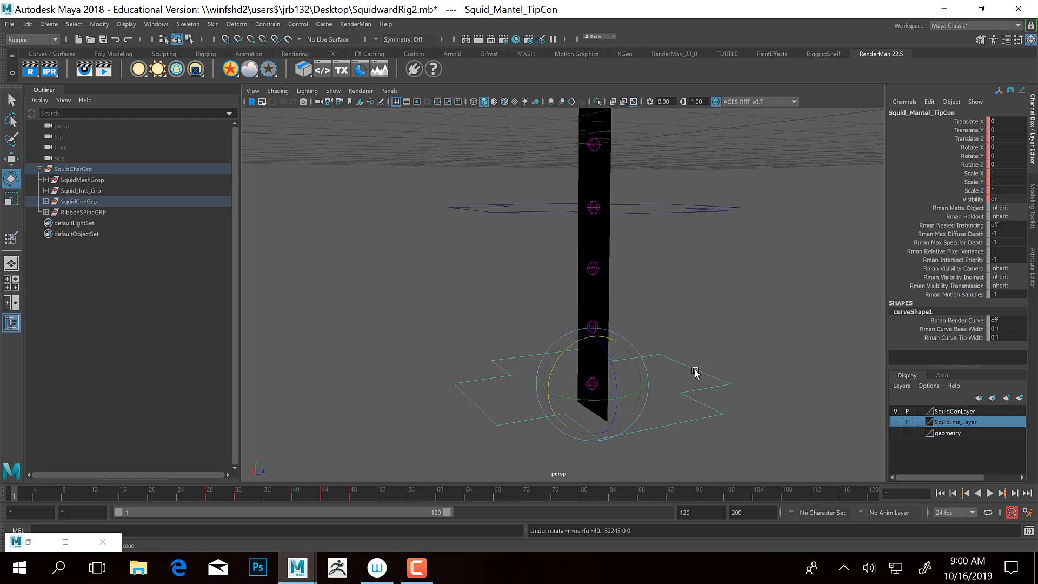
Show the geometry layer, test the mantle's deformation by rotating Squid_Mantel_TipCon about X, and undo the rotation
left_click(897, 432)
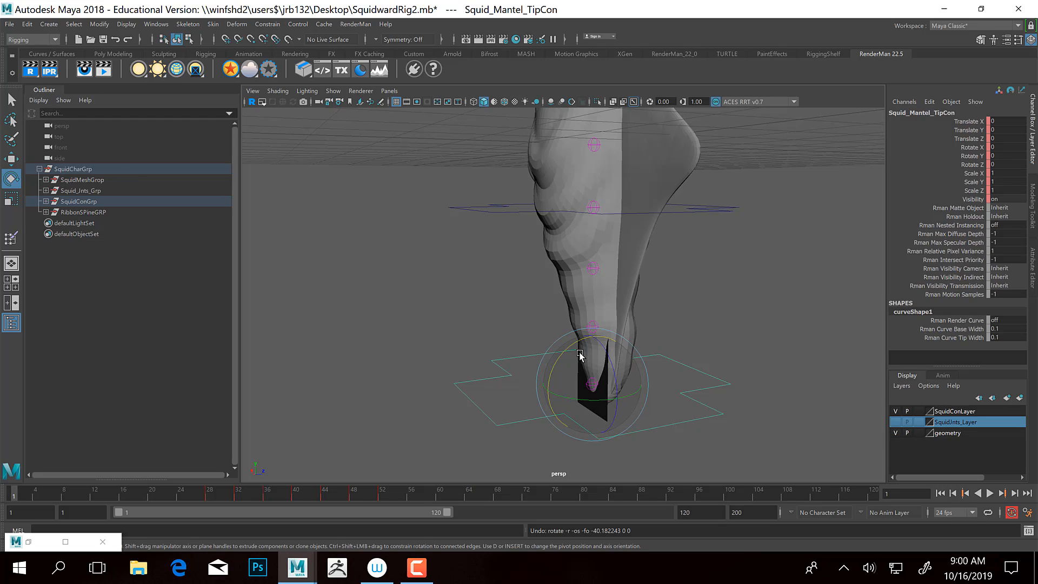
left_click_drag(580, 354, 525, 396)
key("ctrl+z")
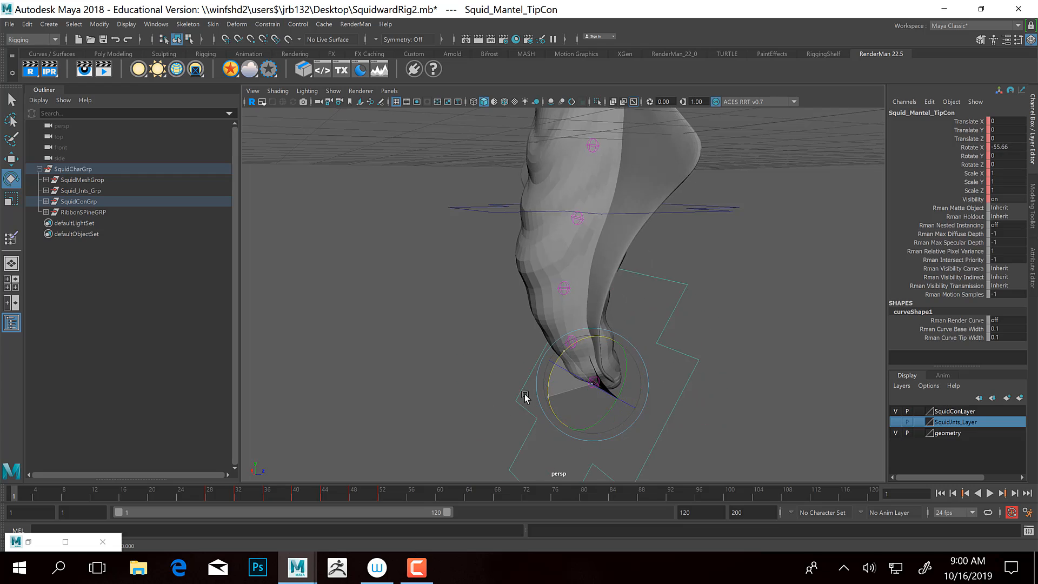
key("ctrl+z")
key("ctrl+z")
key("ctrl+z")
key("ctrl+z")
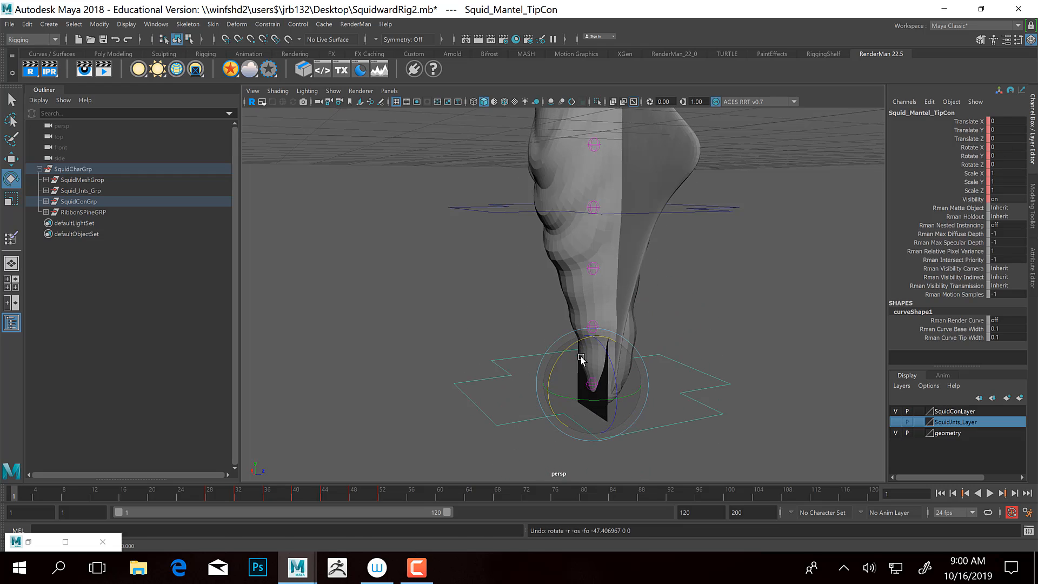
Save the squid rig scene
middle_click_drag(577, 324, 576, 334, "alt")
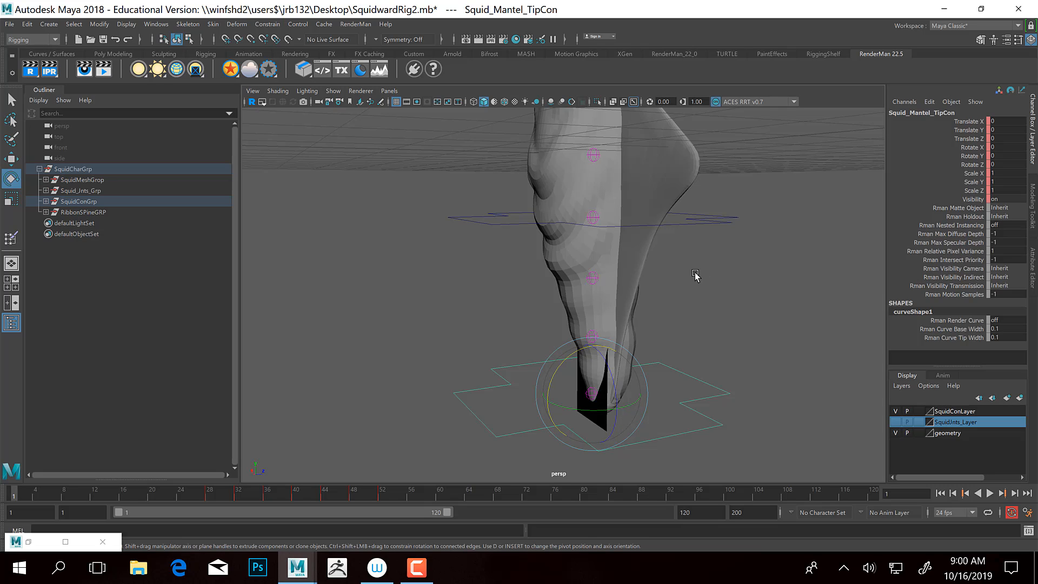
middle_click_drag(672, 270, 678, 314, "alt")
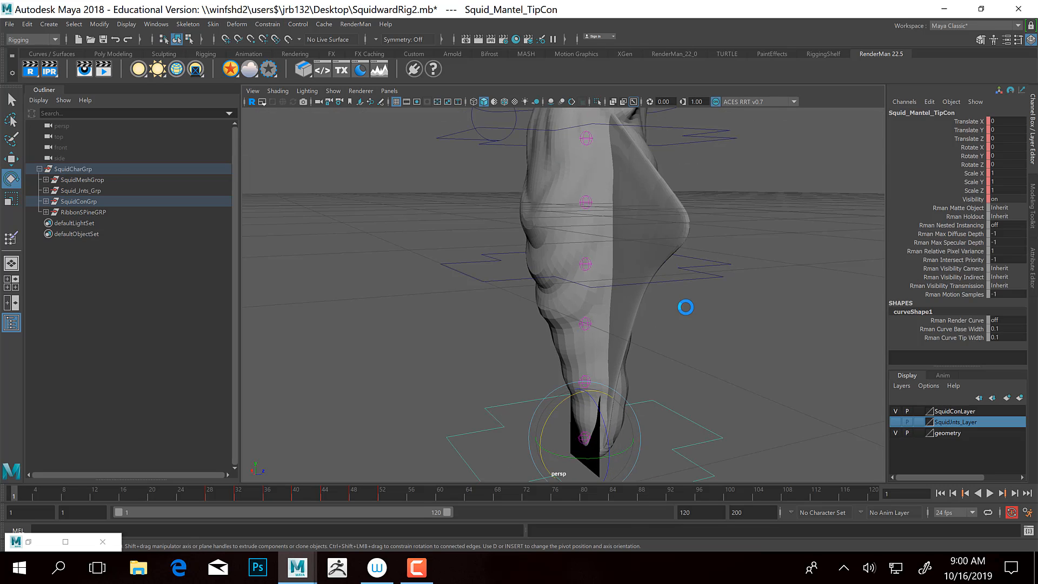
key("ctrl+s")
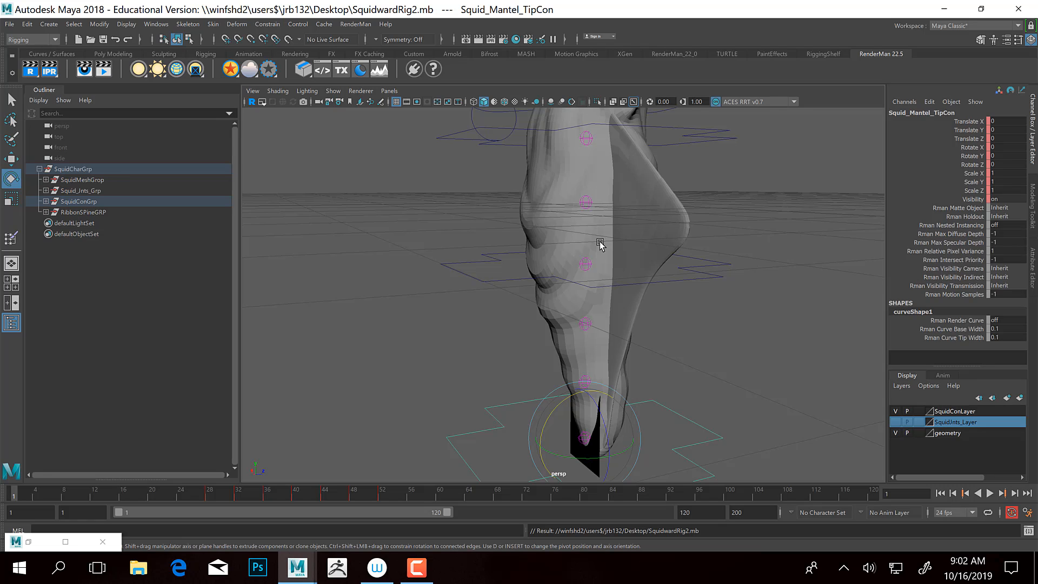
Hide the RibbonSPineGRP group
scroll(649, 196, "up", 2)
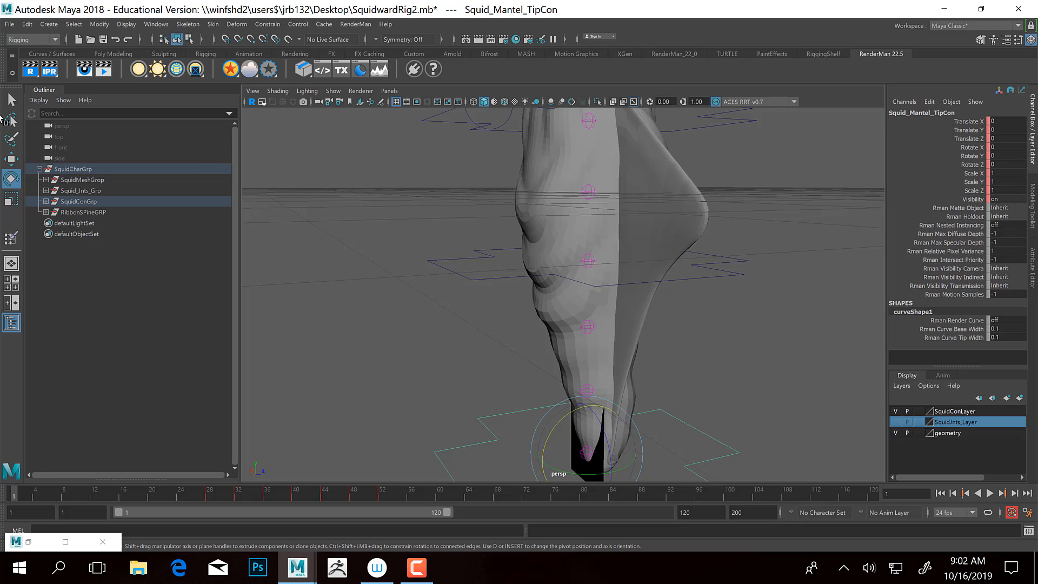
left_click(87, 213)
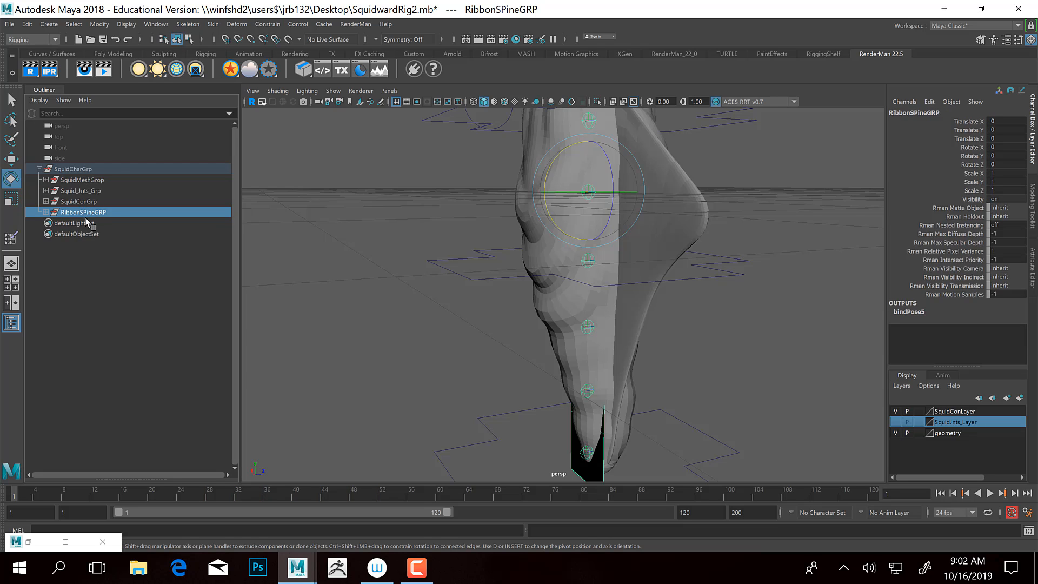
key("ctrl+h")
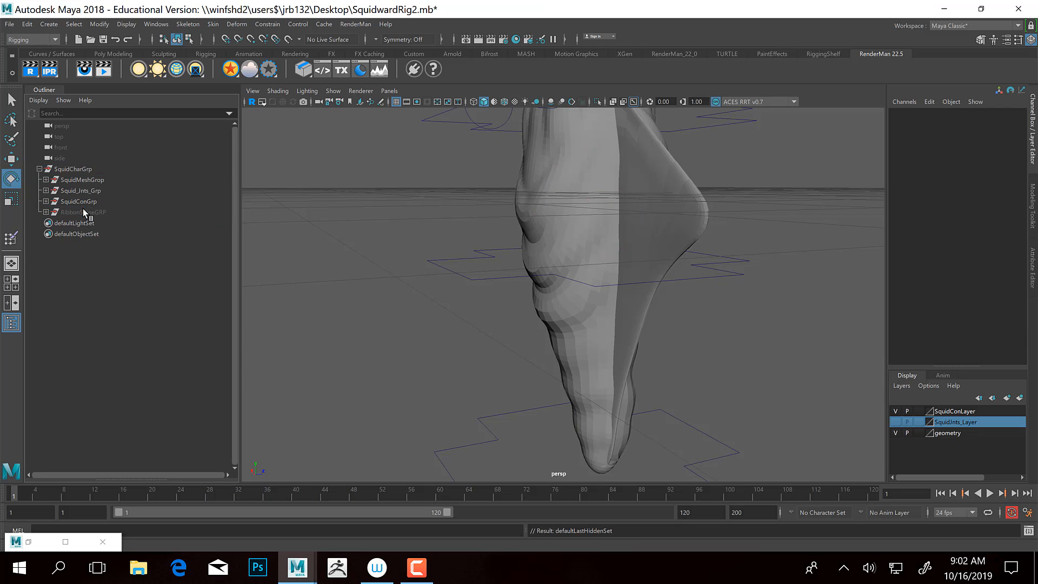
Try moving the SquidLookat_RIGHT control to test it, and undo the move
left_click_drag(432, 283, 648, 290, "alt")
left_click(803, 298)
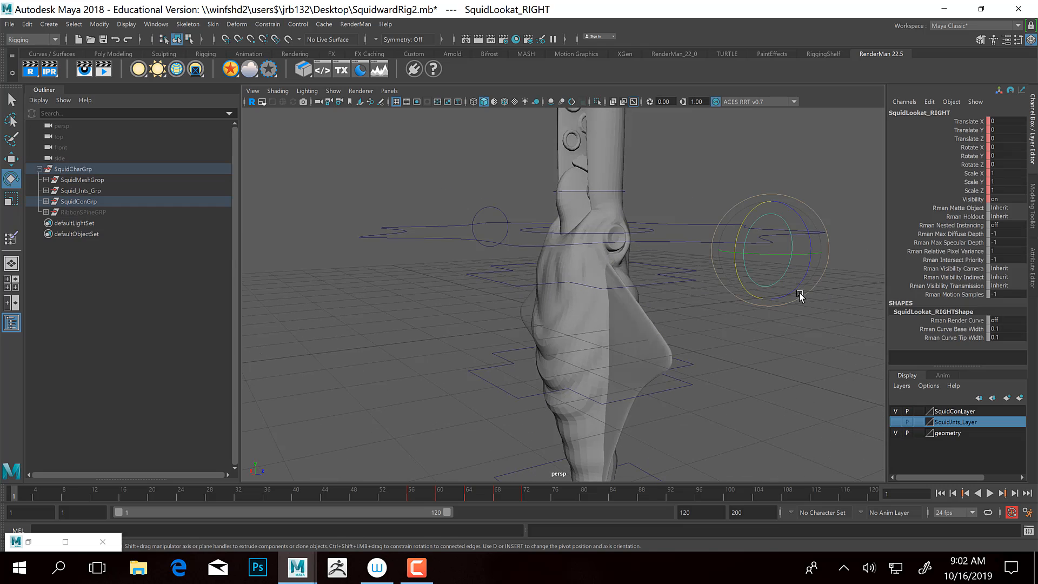
key("w")
left_click_drag(764, 262, 741, 215)
key("ctrl+z")
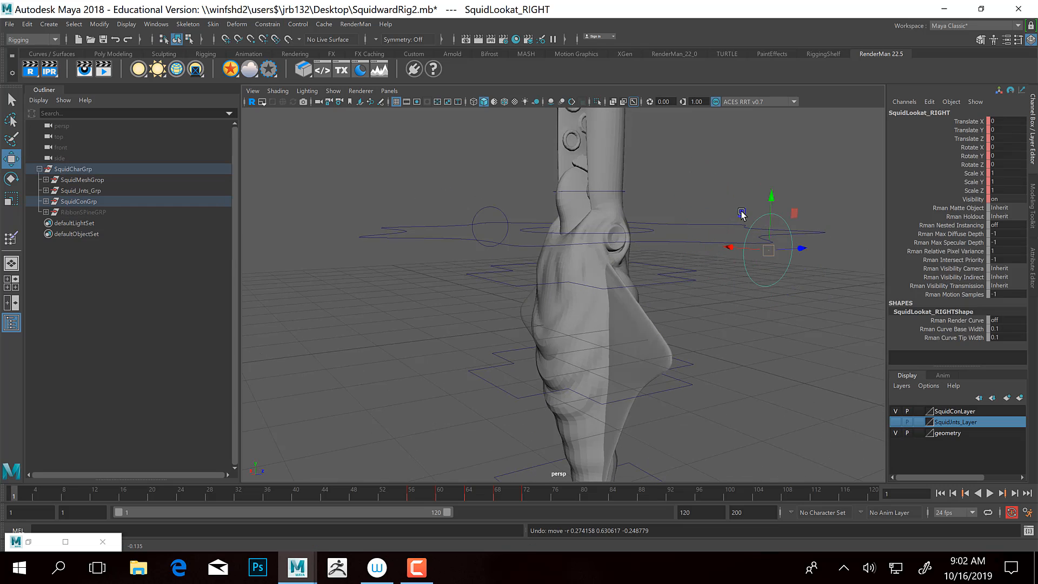
Hide the geometry layer, select all of the squid's control curves and delete their keys across the animated range starting at frame 1
right_click_drag(655, 229, 486, 252, "alt")
left_click_drag(486, 252, 598, 301, "alt")
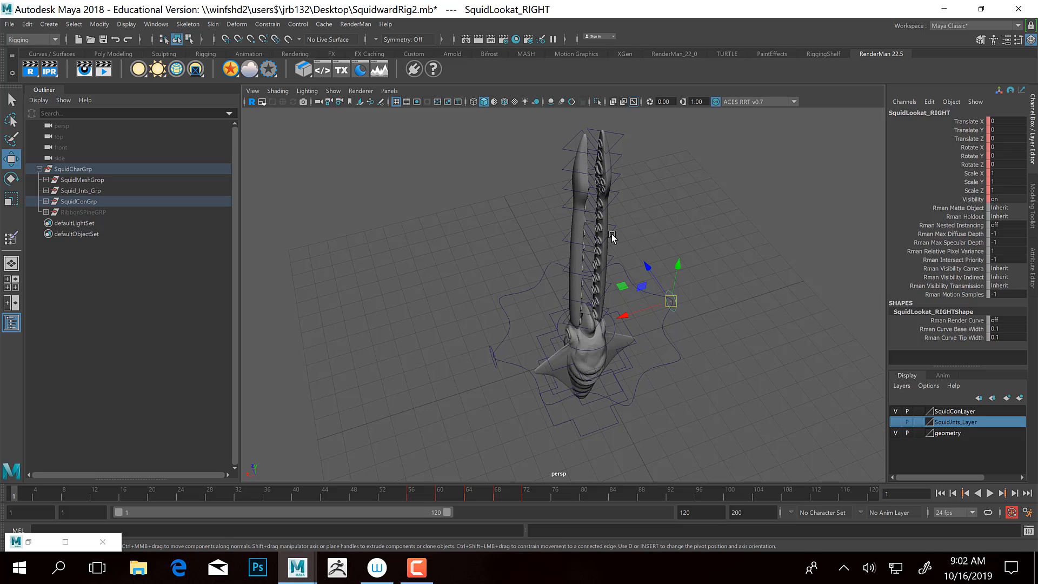
left_click(896, 433)
left_click_drag(448, 134, 722, 459)
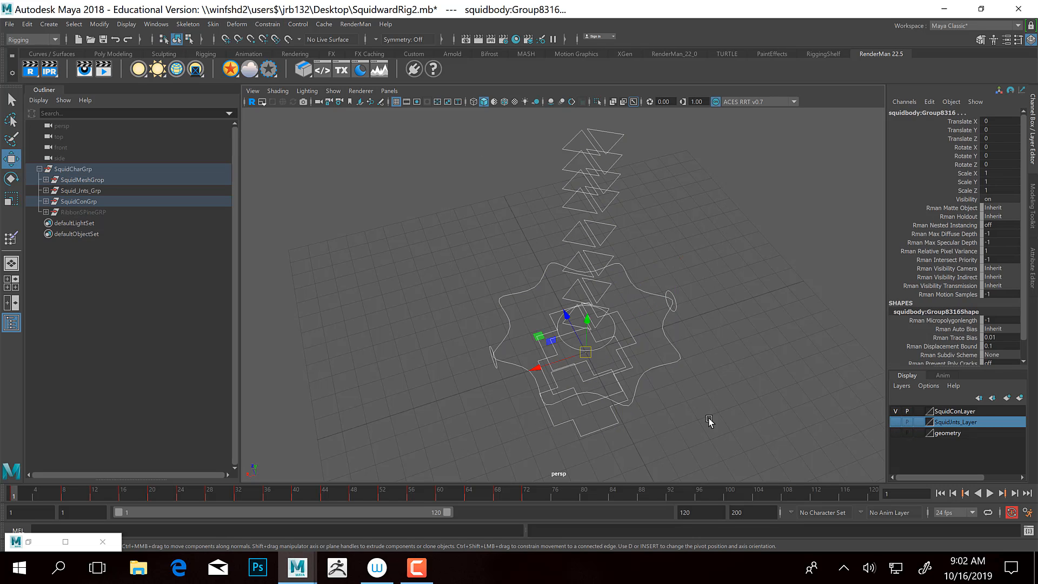
left_click(549, 494)
left_click_drag(549, 493, 12, 496, "shift")
right_click(21, 494)
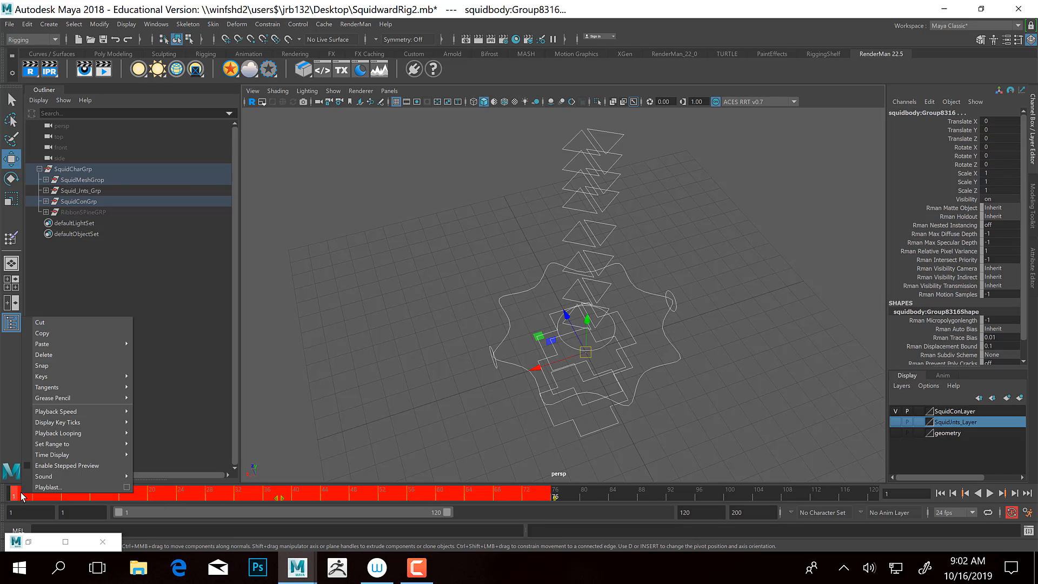
left_click(56, 355)
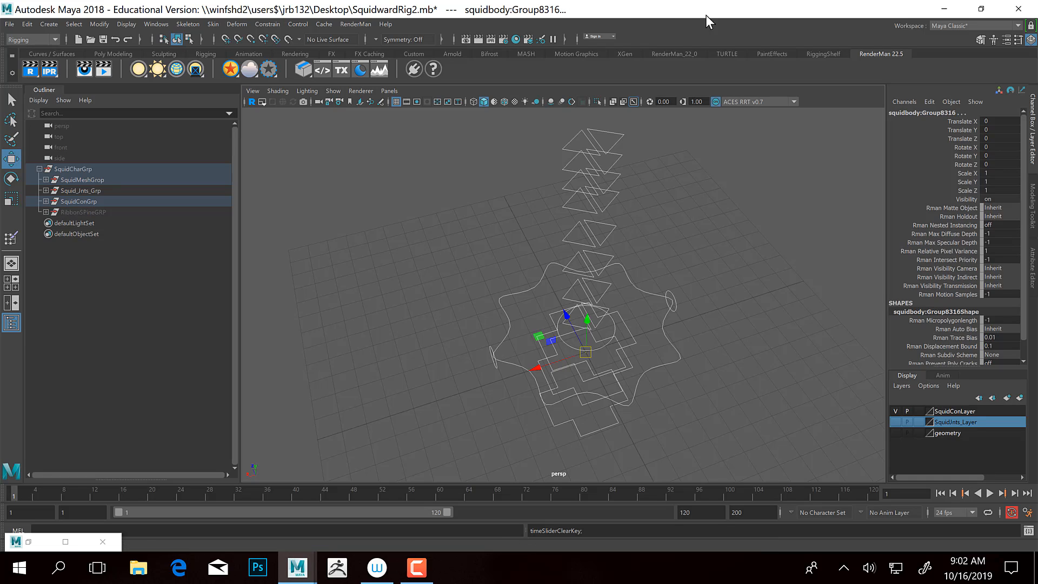
Show the geometry layer again and inspect the squid with its controls from several sides
left_click_drag(433, 336, 494, 269, "alt")
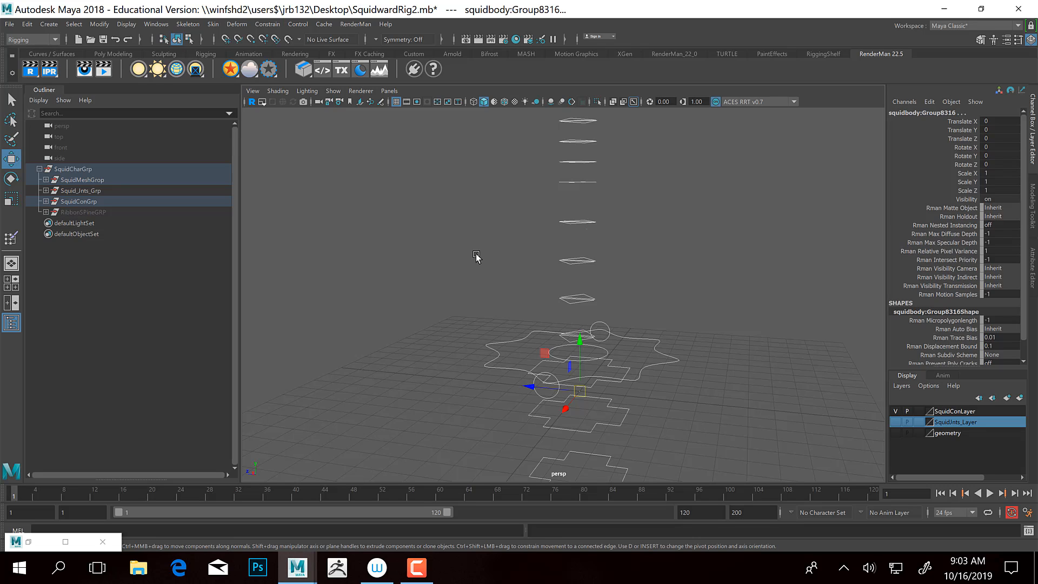
middle_click_drag(632, 236, 631, 252, "alt")
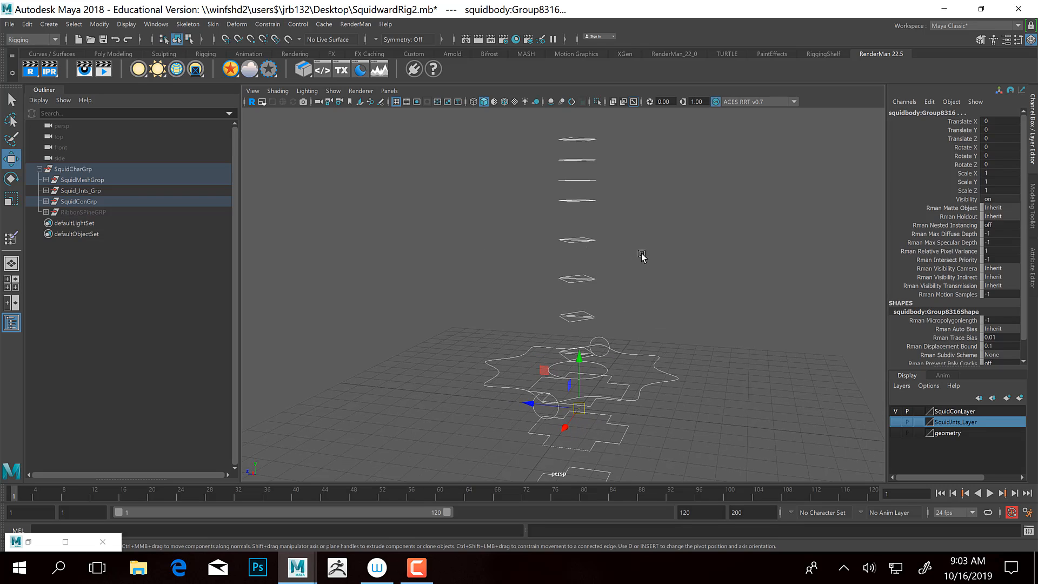
left_click(895, 432)
left_click_drag(667, 286, 637, 248, "alt")
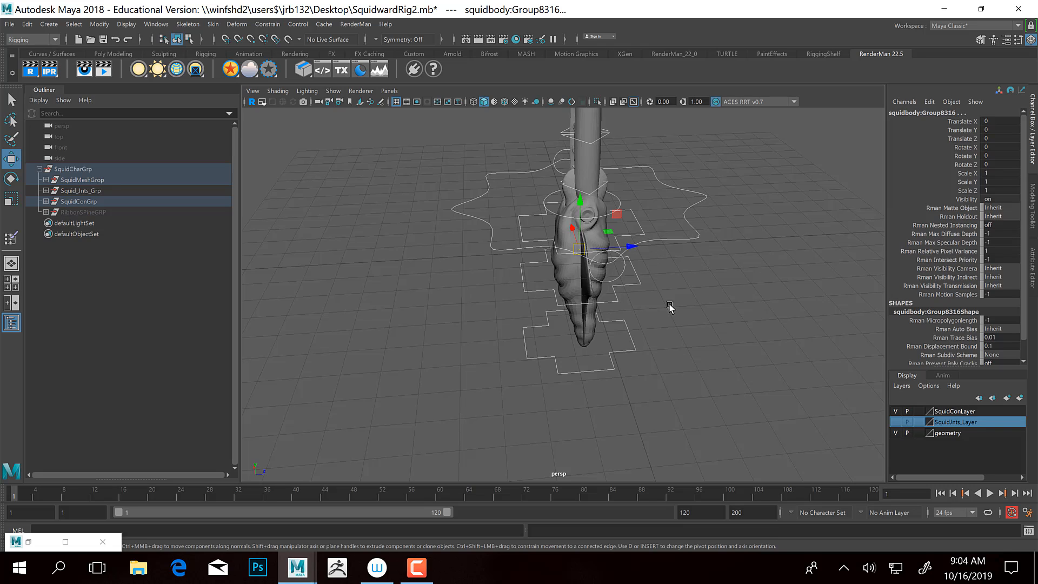
mouse_move(670, 308)
left_mouse_down("alt")
mouse_move(615, 307)
mouse_move(623, 270)
mouse_move(656, 347)
mouse_move(725, 277)
mouse_move(732, 327)
mouse_move(655, 311)
left_mouse_up("alt")
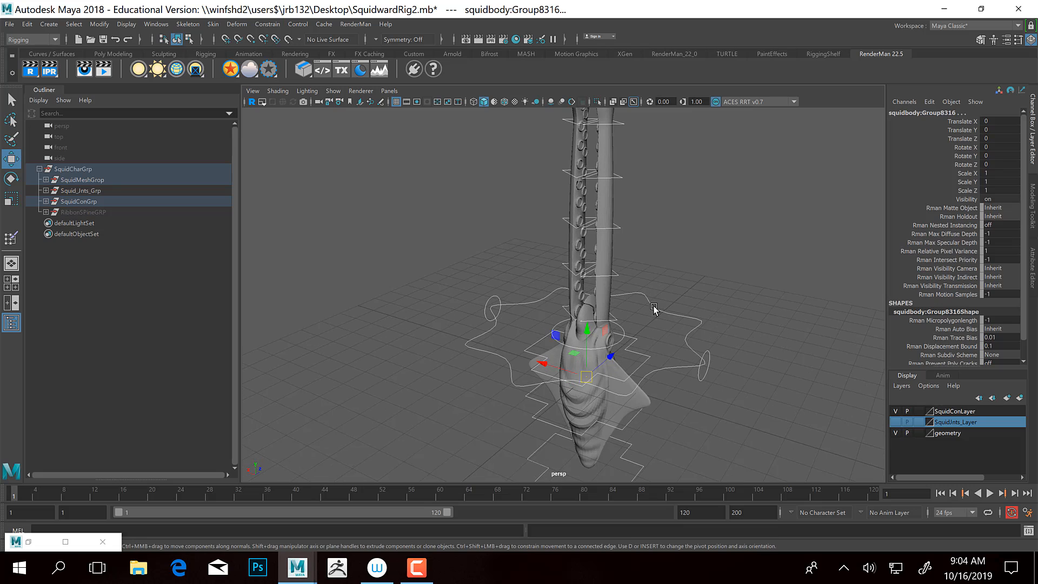
Try moving Squid_Root_Con to test the whole rig, and undo the move
left_click(711, 327)
middle_click_drag(666, 349, 658, 293, "alt")
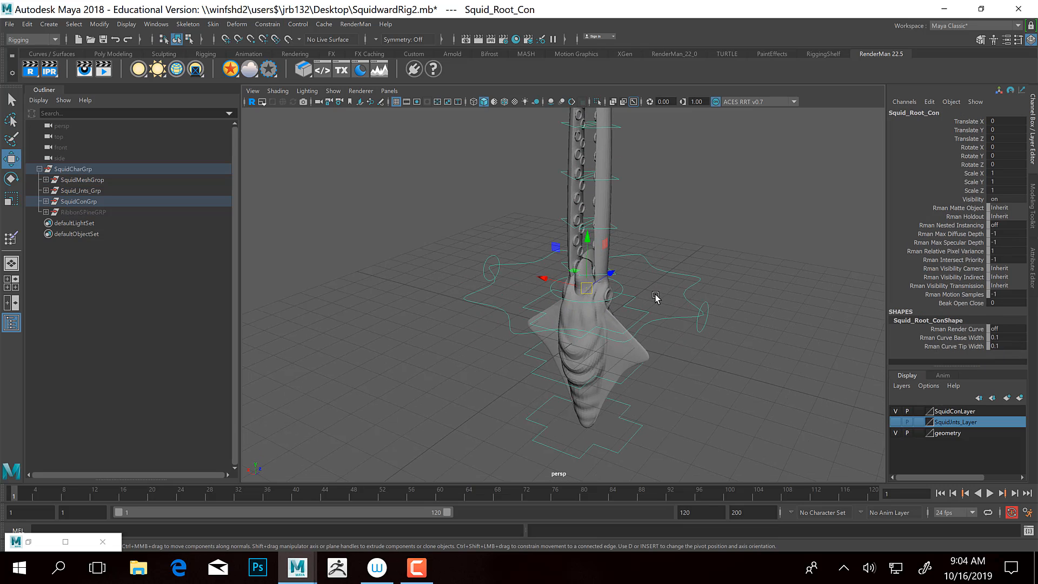
left_click_drag(586, 289, 598, 271)
key("ctrl+z")
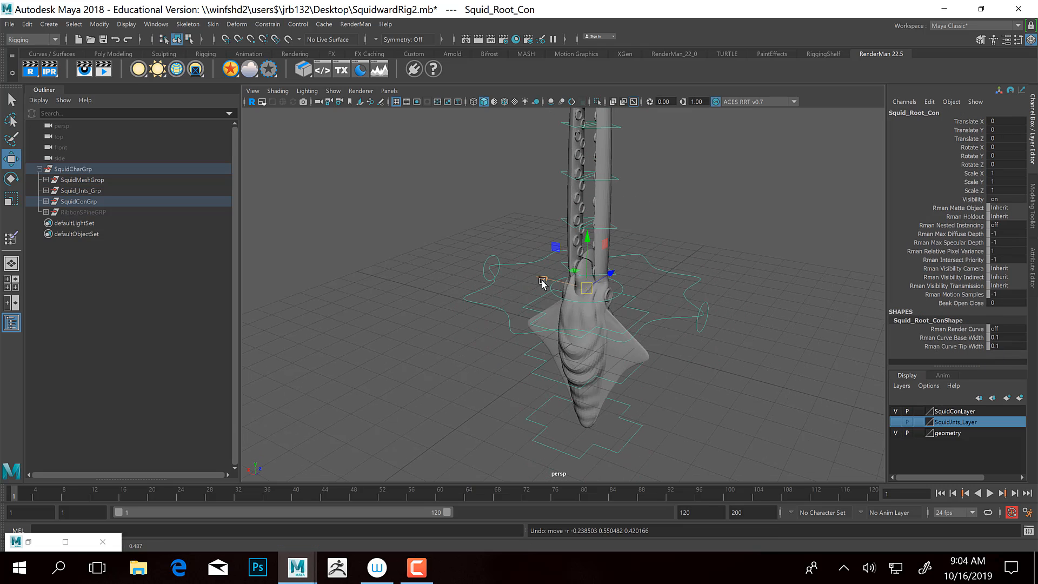
Create a NURBS circle at the origin and scale it uniformly to about 7.05 so it surrounds the squid
left_click(816, 53)
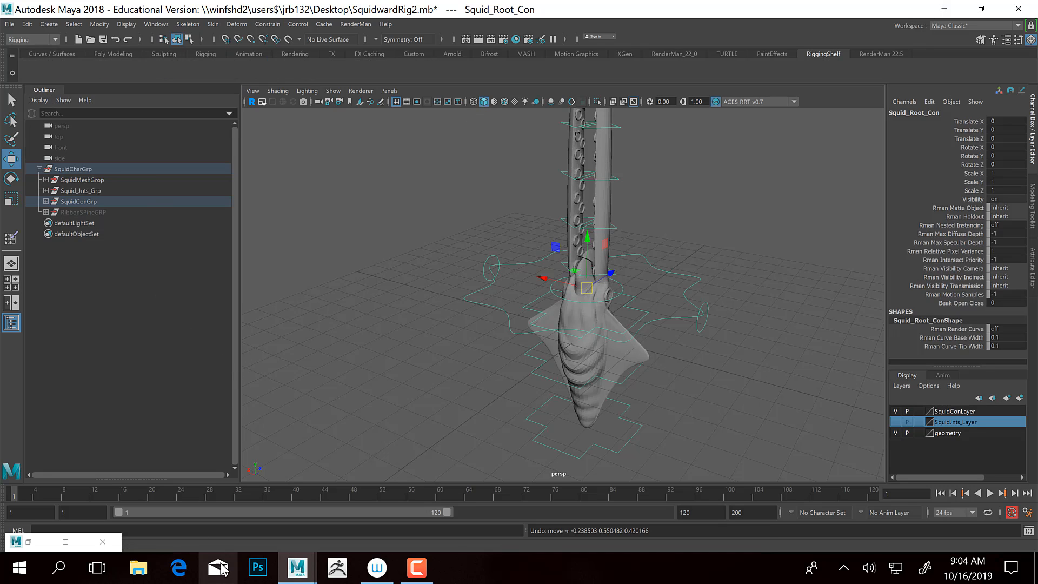
left_click(34, 25)
mouse_move(48, 24)
mouse_move(91, 63)
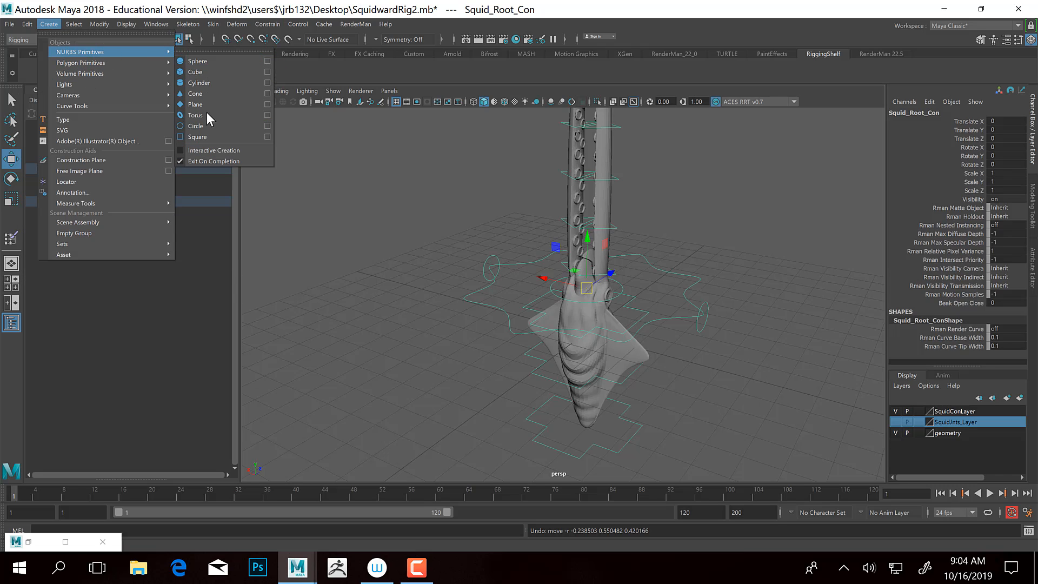
left_click(204, 128)
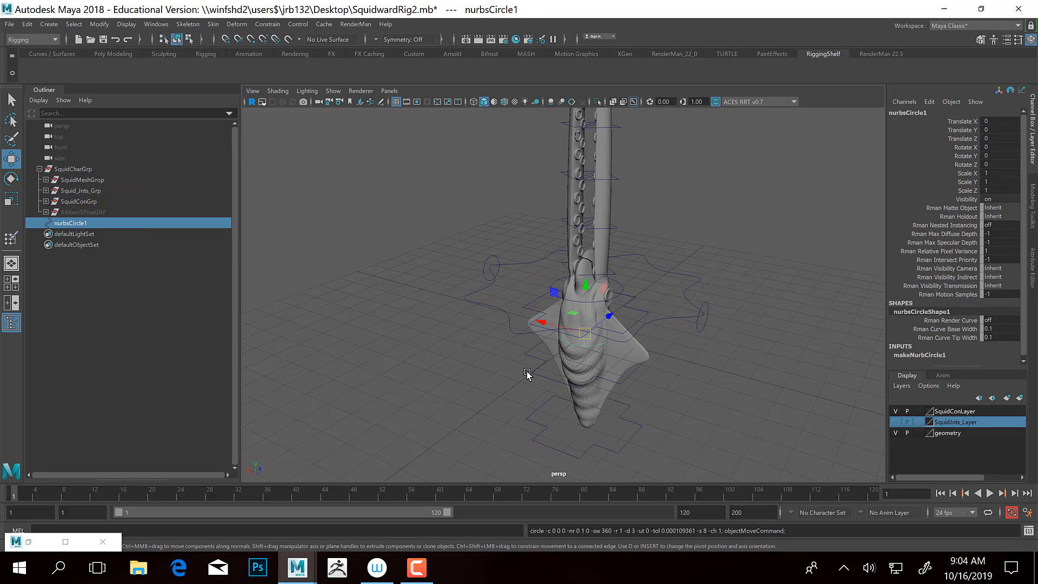
key("r")
left_click_drag(580, 313, 639, 352)
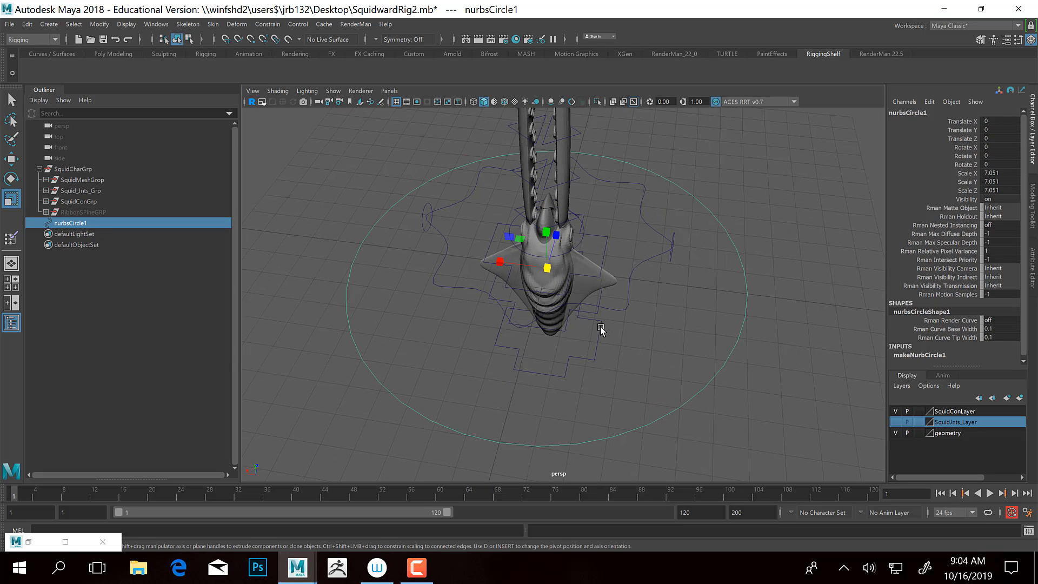
Rename the circle worldConSquid and freeze its transformations
middle_click_drag(526, 345, 501, 329, "alt")
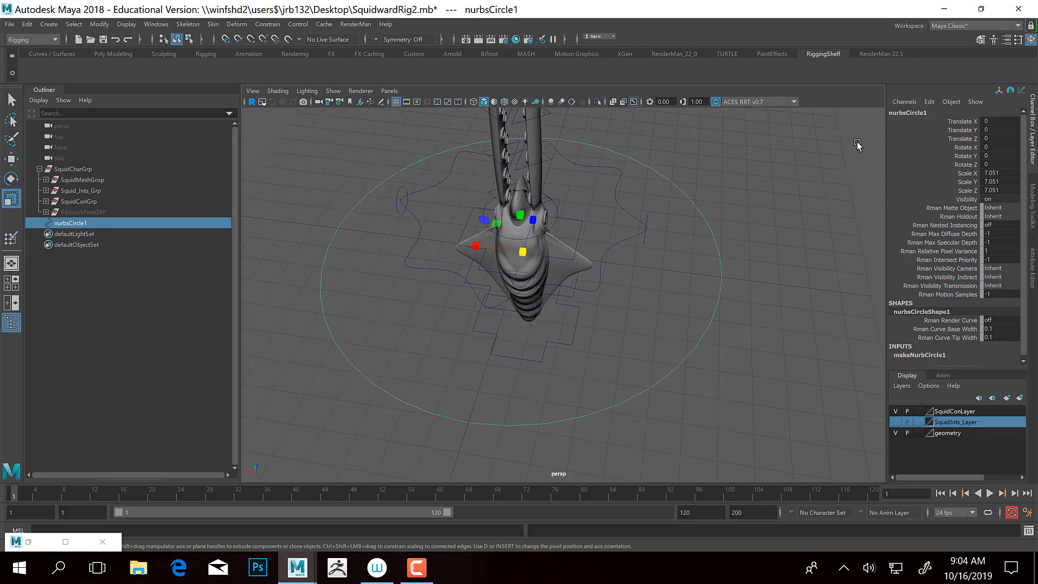
double_click(907, 112)
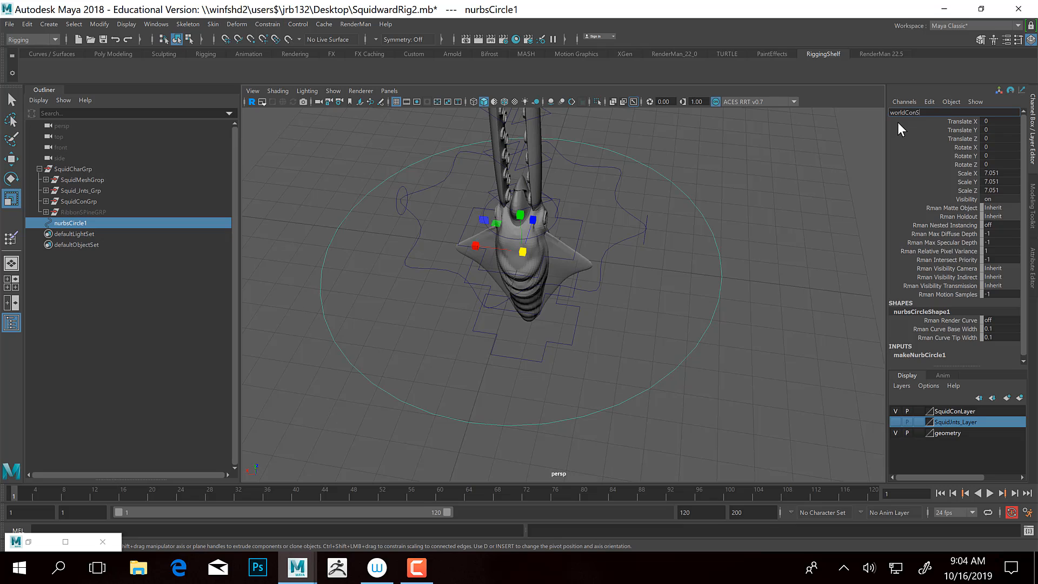
type("worldConSquid")
key("Return")
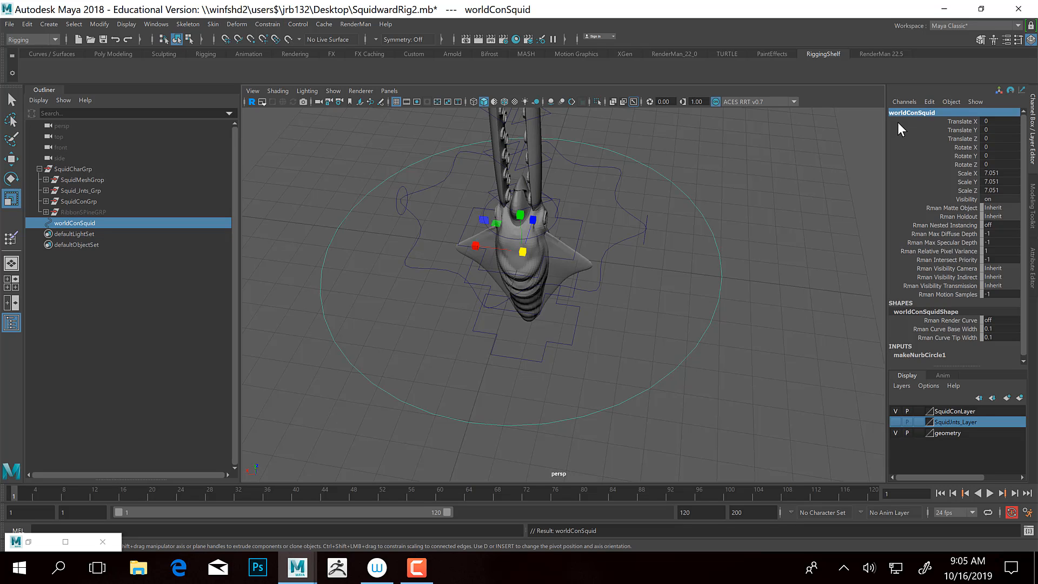
left_click(96, 27)
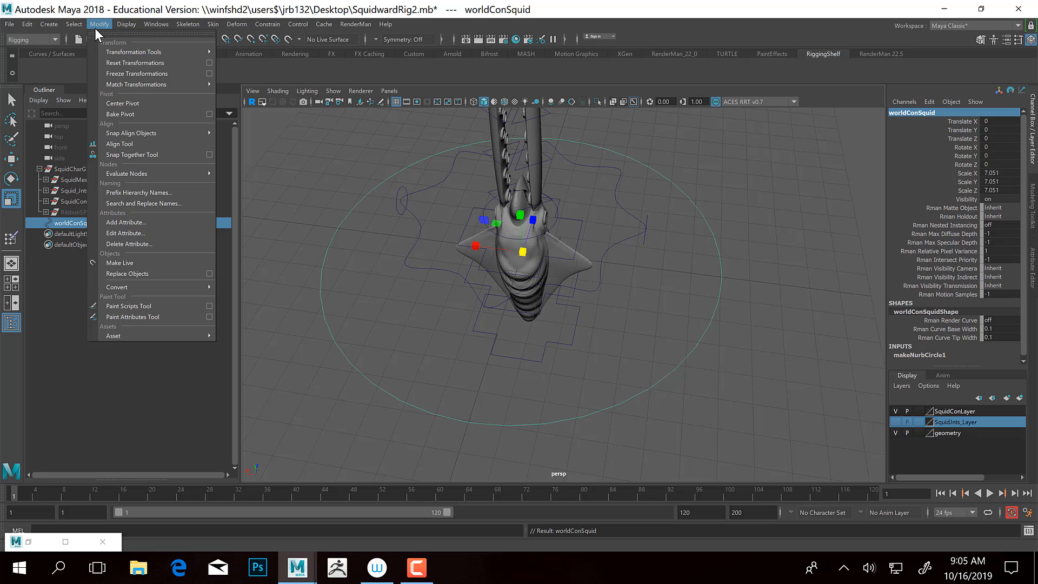
left_click(123, 72)
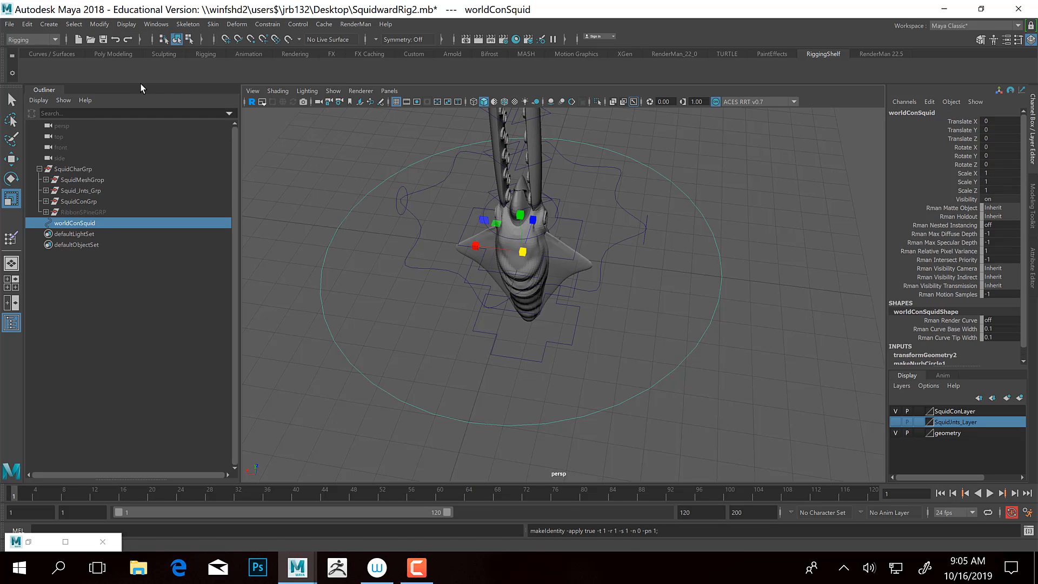
Parent the worldConSquid circle under SquidConGrp and expand that group in the hierarchy
left_click(785, 200)
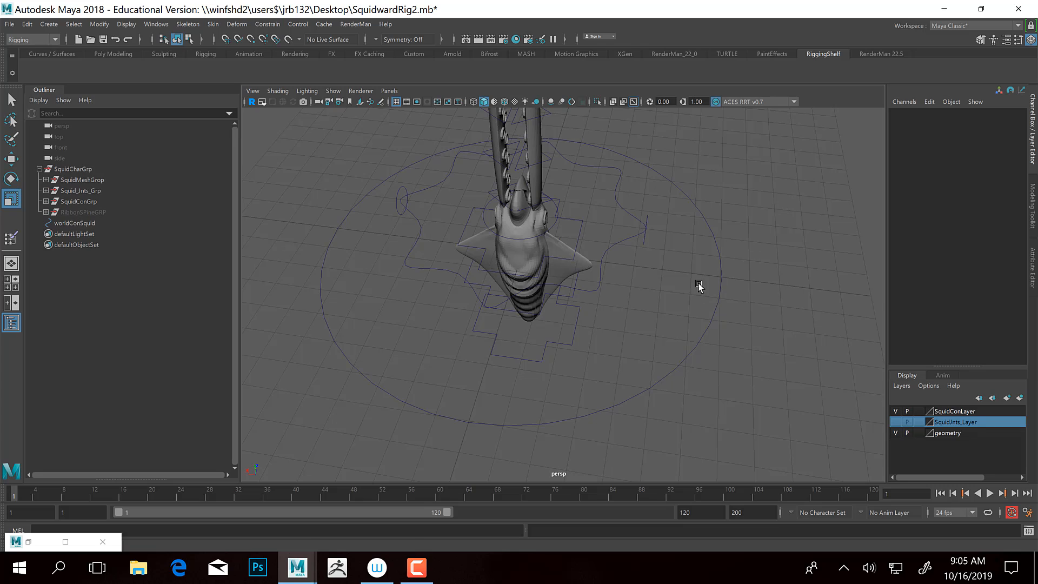
left_click_drag(697, 287, 738, 322)
left_click_drag(637, 347, 635, 340, "alt")
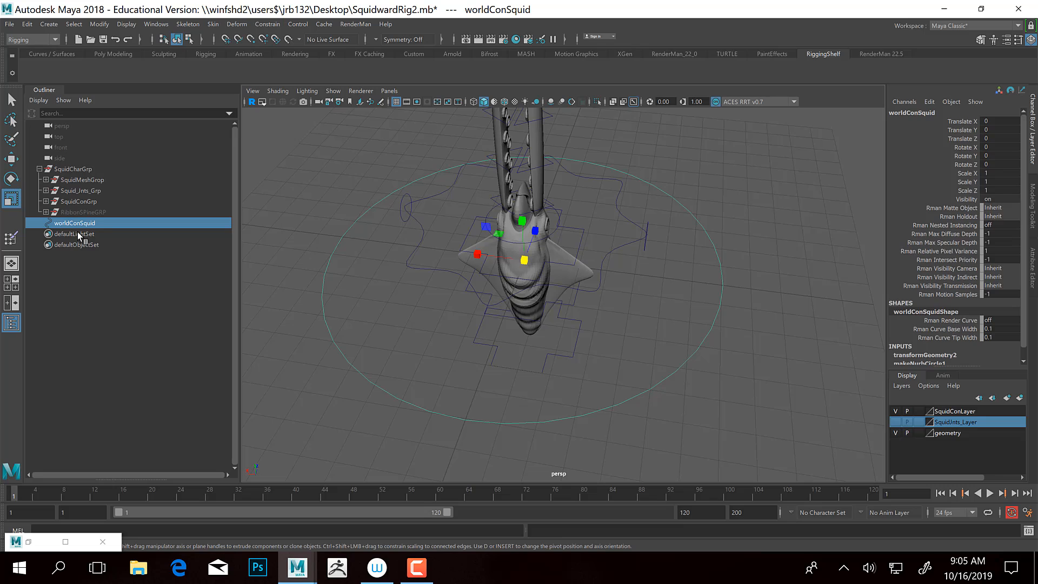
left_click_drag(76, 231, 86, 203)
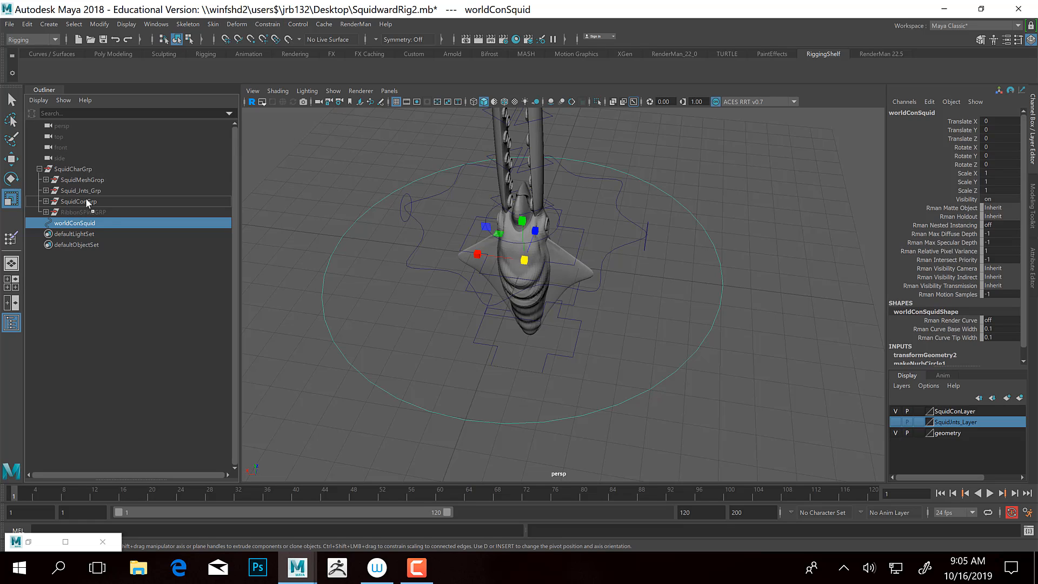
left_click_drag(85, 199, 86, 199)
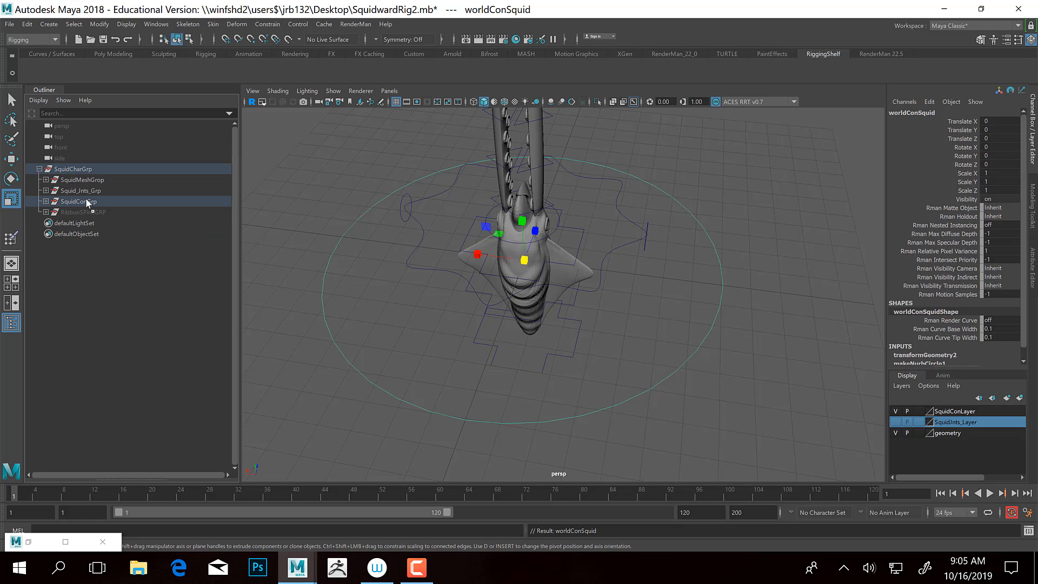
left_click(46, 201)
Try moving worldConSquid to test whether the circle carries the squid, and undo the move
left_click(635, 369)
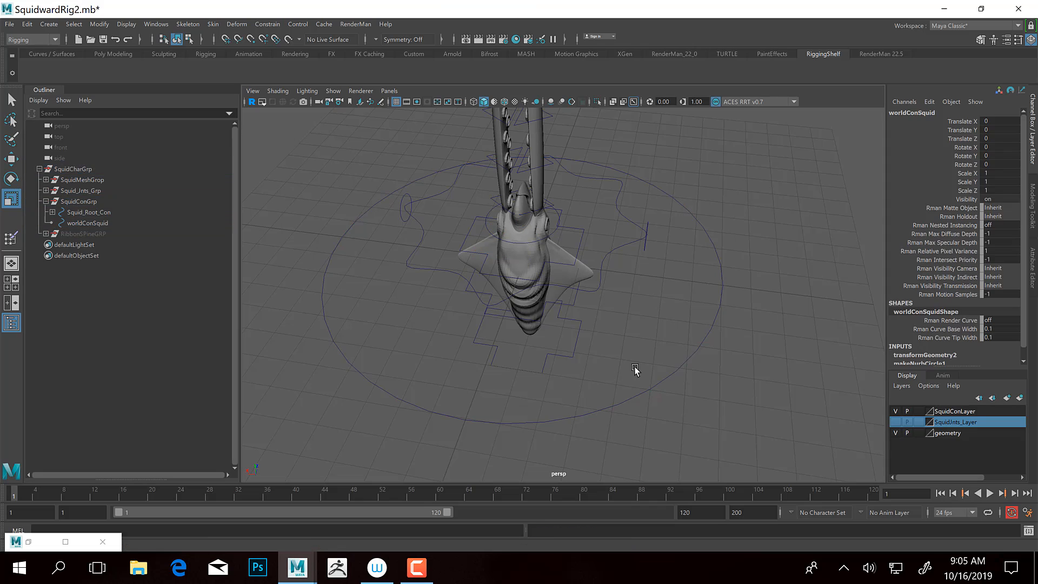
left_click_drag(635, 370, 711, 410)
key("w")
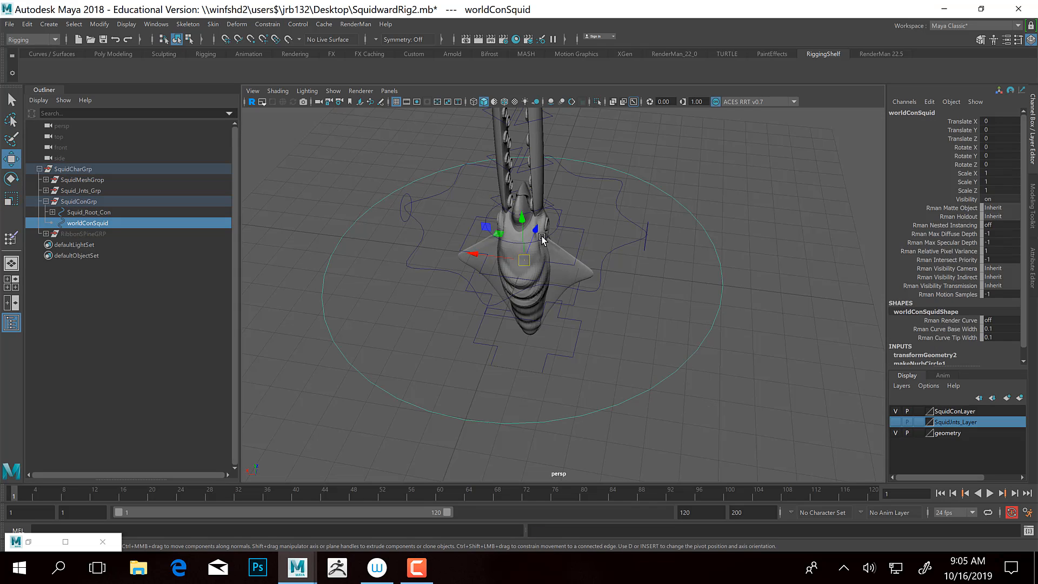
mouse_move(521, 260)
left_mouse_down()
mouse_move(528, 269)
mouse_move(514, 261)
left_mouse_up()
key("ctrl+z")
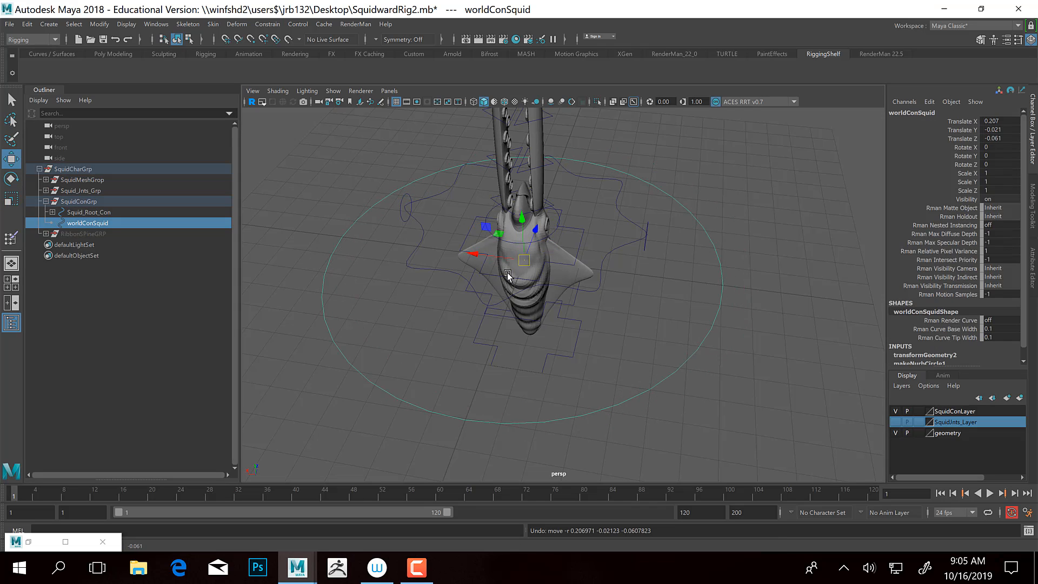
Parent Squid_Root_Con under worldConSquid inside SquidConGrp and select worldConSquid
left_click(87, 212)
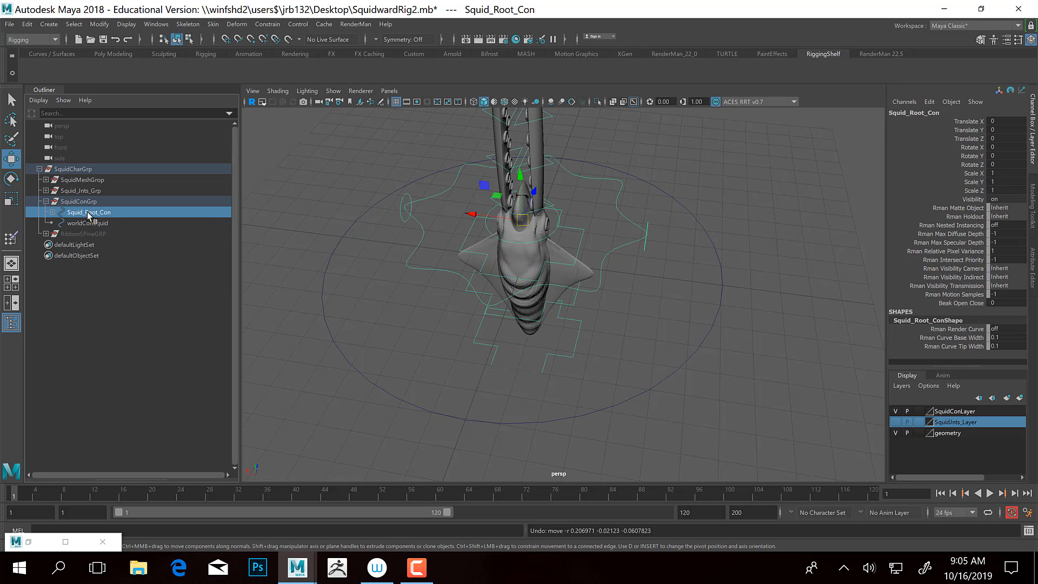
middle_click_drag(94, 223, 94, 223)
left_click(92, 213)
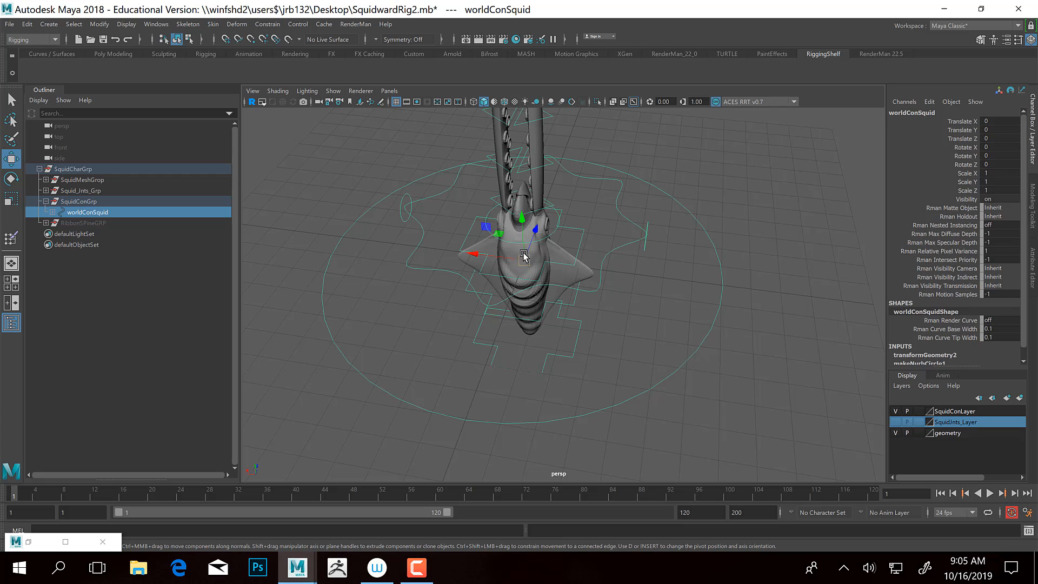
Try moving worldConSquid together with the parented root control, undo the move, and view the rig from a lower angle
mouse_move(524, 260)
left_mouse_down()
mouse_move(512, 231)
mouse_move(530, 253)
left_mouse_up()
key("ctrl+z")
key("ctrl+z")
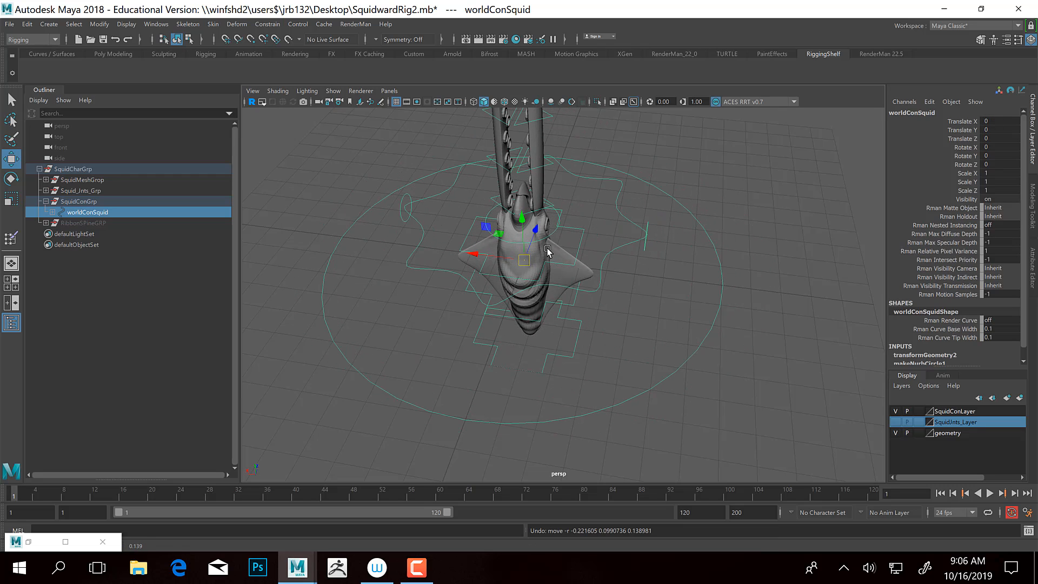
left_click(727, 179)
left_click_drag(699, 281, 756, 307)
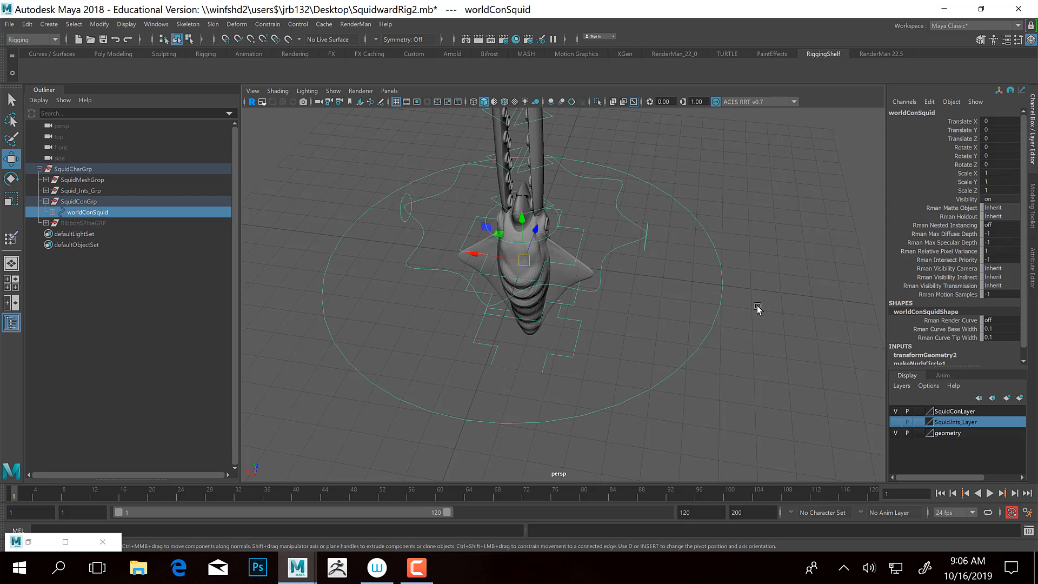
left_click_drag(655, 268, 607, 322, "alt")
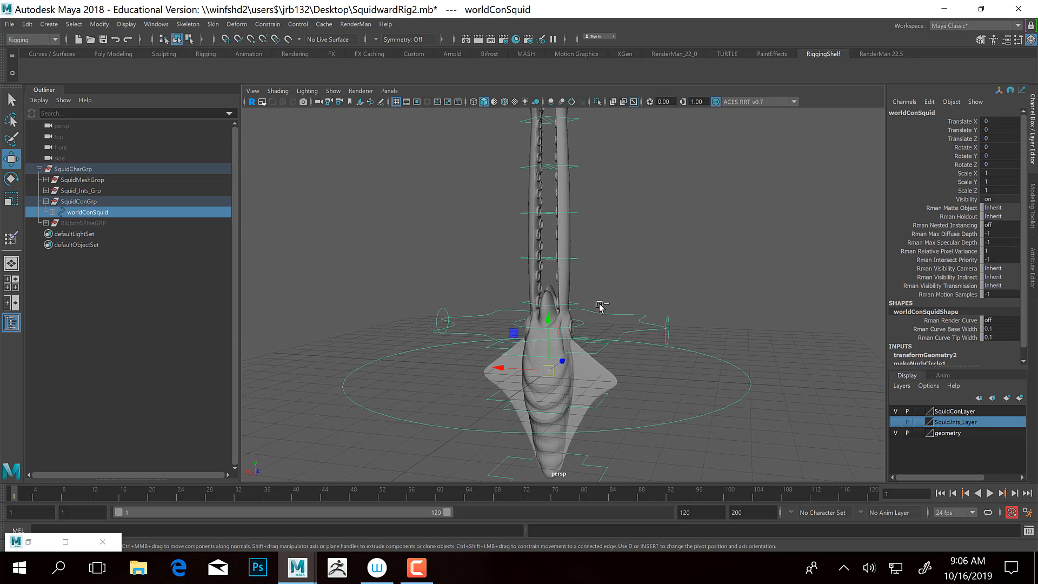
Save the current scene, and save it again on the Desktop under the new file name SquidFinishedRig
key("ctrl+s")
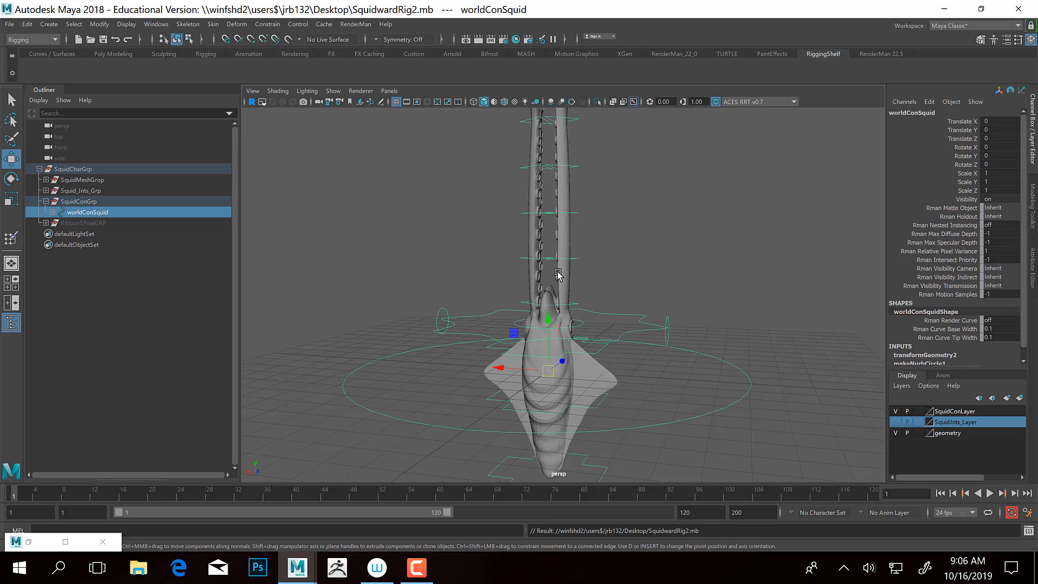
key("ctrl+shift+s")
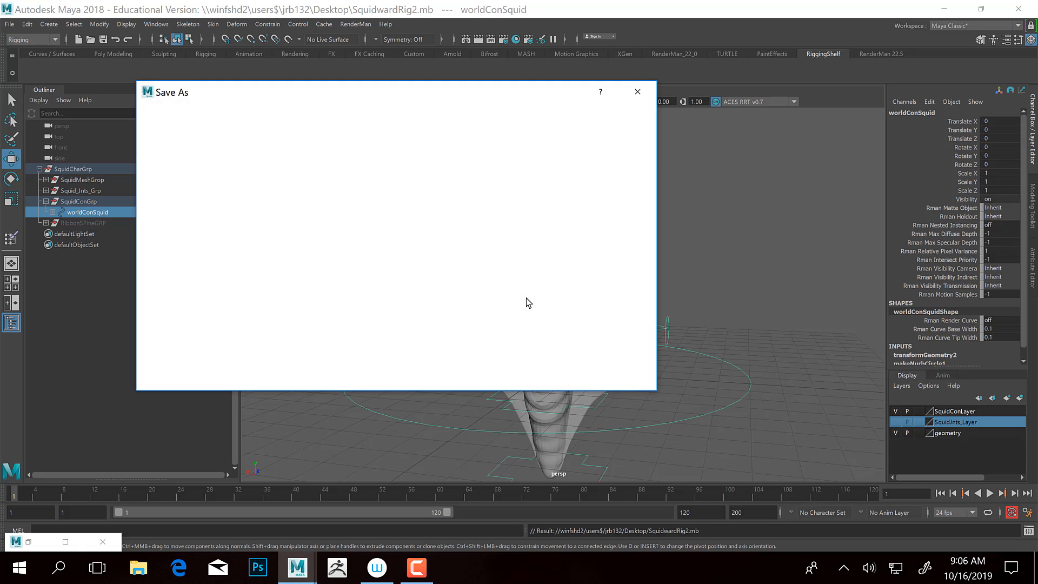
type("SquidFinishedRig")
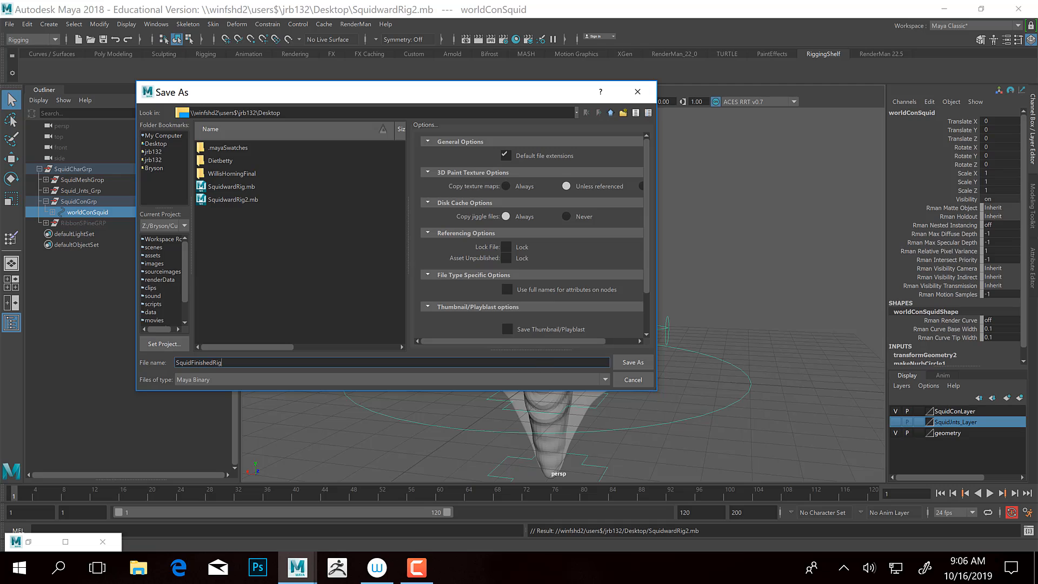
left_click(633, 362)
key("w")
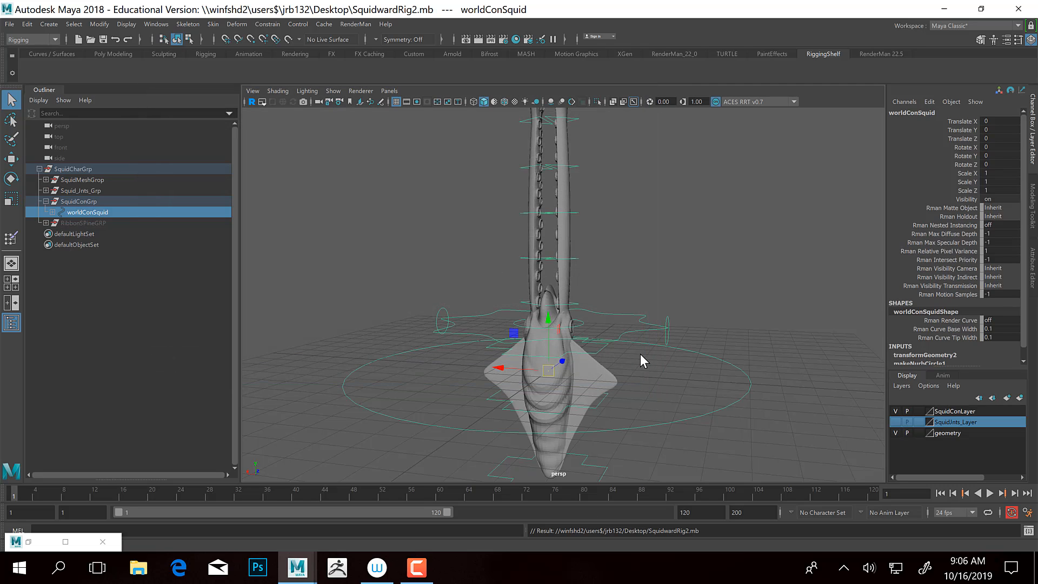
left_click(417, 578)
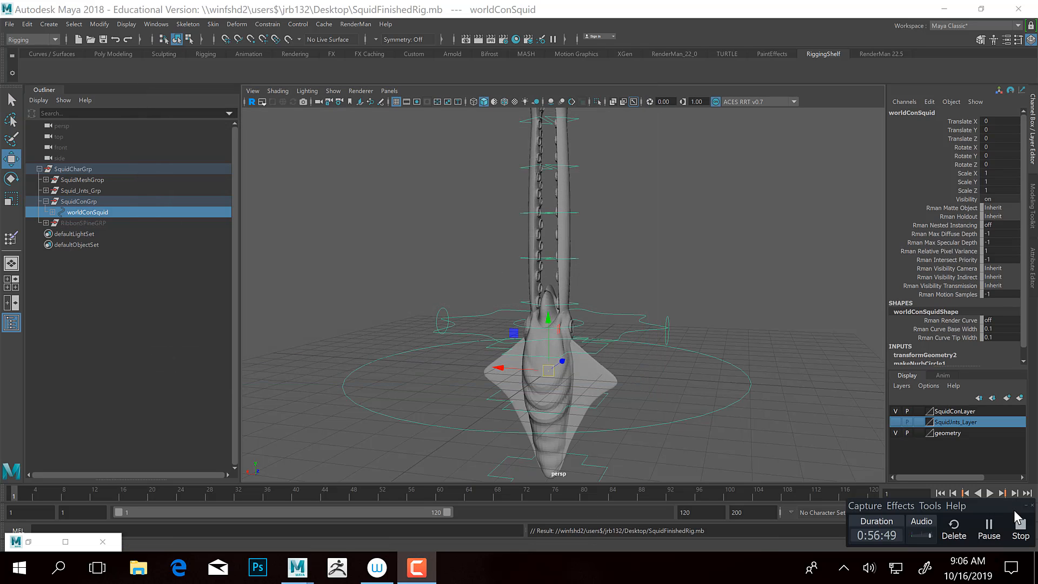